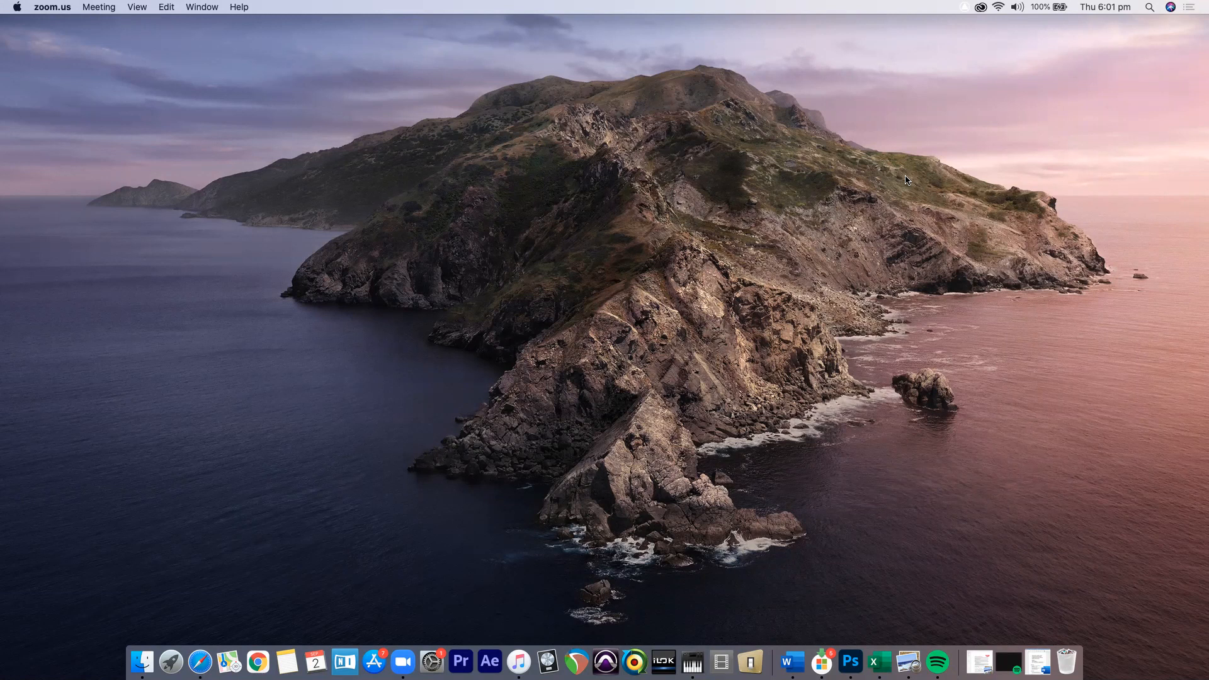
Step: Add GarageBand to the Dock from the Launchpad applications, and return to the desktop
{"action": "left_click", "coordinate": [818, 259]}
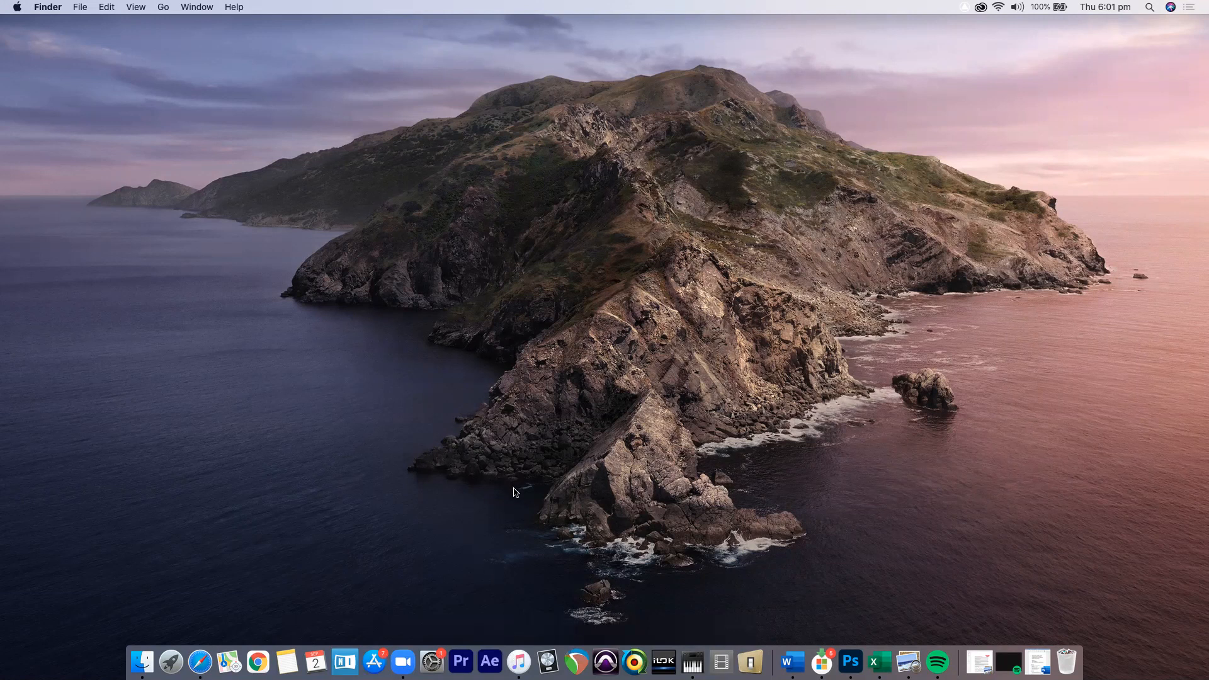
{"action": "left_click", "coordinate": [170, 661]}
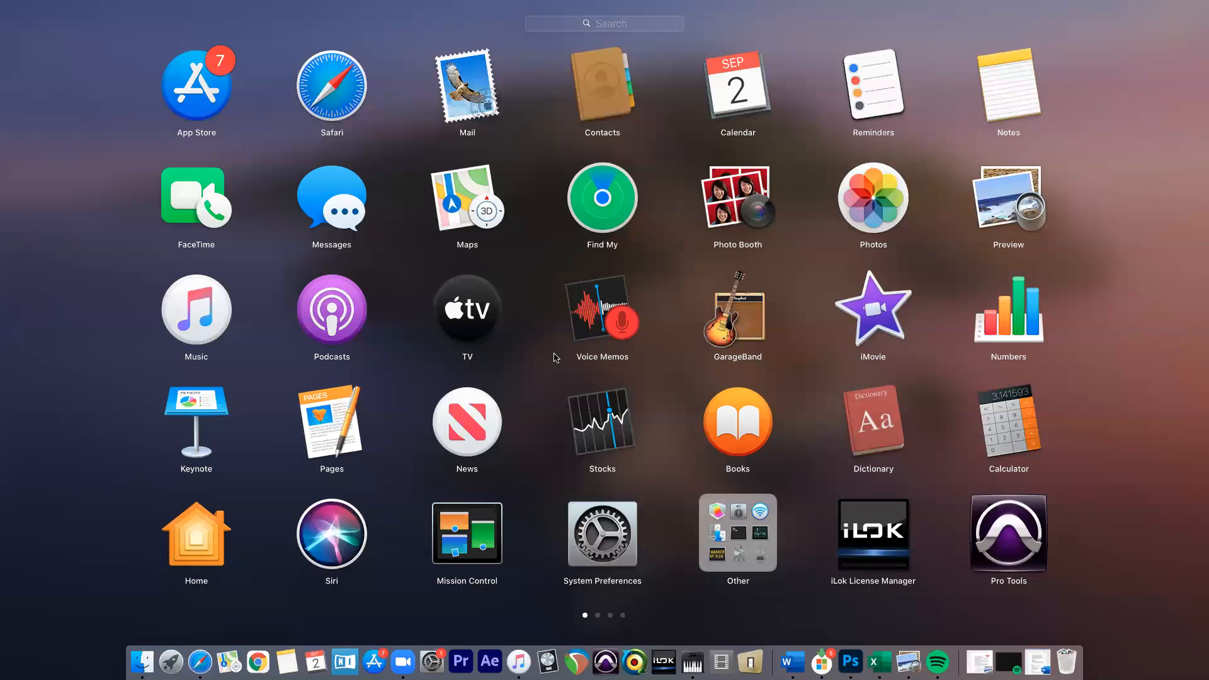
{"action": "left_click_drag", "start_coordinate": [723, 340], "coordinate": [586, 658]}
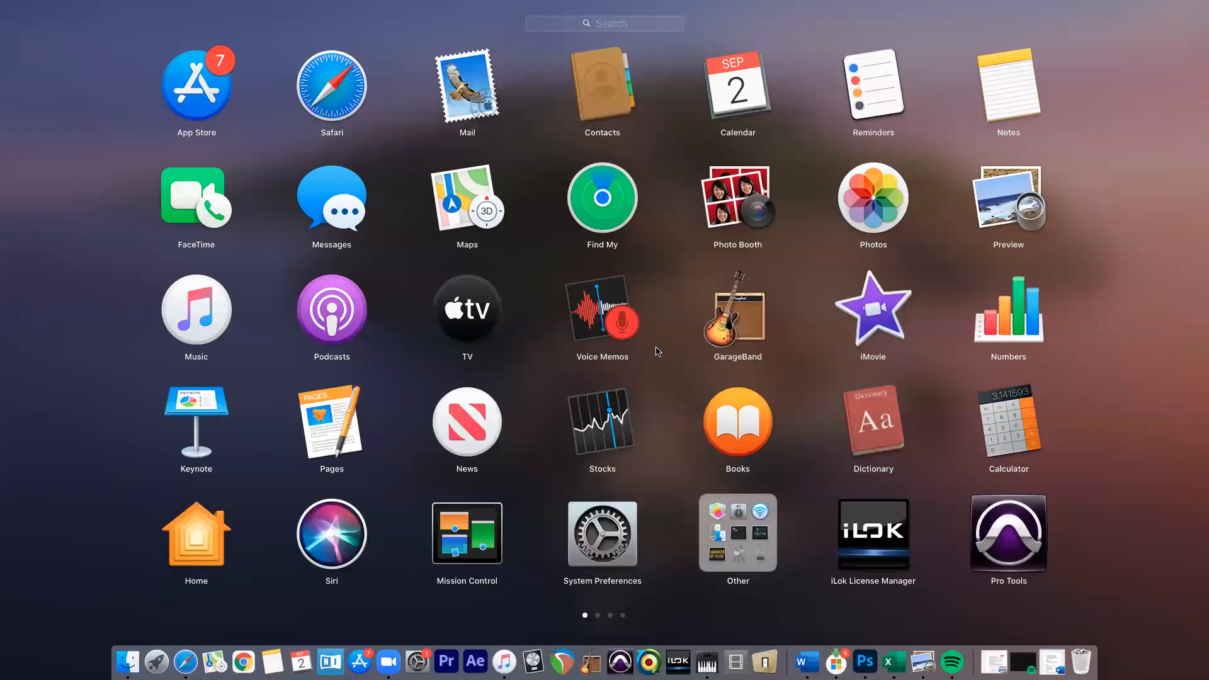
{"action": "left_click", "coordinate": [673, 396]}
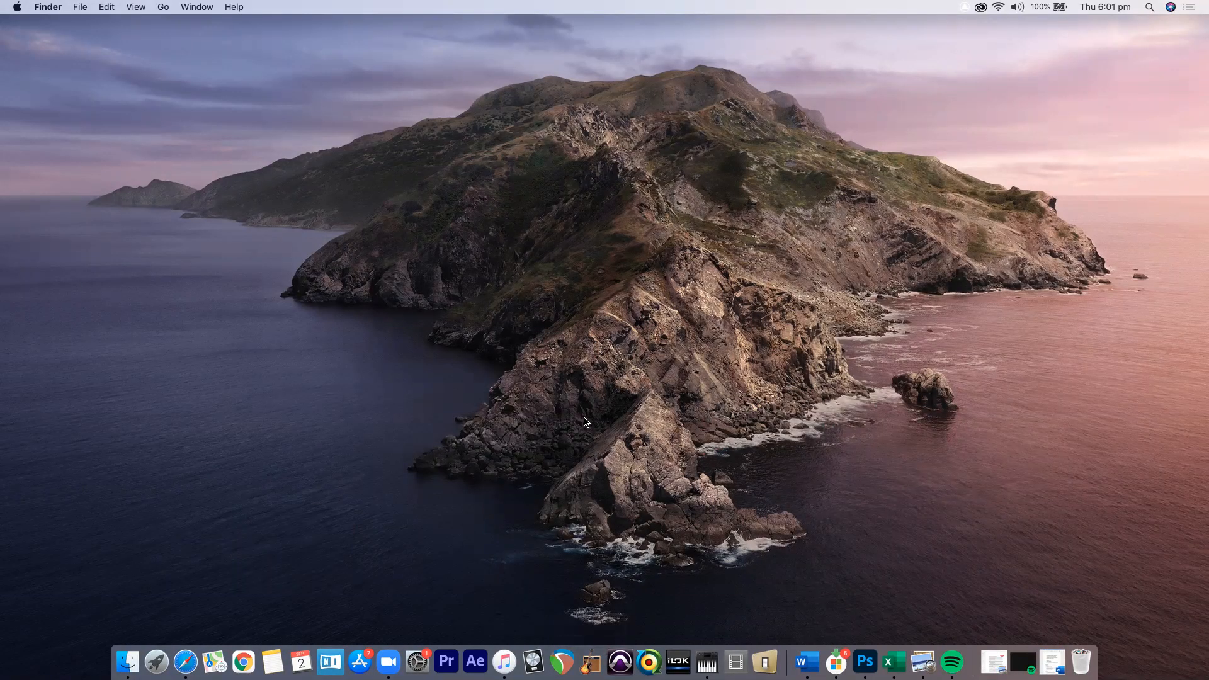
Step: Search the Mac for GarageBand with Spotlight and launch the application
{"action": "key", "text": "super+space"}
{"action": "type", "text": "ga"}
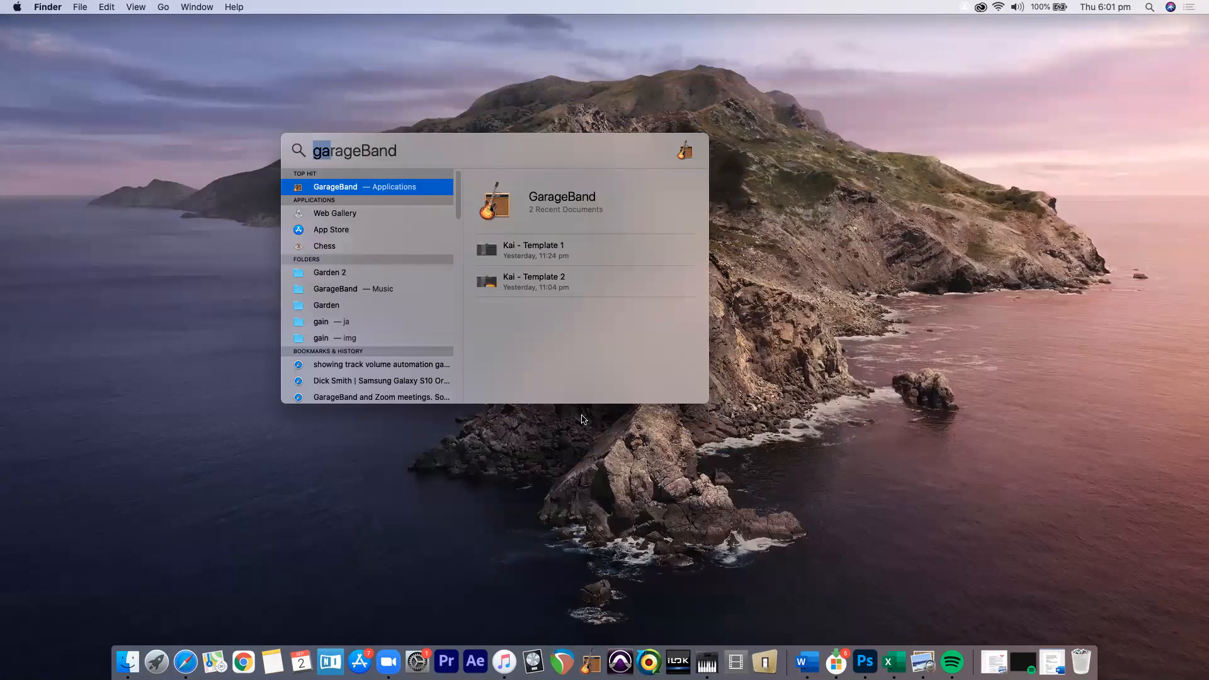
{"action": "key", "text": "BackSpace"}
{"action": "type", "text": "garageBand"}
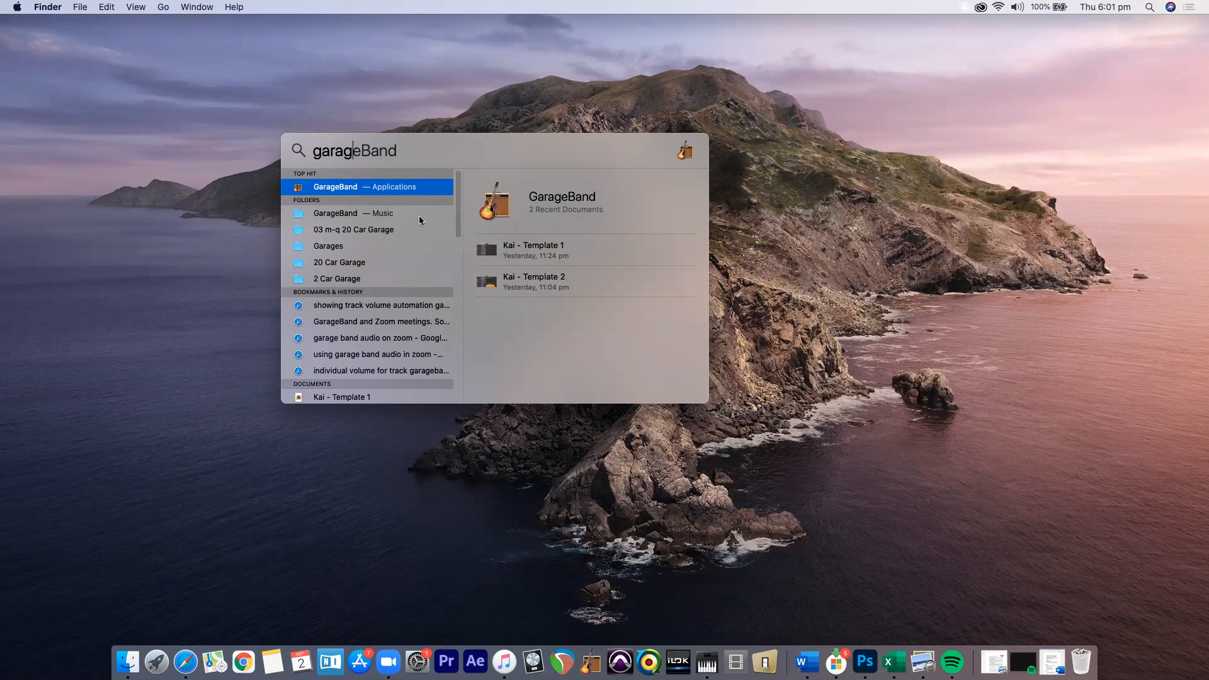
{"action": "left_click", "coordinate": [345, 187]}
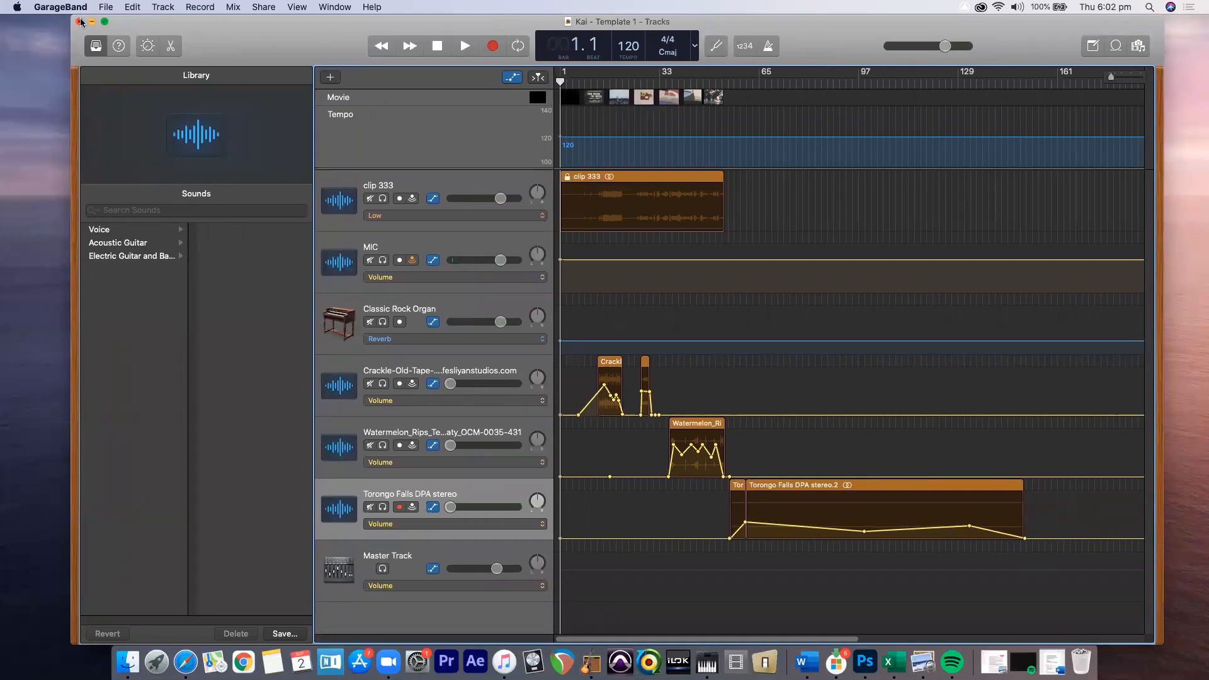
Step: Start a new project to bring up the project chooser, and look through the recent projects
{"action": "left_click", "coordinate": [104, 7]}
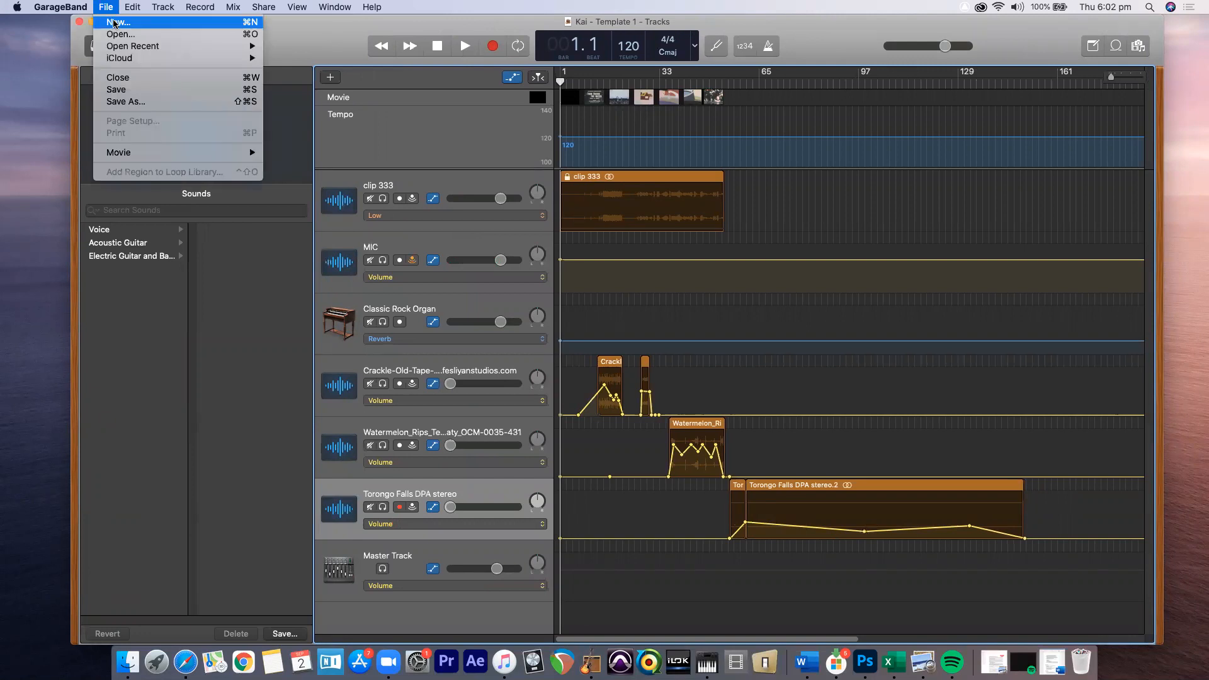
{"action": "left_click", "coordinate": [152, 27]}
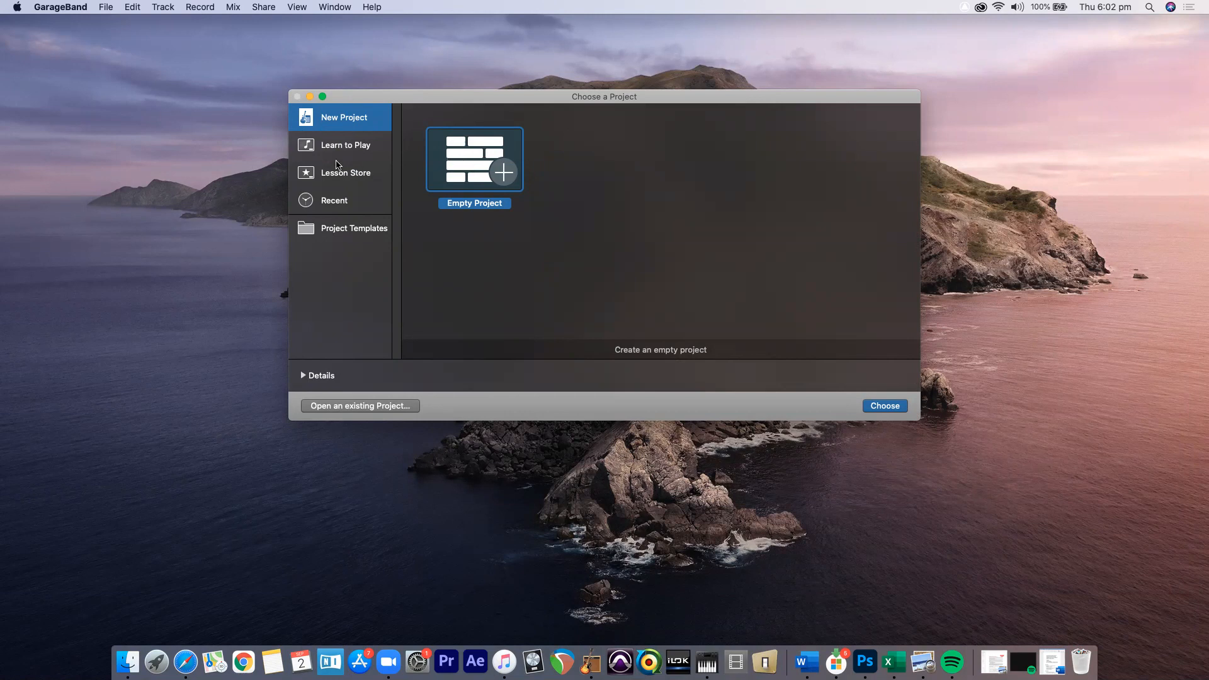
{"action": "left_click", "coordinate": [361, 198]}
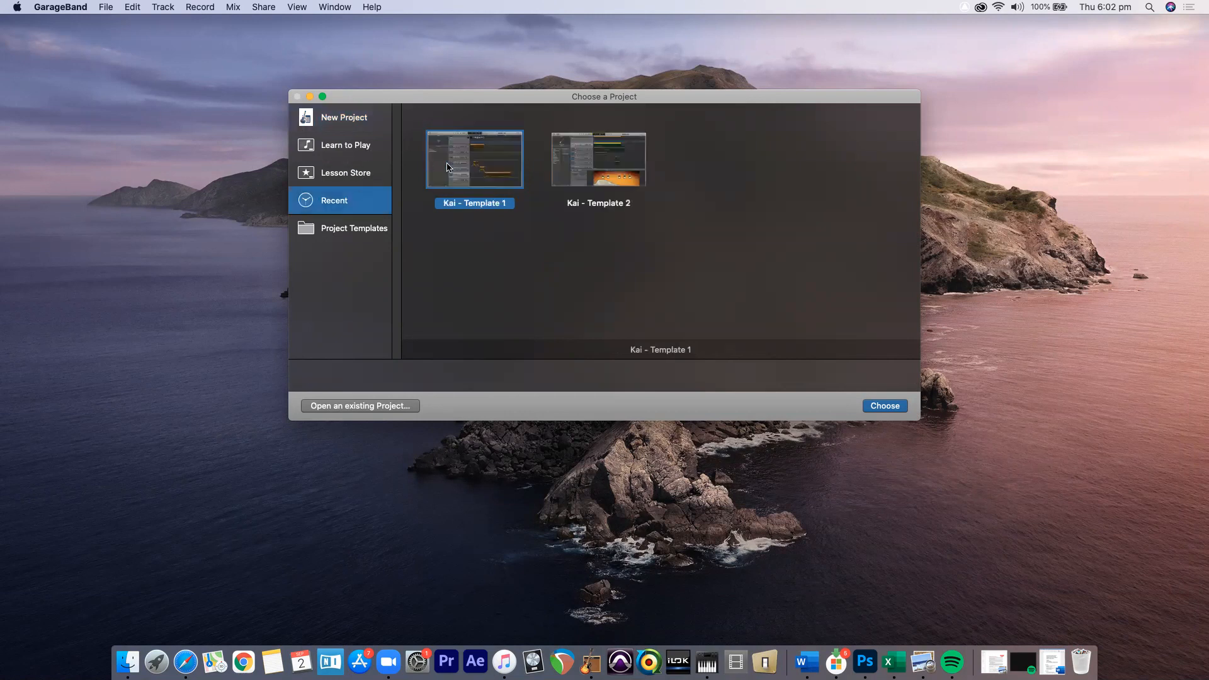
{"action": "left_click", "coordinate": [599, 168]}
{"action": "left_click", "coordinate": [472, 171]}
{"action": "left_click", "coordinate": [570, 171]}
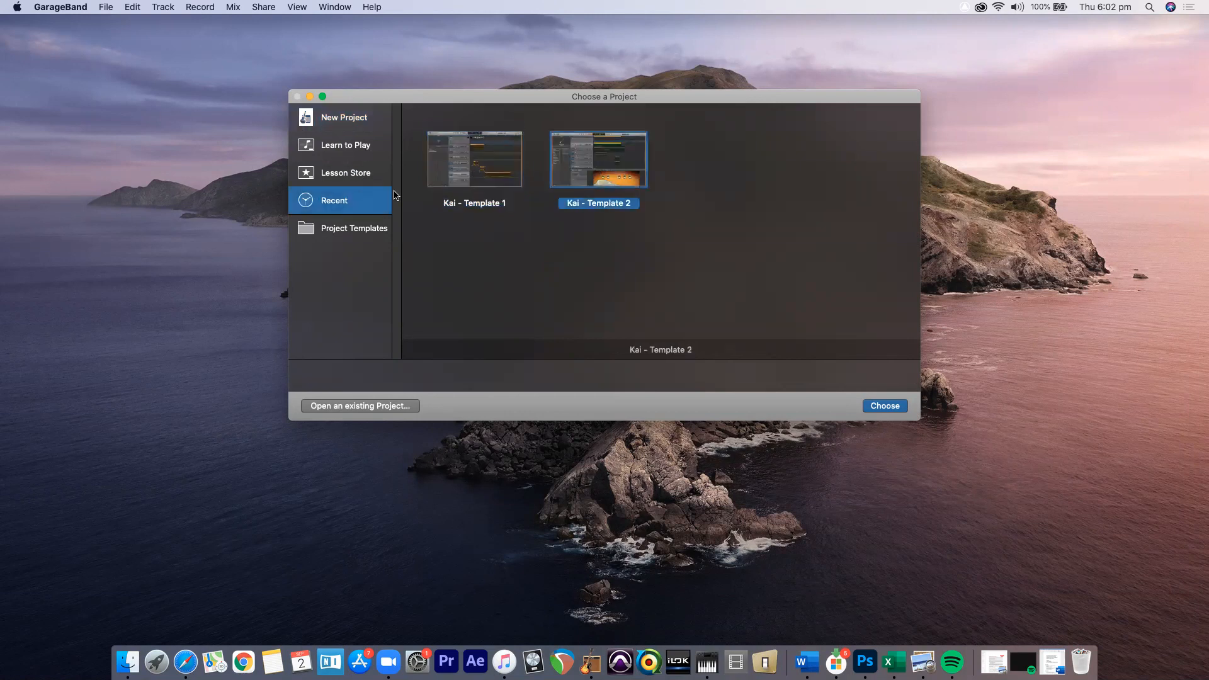
Step: Browse the project templates, including Keyboard Collection, Amp Collection, Voice, Hip Hop, Electronic and Songwriter
{"action": "left_click", "coordinate": [372, 228]}
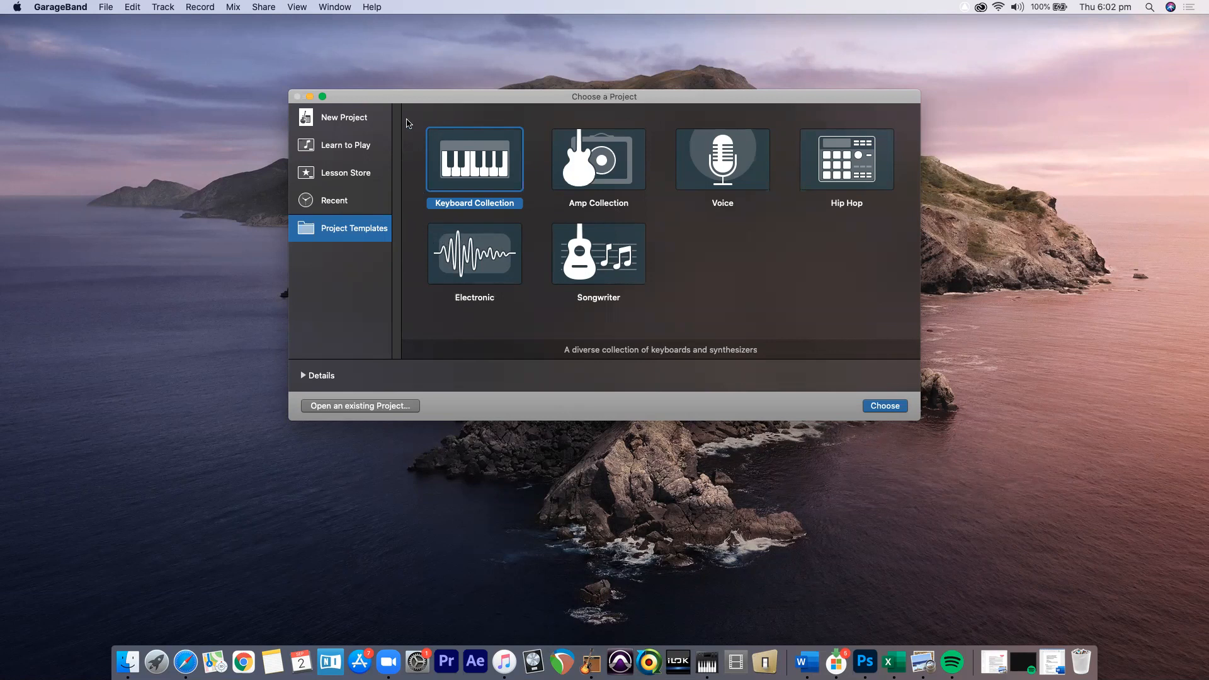
{"action": "left_click", "coordinate": [485, 244]}
{"action": "left_click", "coordinate": [615, 238]}
{"action": "left_click", "coordinate": [611, 183]}
{"action": "left_click", "coordinate": [471, 188]}
{"action": "left_click", "coordinate": [720, 182]}
{"action": "left_click", "coordinate": [849, 175]}
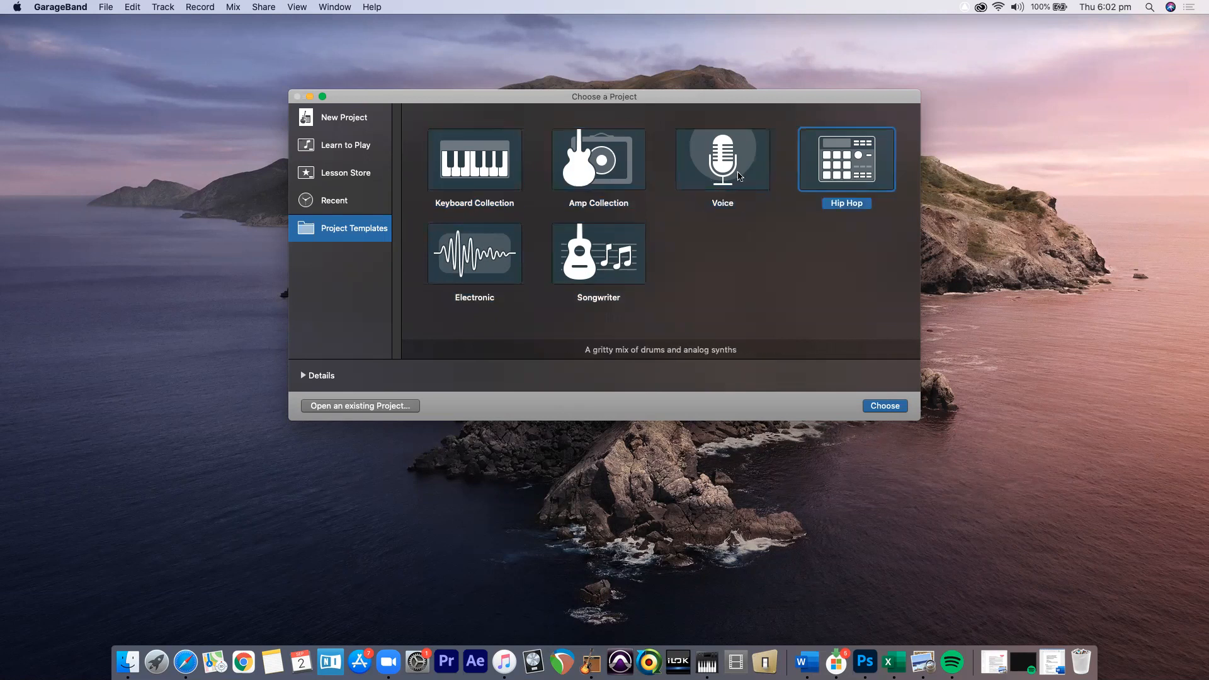
{"action": "left_click", "coordinate": [501, 184]}
{"action": "left_click", "coordinate": [614, 185]}
{"action": "left_click", "coordinate": [721, 184]}
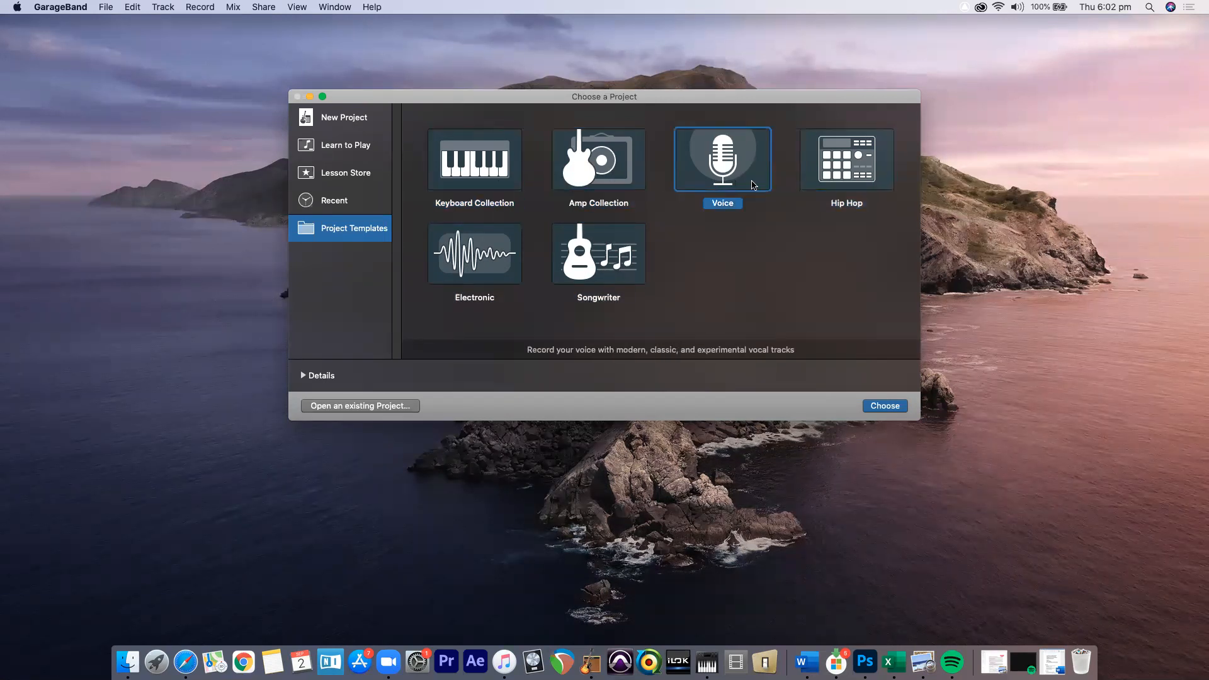
{"action": "left_click", "coordinate": [834, 184]}
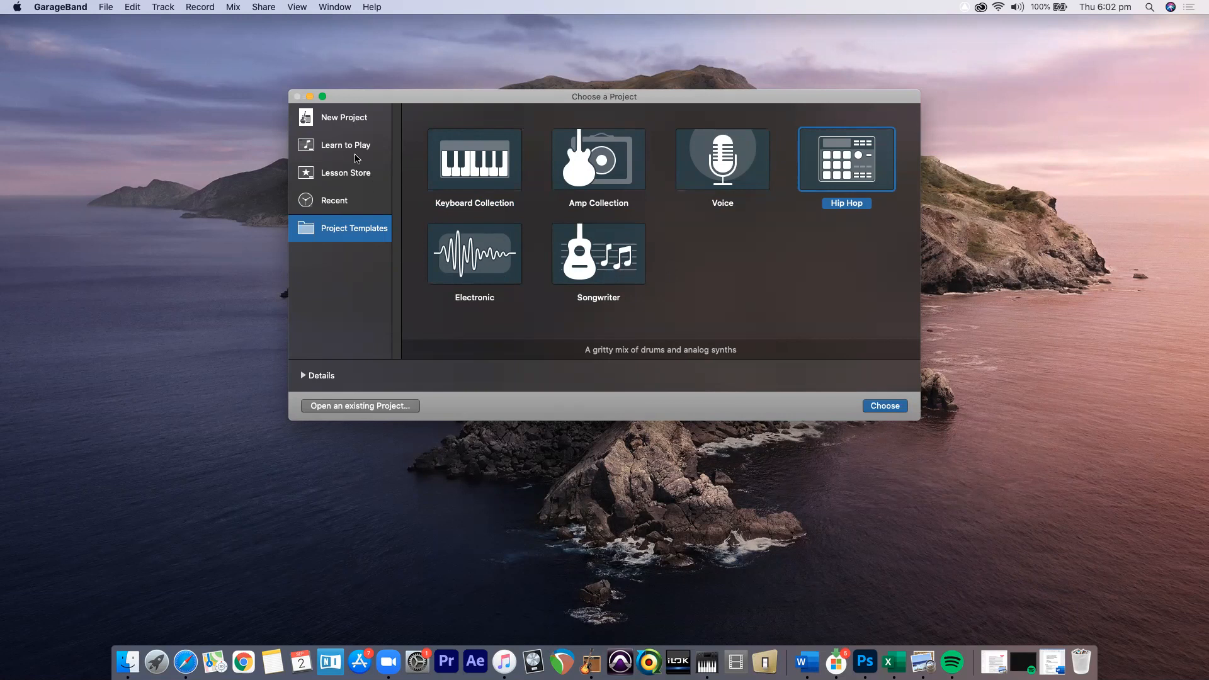
Step: Create a new empty project and reposition its window on the desktop
{"action": "left_click", "coordinate": [350, 121]}
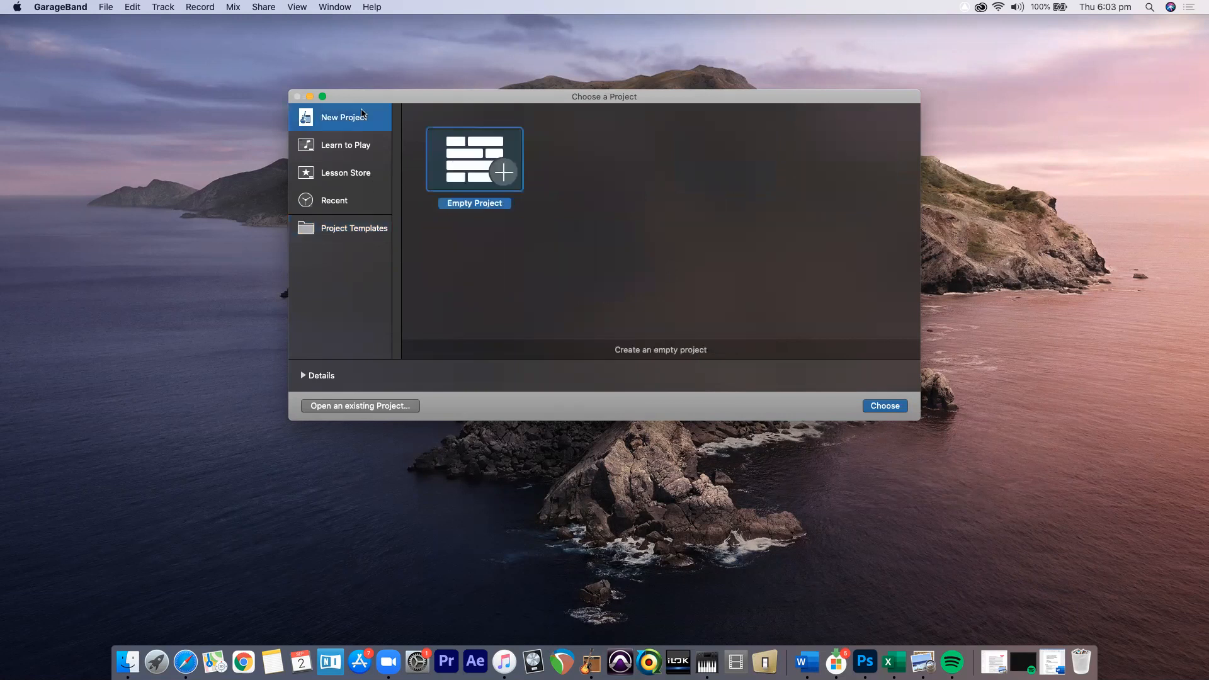
{"action": "double_click", "coordinate": [464, 171]}
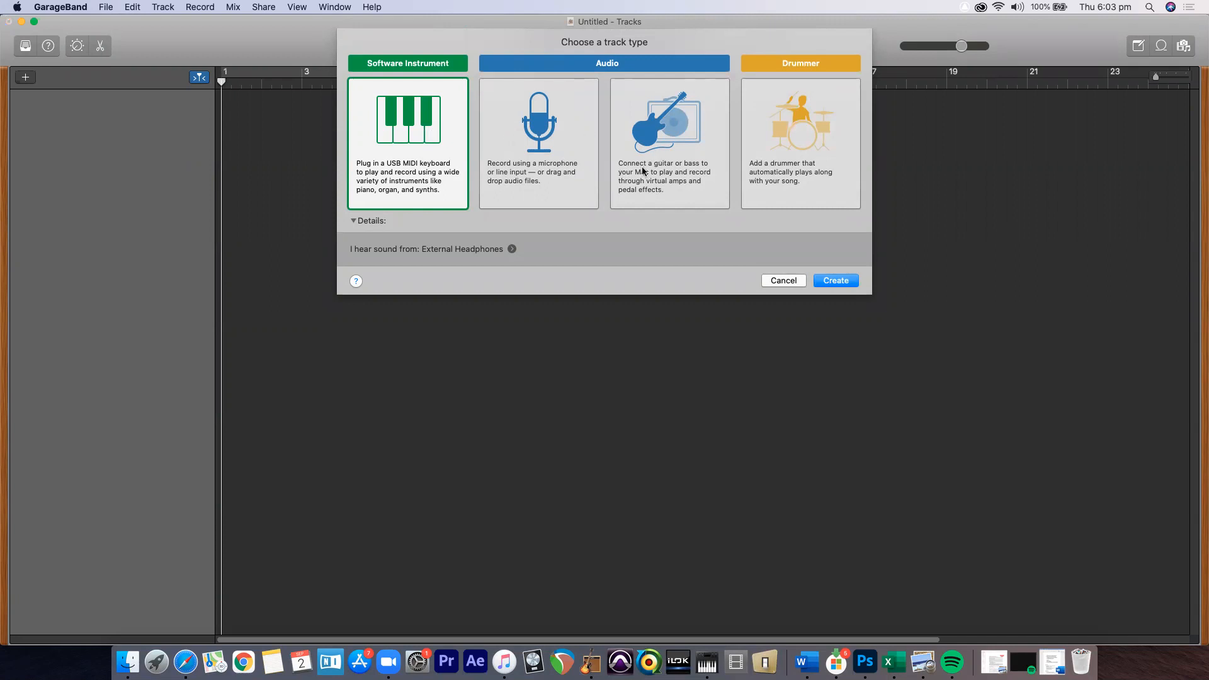
{"action": "left_click_drag", "start_coordinate": [667, 21], "coordinate": [673, 55]}
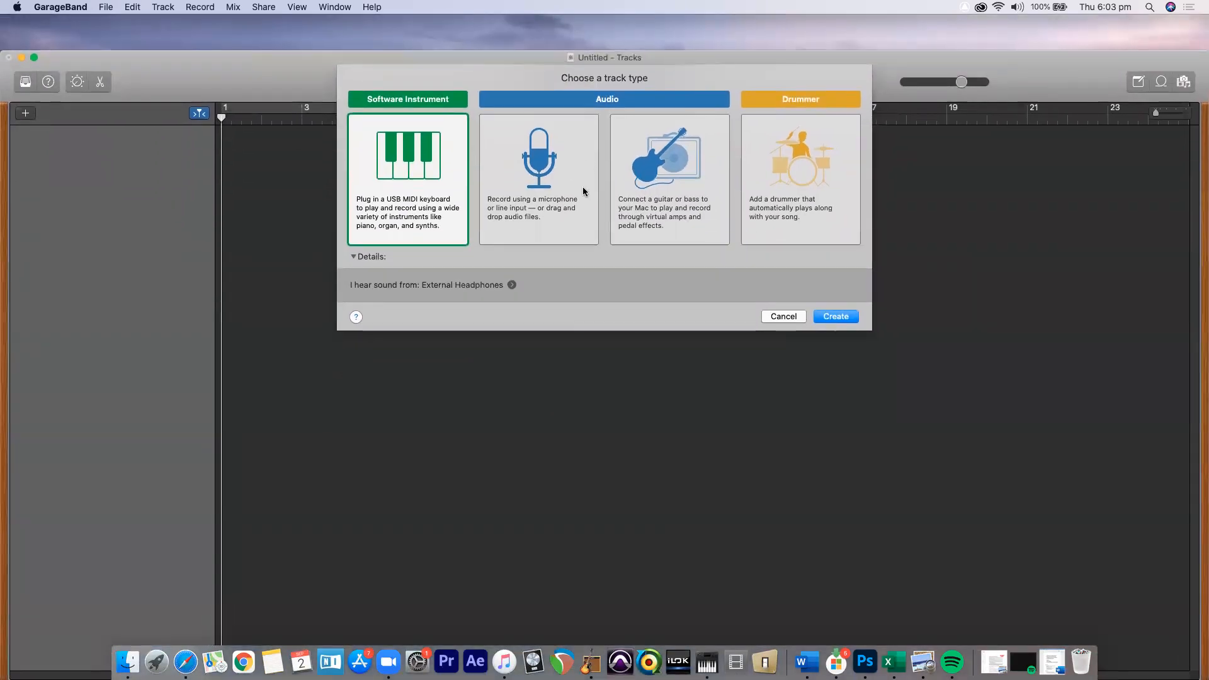
{"action": "mouse_move", "coordinate": [959, 57]}
{"action": "left_mouse_down"}
{"action": "mouse_move", "coordinate": [962, 23]}
{"action": "mouse_move", "coordinate": [947, 24]}
{"action": "mouse_move", "coordinate": [943, 41]}
{"action": "left_mouse_up"}
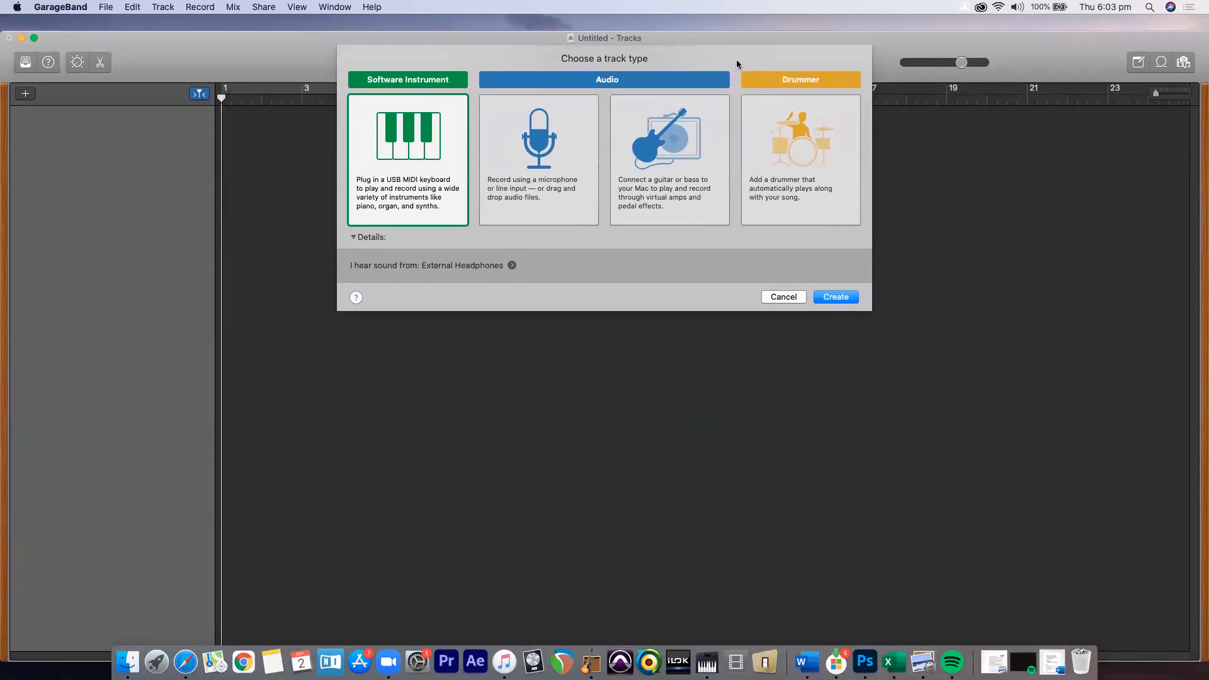
{"action": "double_click", "coordinate": [892, 36]}
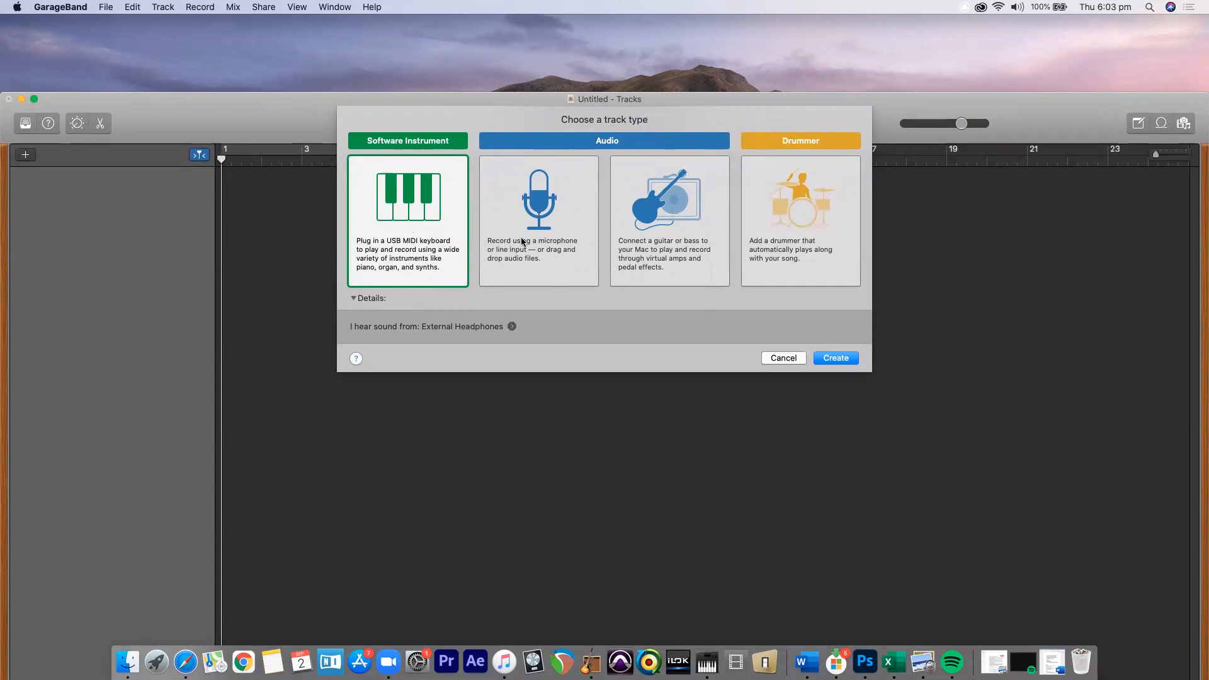
Step: Create a Software Instrument track as the project's first track, and move the window back up
{"action": "left_click", "coordinate": [800, 240]}
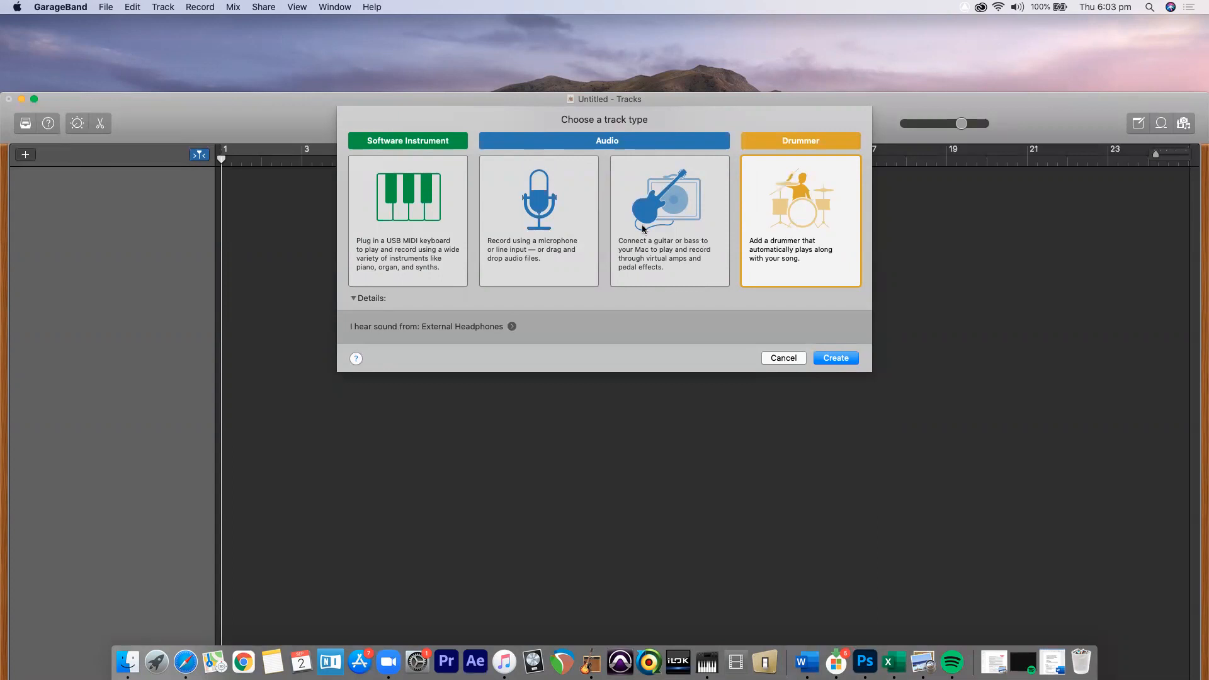
{"action": "left_click", "coordinate": [427, 231]}
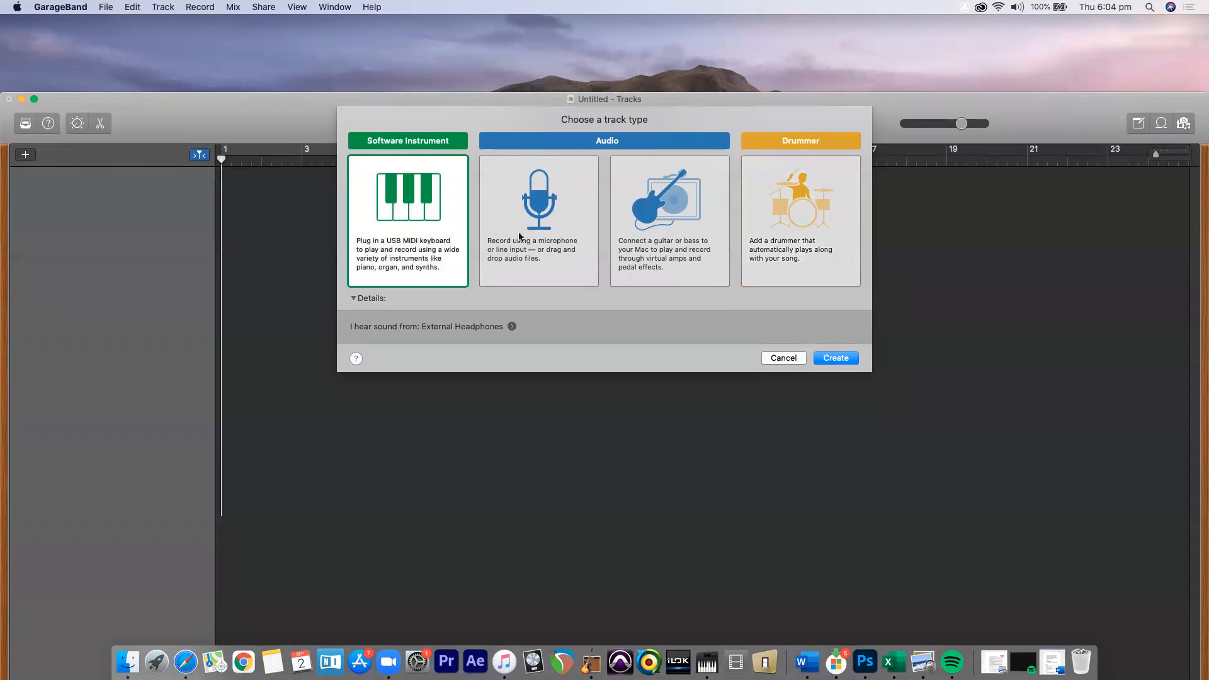
{"action": "key", "text": "Return"}
{"action": "left_click_drag", "start_coordinate": [314, 122], "coordinate": [320, 42]}
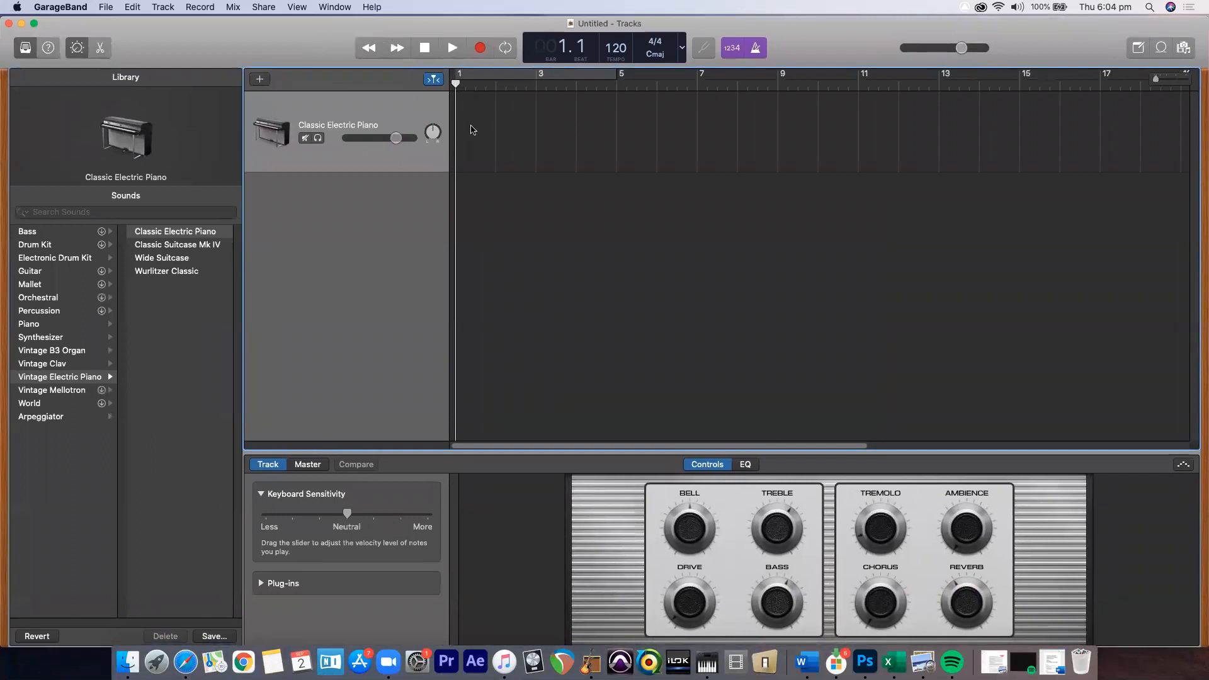
Step: Browse the library's sound categories and assign the orchestral String Ensemble sound to the first track
{"action": "left_click", "coordinate": [48, 234]}
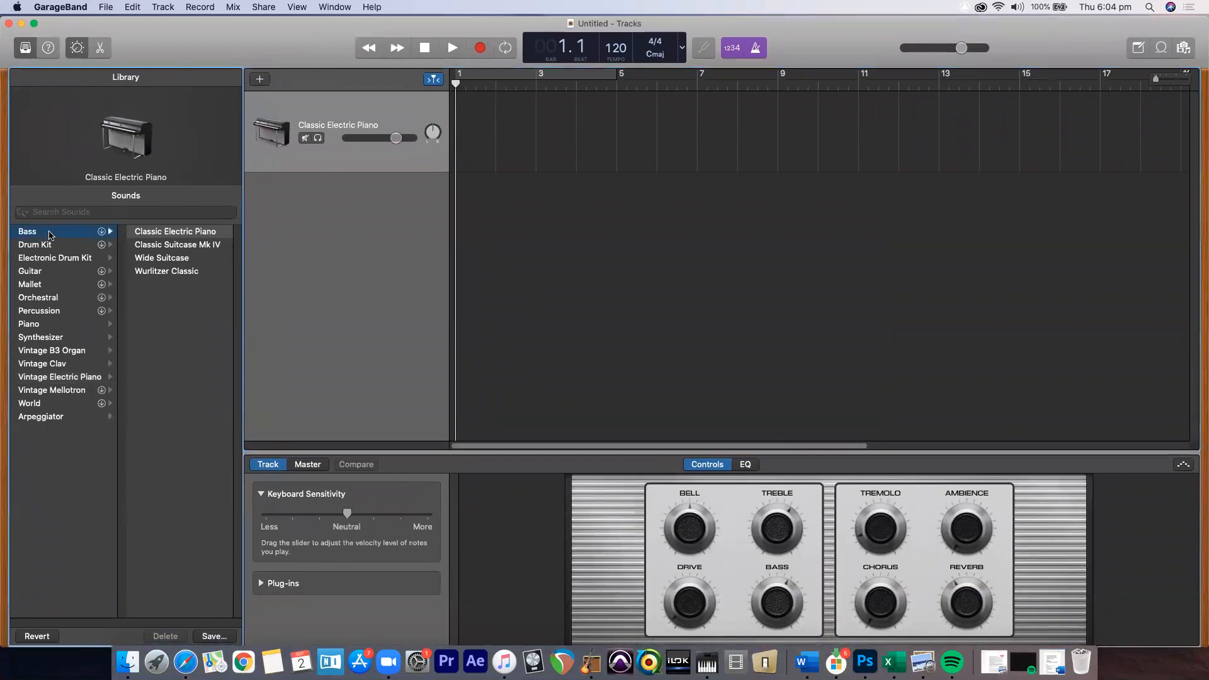
{"action": "left_click", "coordinate": [53, 245]}
{"action": "left_click", "coordinate": [58, 259]}
{"action": "left_click", "coordinate": [42, 283]}
{"action": "left_click", "coordinate": [49, 297]}
{"action": "left_click", "coordinate": [54, 311]}
{"action": "left_click", "coordinate": [67, 340]}
{"action": "left_click", "coordinate": [46, 307]}
{"action": "left_click", "coordinate": [60, 297]}
{"action": "left_click", "coordinate": [176, 298]}
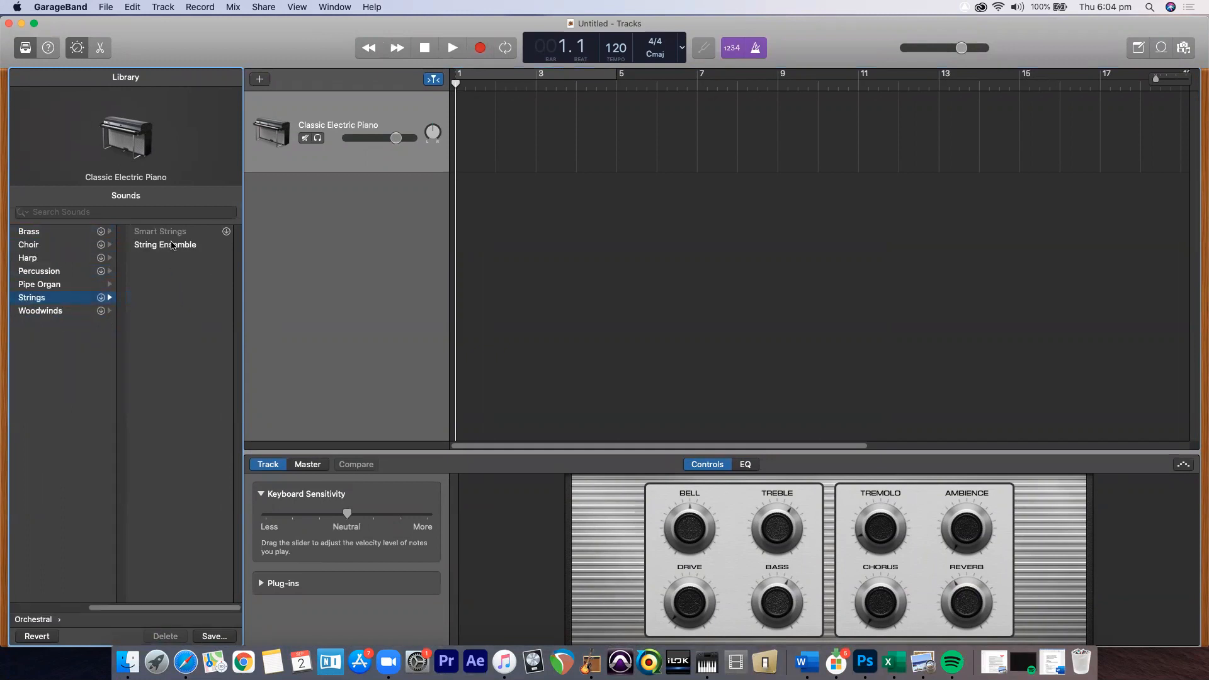
{"action": "left_click", "coordinate": [172, 247]}
{"action": "left_click", "coordinate": [372, 106]}
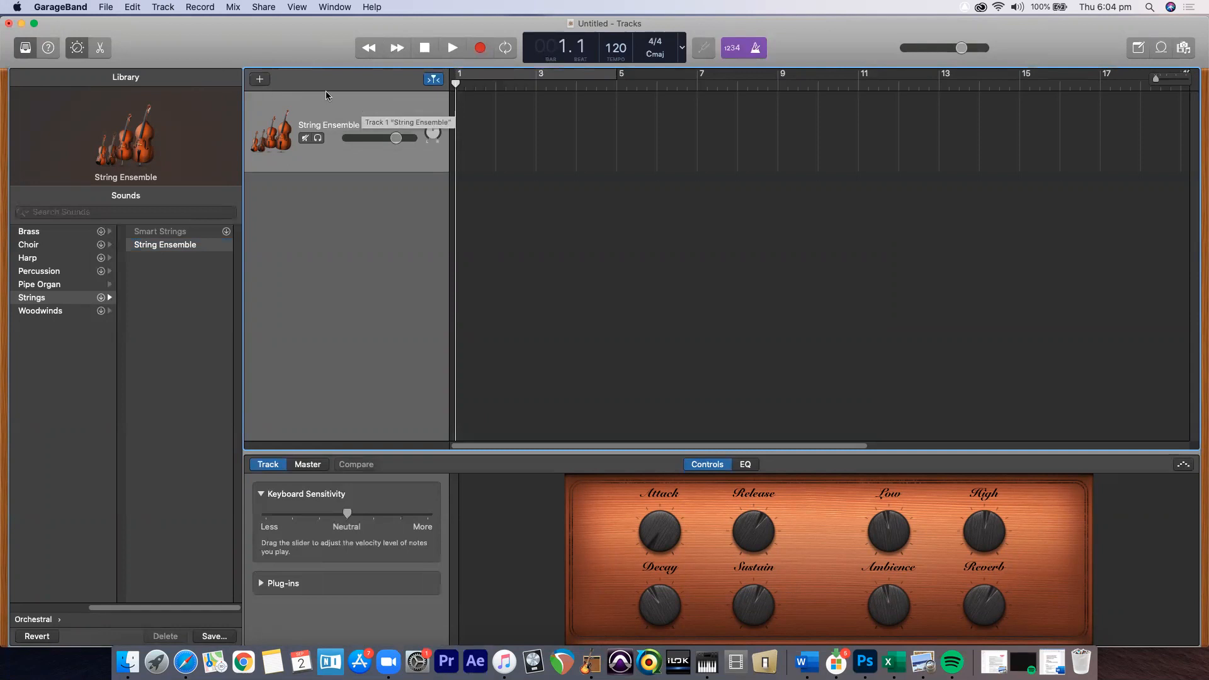
Step: Add a second Software Instrument track to the project and select it
{"action": "left_click", "coordinate": [163, 7]}
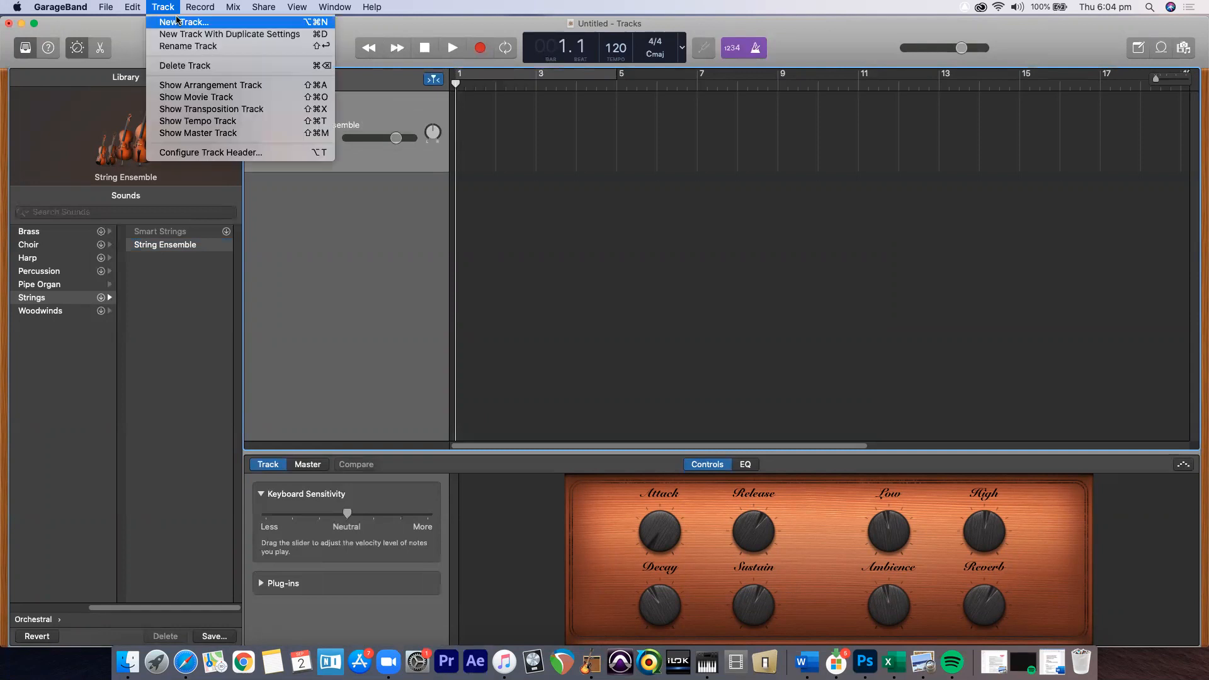
{"action": "left_click", "coordinate": [177, 21]}
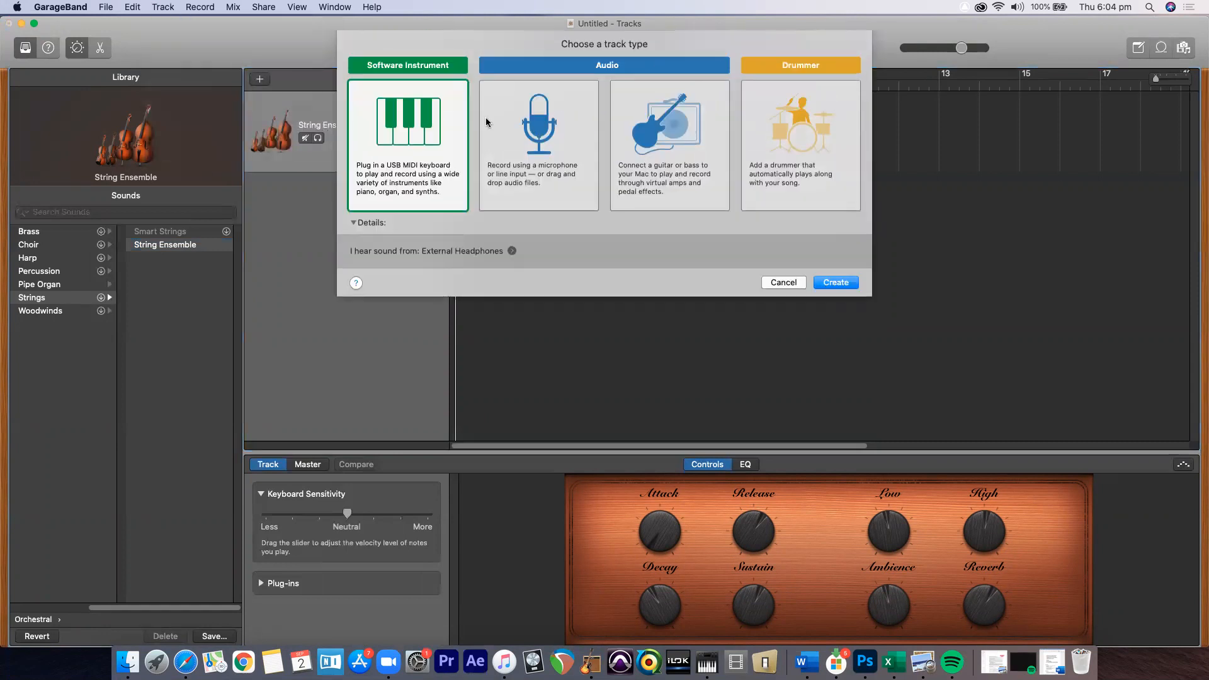
{"action": "double_click", "coordinate": [437, 141]}
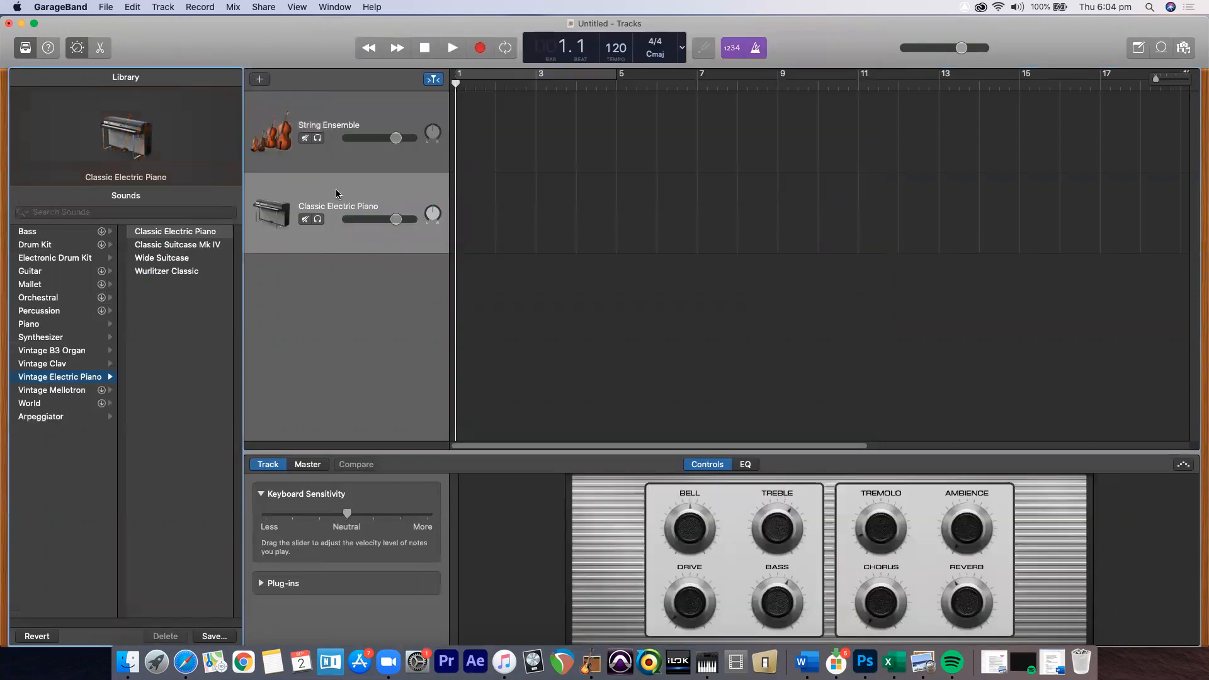
{"action": "left_click", "coordinate": [370, 200]}
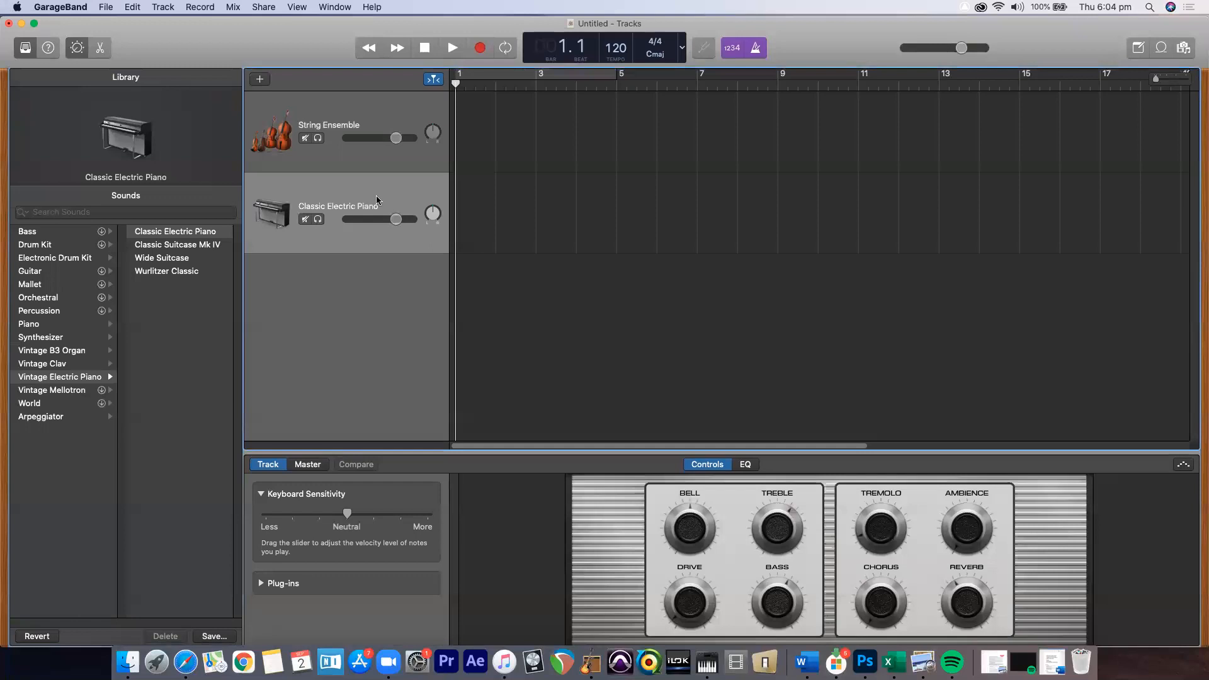
Step: Change the second track's sound to Fingerstyle Bass from the Bass category
{"action": "left_click", "coordinate": [61, 232]}
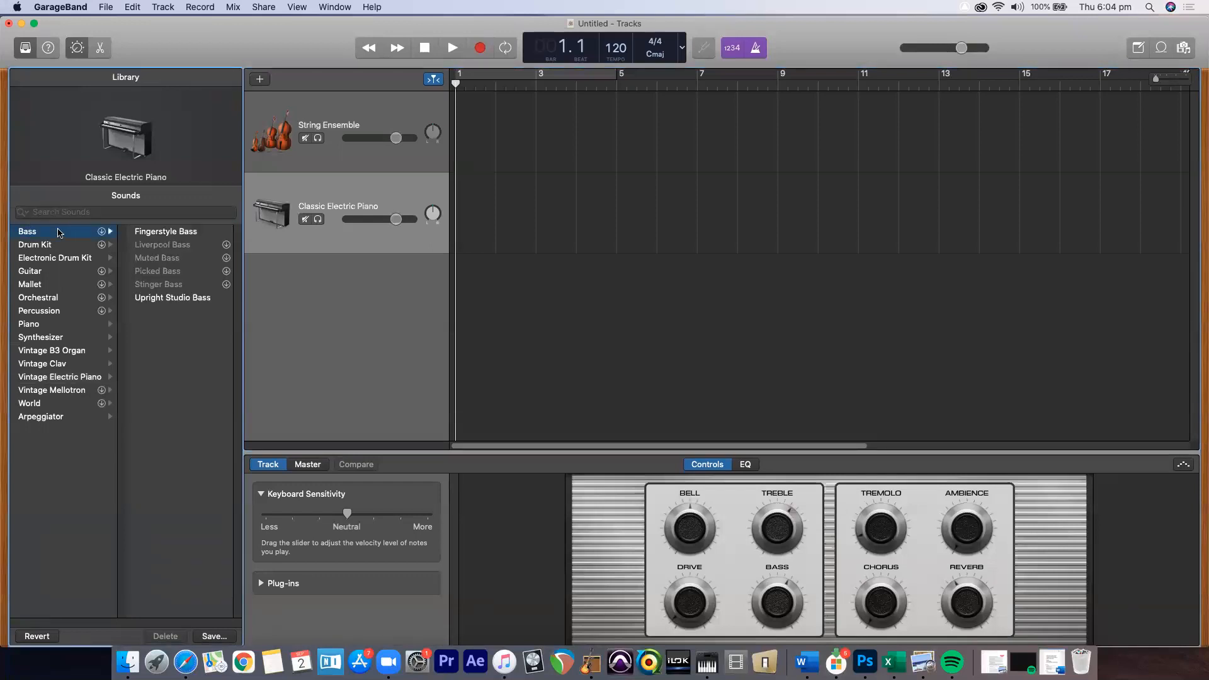
{"action": "left_click", "coordinate": [183, 232]}
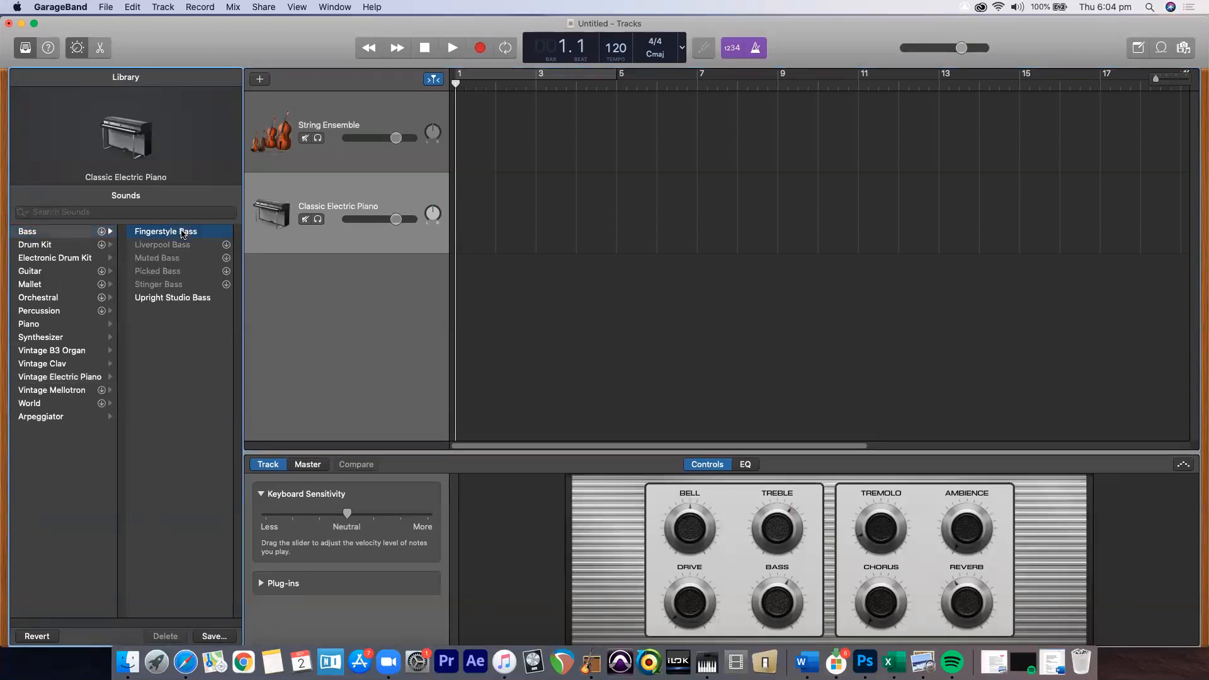
{"action": "left_click", "coordinate": [362, 201]}
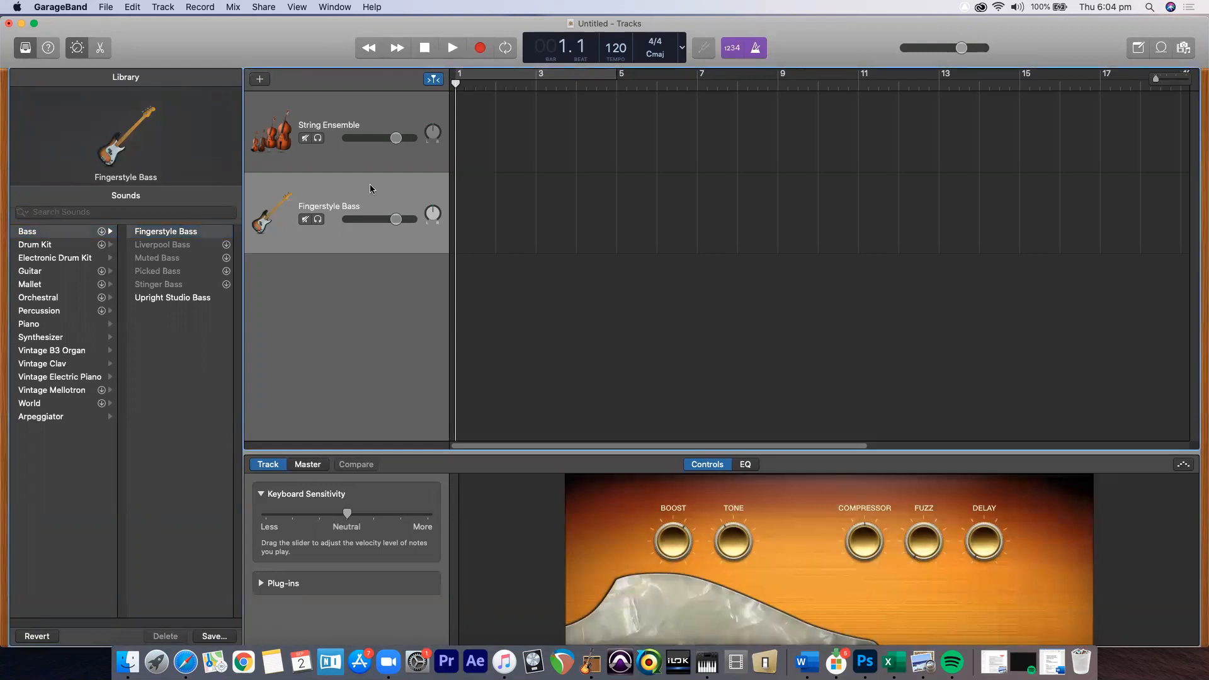
Step: Add a new track with duplicate settings of the Fingerstyle Bass track
{"action": "left_click", "coordinate": [163, 7]}
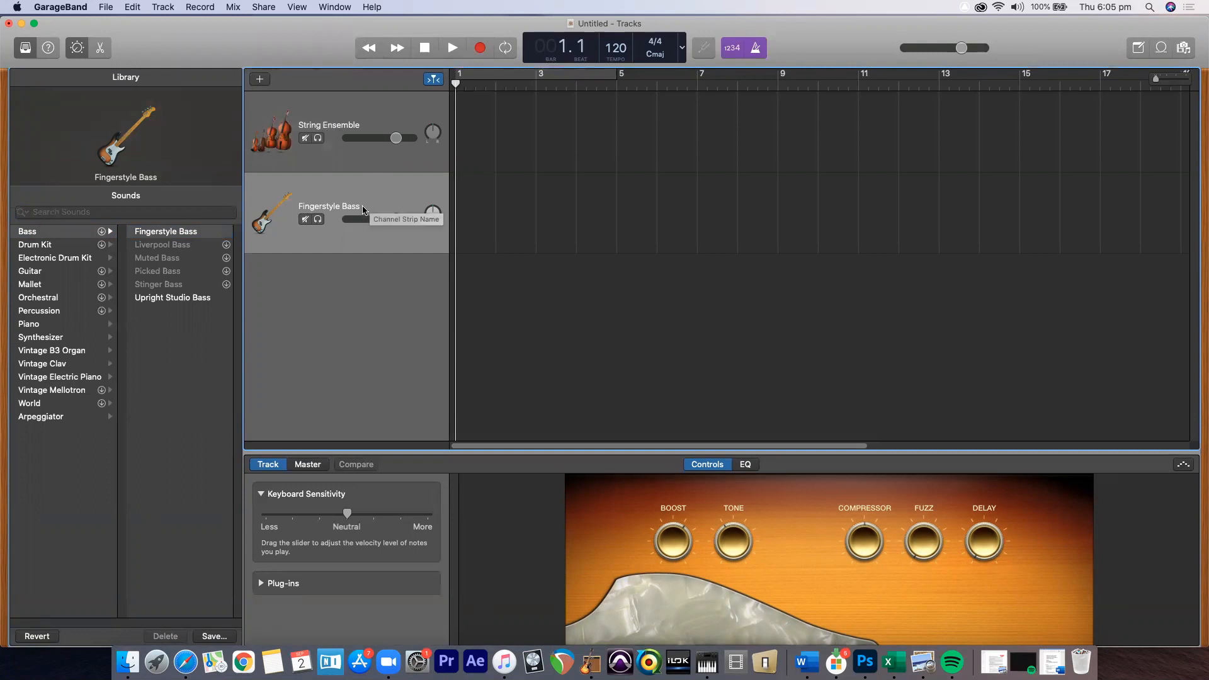
{"action": "key", "text": "super+d"}
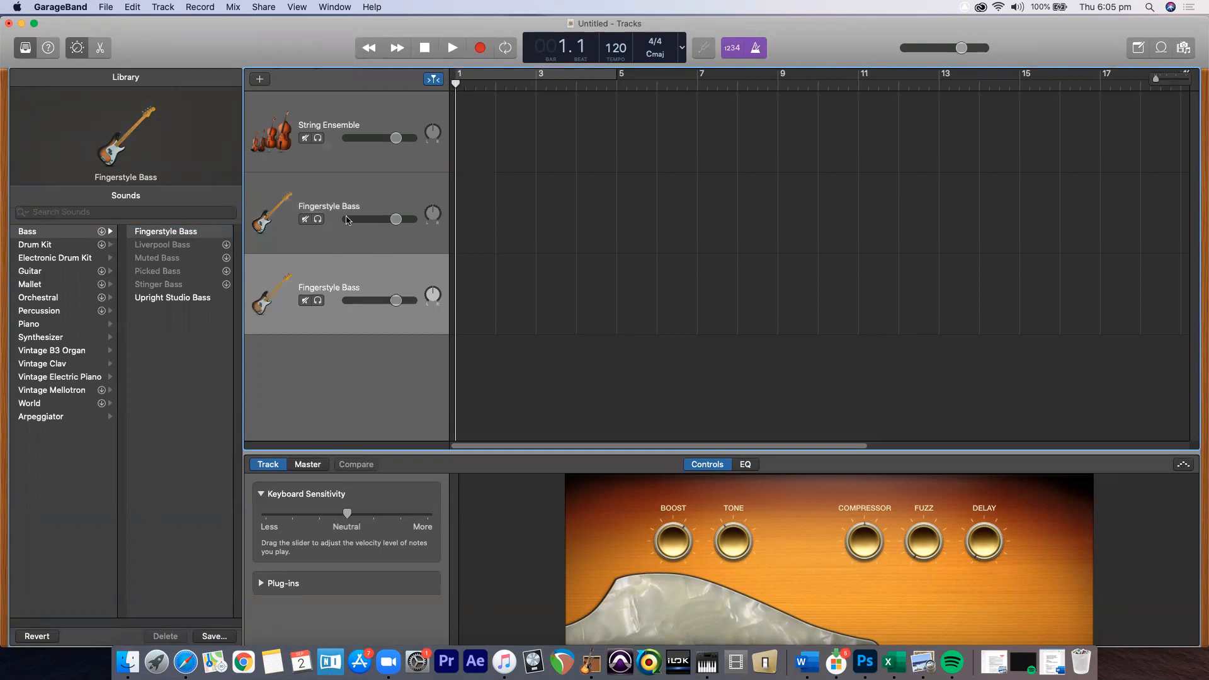
Step: Browse the Orchestral library sounds, then try Upright Studio Bass on the third track and return it to Fingerstyle Bass
{"action": "left_click", "coordinate": [369, 251]}
{"action": "left_click", "coordinate": [369, 281]}
{"action": "left_click", "coordinate": [53, 297]}
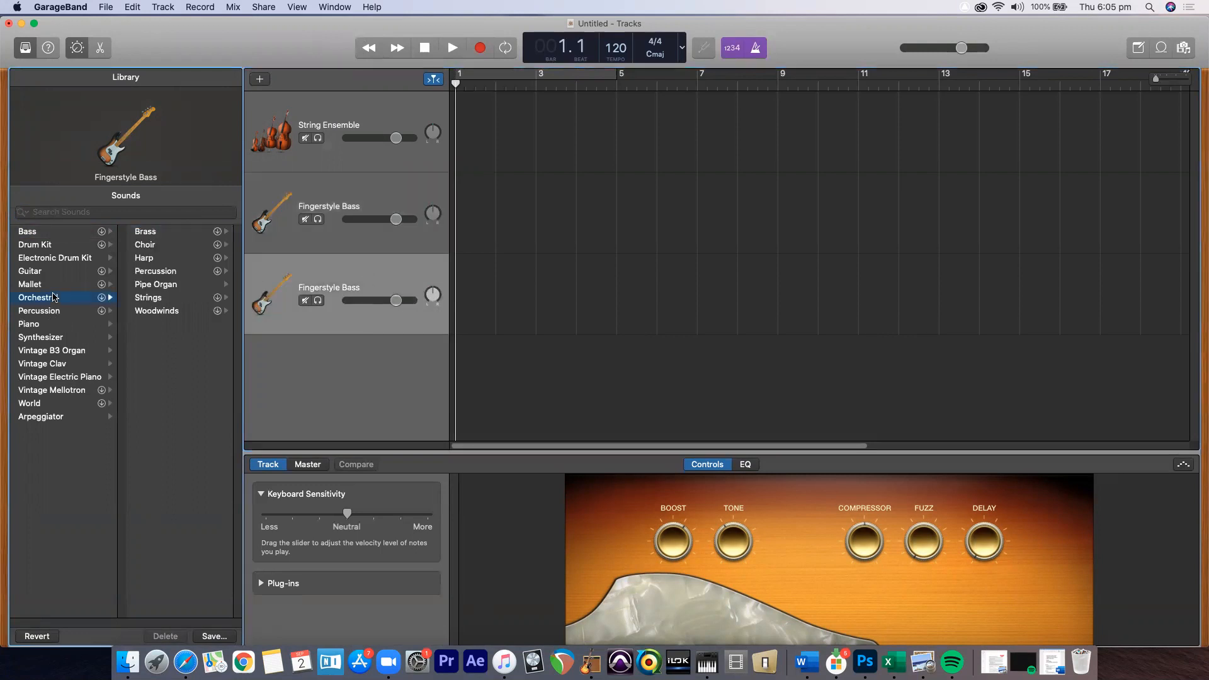
{"action": "left_click", "coordinate": [160, 296]}
{"action": "left_click", "coordinate": [40, 272]}
{"action": "left_click", "coordinate": [32, 234]}
{"action": "left_click", "coordinate": [55, 310]}
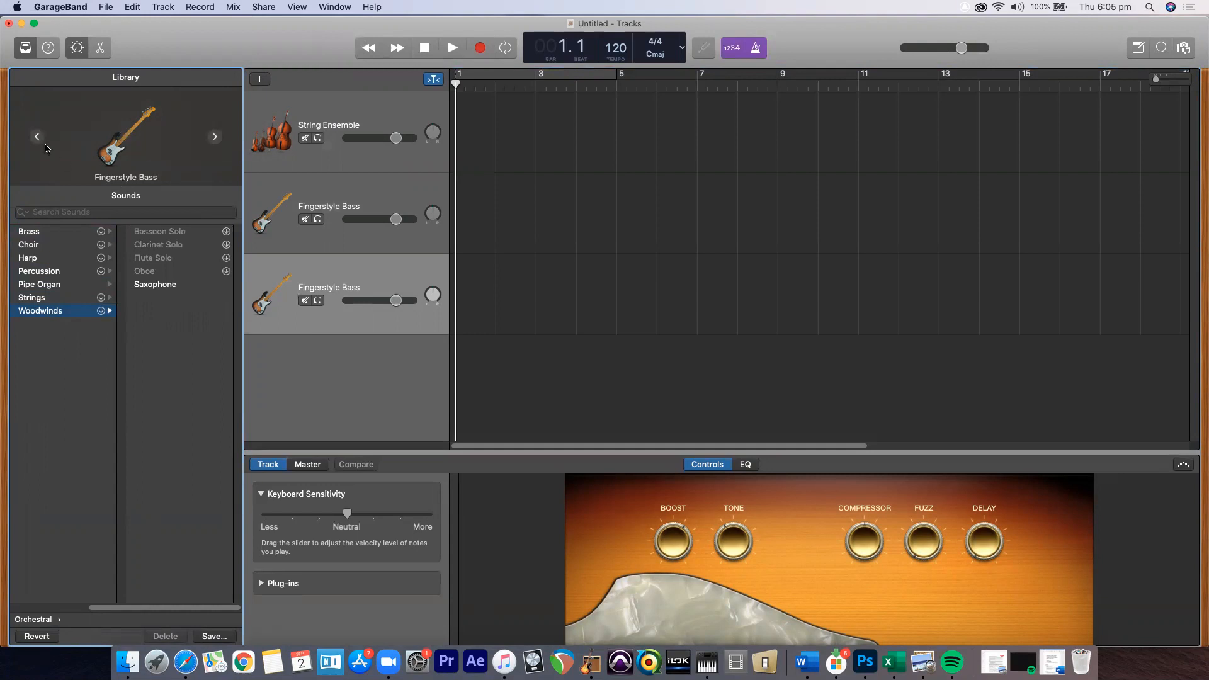
{"action": "left_click", "coordinate": [37, 137]}
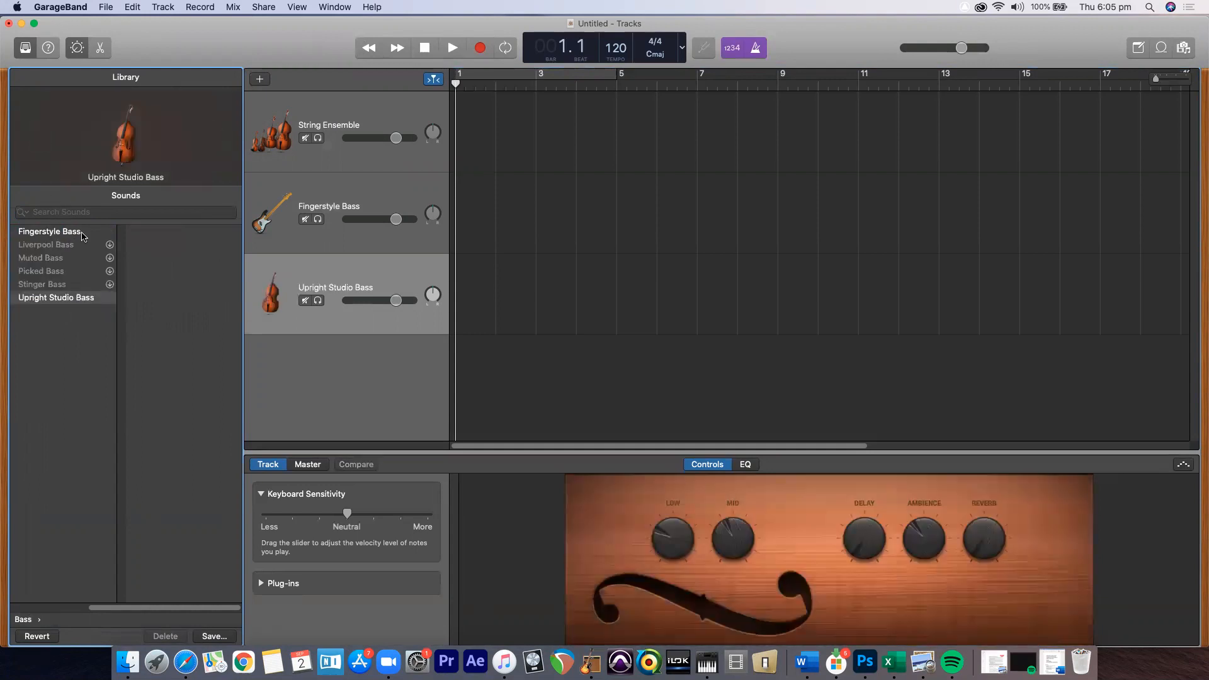
{"action": "left_click", "coordinate": [40, 141]}
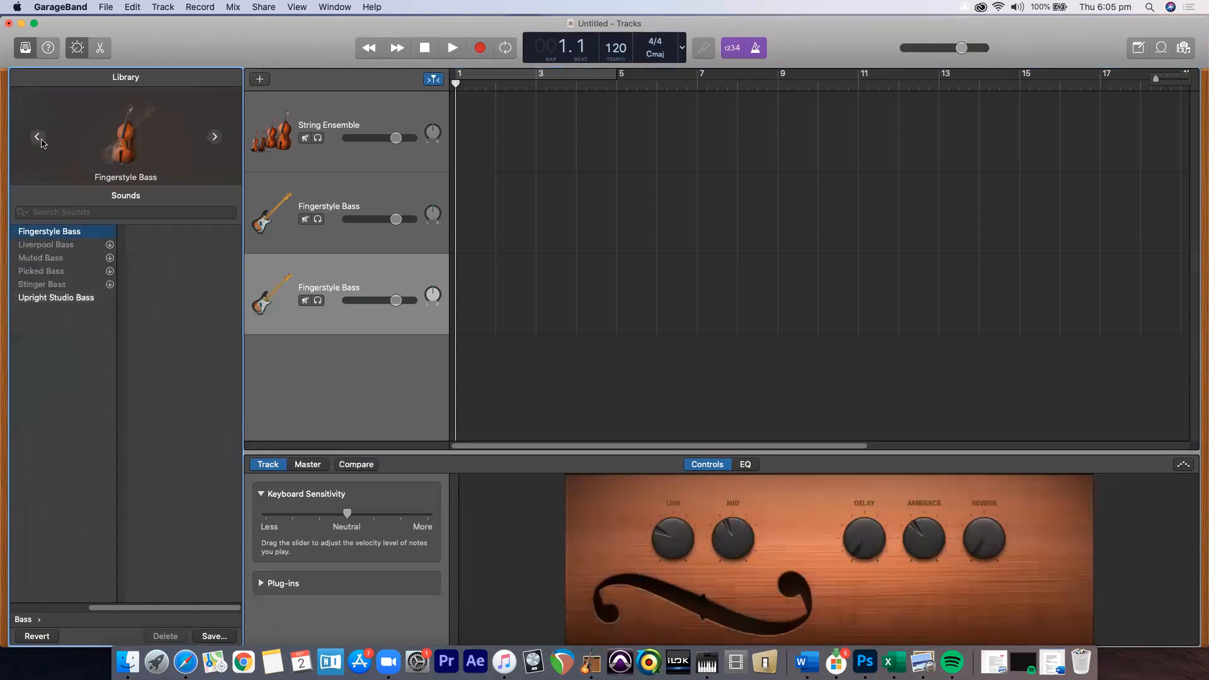
Step: Return to the main sound categories and assign Dub Smash from Electronic Drum Kit to the third track
{"action": "left_click", "coordinate": [25, 620]}
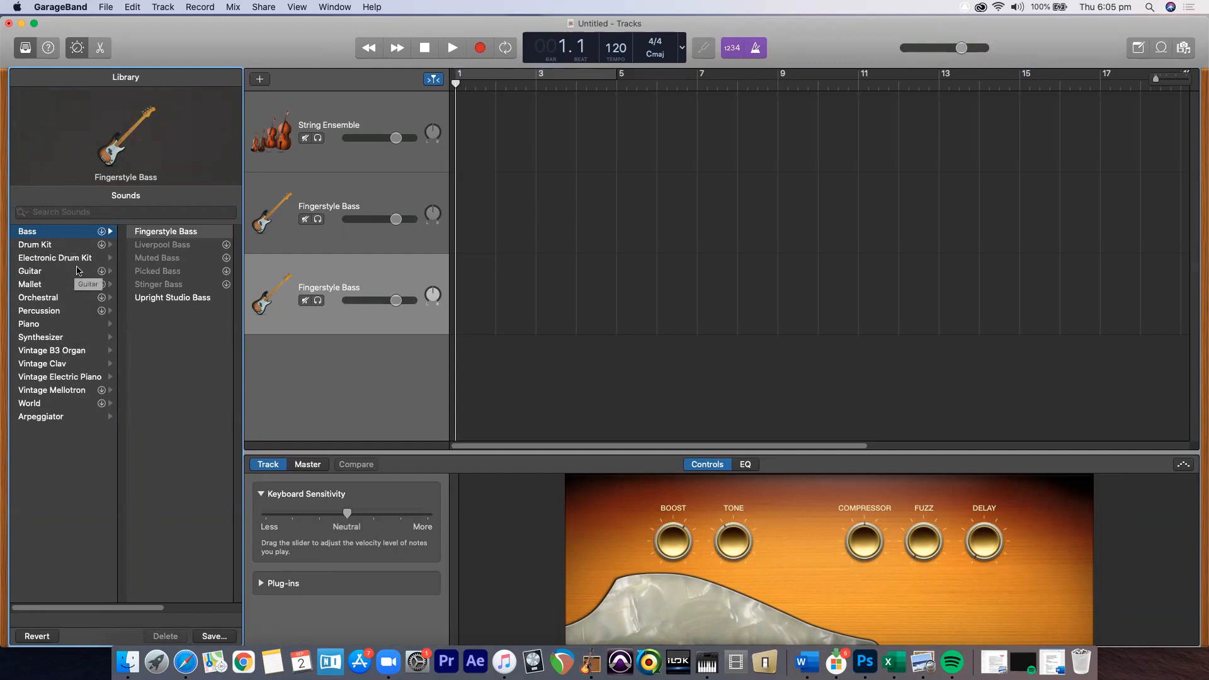
{"action": "left_click", "coordinate": [72, 259]}
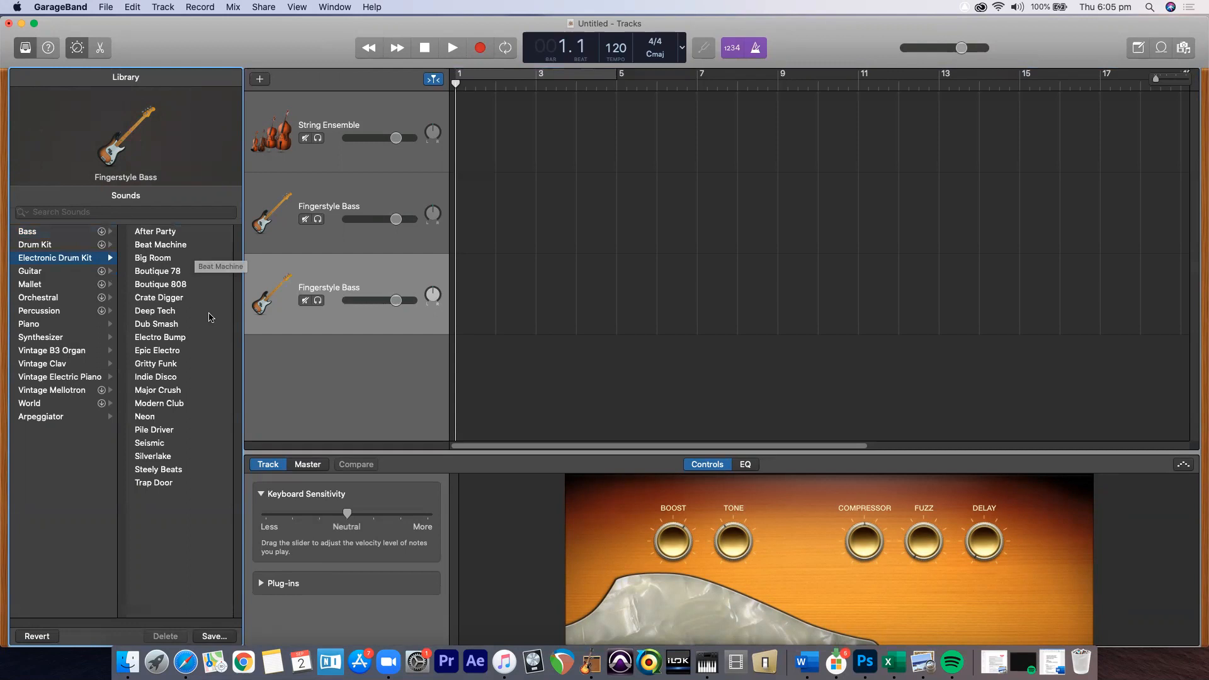
{"action": "left_click", "coordinate": [159, 325]}
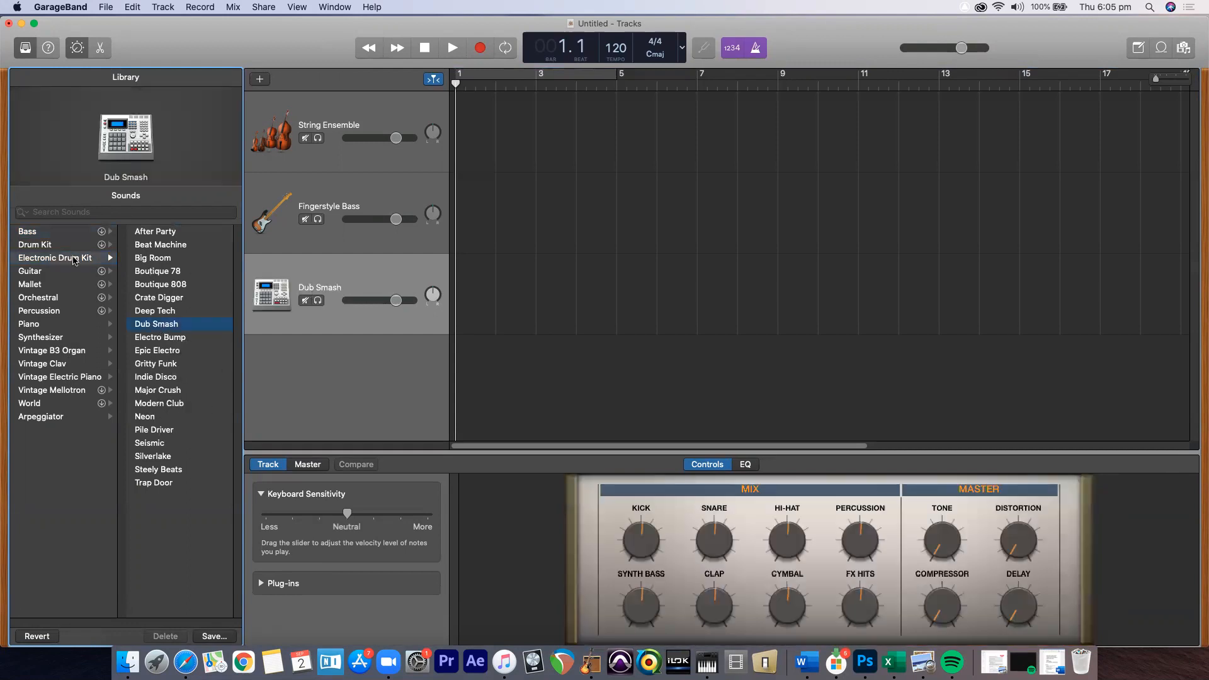
Step: Browse the library's sound categories, including Drum Kit, Guitar, Orchestral, Percussion, Synthesizer, Vintage Mellotron and Arpeggiator
{"action": "left_click", "coordinate": [53, 231]}
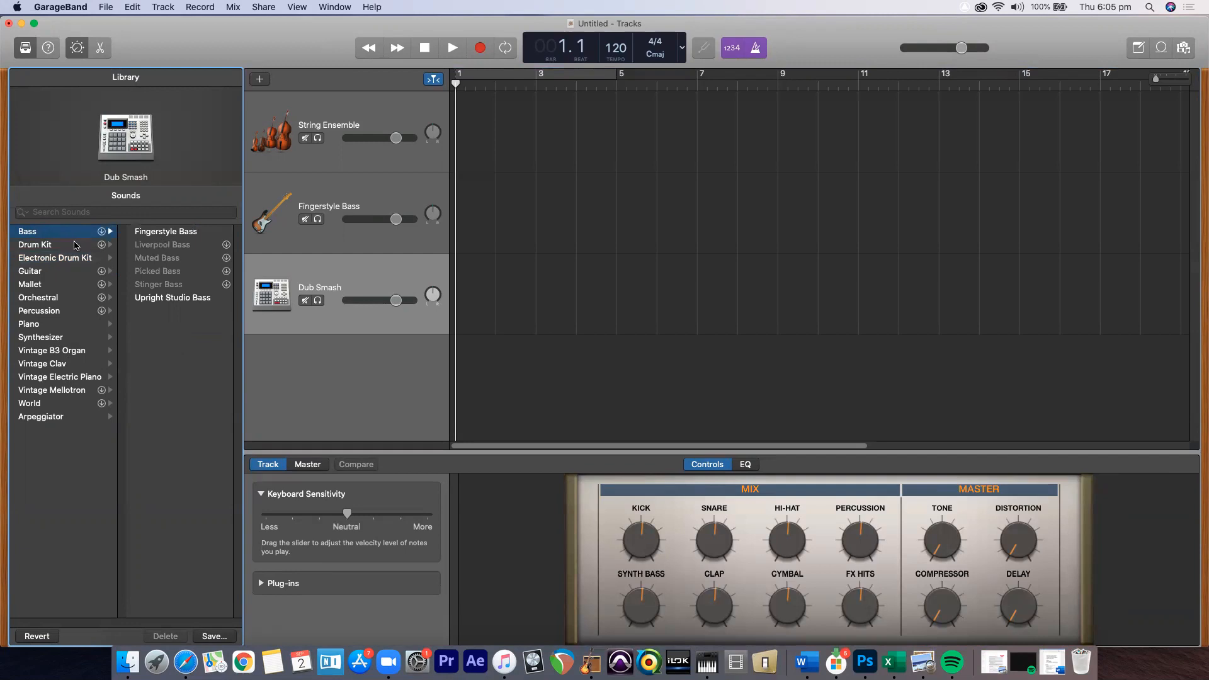
{"action": "left_click", "coordinate": [147, 245]}
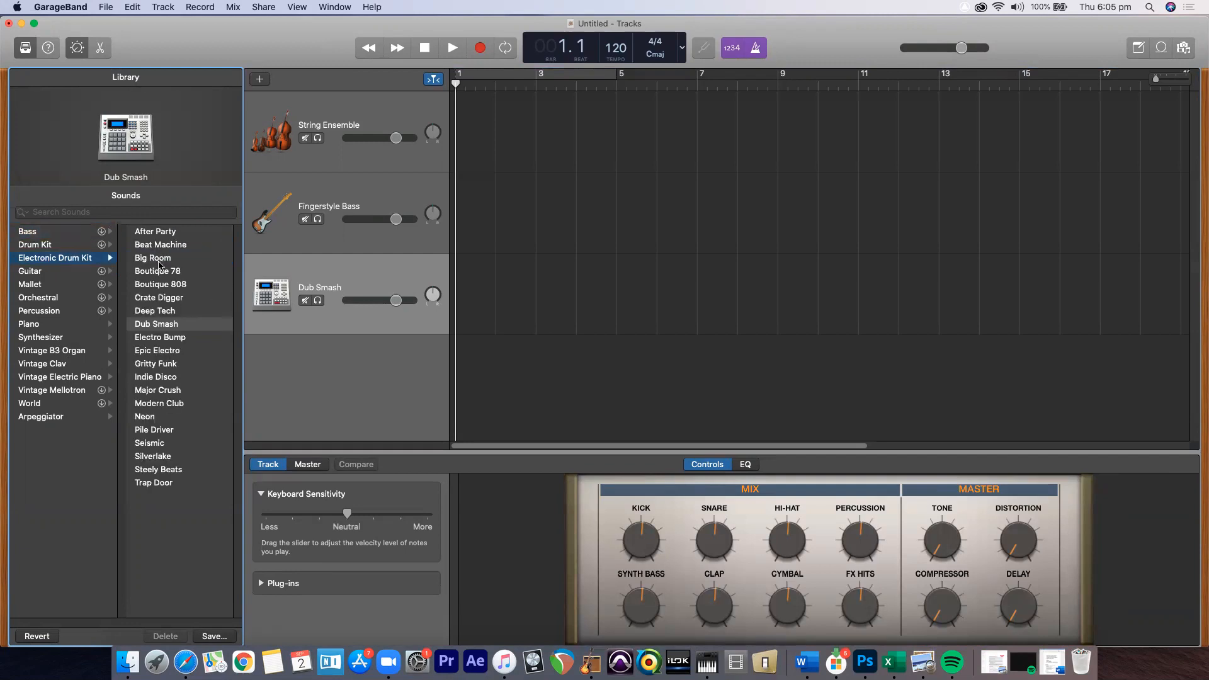
{"action": "left_click", "coordinate": [66, 245]}
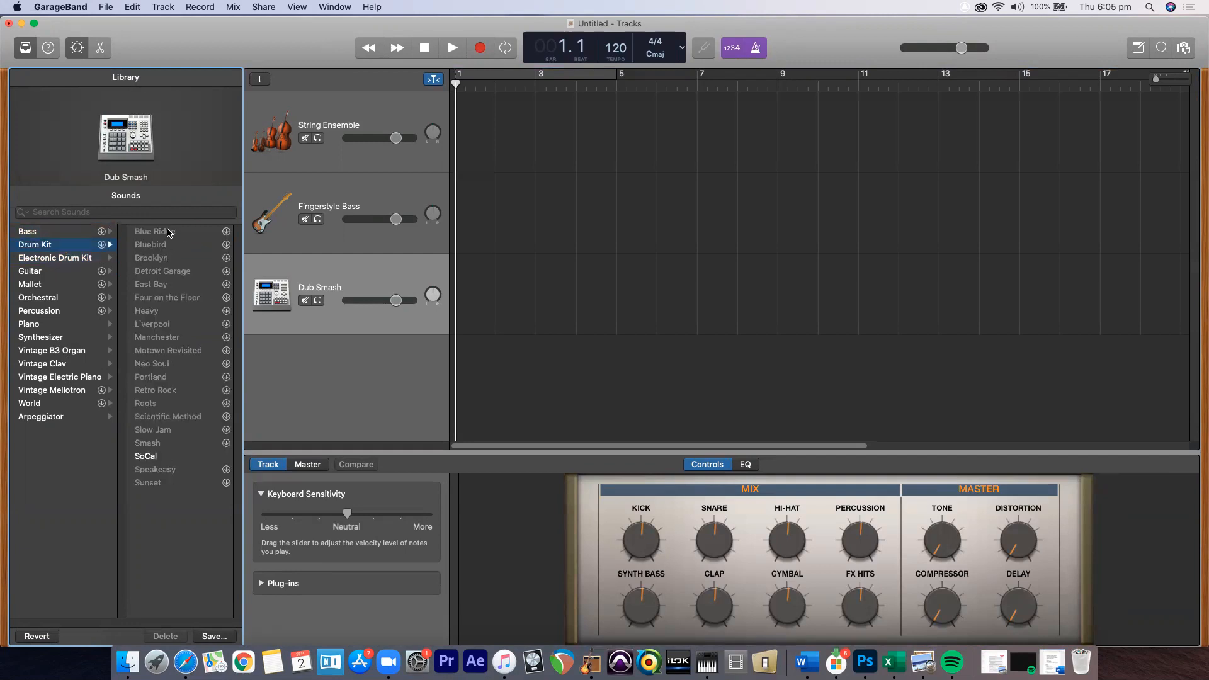
{"action": "left_click", "coordinate": [62, 260]}
{"action": "left_click", "coordinate": [52, 272]}
{"action": "left_click", "coordinate": [51, 298]}
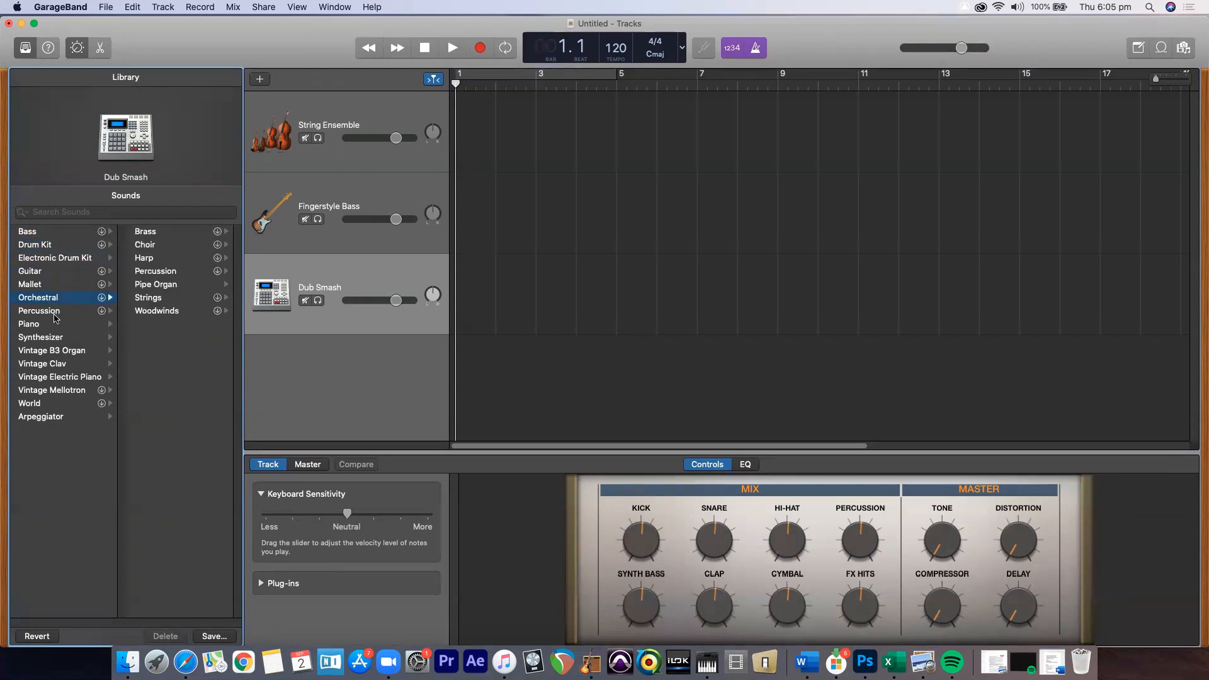
{"action": "left_click", "coordinate": [54, 311]}
{"action": "left_click", "coordinate": [41, 338]}
{"action": "left_click", "coordinate": [56, 351]}
{"action": "left_click", "coordinate": [56, 364]}
{"action": "left_click", "coordinate": [56, 377]}
{"action": "left_click", "coordinate": [46, 390]}
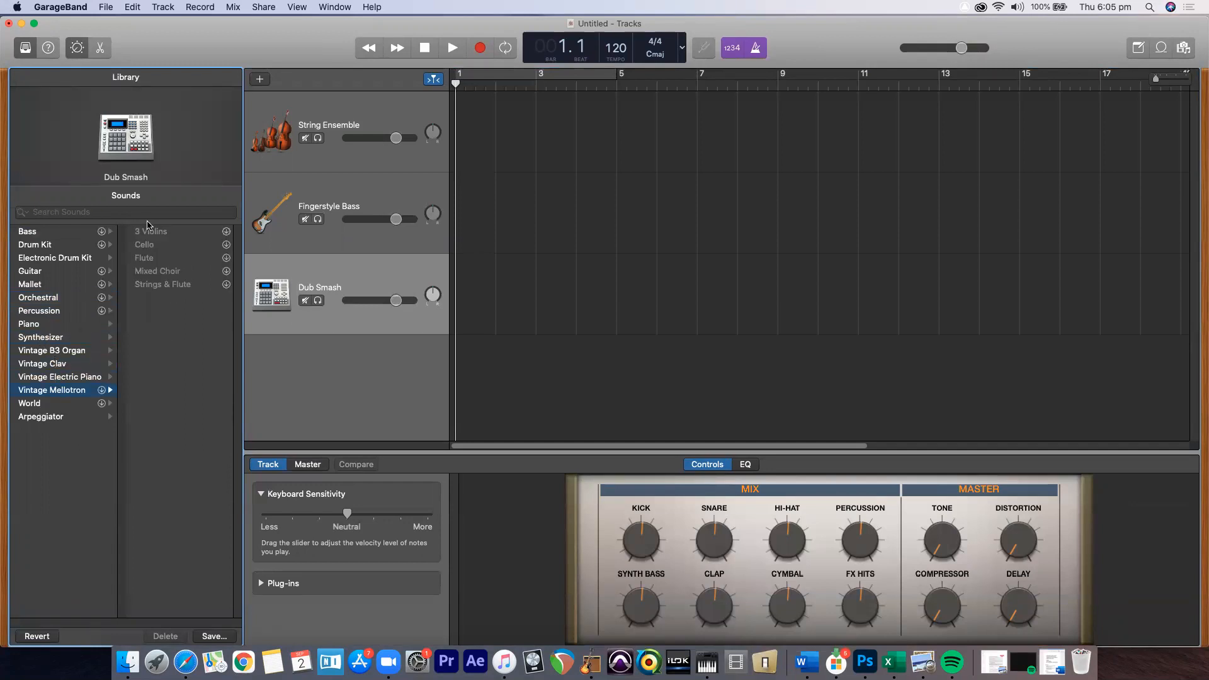
{"action": "left_click", "coordinate": [44, 416]}
{"action": "left_click", "coordinate": [39, 234]}
Step: Select the String Ensemble, Fingerstyle Bass and Dub Smash tracks in turn to view their assigned sounds
{"action": "left_click", "coordinate": [341, 125]}
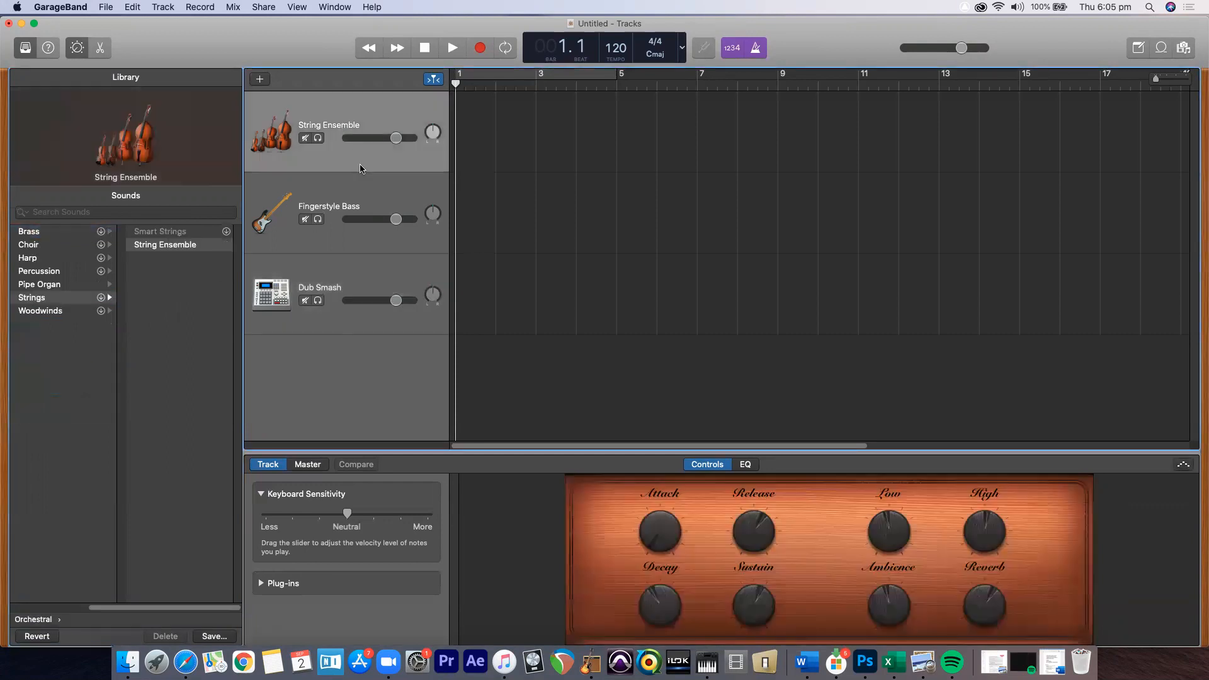
{"action": "left_click", "coordinate": [361, 181]}
{"action": "left_click", "coordinate": [366, 267]}
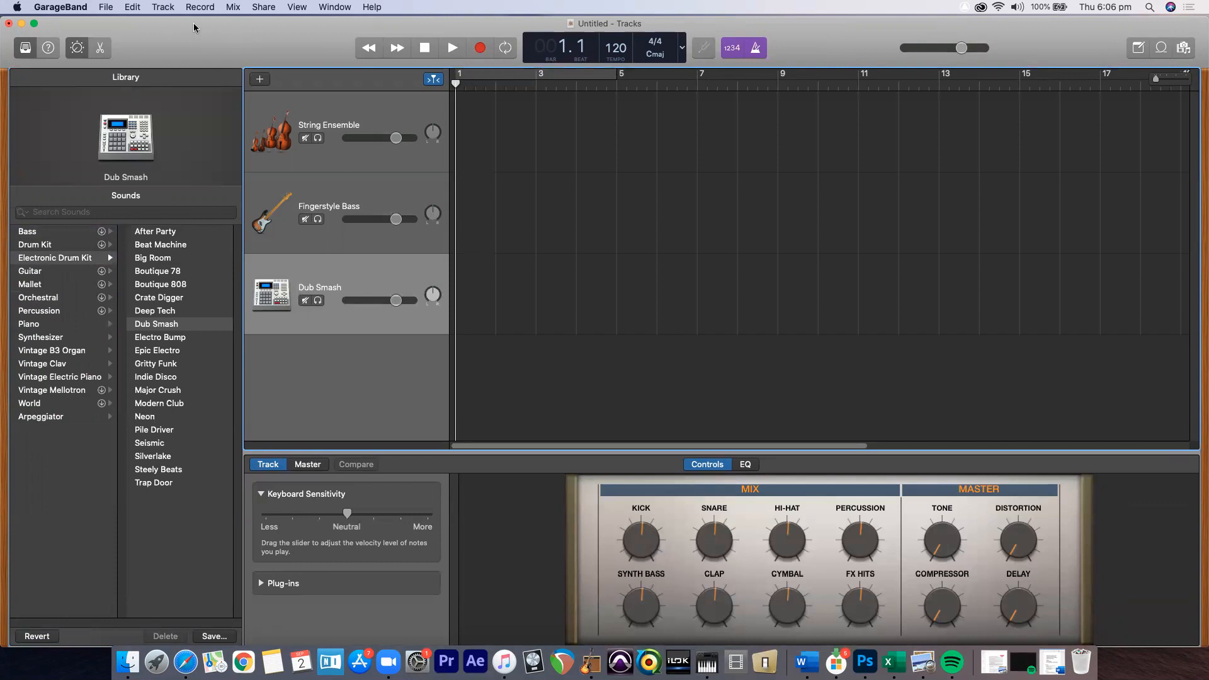
Step: Add a new microphone Audio track that records from Input 1, after checking the available input choices
{"action": "left_click", "coordinate": [167, 7]}
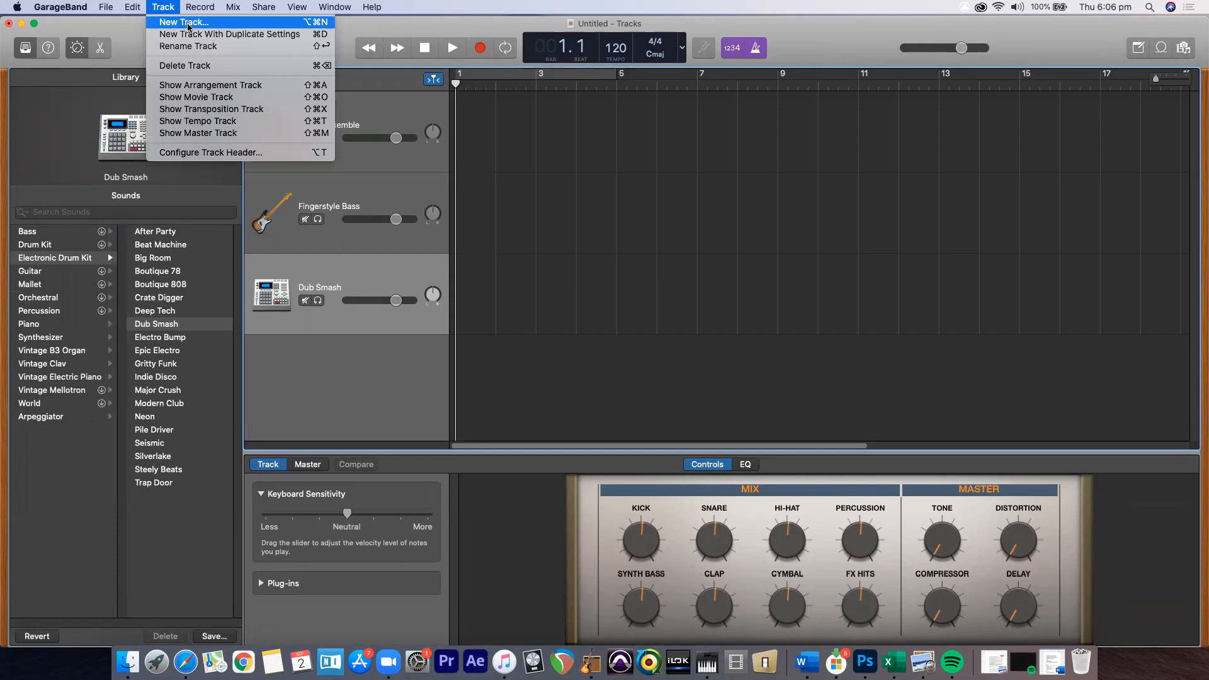
{"action": "left_click", "coordinate": [188, 23]}
{"action": "left_click", "coordinate": [556, 154]}
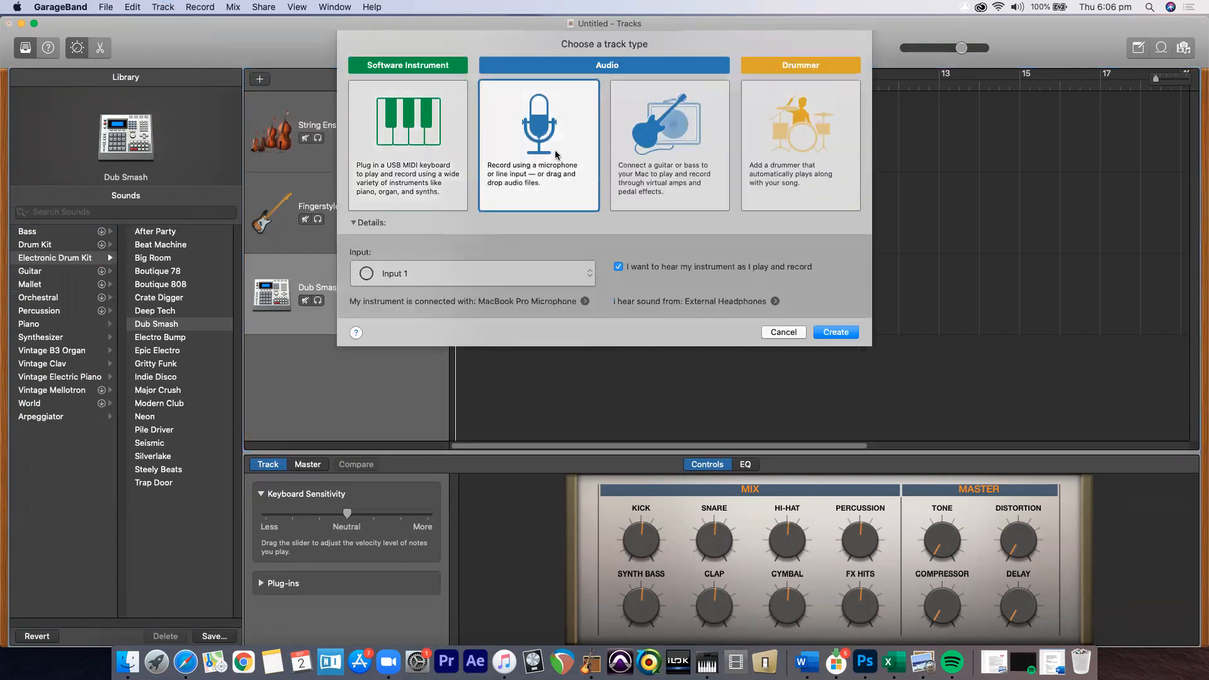
{"action": "left_click", "coordinate": [589, 280]}
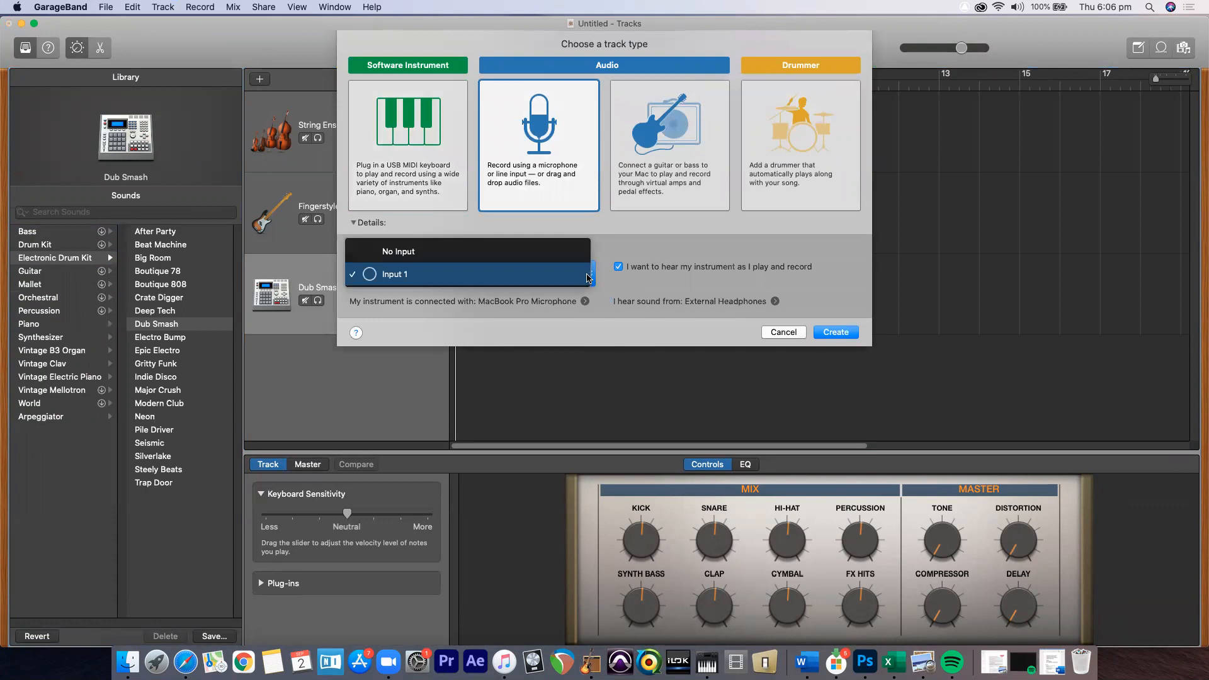
{"action": "left_click", "coordinate": [607, 254]}
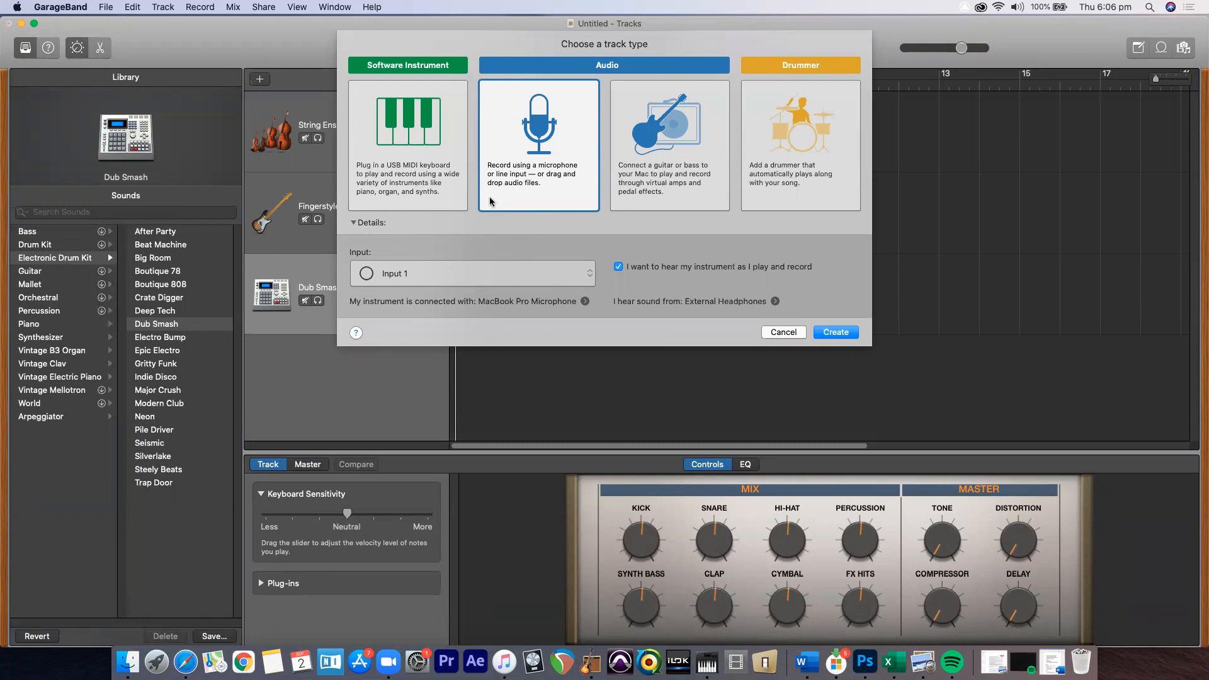
{"action": "left_click", "coordinate": [591, 276]}
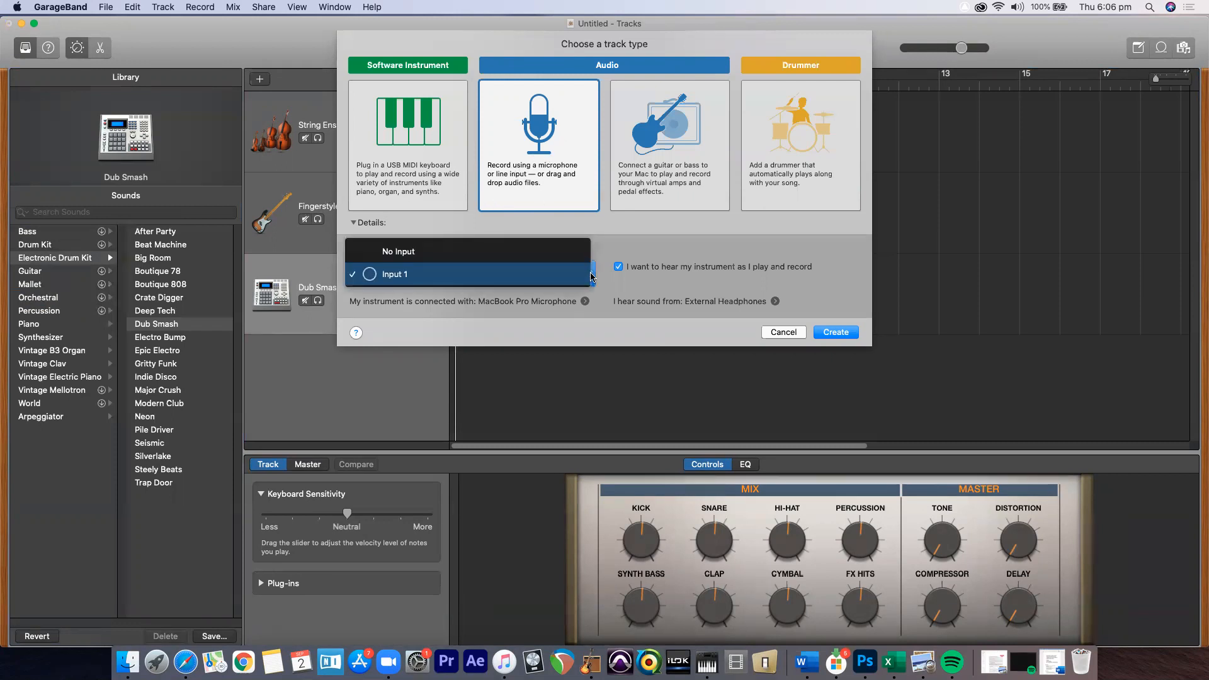
{"action": "left_click", "coordinate": [537, 297]}
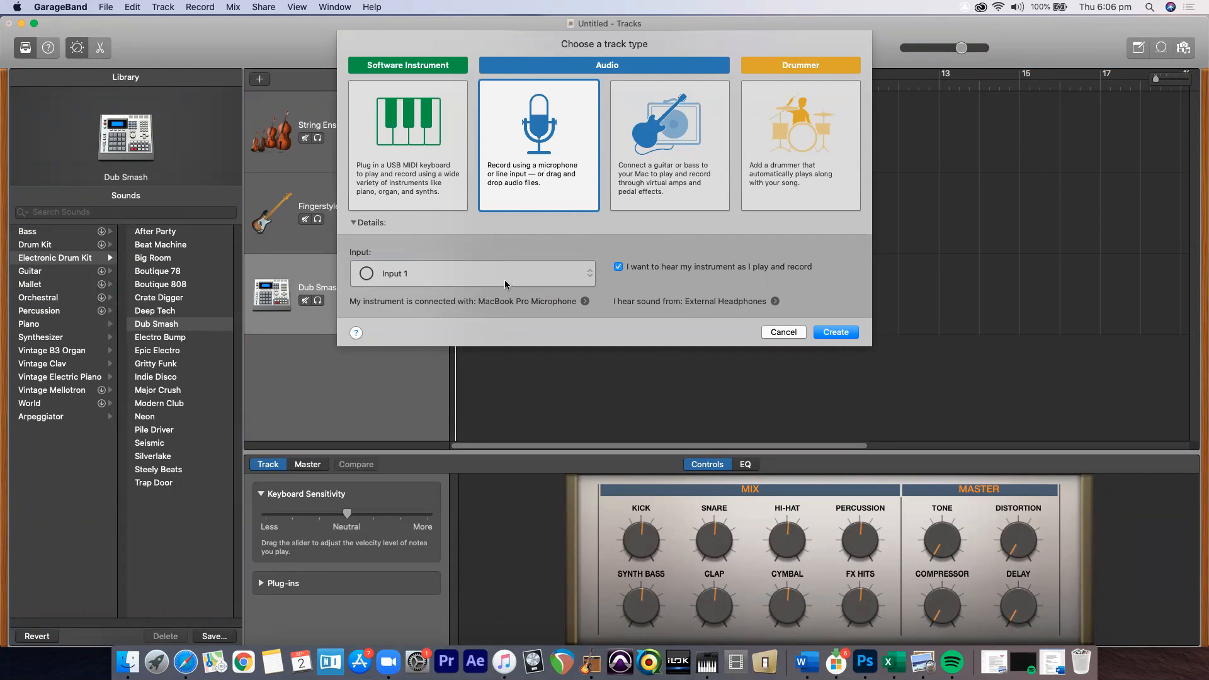
{"action": "left_click", "coordinate": [463, 270]}
{"action": "left_click", "coordinate": [493, 273]}
{"action": "left_click", "coordinate": [832, 330]}
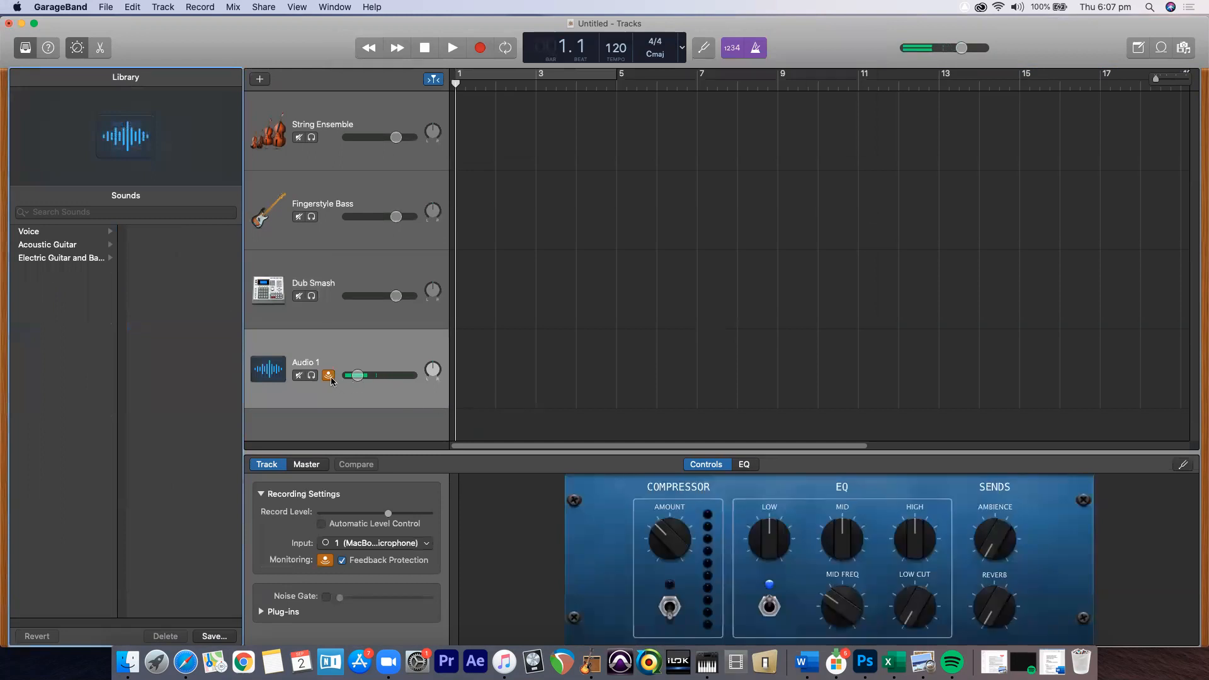
Step: Turn off input monitoring on the Audio 1 track and lower its volume to the minimum
{"action": "left_click", "coordinate": [328, 375]}
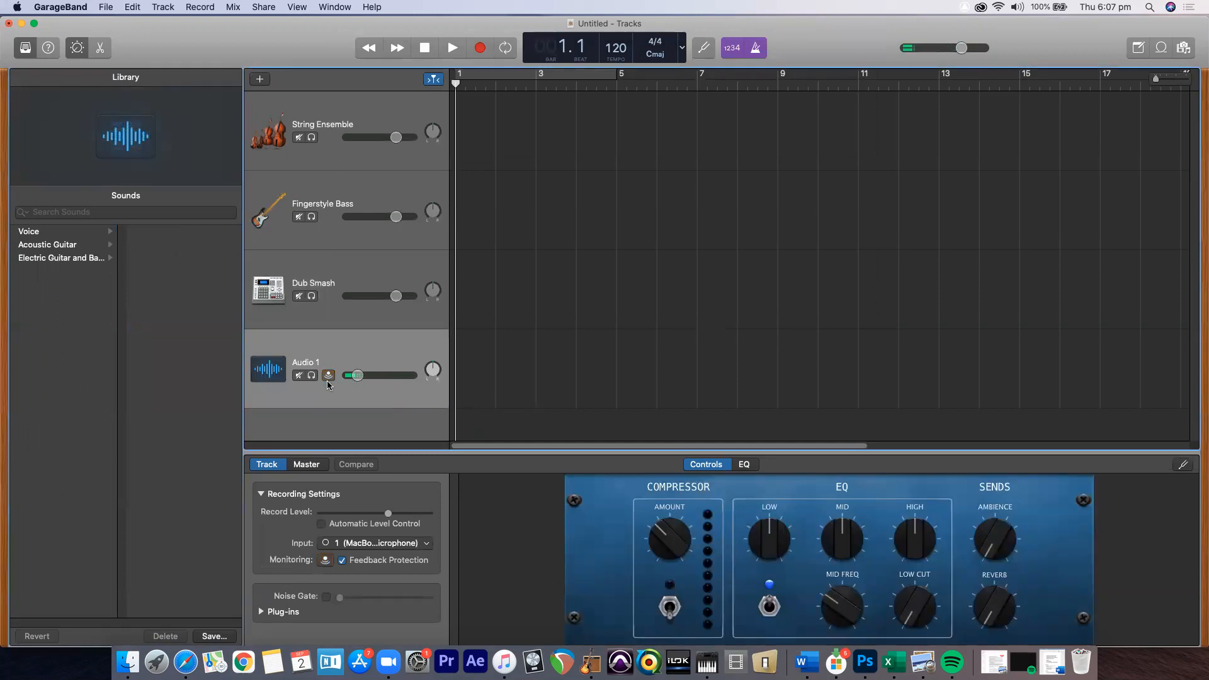
{"action": "left_click_drag", "start_coordinate": [357, 374], "coordinate": [345, 374]}
Step: Add a second audio track with duplicate settings of Audio 1, and look through the three instrument tracks
{"action": "key", "text": "super+d"}
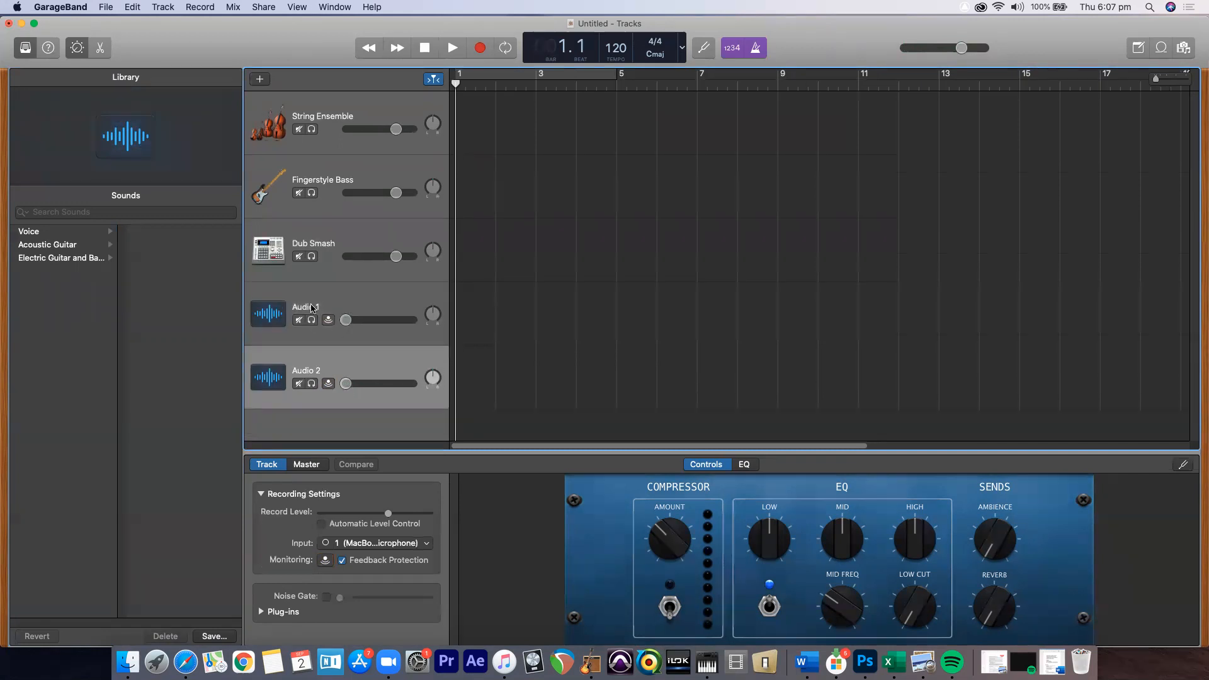
{"action": "left_click", "coordinate": [349, 116]}
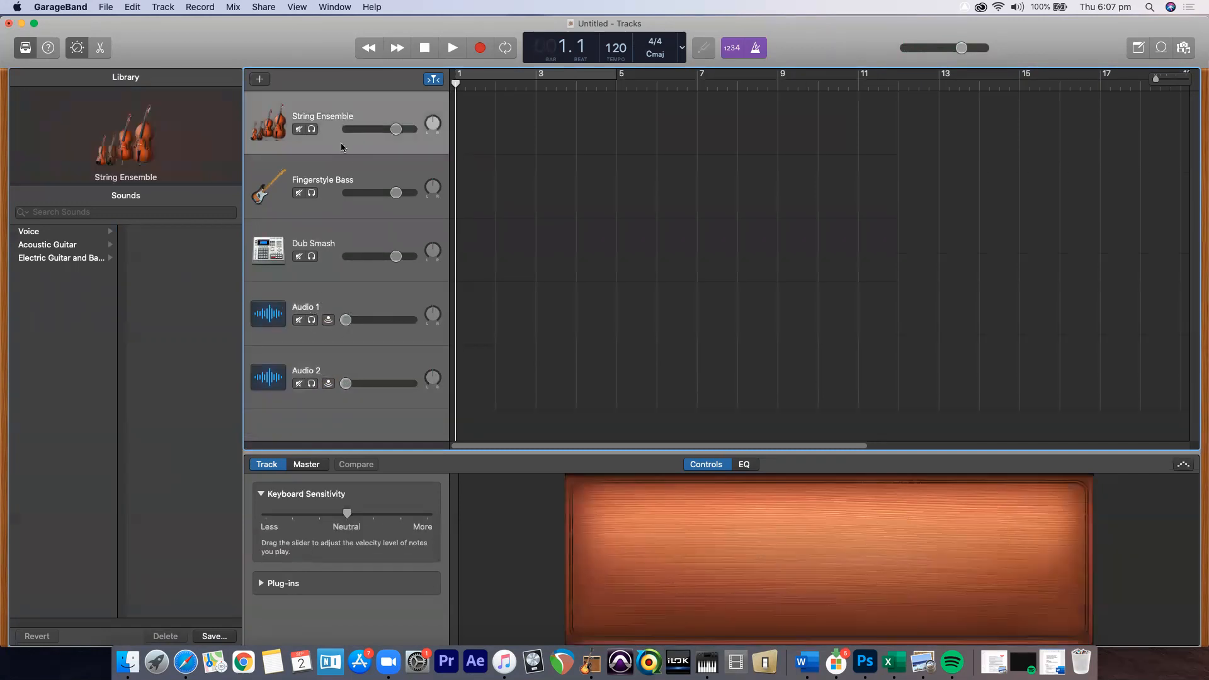
{"action": "left_click", "coordinate": [347, 176]}
{"action": "left_click", "coordinate": [349, 244]}
Step: Rename the first audio track VOICE and the second audio track PERCUSSION
{"action": "double_click", "coordinate": [317, 309]}
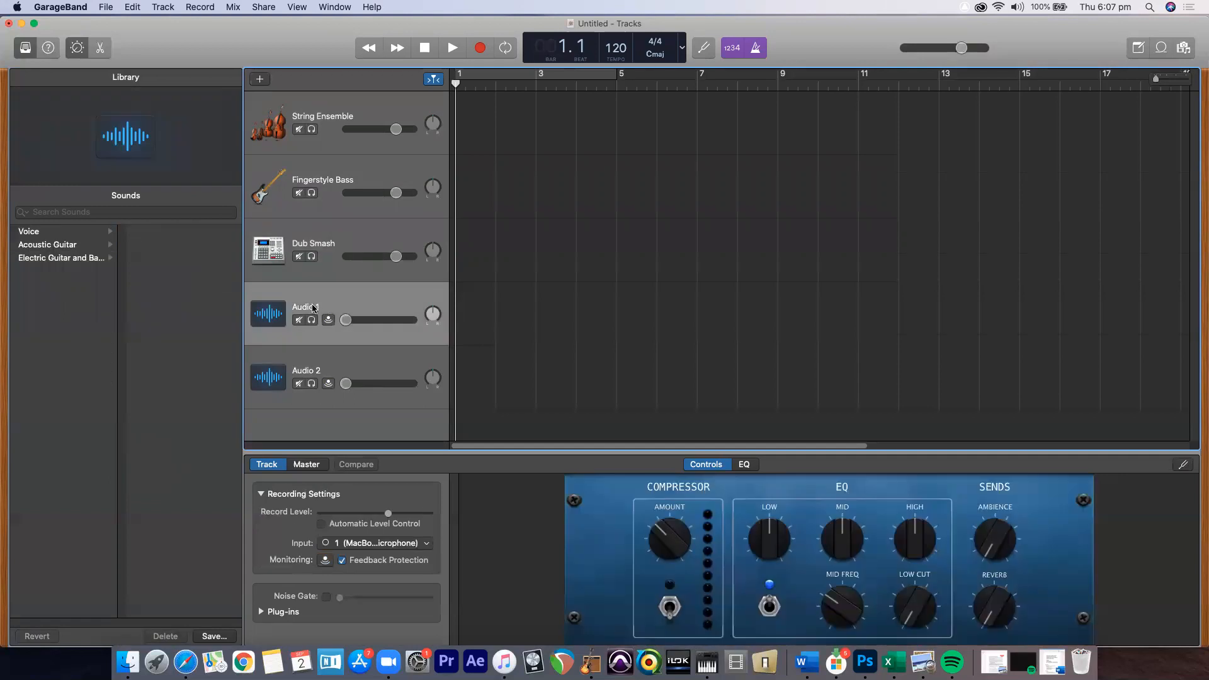
{"action": "type", "text": "VOICE"}
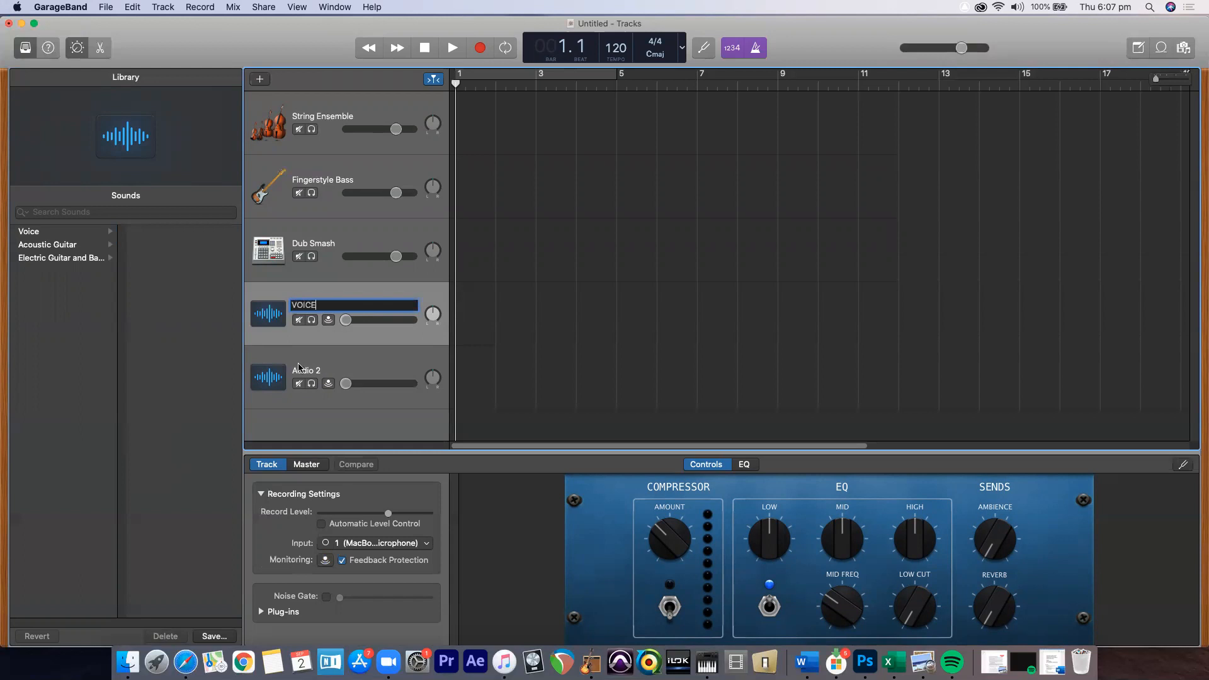
{"action": "double_click", "coordinate": [298, 367]}
{"action": "type", "text": "CONG"}
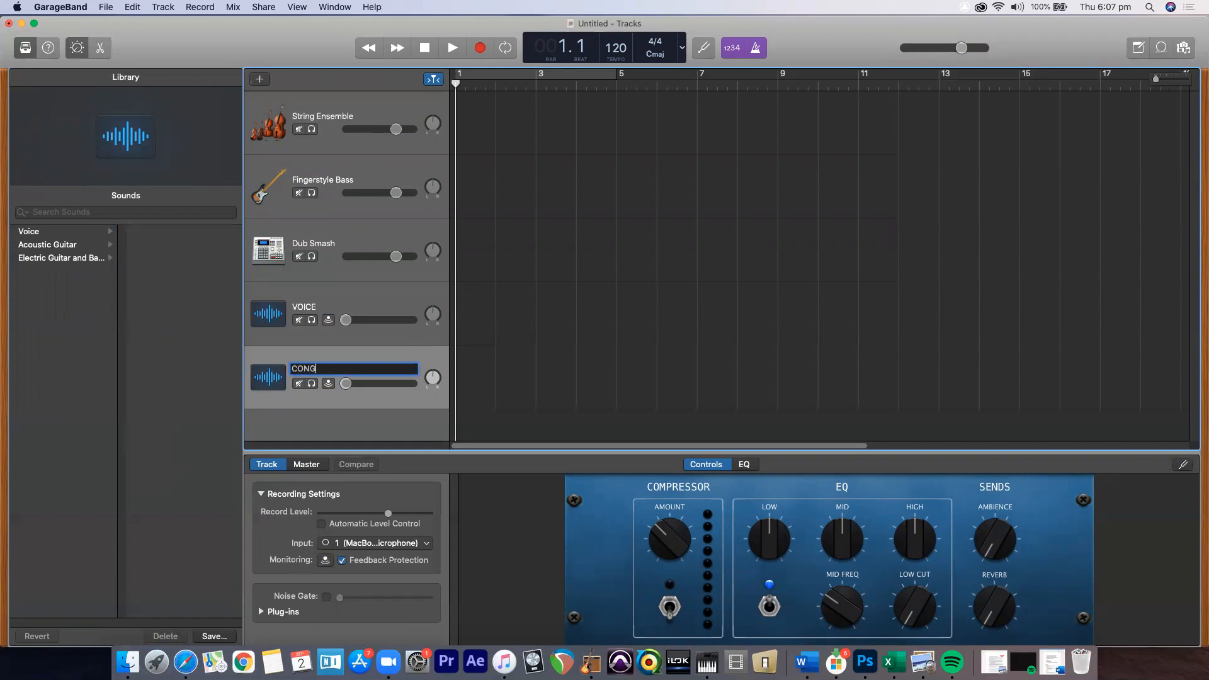
{"action": "key", "text": "BackSpace"}
{"action": "key", "text": "BackSpace"}
{"action": "key", "text": "BackSpace"}
{"action": "key", "text": "BackSpace"}
{"action": "key", "text": "BackSpace"}
{"action": "left_click", "coordinate": [346, 313]}
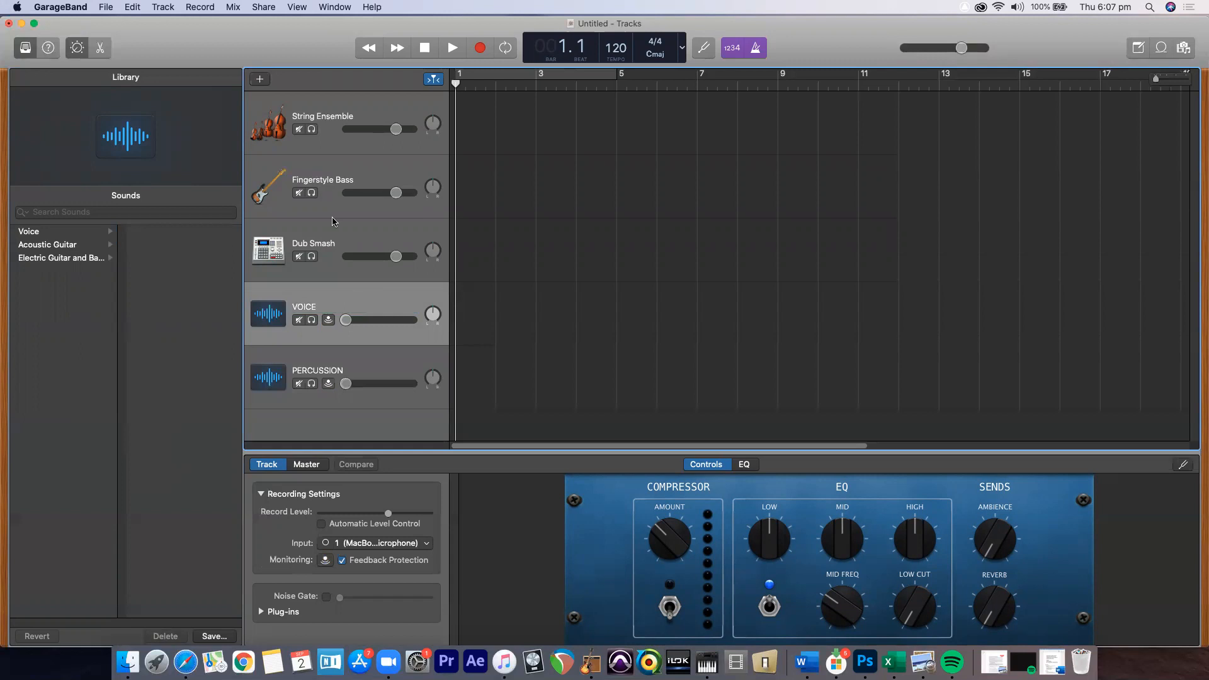
Step: Review the instrument tracks and the VOICE track by selecting each one in turn
{"action": "left_click", "coordinate": [358, 238]}
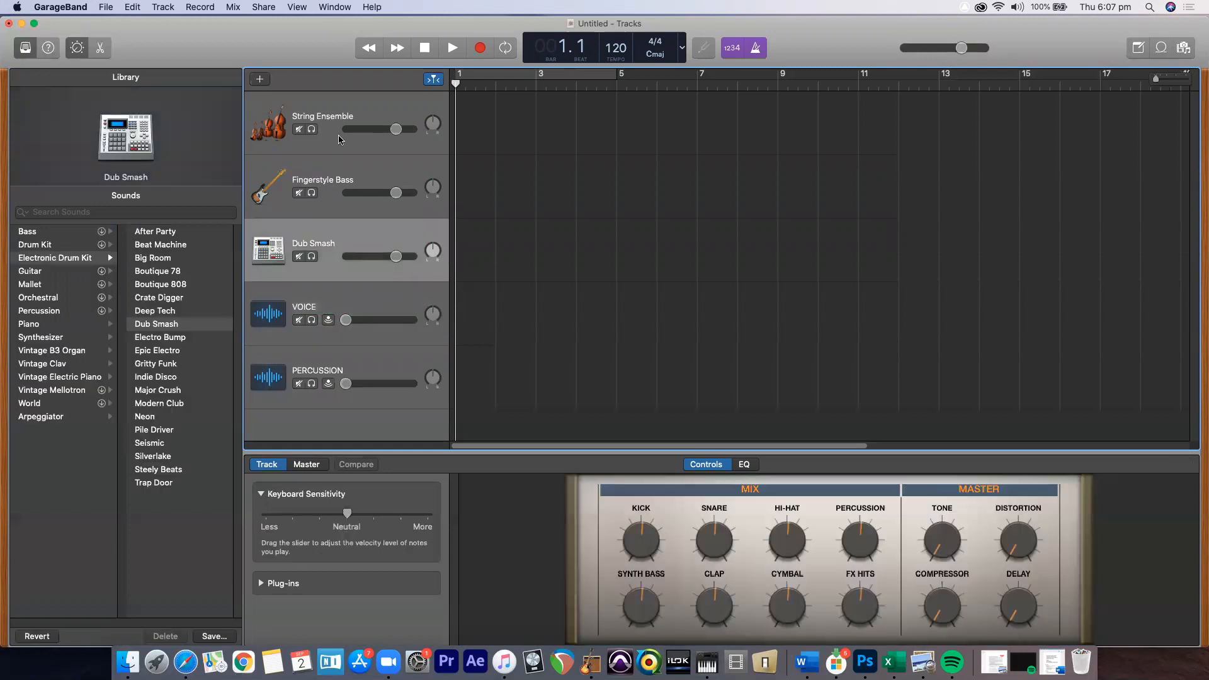
{"action": "left_click", "coordinate": [339, 108]}
{"action": "left_click", "coordinate": [343, 167]}
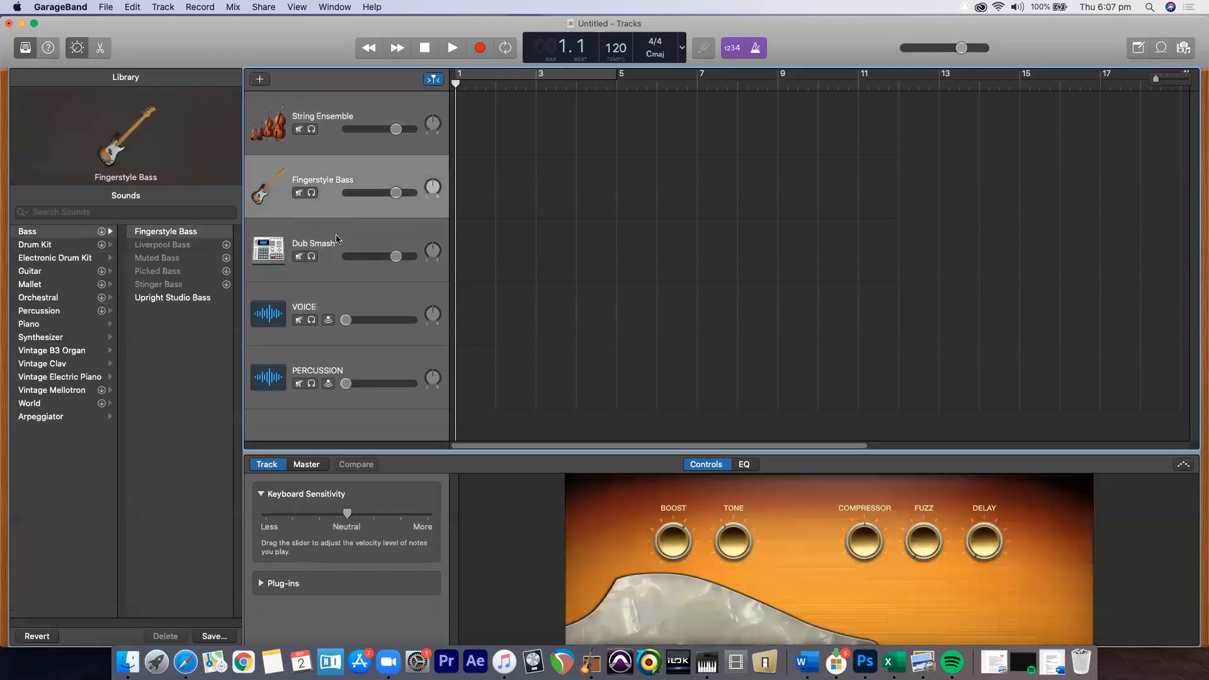
{"action": "left_click", "coordinate": [335, 242]}
{"action": "left_click", "coordinate": [333, 302]}
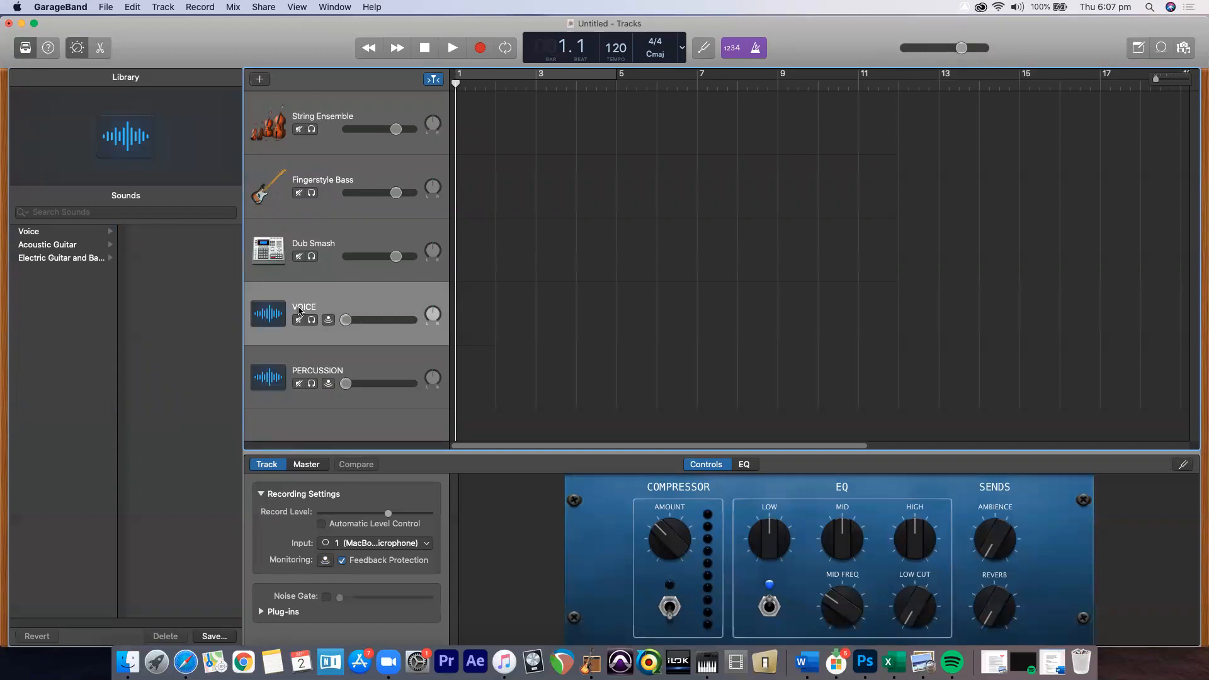
Step: Try the name DDDDD on the VOICE track and restore the name VOICE
{"action": "double_click", "coordinate": [299, 308]}
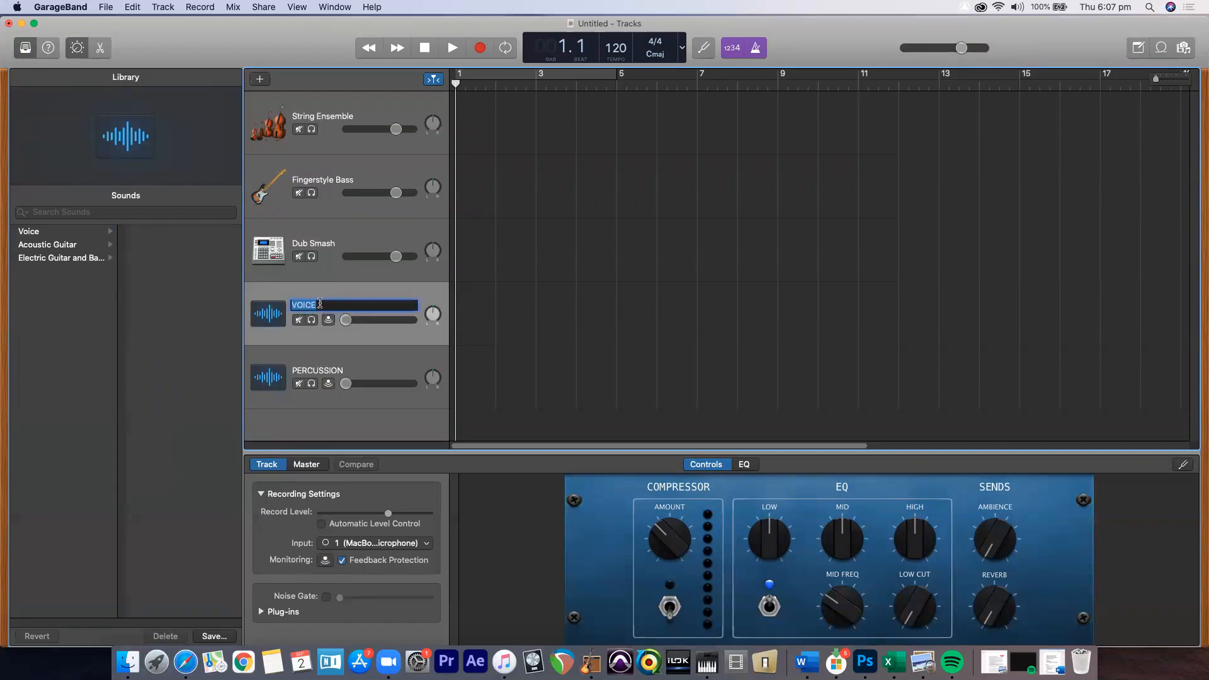
{"action": "type", "text": "DDDDD"}
{"action": "key", "text": "super+a"}
{"action": "type", "text": "V"}
{"action": "key", "text": "Return"}
Step: Cycle the selection through the three software instrument tracks to compare their sounds and controls
{"action": "left_click", "coordinate": [396, 118]}
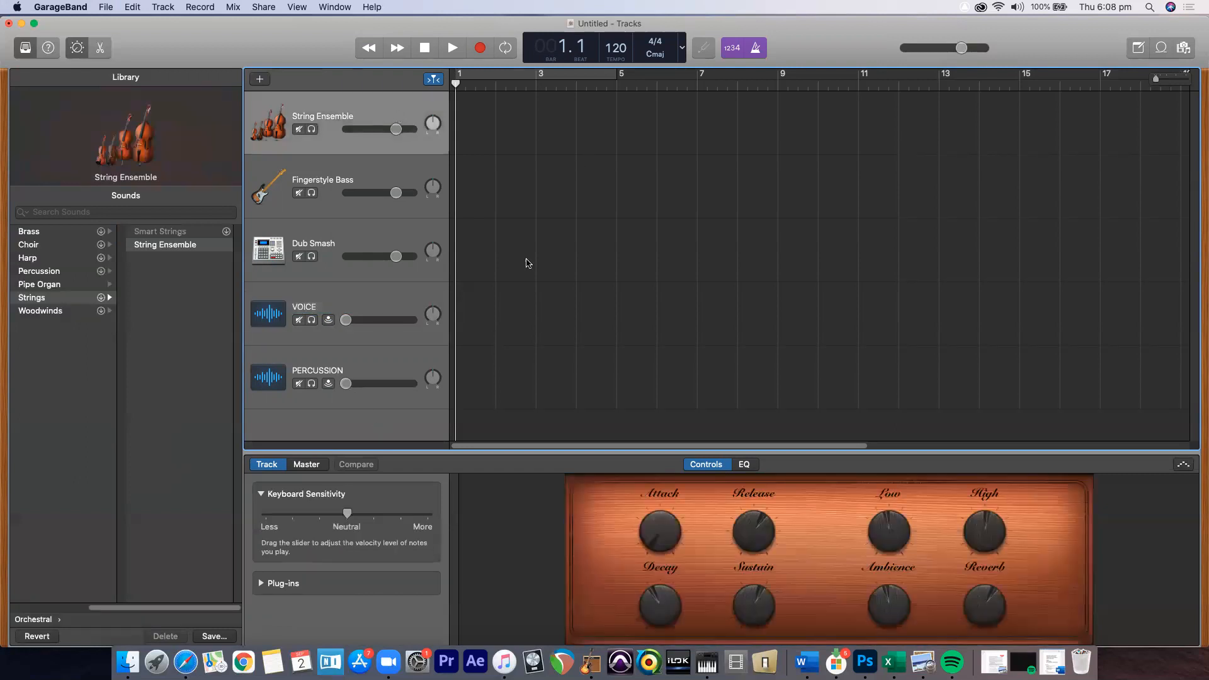
{"action": "left_click", "coordinate": [377, 175]}
{"action": "left_click", "coordinate": [371, 244]}
{"action": "left_click", "coordinate": [377, 110]}
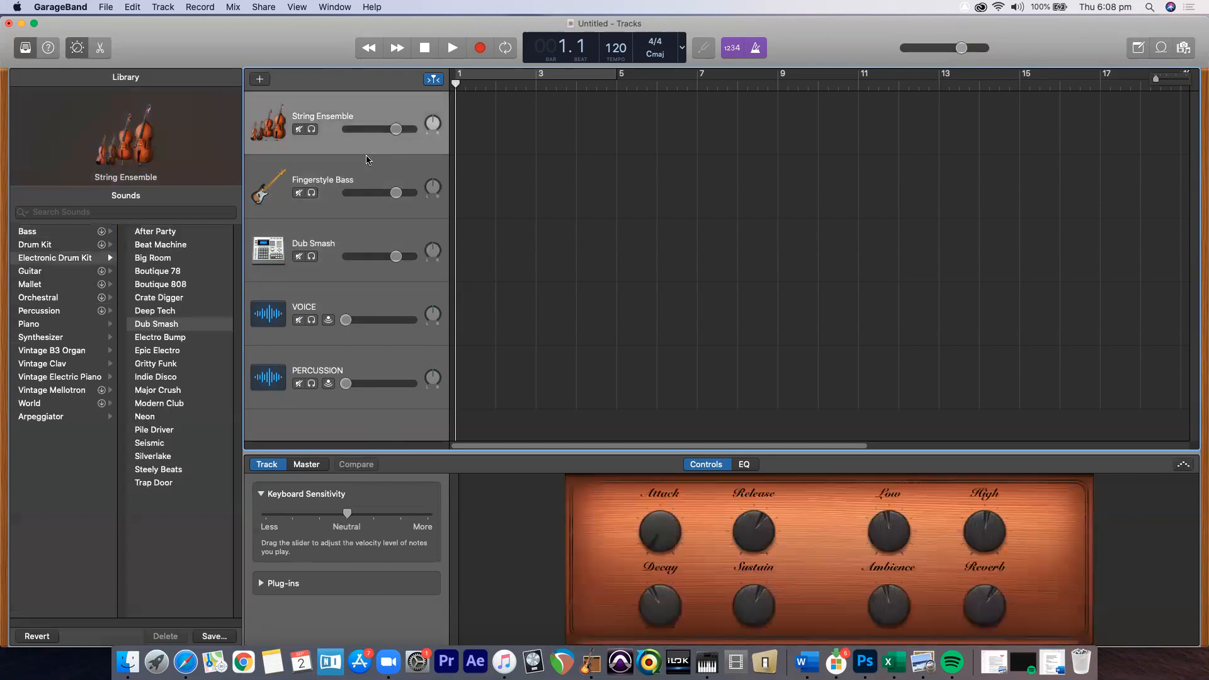
{"action": "left_click", "coordinate": [359, 176]}
{"action": "left_click", "coordinate": [356, 240]}
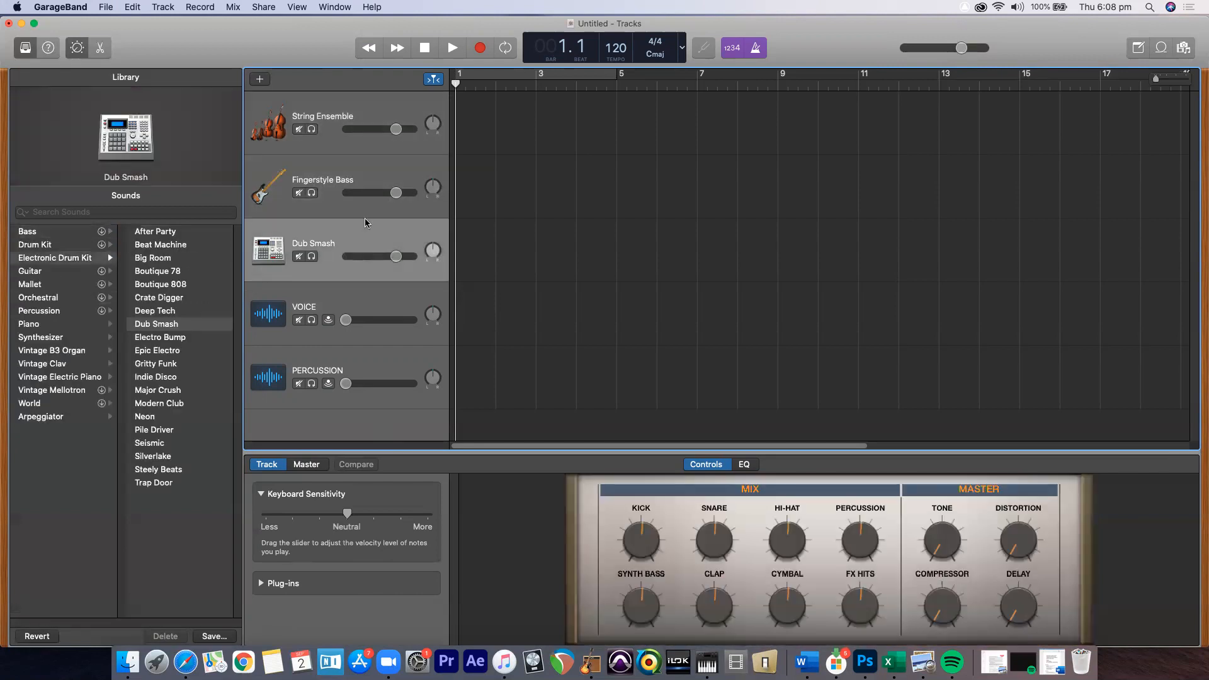
Step: Add the Record Enable button to the track headers
{"action": "left_click", "coordinate": [360, 307]}
{"action": "left_click", "coordinate": [389, 359]}
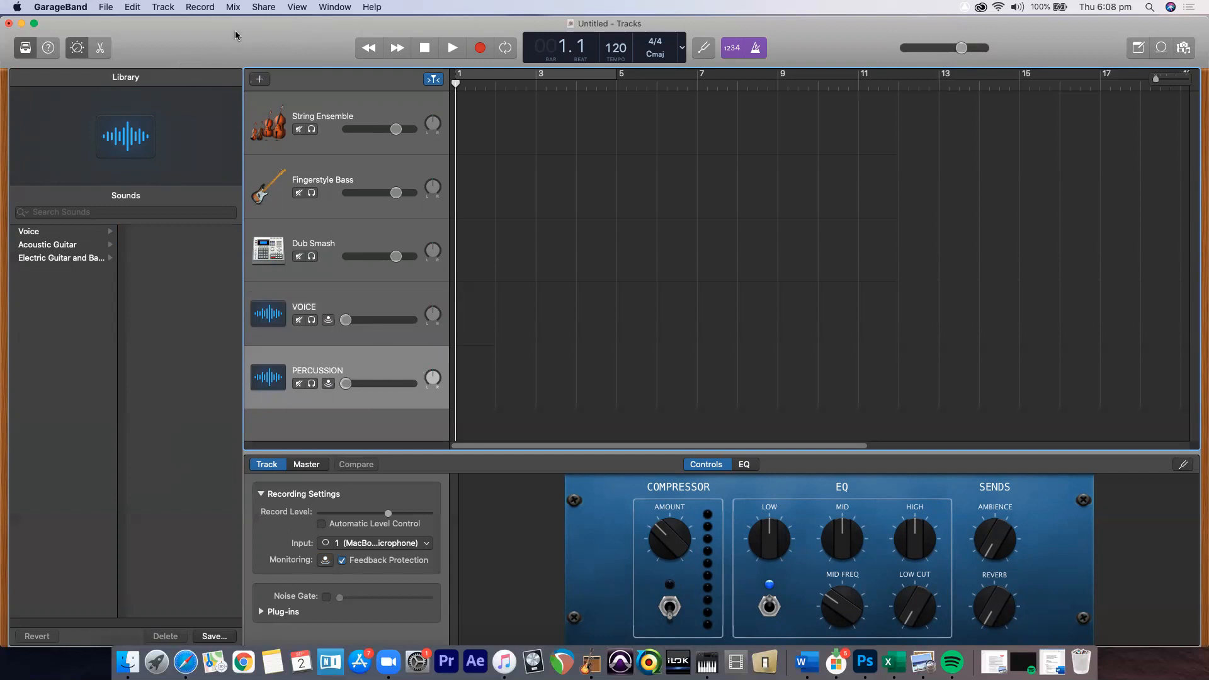
{"action": "left_click_drag", "start_coordinate": [282, 25], "coordinate": [248, 26]}
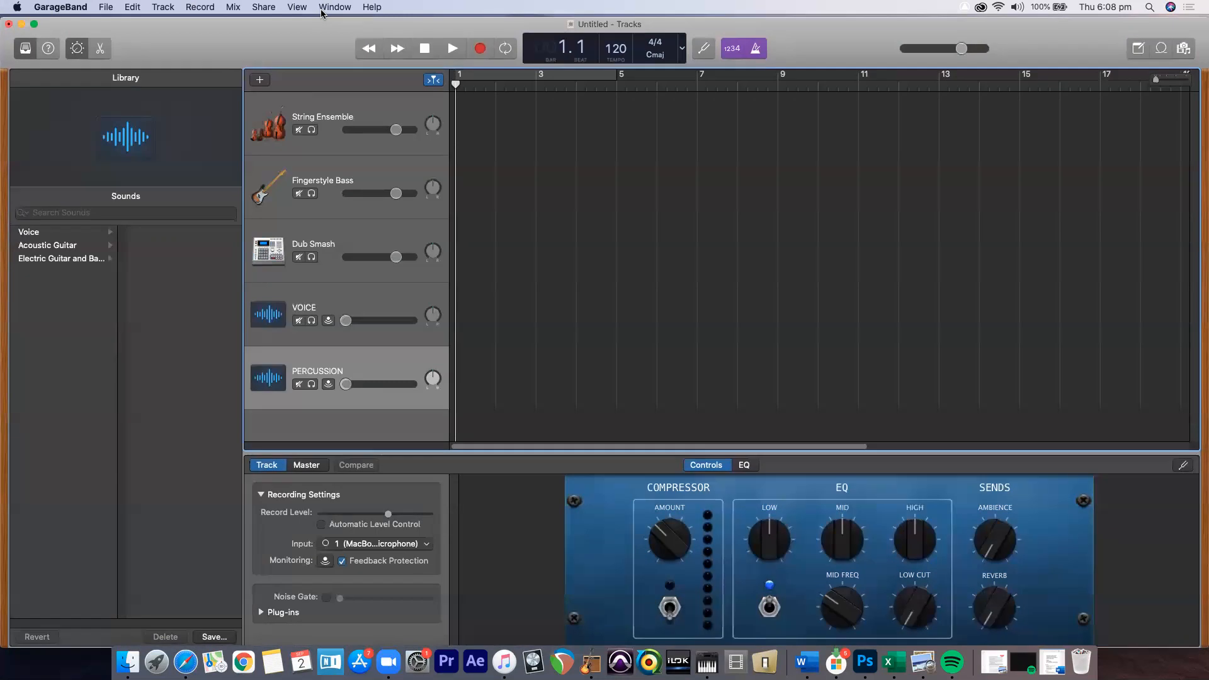
{"action": "left_click", "coordinate": [165, 7]}
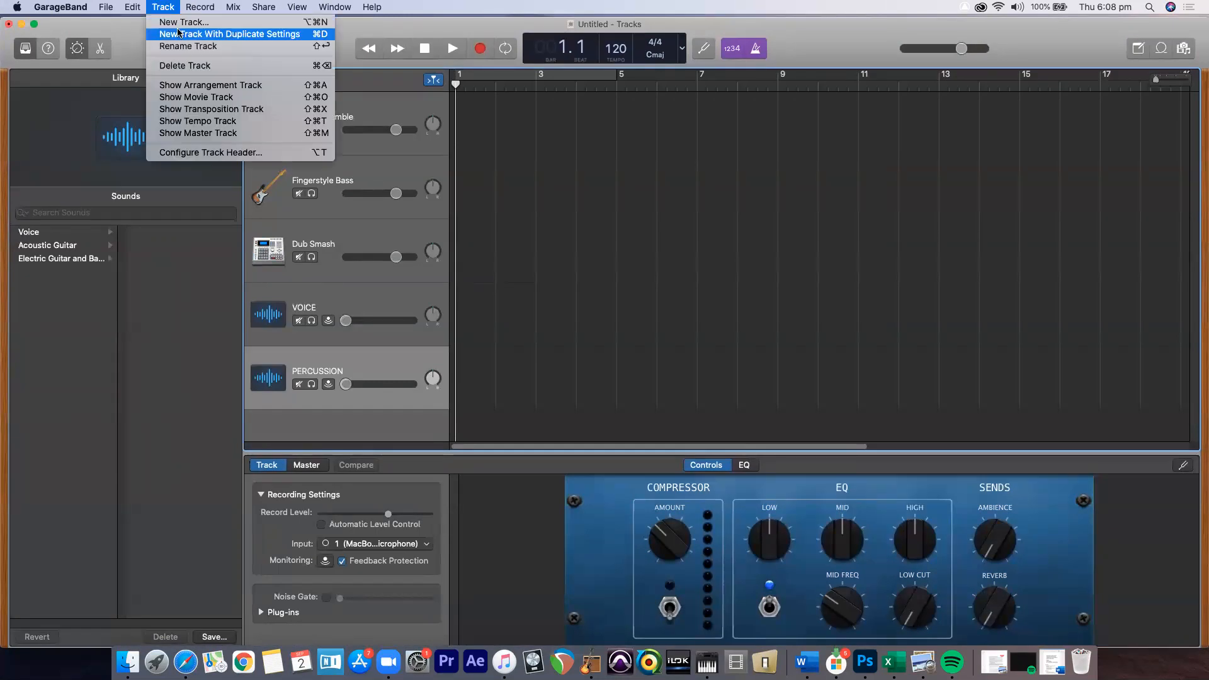
{"action": "left_click", "coordinate": [246, 153]}
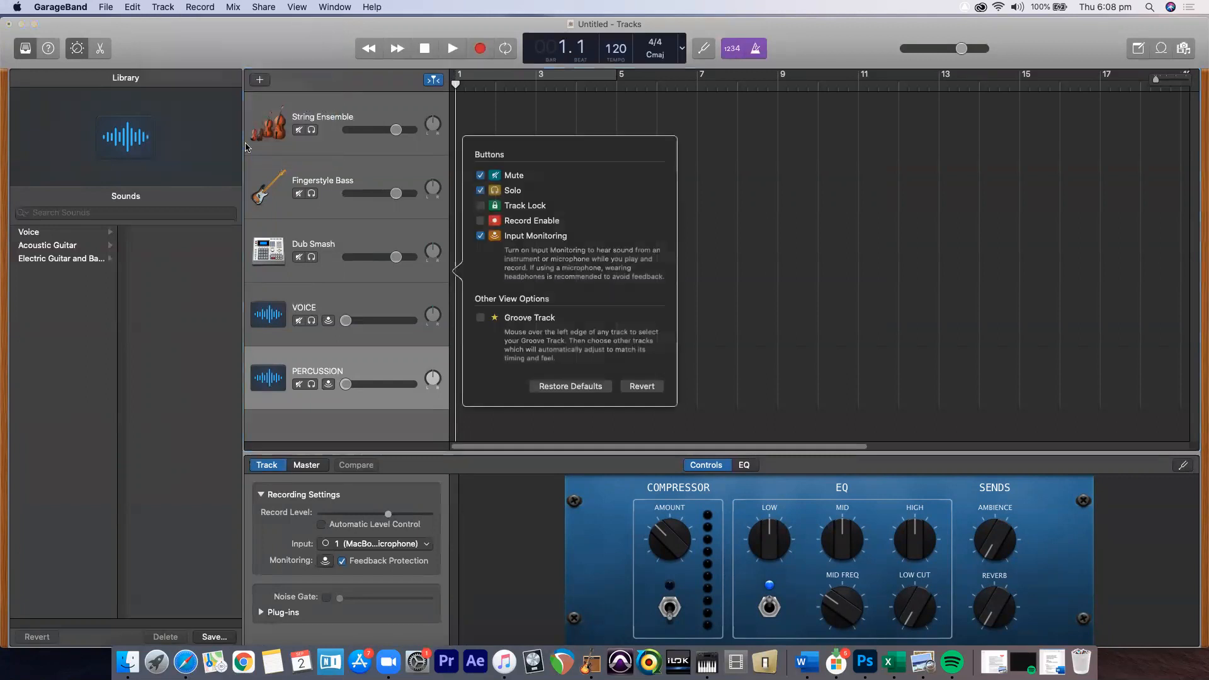
{"action": "left_click", "coordinate": [479, 222]}
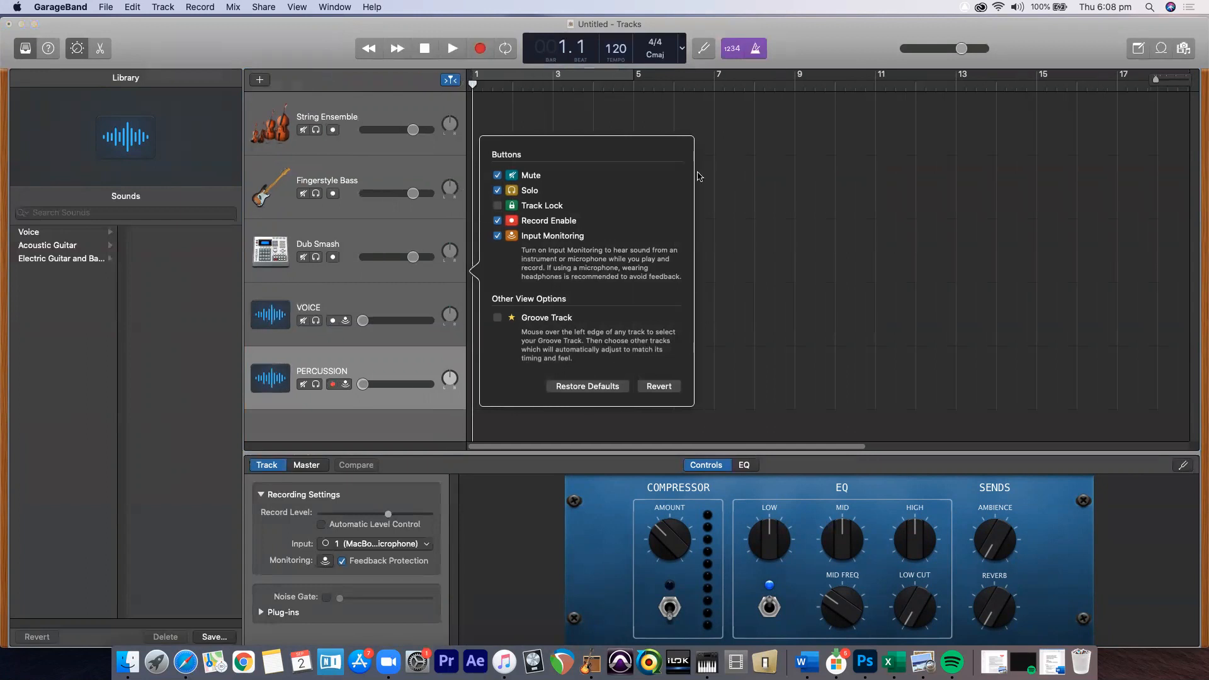
{"action": "left_click", "coordinate": [698, 117]}
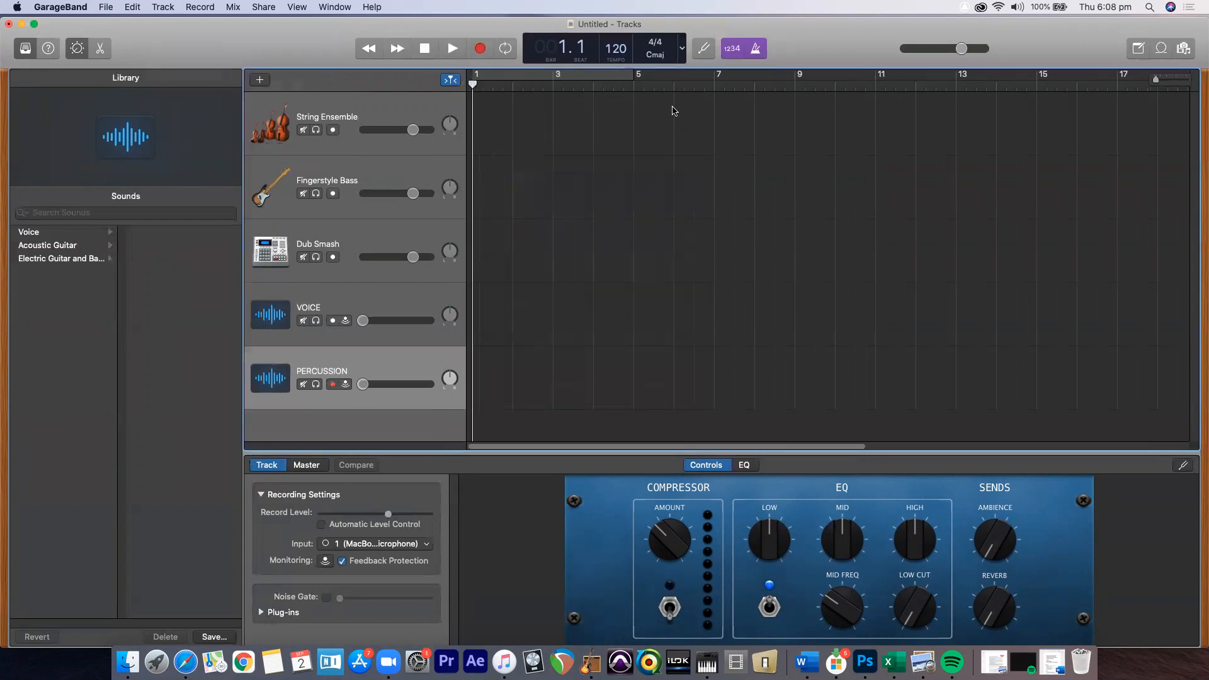
Step: Switch record enable on and off on the VOICE and PERCUSSION tracks in turn
{"action": "left_click", "coordinate": [333, 384]}
{"action": "left_click", "coordinate": [333, 321]}
{"action": "left_click", "coordinate": [332, 321]}
{"action": "left_click", "coordinate": [333, 320]}
{"action": "left_click", "coordinate": [333, 321]}
{"action": "left_click", "coordinate": [333, 384]}
{"action": "left_click", "coordinate": [333, 321]}
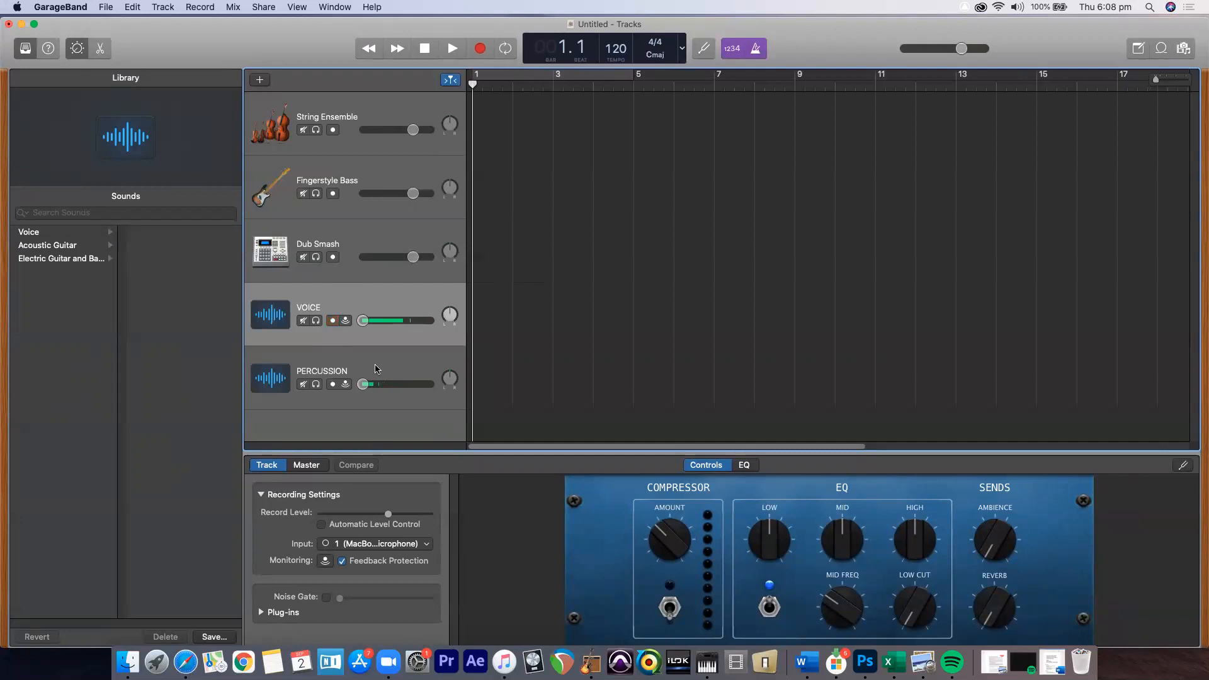
{"action": "left_click", "coordinate": [333, 384]}
{"action": "left_click", "coordinate": [334, 319]}
{"action": "left_click", "coordinate": [332, 321]}
Step: Select the String Ensemble track, record-enable it together with the VOICE track, and start recording from bar 1
{"action": "left_click", "coordinate": [380, 122]}
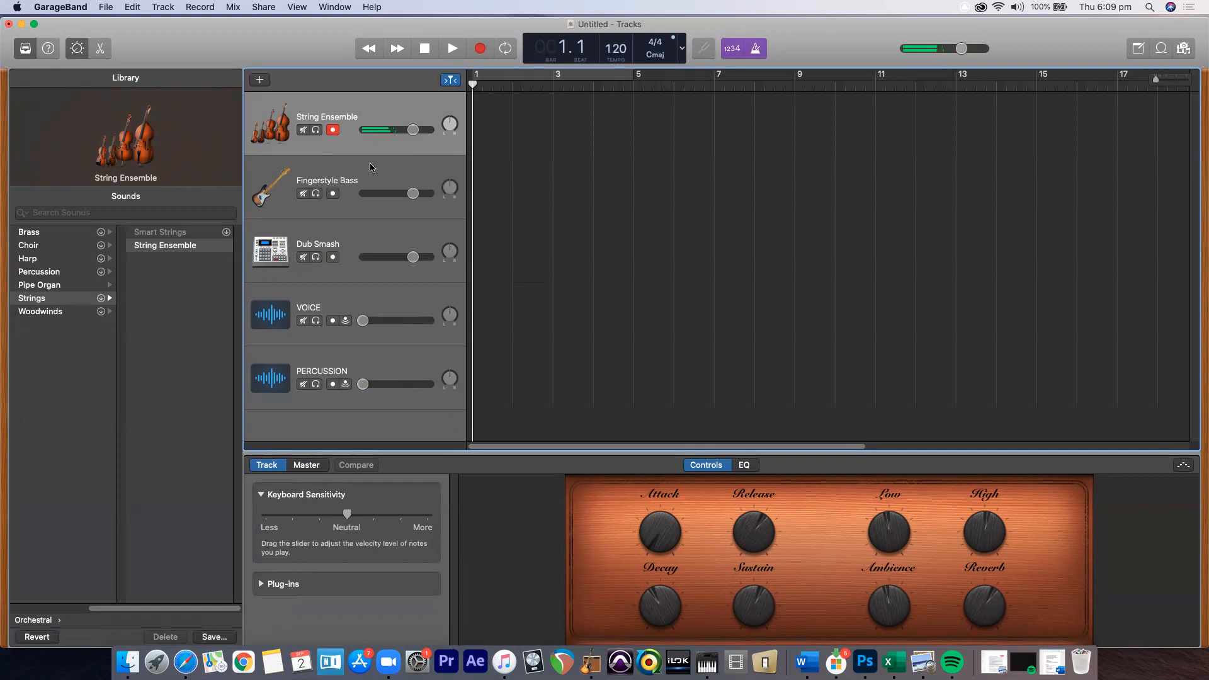
{"action": "left_click", "coordinate": [334, 158]}
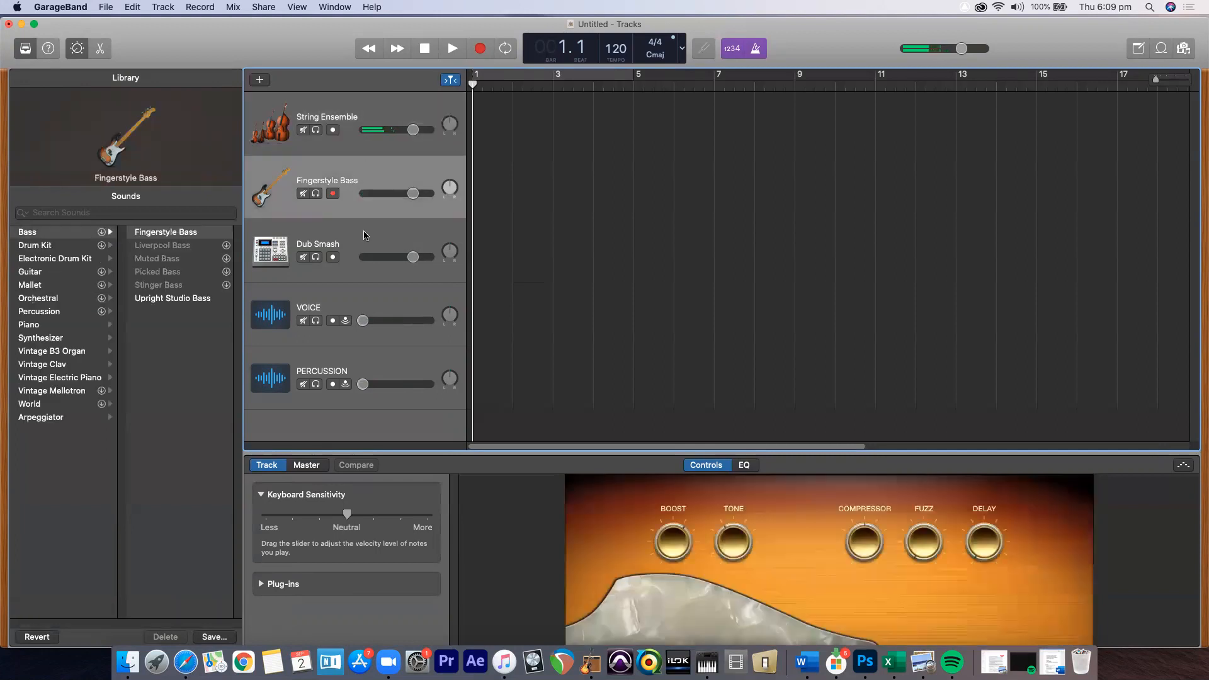
{"action": "left_click", "coordinate": [335, 143]}
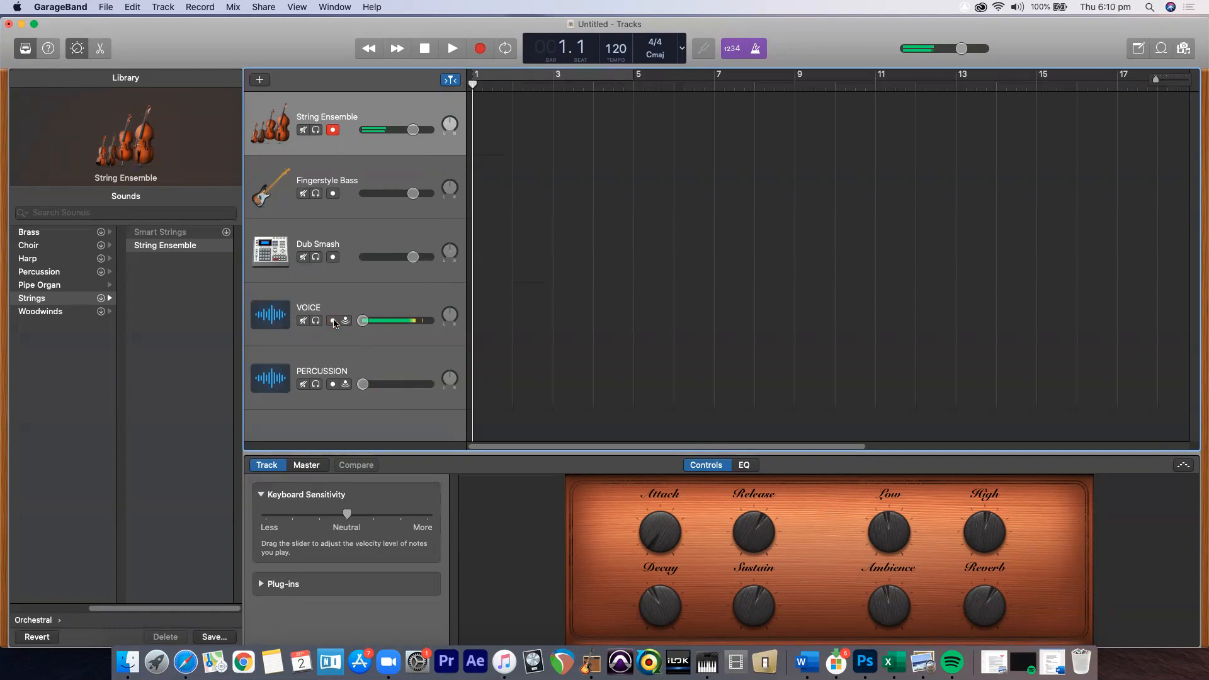
{"action": "left_click", "coordinate": [477, 54]}
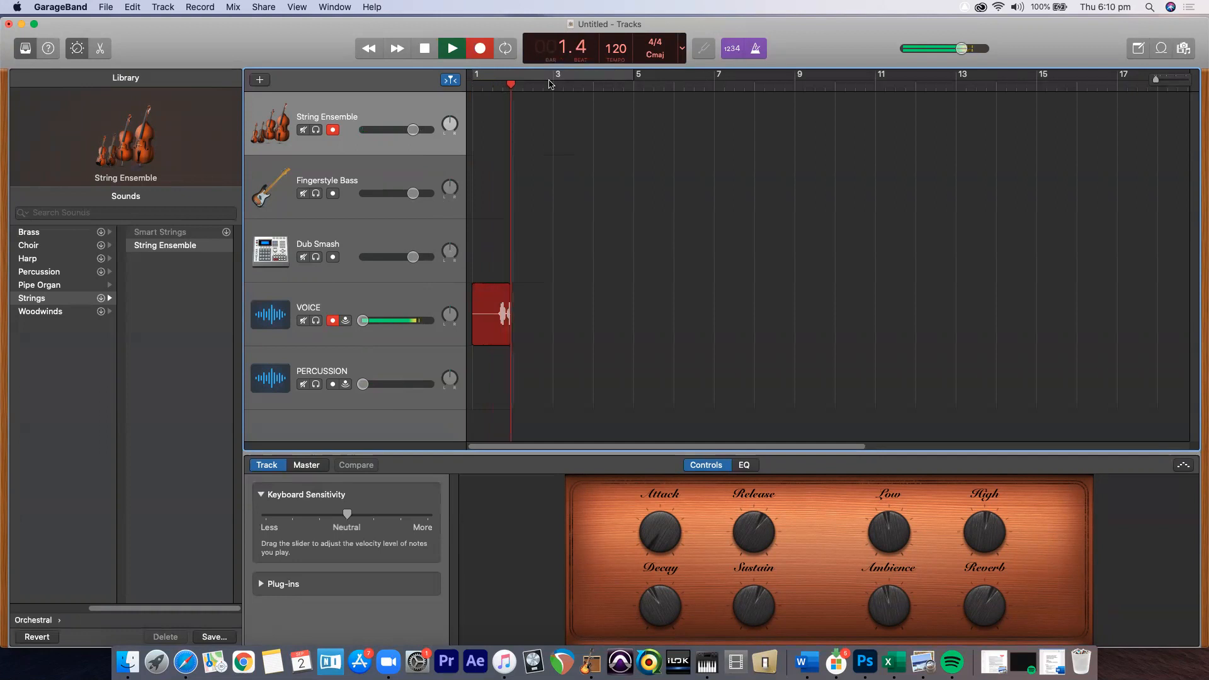
Step: Turn off the metronome and count-in while recording, and stop the take at about bar 11, returning to the start
{"action": "left_click_drag", "start_coordinate": [811, 23], "coordinate": [793, 56]}
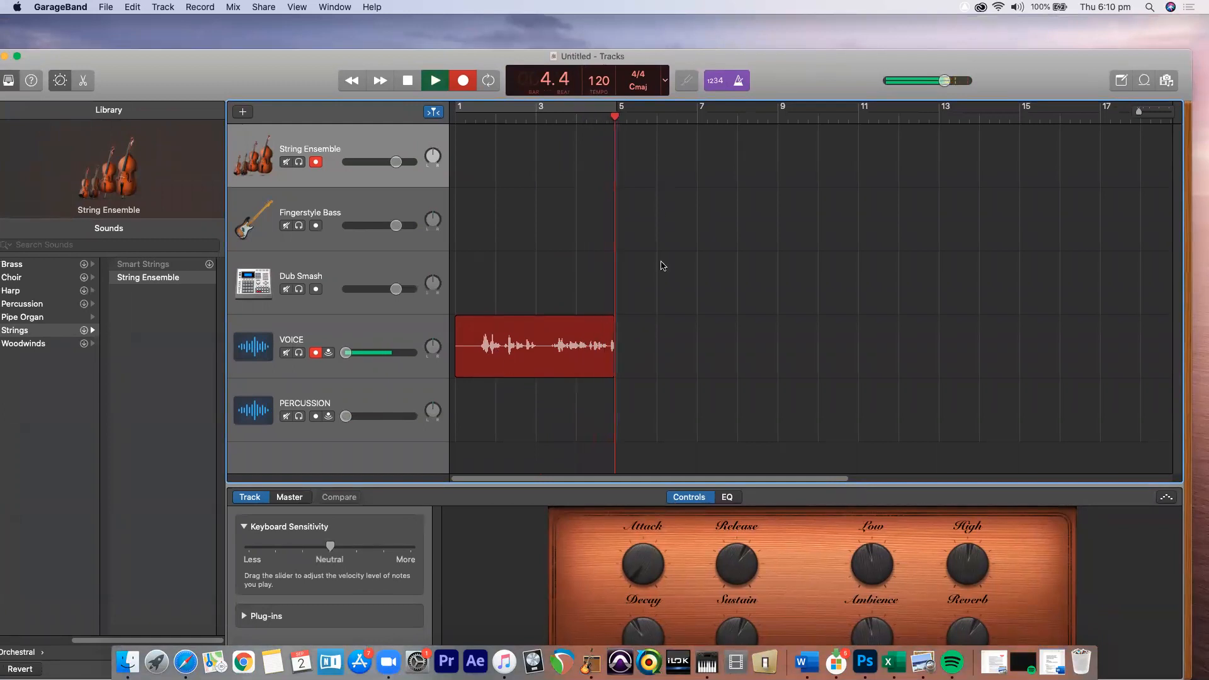
{"action": "left_click_drag", "start_coordinate": [738, 89], "coordinate": [734, 60]}
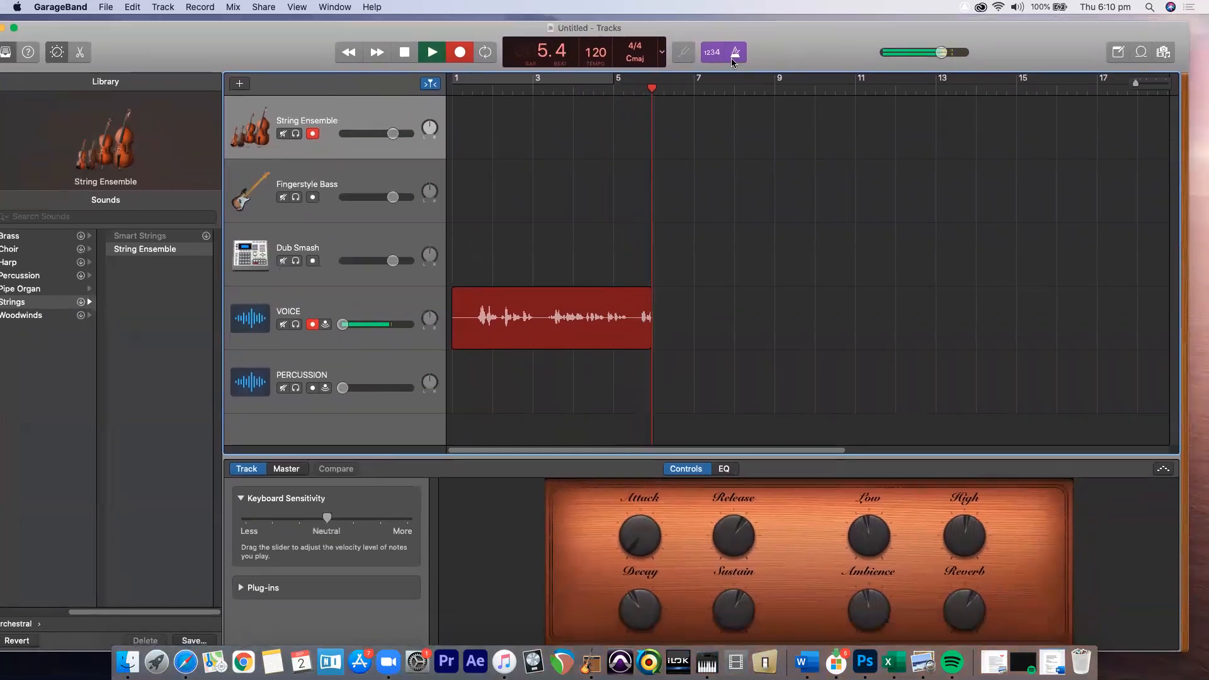
{"action": "left_click", "coordinate": [734, 57]}
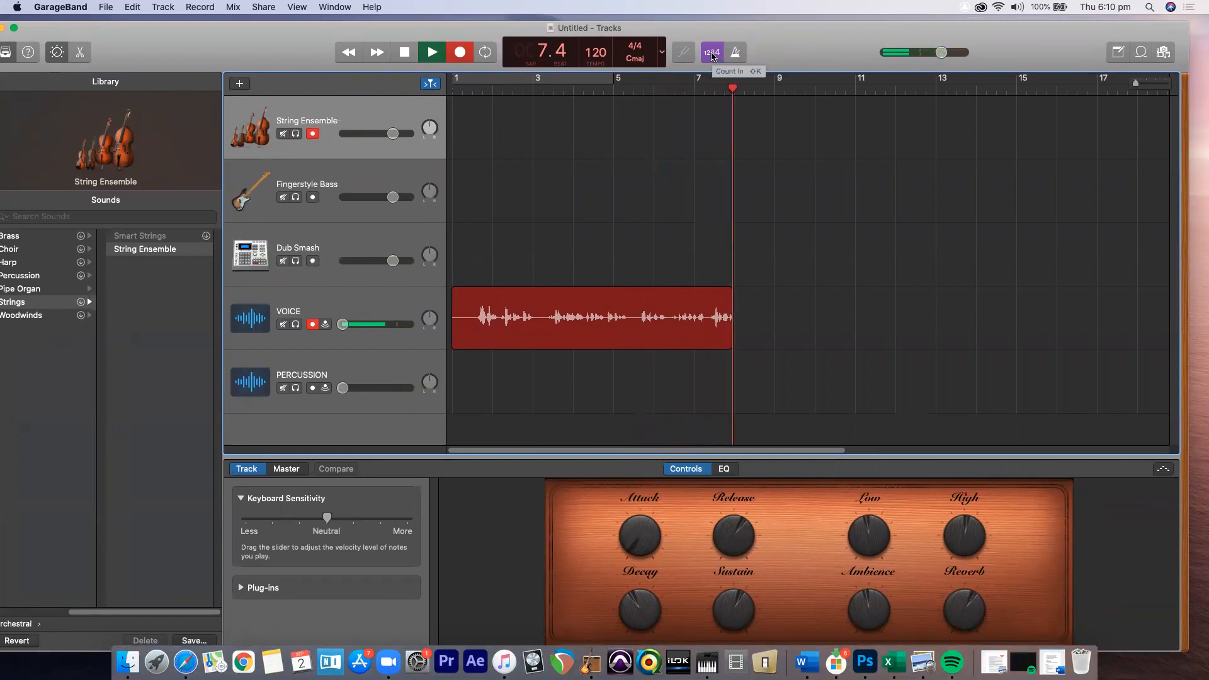
{"action": "left_click", "coordinate": [712, 55]}
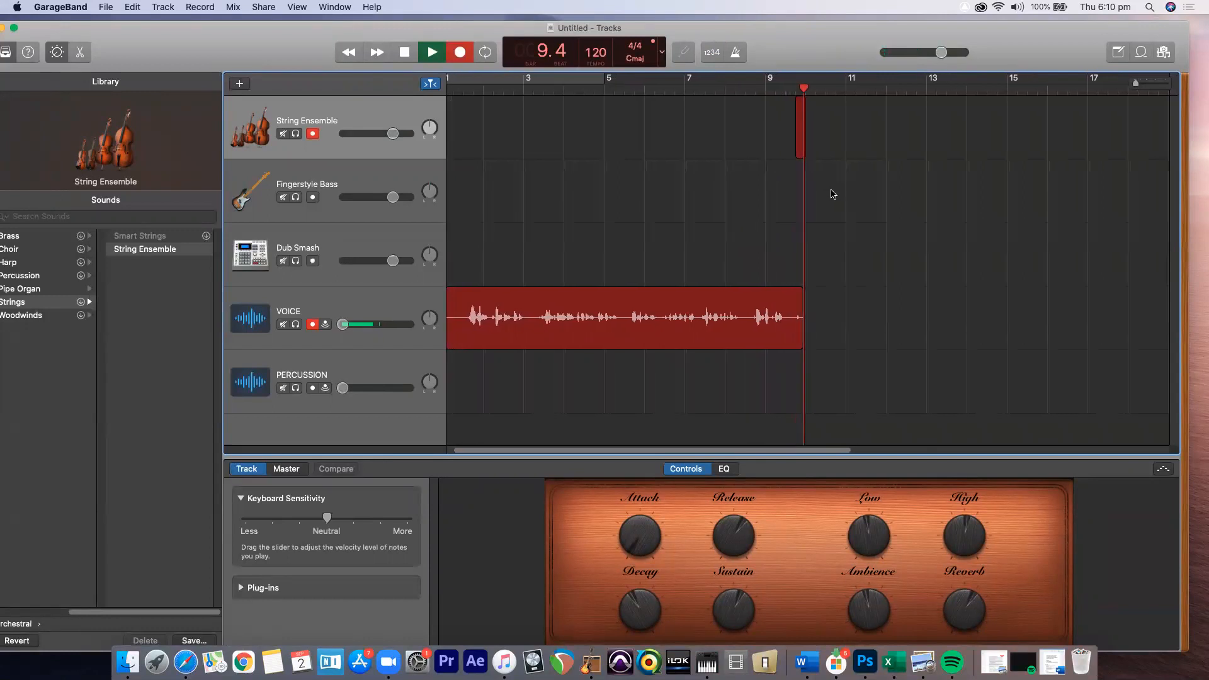
{"action": "left_click", "coordinate": [410, 59]}
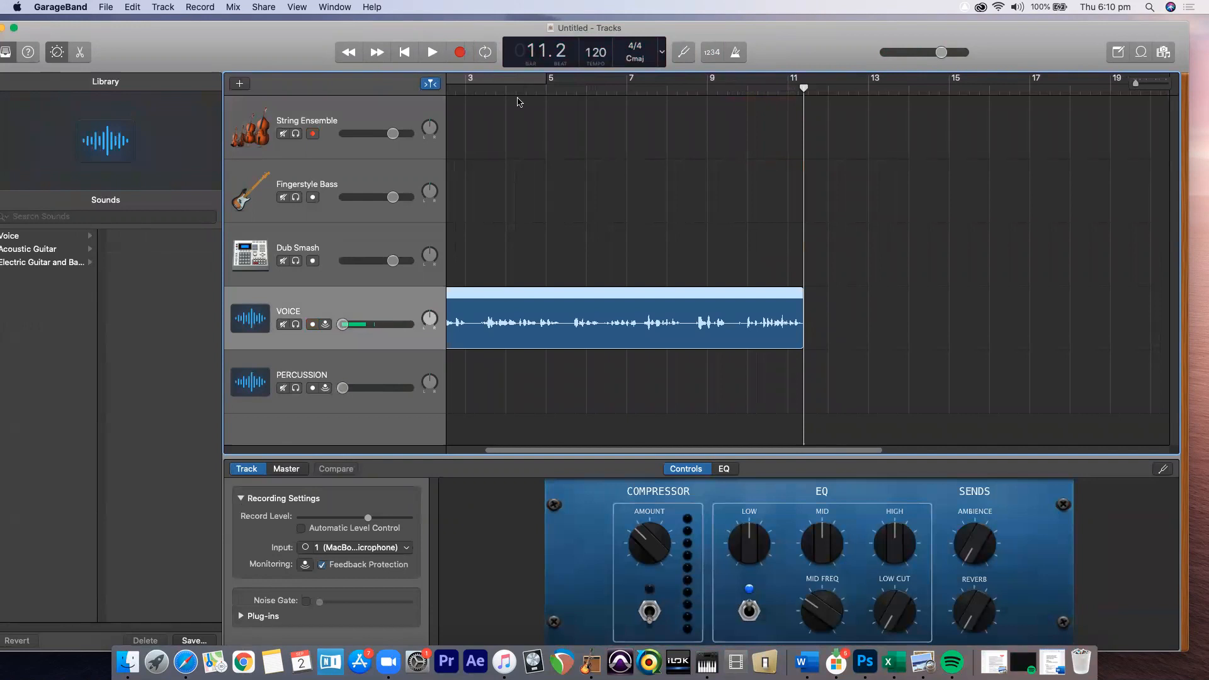
{"action": "left_click", "coordinate": [410, 59]}
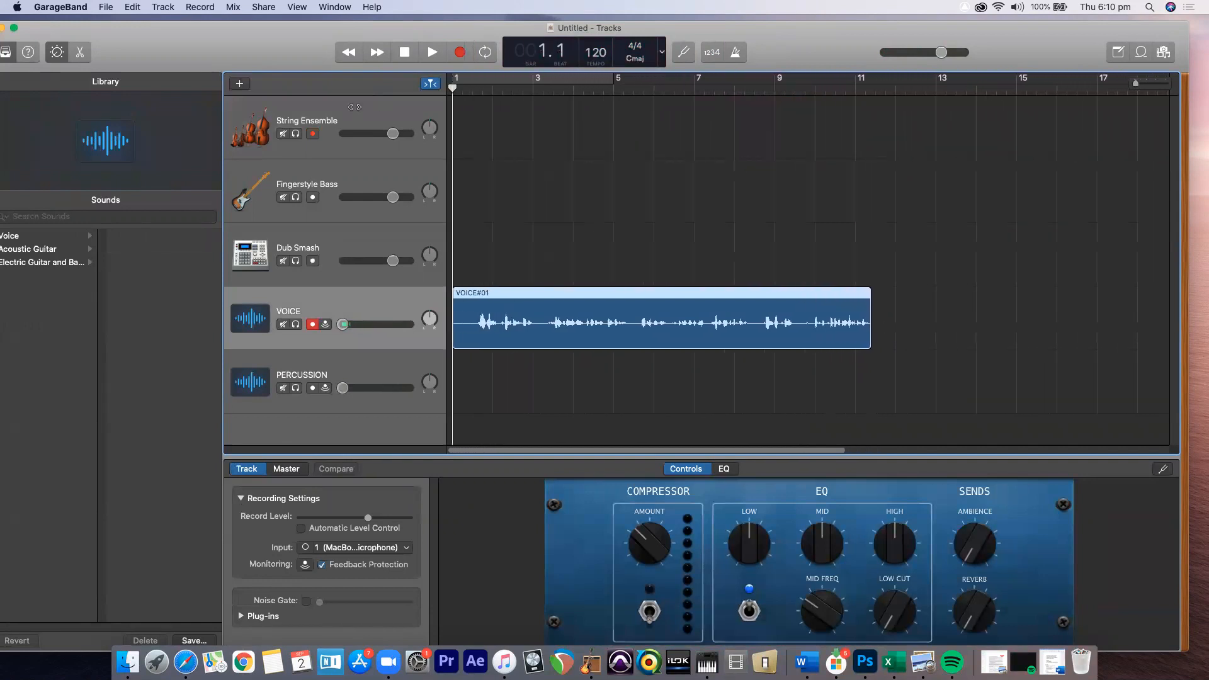
Step: Record String Ensemble notes and a new VOICE take simultaneously from bar 1 to about bar 8, and return the playhead to the start
{"action": "left_click", "coordinate": [334, 133]}
{"action": "left_click", "coordinate": [312, 134]}
{"action": "left_click", "coordinate": [312, 133]}
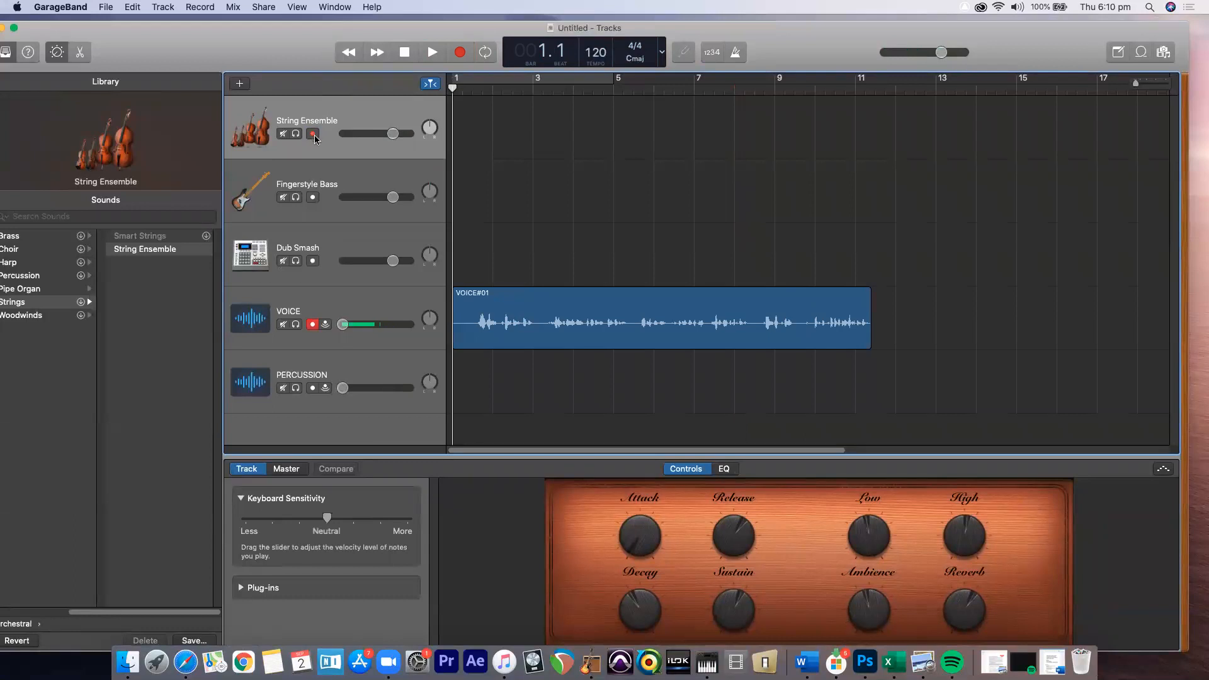
{"action": "left_click", "coordinate": [314, 135]}
{"action": "left_click", "coordinate": [459, 53]}
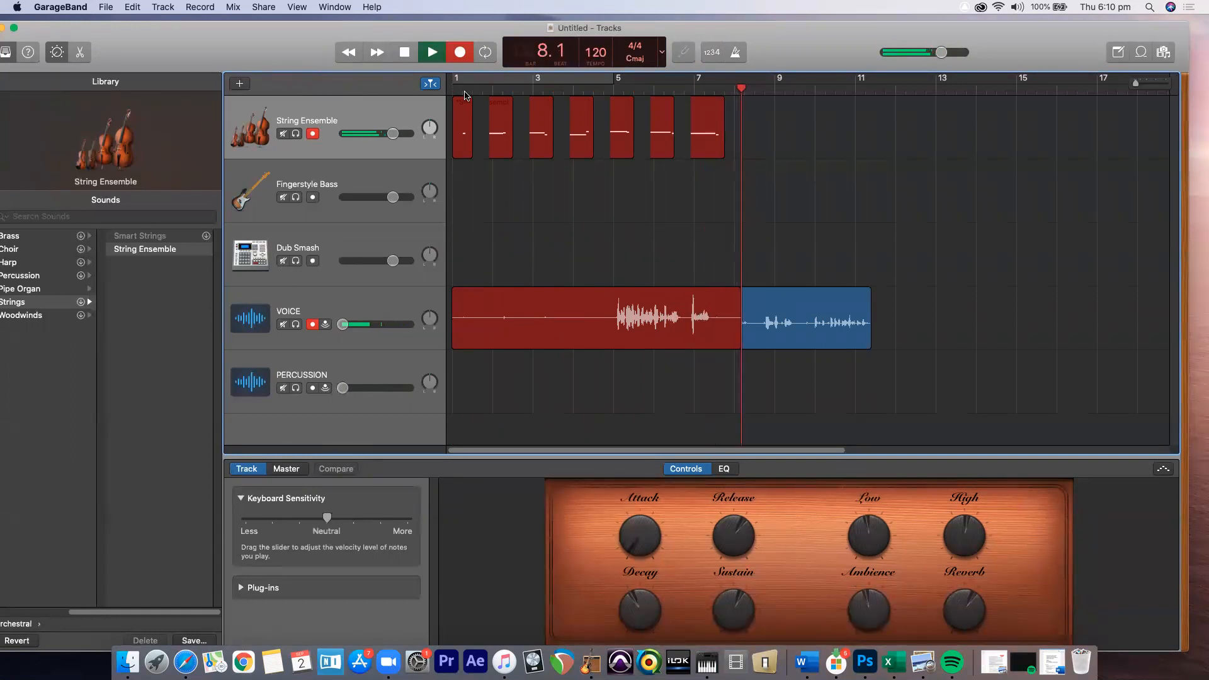
{"action": "key", "text": "space"}
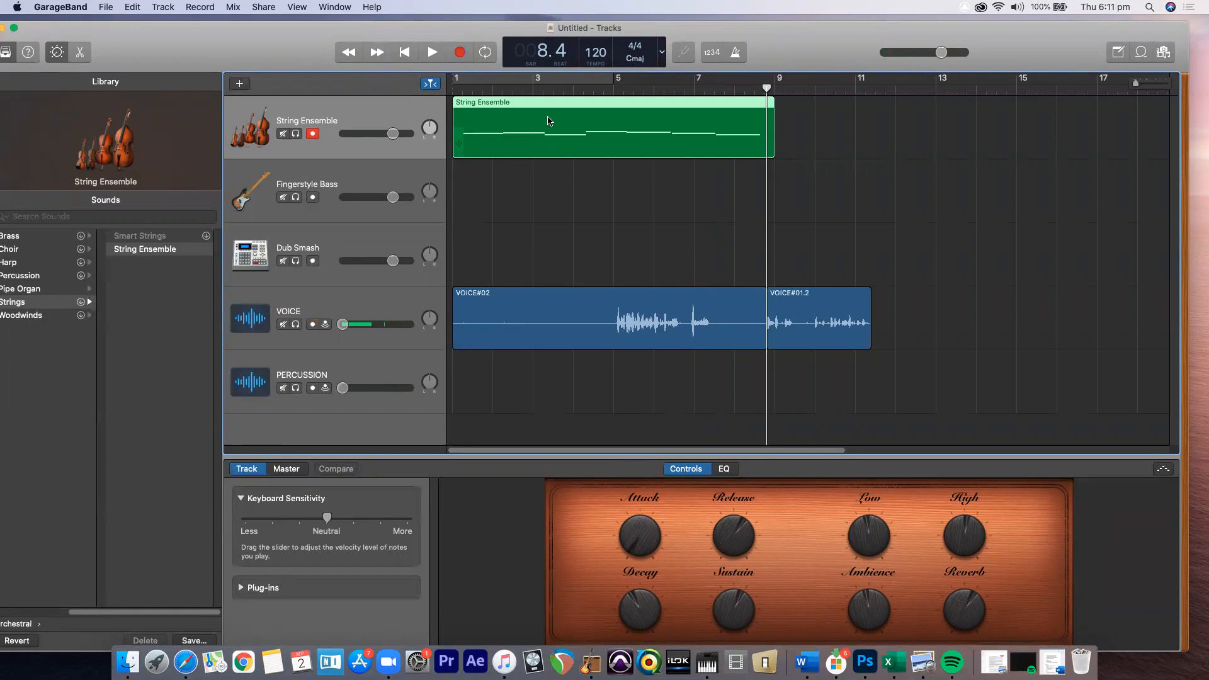
{"action": "left_click_drag", "start_coordinate": [766, 88], "coordinate": [453, 89]}
Step: Review the recorded tracks, the String Ensemble EQ and controls, and the master output settings
{"action": "left_click", "coordinate": [485, 307]}
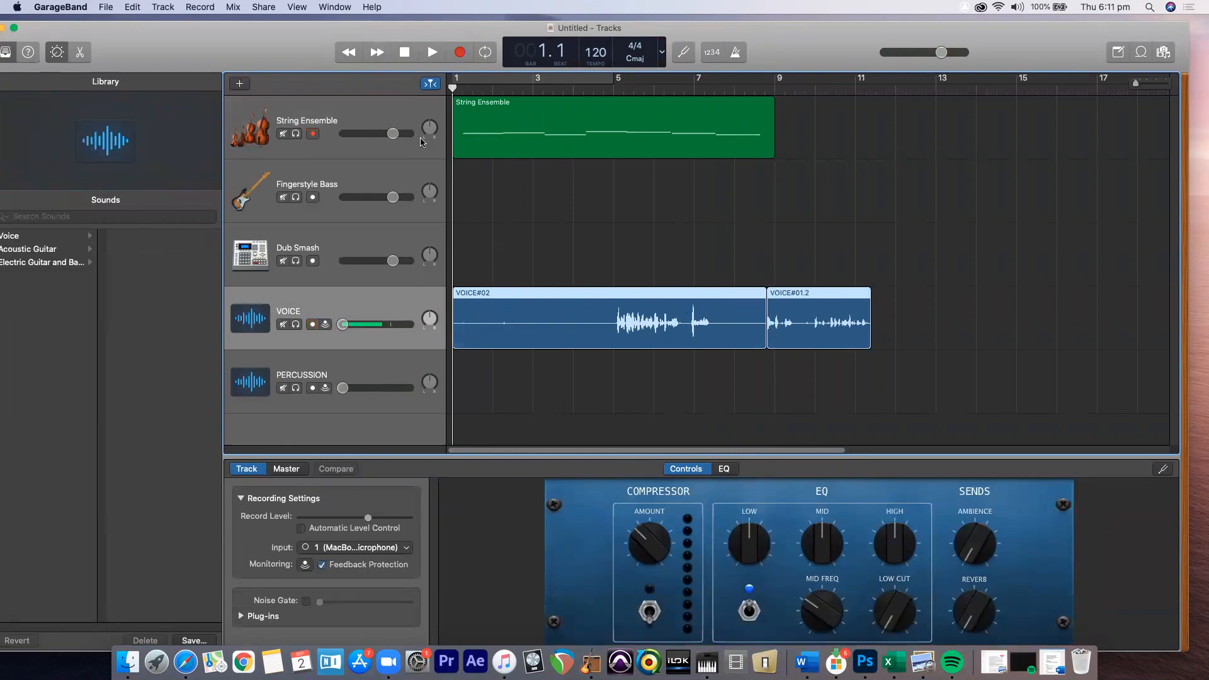
{"action": "left_click", "coordinate": [403, 114]}
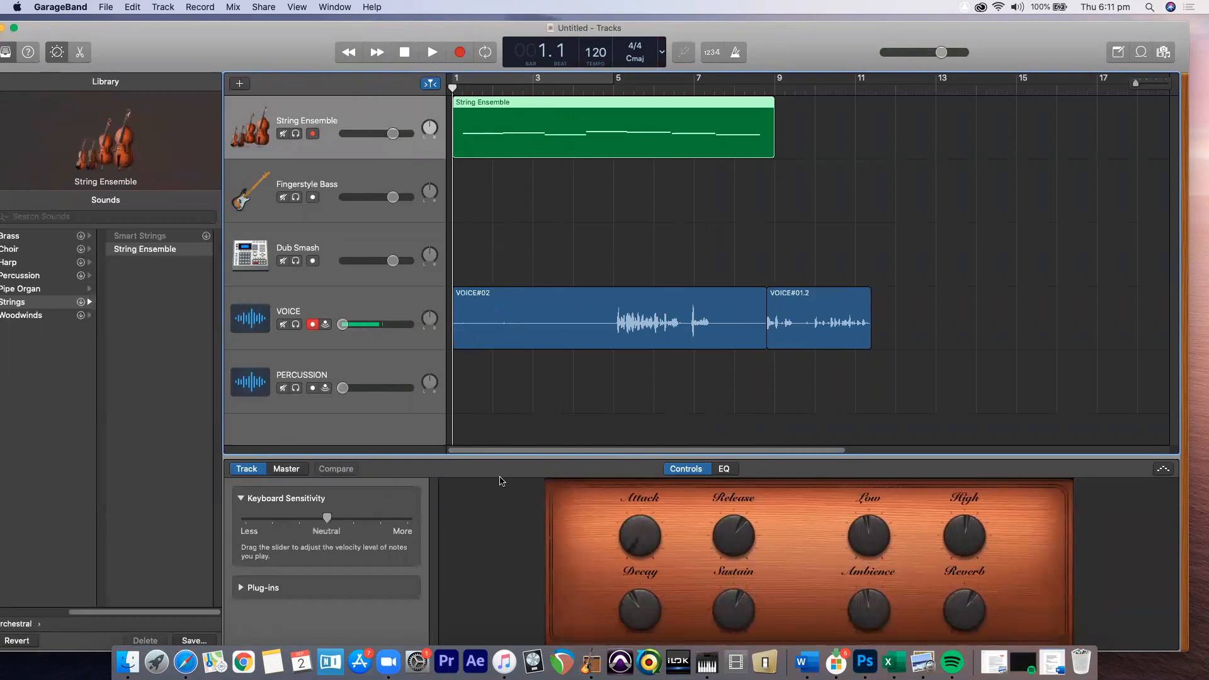
{"action": "left_click", "coordinate": [724, 470]}
{"action": "left_click", "coordinate": [692, 470]}
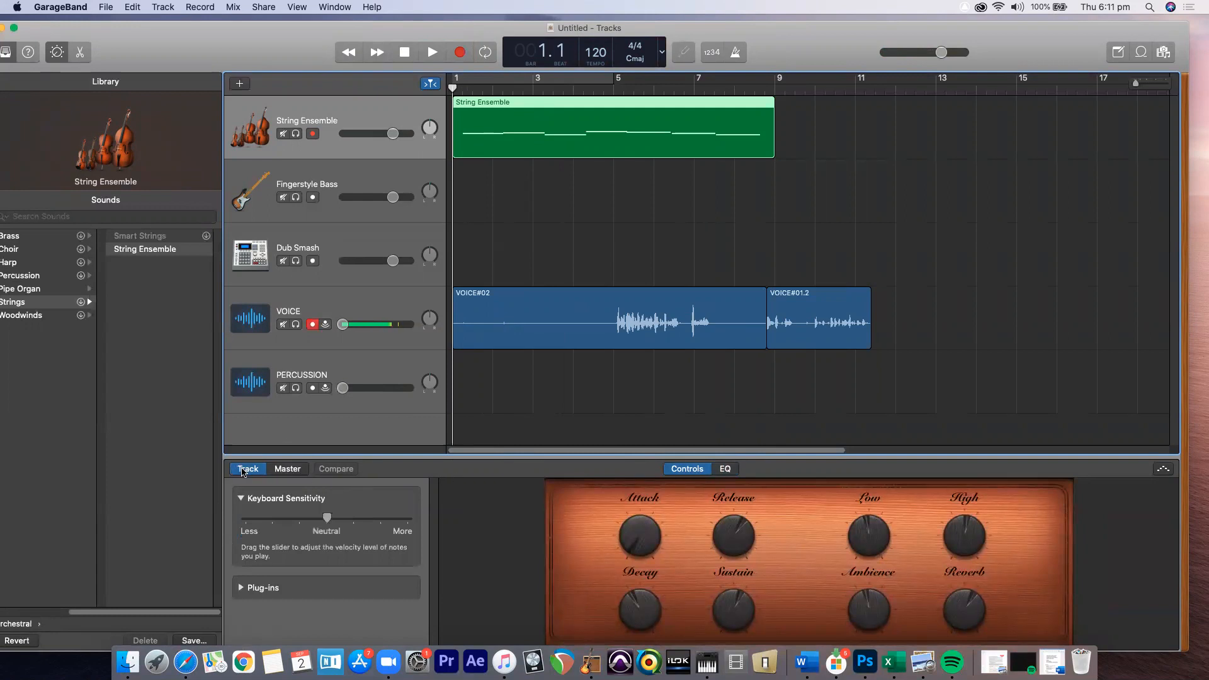
{"action": "left_click", "coordinate": [291, 470]}
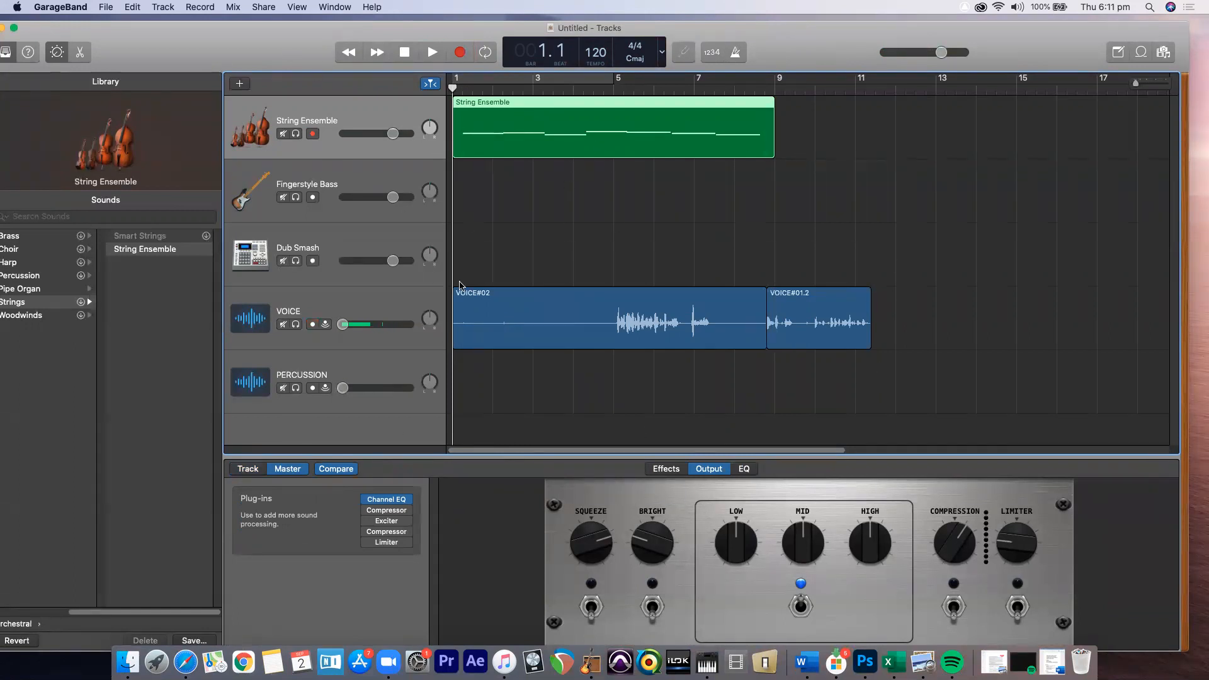
Step: Show the Master Track in the track list and select it
{"action": "left_click", "coordinate": [168, 6]}
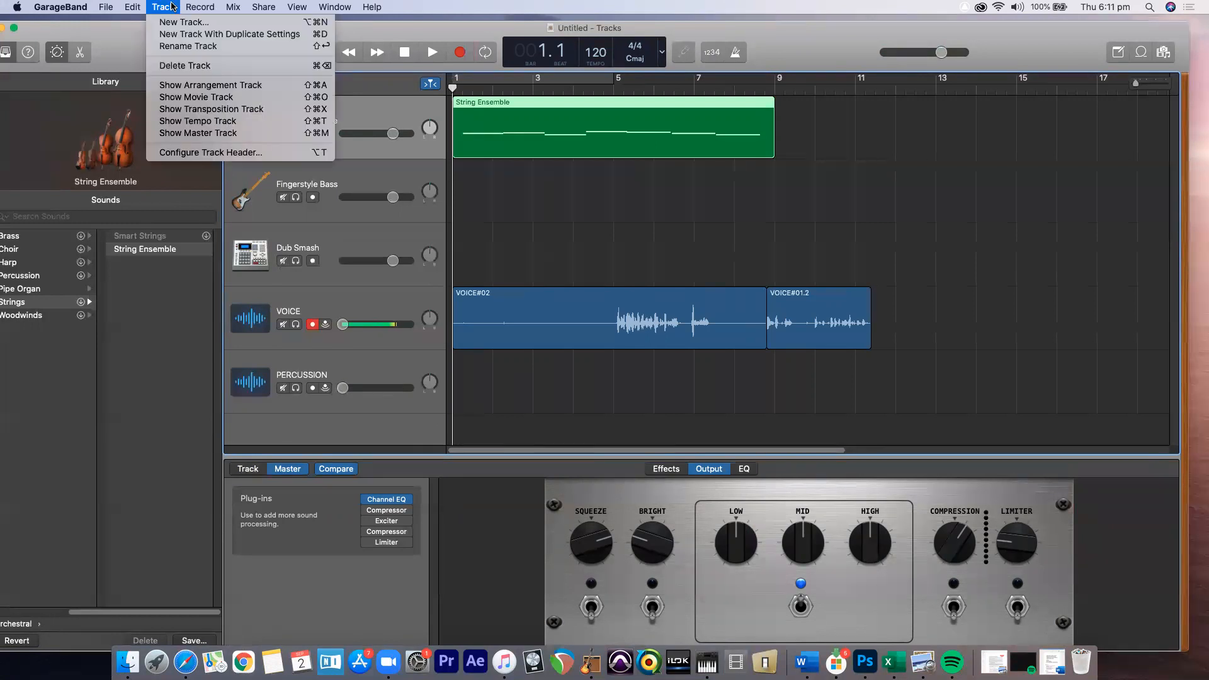
{"action": "left_click", "coordinate": [222, 134]}
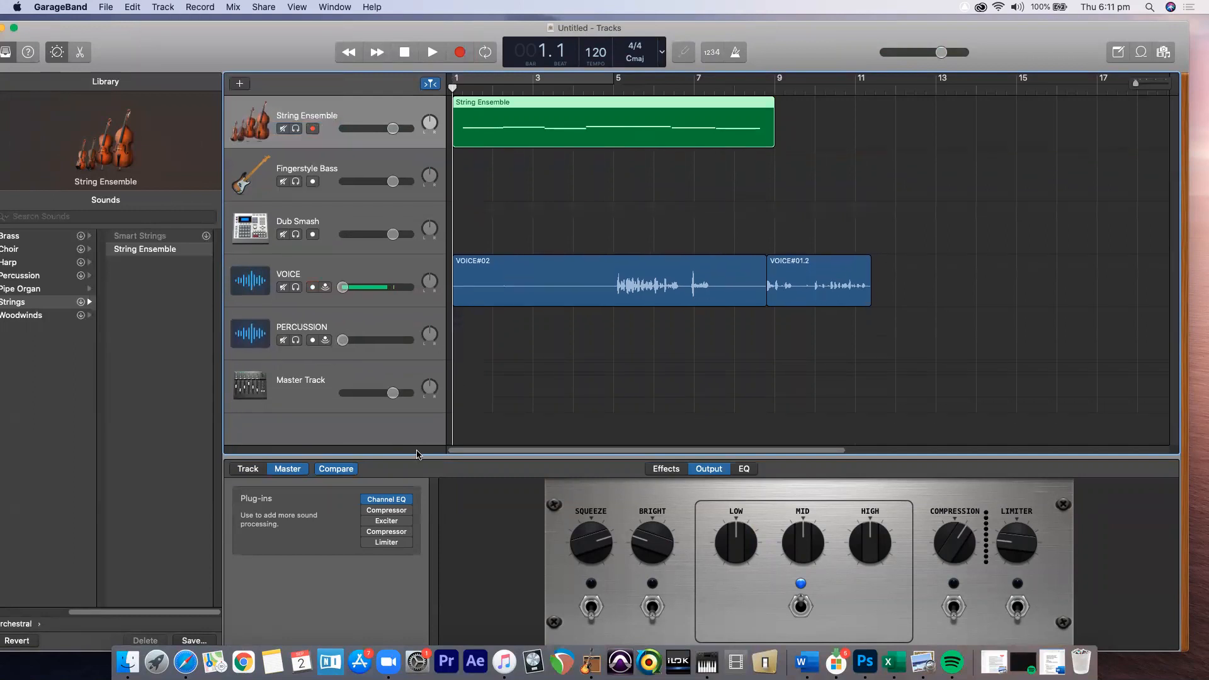
{"action": "left_click", "coordinate": [362, 385]}
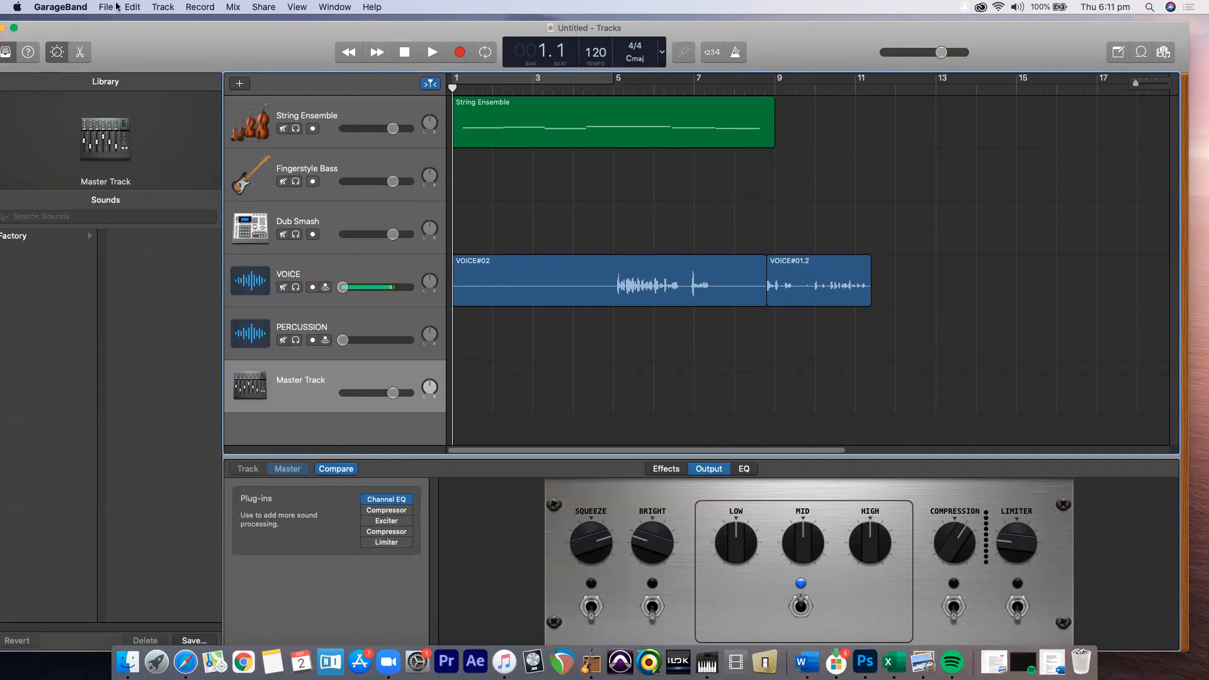
Step: Show volume automation on the tracks
{"action": "left_click", "coordinate": [163, 9]}
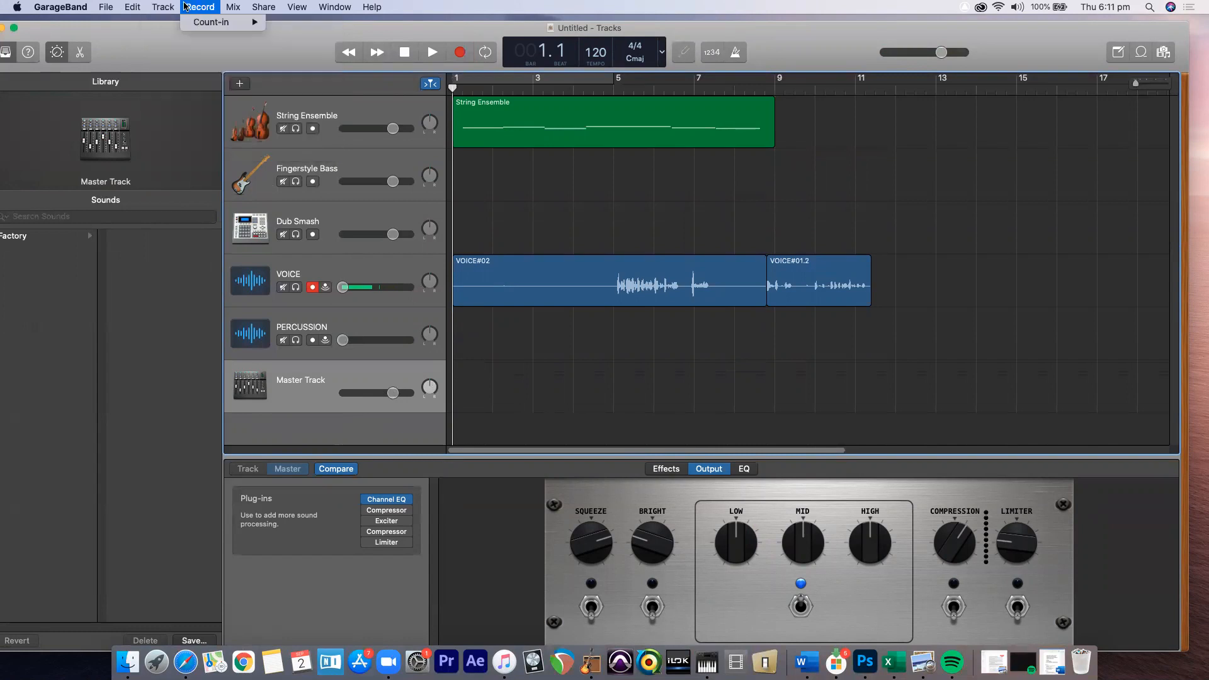
{"action": "mouse_move", "coordinate": [106, 10]}
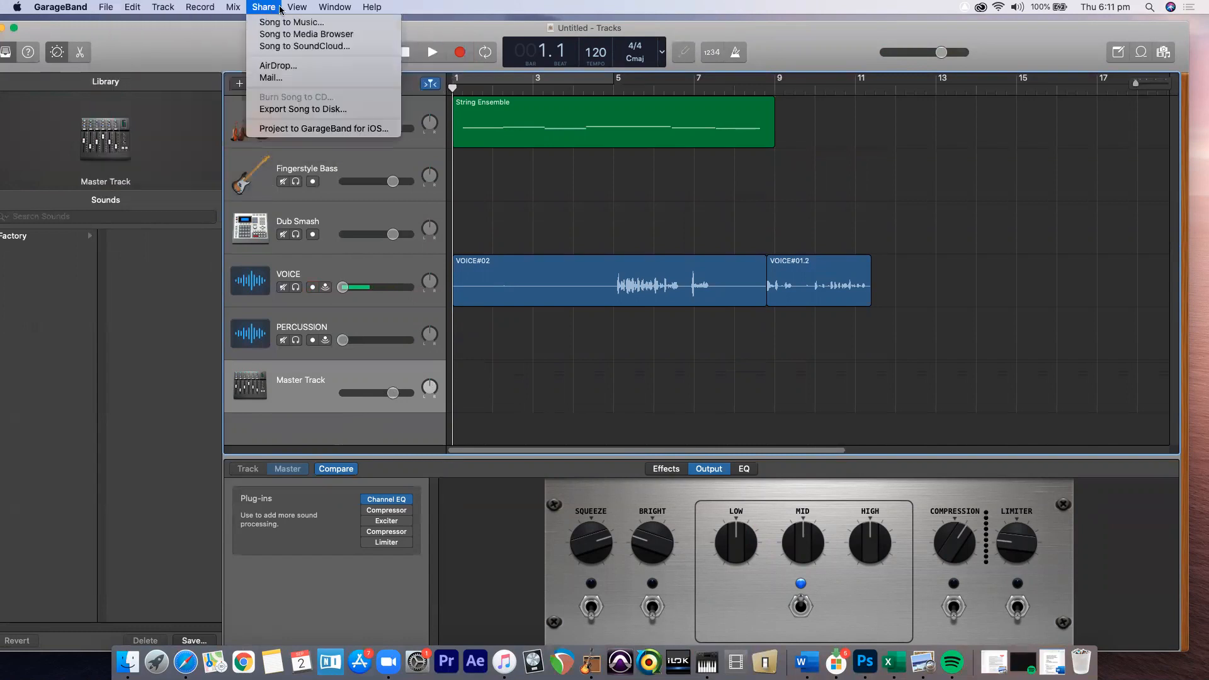
{"action": "mouse_move", "coordinate": [248, 8]}
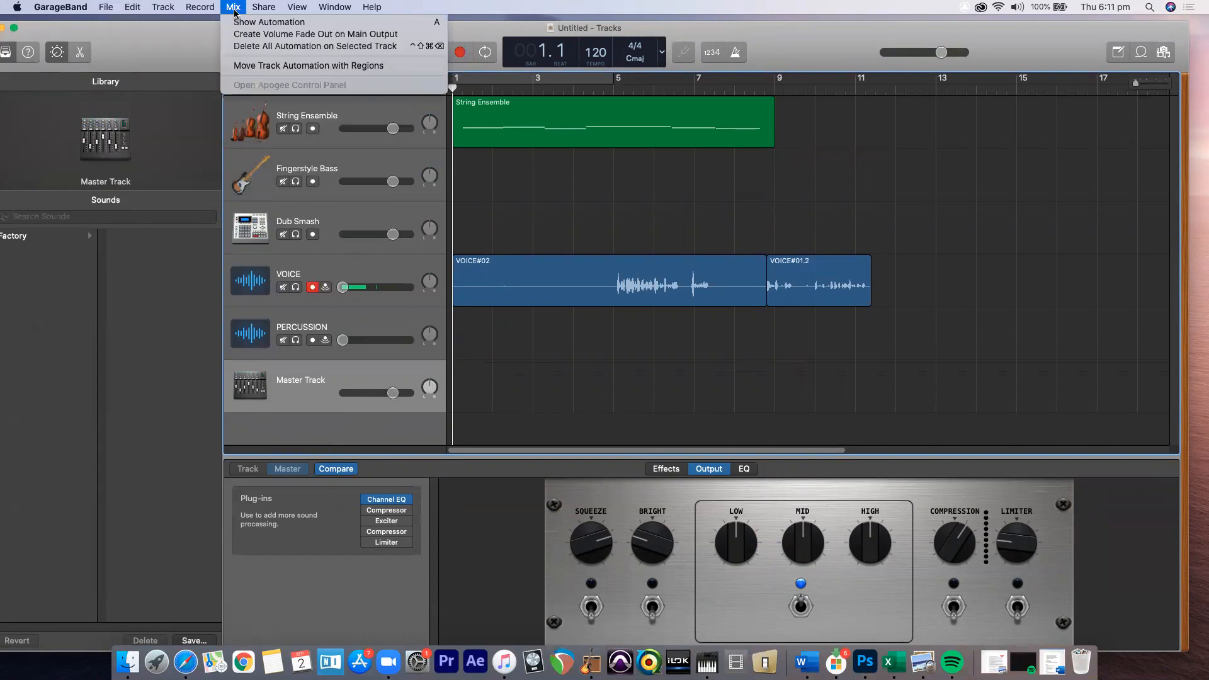
{"action": "left_click", "coordinate": [239, 22]}
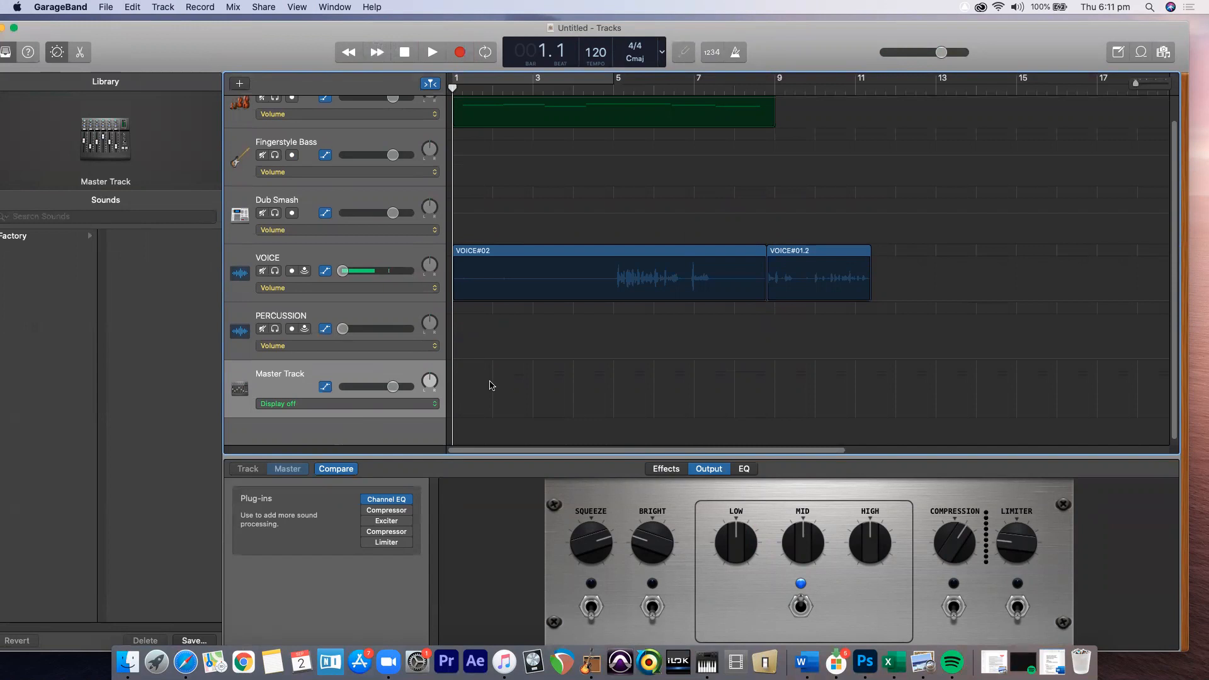
Step: Add volume automation to the VOICE, PERCUSSION, Dub Smash, Fingerstyle Bass and String Ensemble tracks, with points around bars 2 to 3
{"action": "left_click", "coordinate": [506, 280]}
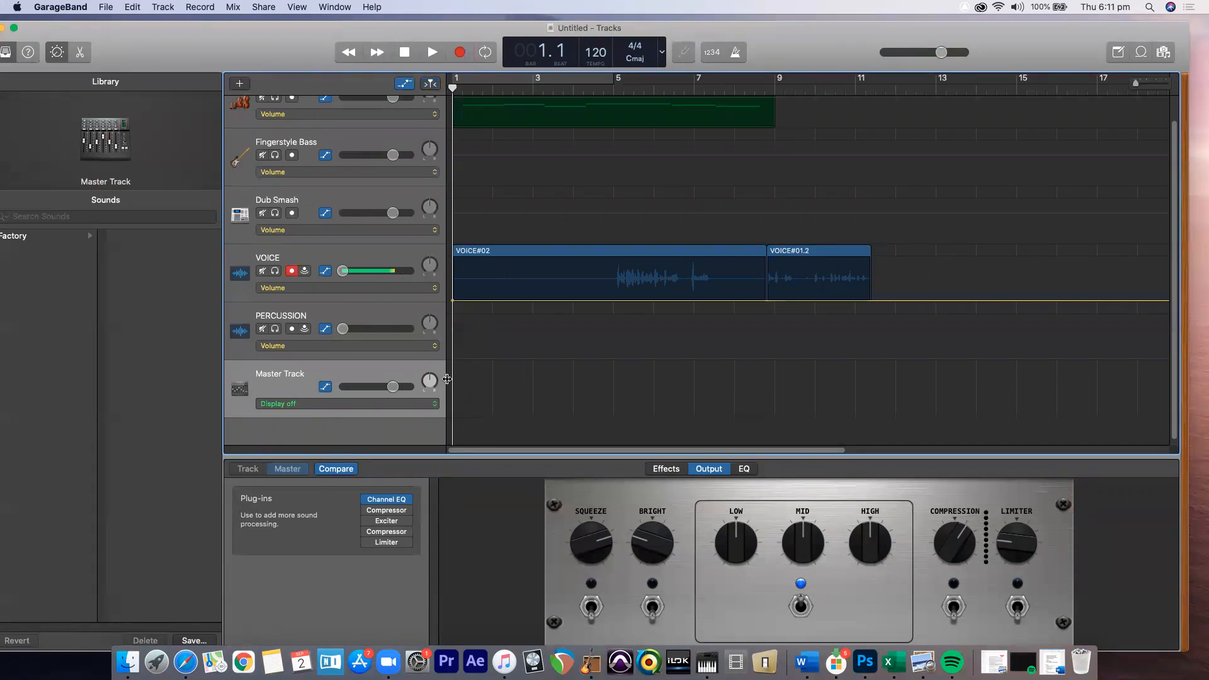
{"action": "left_click", "coordinate": [507, 336]}
{"action": "left_click", "coordinate": [513, 225]}
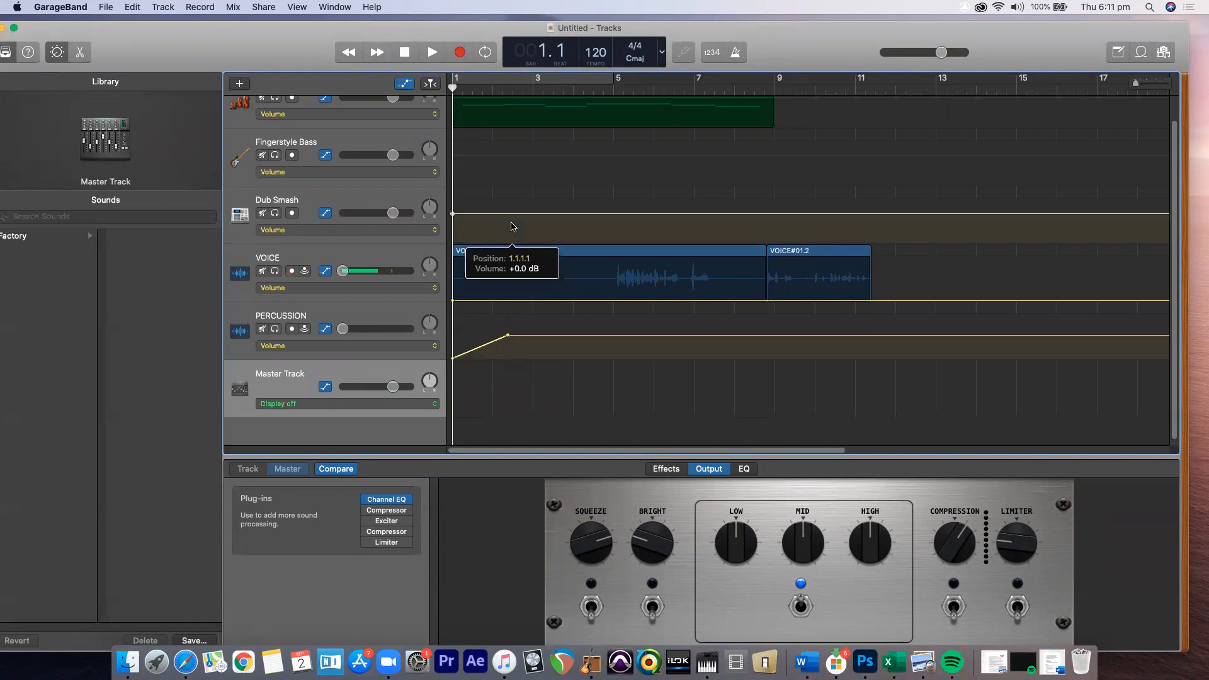
{"action": "left_click", "coordinate": [512, 157]}
{"action": "scroll", "coordinate": [555, 277], "scroll_direction": "up", "scroll_amount": 2}
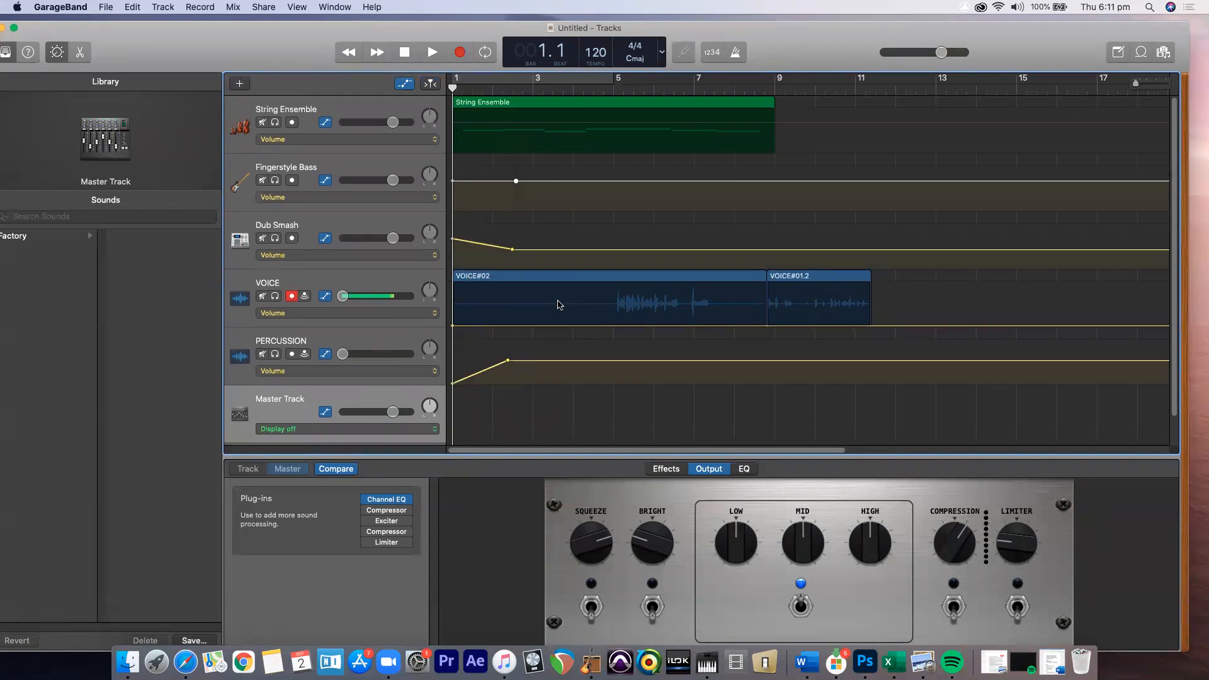
{"action": "left_click", "coordinate": [552, 130]}
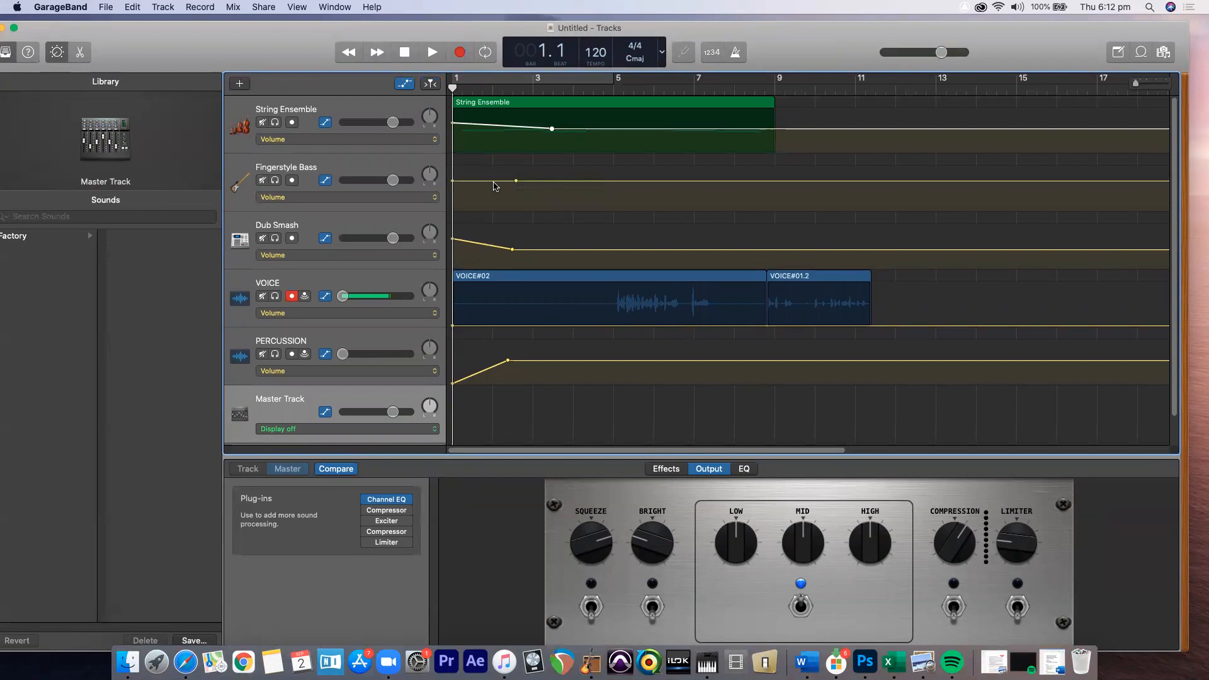
Step: Level the opening volume automation points of String Ensemble, Dub Smash and PERCUSSION with the points that follow them
{"action": "left_click_drag", "start_coordinate": [453, 124], "coordinate": [453, 129]}
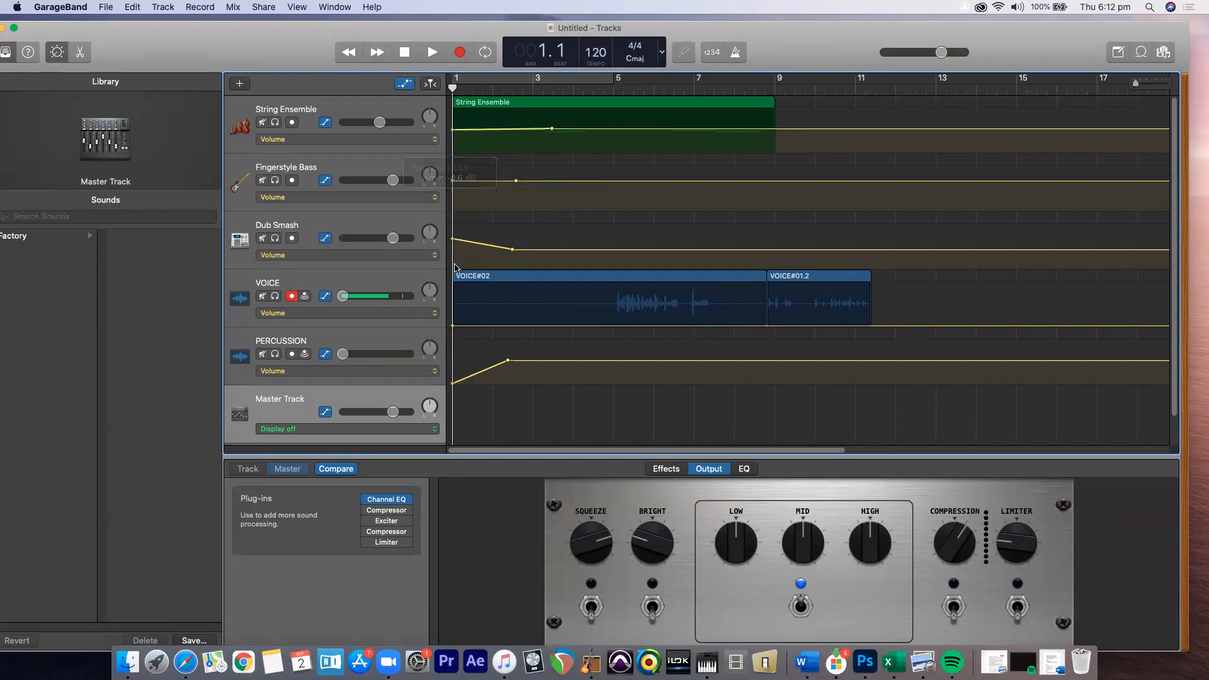
{"action": "left_click_drag", "start_coordinate": [452, 240], "coordinate": [452, 250]}
{"action": "left_click_drag", "start_coordinate": [453, 383], "coordinate": [499, 362]}
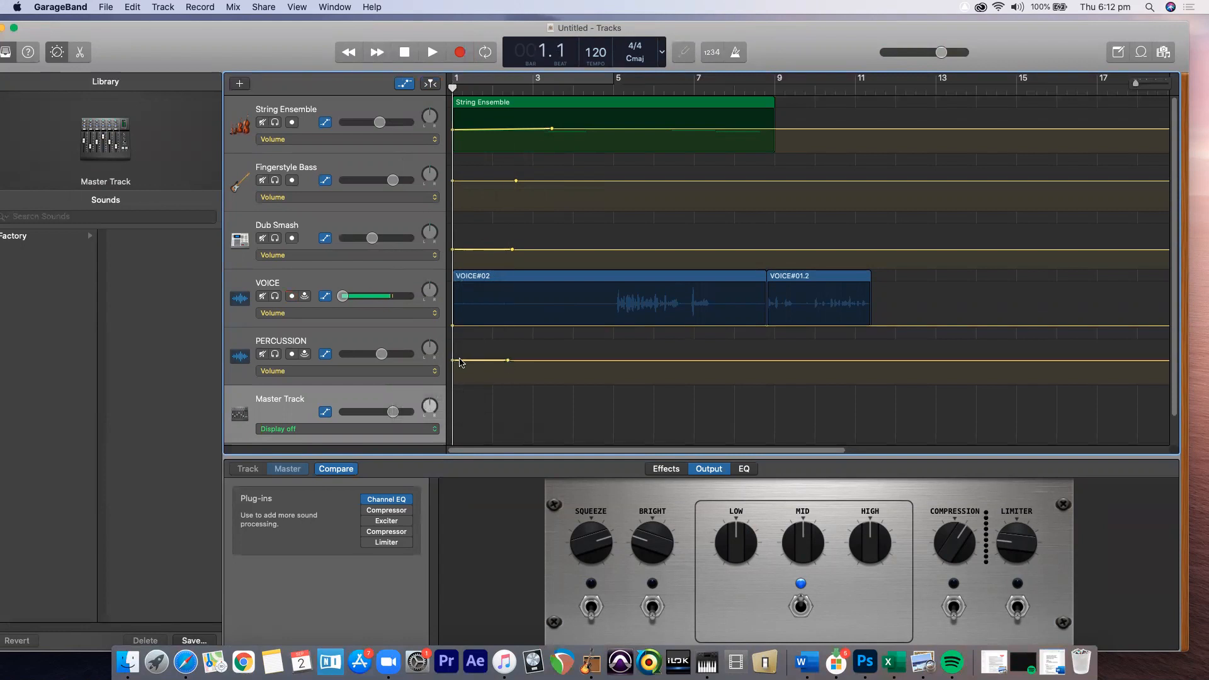
Step: Select the VOICE track and set its volume to 0.0 dB
{"action": "left_click", "coordinate": [380, 282]}
{"action": "left_click_drag", "start_coordinate": [345, 297], "coordinate": [393, 296]}
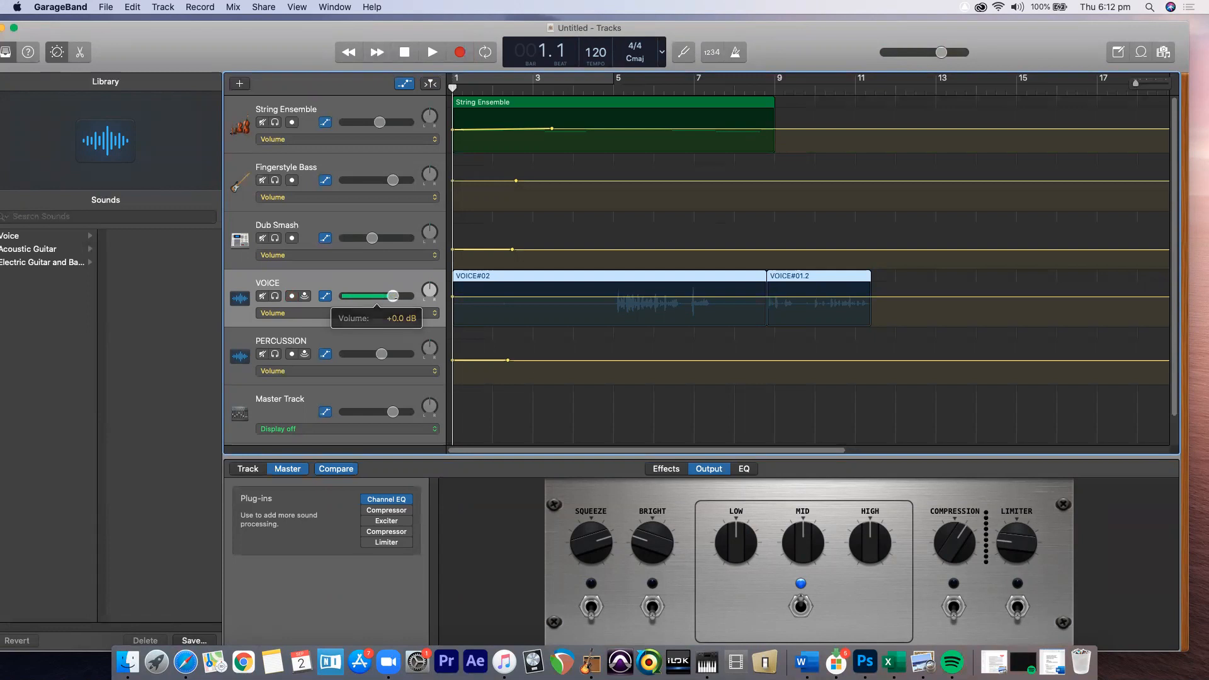
{"action": "left_click", "coordinate": [393, 297]}
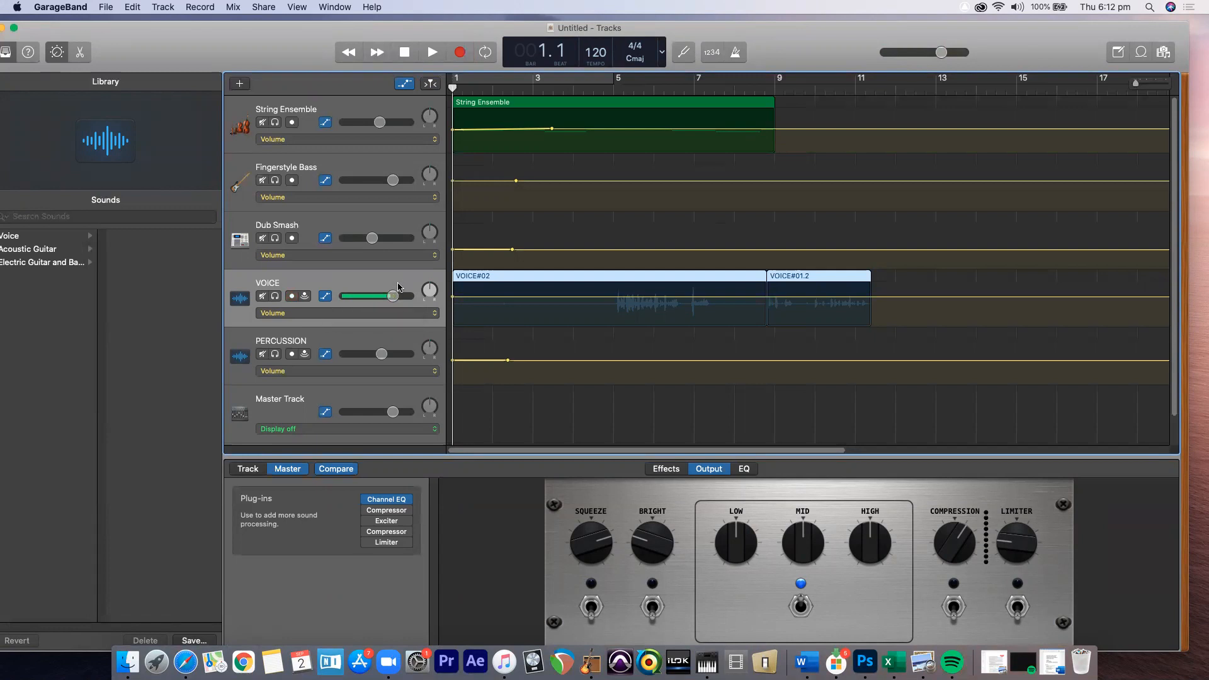
{"action": "mouse_move", "coordinate": [393, 296]}
{"action": "left_mouse_down"}
{"action": "mouse_move", "coordinate": [409, 296]}
{"action": "mouse_move", "coordinate": [394, 296]}
{"action": "left_mouse_up"}
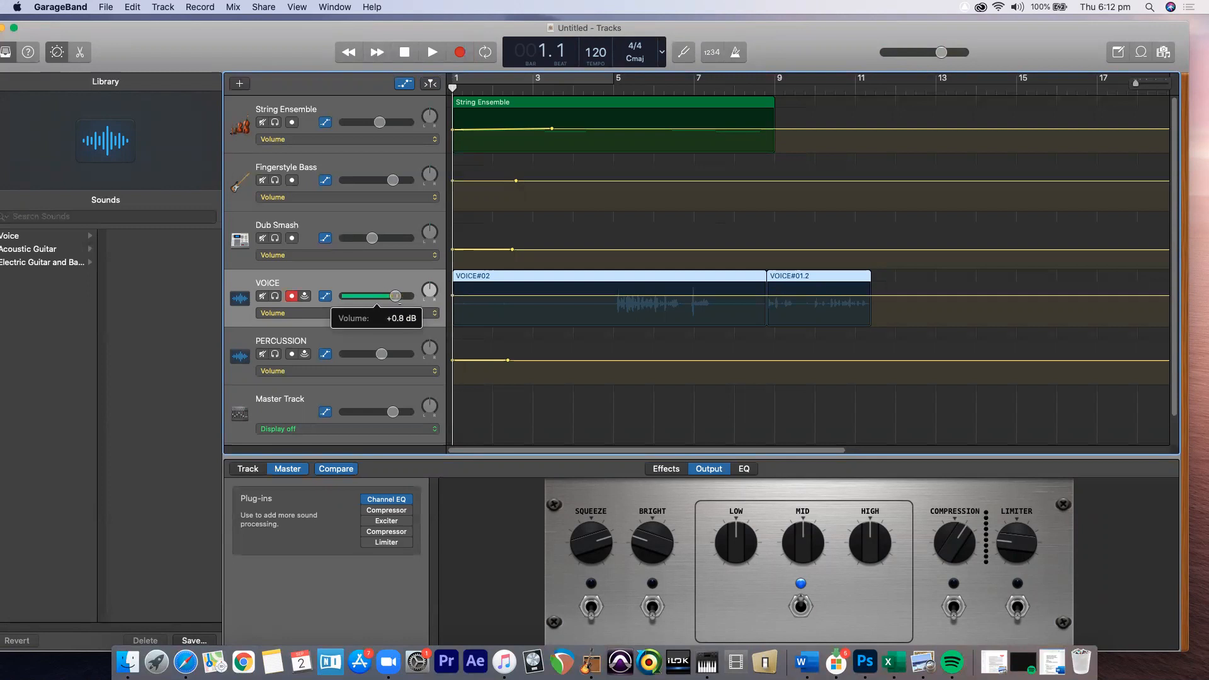
{"action": "left_click_drag", "start_coordinate": [395, 296], "coordinate": [392, 296]}
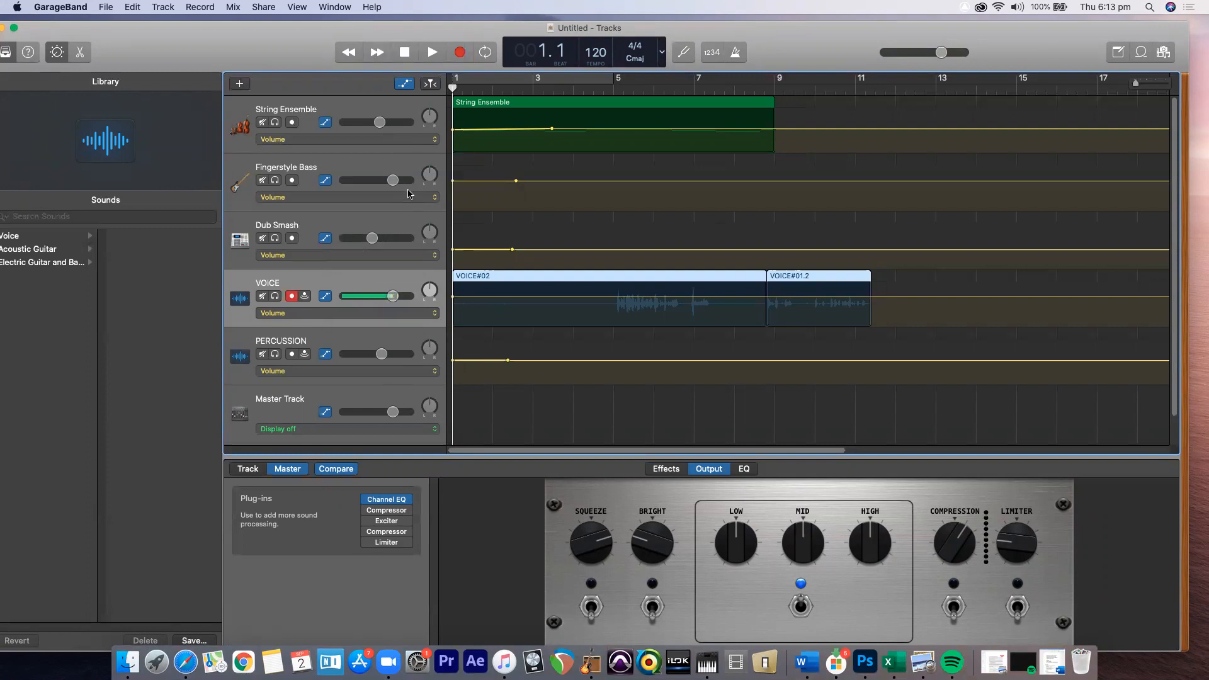
Step: View the automation parameters available for the PERCUSSION track
{"action": "left_click", "coordinate": [405, 389]}
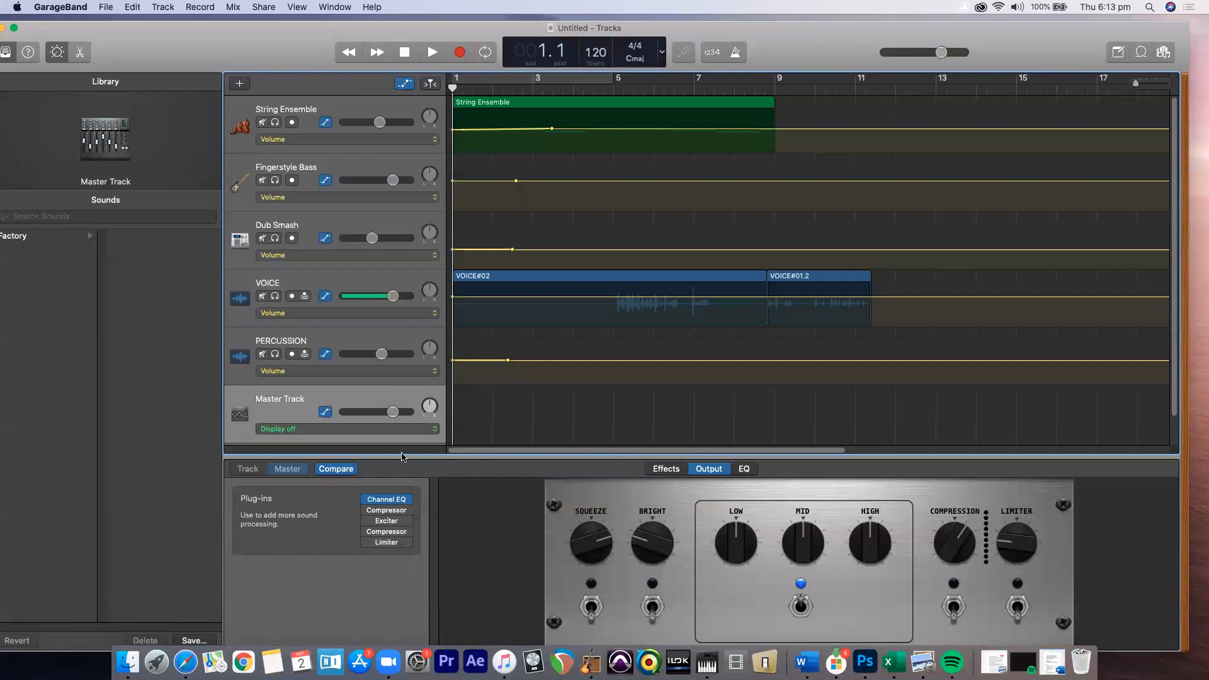
{"action": "left_click", "coordinate": [371, 335]}
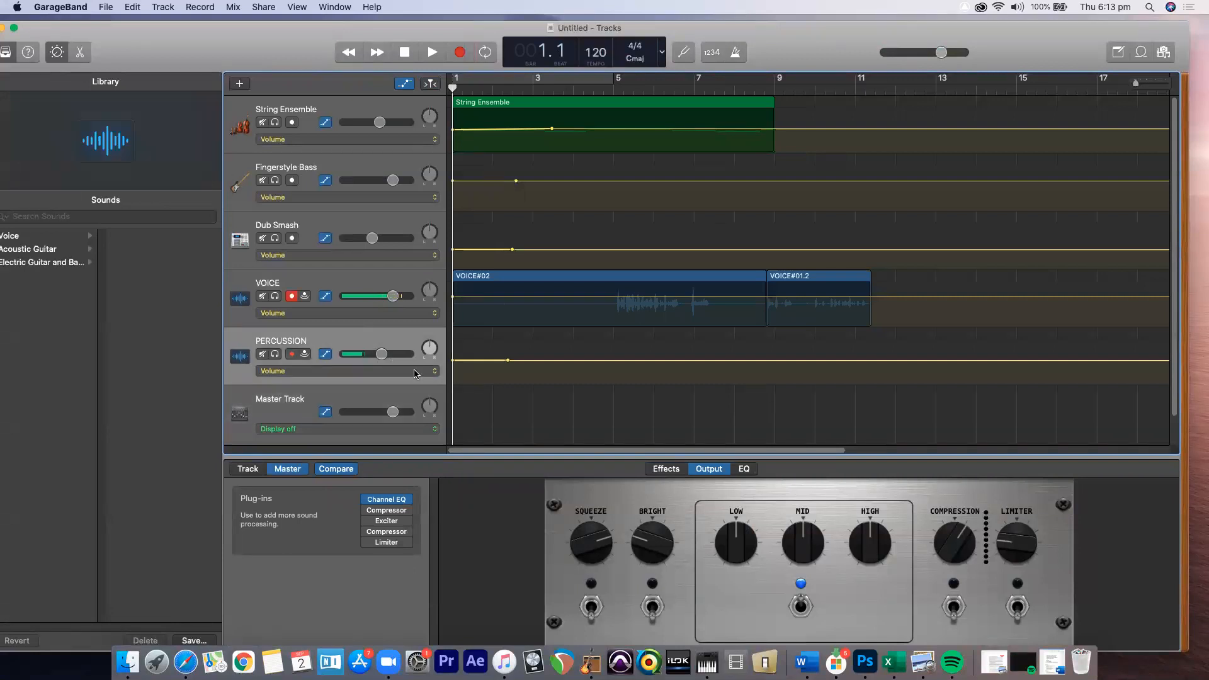
{"action": "left_click", "coordinate": [416, 371]}
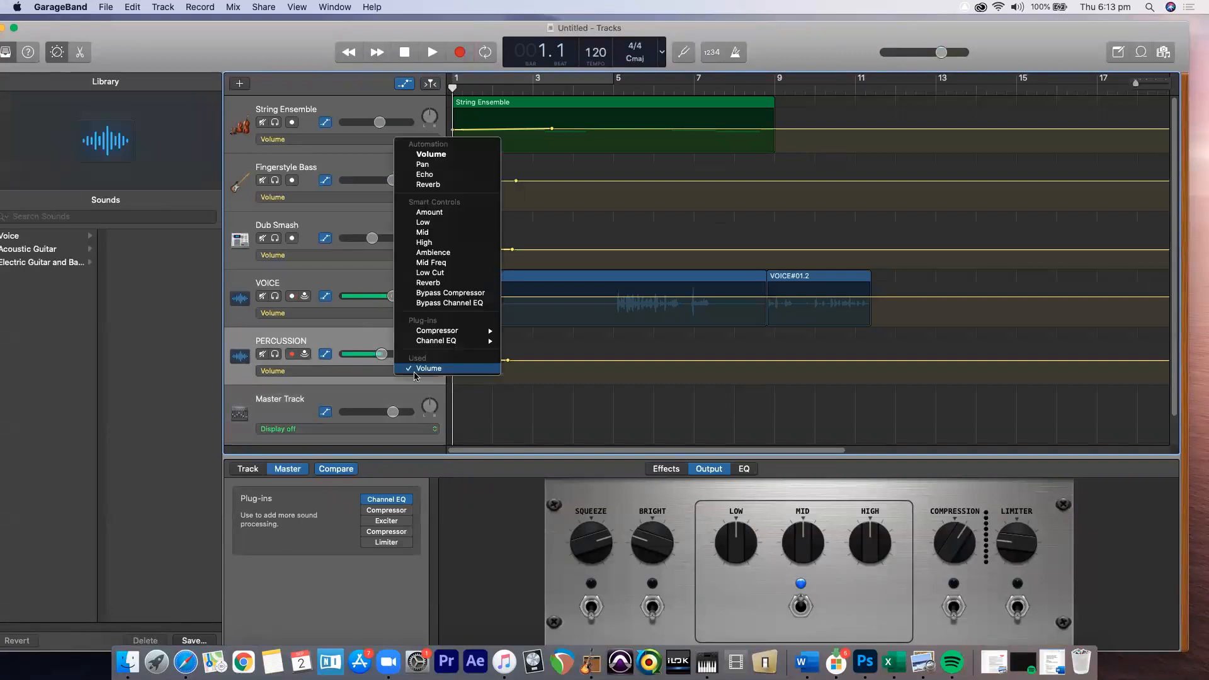
{"action": "left_click", "coordinate": [364, 334]}
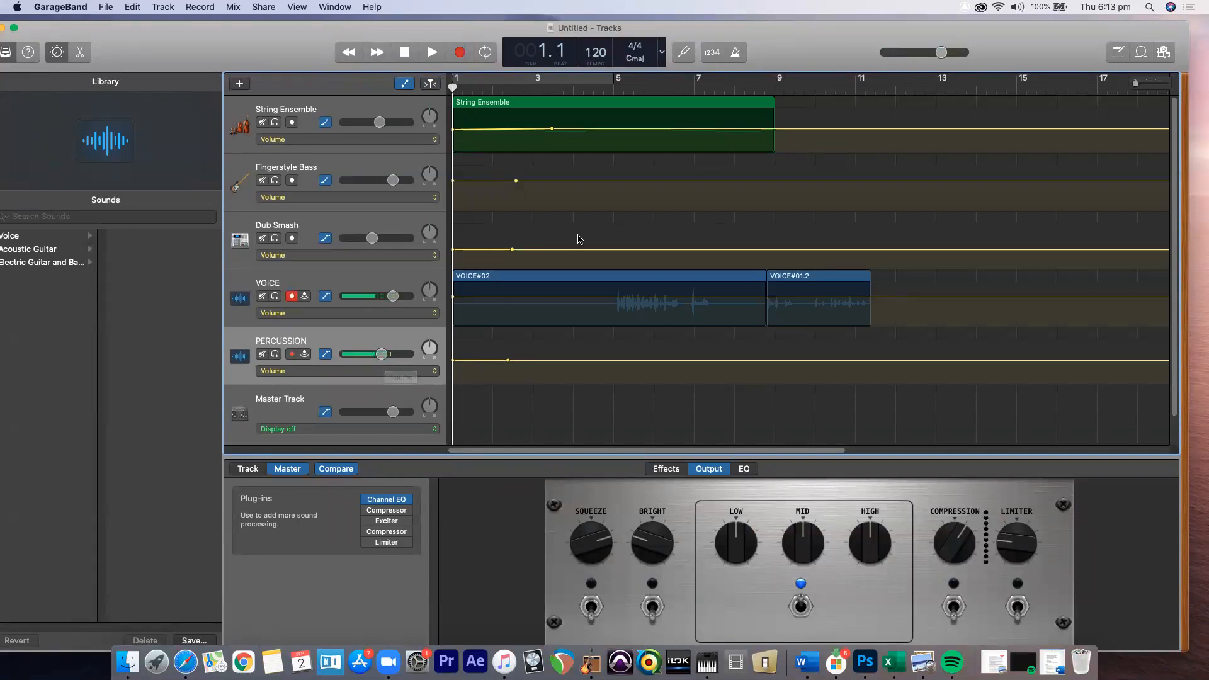
Step: Select the String Ensemble region, play the project to about bar 5 and disarm the String Ensemble track for recording
{"action": "left_click", "coordinate": [497, 97]}
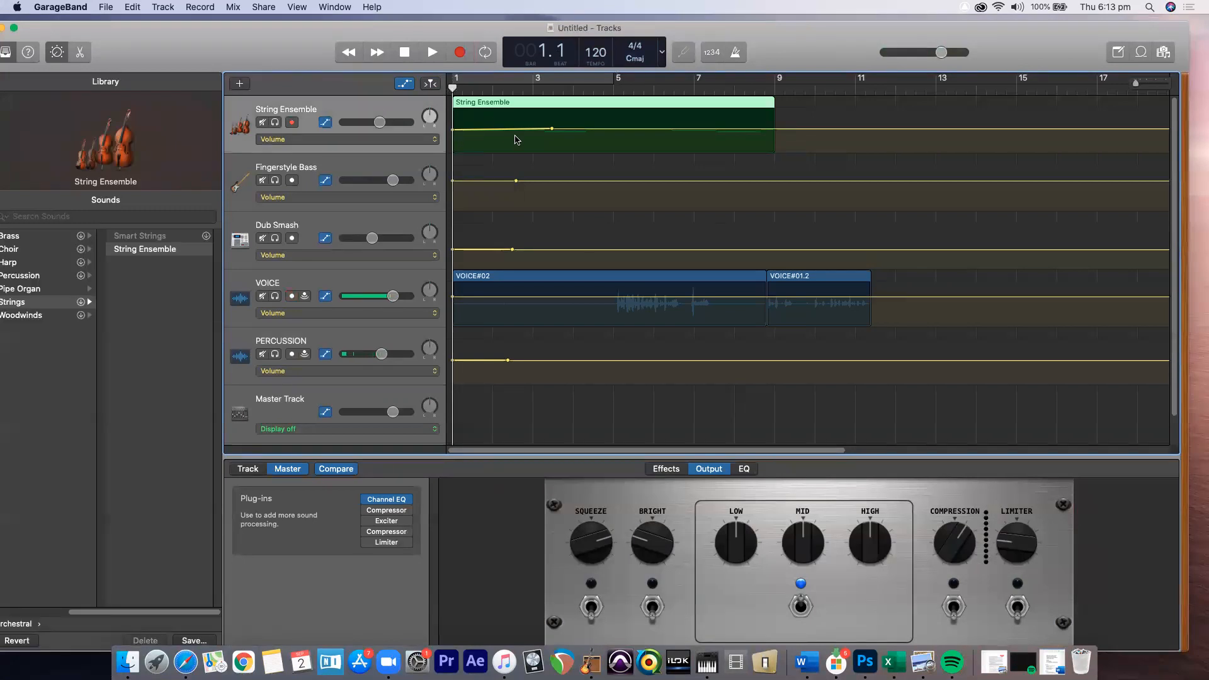
{"action": "key", "text": "space"}
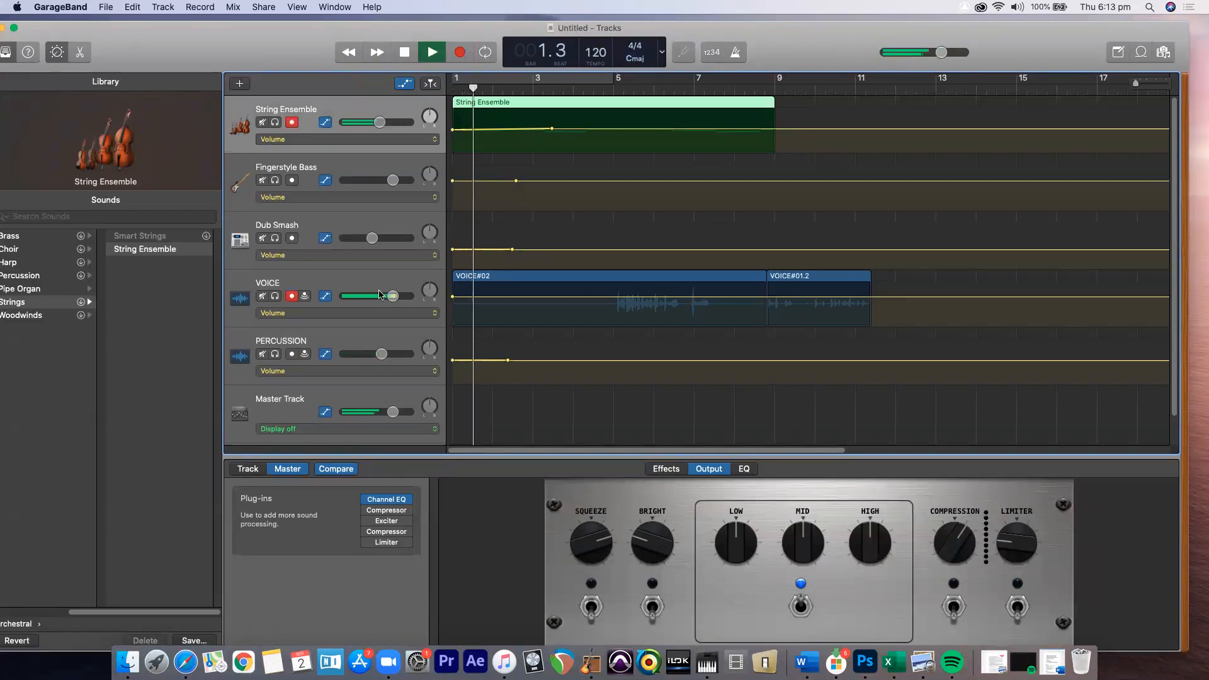
{"action": "left_click", "coordinate": [292, 123]}
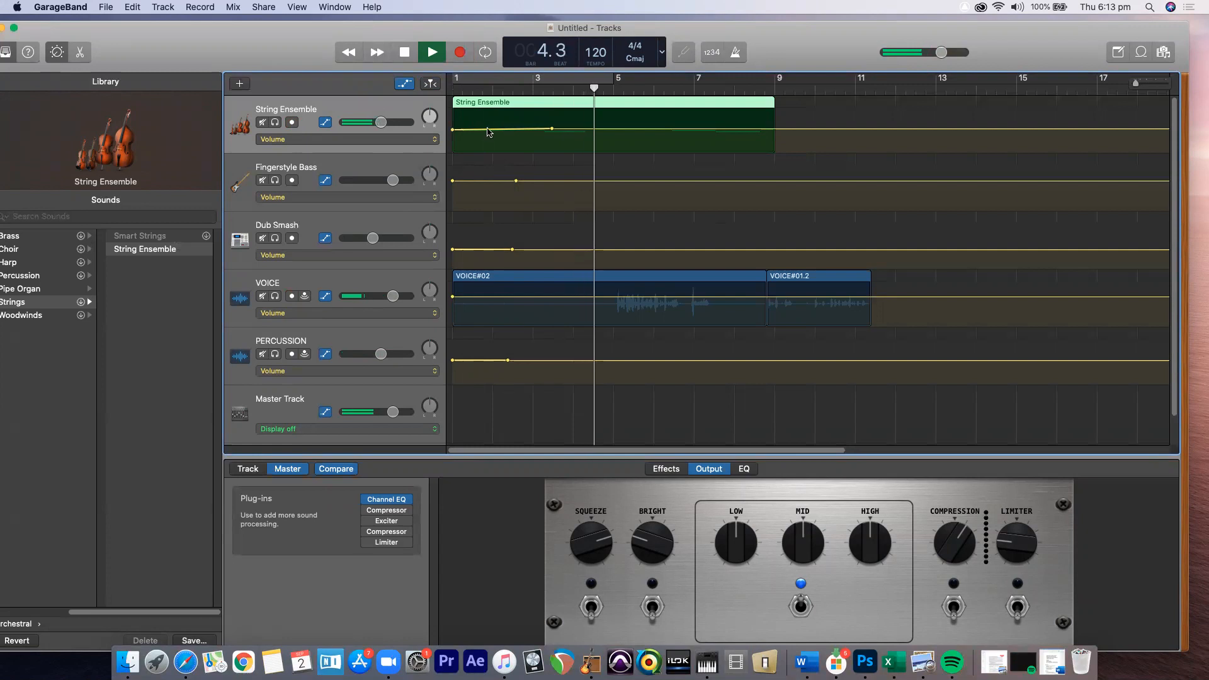
{"action": "key", "text": "space"}
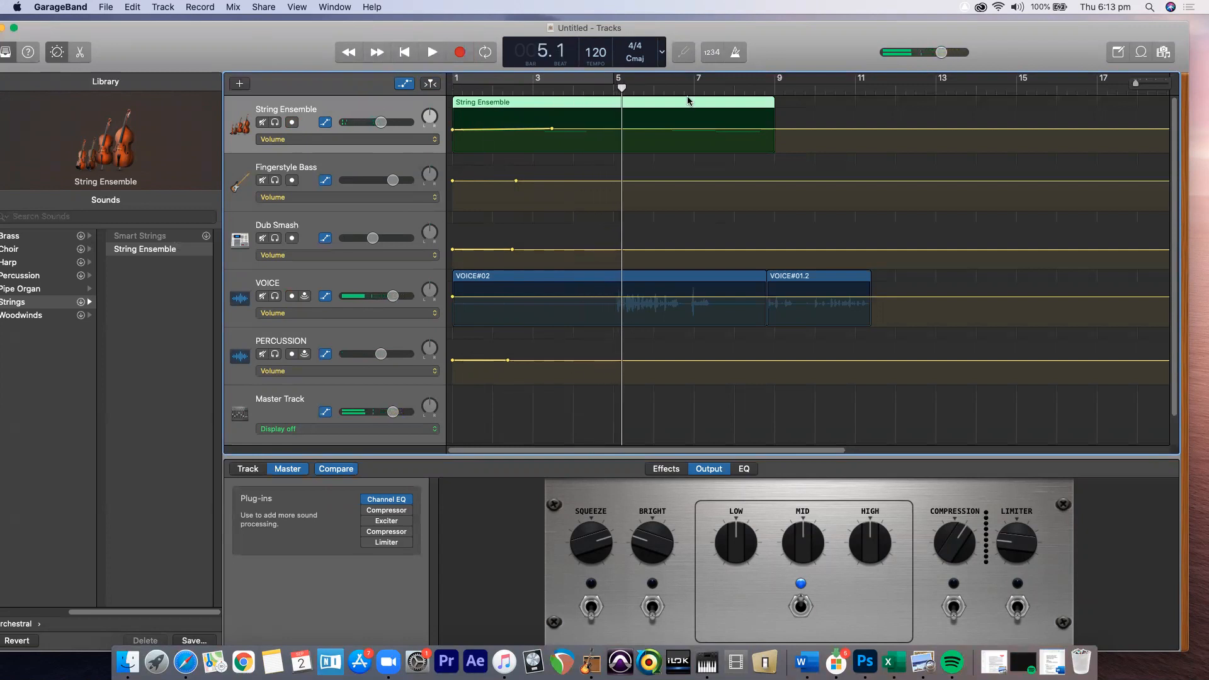
Step: Show the Tempo track and bring the playhead to the start of the project
{"action": "left_click", "coordinate": [904, 88]}
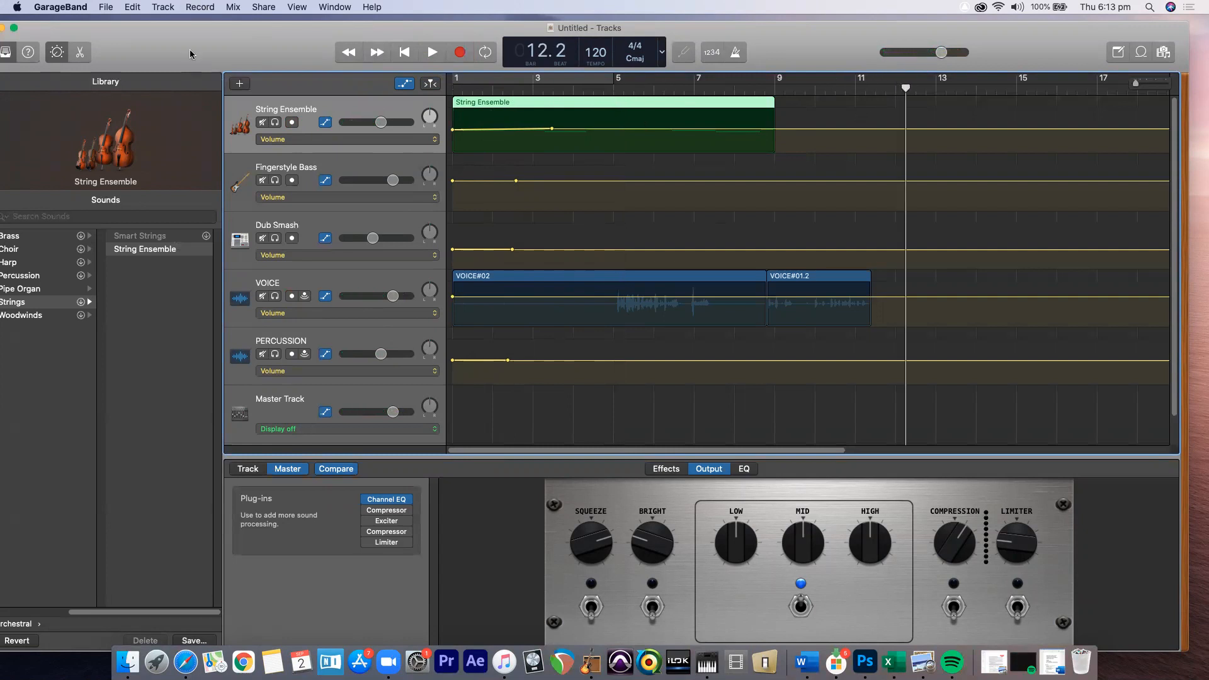
{"action": "left_click", "coordinate": [164, 7]}
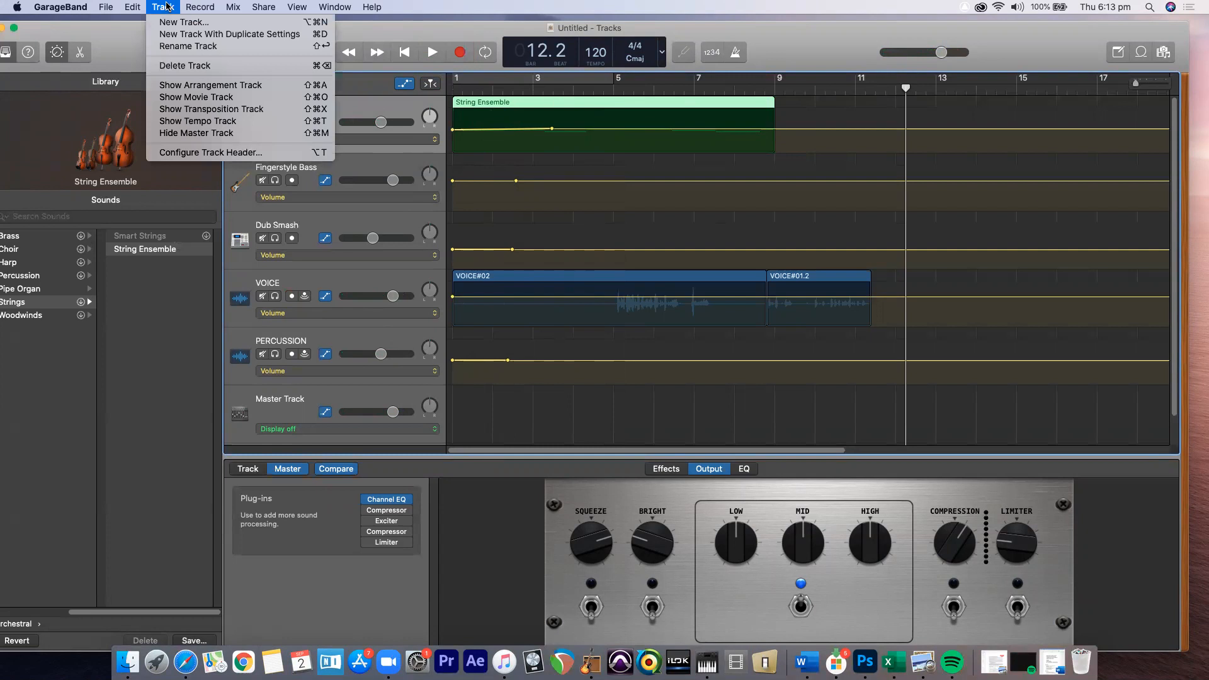
{"action": "left_click", "coordinate": [221, 121]}
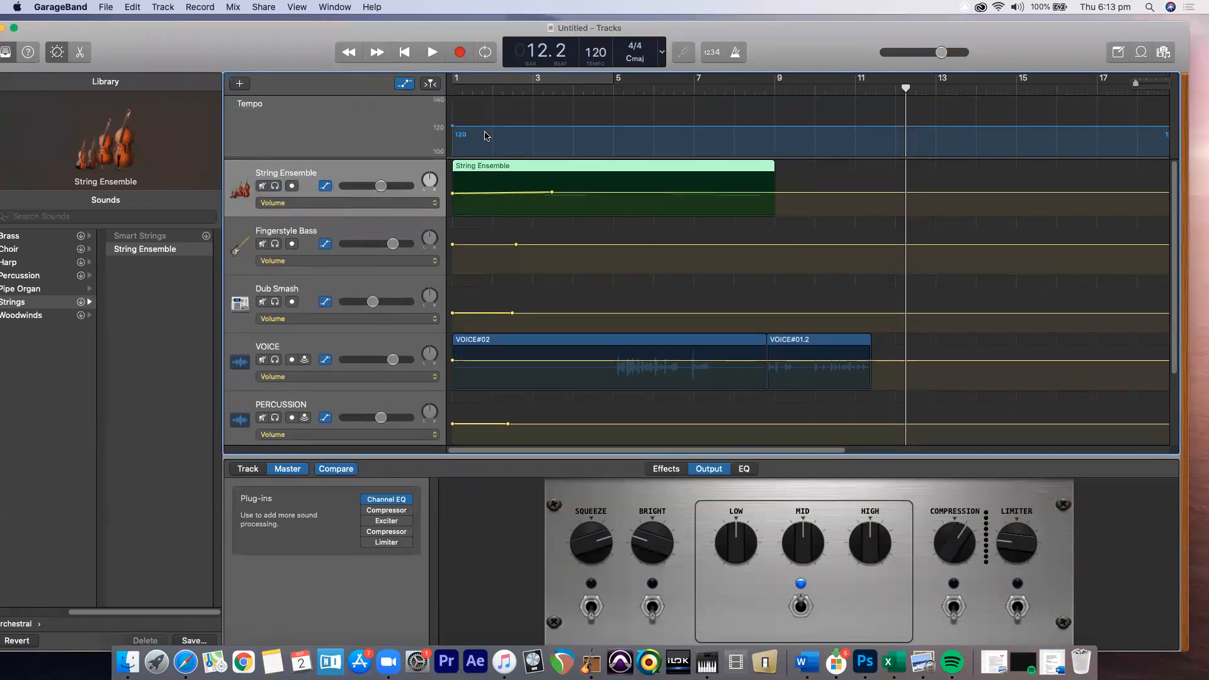
{"action": "left_click_drag", "start_coordinate": [905, 87], "coordinate": [418, 103]}
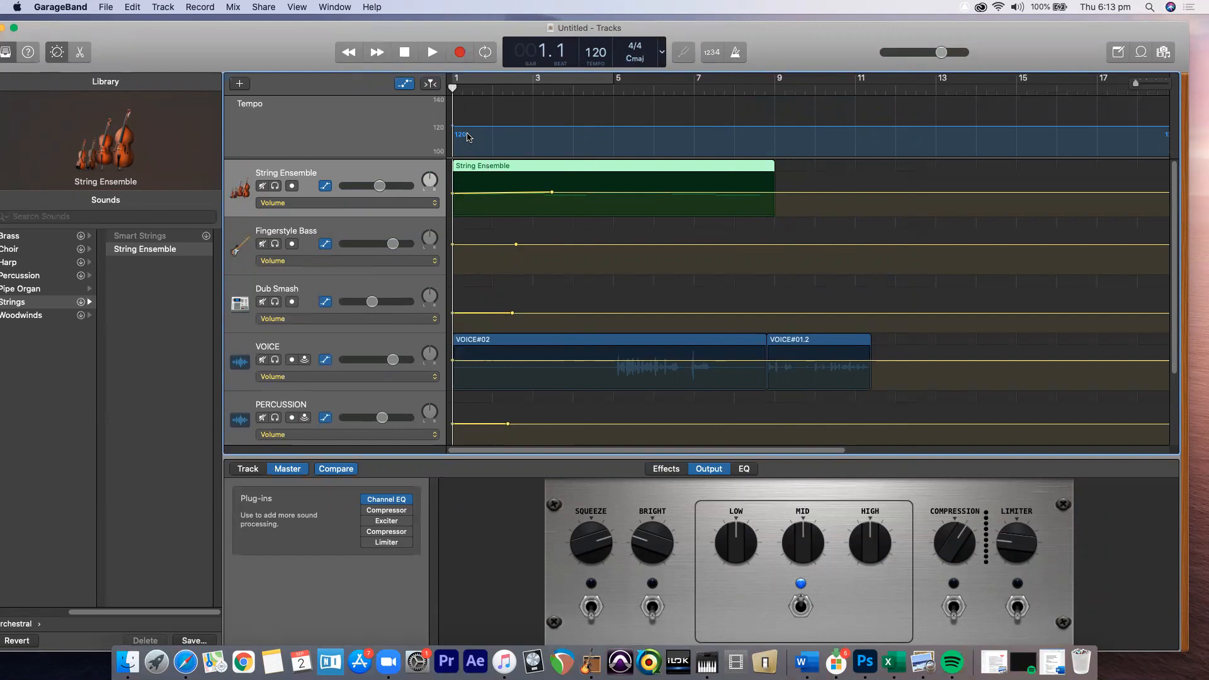
Step: Lower the tempo curve in the Tempo track to 100 BPM
{"action": "left_click", "coordinate": [622, 133]}
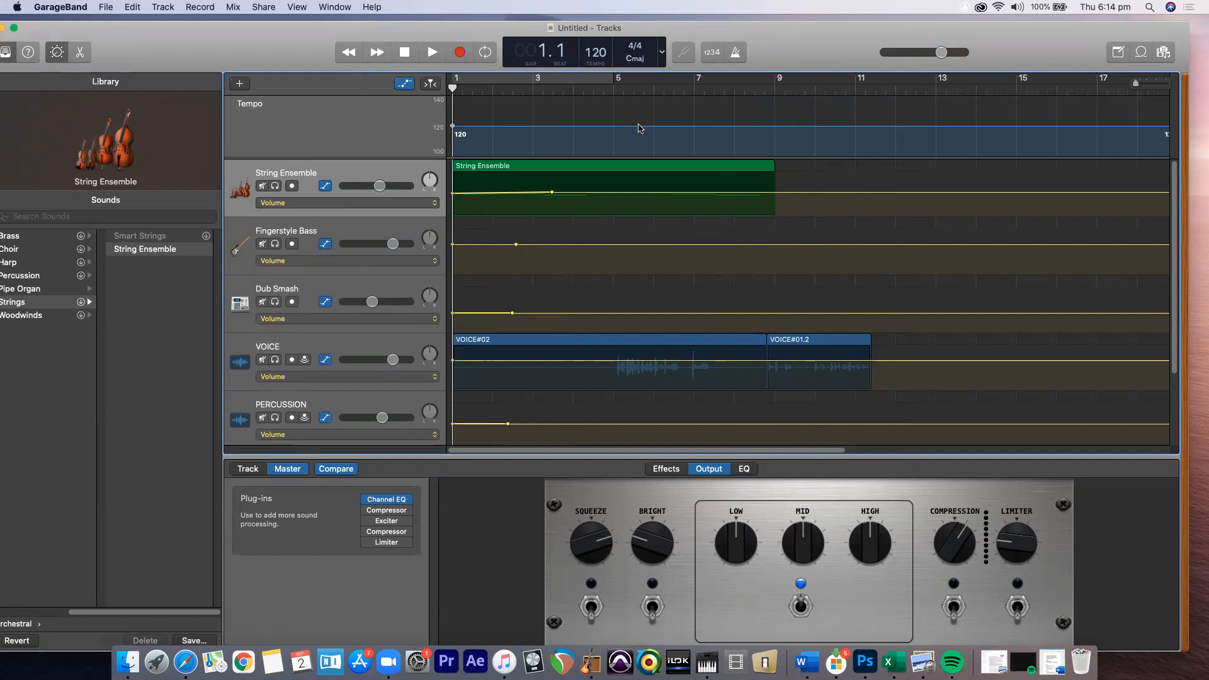
{"action": "left_click_drag", "start_coordinate": [637, 126], "coordinate": [635, 134]}
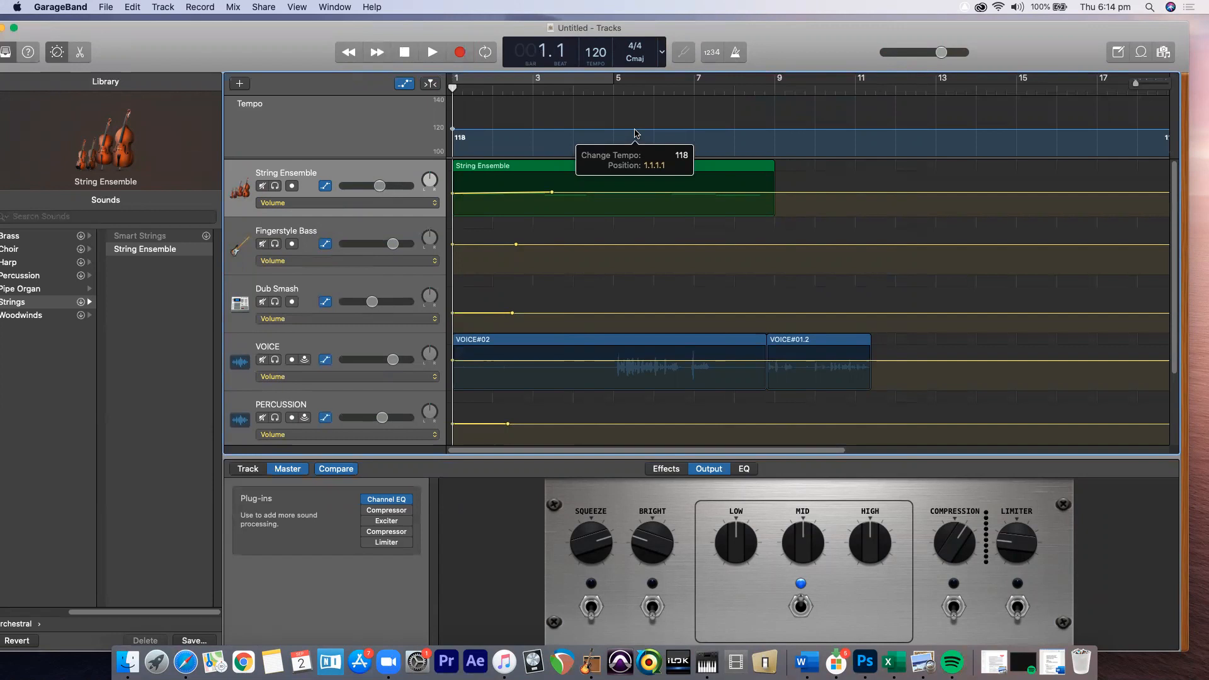
{"action": "left_click_drag", "start_coordinate": [635, 133], "coordinate": [648, 165]}
{"action": "mouse_move", "coordinate": [653, 147]}
{"action": "left_mouse_down"}
{"action": "mouse_move", "coordinate": [652, 202]}
{"action": "mouse_move", "coordinate": [646, 135]}
{"action": "mouse_move", "coordinate": [651, 161]}
{"action": "left_mouse_up"}
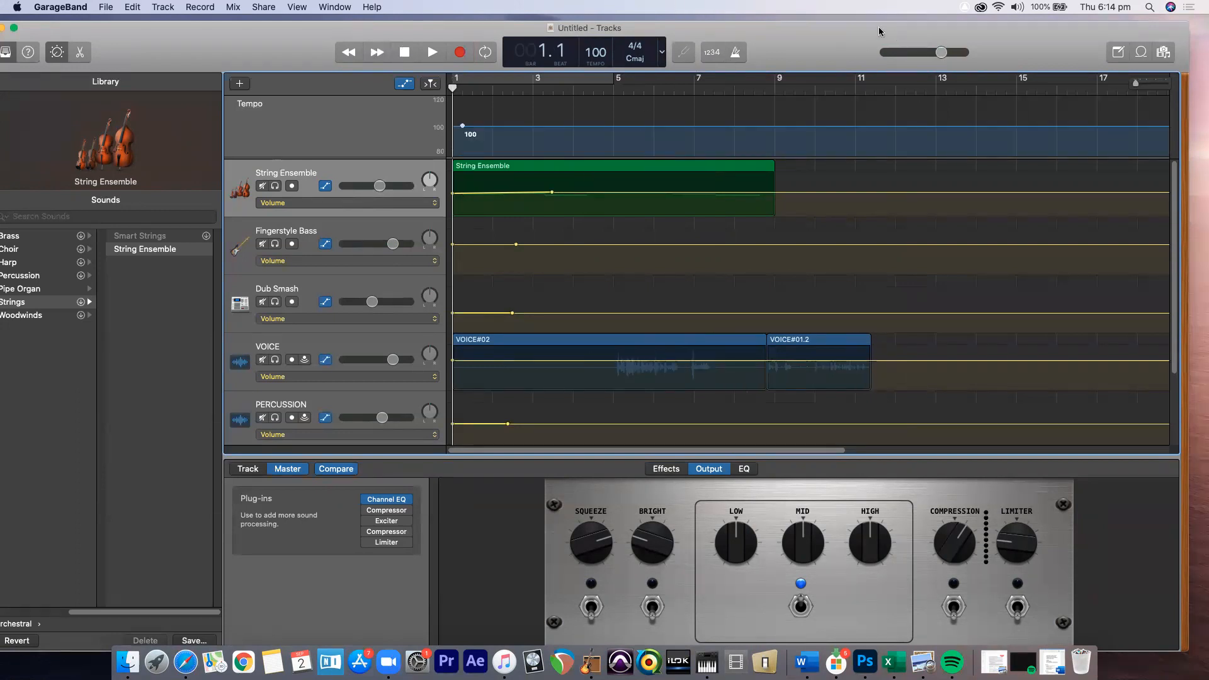
Step: Turn on the metronome and play the opening bars to hear the tempo
{"action": "left_click_drag", "start_coordinate": [827, 36], "coordinate": [848, 30]}
{"action": "left_click", "coordinate": [755, 46]}
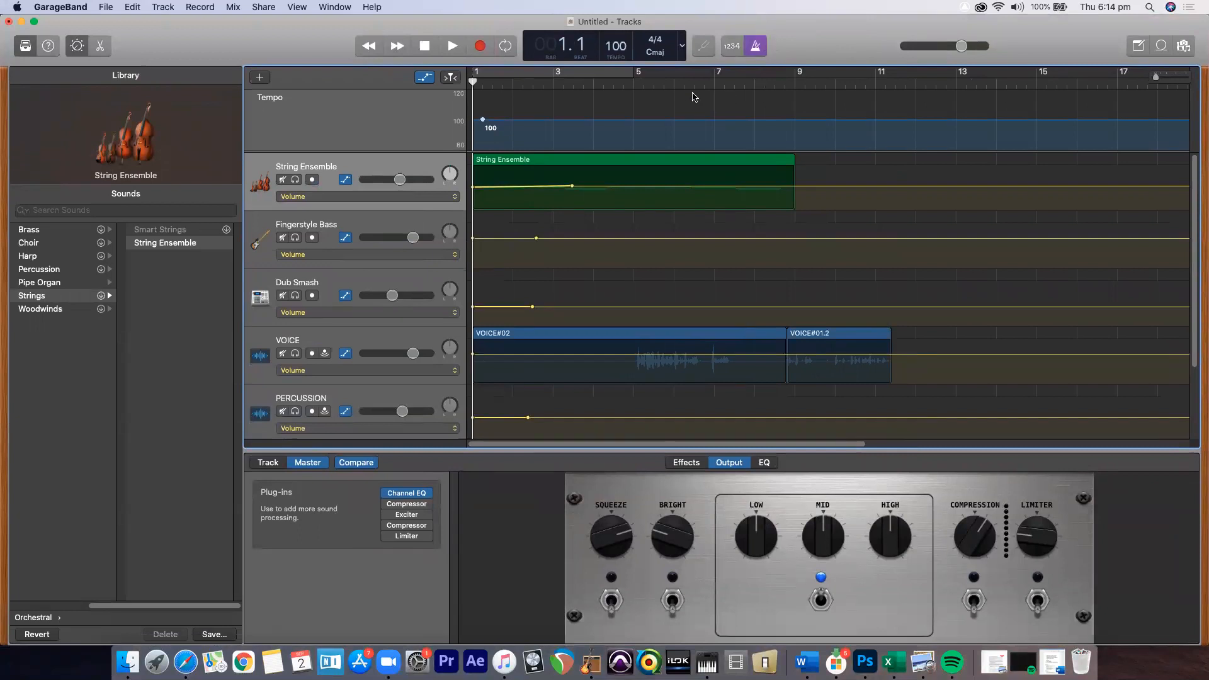
{"action": "key", "text": "space"}
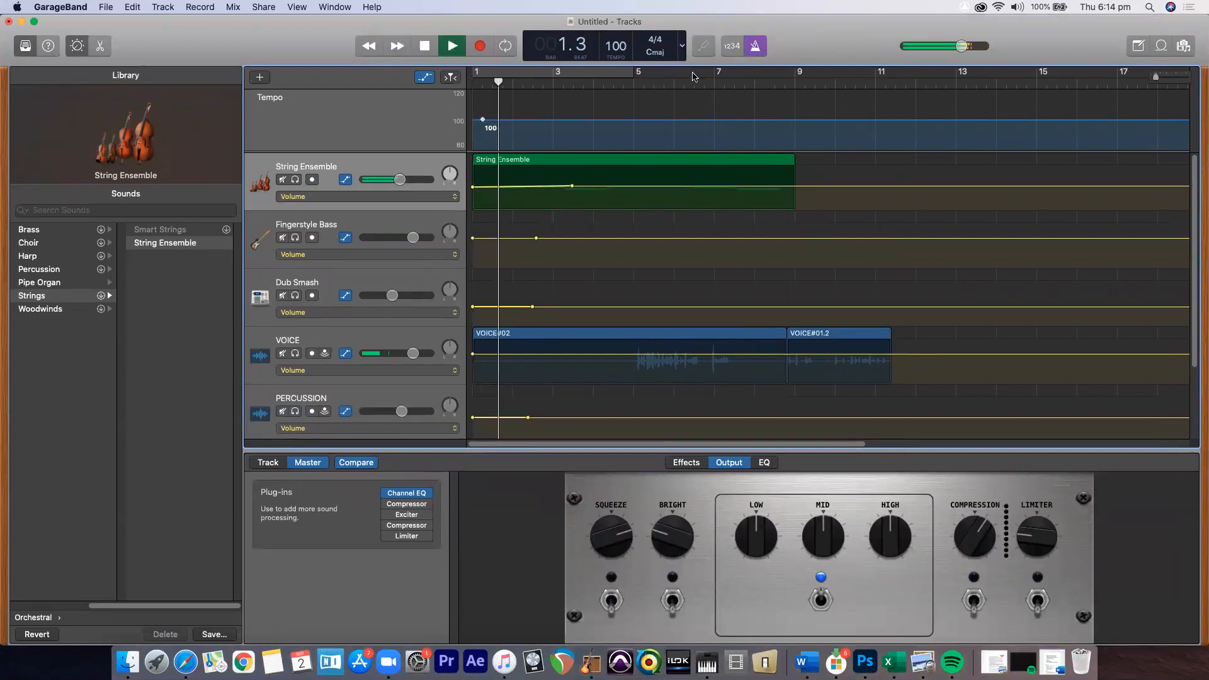
{"action": "key", "text": "space"}
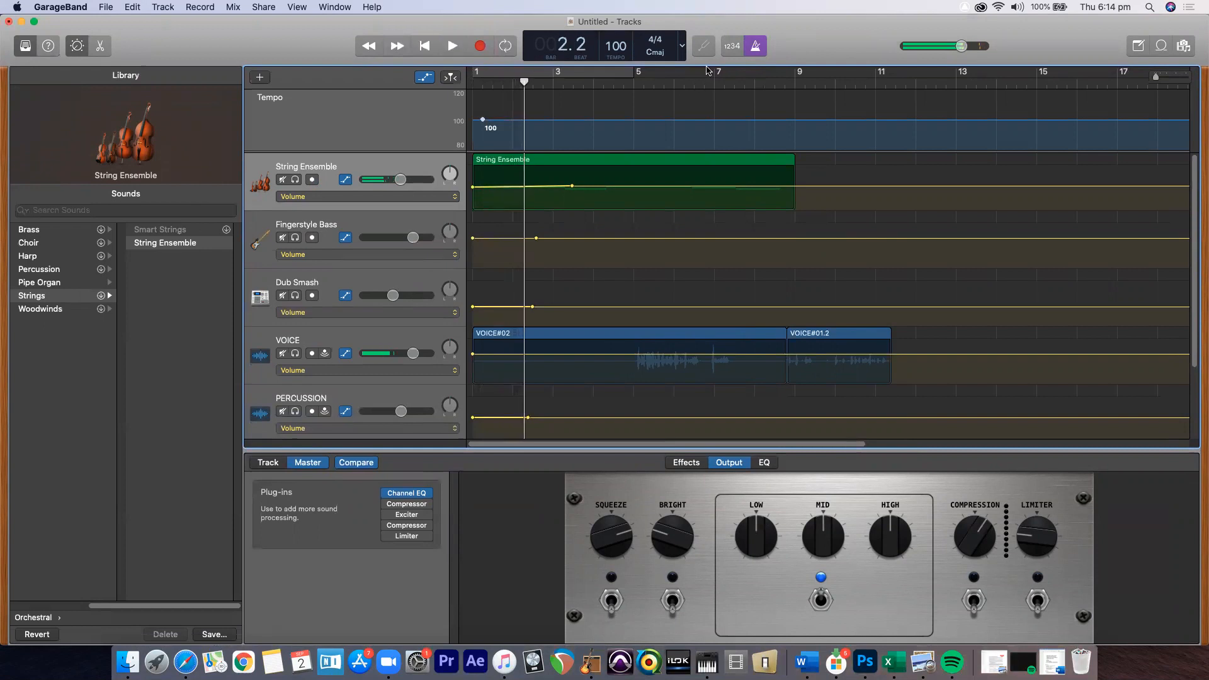
Step: Select the String Ensemble region and move the playhead to about bar 5
{"action": "left_click_drag", "start_coordinate": [799, 23], "coordinate": [798, 101]}
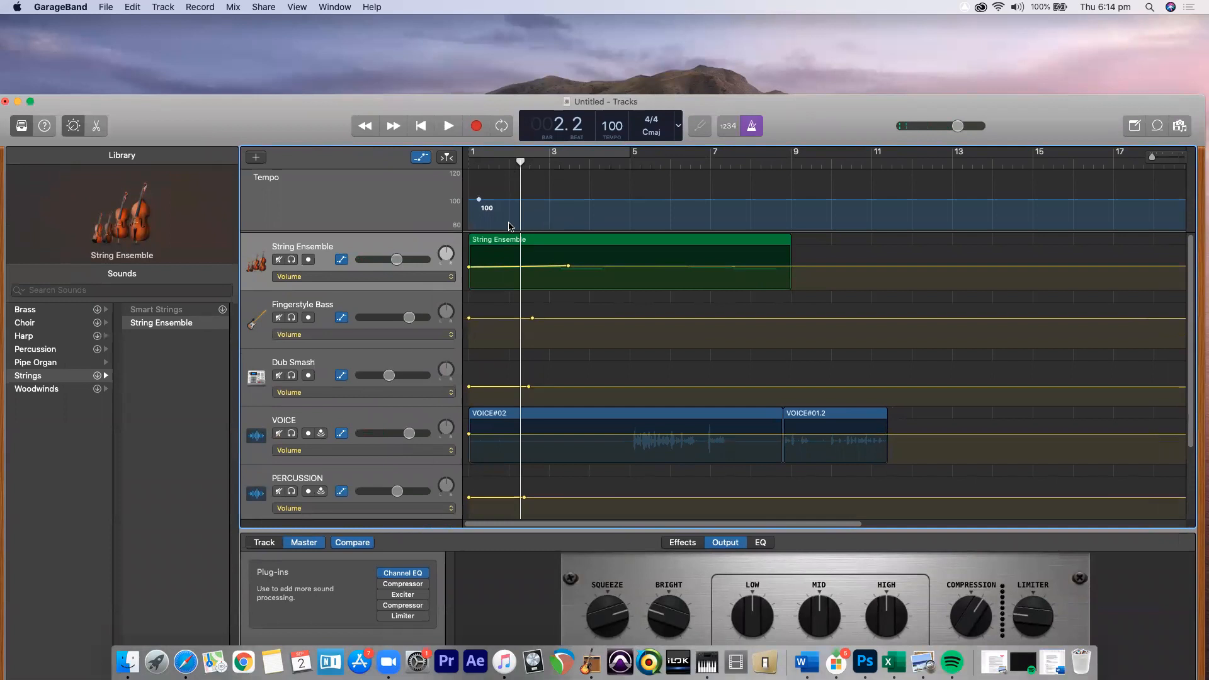
{"action": "left_click", "coordinate": [499, 242]}
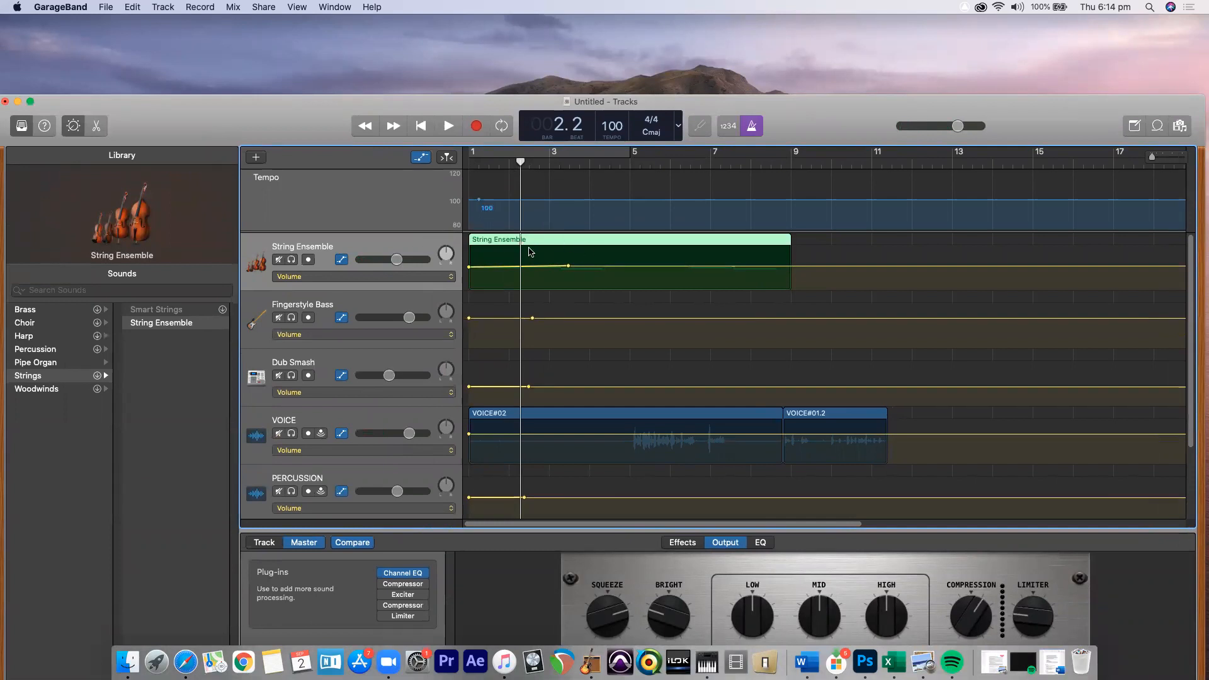
{"action": "left_click_drag", "start_coordinate": [520, 163], "coordinate": [650, 164]}
{"action": "mouse_move", "coordinate": [369, 105]}
{"action": "left_mouse_down"}
{"action": "mouse_move", "coordinate": [371, 83]}
{"action": "mouse_move", "coordinate": [387, 95]}
{"action": "left_mouse_up"}
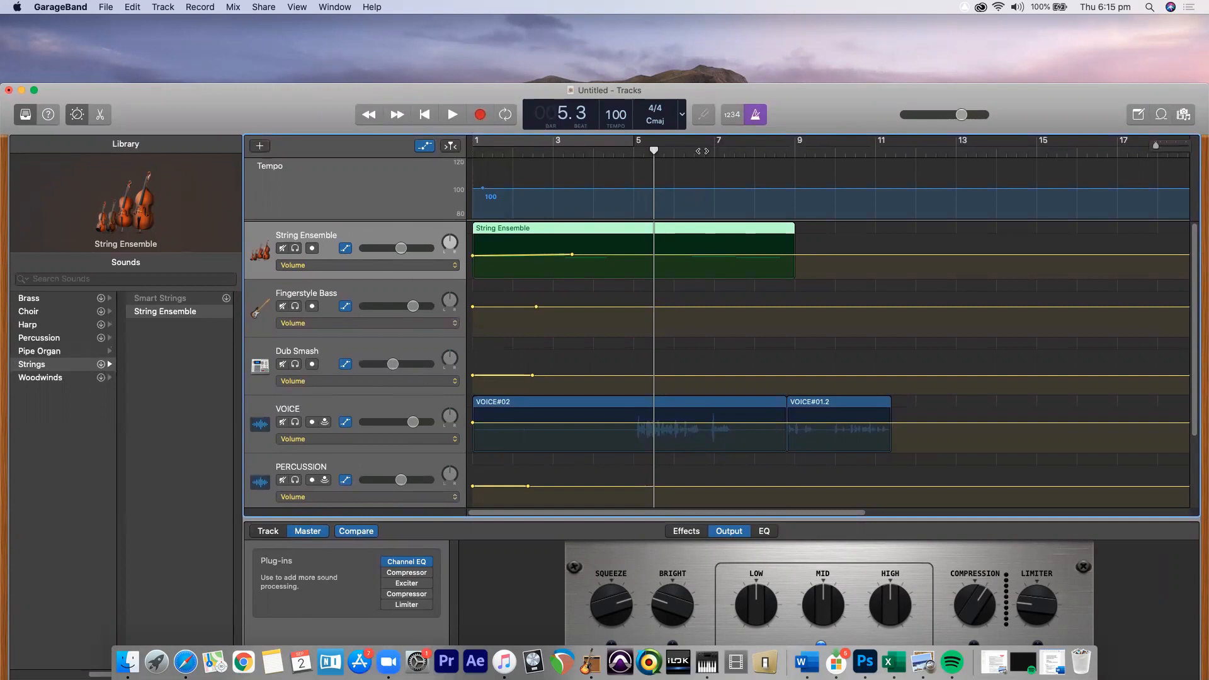
Step: Lower the tempo curve to 98 BPM and add tempo points near bars 3, 4.5, 6, 7.5 and 9
{"action": "left_click_drag", "start_coordinate": [666, 192], "coordinate": [621, 195]}
{"action": "left_click", "coordinate": [620, 195]}
{"action": "left_click", "coordinate": [563, 192]}
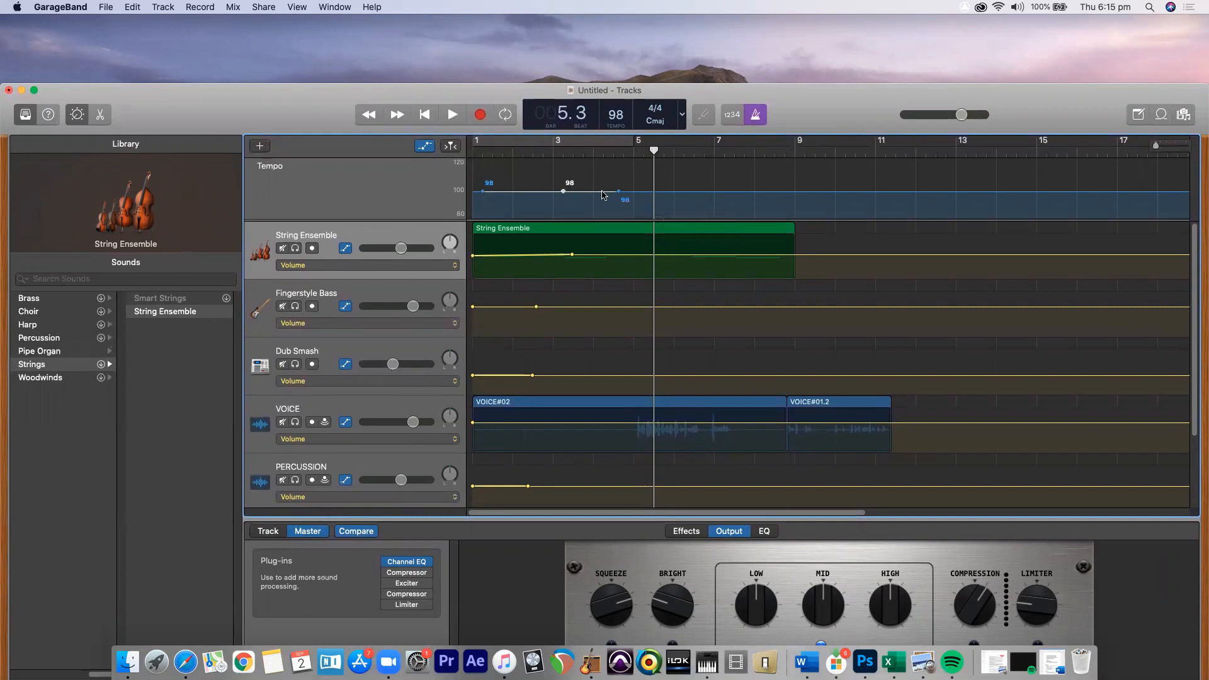
{"action": "left_click", "coordinate": [679, 192]}
{"action": "left_click", "coordinate": [739, 192]}
{"action": "left_click", "coordinate": [794, 191]}
Step: Try a tempo rise to 107 BPM near bar 7.5, and flatten the curve to about 98 BPM with an extra point near bar 8
{"action": "left_click_drag", "start_coordinate": [739, 191], "coordinate": [741, 180]}
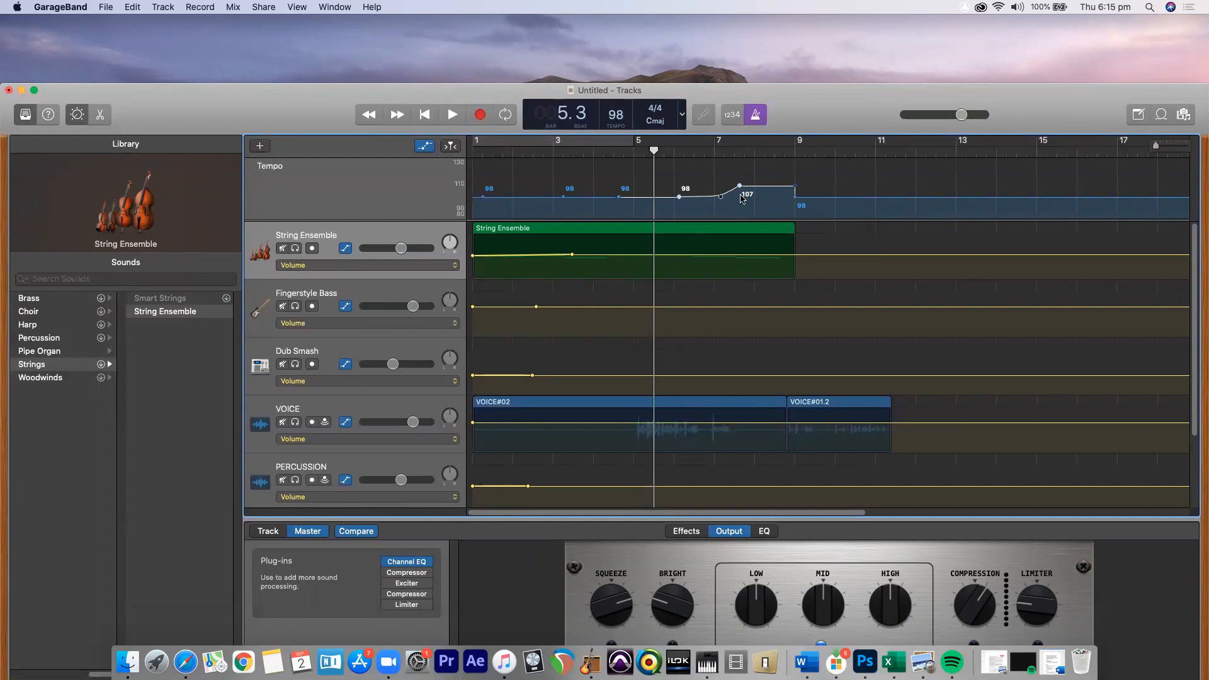
{"action": "left_click_drag", "start_coordinate": [739, 189], "coordinate": [728, 200]}
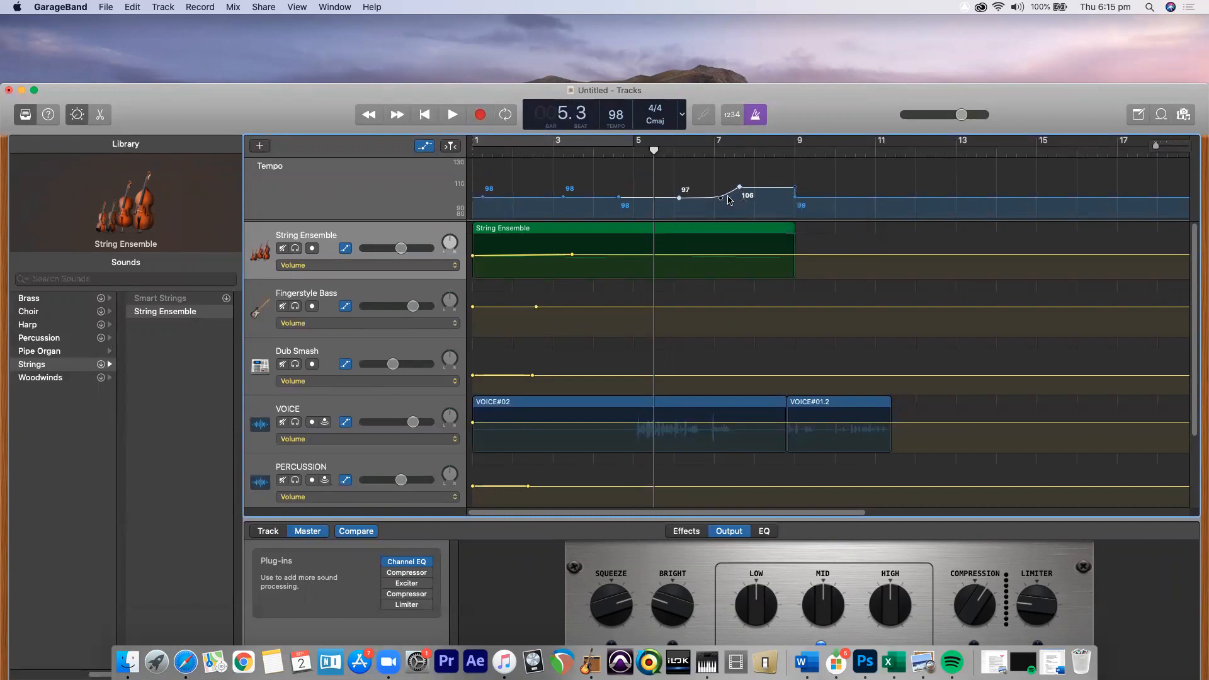
{"action": "left_click", "coordinate": [763, 188]}
{"action": "left_click_drag", "start_coordinate": [765, 193], "coordinate": [742, 200]}
{"action": "left_click", "coordinate": [679, 193]}
{"action": "left_click_drag", "start_coordinate": [679, 191], "coordinate": [679, 191]}
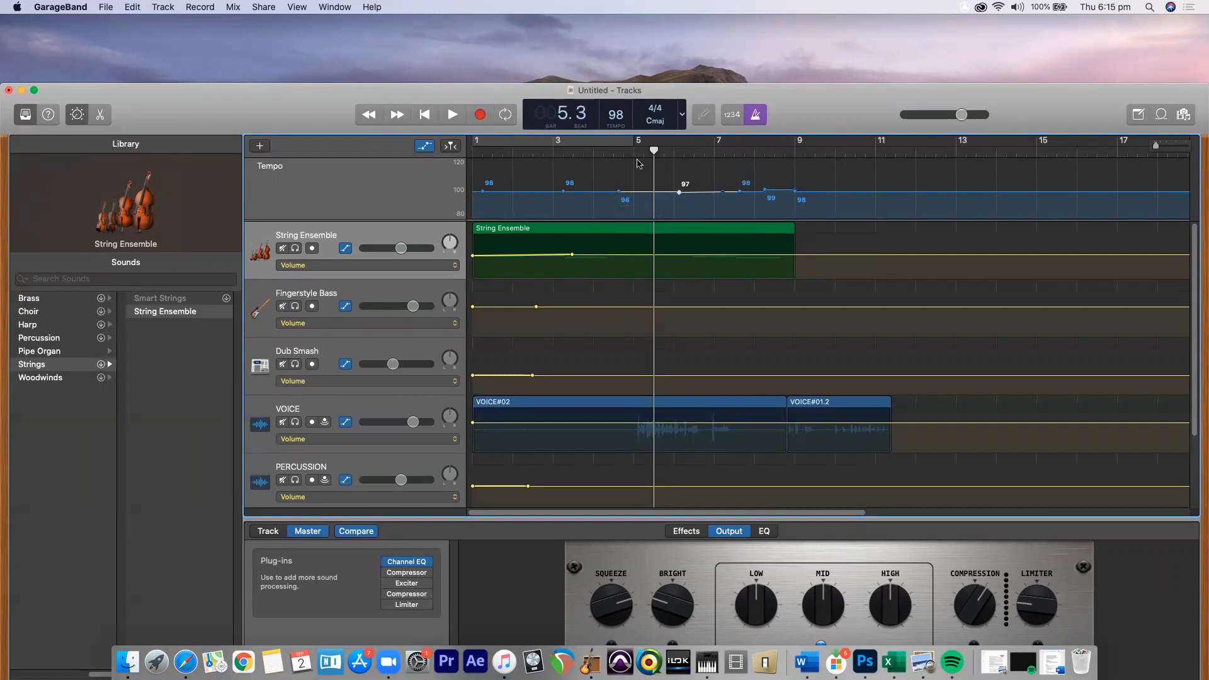
Step: Return to the project start and shape a curved volume fade-in on the String Ensemble track, rising from silence at bar 1 to about bar 2
{"action": "key", "text": "Return"}
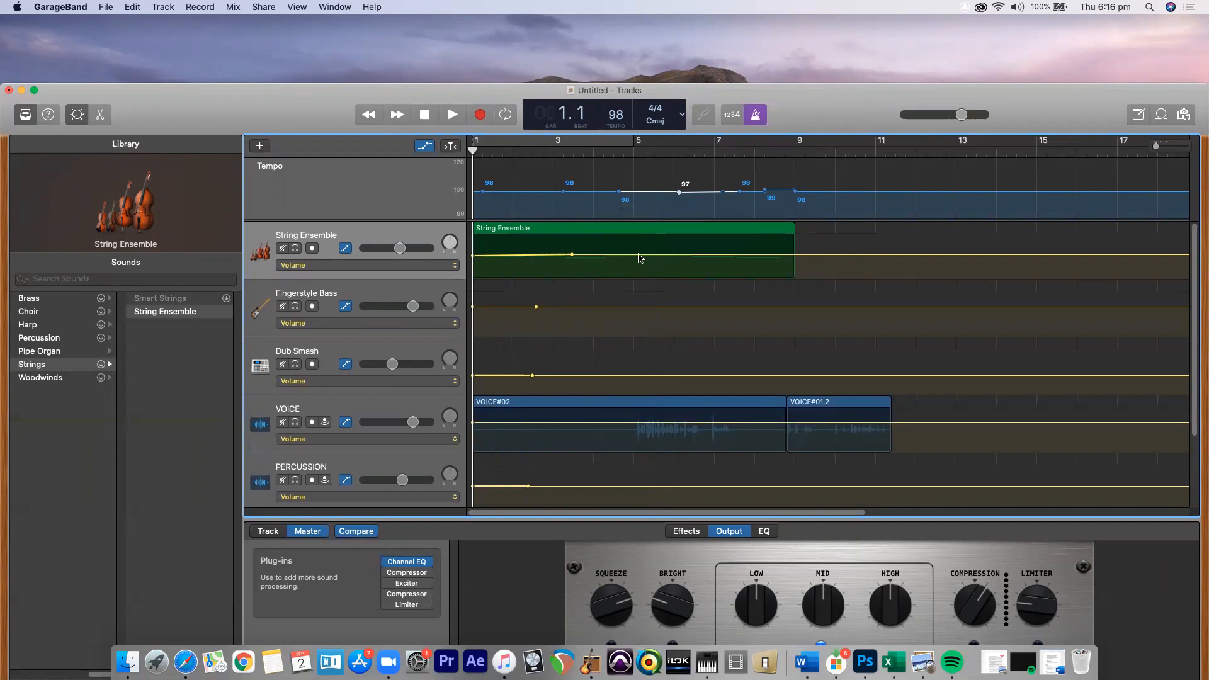
{"action": "left_click_drag", "start_coordinate": [474, 255], "coordinate": [473, 252]}
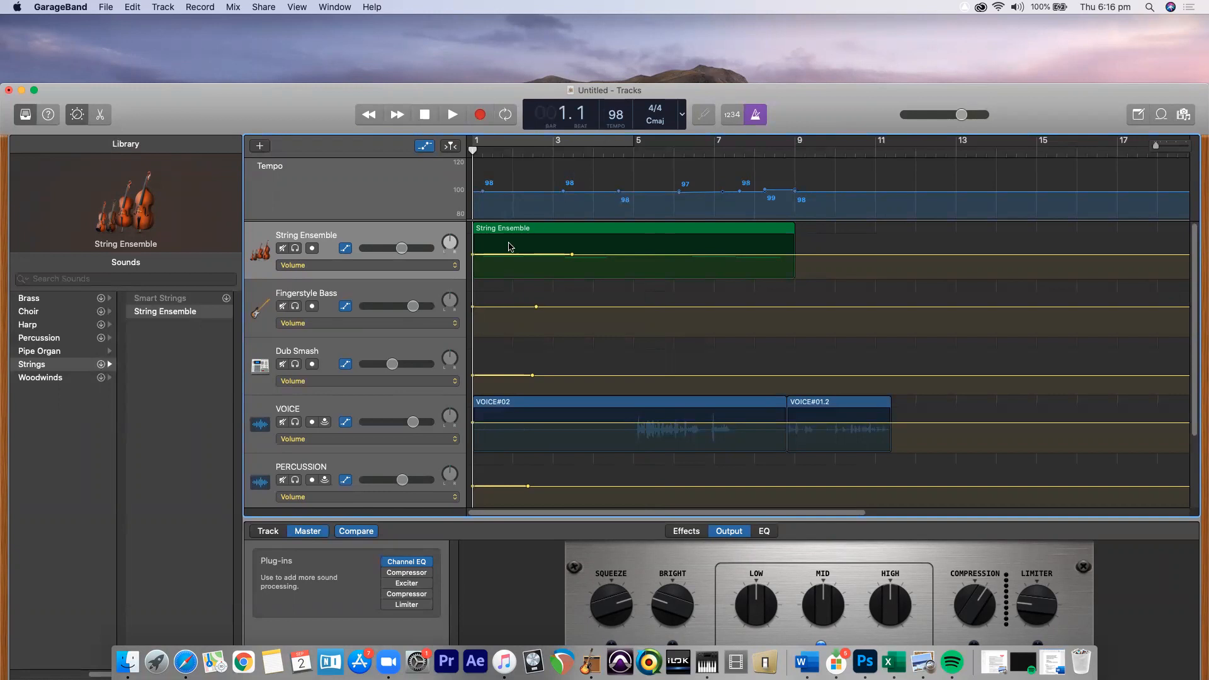
{"action": "left_click", "coordinate": [484, 255]}
{"action": "left_click", "coordinate": [487, 255]}
{"action": "mouse_move", "coordinate": [473, 255]}
{"action": "left_mouse_down"}
{"action": "mouse_move", "coordinate": [458, 293]}
{"action": "mouse_move", "coordinate": [486, 256]}
{"action": "mouse_move", "coordinate": [798, 255]}
{"action": "mouse_move", "coordinate": [488, 262]}
{"action": "left_mouse_up"}
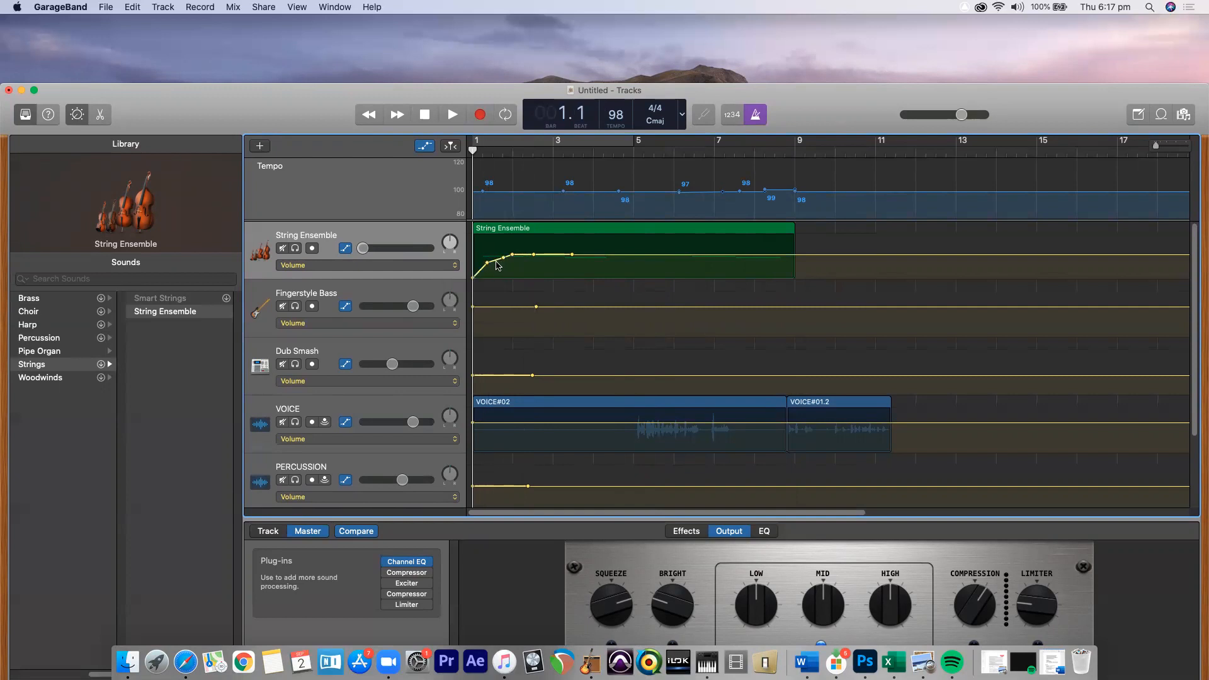
{"action": "left_click", "coordinate": [495, 258]}
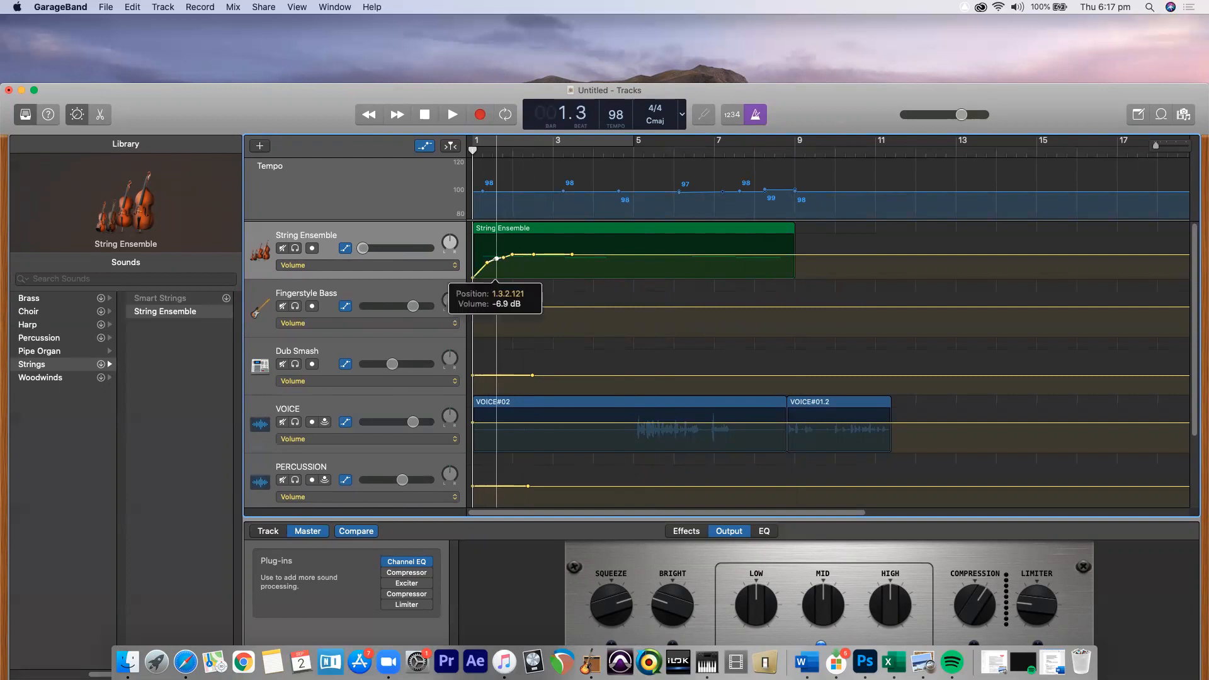
{"action": "left_click", "coordinate": [481, 265]}
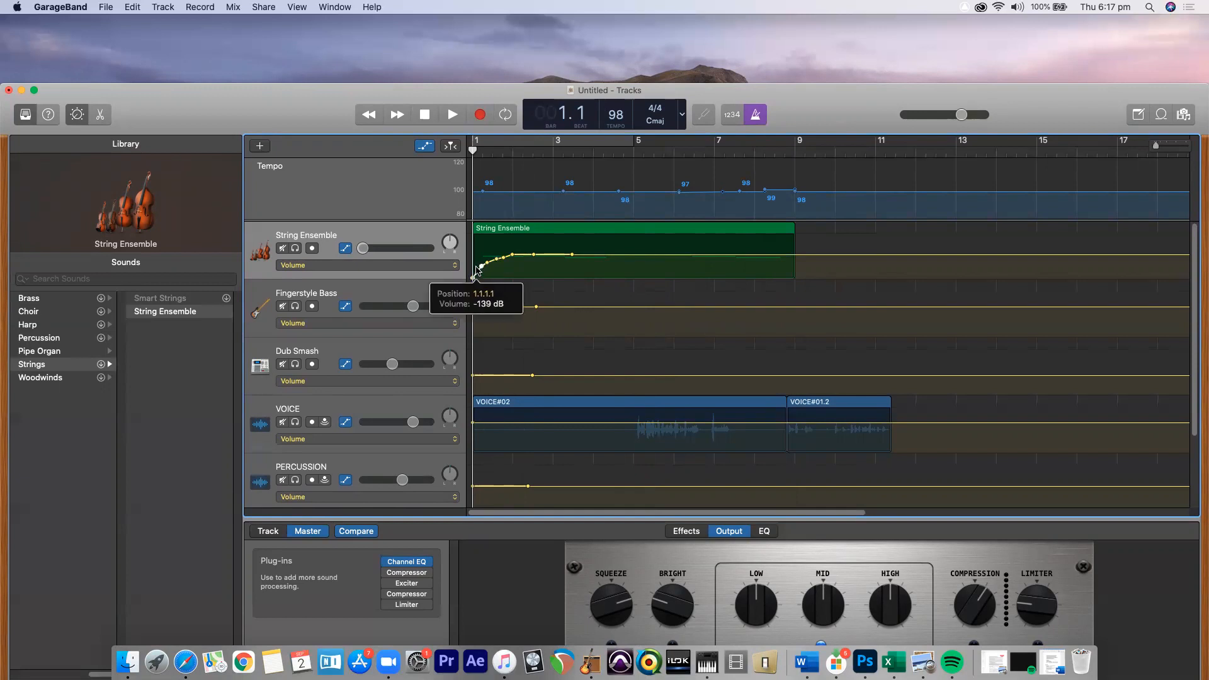
Step: Add volume points around bar 3 on the String Ensemble track to form a small peak at about -1.8 dB
{"action": "mouse_move", "coordinate": [549, 255]}
{"action": "left_mouse_down"}
{"action": "mouse_move", "coordinate": [513, 256]}
{"action": "mouse_move", "coordinate": [565, 253]}
{"action": "left_mouse_up"}
{"action": "left_click", "coordinate": [558, 252]}
{"action": "left_click", "coordinate": [543, 253]}
{"action": "left_click", "coordinate": [544, 255]}
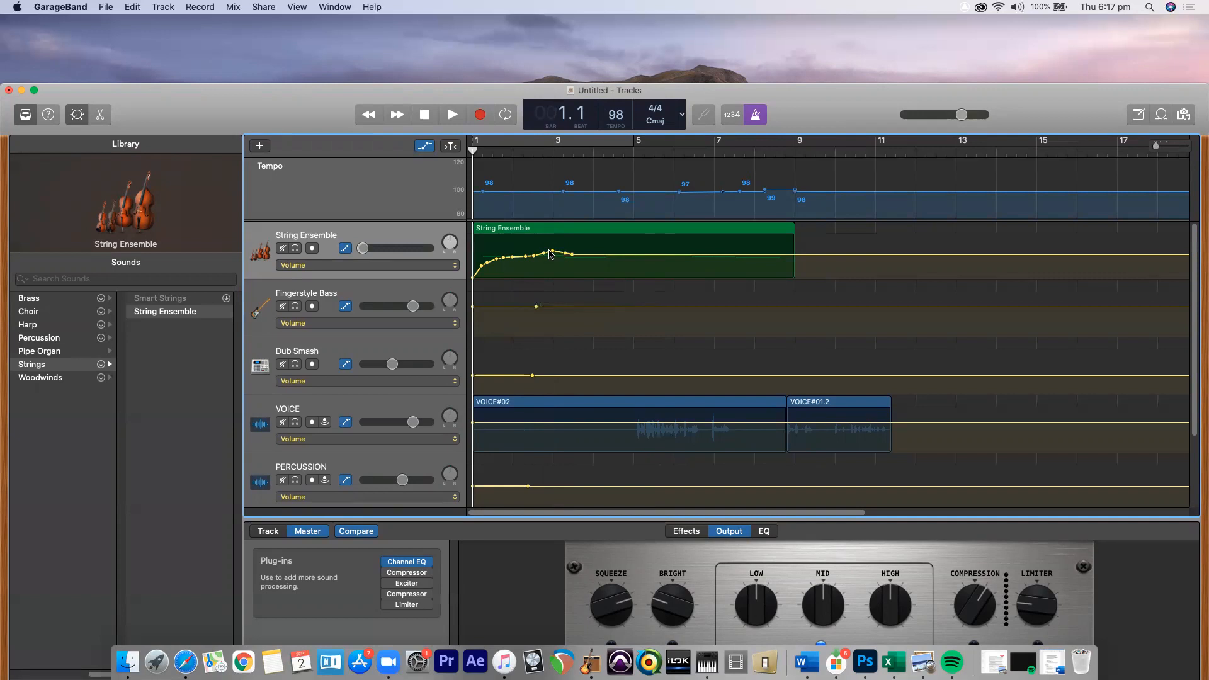
{"action": "left_click", "coordinate": [552, 252]}
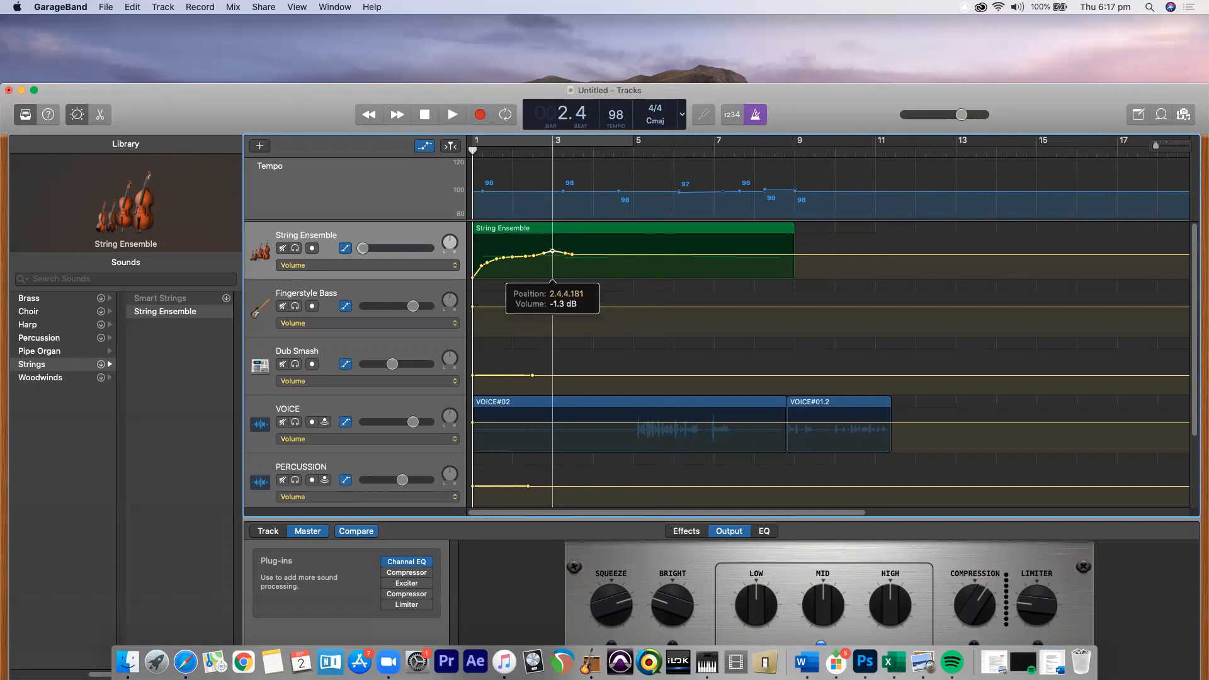
{"action": "left_click", "coordinate": [544, 255]}
{"action": "left_click", "coordinate": [566, 252]}
{"action": "left_click_drag", "start_coordinate": [561, 252], "coordinate": [562, 258]}
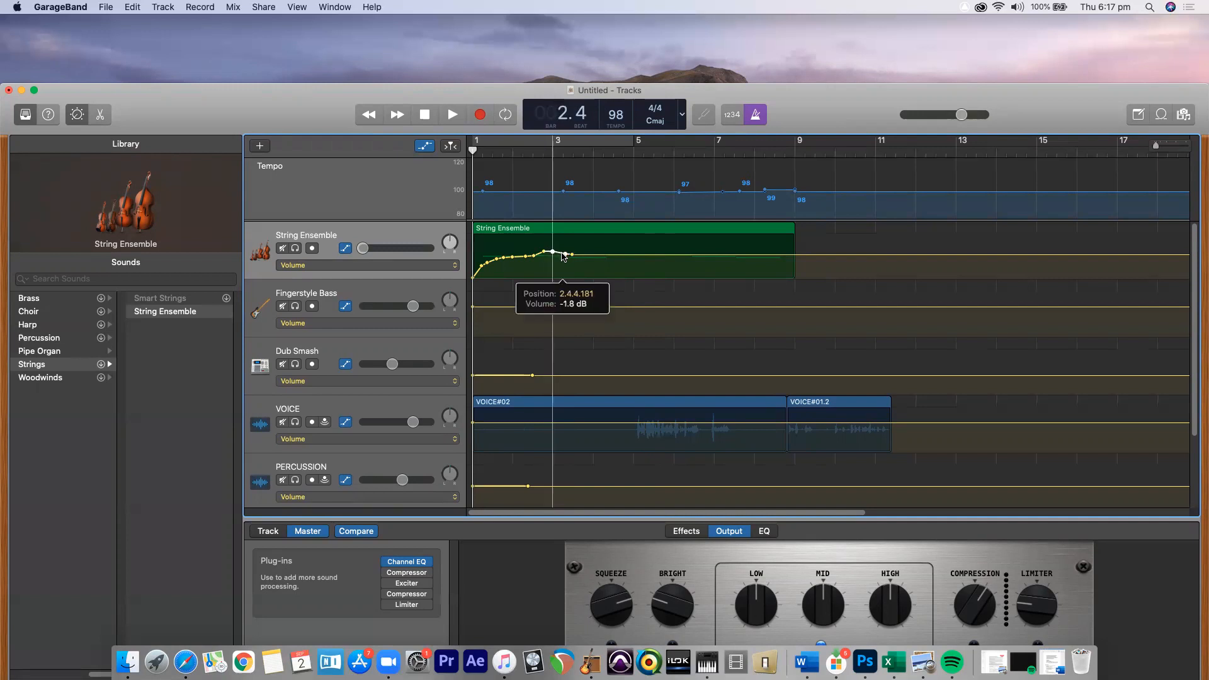
Step: Switch the String Ensemble automation to Pan and create a flat pan line at about +1
{"action": "left_click", "coordinate": [459, 268]}
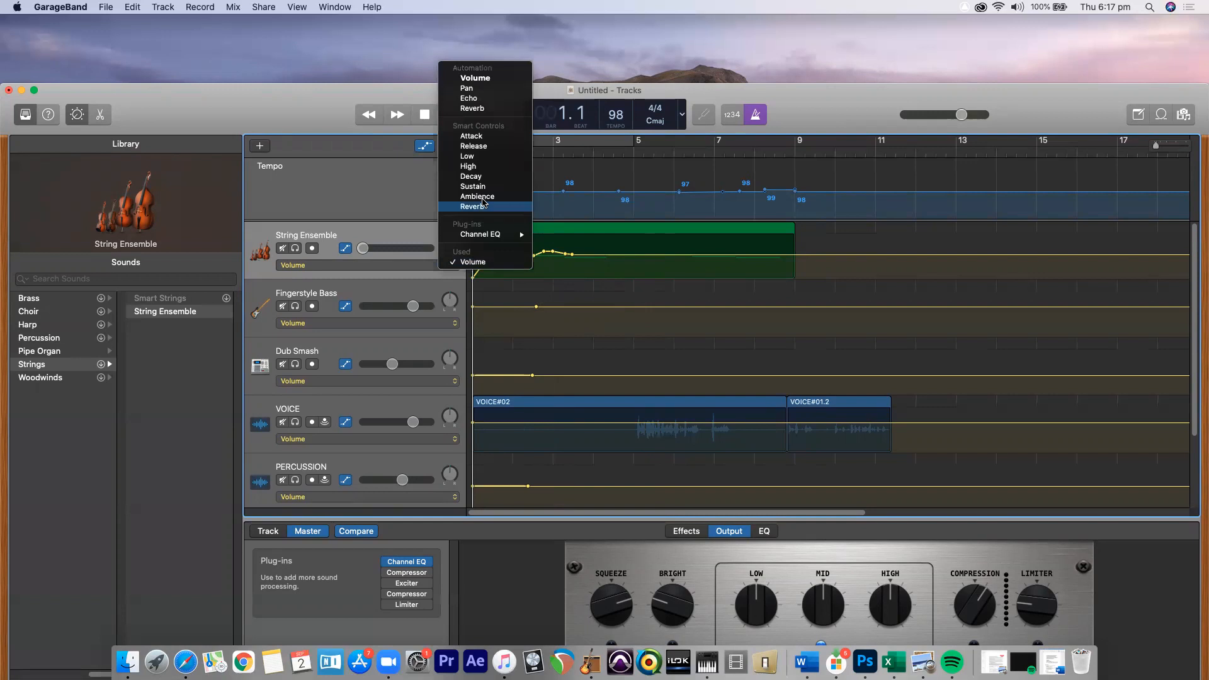
{"action": "key", "text": "Return"}
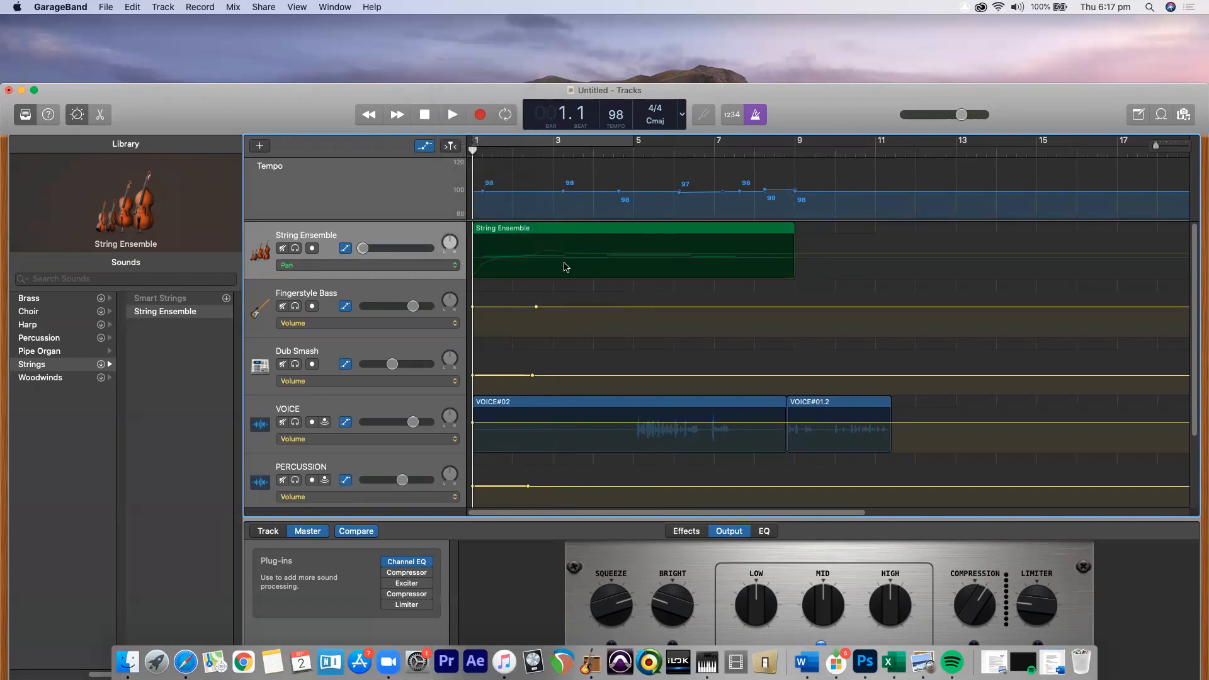
{"action": "mouse_move", "coordinate": [566, 260]}
{"action": "left_mouse_down"}
{"action": "mouse_move", "coordinate": [567, 240]}
{"action": "mouse_move", "coordinate": [569, 280]}
{"action": "mouse_move", "coordinate": [567, 234]}
{"action": "mouse_move", "coordinate": [565, 257]}
{"action": "left_mouse_up"}
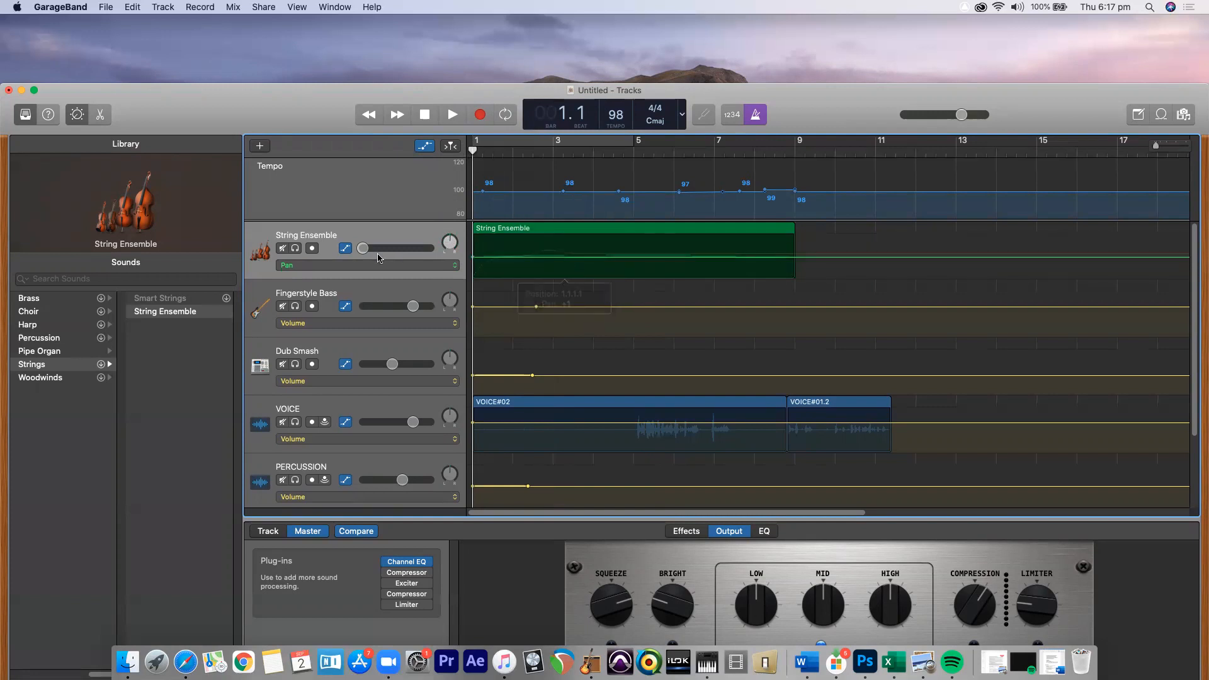
Step: Review the automation parameters available for the String Ensemble track, keeping Pan selected
{"action": "left_click", "coordinate": [347, 266]}
{"action": "mouse_move", "coordinate": [381, 227]}
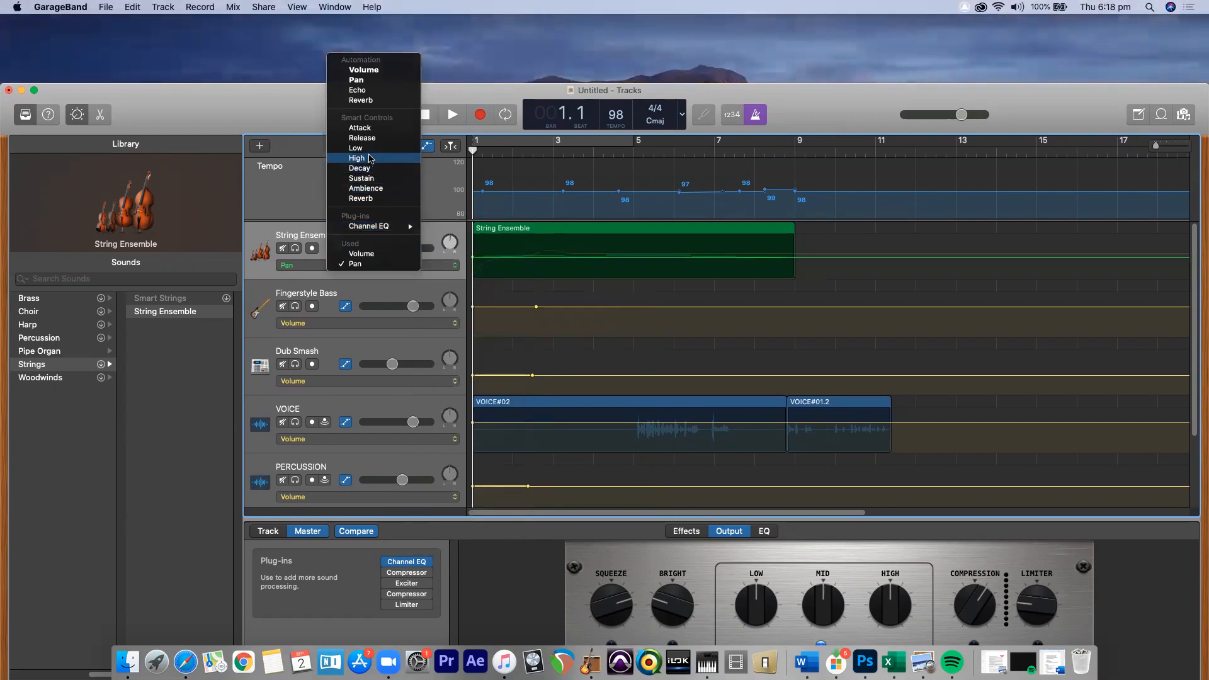
{"action": "left_click", "coordinate": [434, 101]}
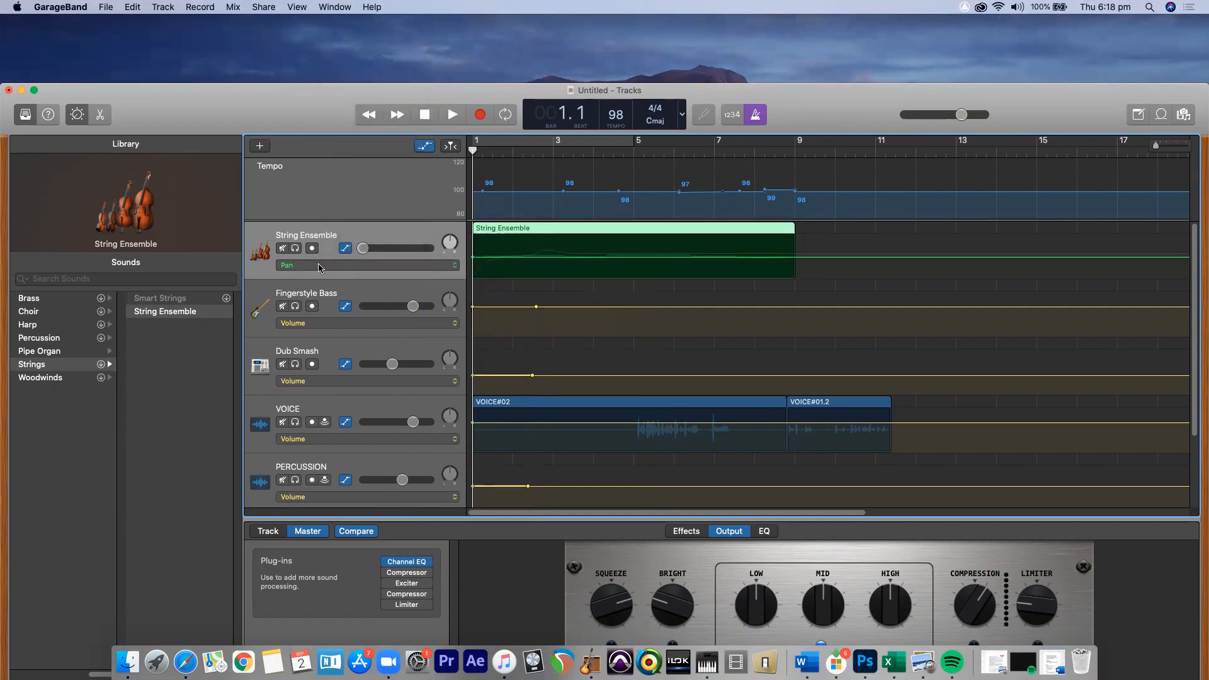
{"action": "left_click", "coordinate": [328, 267]}
{"action": "left_click", "coordinate": [384, 266]}
Step: Display the master effects, move the window up to reveal them fully, and look through the Master Echo presets
{"action": "left_click", "coordinate": [679, 531]}
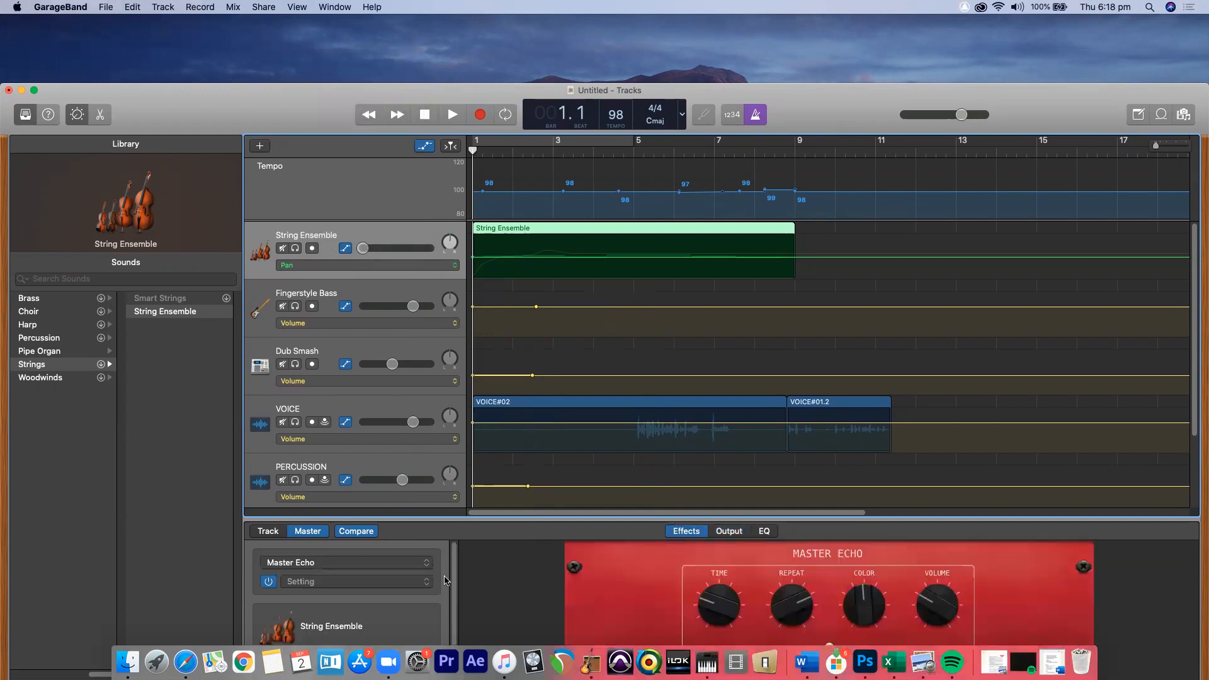
{"action": "left_click_drag", "start_coordinate": [299, 91], "coordinate": [301, 22]}
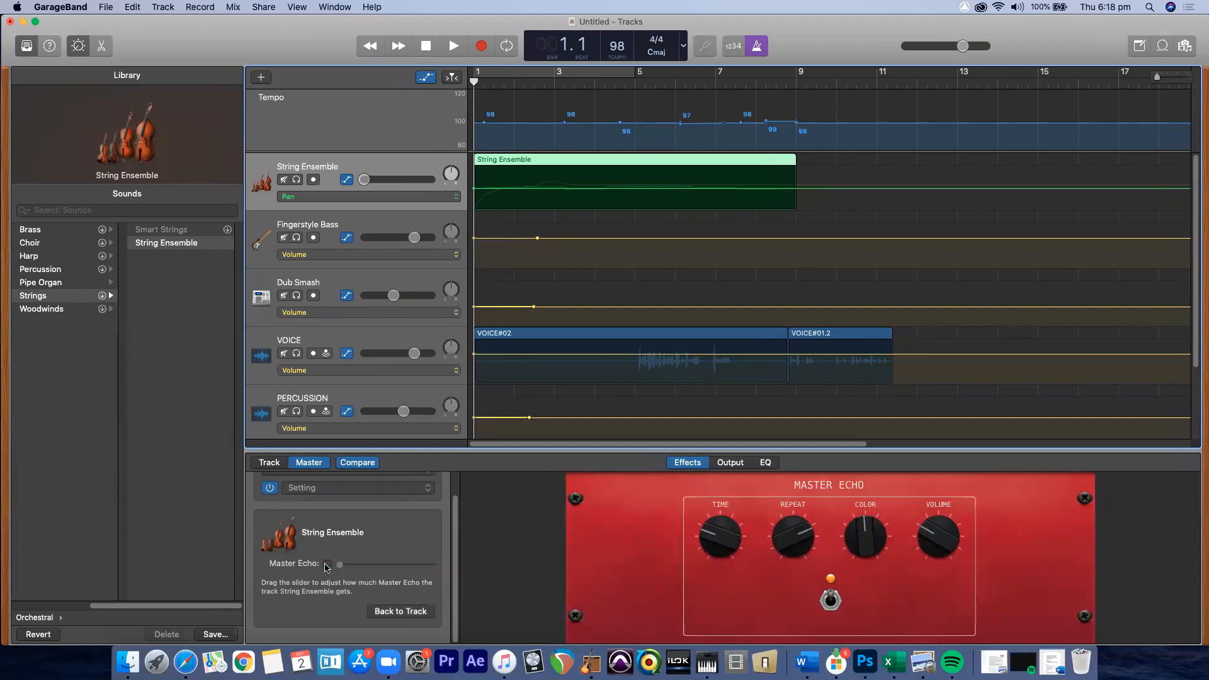
{"action": "left_click", "coordinate": [396, 488]}
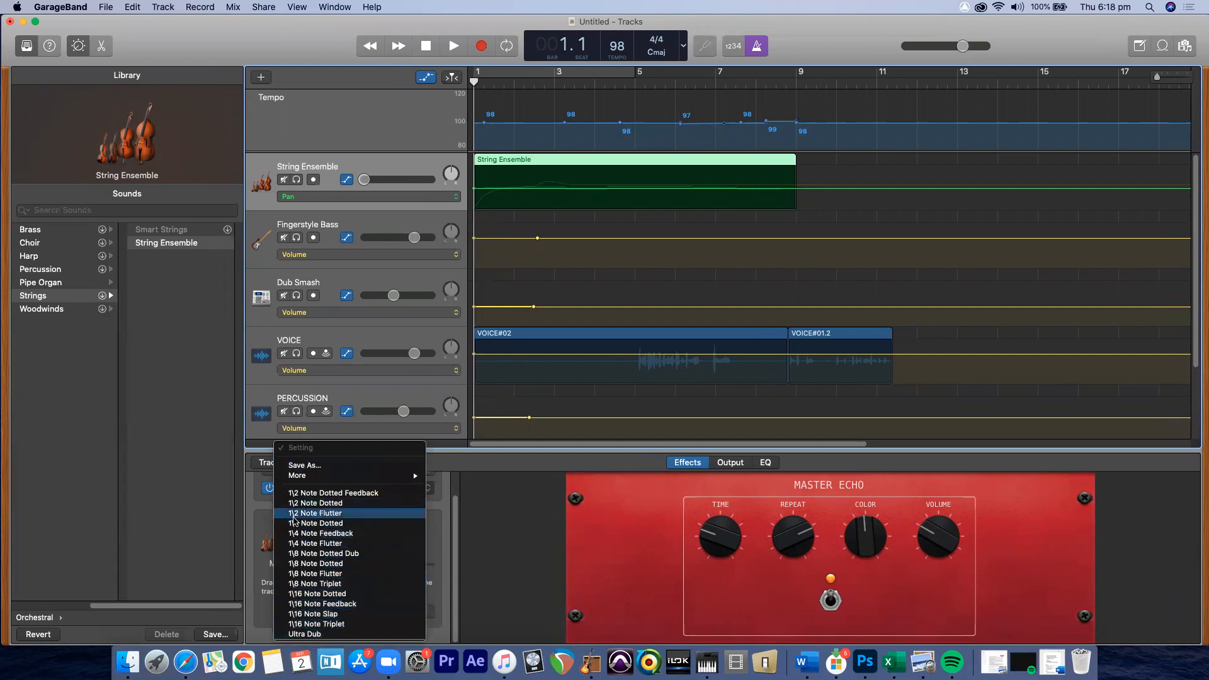
{"action": "left_click", "coordinate": [266, 509]}
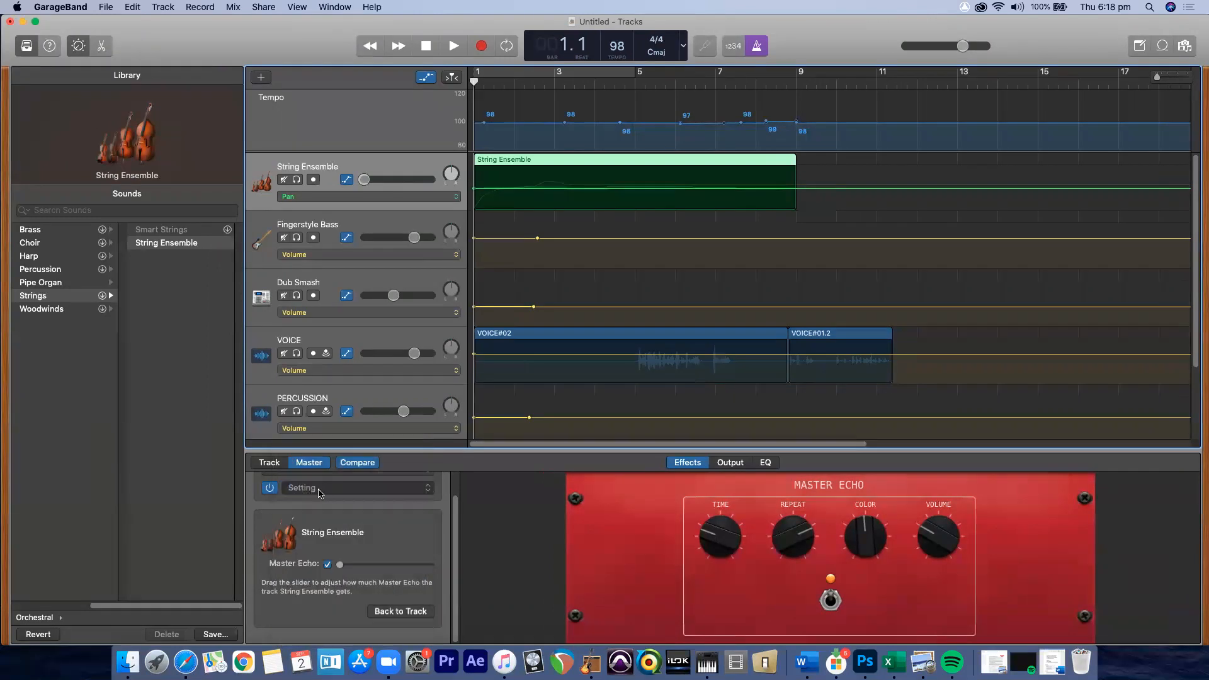
Step: Raise the Attack and Release of the String Ensemble track's sound and display its EQ
{"action": "left_click", "coordinate": [268, 464]}
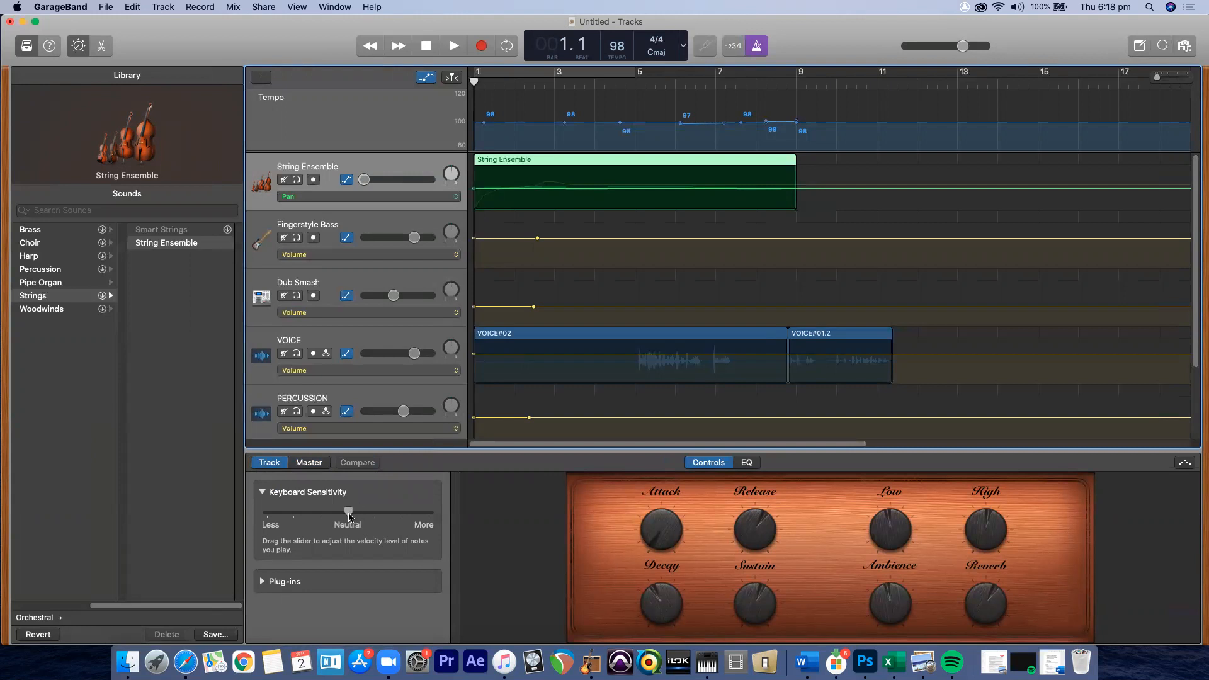
{"action": "left_click_drag", "start_coordinate": [662, 533], "coordinate": [653, 462]}
{"action": "left_click_drag", "start_coordinate": [756, 531], "coordinate": [740, 468]}
{"action": "left_click", "coordinate": [745, 463]}
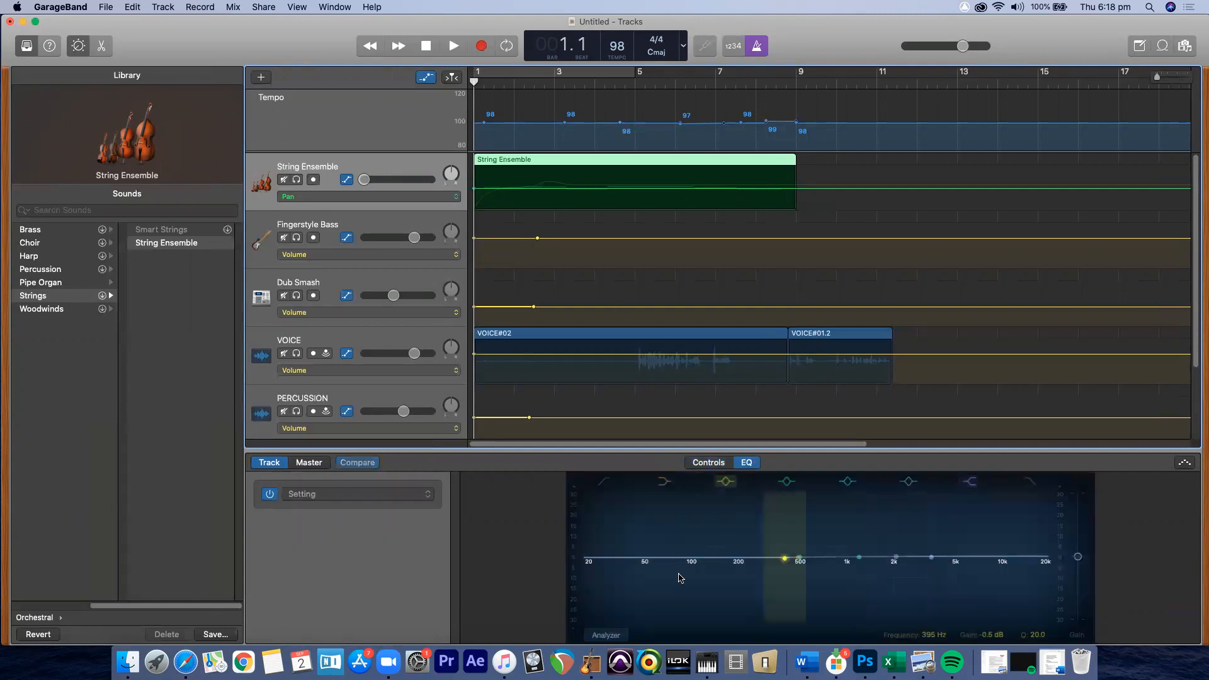
Step: Open the String Ensemble region in the editor, compare its Piano Roll and Score views, and close the editor
{"action": "key", "text": "e"}
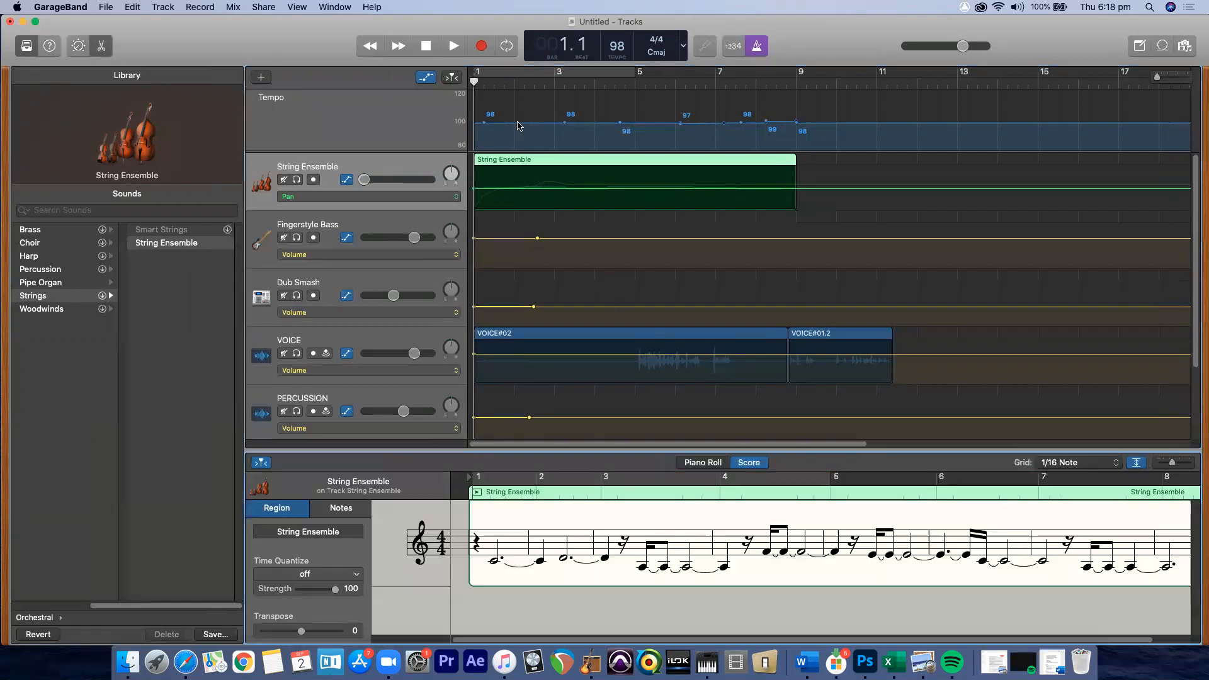
{"action": "left_click", "coordinate": [700, 464]}
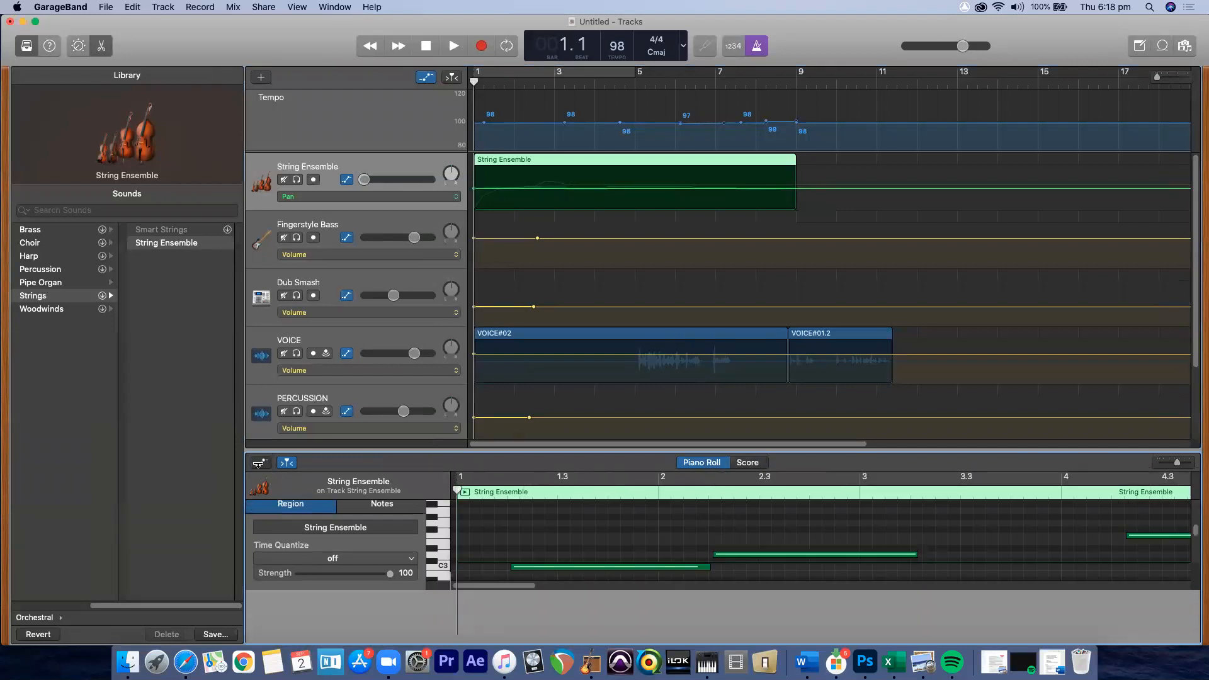
{"action": "left_click", "coordinate": [747, 462]}
{"action": "left_click", "coordinate": [693, 466]}
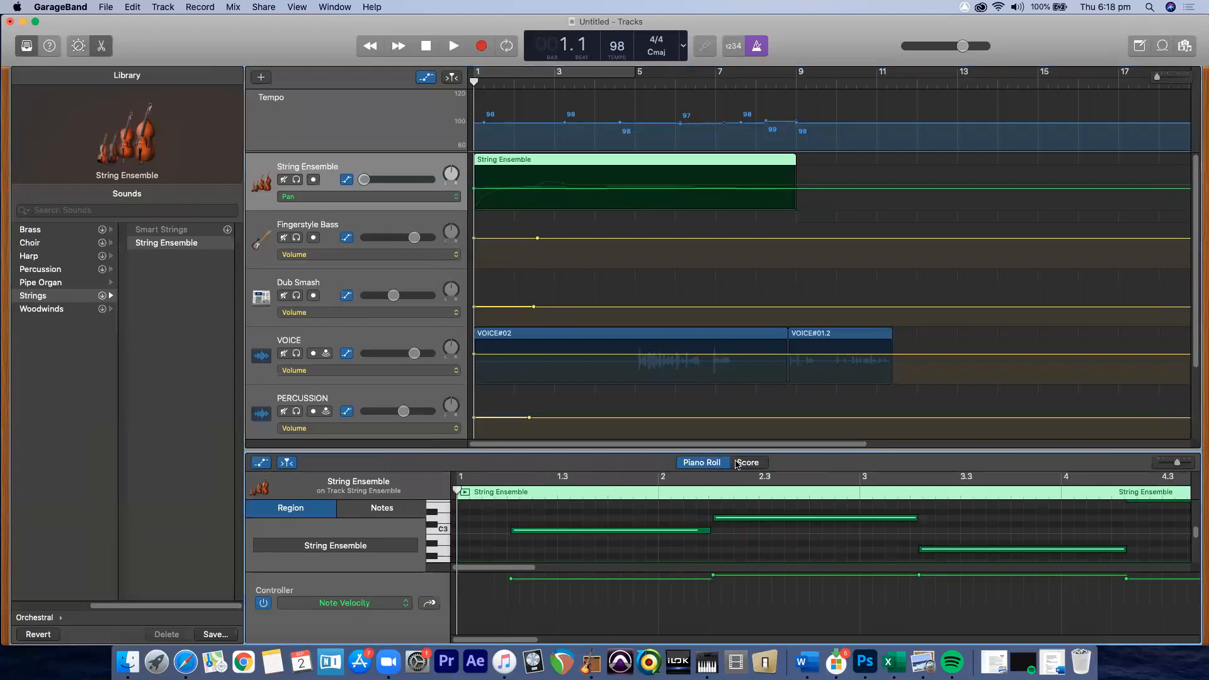
{"action": "key", "text": "n"}
{"action": "key", "text": "n"}
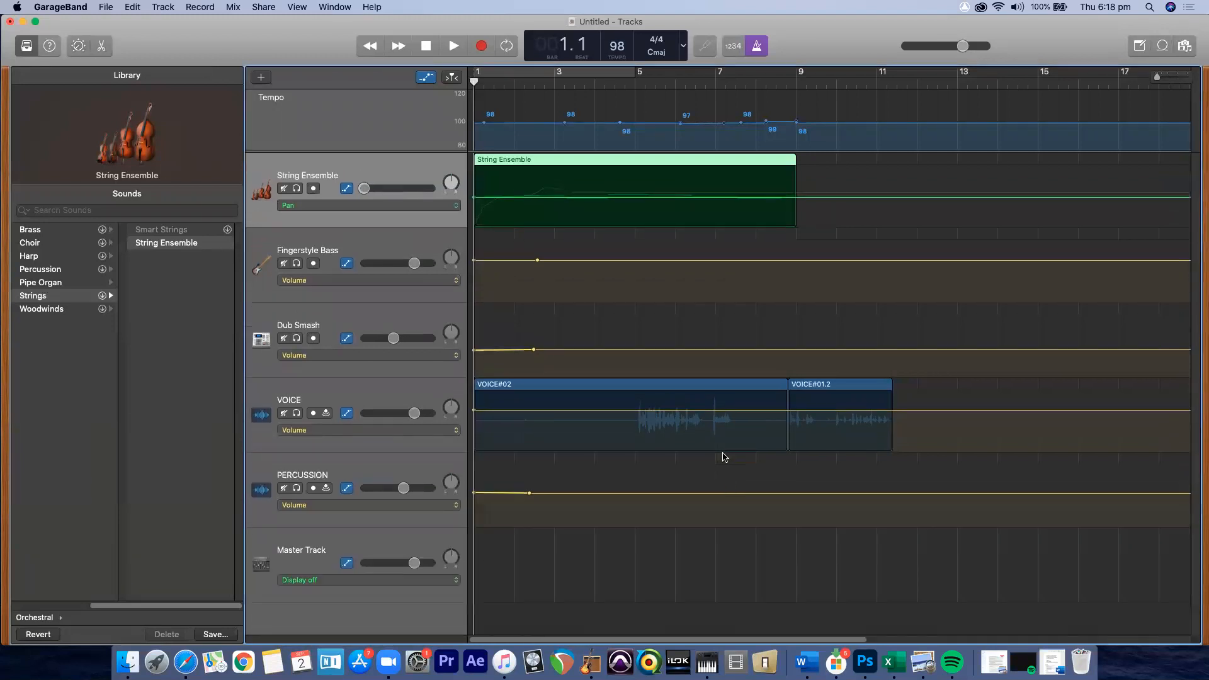
Step: Show the Smart Controls for the String Ensemble track with its sound controls displayed
{"action": "left_click", "coordinate": [262, 7]}
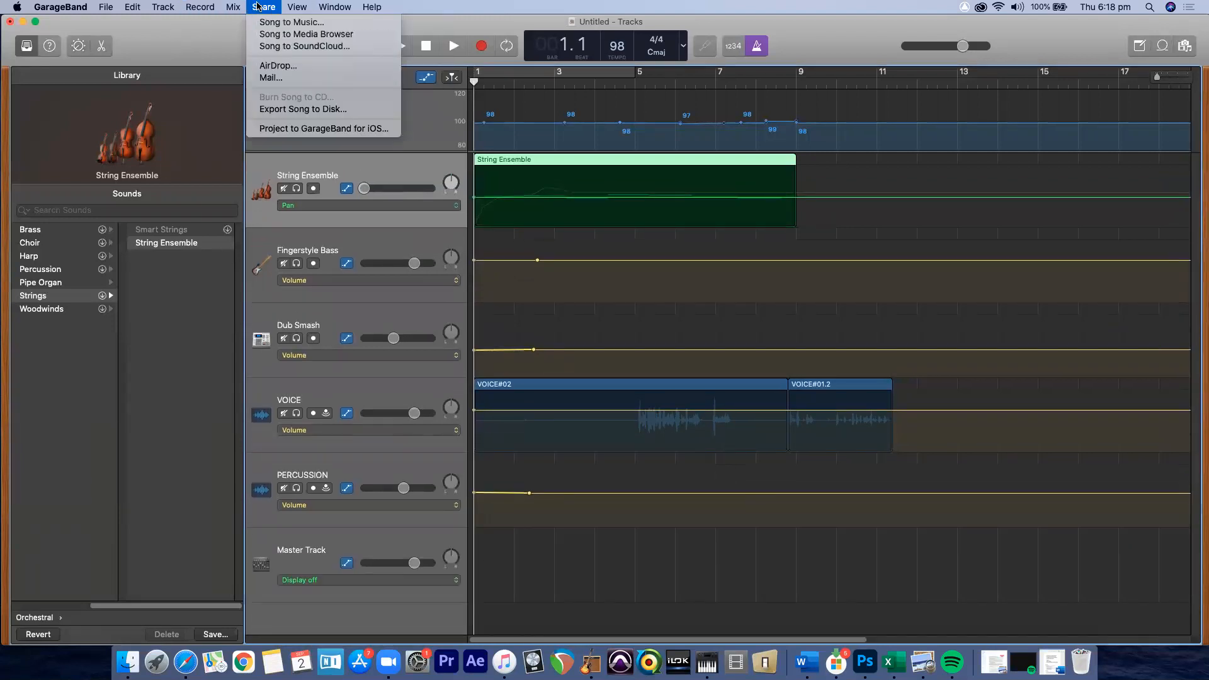
{"action": "mouse_move", "coordinate": [298, 5]}
{"action": "left_click", "coordinate": [327, 41]}
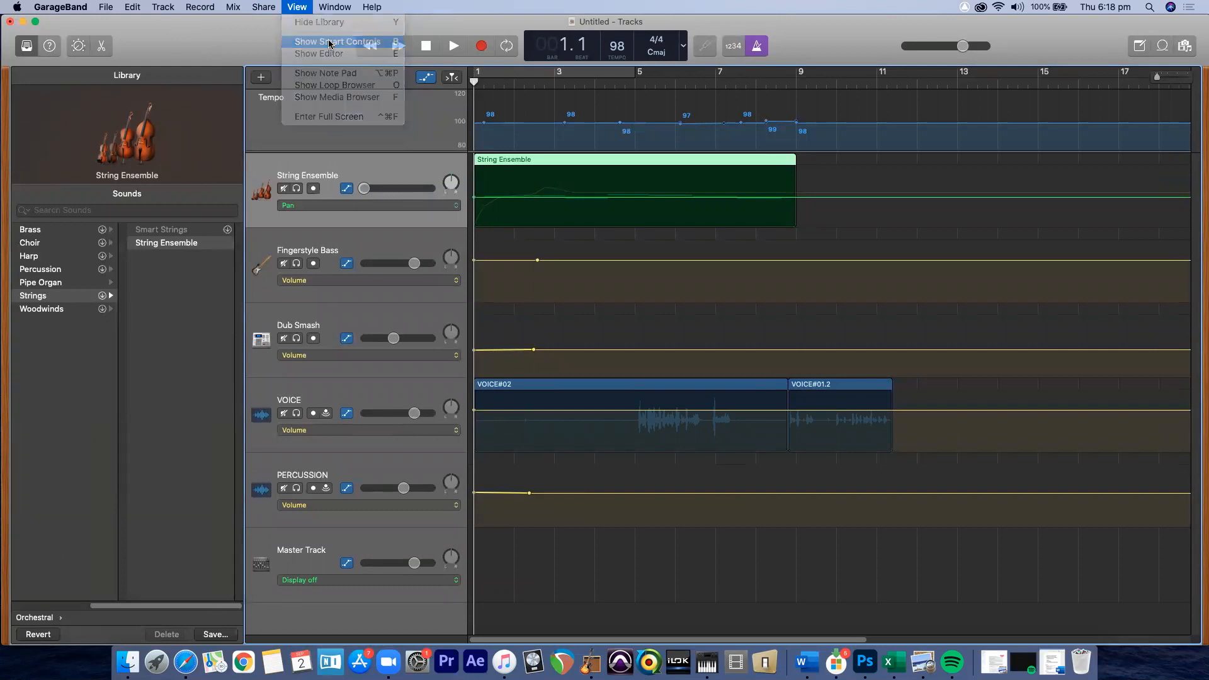
{"action": "left_click", "coordinate": [719, 466]}
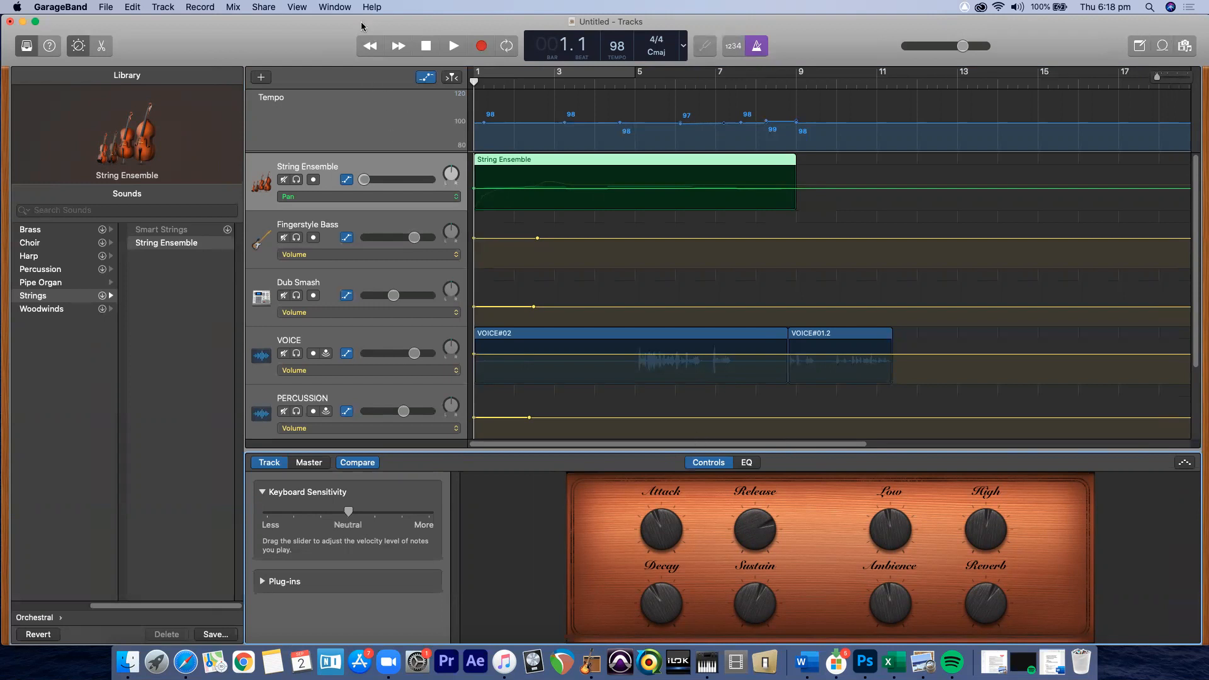
Step: Replace the Smart Controls with the editor, view the region as piano roll and score, and hide the editor
{"action": "left_click", "coordinate": [300, 8]}
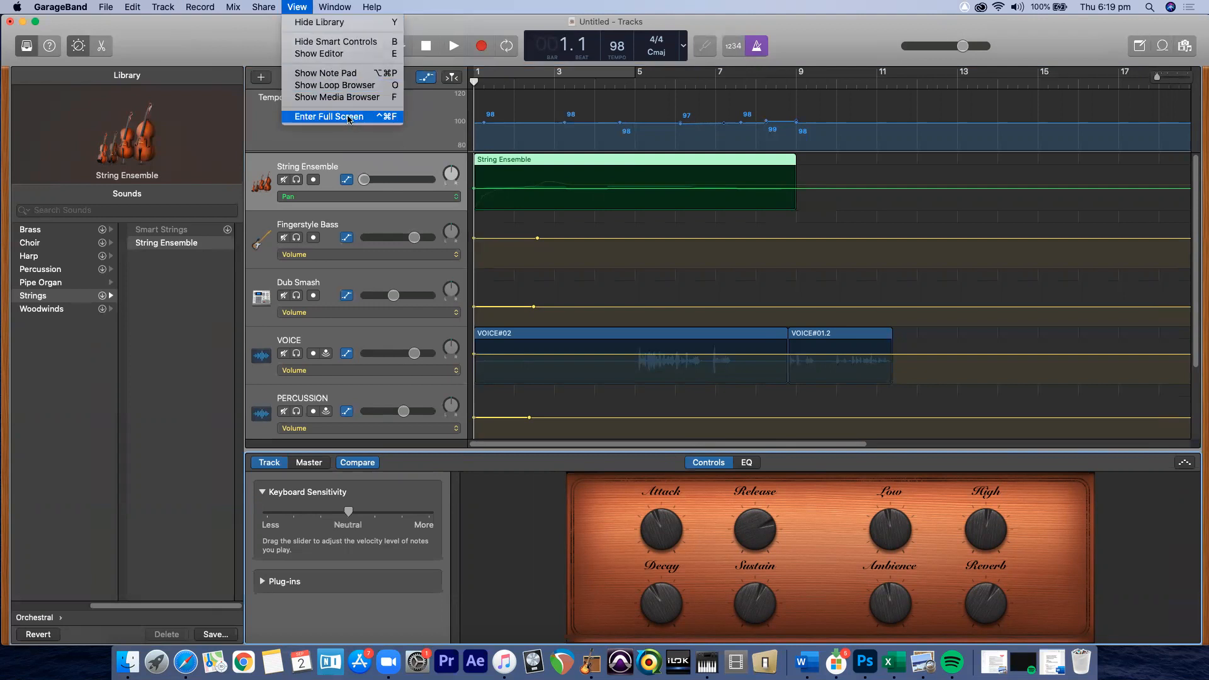
{"action": "left_click", "coordinate": [318, 59]}
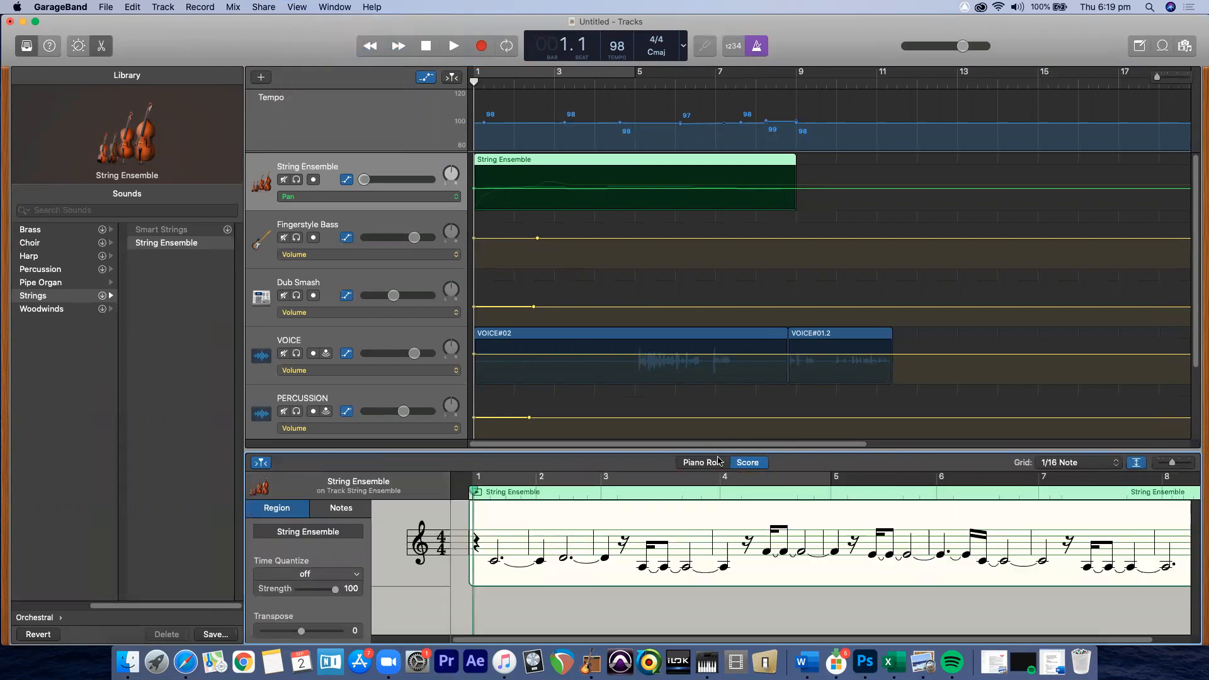
{"action": "left_click", "coordinate": [702, 462]}
{"action": "left_click", "coordinate": [743, 463]}
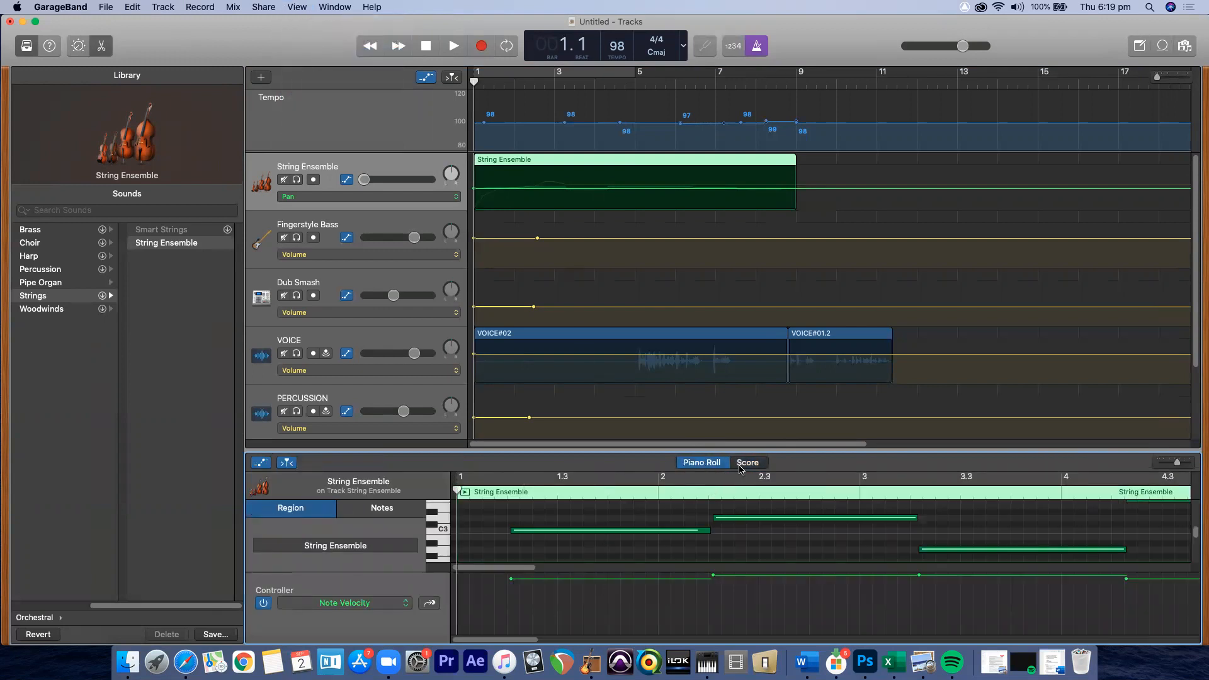
{"action": "left_click", "coordinate": [296, 7]}
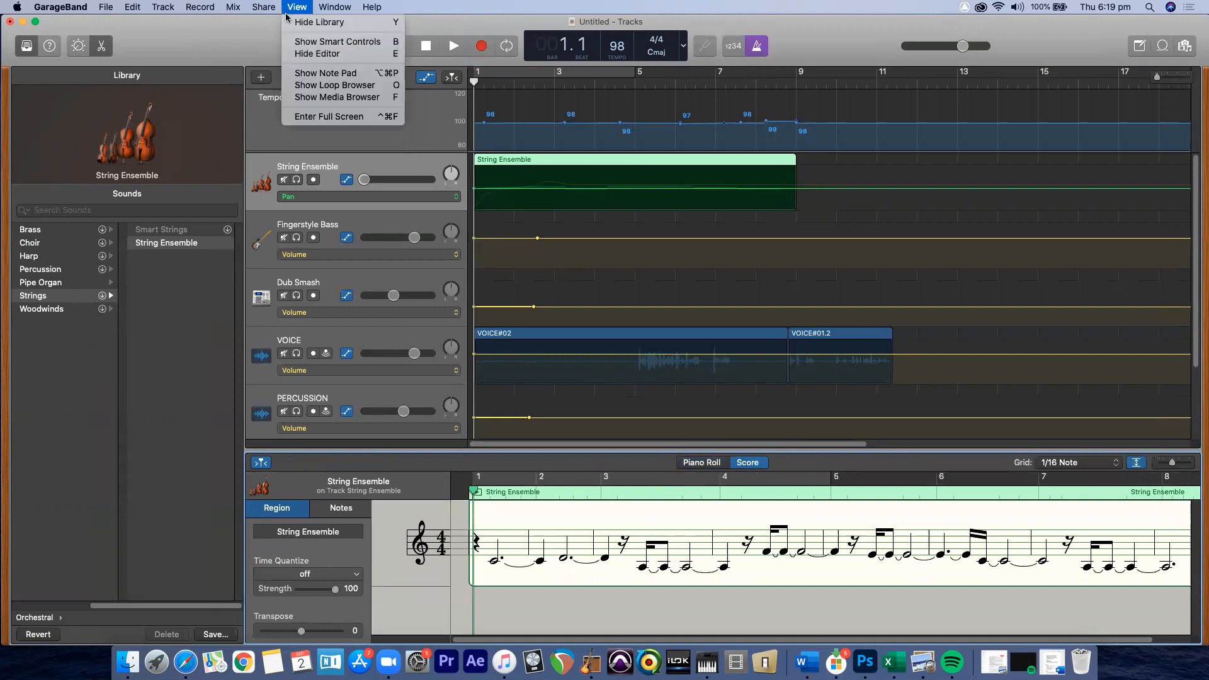
{"action": "left_click", "coordinate": [327, 57]}
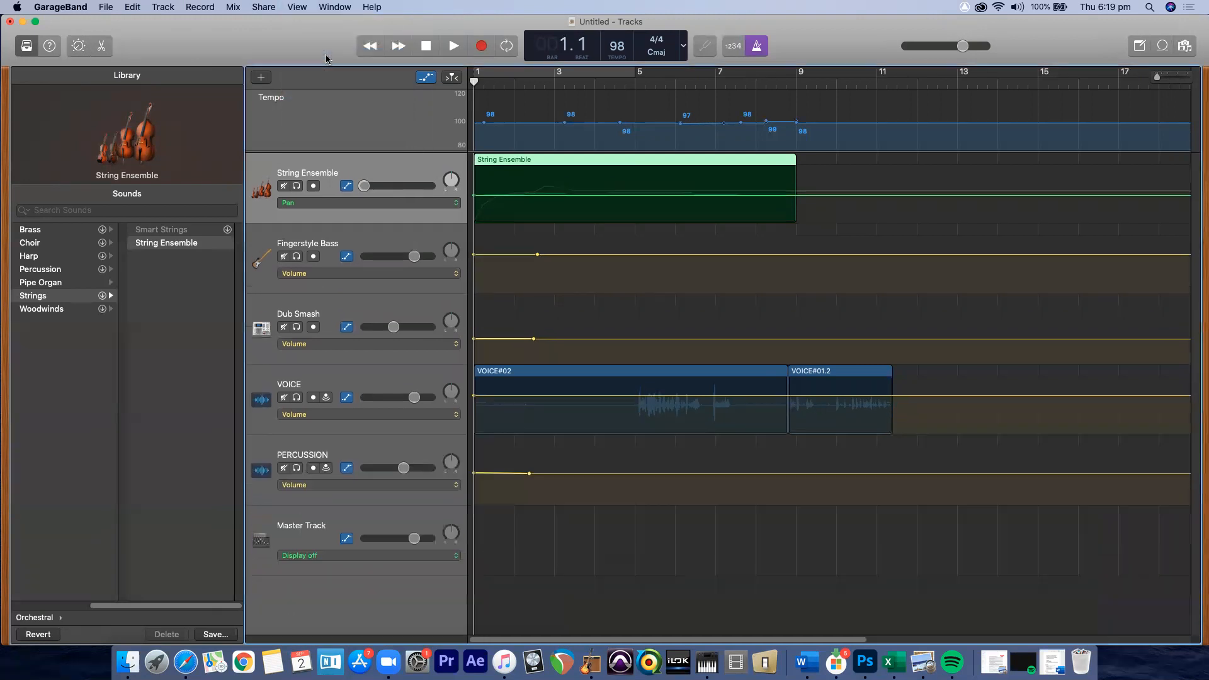
Step: Show the Smart Controls for the String Ensemble track and display its EQ
{"action": "left_click", "coordinate": [306, 8]}
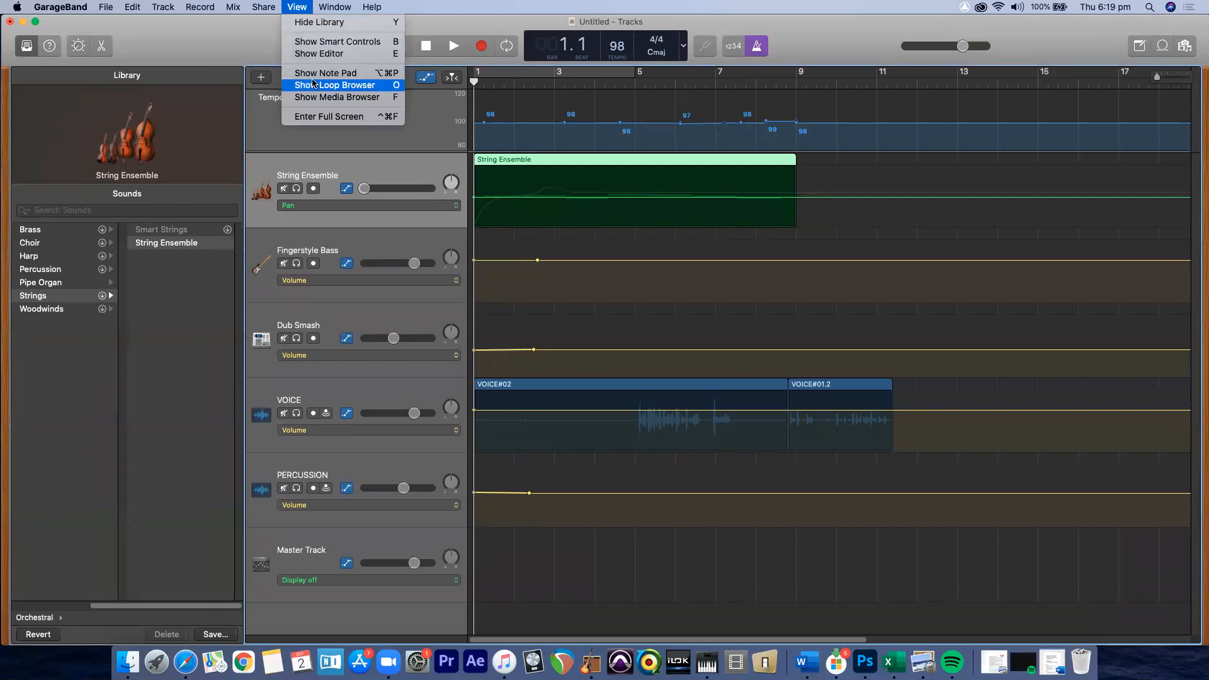
{"action": "left_click", "coordinate": [335, 42]}
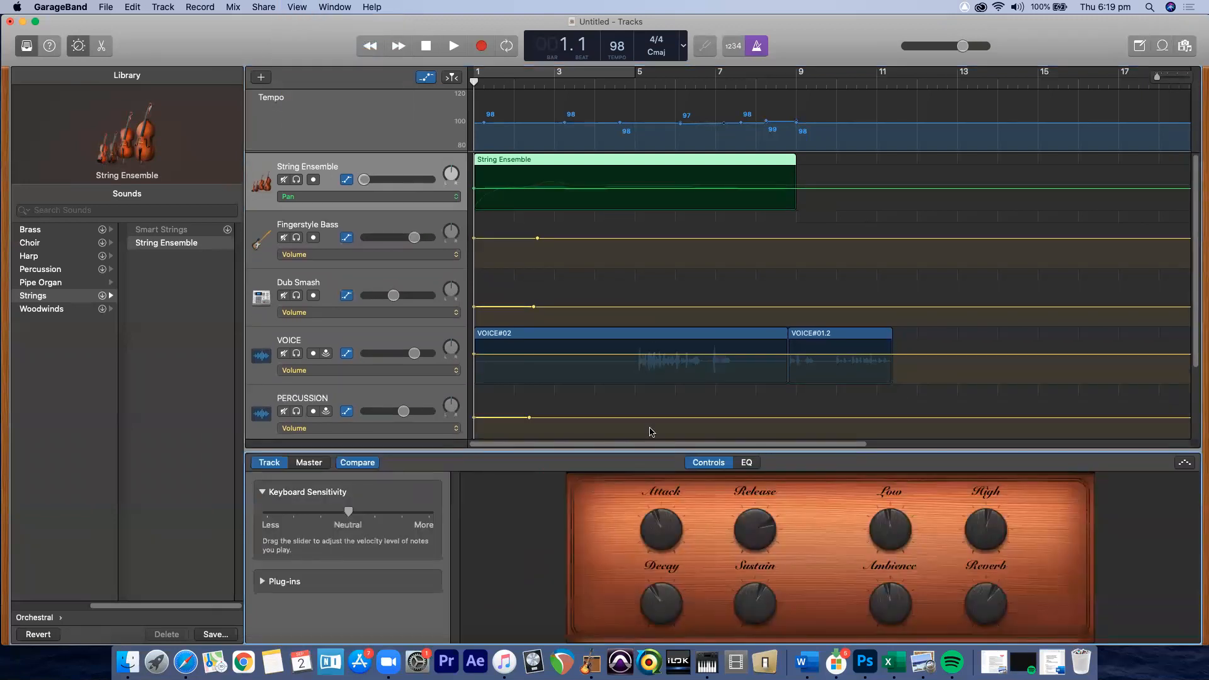
{"action": "left_click", "coordinate": [746, 462]}
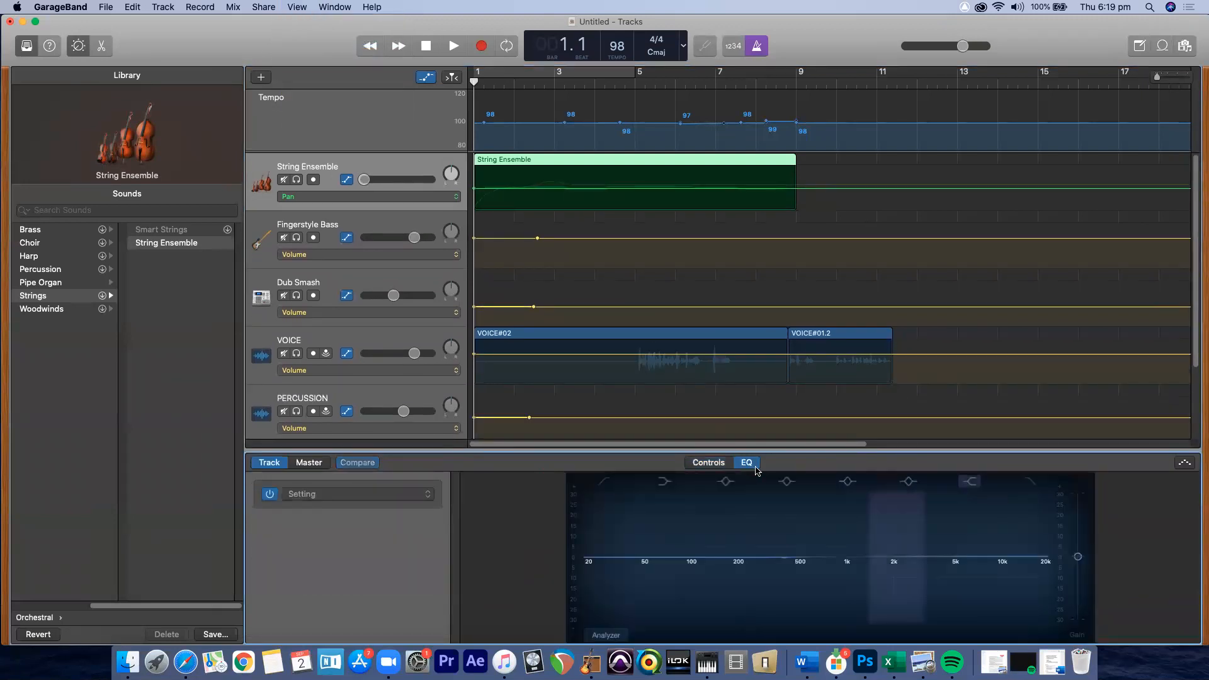
Step: Show the onscreen keyboard for the String Ensemble track and play several notes on it
{"action": "left_click", "coordinate": [306, 8]}
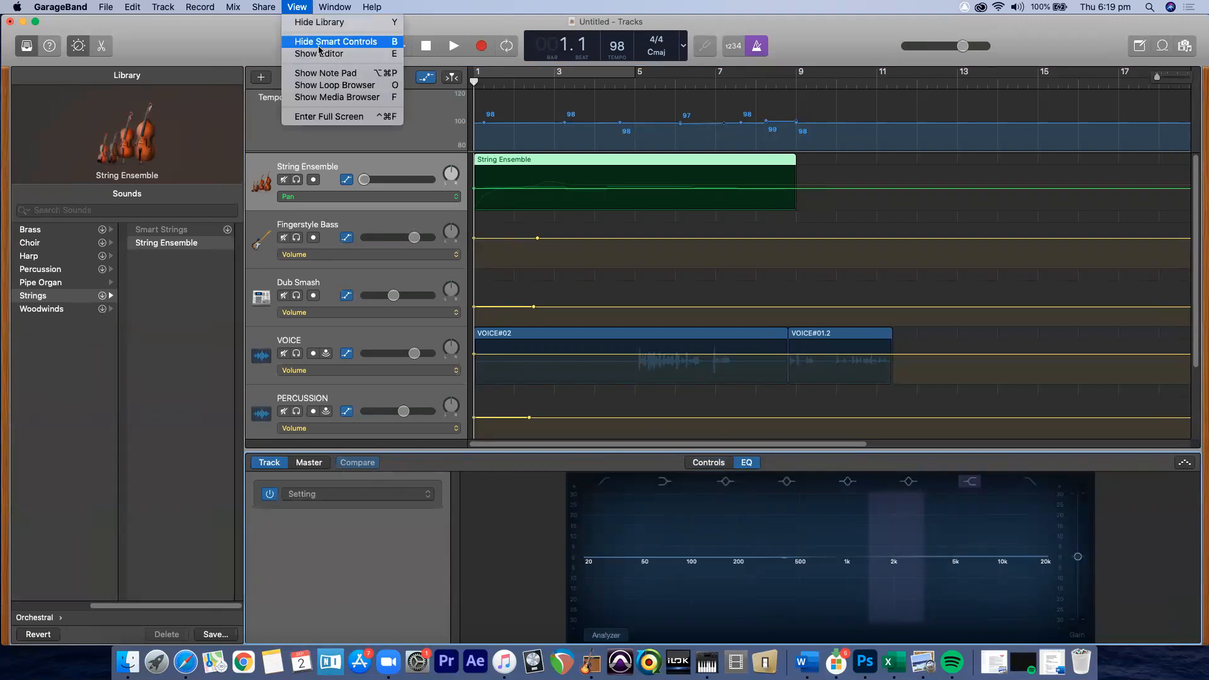
{"action": "mouse_move", "coordinate": [333, 7]}
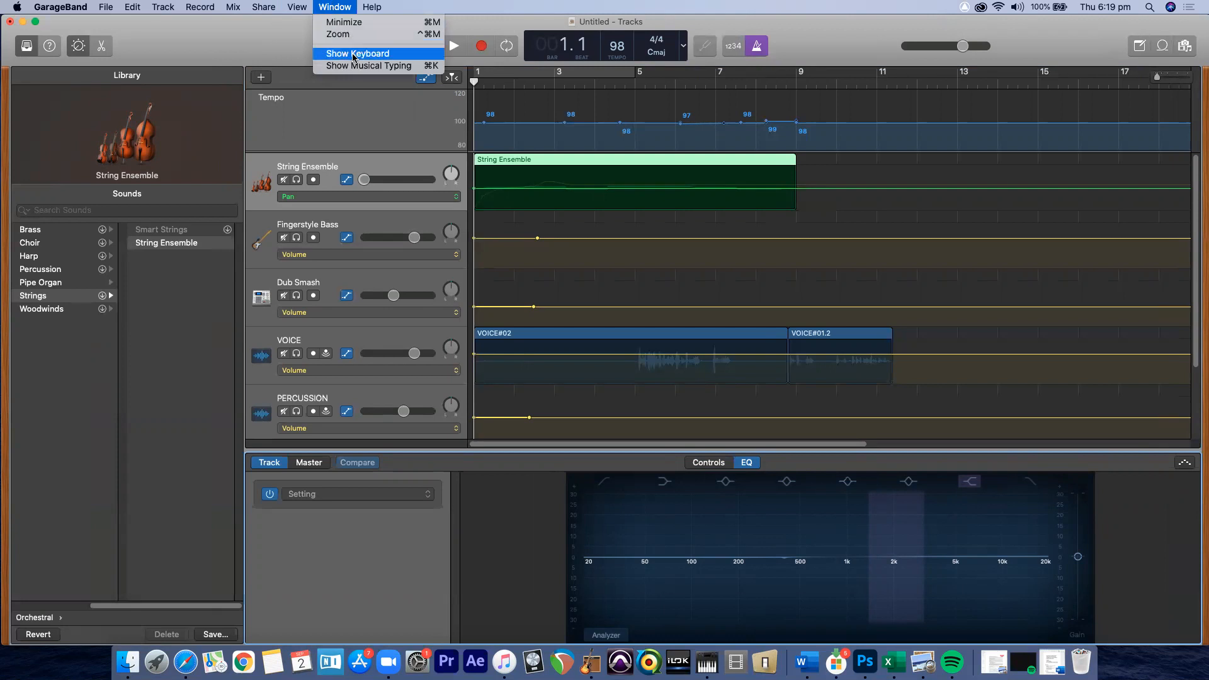
{"action": "left_click", "coordinate": [386, 55]}
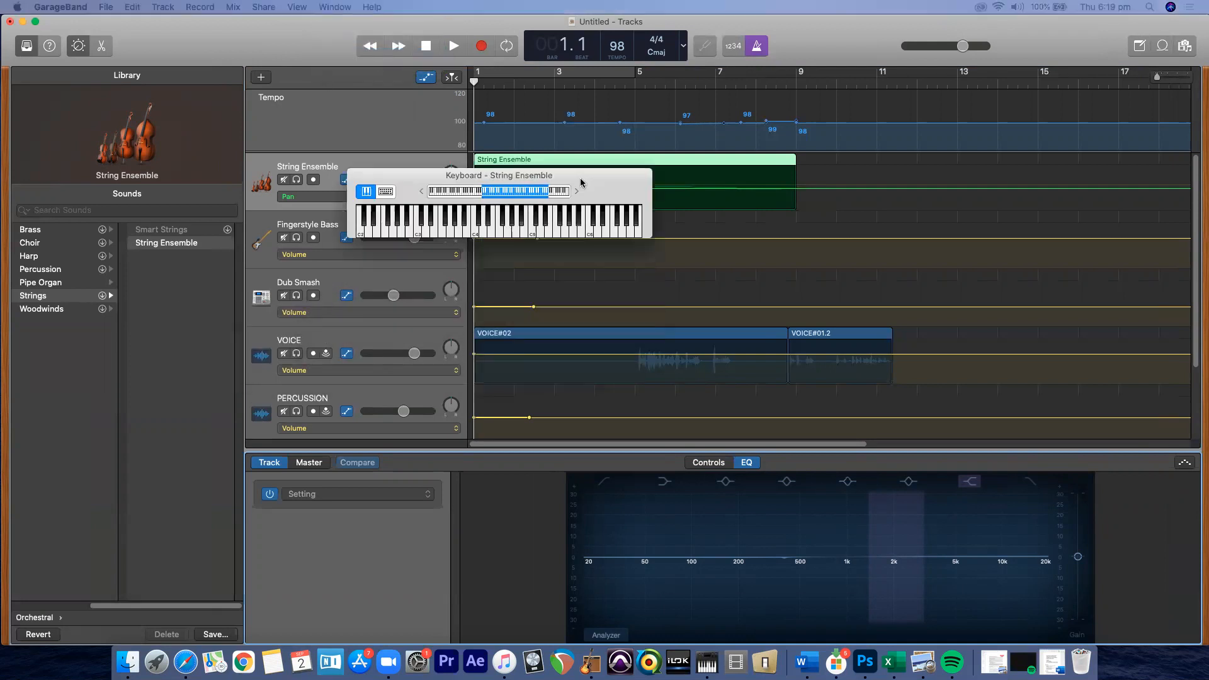
{"action": "left_click", "coordinate": [499, 211]}
{"action": "left_click", "coordinate": [547, 204]}
{"action": "left_click", "coordinate": [574, 213]}
{"action": "left_click", "coordinate": [534, 214]}
{"action": "left_click", "coordinate": [508, 215]}
{"action": "left_click", "coordinate": [462, 211]}
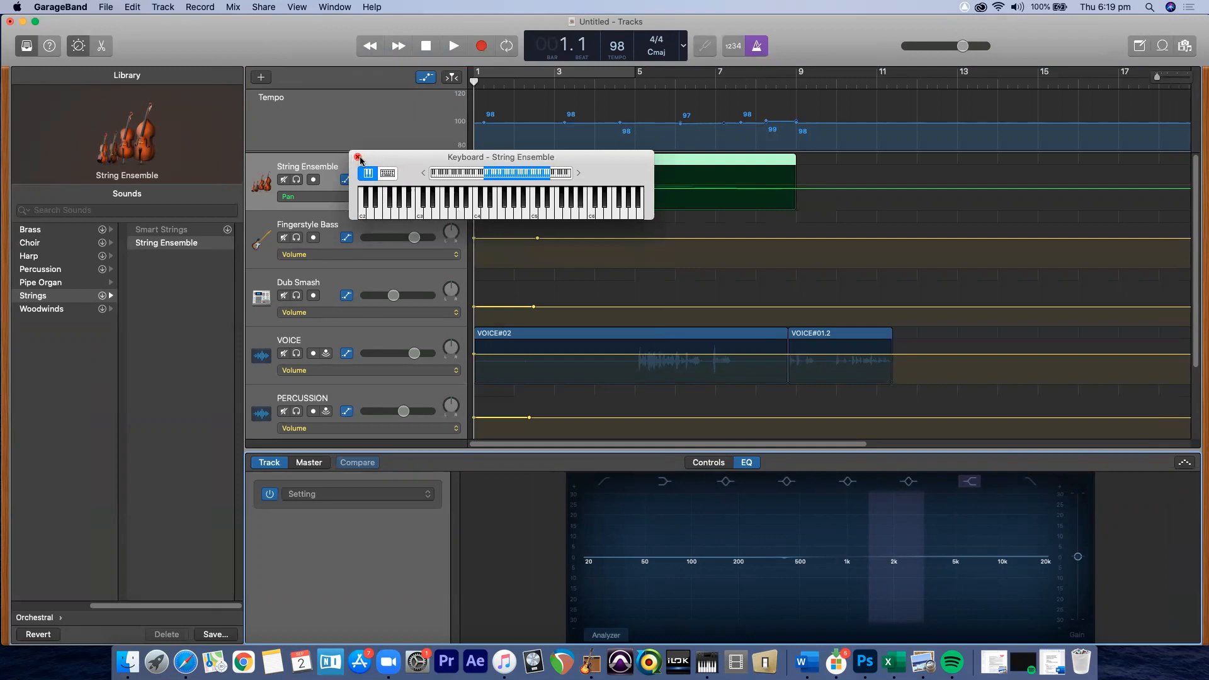
Step: Hide the track automation and close the onscreen keyboard
{"action": "key", "text": "a"}
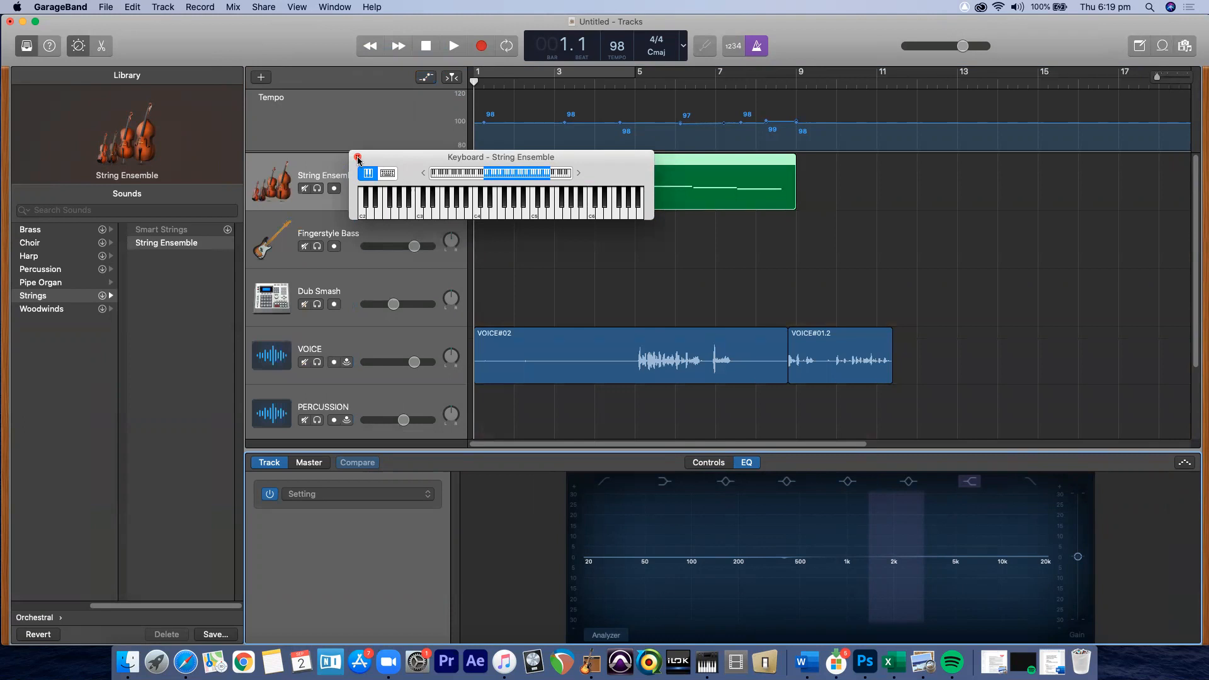
{"action": "left_click", "coordinate": [357, 157]}
{"action": "left_click", "coordinate": [335, 188]}
Step: Try out Musical Typing on the String Ensemble track, including moving its range down to octave C-2, and close it
{"action": "left_click", "coordinate": [338, 6]}
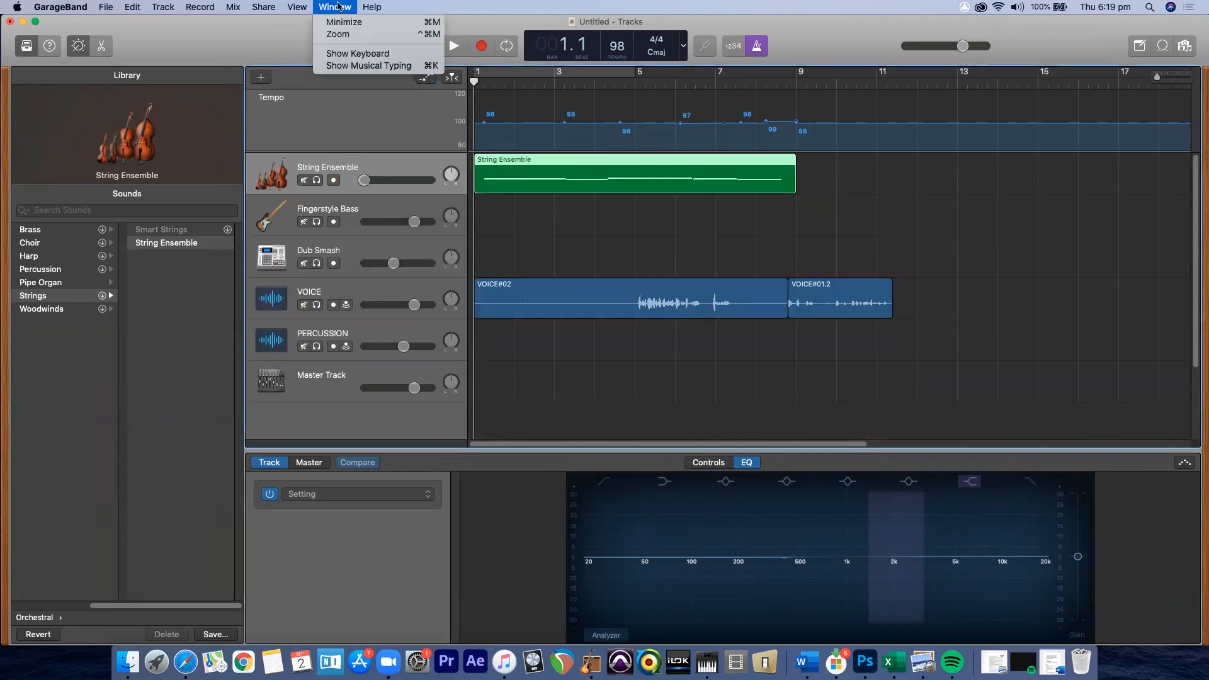
{"action": "left_click", "coordinate": [370, 66]}
{"action": "key", "text": "d"}
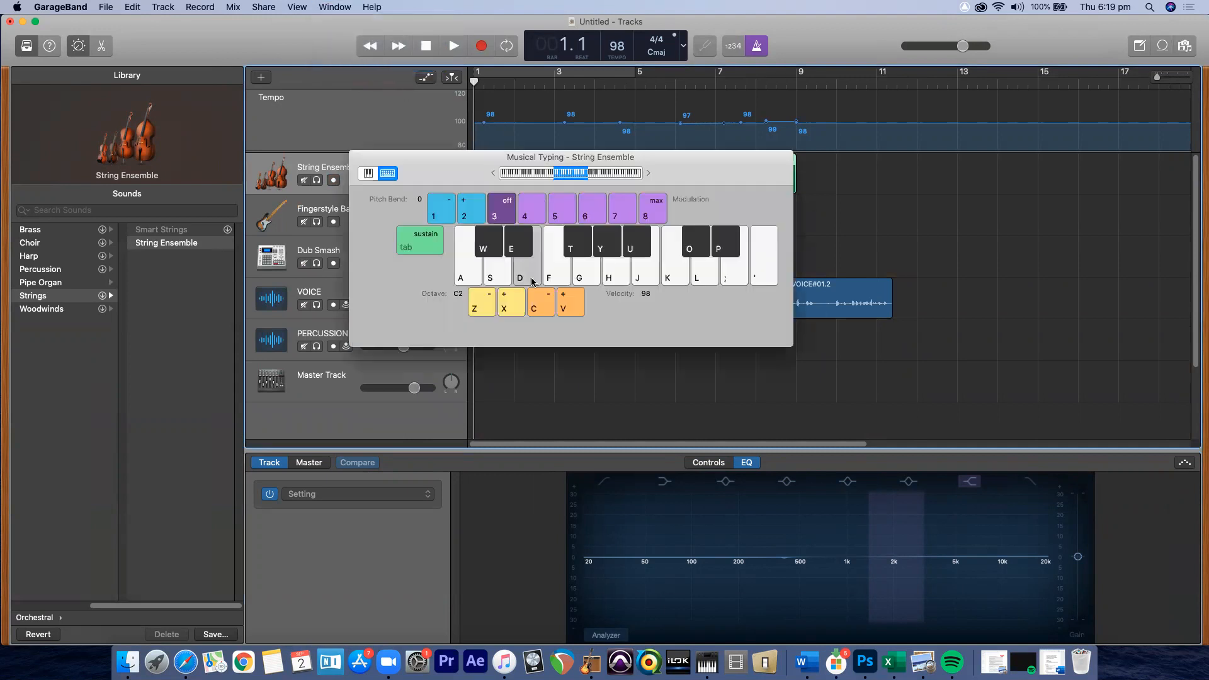
{"action": "key", "text": "k"}
{"action": "left_click_drag", "start_coordinate": [569, 176], "coordinate": [510, 177]}
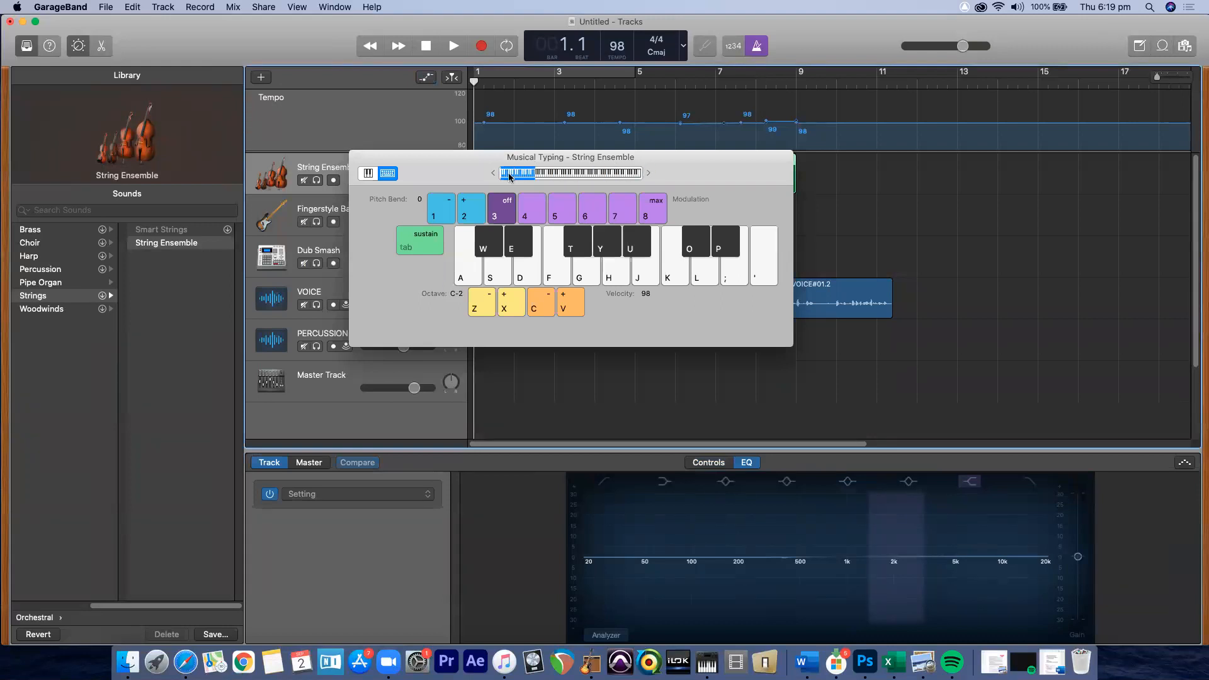
{"action": "left_click", "coordinate": [357, 158]}
Step: Search the help for "SMART" and open the Smart Controls overview topic
{"action": "left_click", "coordinate": [383, 7]}
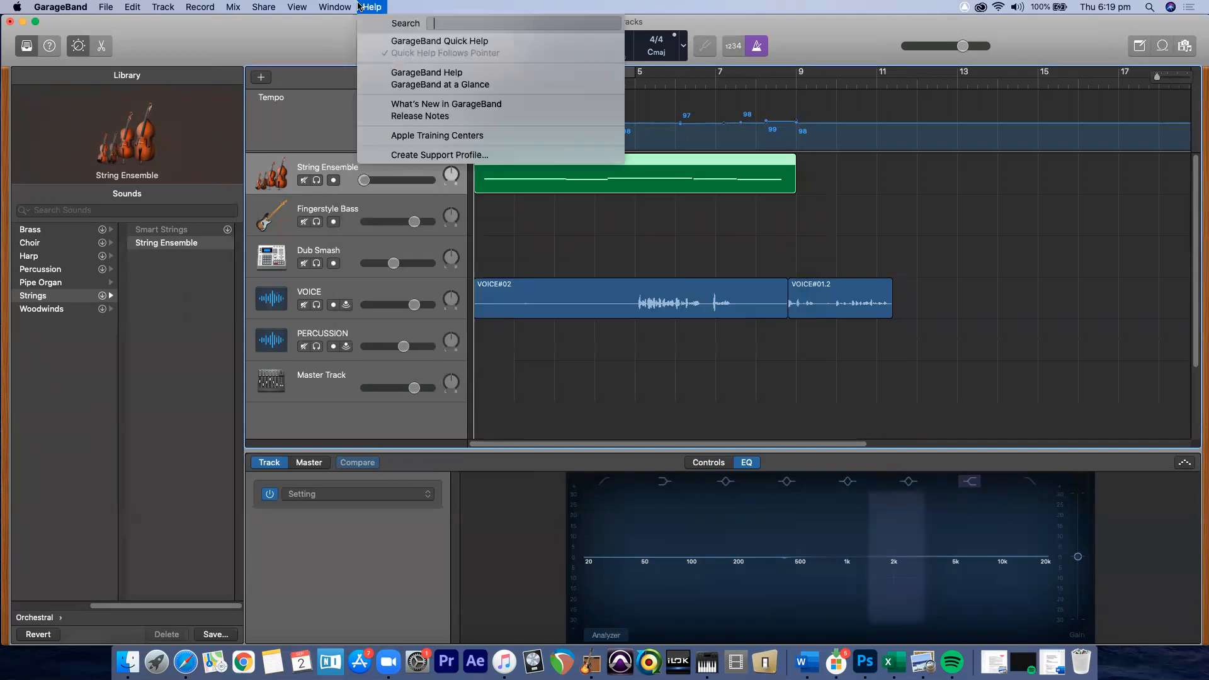
{"action": "left_click", "coordinate": [404, 5]}
{"action": "left_click", "coordinate": [381, 6]}
{"action": "type", "text": "SMART"}
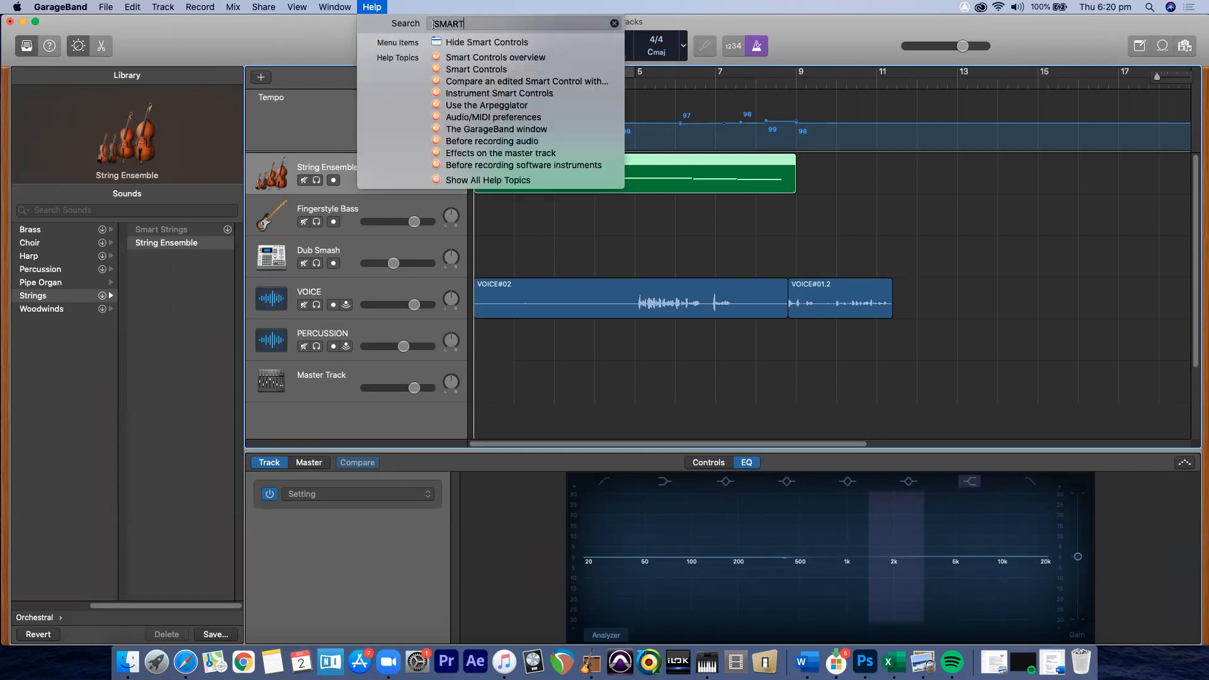
{"action": "mouse_move", "coordinate": [479, 47]}
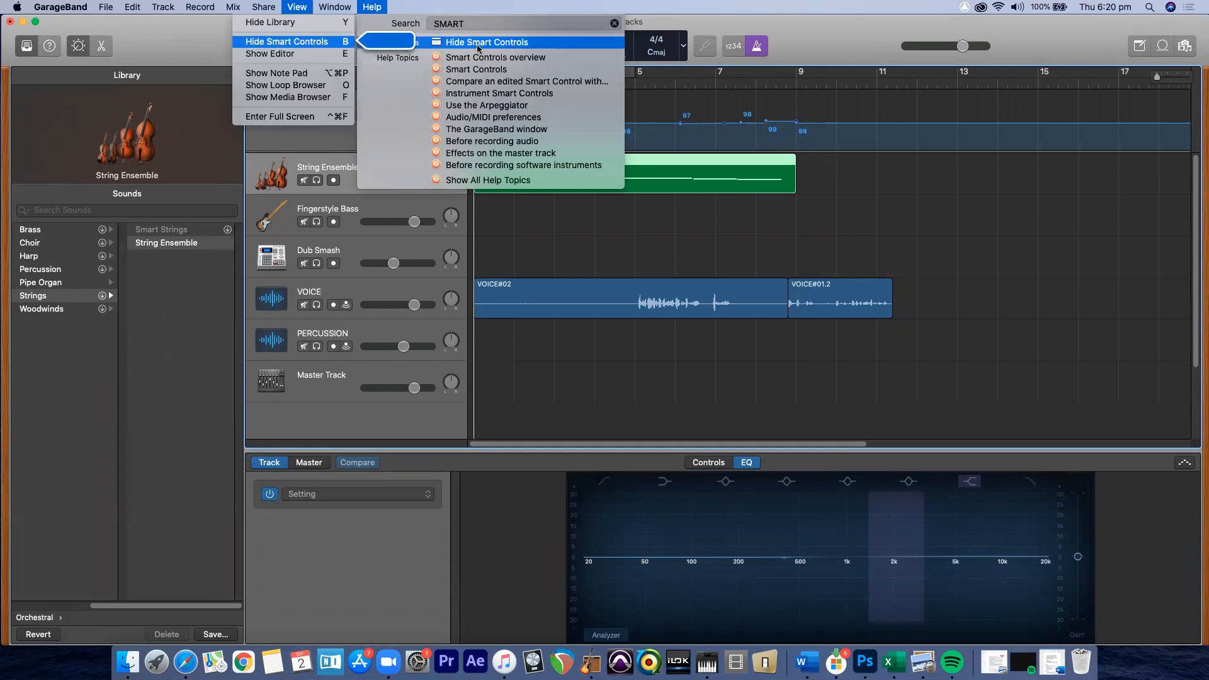
{"action": "left_click", "coordinate": [481, 57]}
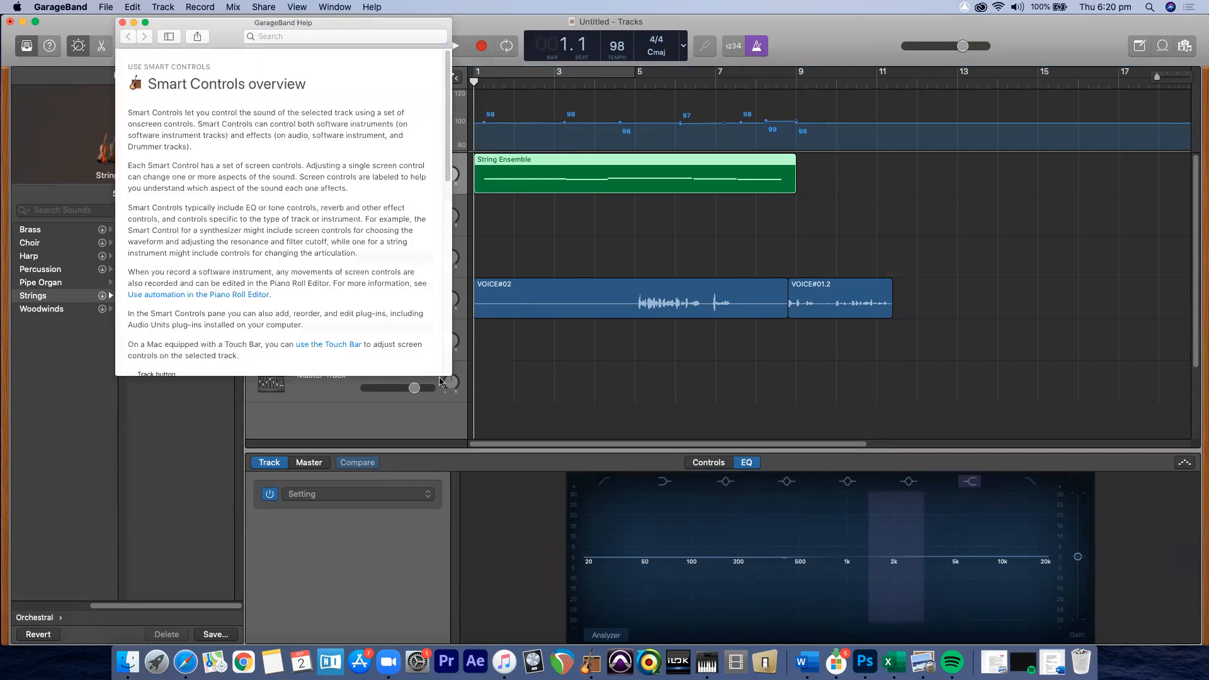
Step: Enlarge the help window, read through the Smart Controls overview to its end, and close it
{"action": "left_click_drag", "start_coordinate": [448, 167], "coordinate": [444, 305]}
{"action": "left_click_drag", "start_coordinate": [443, 376], "coordinate": [626, 567]}
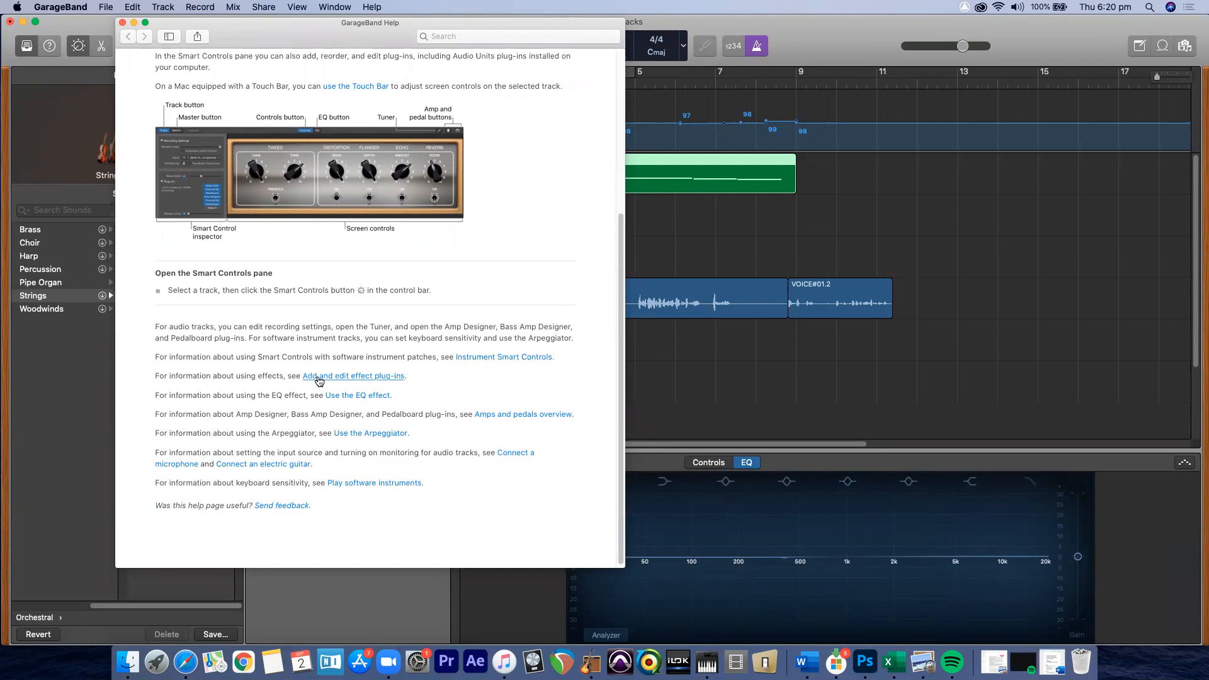
{"action": "scroll", "coordinate": [406, 380], "scroll_direction": "down", "scroll_amount": 1}
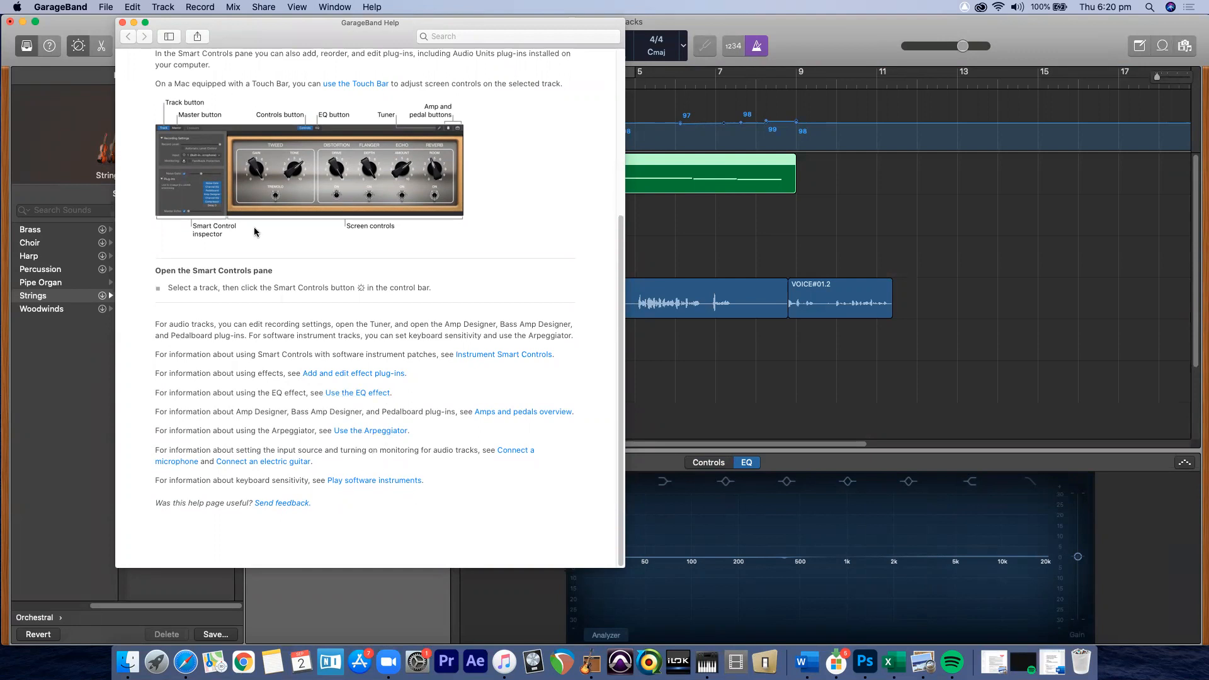
{"action": "left_click", "coordinate": [122, 22]}
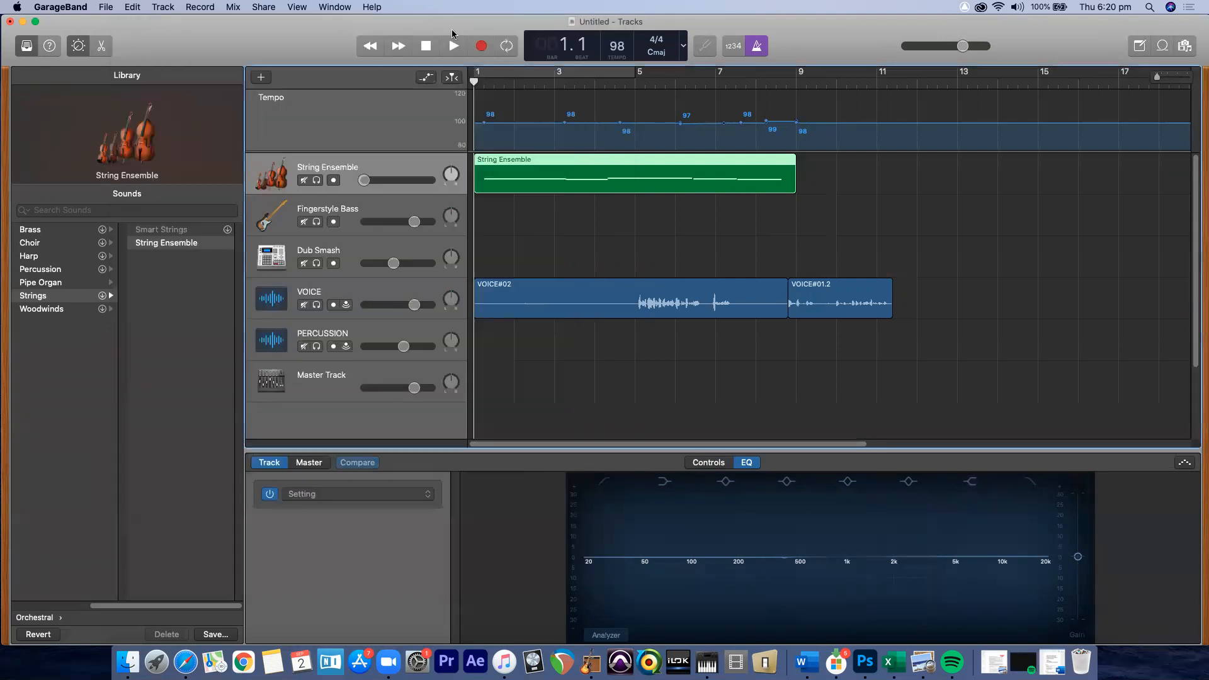
Step: Search the help for "MIDI", "INPUTS" and "OUTPUTS" in turn
{"action": "left_click", "coordinate": [372, 7]}
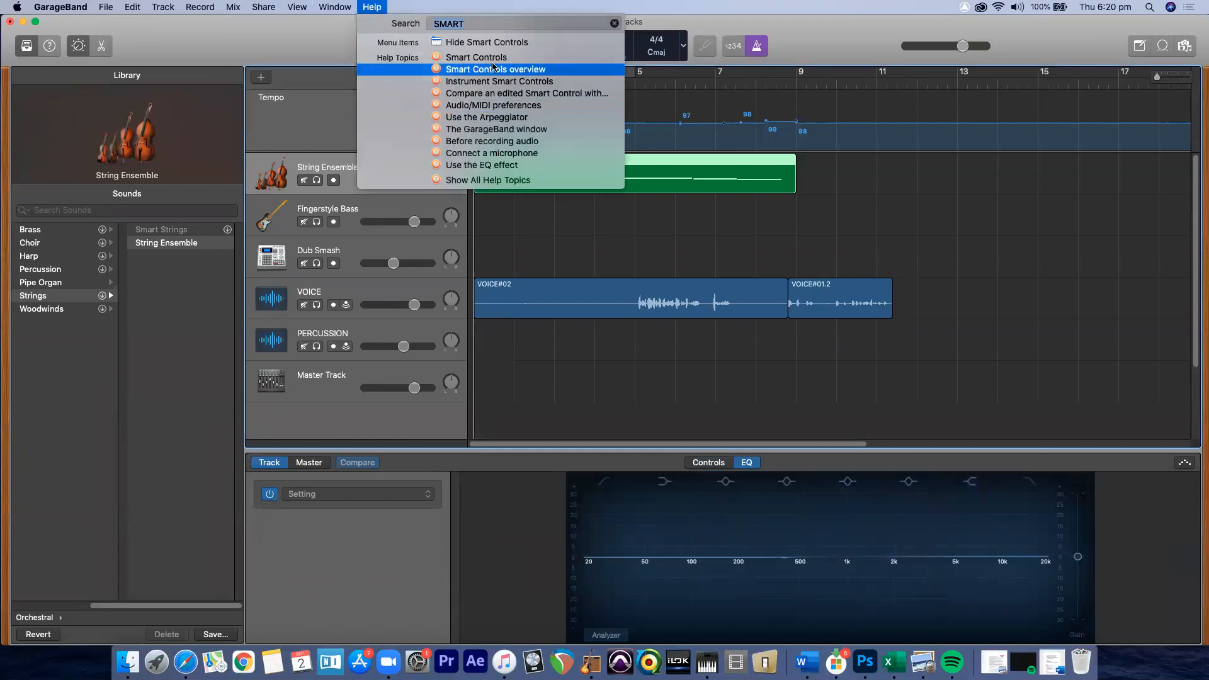
{"action": "mouse_move", "coordinate": [484, 42]}
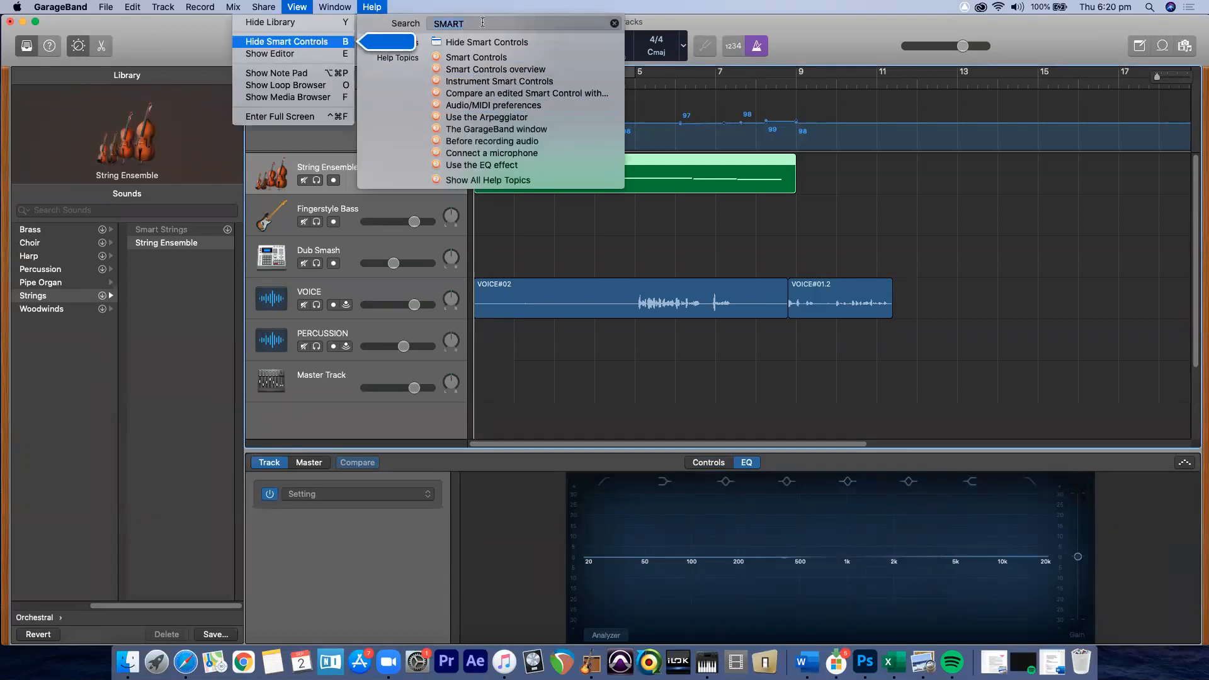
{"action": "key", "text": "BackSpace"}
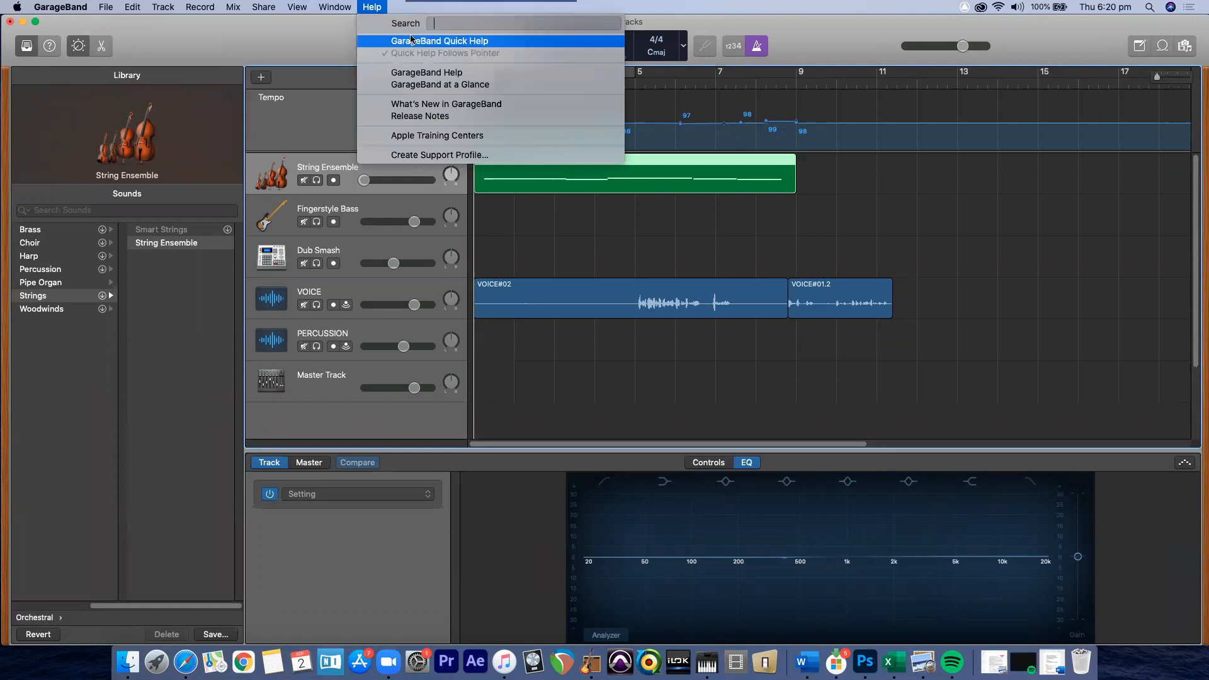
{"action": "type", "text": "MIDI"}
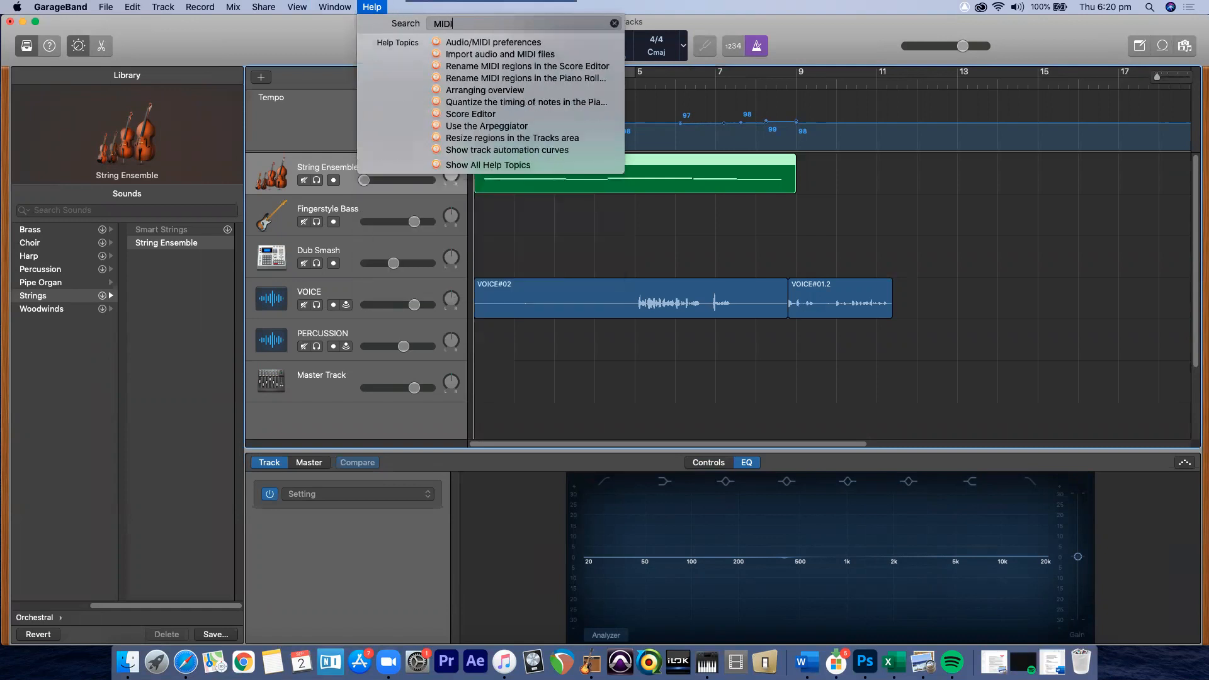
{"action": "left_click", "coordinate": [451, 11]}
{"action": "left_click", "coordinate": [369, 9]}
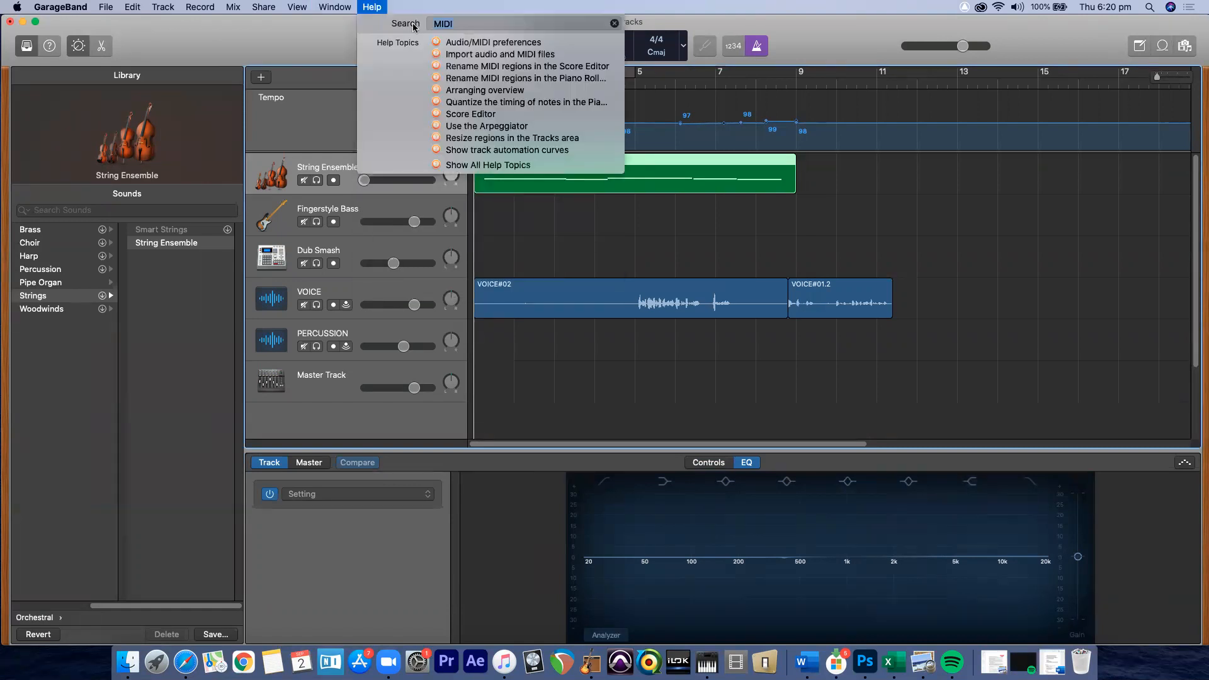
{"action": "double_click", "coordinate": [453, 24]}
{"action": "type", "text": "INPUTS"}
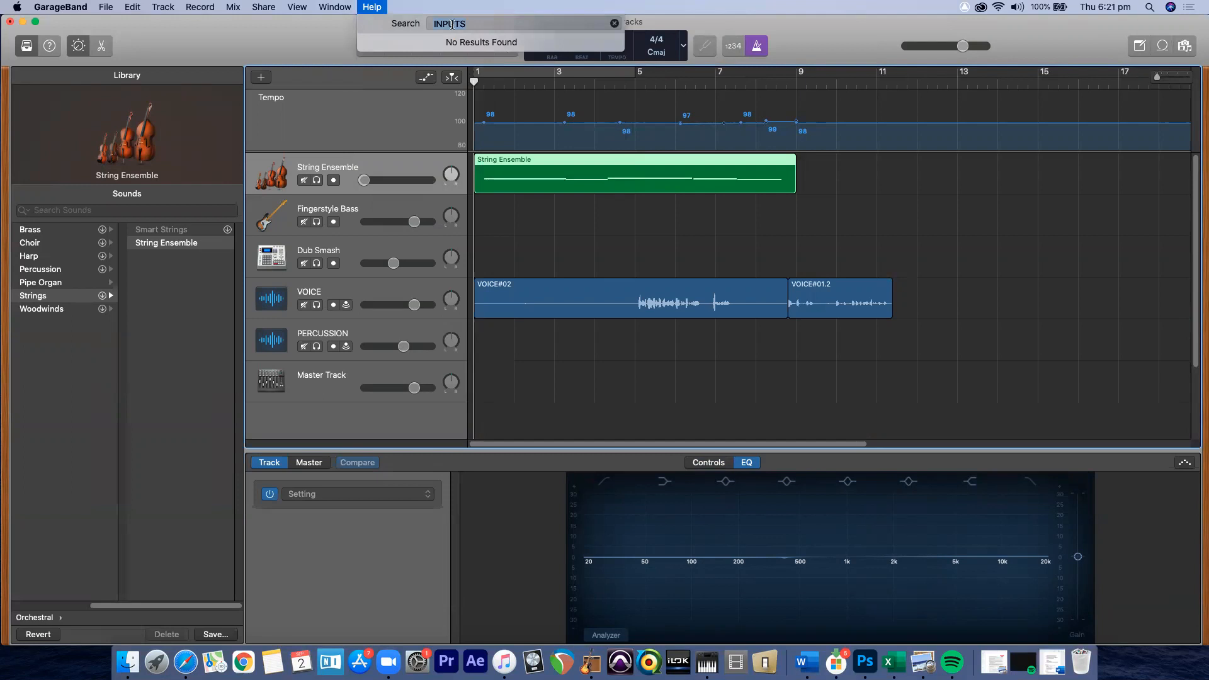
{"action": "type", "text": "OUTPUTS"}
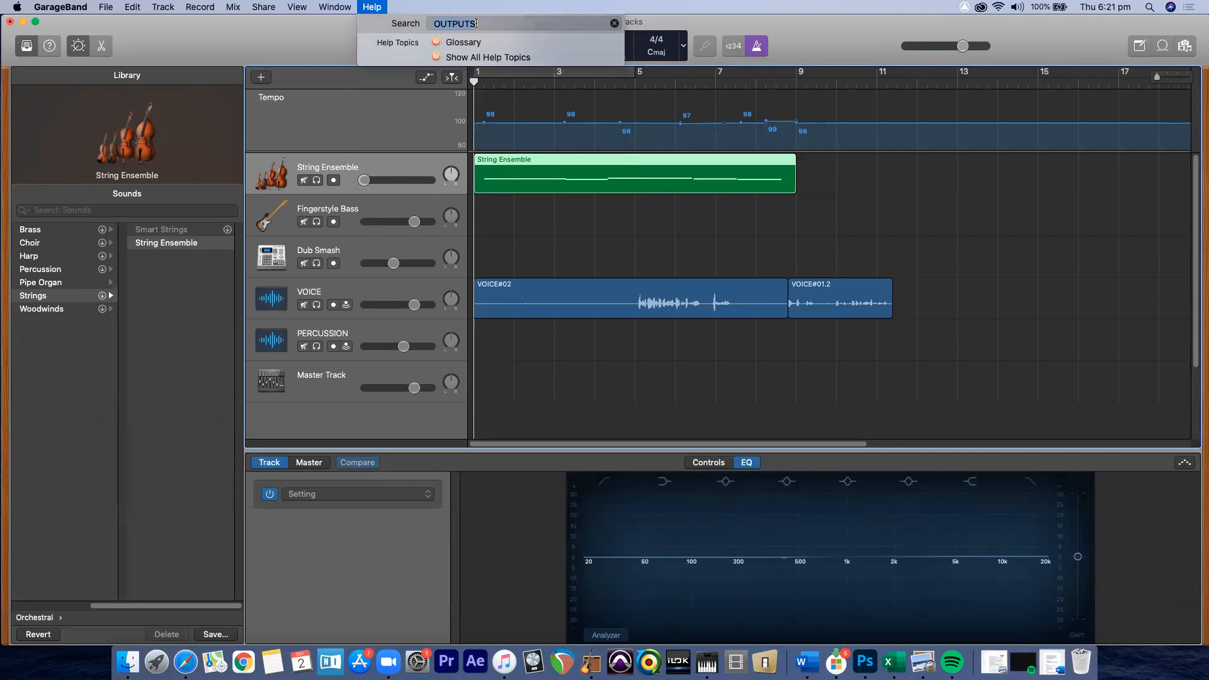
Step: Search the help for "PRE" to locate the Preferences command, view the General preferences, and close them
{"action": "type", "text": "PRE"}
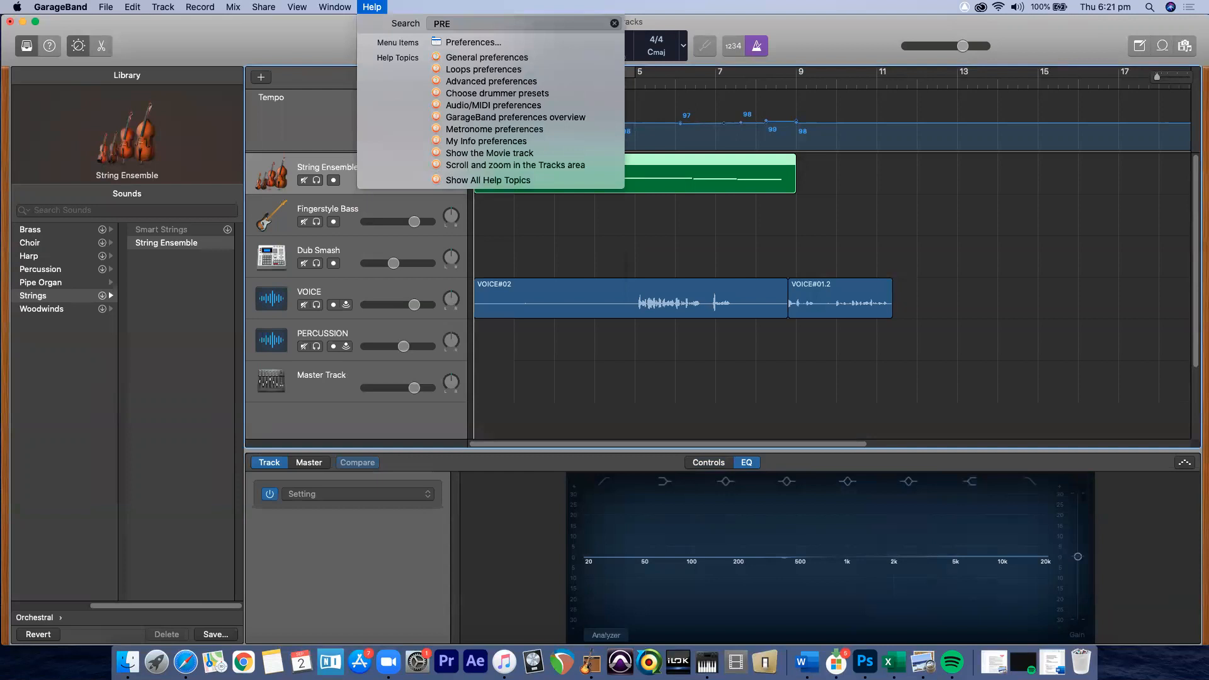
{"action": "mouse_move", "coordinate": [460, 44]}
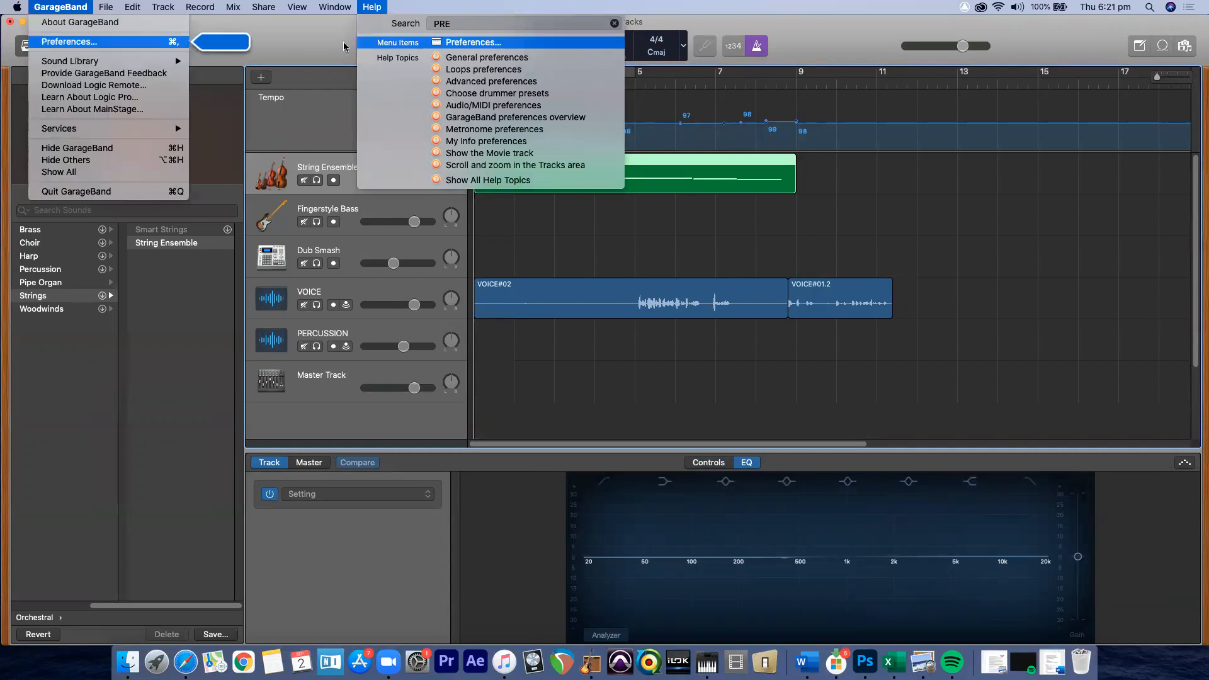
{"action": "left_click", "coordinate": [141, 44]}
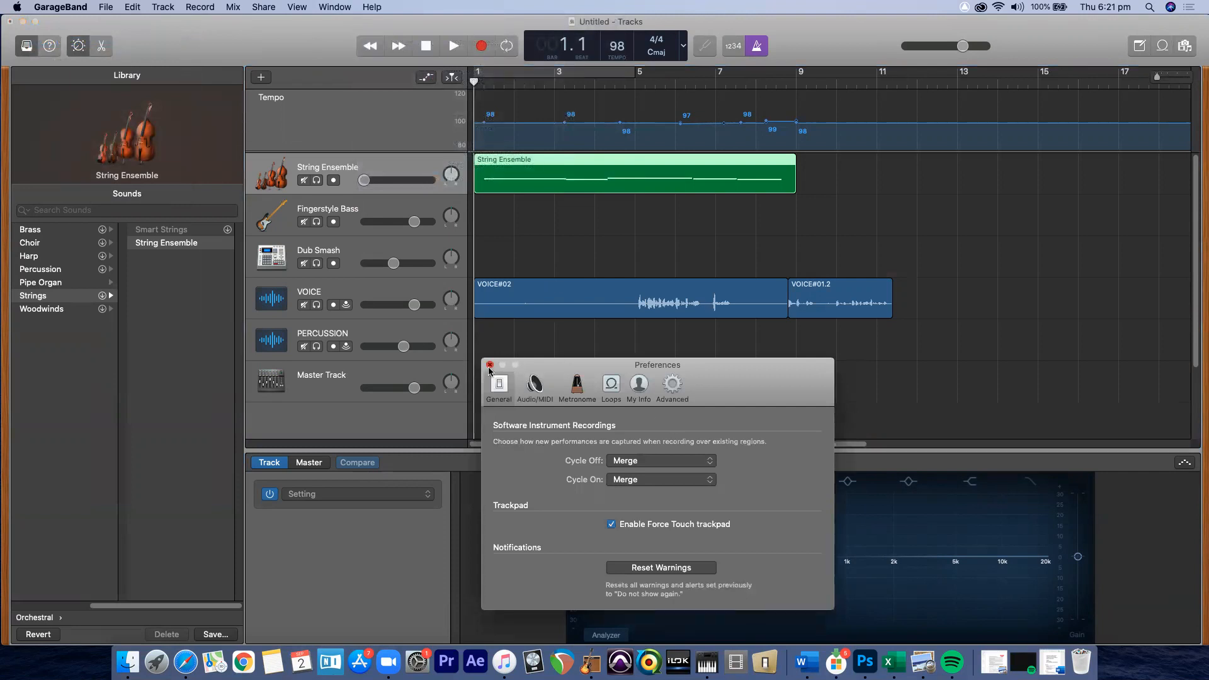
{"action": "left_click", "coordinate": [490, 365]}
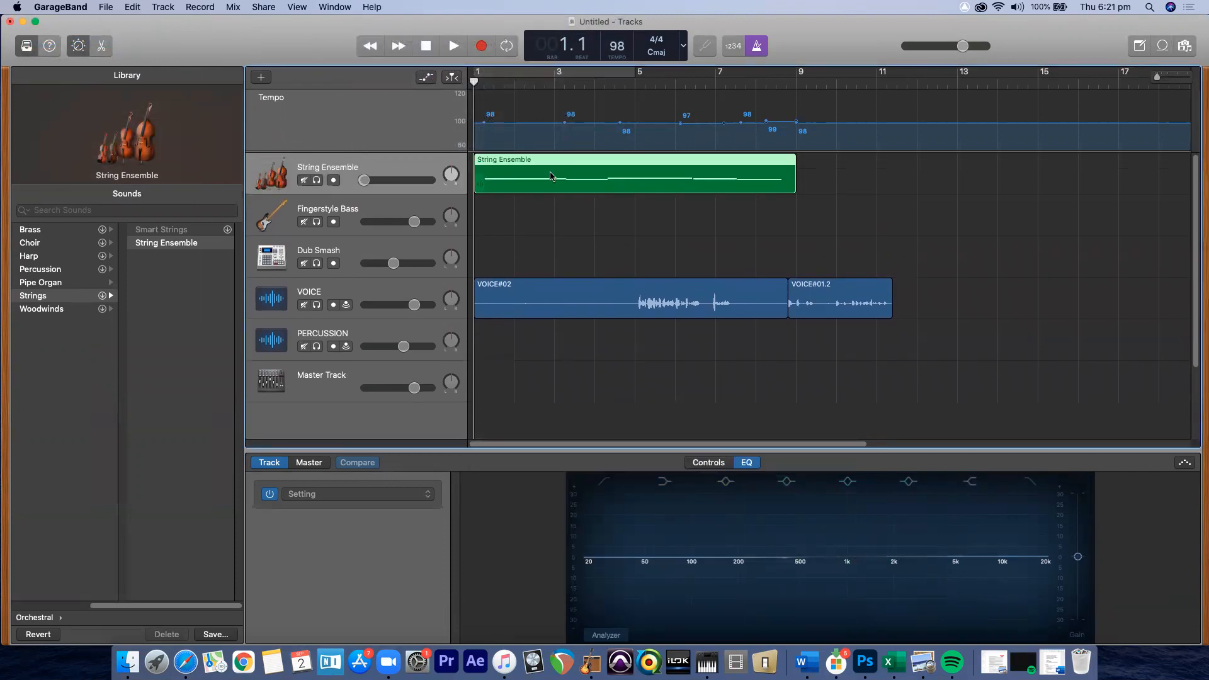
Step: Record-enable the String Ensemble track, and show the track automation briefly before hiding it again
{"action": "left_click", "coordinate": [330, 181]}
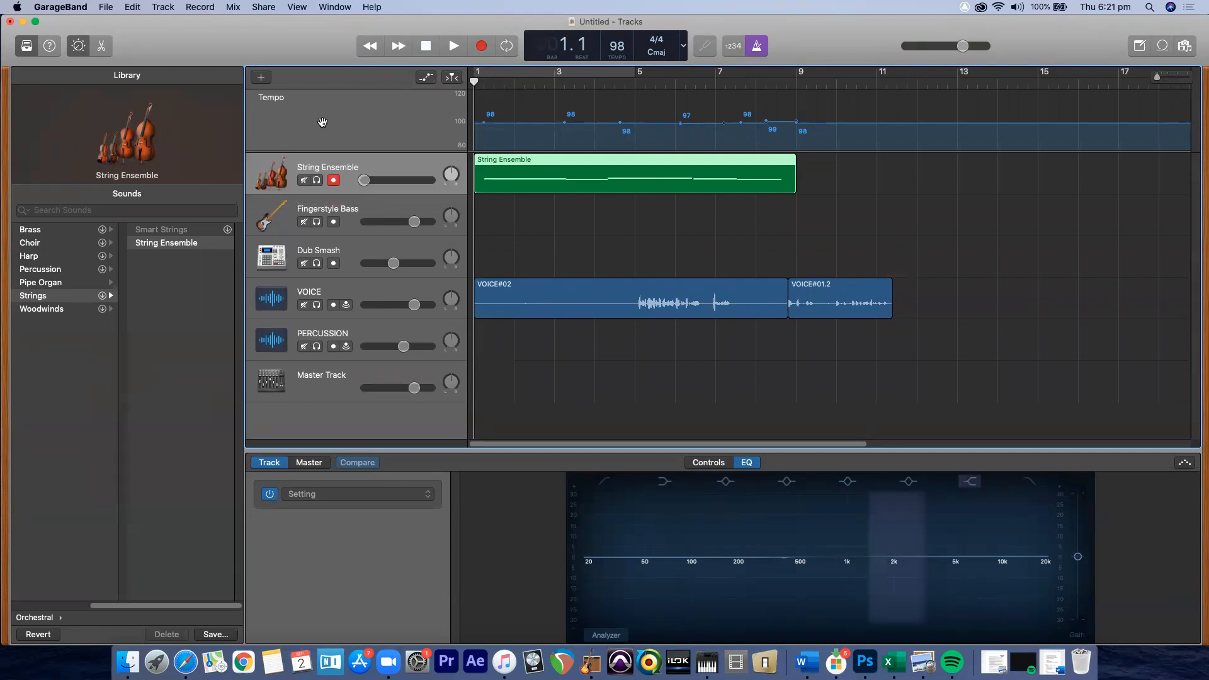
{"action": "left_click", "coordinate": [303, 7]}
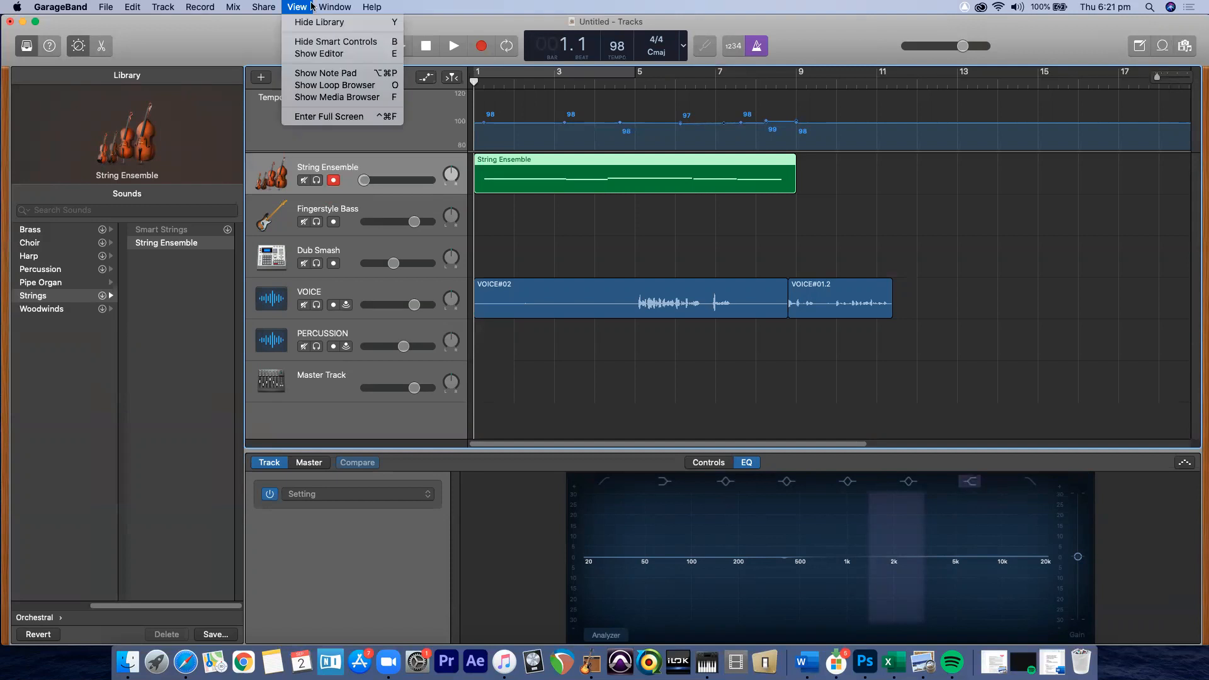
{"action": "mouse_move", "coordinate": [233, 7]}
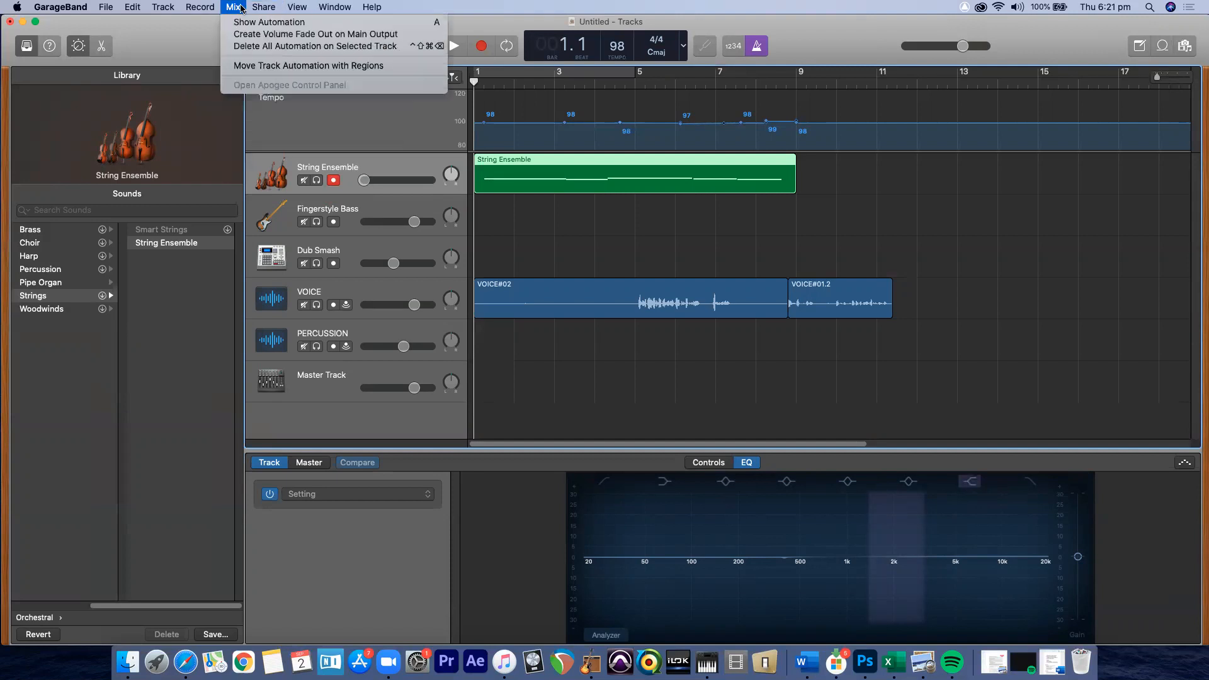
{"action": "left_click", "coordinate": [429, 30]}
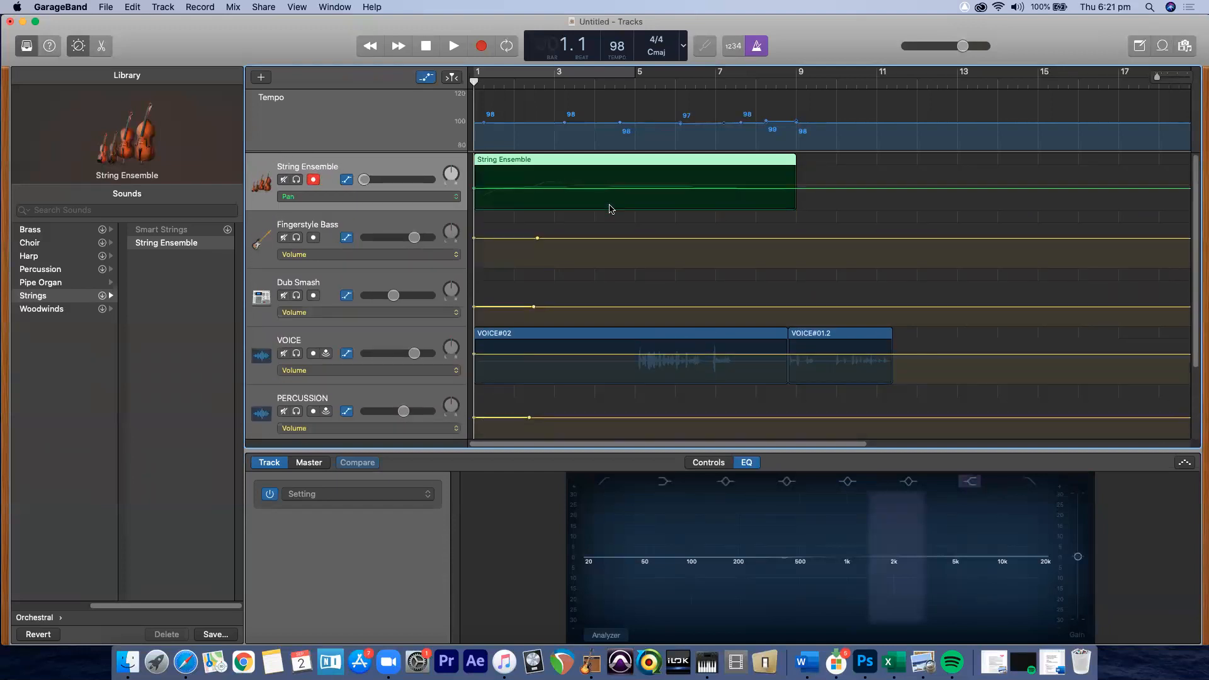
{"action": "key", "text": "a"}
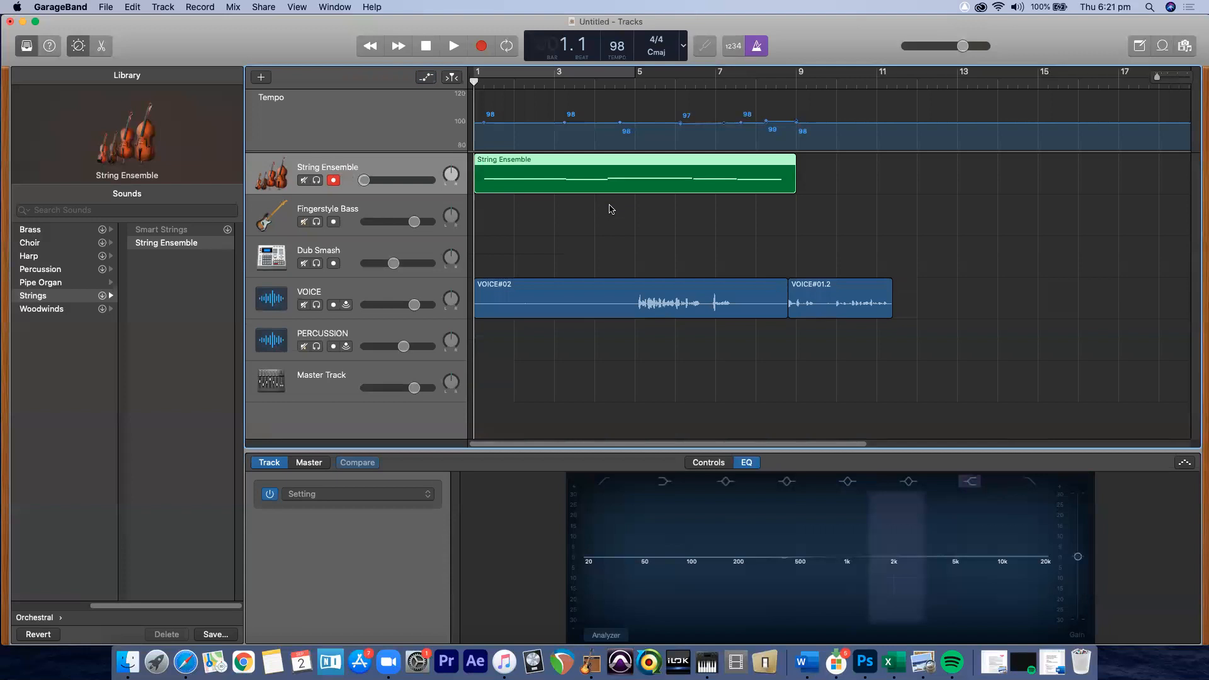
Step: Select the Fingerstyle Bass track
{"action": "left_click", "coordinate": [430, 204]}
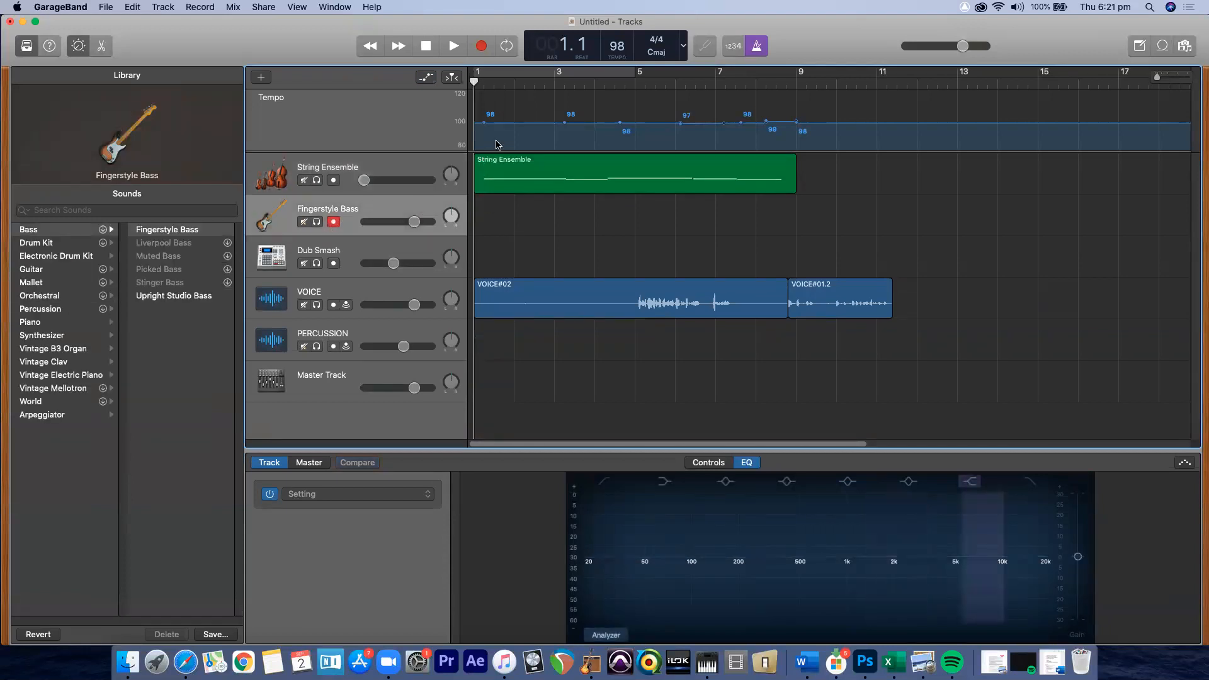
Step: Record a bass part on the Fingerstyle Bass track from bar 1, stop during bar 5, and return the playhead to the start
{"action": "left_click", "coordinate": [480, 48]}
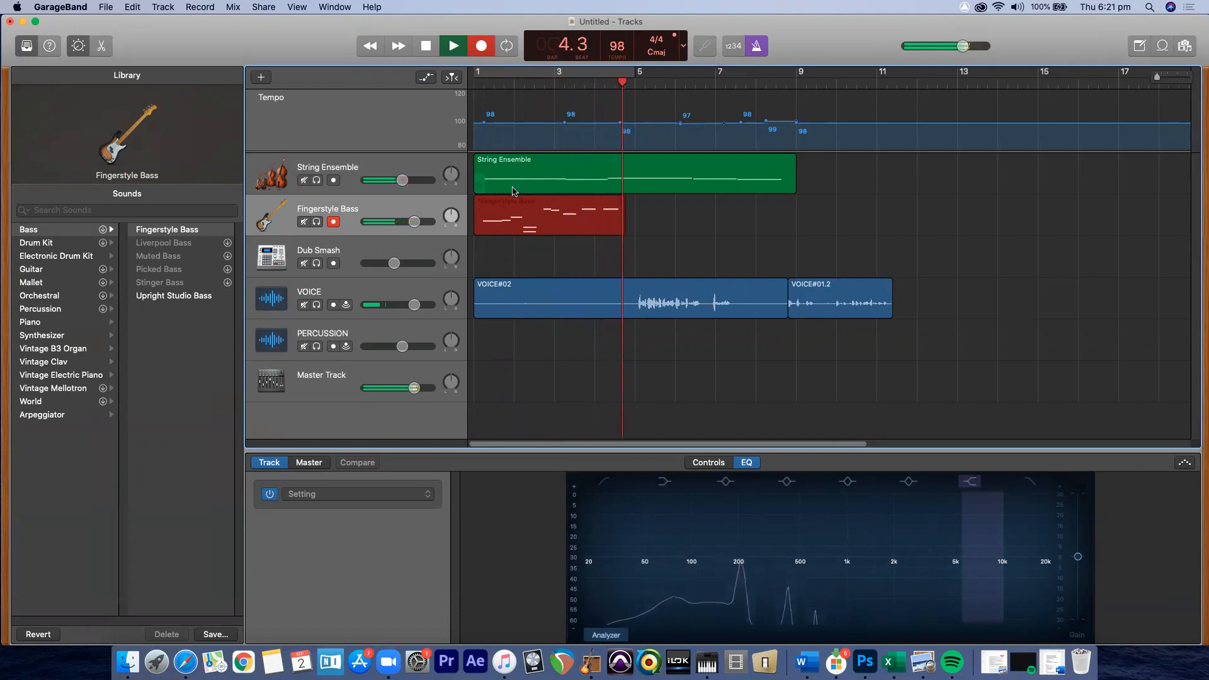
{"action": "key", "text": "space"}
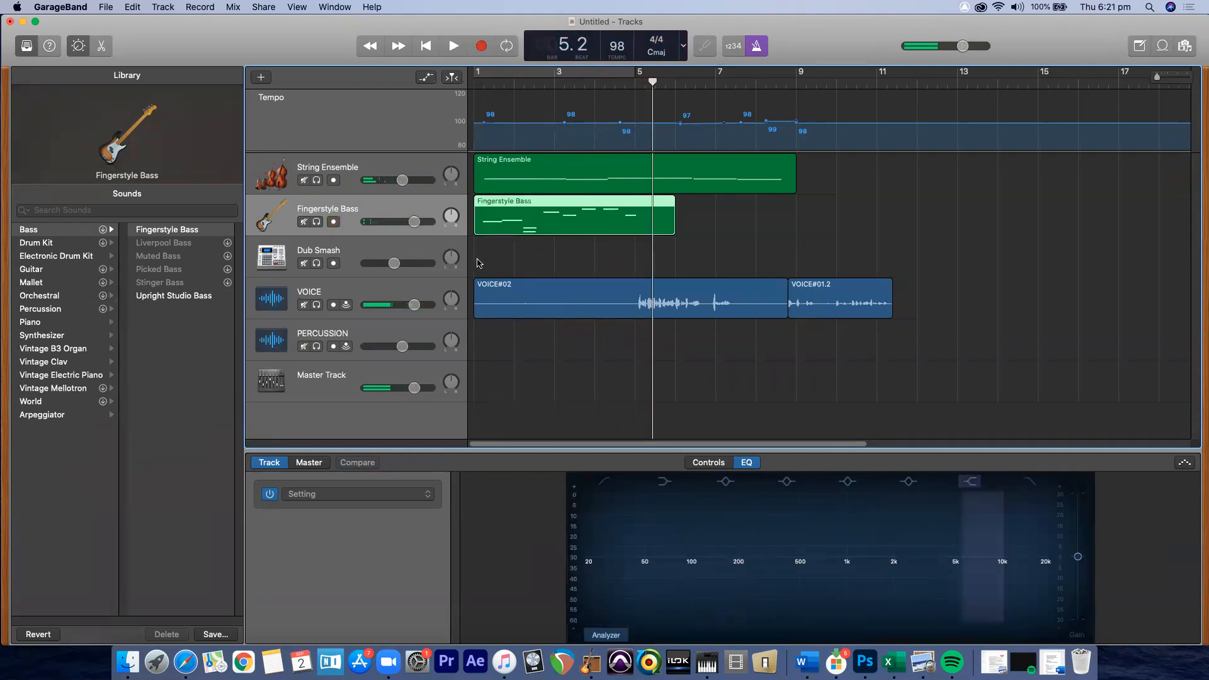
{"action": "left_click", "coordinate": [476, 77]}
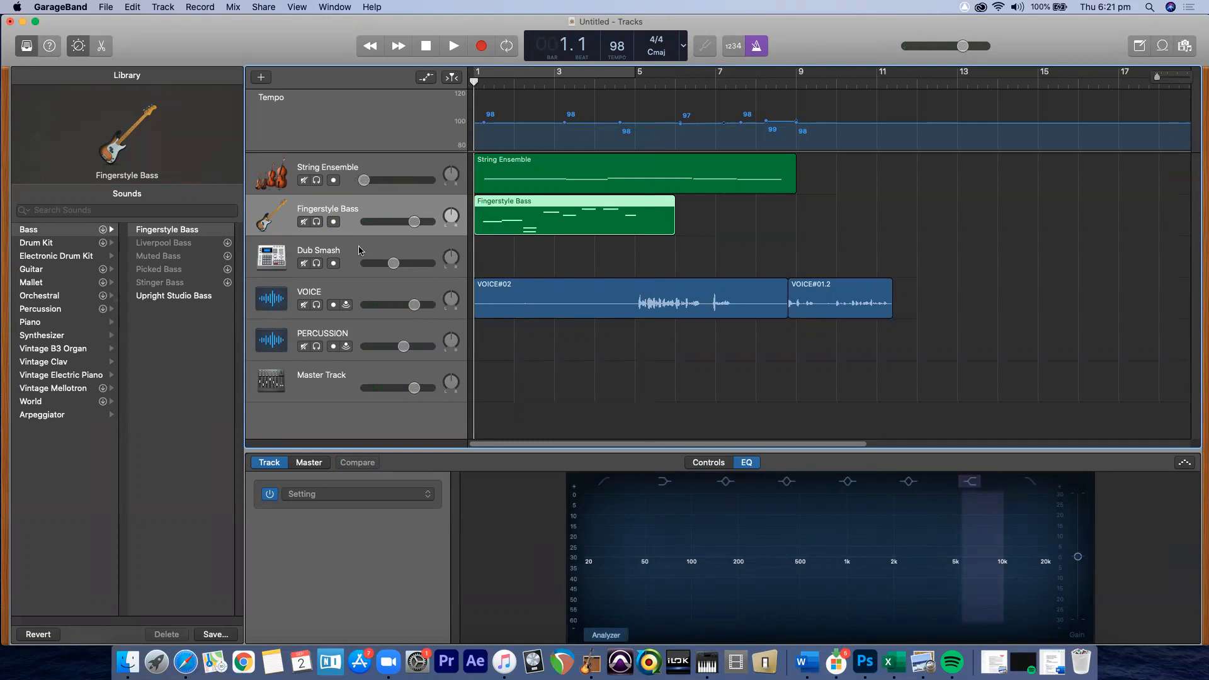
Step: Delete the Dub Smash track
{"action": "left_click", "coordinate": [399, 243]}
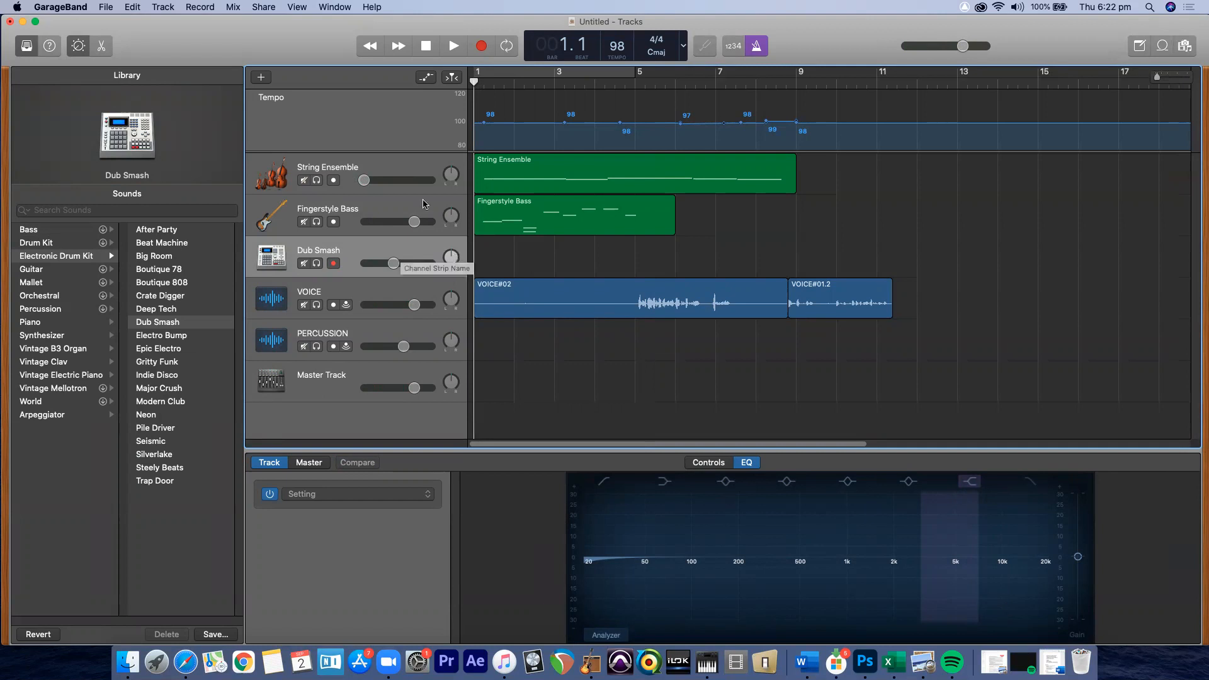
{"action": "left_click", "coordinate": [401, 165]}
{"action": "left_click", "coordinate": [408, 211]}
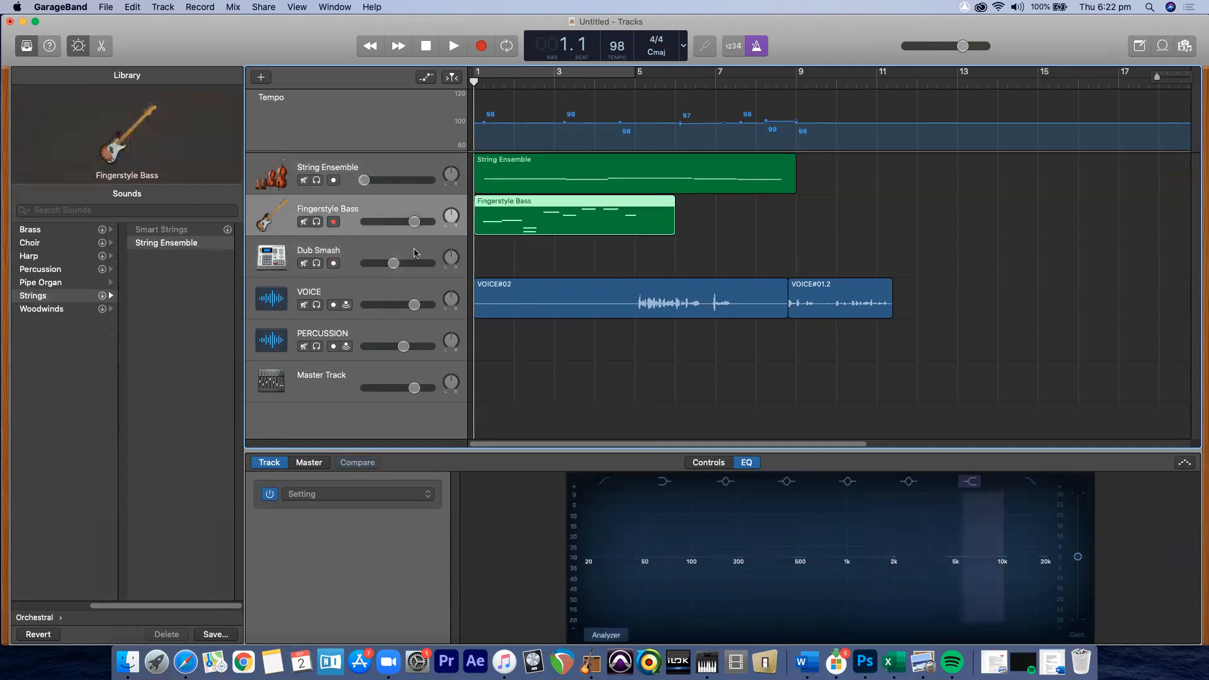
{"action": "left_click", "coordinate": [415, 254]}
{"action": "key", "text": "super+BackSpace"}
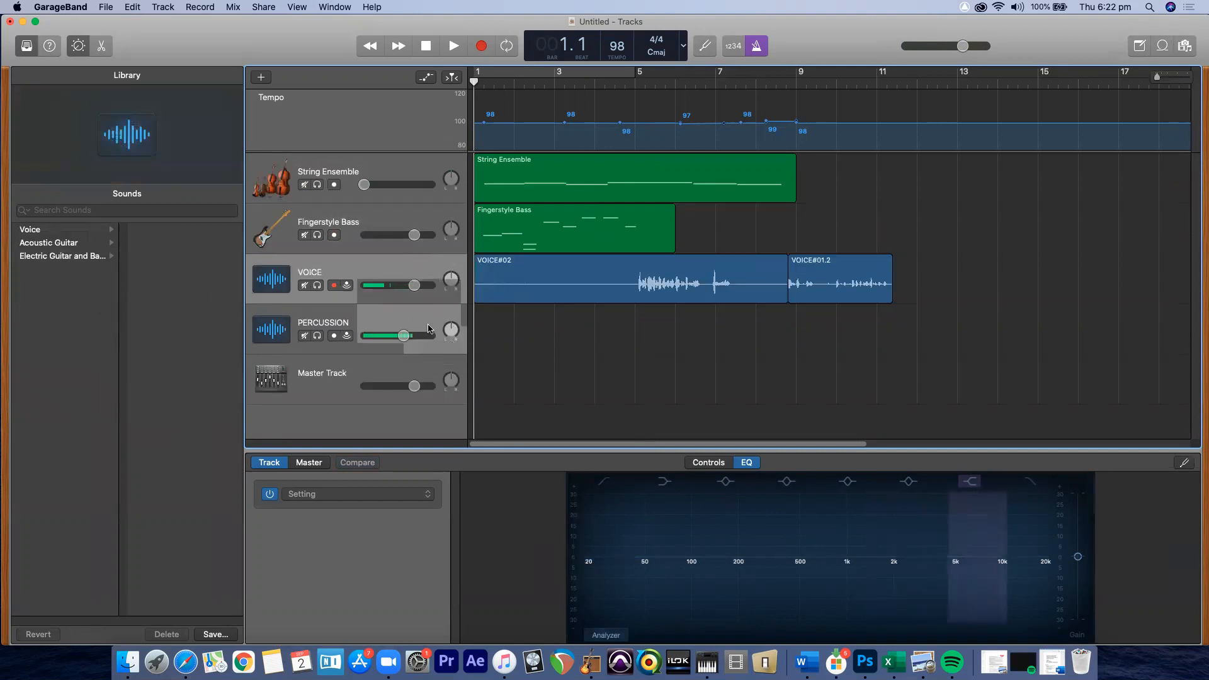
Step: Try to delete the Master Track, and delete the PERCUSSION track
{"action": "left_click", "coordinate": [365, 370]}
{"action": "key", "text": "super+BackSpace"}
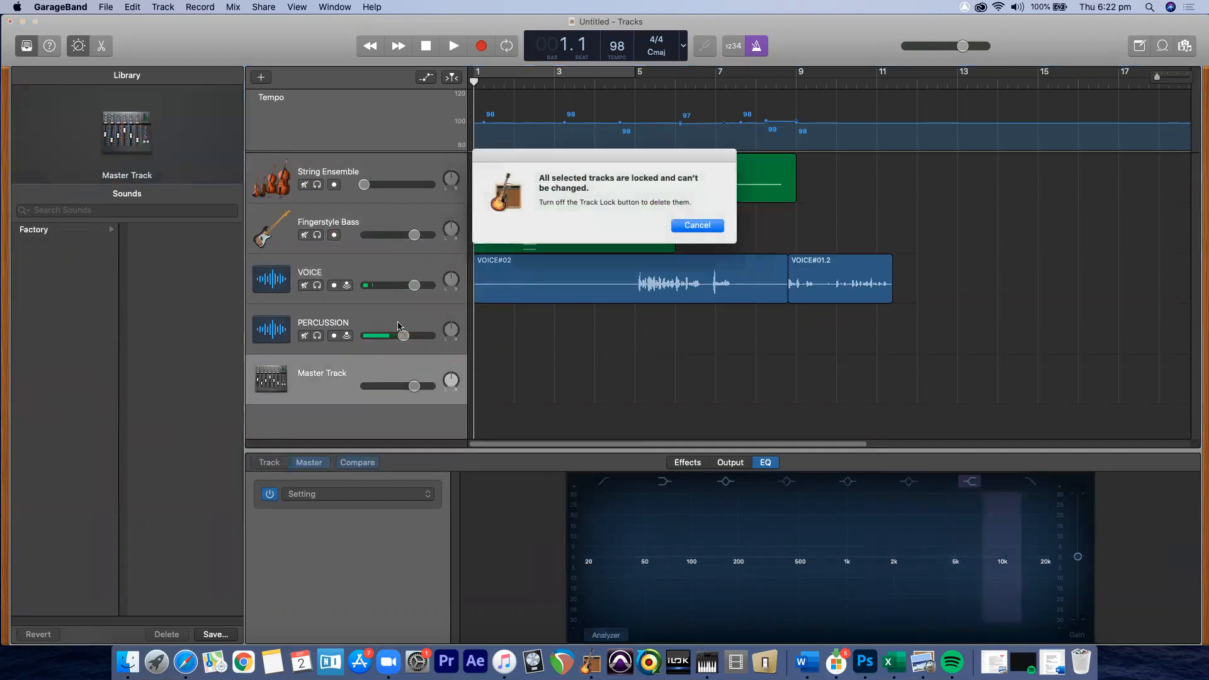
{"action": "left_click", "coordinate": [697, 229]}
{"action": "left_click", "coordinate": [362, 315]}
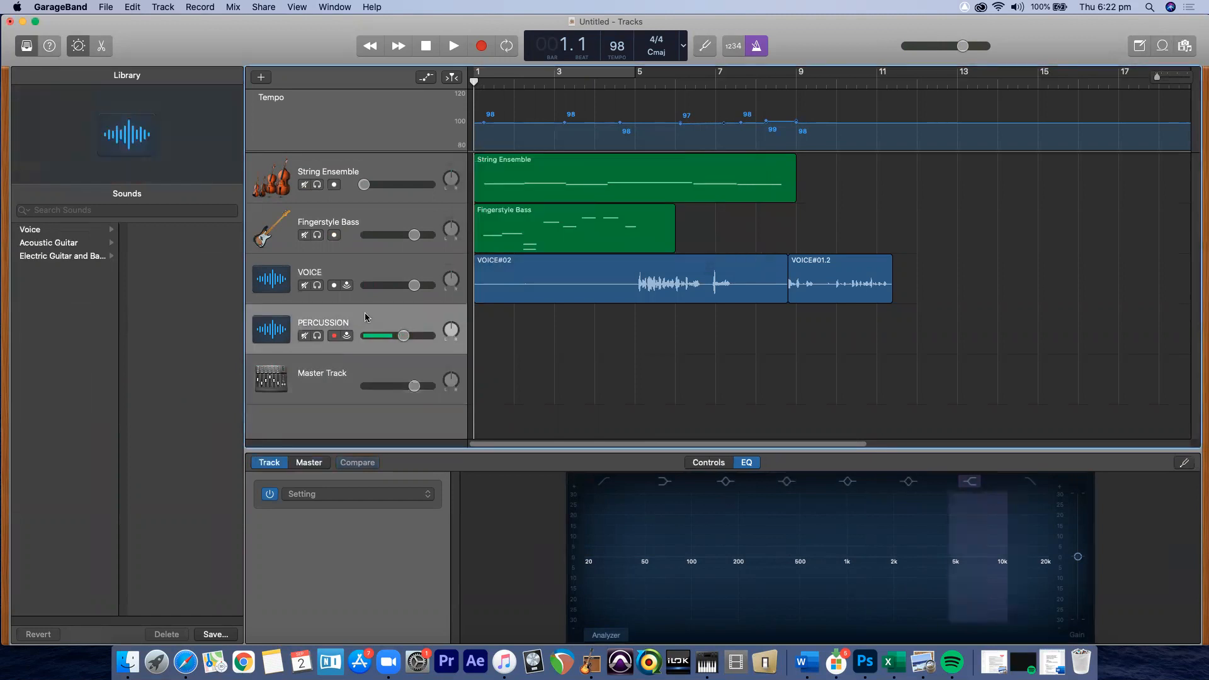
{"action": "key", "text": "super+BackSpace"}
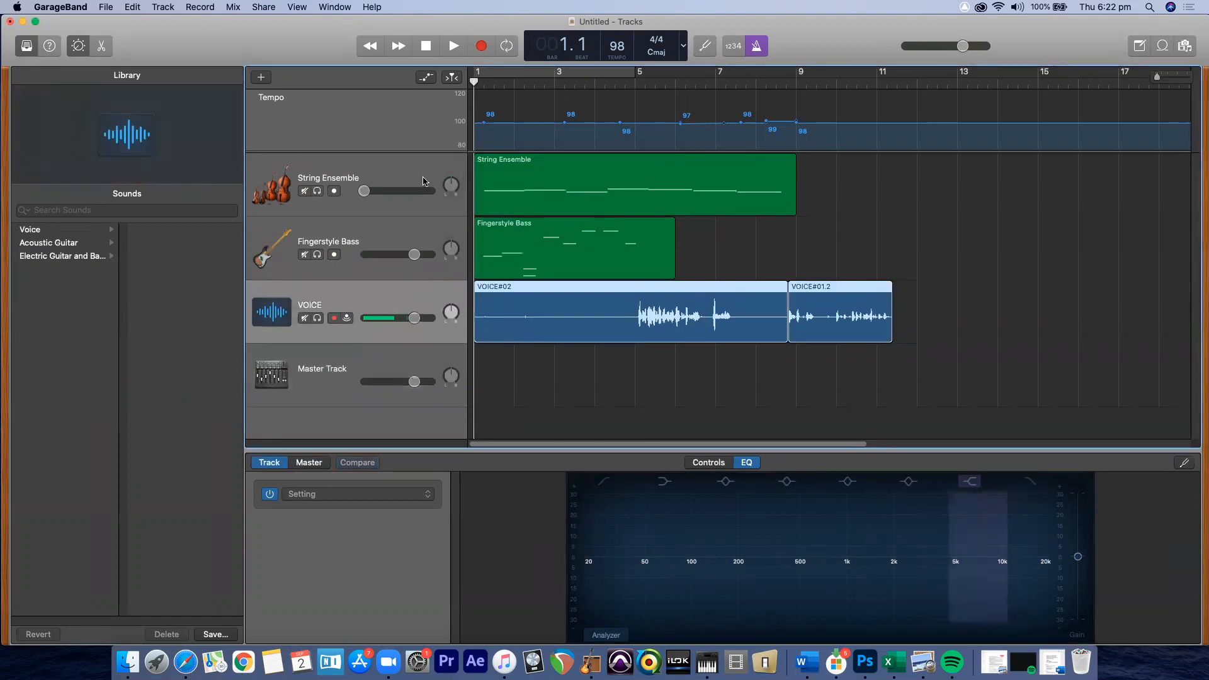
Step: Select the String Ensemble track and show the track automation
{"action": "left_click", "coordinate": [430, 188]}
{"action": "left_click", "coordinate": [415, 229]}
{"action": "left_click", "coordinate": [417, 287]}
{"action": "left_click", "coordinate": [439, 176]}
{"action": "left_click_drag", "start_coordinate": [452, 184], "coordinate": [452, 186]}
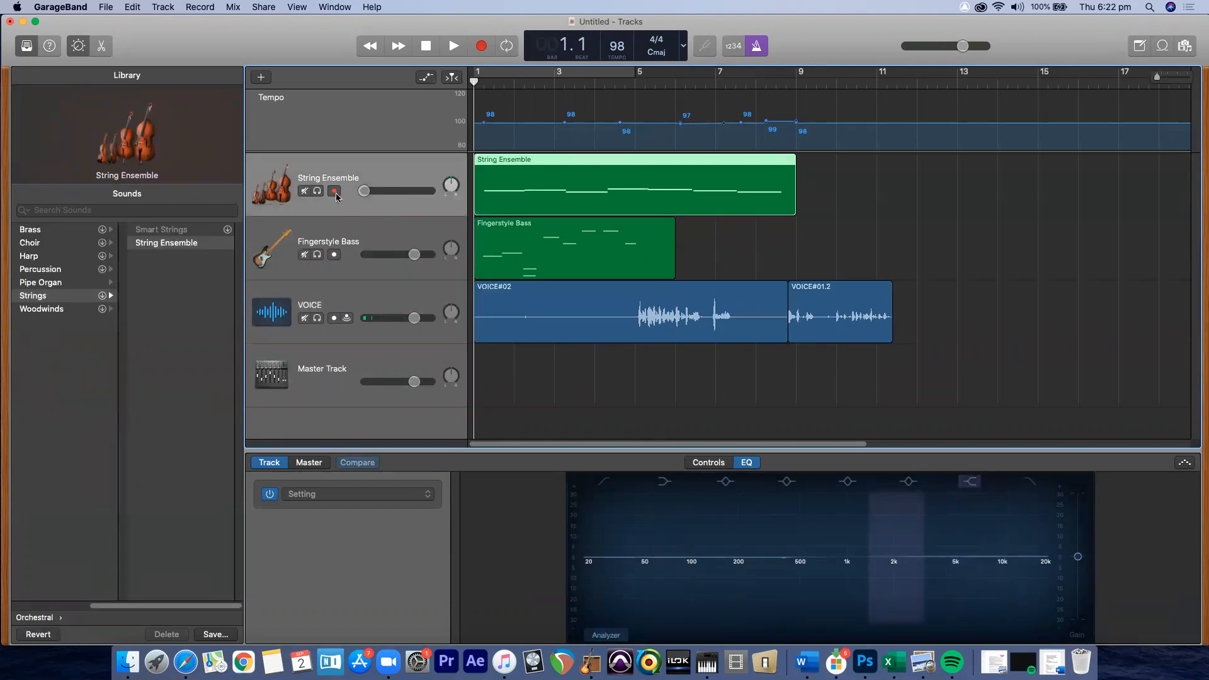
{"action": "left_click", "coordinate": [327, 8]}
{"action": "left_click", "coordinate": [369, 126]}
{"action": "key", "text": "a"}
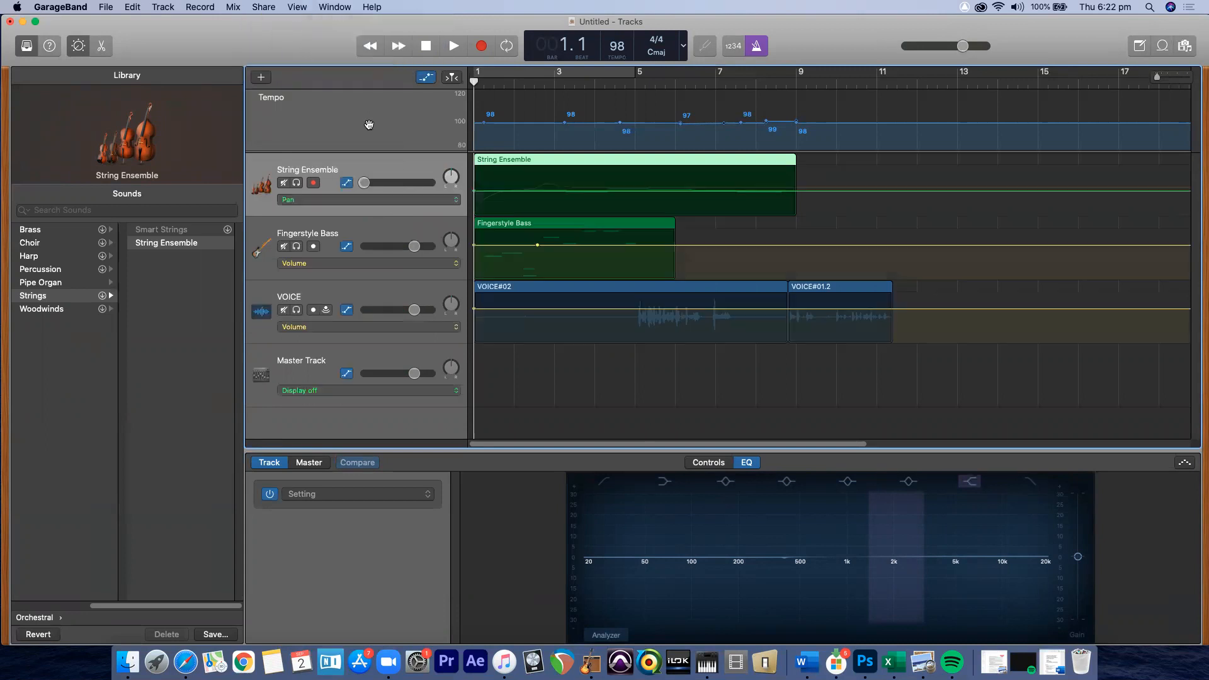
Step: Add pan automation points along the String Ensemble region, bend the curve up and down before bar 3, and play it back
{"action": "left_click", "coordinate": [401, 199]}
{"action": "left_click", "coordinate": [376, 213]}
{"action": "left_click", "coordinate": [489, 191]}
{"action": "left_click", "coordinate": [523, 191]}
{"action": "left_click", "coordinate": [565, 191]}
{"action": "left_click", "coordinate": [642, 191]}
{"action": "left_click", "coordinate": [715, 191]}
{"action": "left_click", "coordinate": [759, 190]}
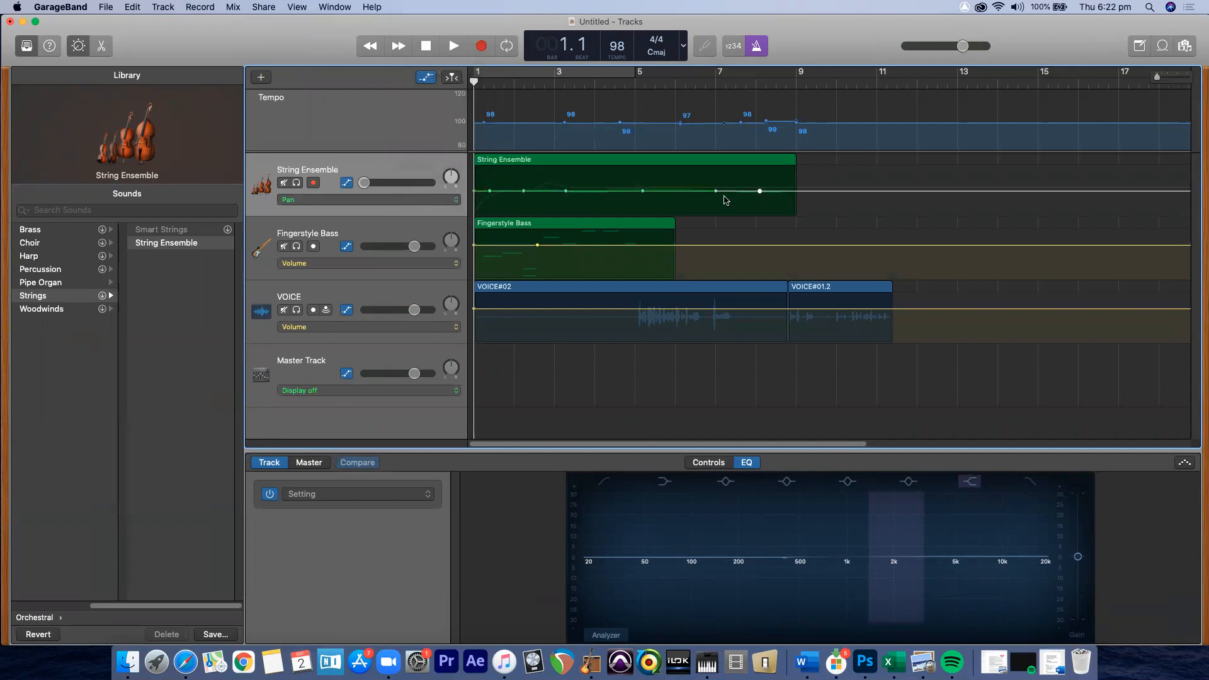
{"action": "left_click", "coordinate": [601, 191]}
{"action": "left_click_drag", "start_coordinate": [509, 190], "coordinate": [549, 196]}
{"action": "key", "text": "space"}
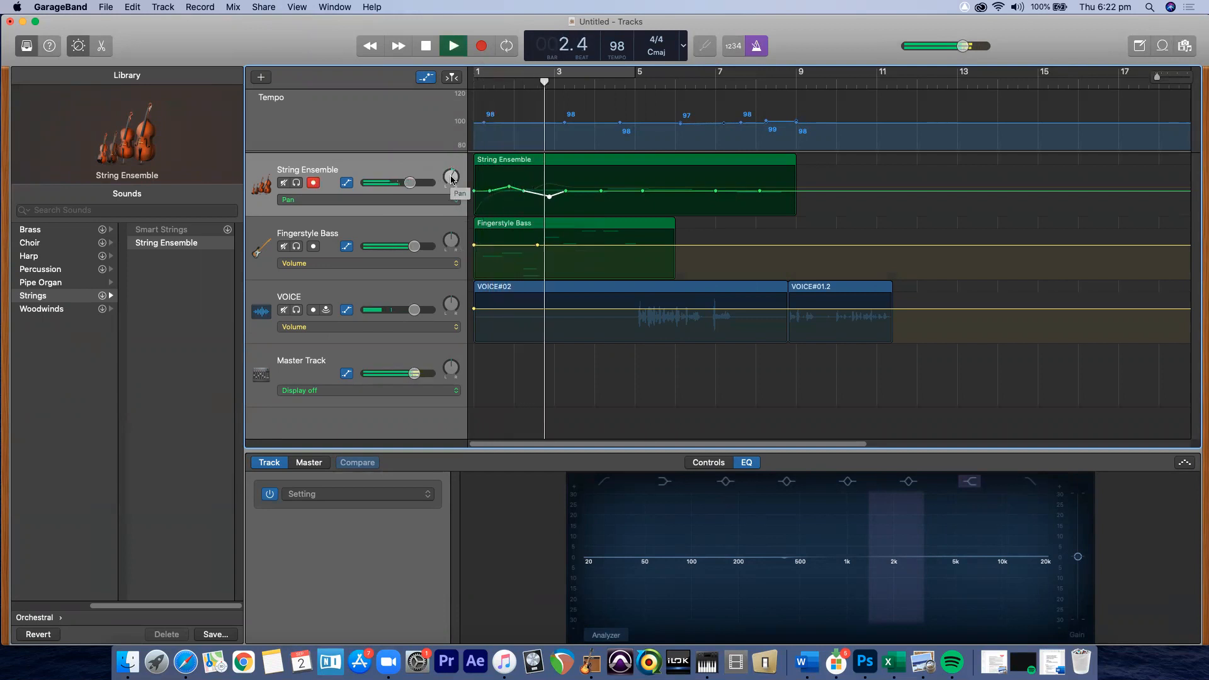
{"action": "key", "text": "space"}
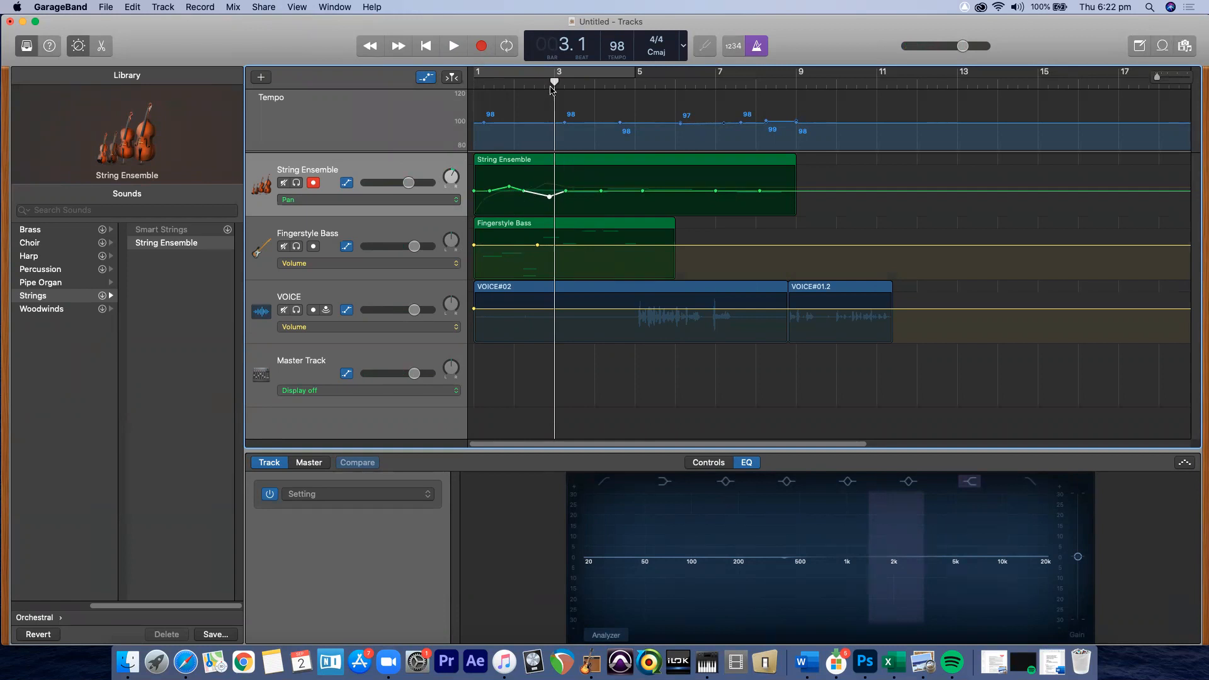
Step: Add two more dips to the String Ensemble pan automation between bars 3 and 5
{"action": "left_click_drag", "start_coordinate": [480, 24], "coordinate": [484, 94]}
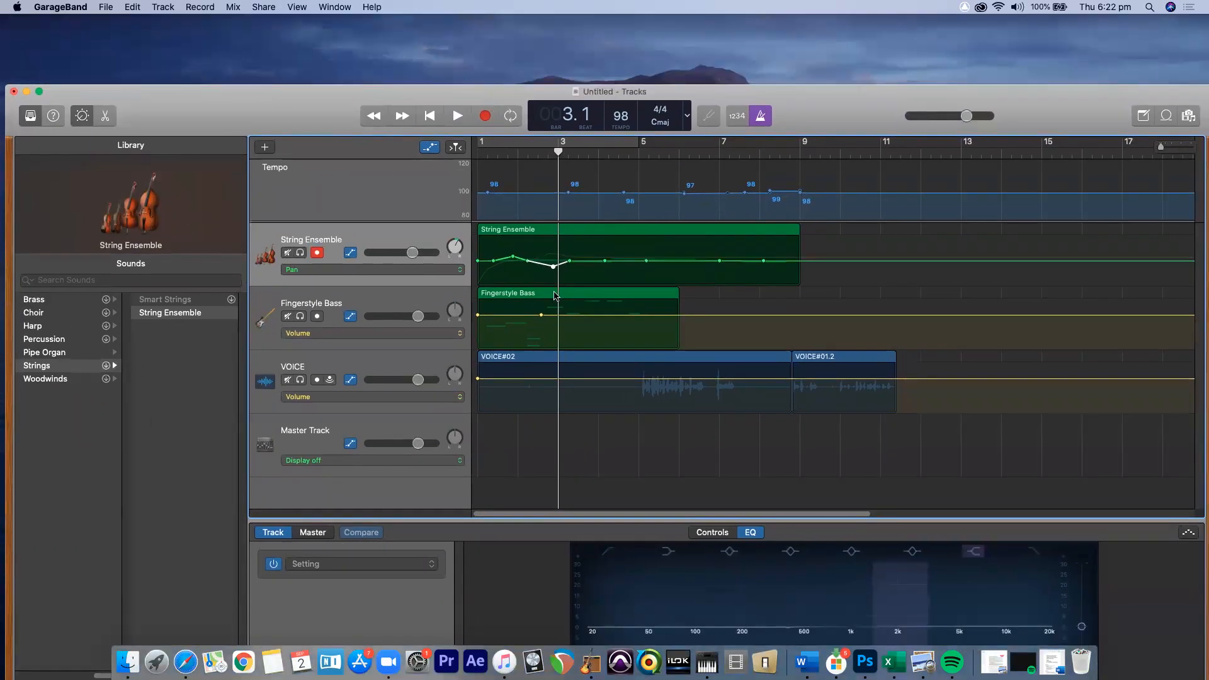
{"action": "left_click", "coordinate": [591, 260]}
{"action": "left_click_drag", "start_coordinate": [590, 260], "coordinate": [591, 266]}
{"action": "left_click", "coordinate": [629, 261]}
Step: View the automation parameters available for the String Ensemble track, and dismiss the list without changing from Pan
{"action": "left_click", "coordinate": [459, 270]}
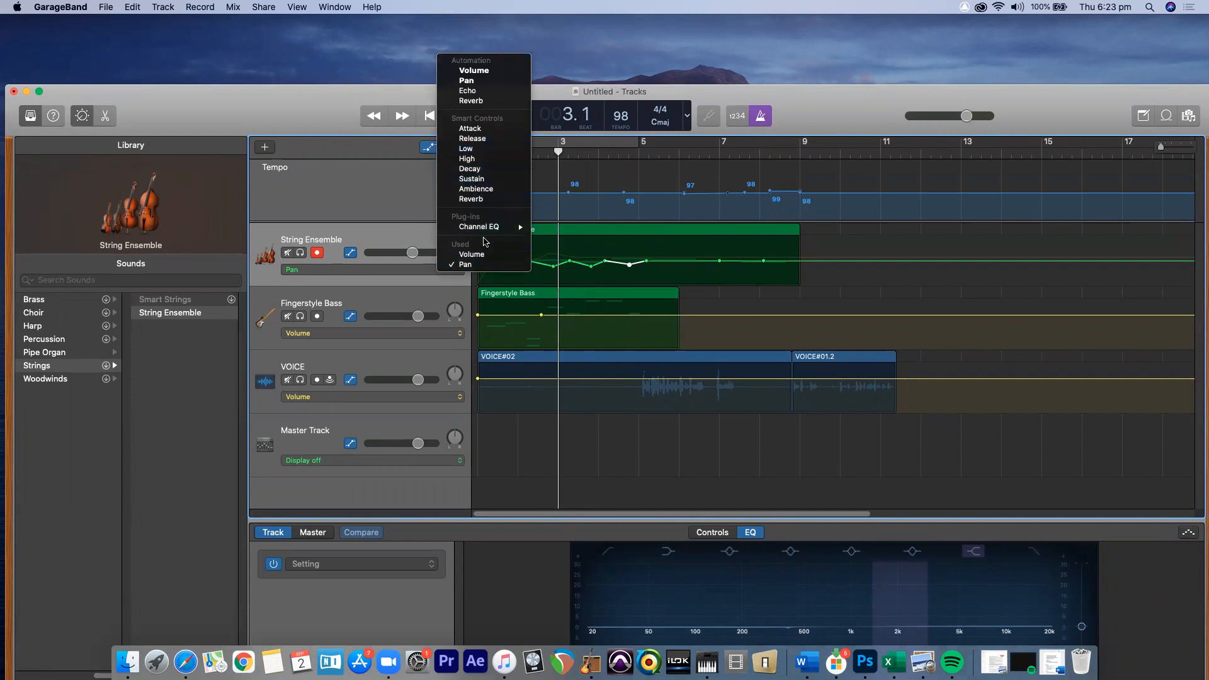
{"action": "mouse_move", "coordinate": [495, 234]}
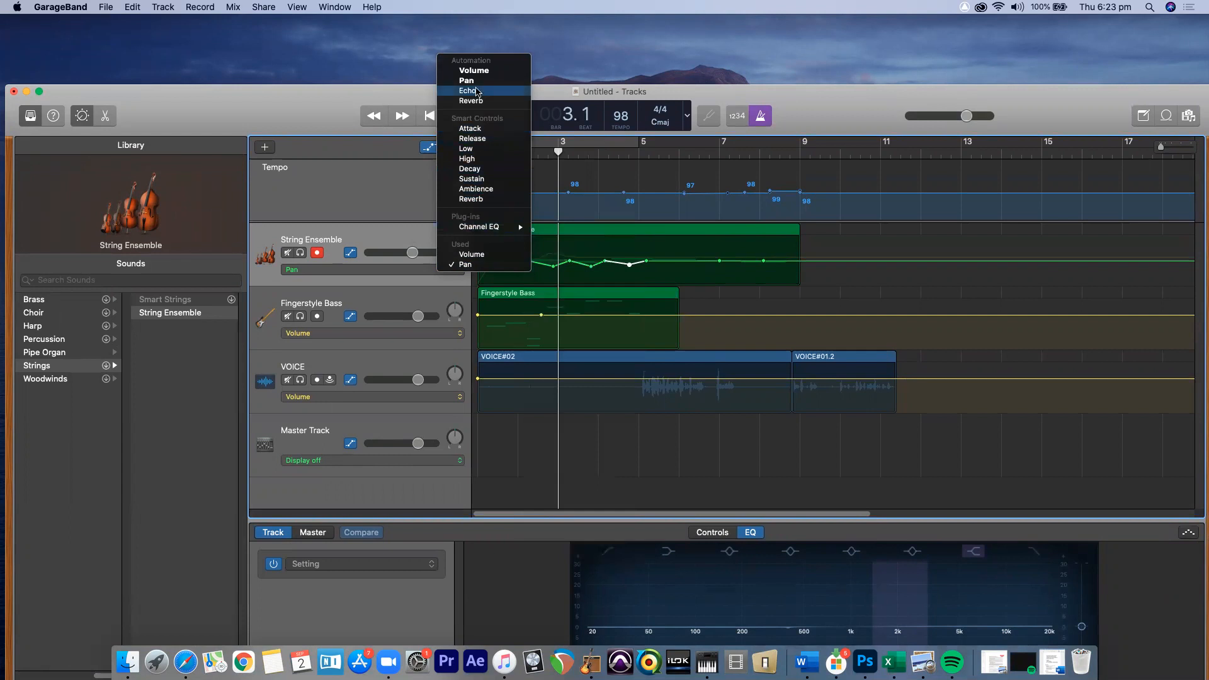
{"action": "left_click", "coordinate": [344, 122]}
{"action": "left_click_drag", "start_coordinate": [329, 108], "coordinate": [326, 41]}
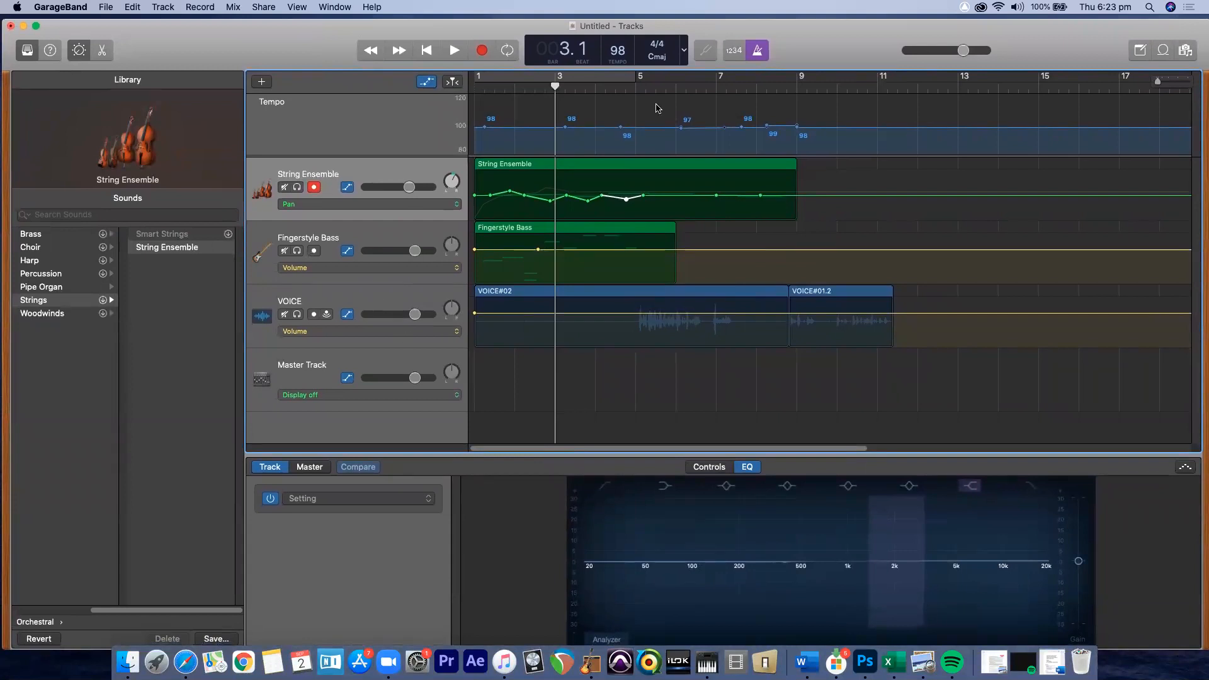
Step: Open the Fingerstyle Bass region in the editor, view its score, and switch to an enlarged Piano Roll
{"action": "left_click", "coordinate": [556, 230]}
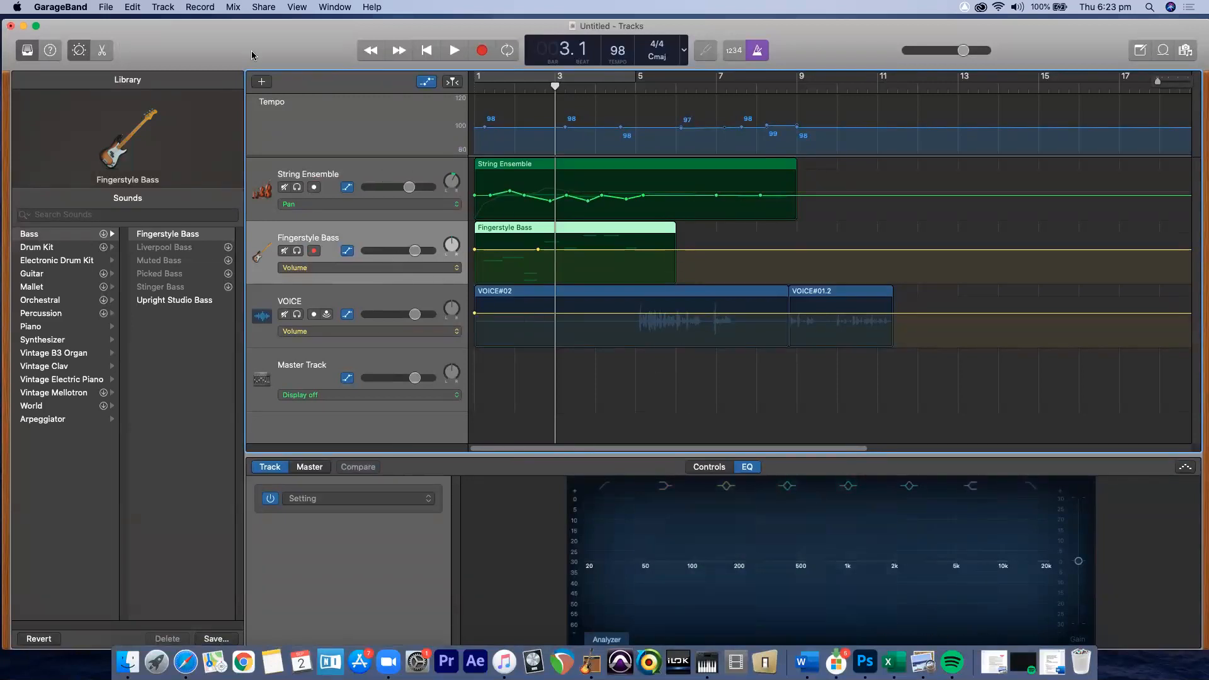
{"action": "left_click", "coordinate": [309, 6]}
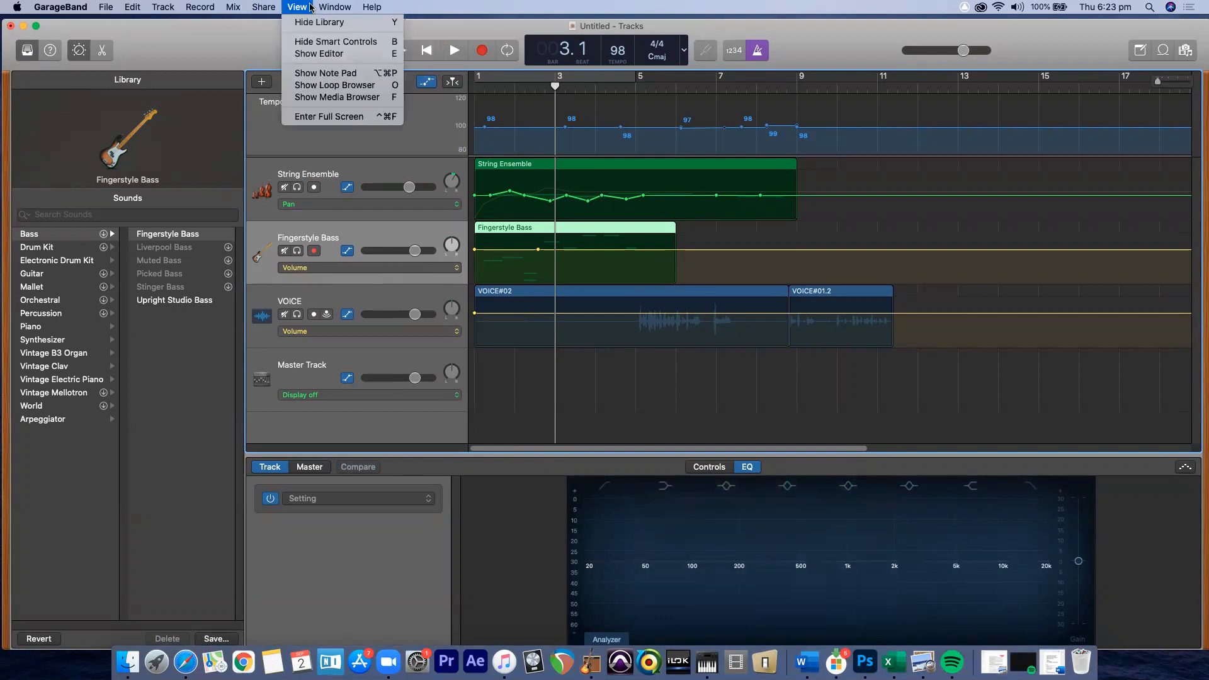
{"action": "left_click", "coordinate": [318, 55]}
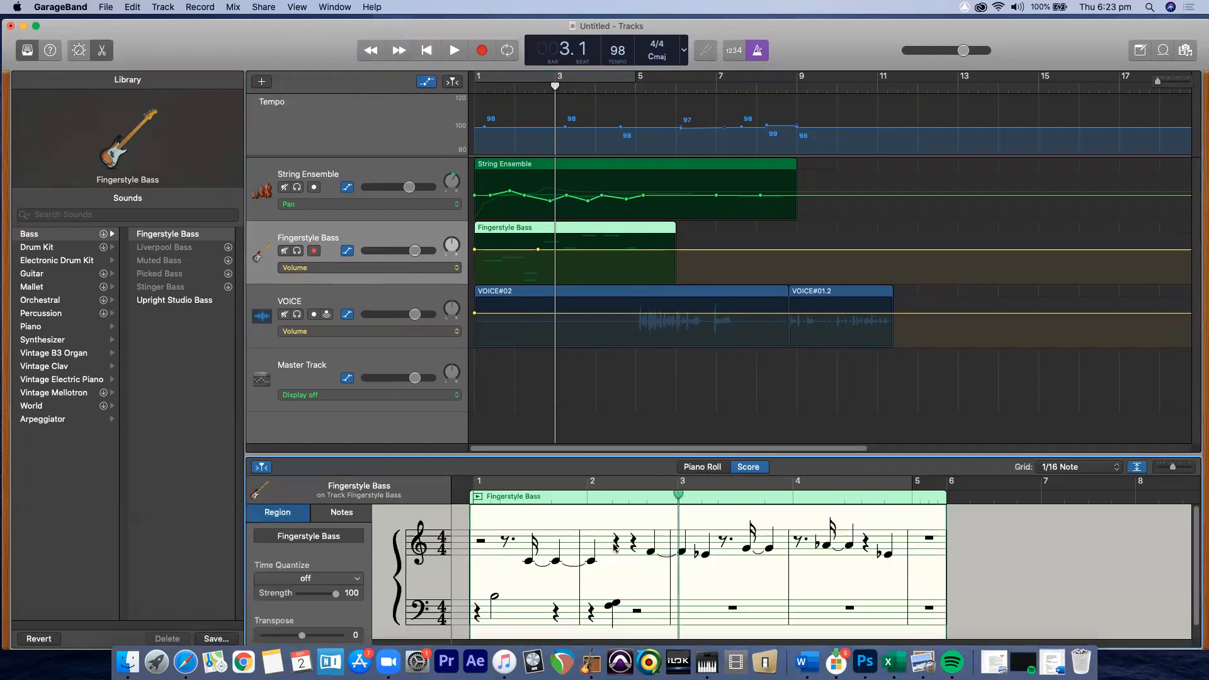
{"action": "left_click_drag", "start_coordinate": [1169, 470], "coordinate": [1173, 471]}
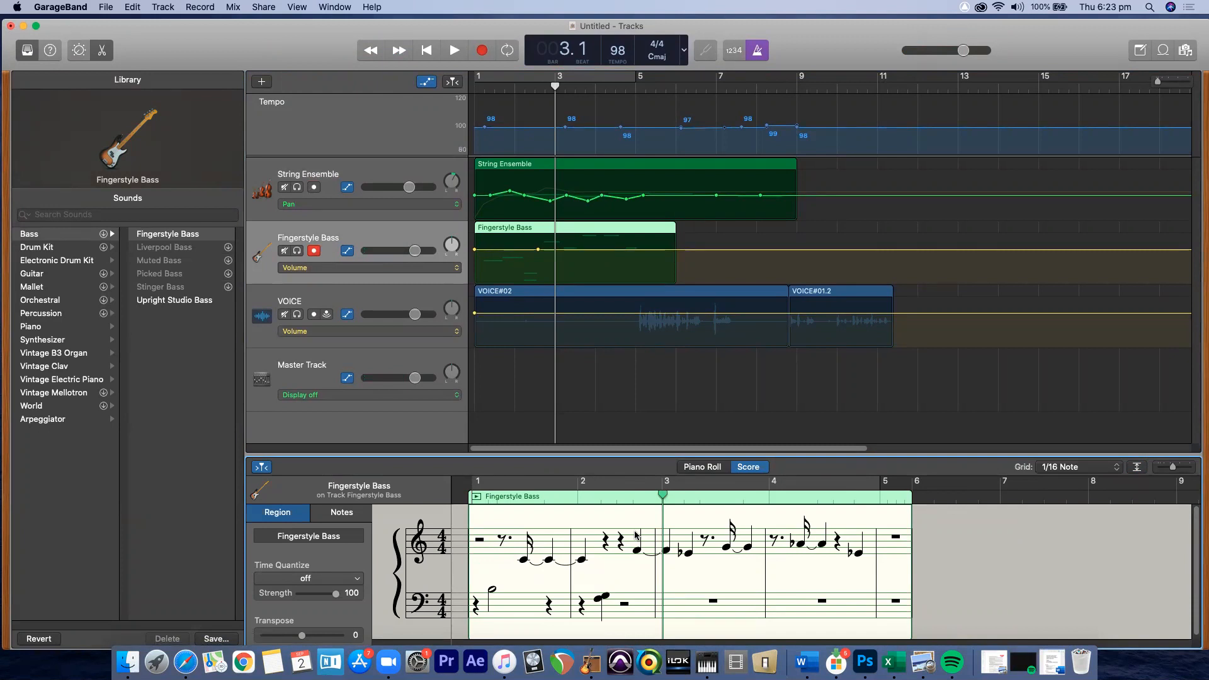
{"action": "left_click", "coordinate": [705, 469]}
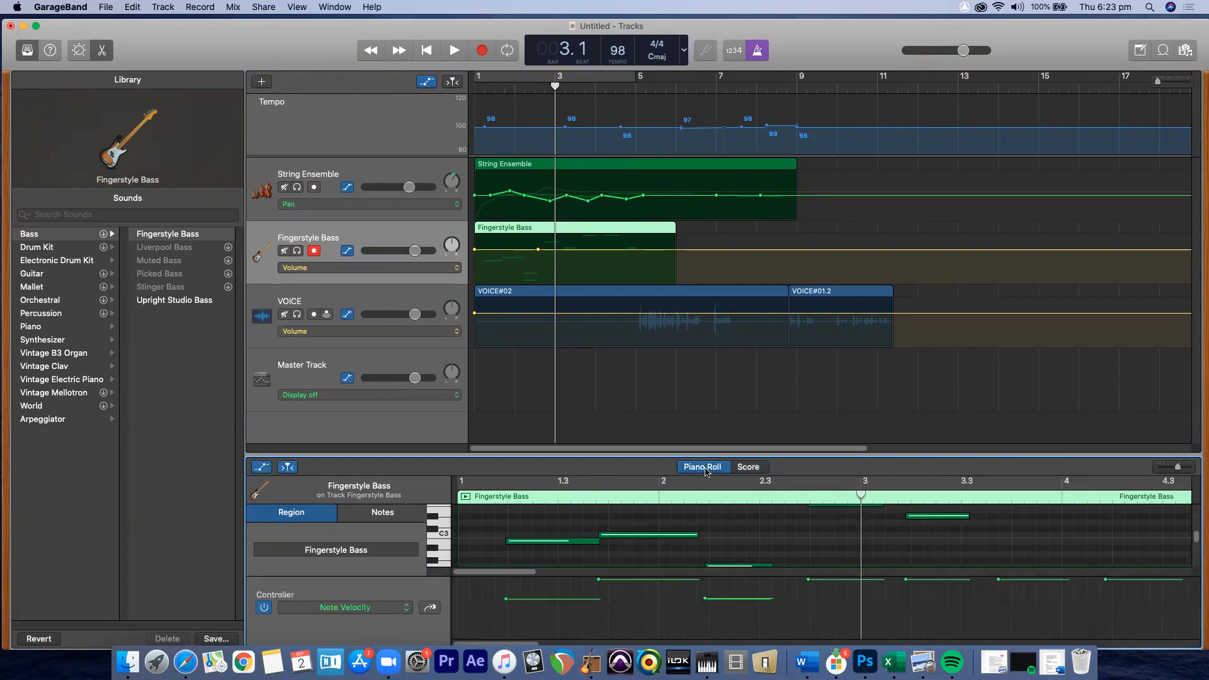
{"action": "left_click_drag", "start_coordinate": [564, 454], "coordinate": [564, 115]}
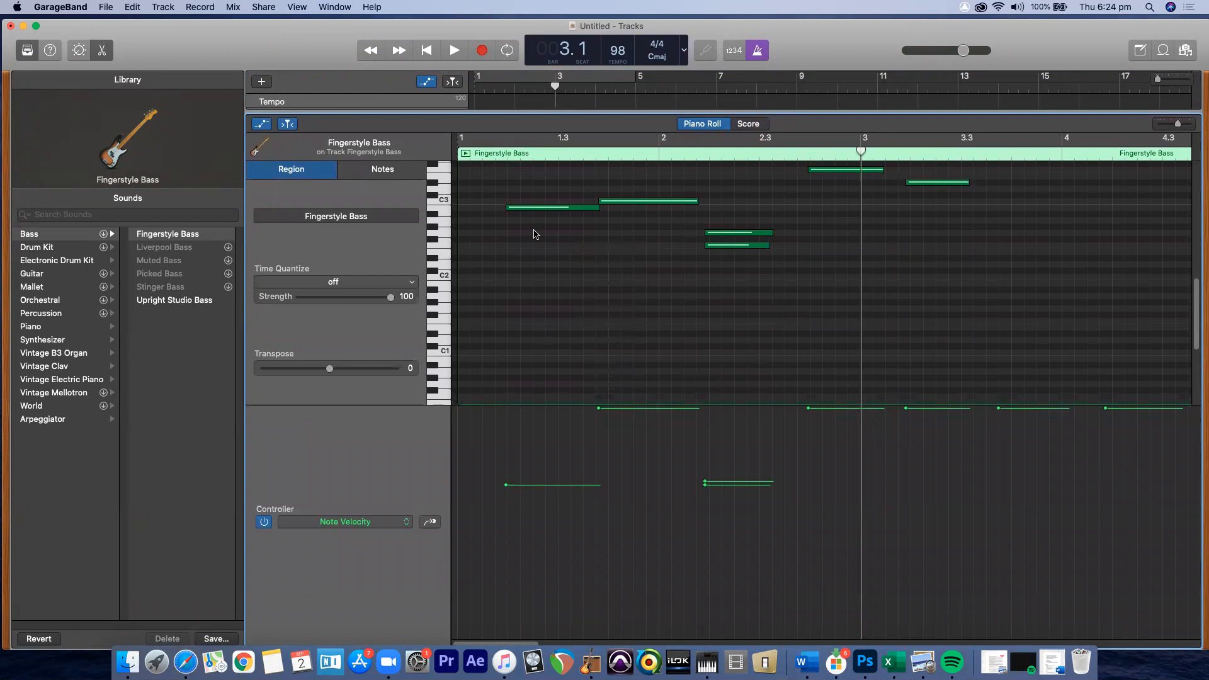
Step: Raise the first bass note to a pitch between C3 and C4, and lengthen it past the start of bar 2
{"action": "left_click_drag", "start_coordinate": [524, 212], "coordinate": [528, 217]}
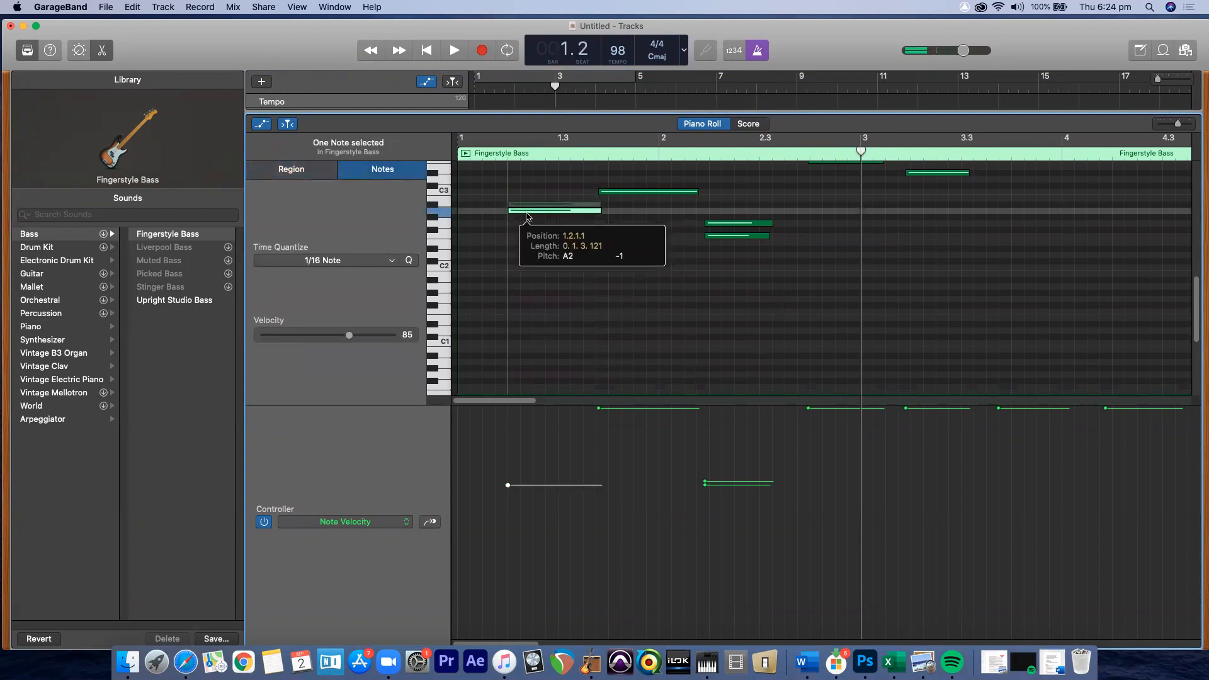
{"action": "left_click_drag", "start_coordinate": [528, 217], "coordinate": [536, 158]}
{"action": "left_click_drag", "start_coordinate": [536, 193], "coordinate": [720, 282]}
Step: Copy the lengthened bass note and paste it at the playhead at bar 3
{"action": "right_click", "coordinate": [528, 287]}
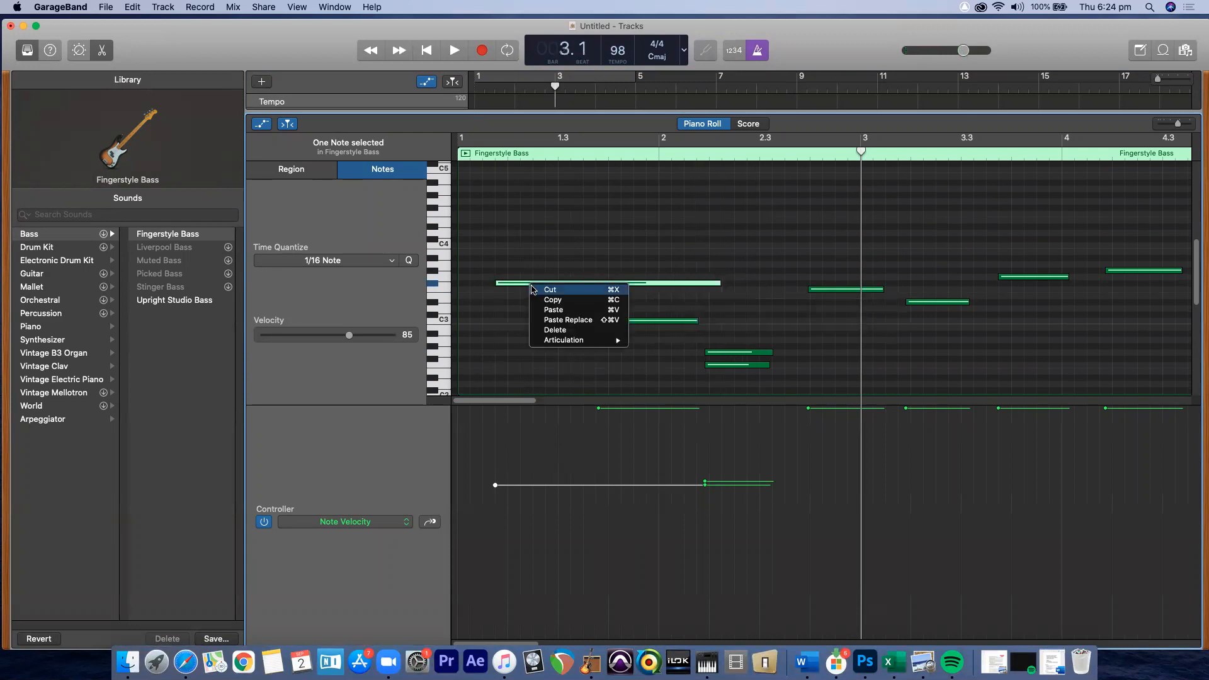
{"action": "left_click", "coordinate": [551, 300]}
{"action": "right_click", "coordinate": [511, 243]}
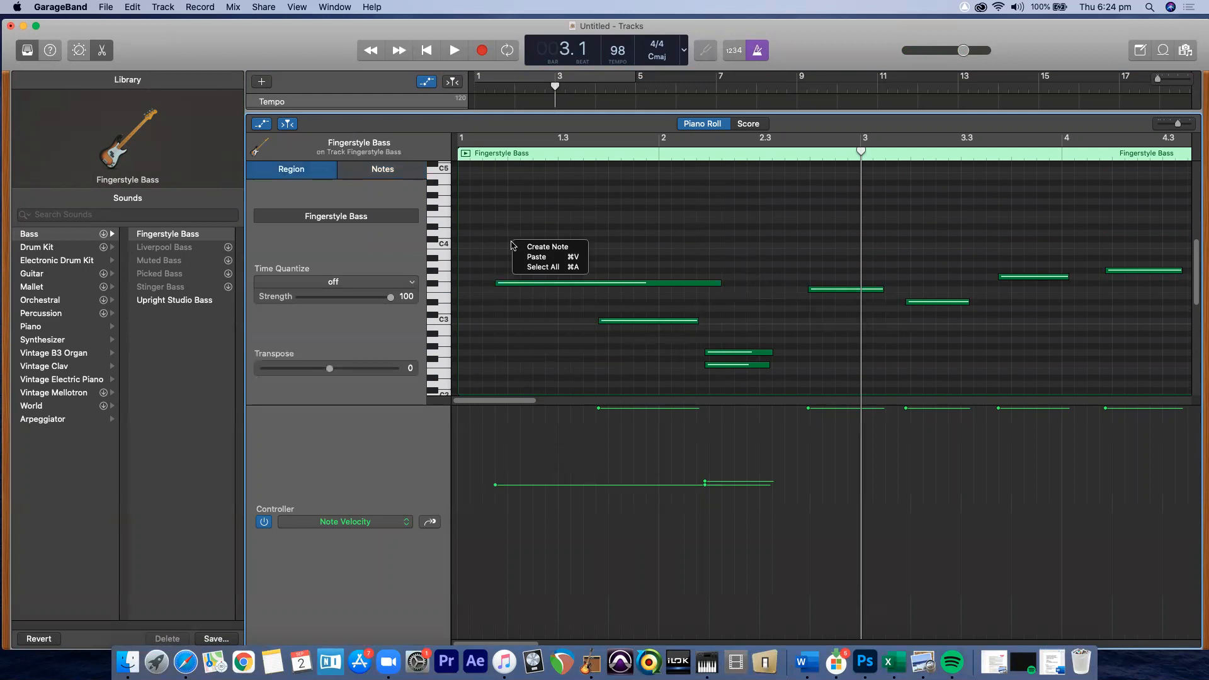
{"action": "left_click", "coordinate": [530, 257]}
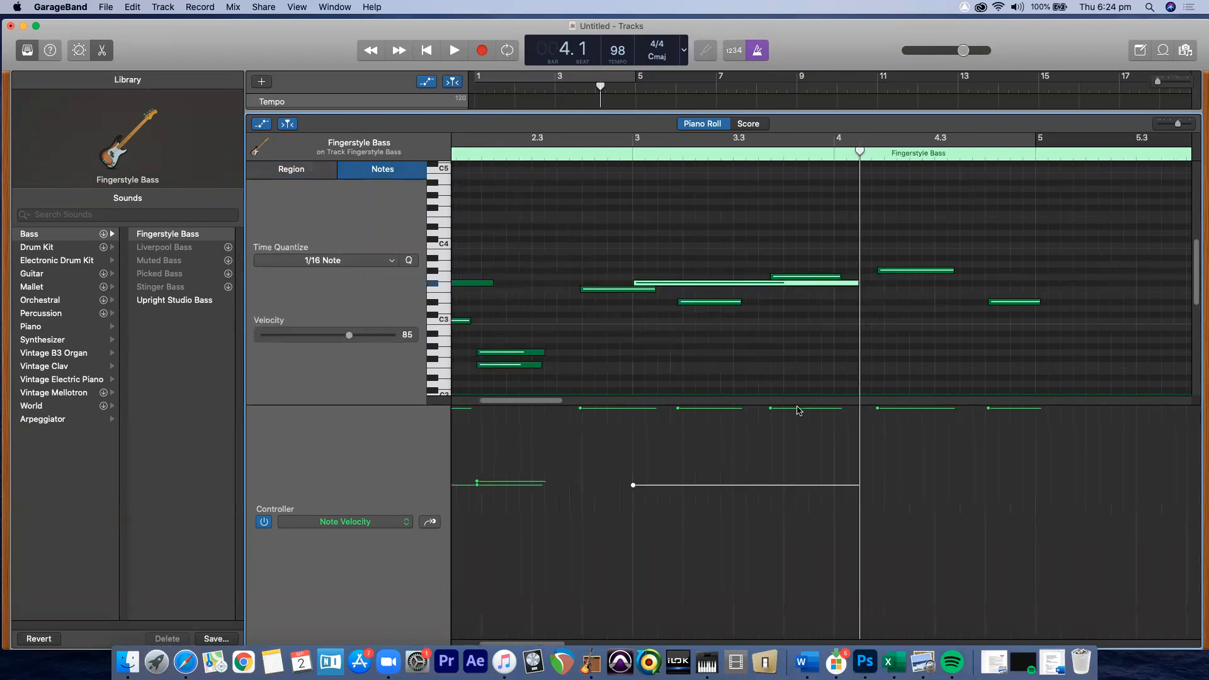
Step: Copy the short bass note in bar 4 and paste three copies, one late in bar 4, one in bar 5 and one in bar 6
{"action": "left_click", "coordinate": [888, 271]}
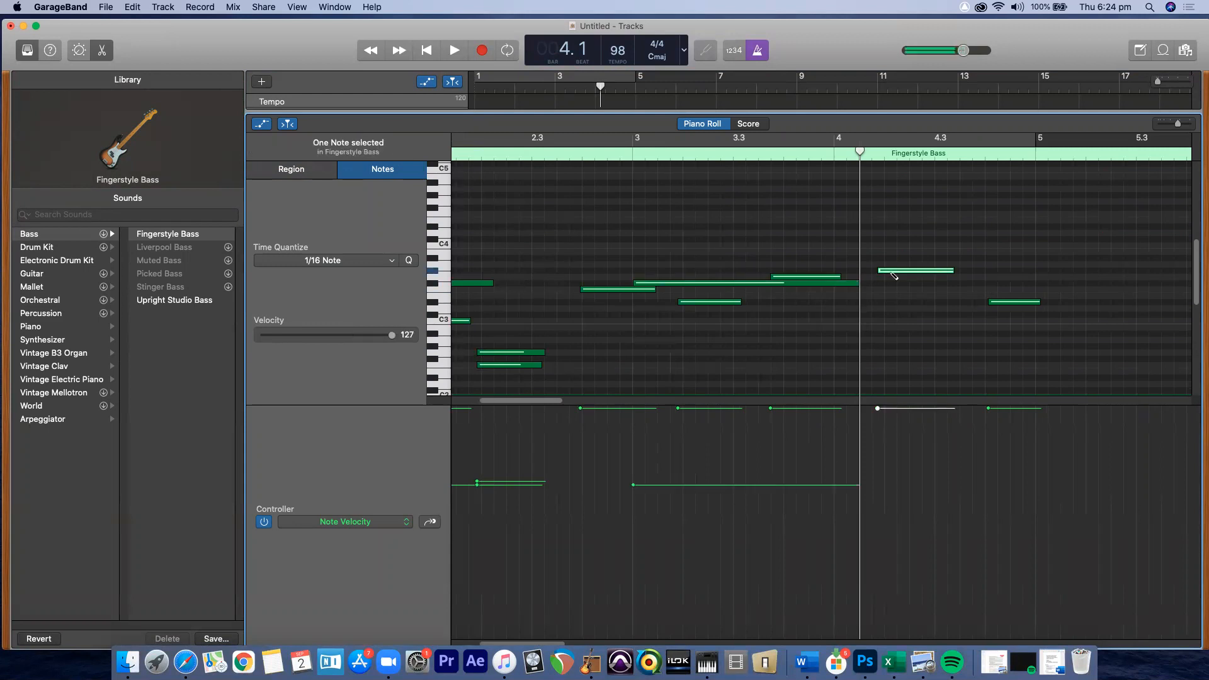
{"action": "left_click", "coordinate": [995, 156]}
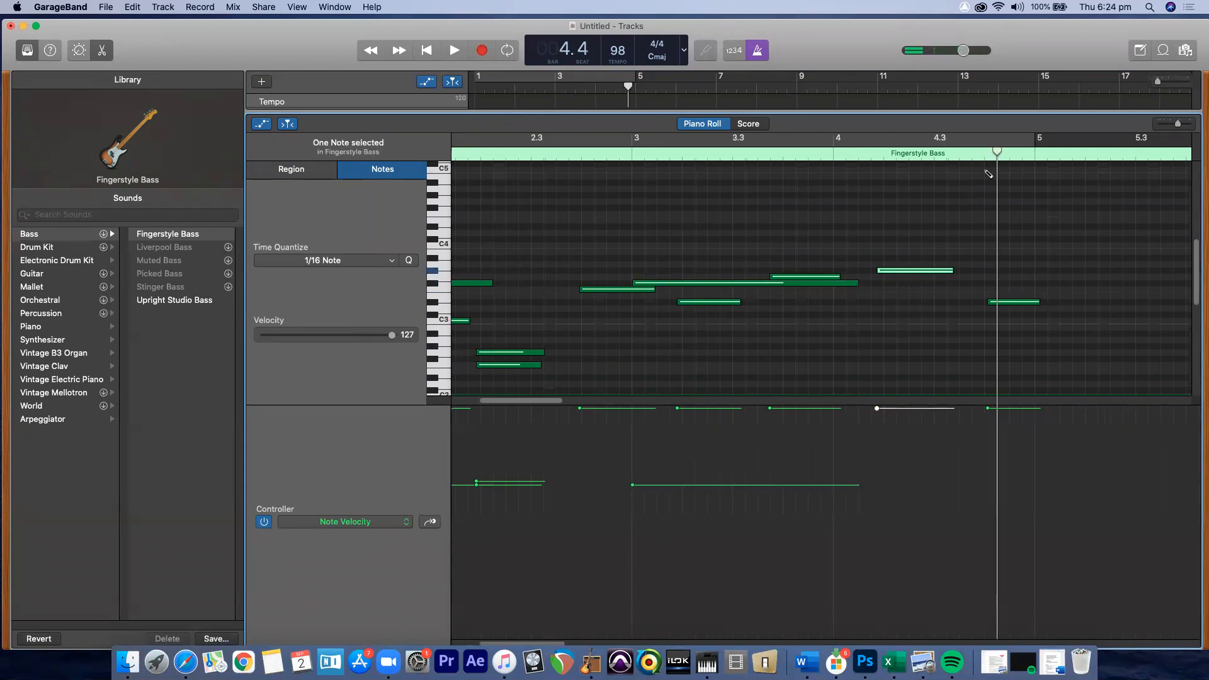
{"action": "key", "text": "super+v"}
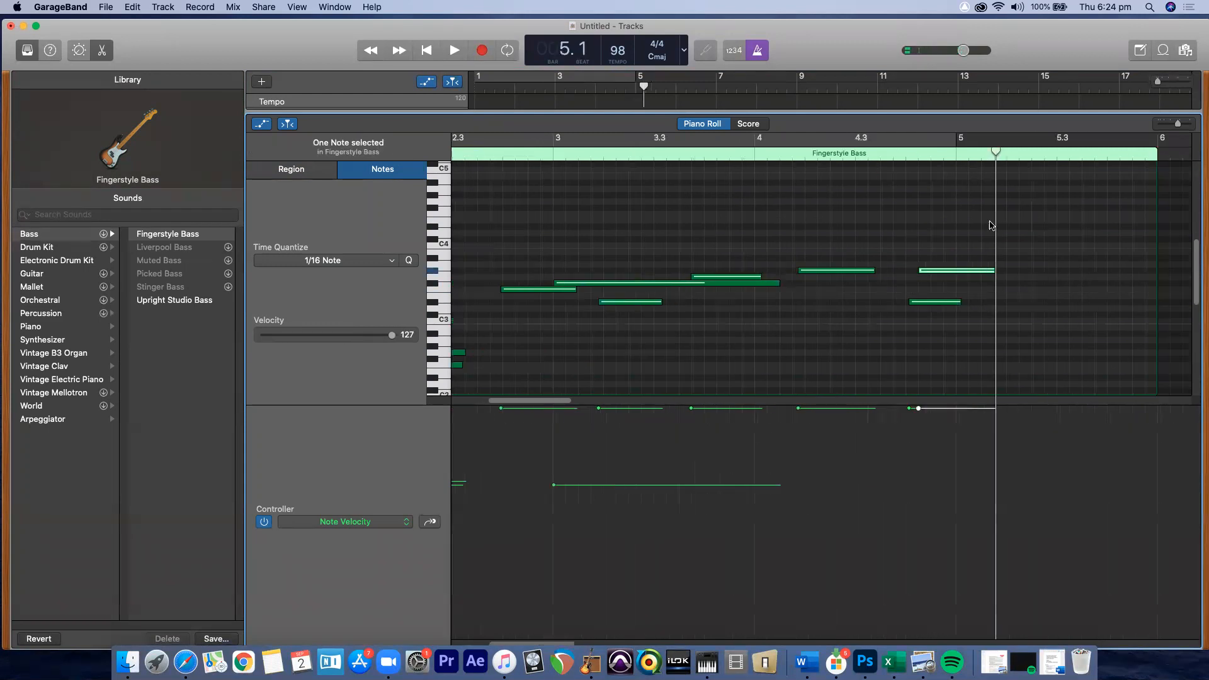
{"action": "left_click", "coordinate": [1006, 150]}
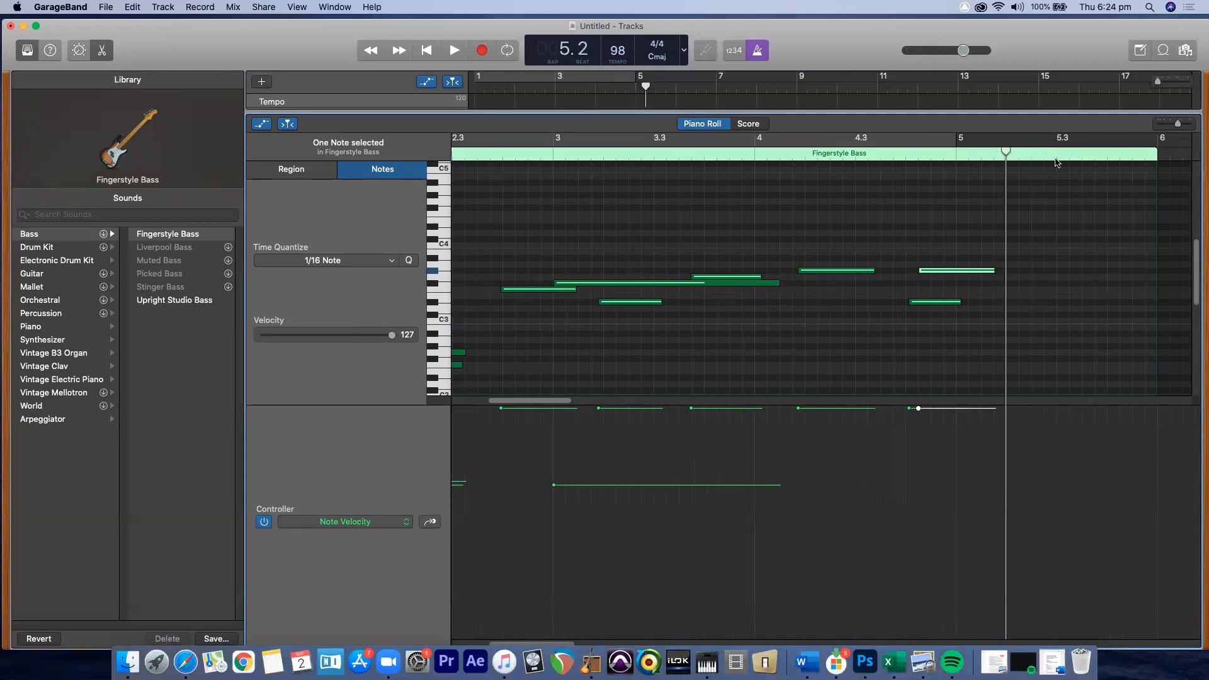
{"action": "left_click", "coordinate": [1055, 156]}
{"action": "key", "text": "super+v"}
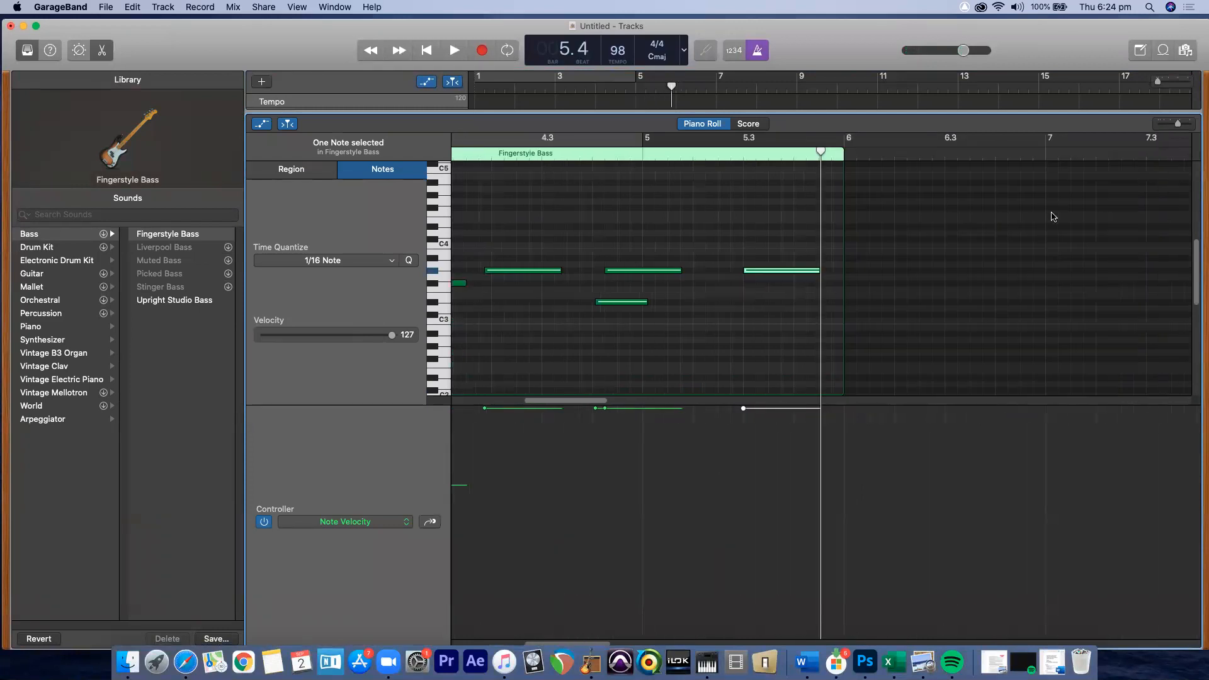
{"action": "left_click", "coordinate": [881, 153]}
{"action": "key", "text": "super+v"}
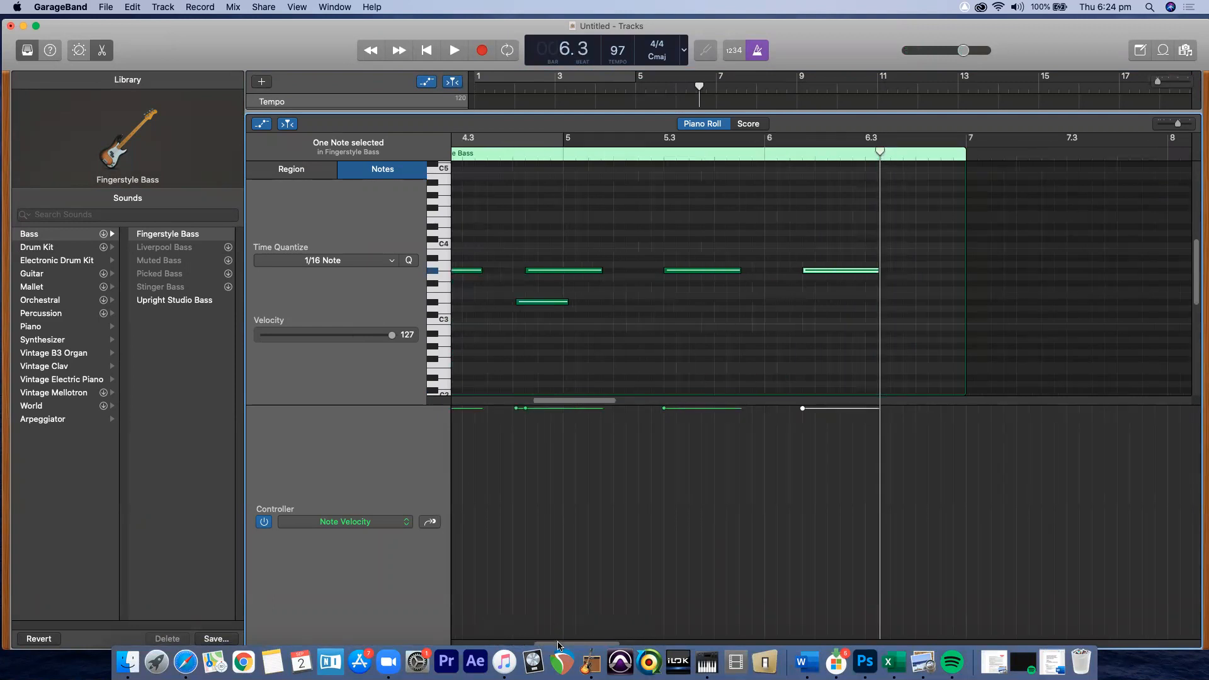
{"action": "left_click_drag", "start_coordinate": [558, 645], "coordinate": [476, 646]}
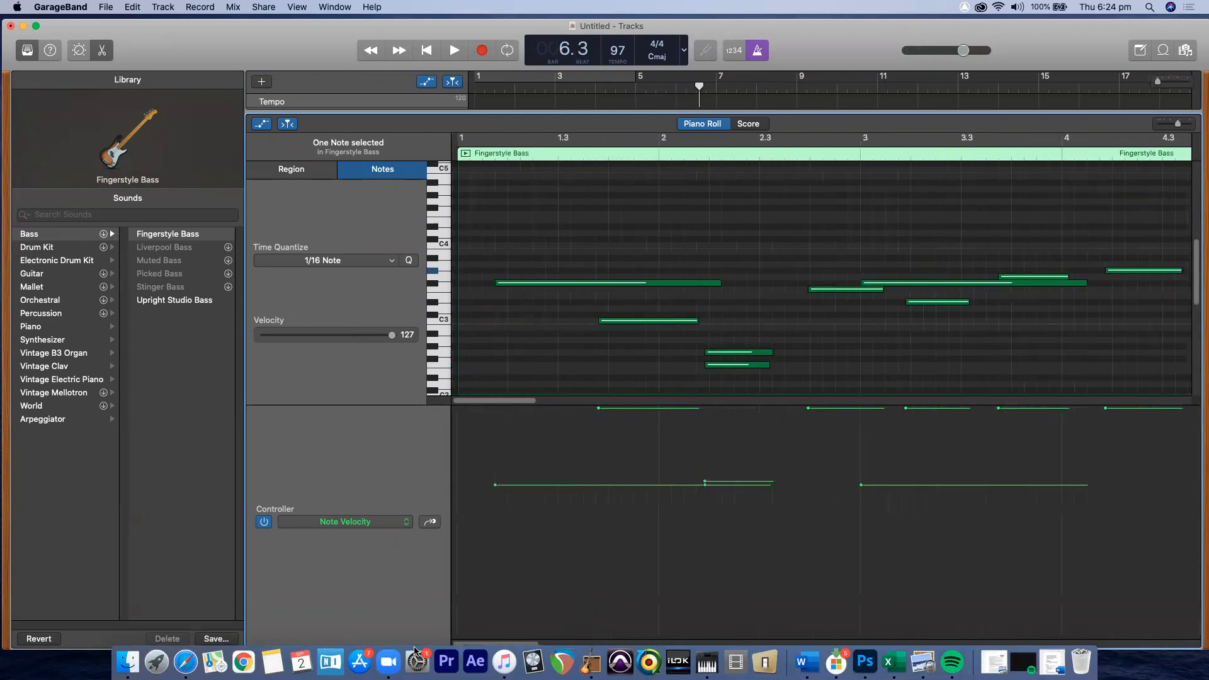
Step: Review the Time Quantize note values for the selected bass note and lower the note's velocity slightly
{"action": "left_click", "coordinate": [388, 260]}
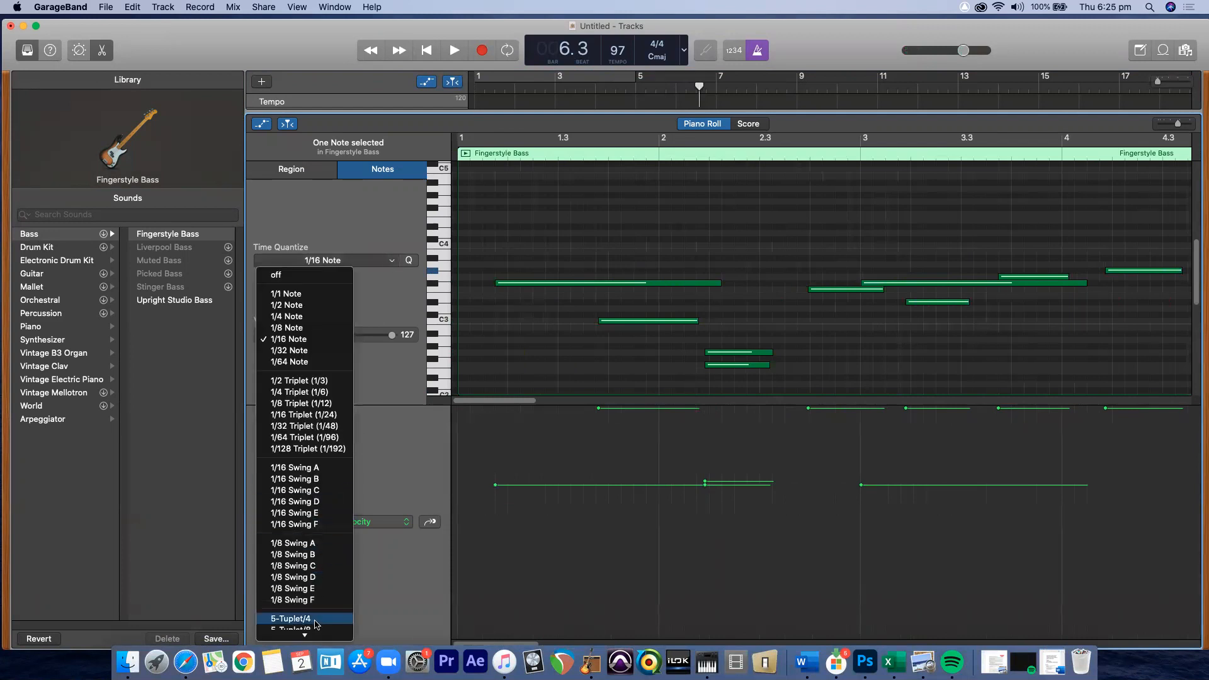
{"action": "left_click", "coordinate": [413, 444]}
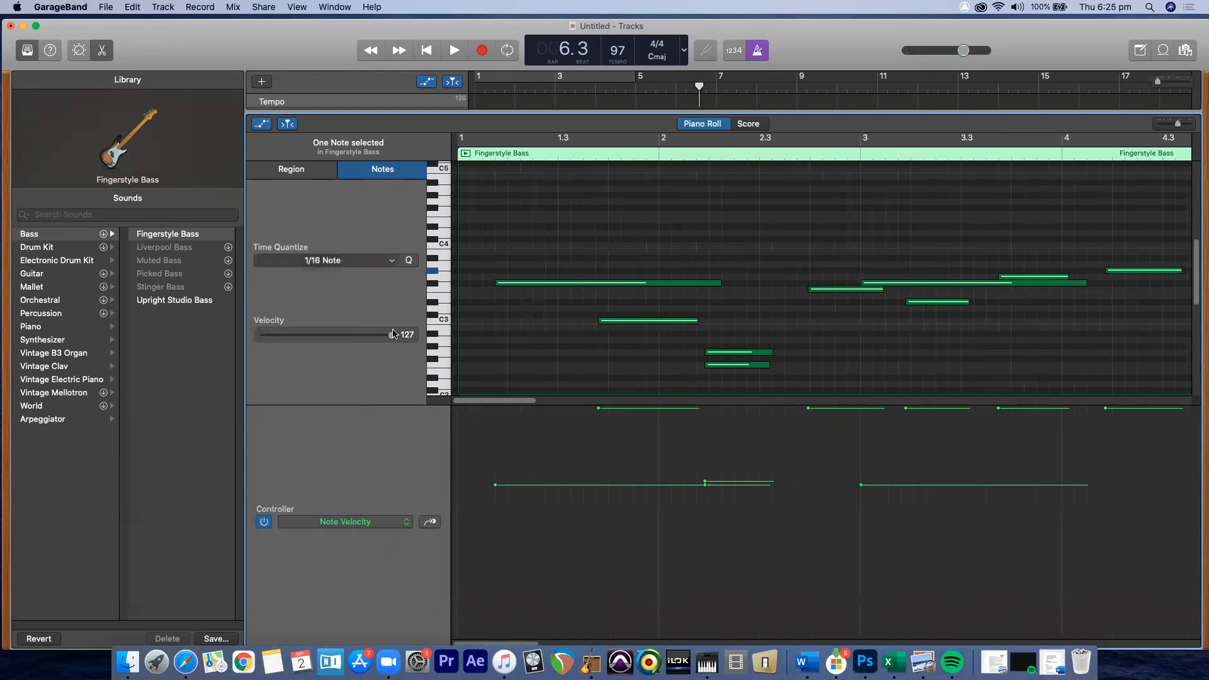
{"action": "mouse_move", "coordinate": [390, 337]}
{"action": "left_mouse_down"}
{"action": "mouse_move", "coordinate": [257, 326]}
{"action": "mouse_move", "coordinate": [408, 333]}
{"action": "left_mouse_up"}
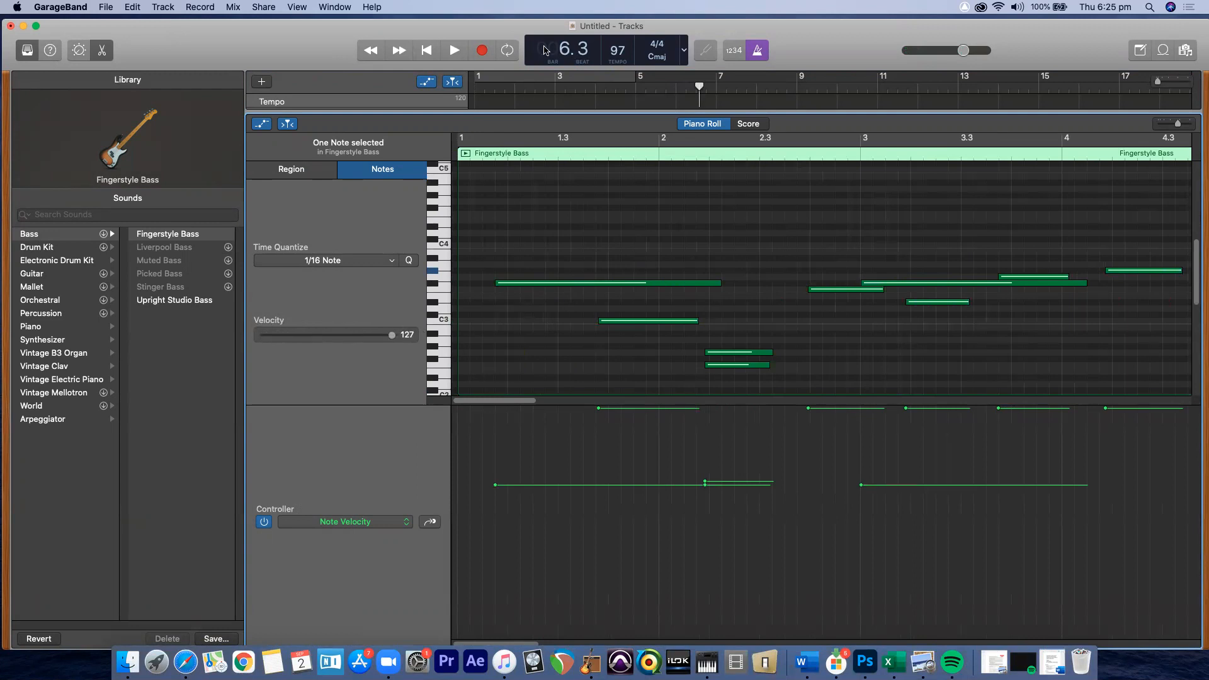
{"action": "mouse_move", "coordinate": [649, 24]}
{"action": "left_mouse_down"}
{"action": "mouse_move", "coordinate": [620, 18]}
{"action": "mouse_move", "coordinate": [649, 23]}
{"action": "left_mouse_up"}
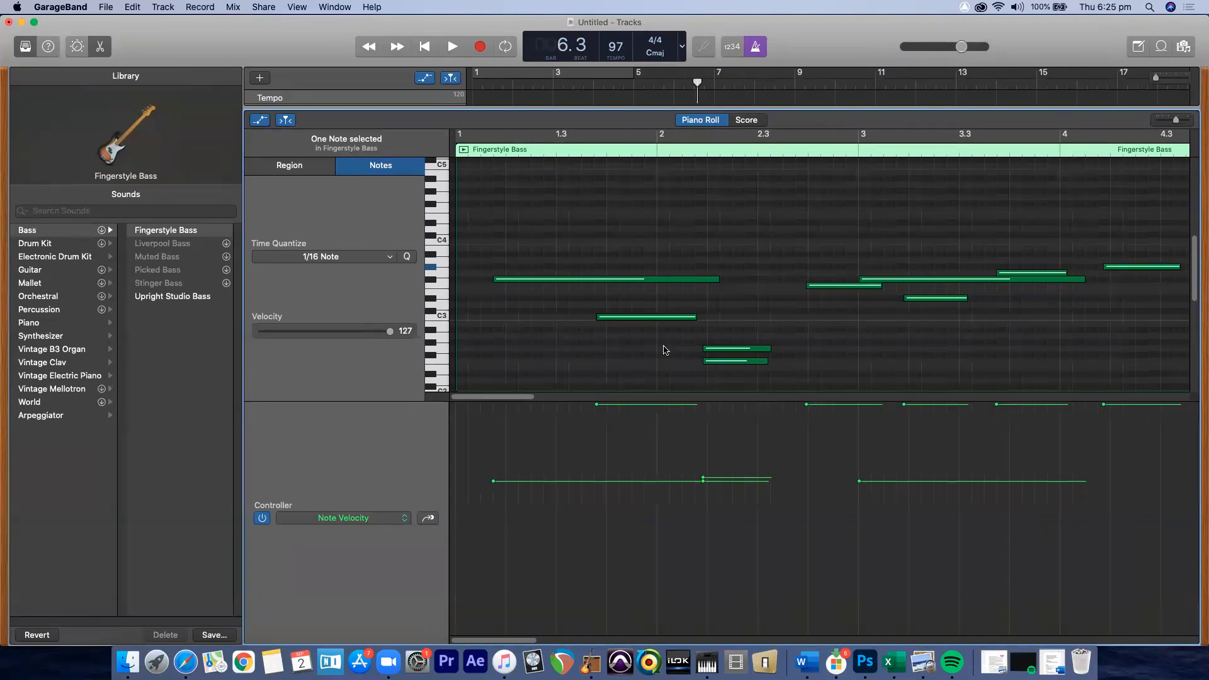
{"action": "left_click_drag", "start_coordinate": [390, 336], "coordinate": [379, 336]}
Step: Shrink the editor to reveal all tracks, and place the playhead at the start of the String Ensemble region at bar 1
{"action": "left_click_drag", "start_coordinate": [497, 105], "coordinate": [440, 462]}
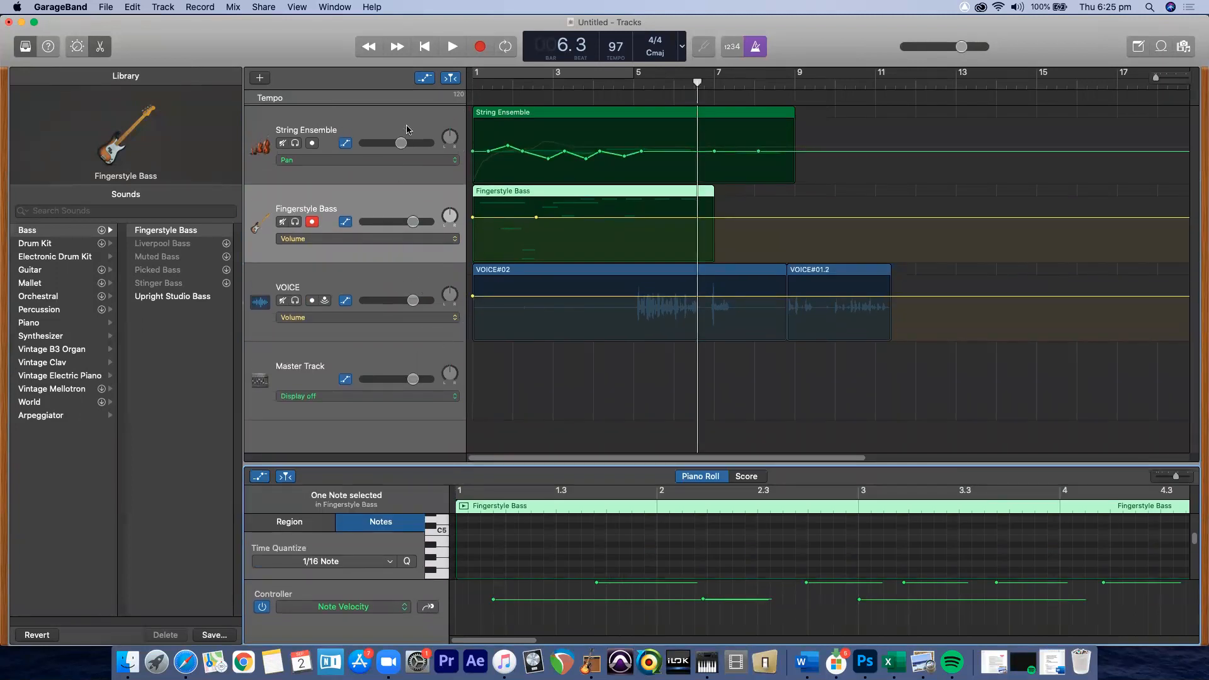
{"action": "left_click", "coordinate": [519, 113]}
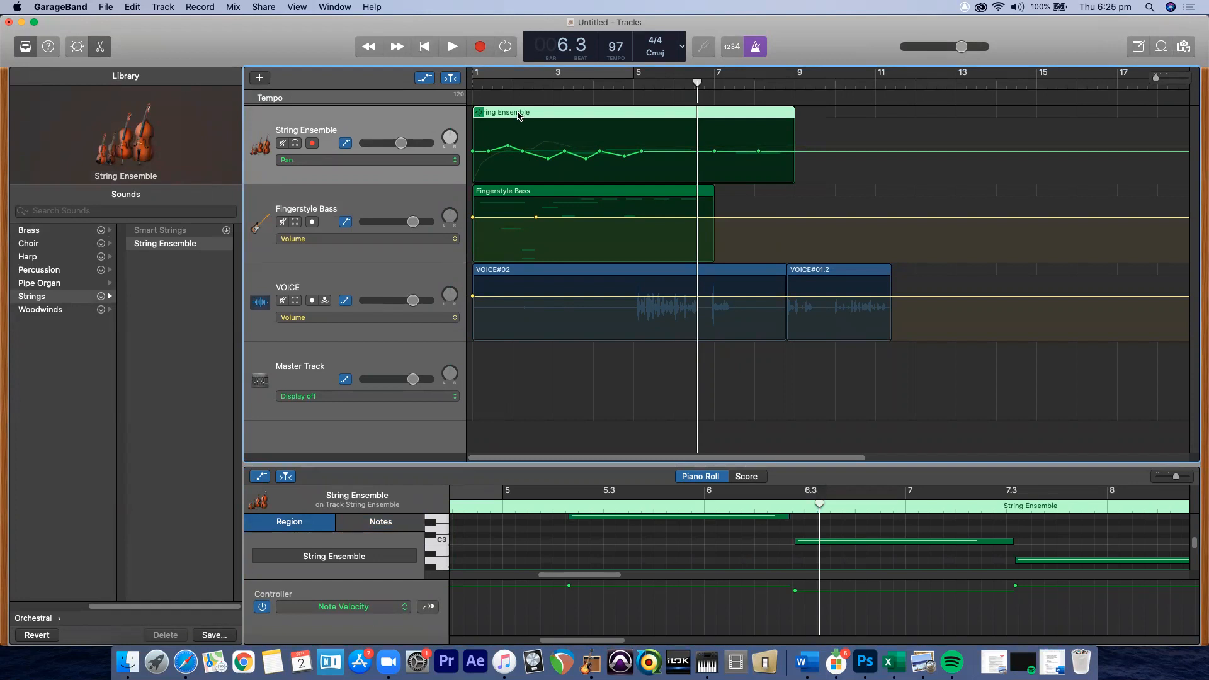
{"action": "left_click", "coordinate": [481, 84]}
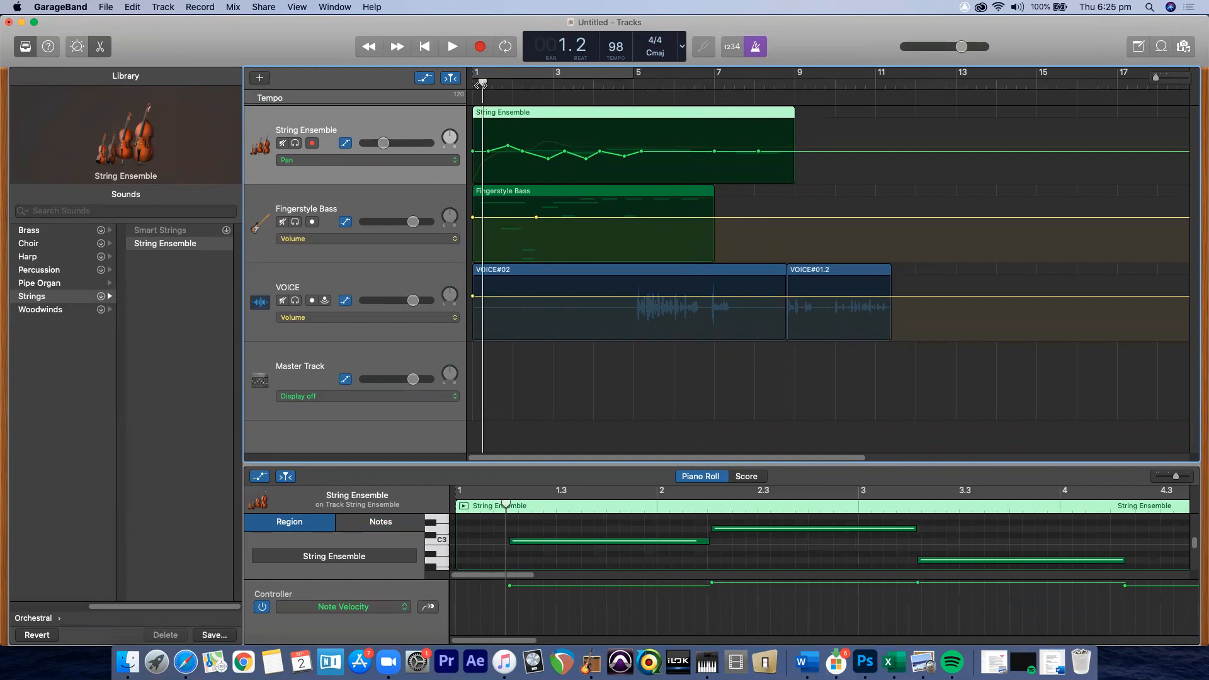
{"action": "left_click_drag", "start_coordinate": [480, 86], "coordinate": [466, 110]}
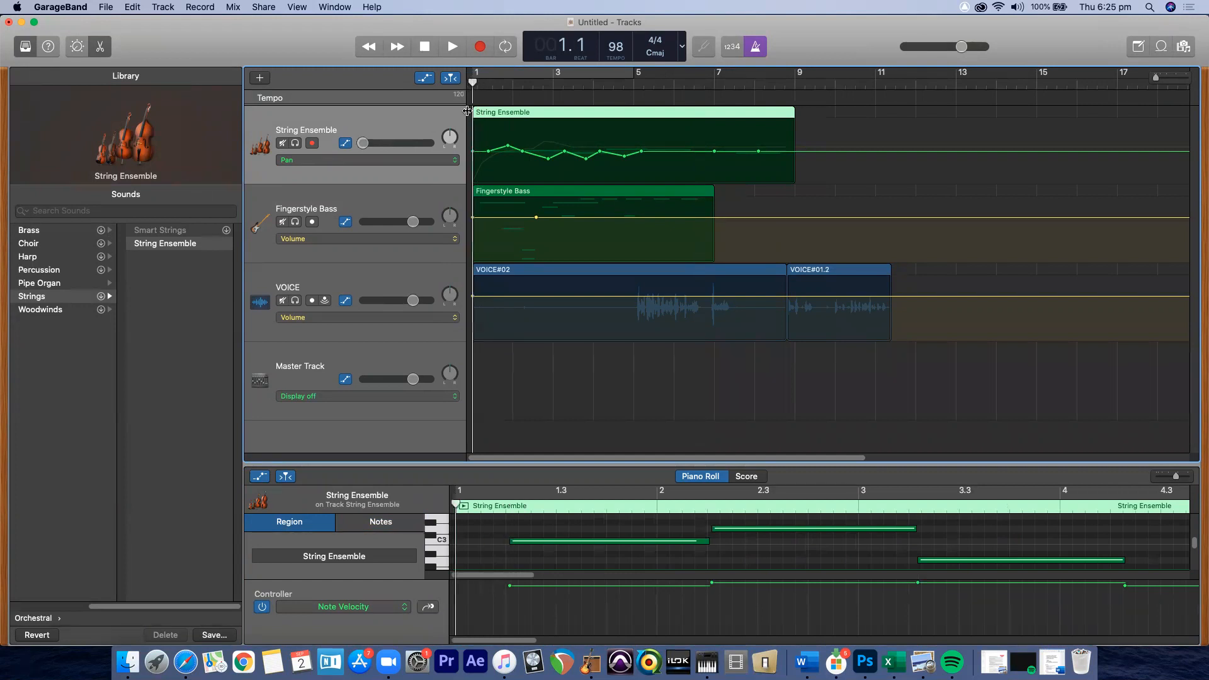
Step: Select the Fingerstyle Bass track and the VOICE track in turn, and place the playhead at the end of region VOICE#01.2 in bar 11
{"action": "left_click", "coordinate": [407, 201]}
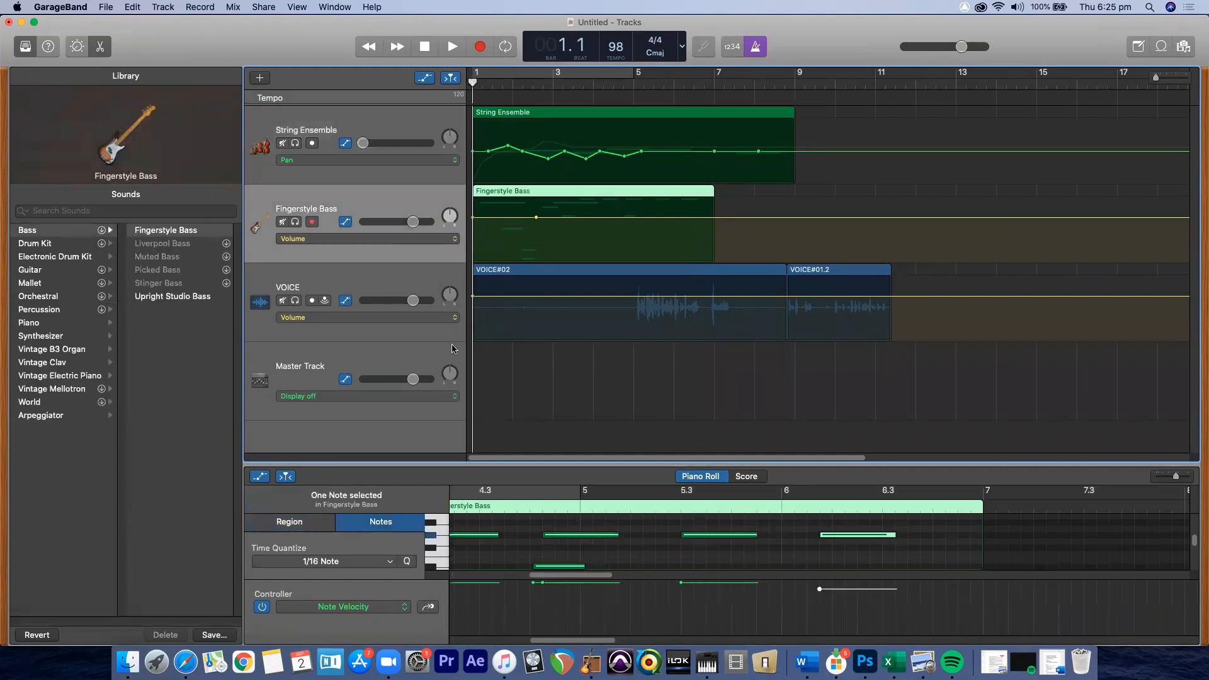
{"action": "left_click", "coordinate": [430, 280]}
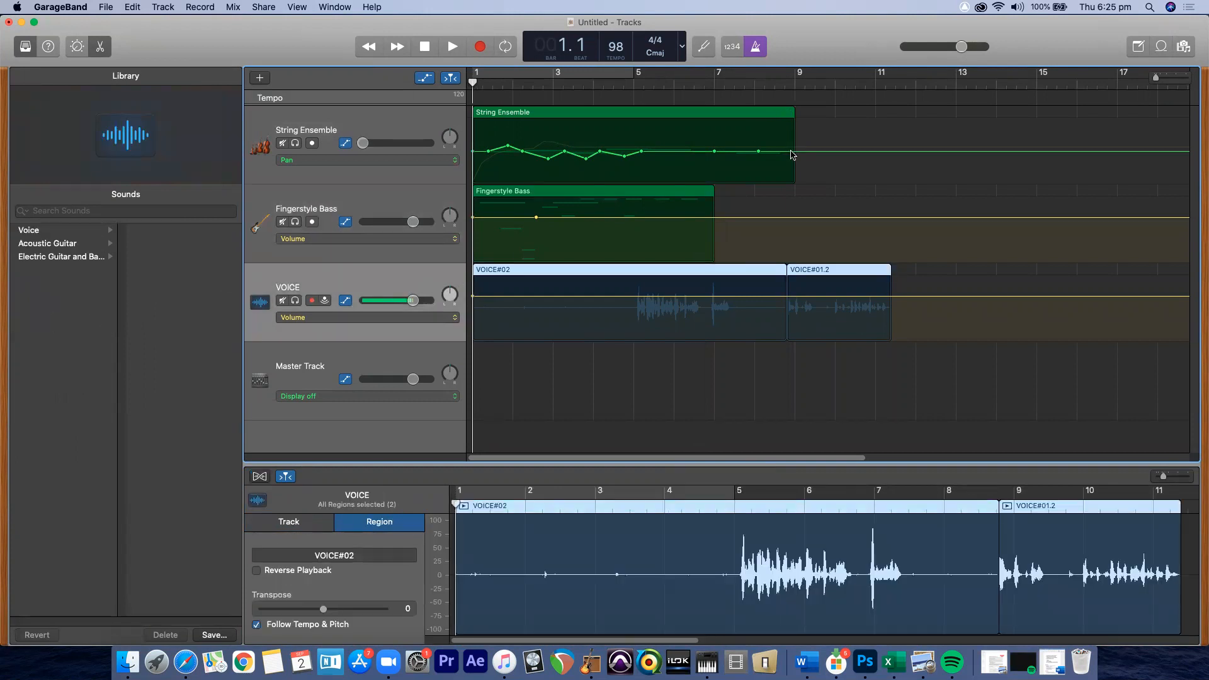
{"action": "left_click", "coordinate": [889, 82]}
{"action": "left_click_drag", "start_coordinate": [890, 85], "coordinate": [893, 84]}
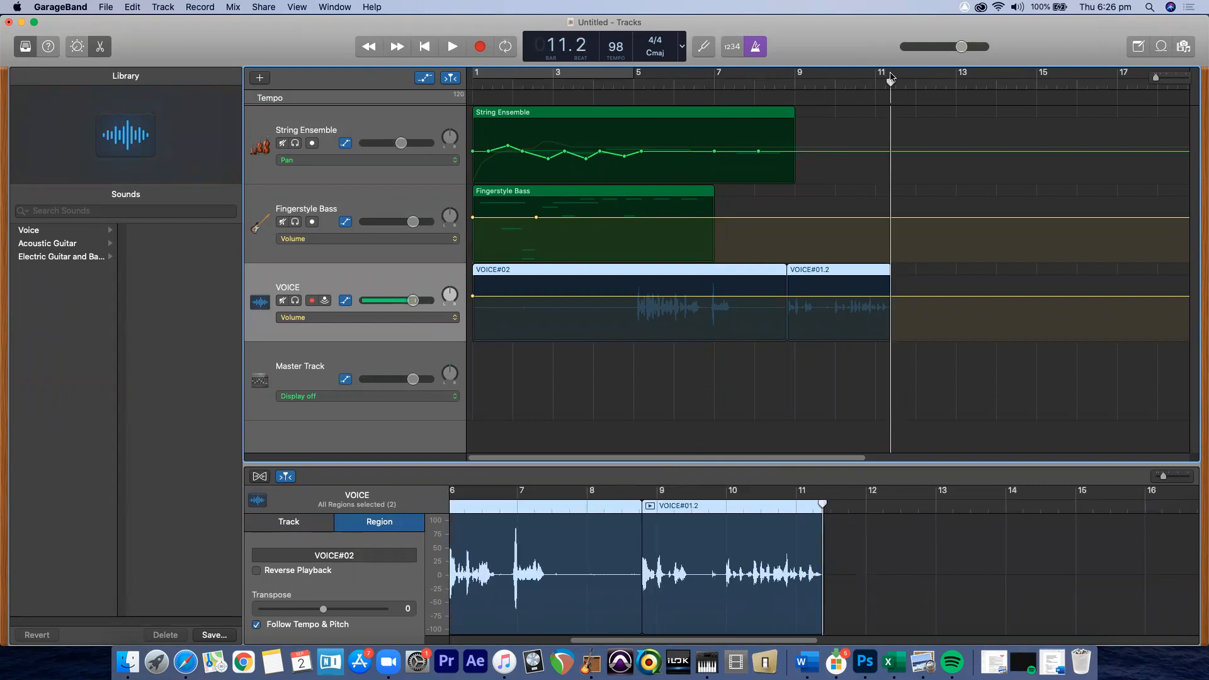
Step: Turn on the cycle range over bars 1 to 5 and deselect the voice regions
{"action": "key", "text": "c"}
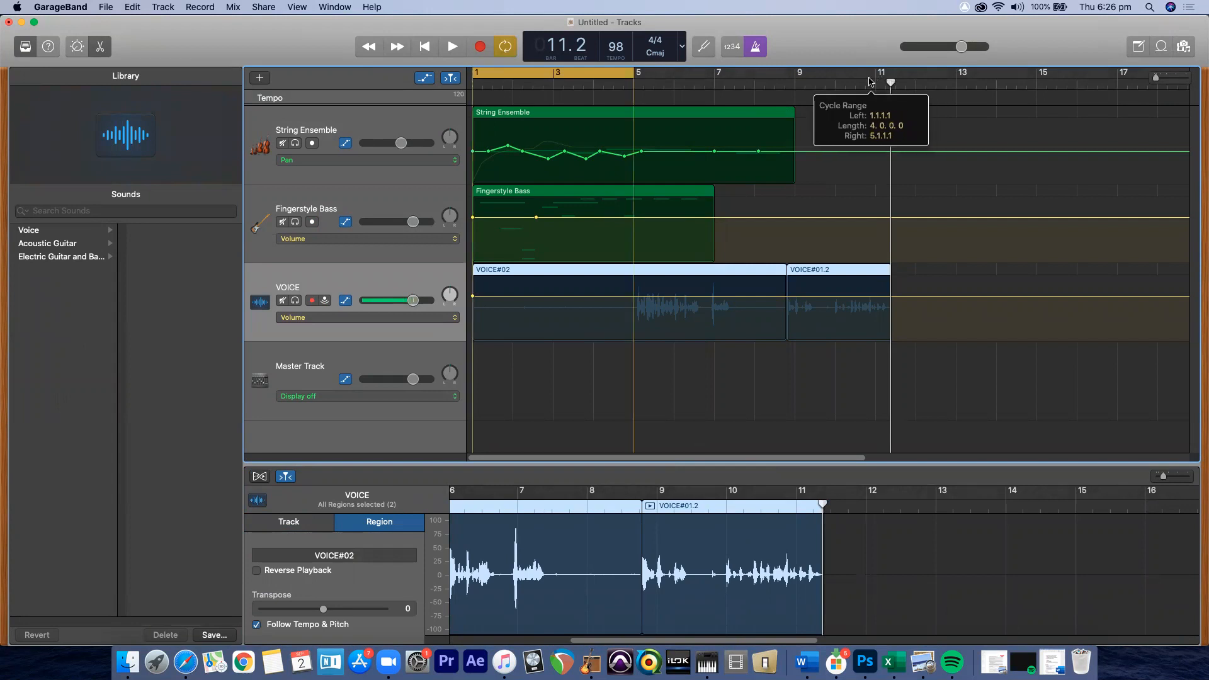
{"action": "left_click", "coordinate": [822, 106]}
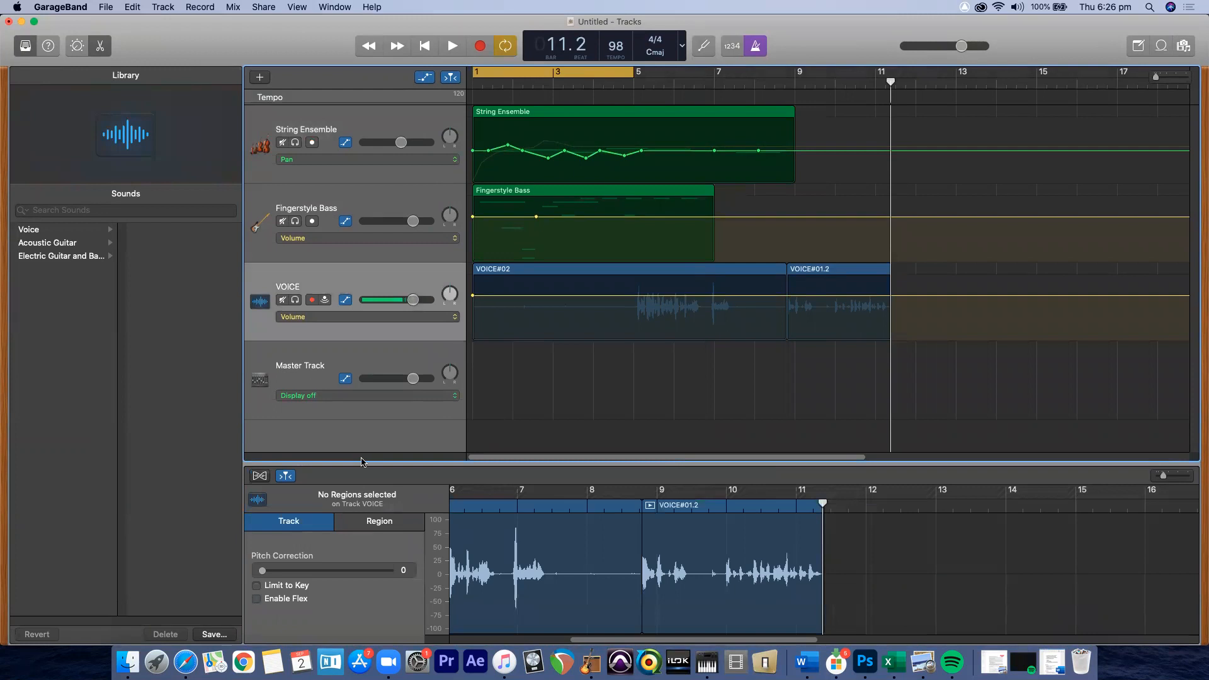
Step: Hide the editor, then show it again with the VOICE track's region settings
{"action": "left_click", "coordinate": [302, 8]}
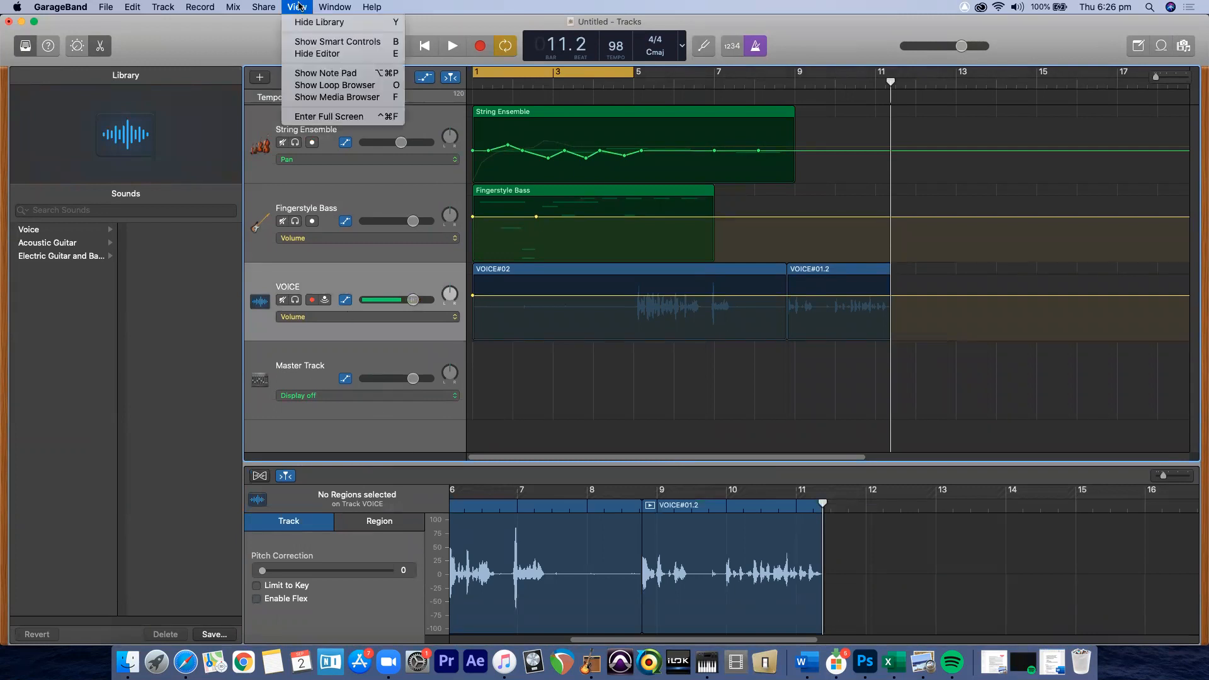
{"action": "left_click", "coordinate": [316, 54]}
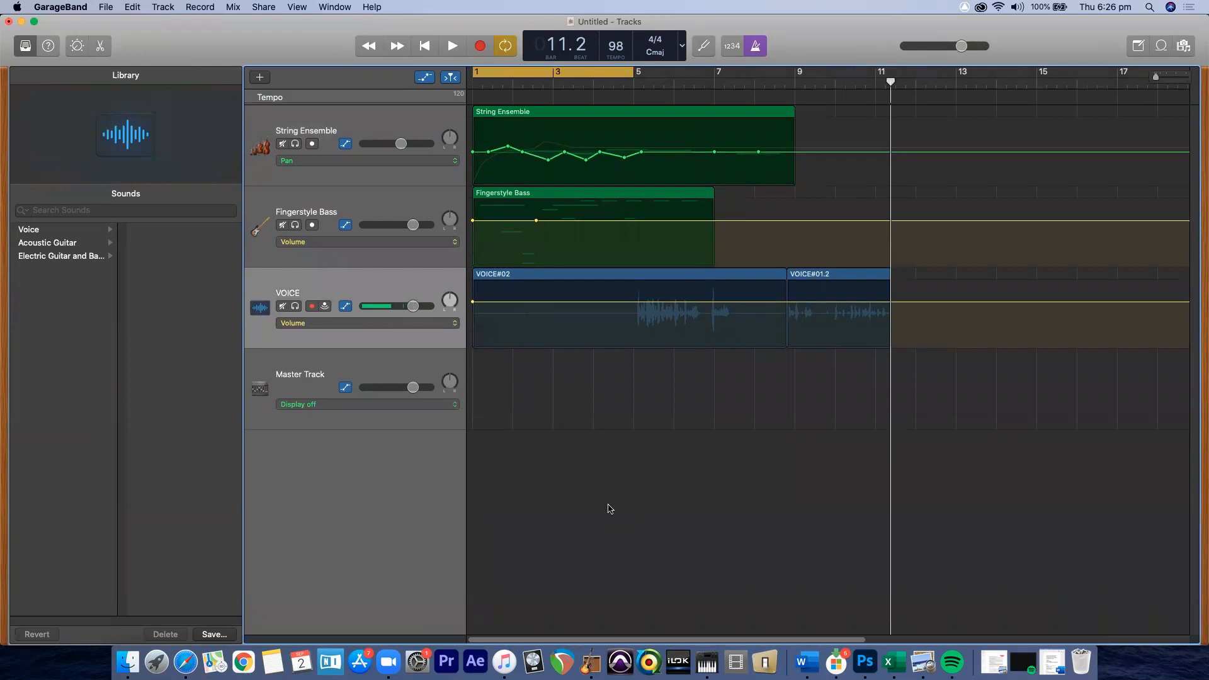
{"action": "key", "text": "e"}
{"action": "left_click", "coordinate": [386, 520]}
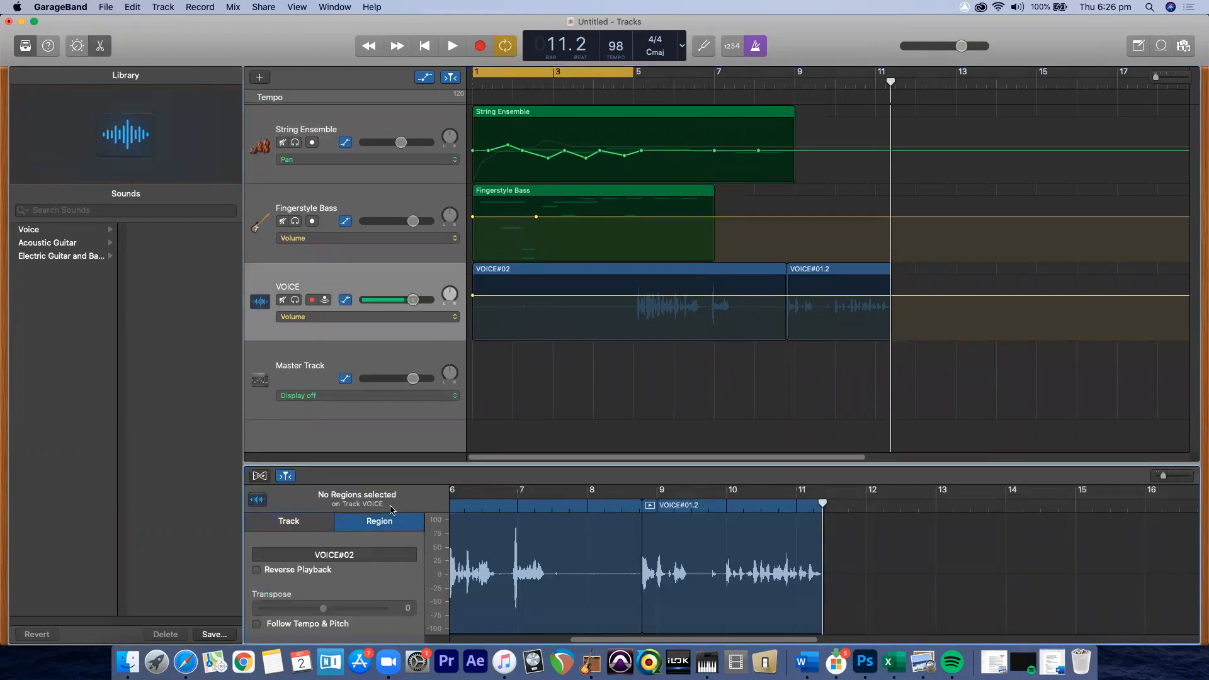
Step: Select the Fingerstyle Bass track and hide the automation on all tracks, keeping the editor open
{"action": "left_click", "coordinate": [422, 123]}
{"action": "left_click", "coordinate": [410, 192]}
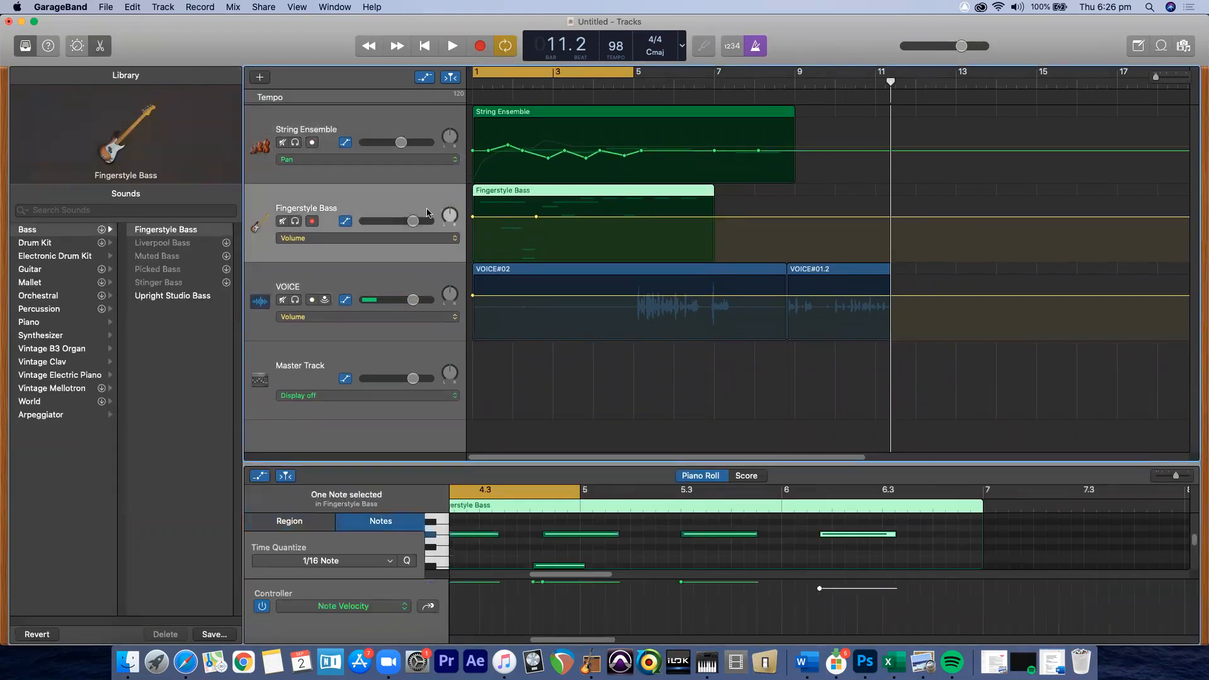
{"action": "key", "text": "a"}
{"action": "key", "text": "a"}
{"action": "key", "text": "a"}
{"action": "key", "text": "e"}
{"action": "key", "text": "e"}
Step: Enlarge the piano roll editor and hide its note velocity automation area
{"action": "left_click_drag", "start_coordinate": [614, 463], "coordinate": [614, 367]}
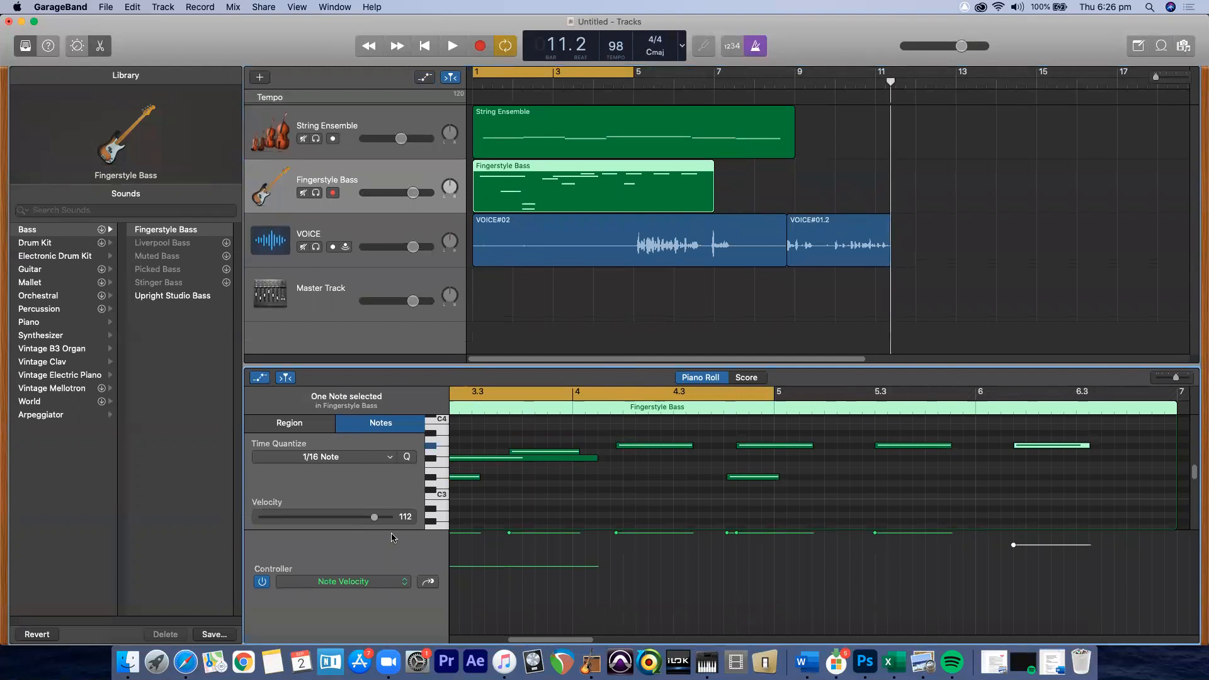
{"action": "key", "text": "a"}
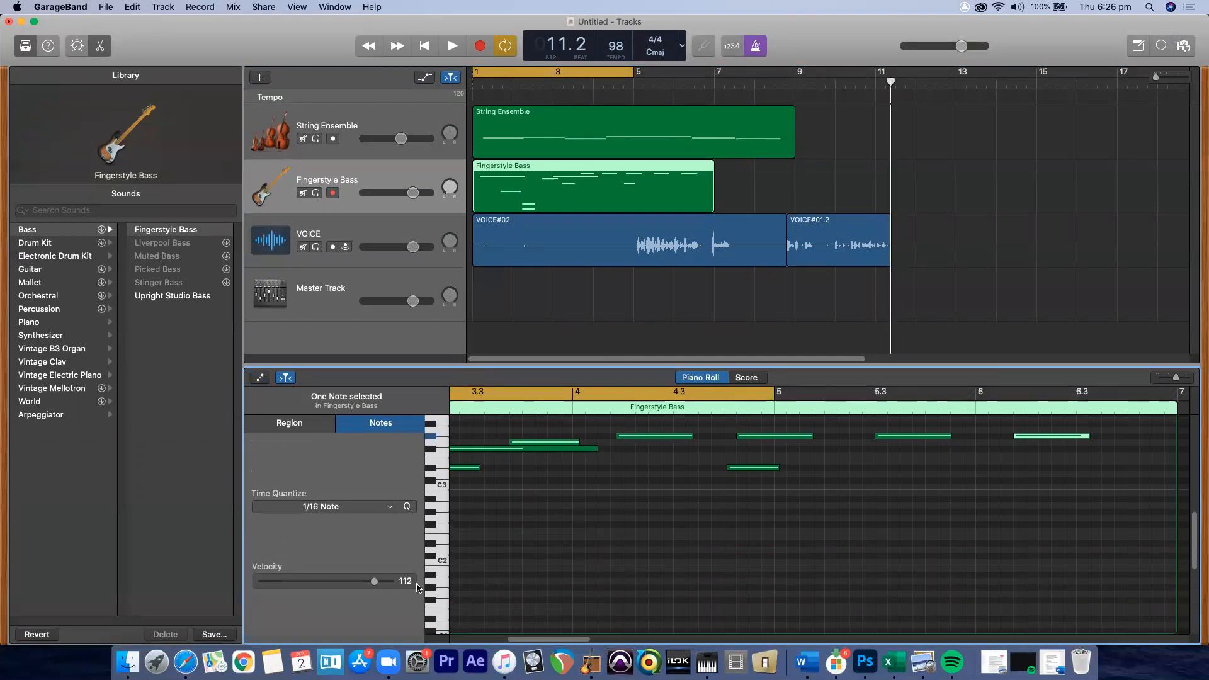
Step: Delete the first note of the Fingerstyle Bass region, then undo the deletion
{"action": "left_click_drag", "start_coordinate": [563, 641], "coordinate": [505, 642]}
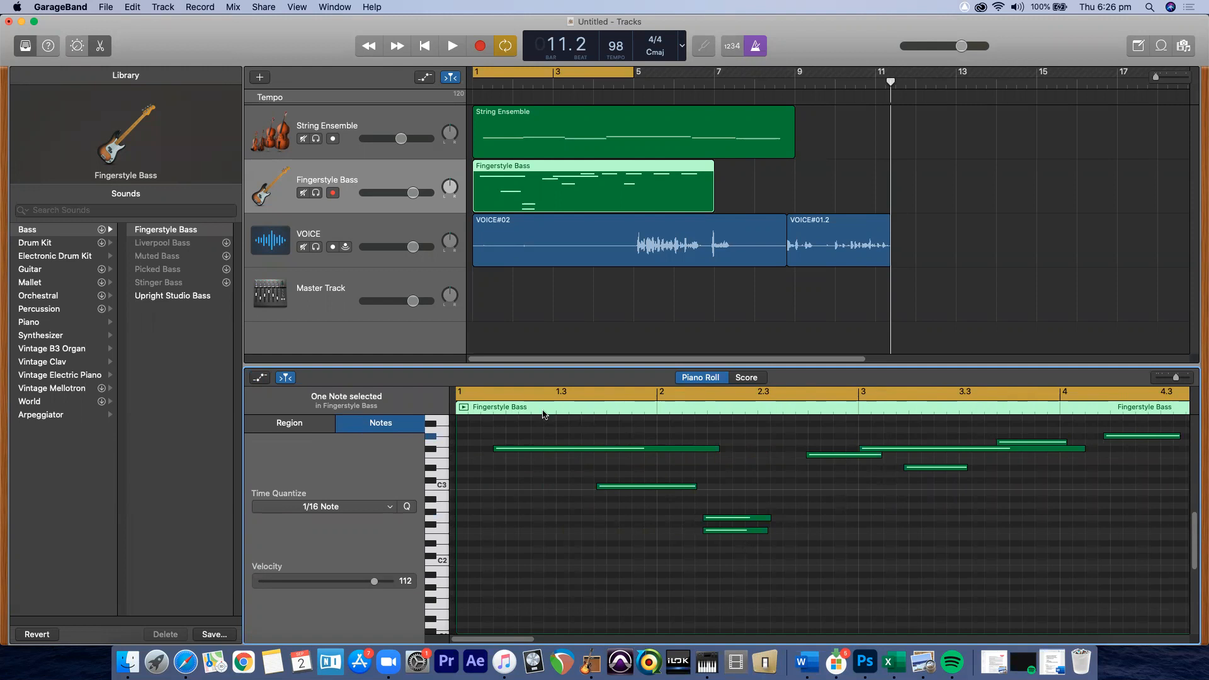
{"action": "left_click", "coordinate": [493, 404]}
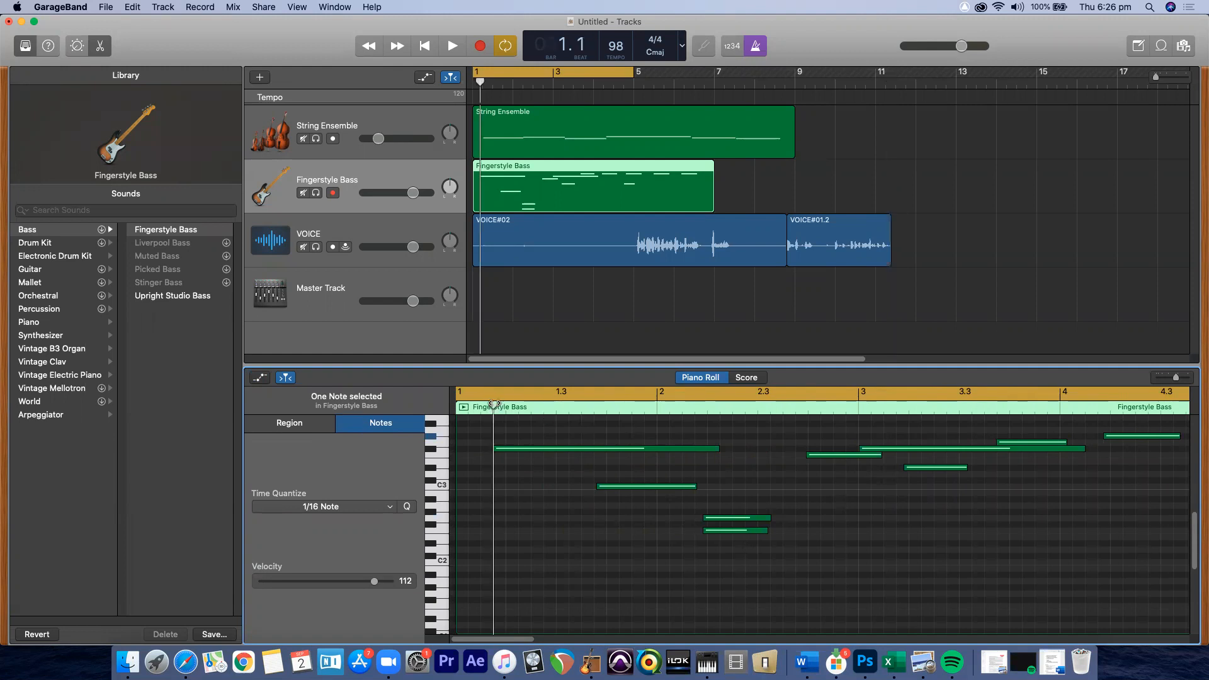
{"action": "left_click", "coordinate": [577, 448]}
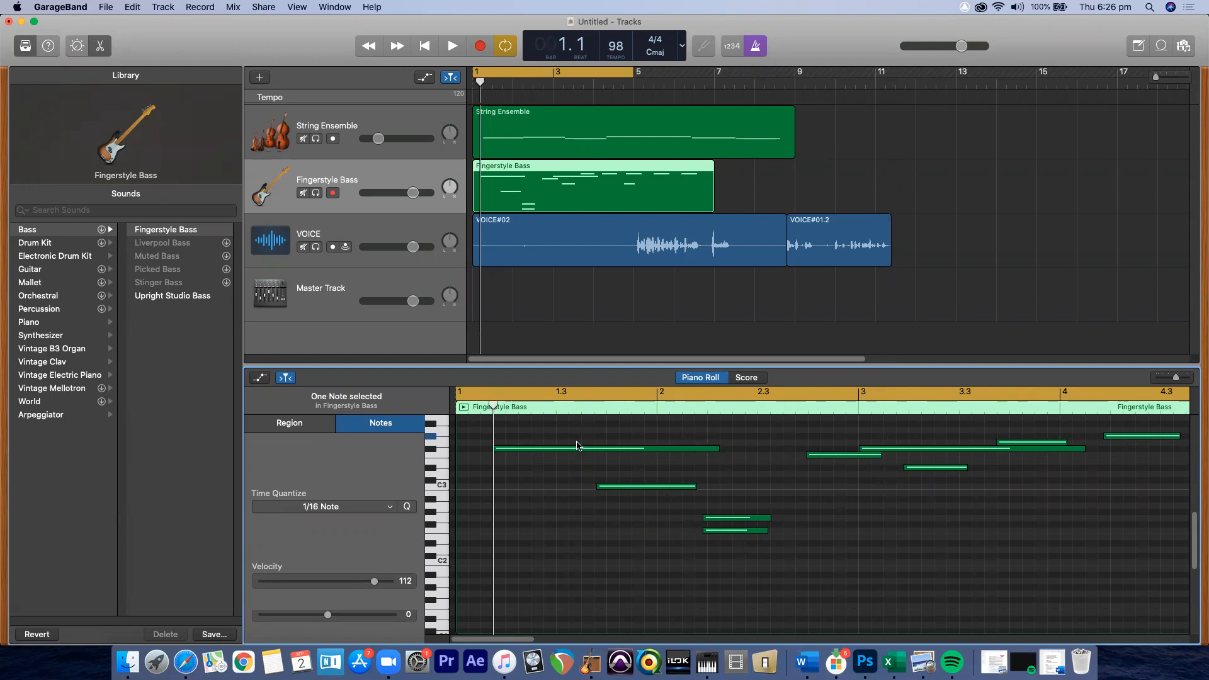
{"action": "key", "text": "BackSpace"}
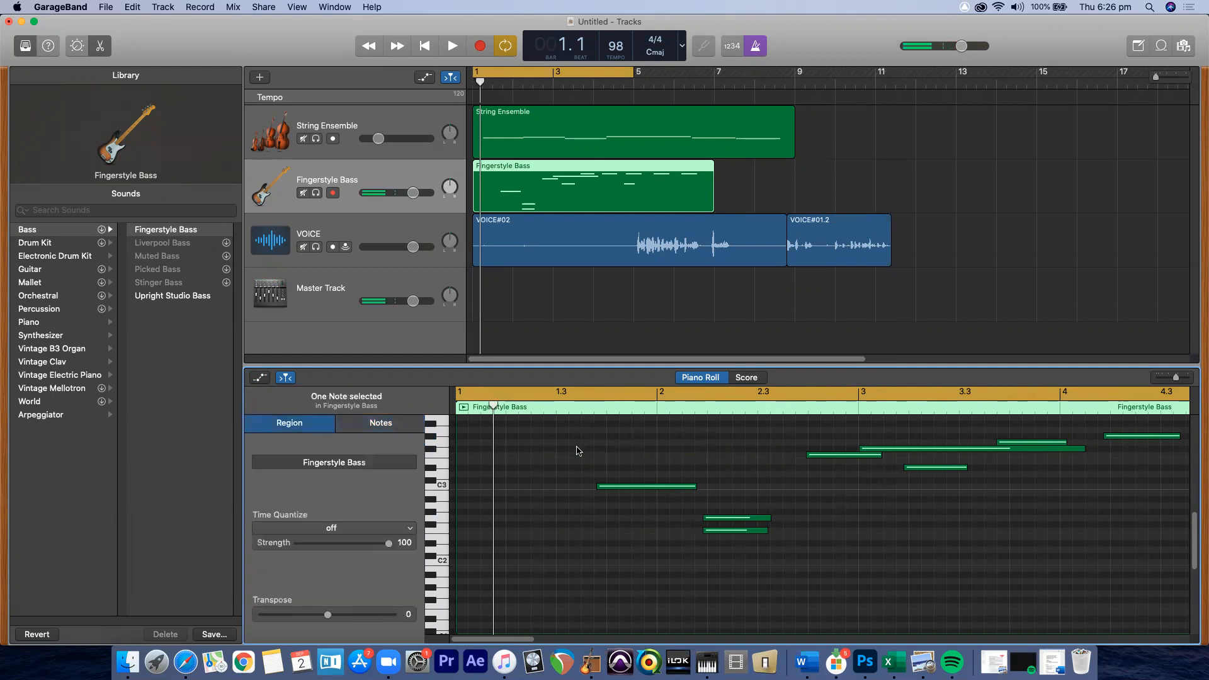
{"action": "key", "text": "super+z"}
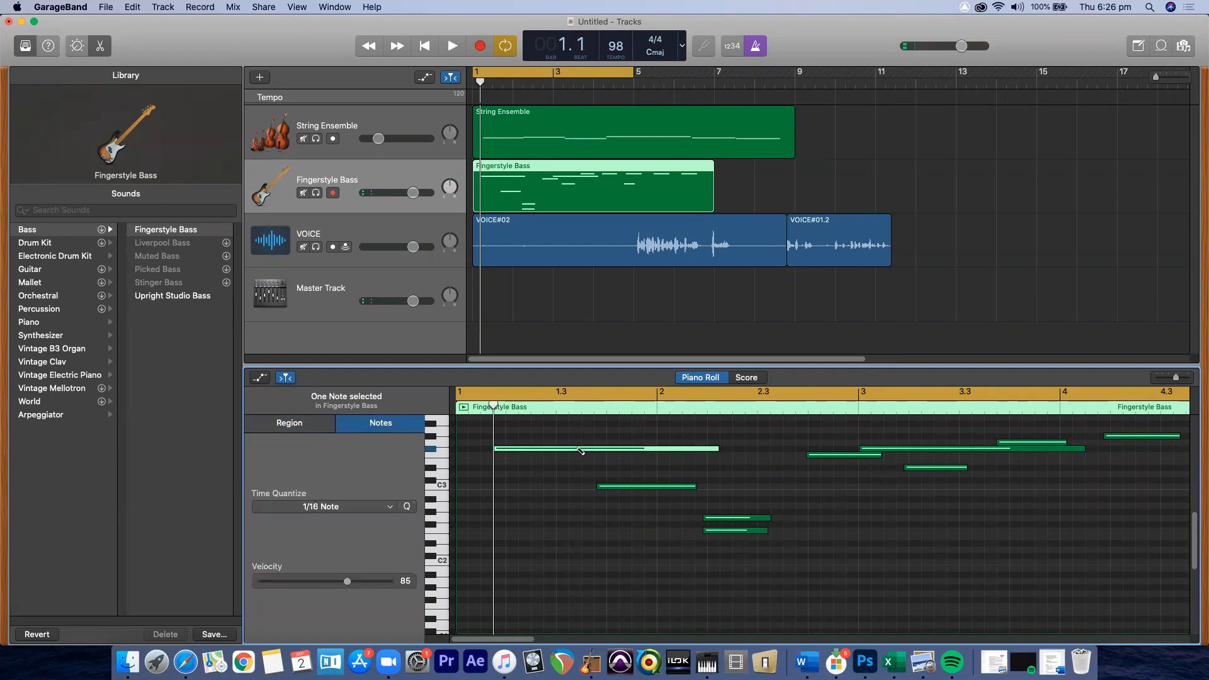
{"action": "right_click", "coordinate": [578, 448]}
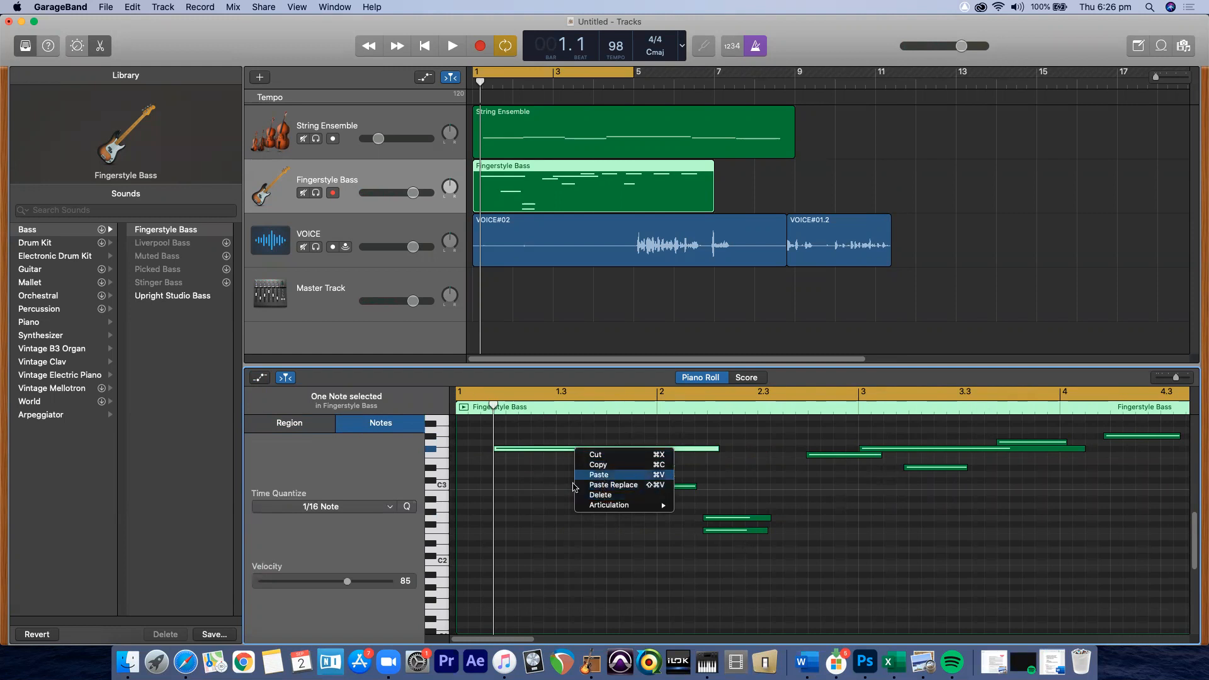
{"action": "left_click", "coordinate": [557, 473]}
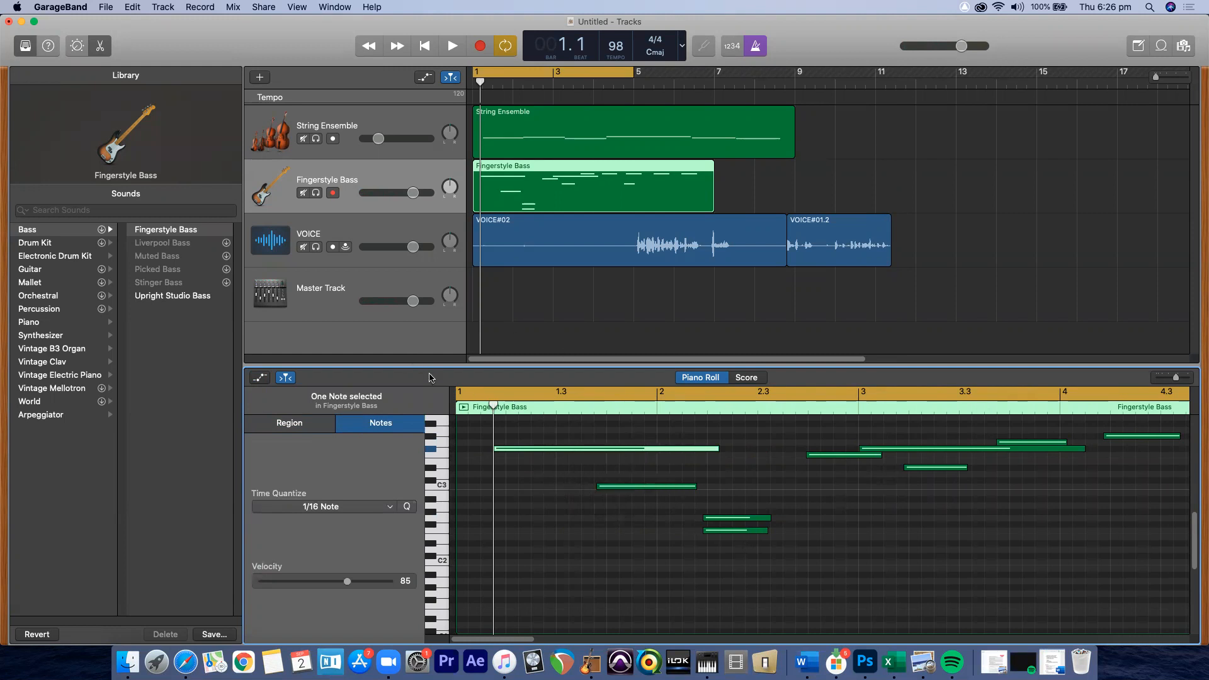
Step: Reduce the editor's height, loop the Fingerstyle Bass region, and turn its looping off again
{"action": "left_click_drag", "start_coordinate": [430, 367], "coordinate": [430, 420]}
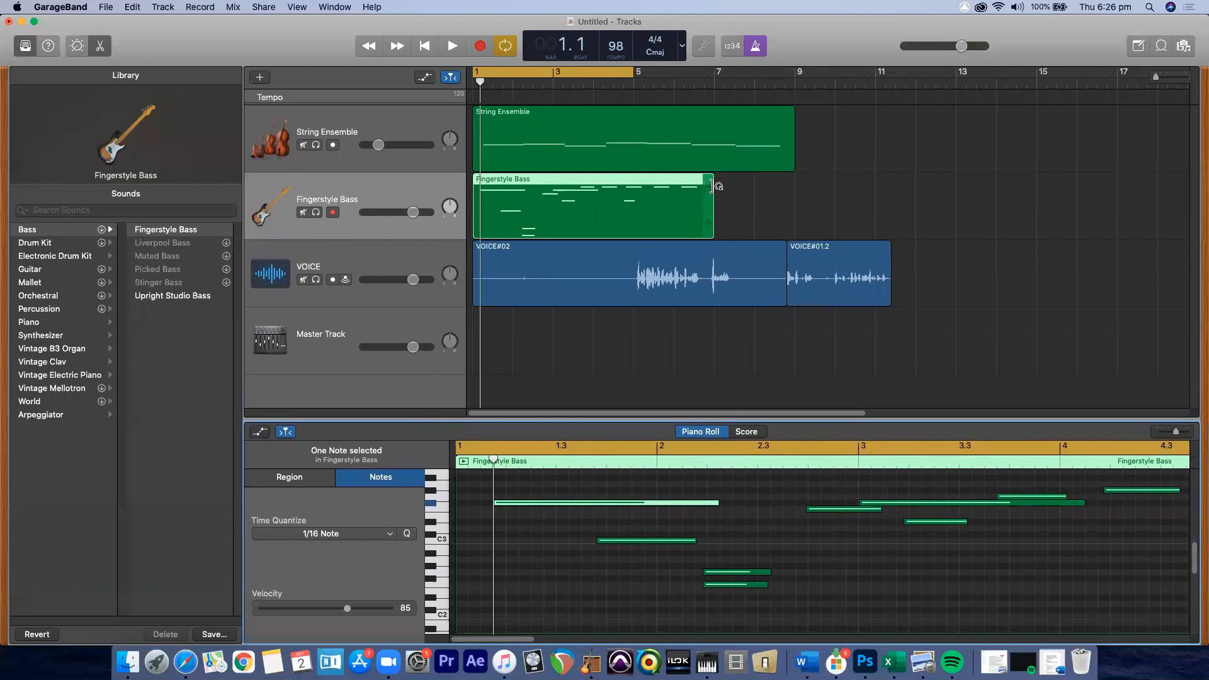
{"action": "left_click", "coordinate": [598, 227]}
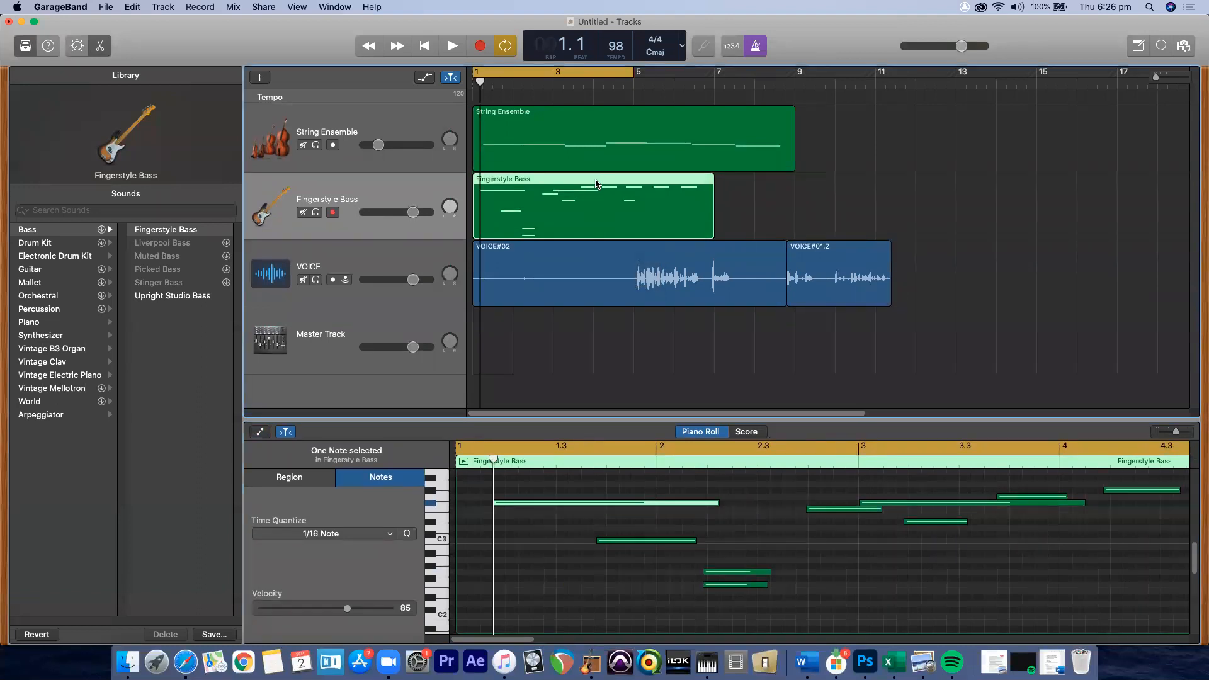
{"action": "key", "text": "l"}
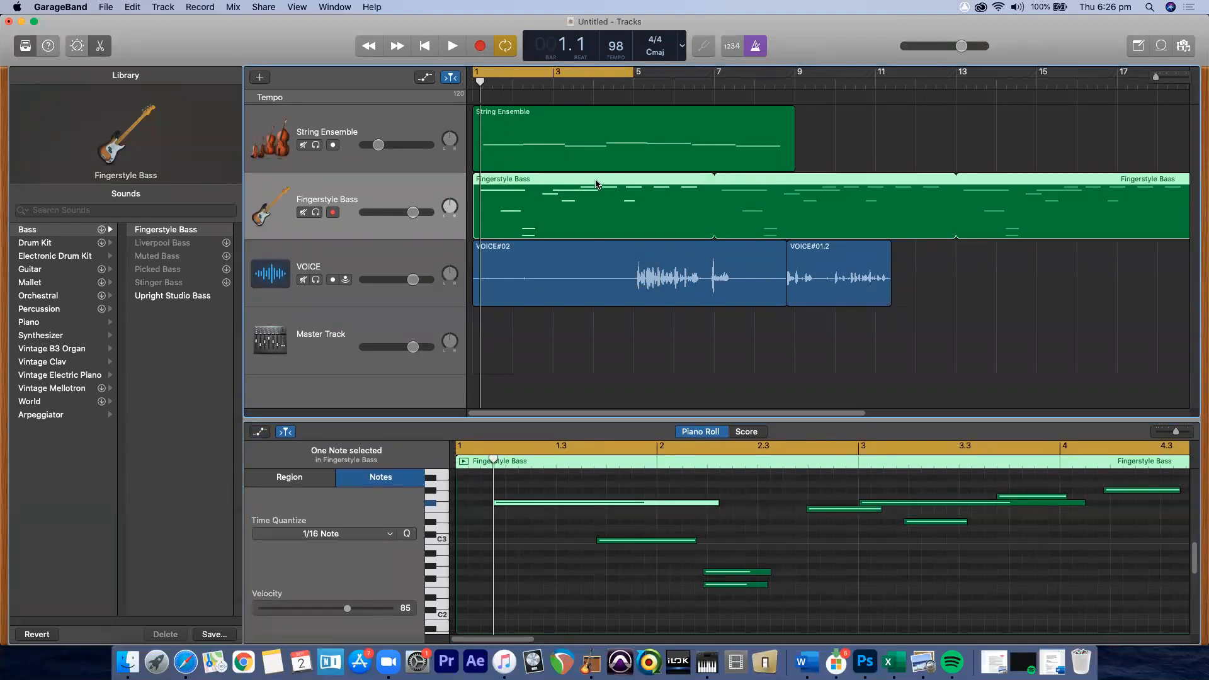
{"action": "left_click_drag", "start_coordinate": [1157, 78], "coordinate": [1137, 81]}
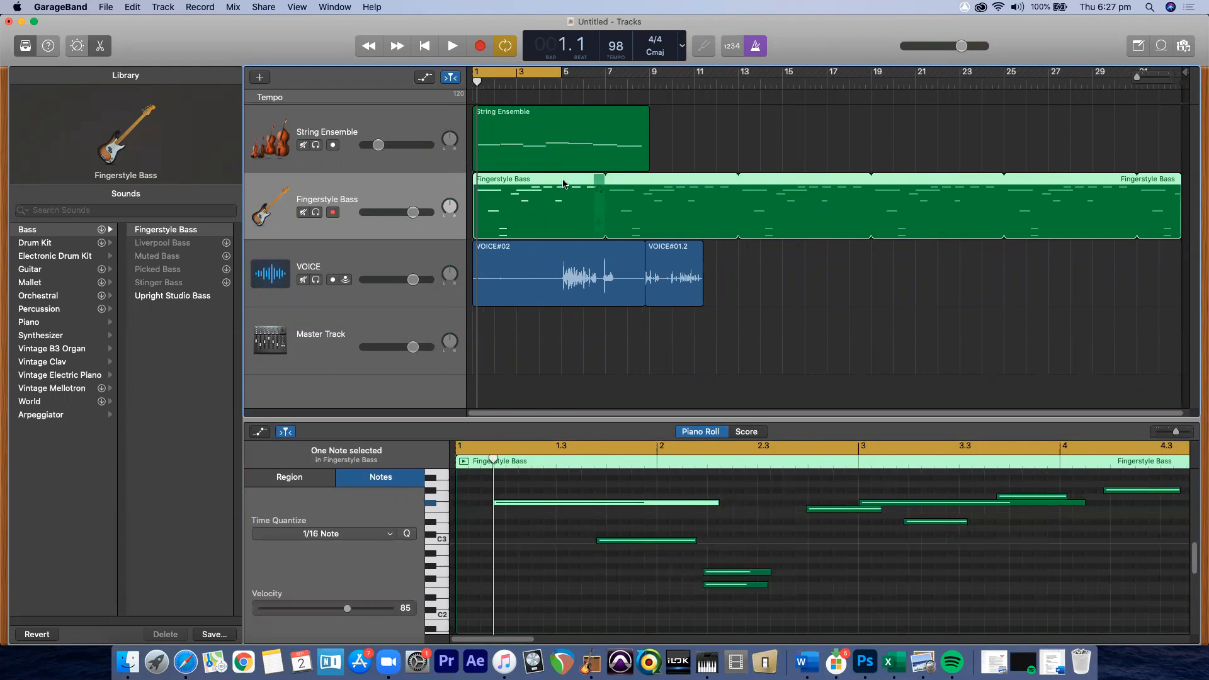
{"action": "key", "text": "l"}
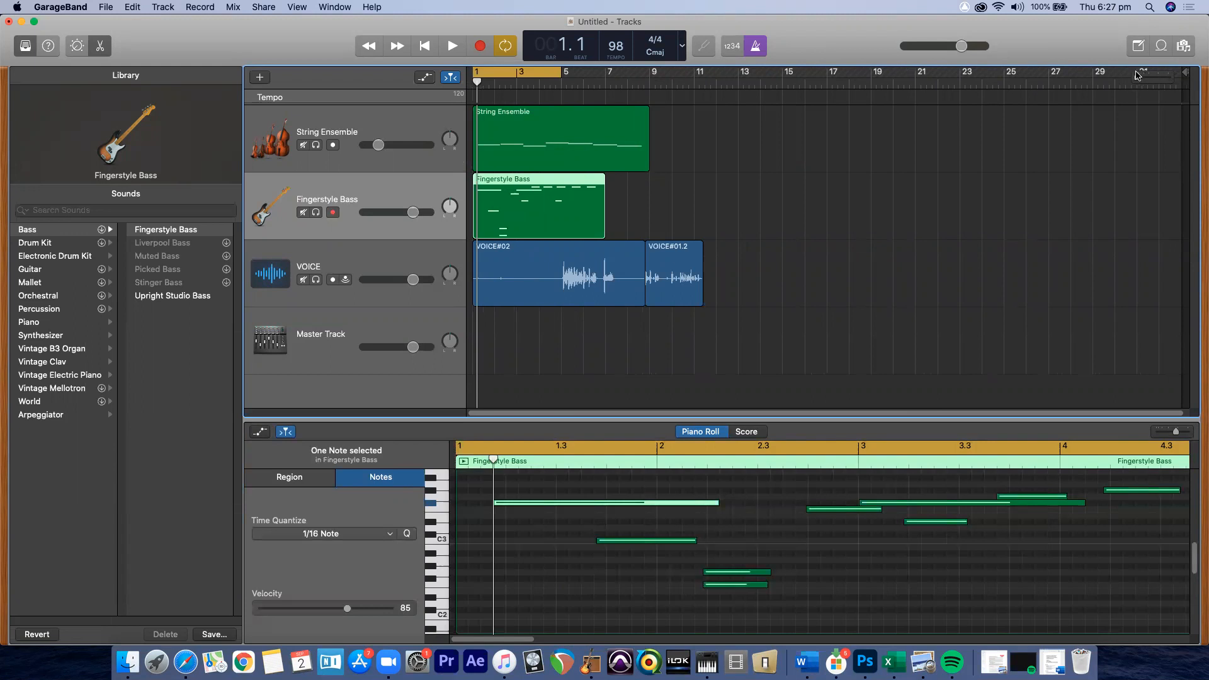
Step: Switch the LCD display mode through Time, Beats, and Beats & Time, then restore Beats & Project
{"action": "left_click_drag", "start_coordinate": [1136, 78], "coordinate": [1146, 78]}
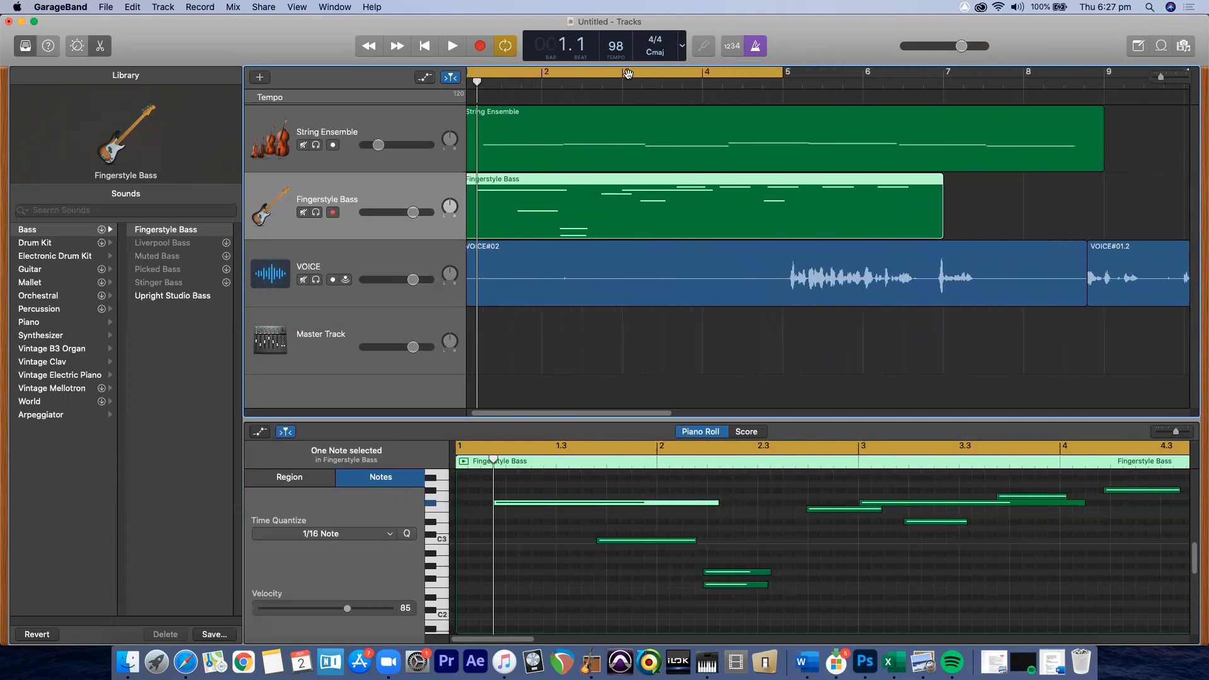
{"action": "left_click_drag", "start_coordinate": [475, 81], "coordinate": [488, 112]}
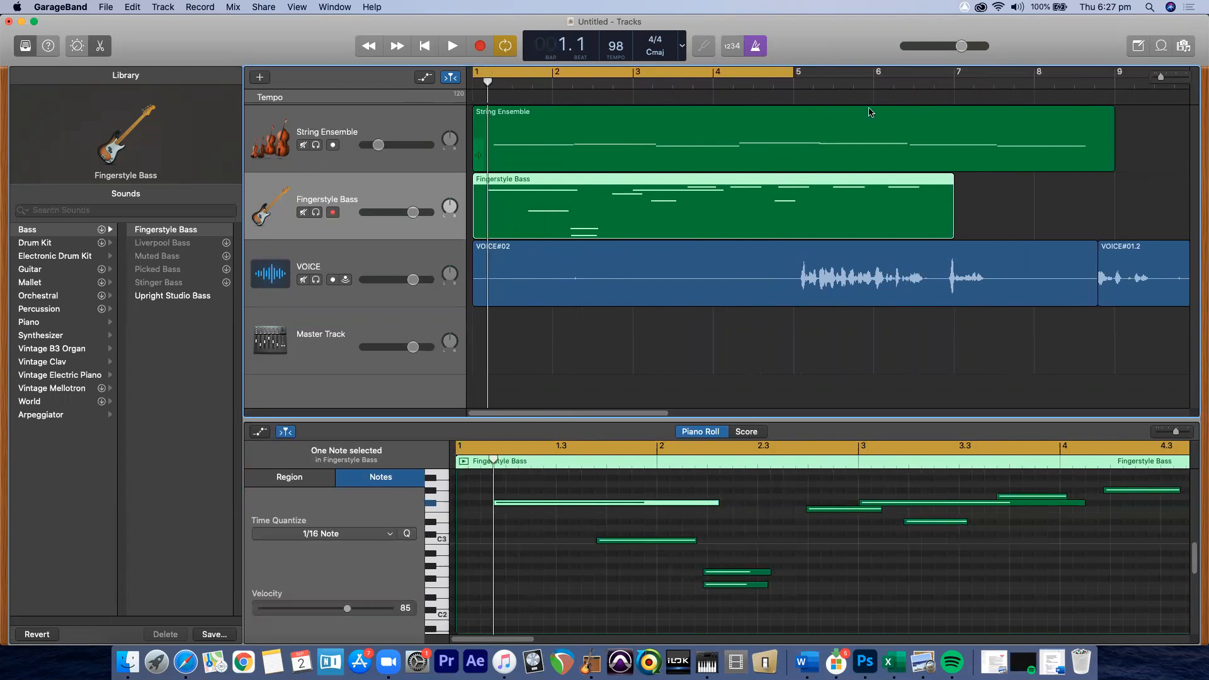
{"action": "left_click_drag", "start_coordinate": [1158, 78], "coordinate": [1180, 76]}
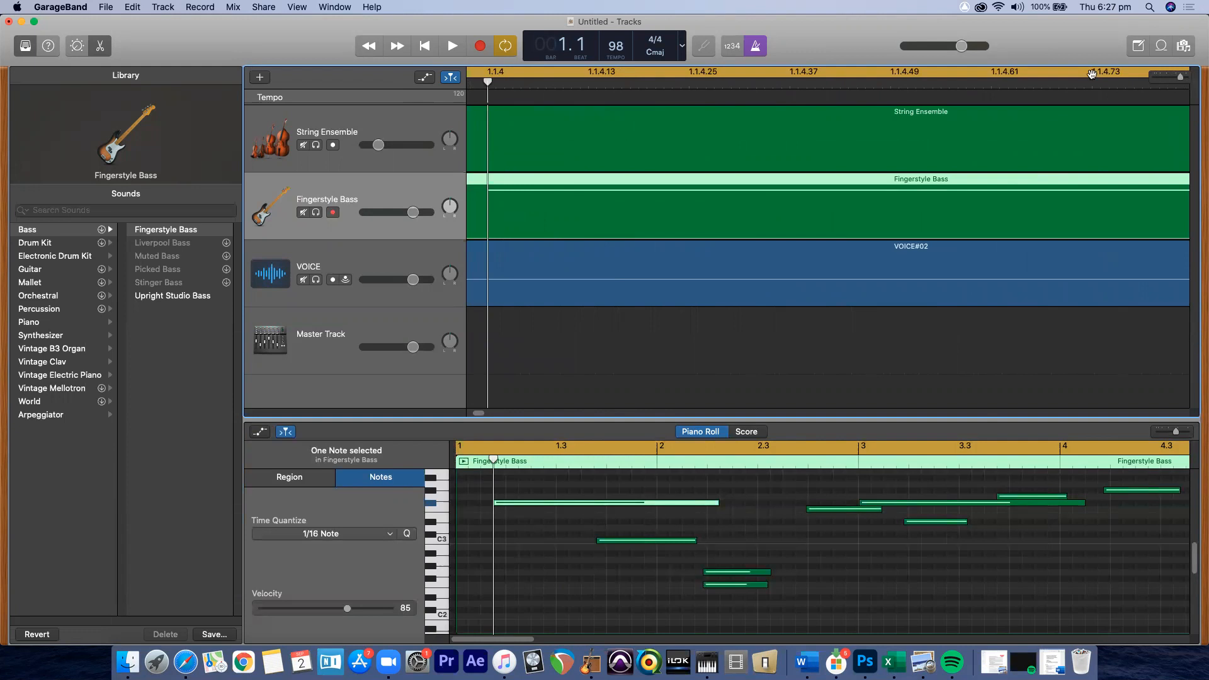
{"action": "left_click", "coordinate": [682, 46]}
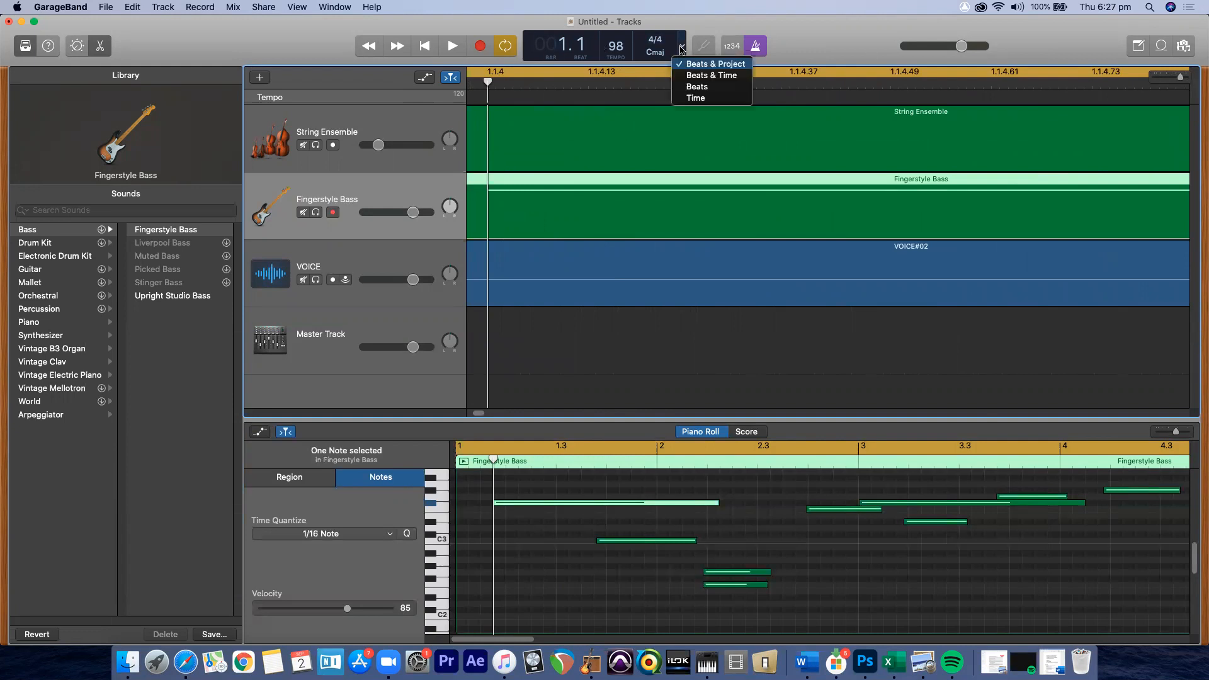
{"action": "left_click", "coordinate": [696, 98]}
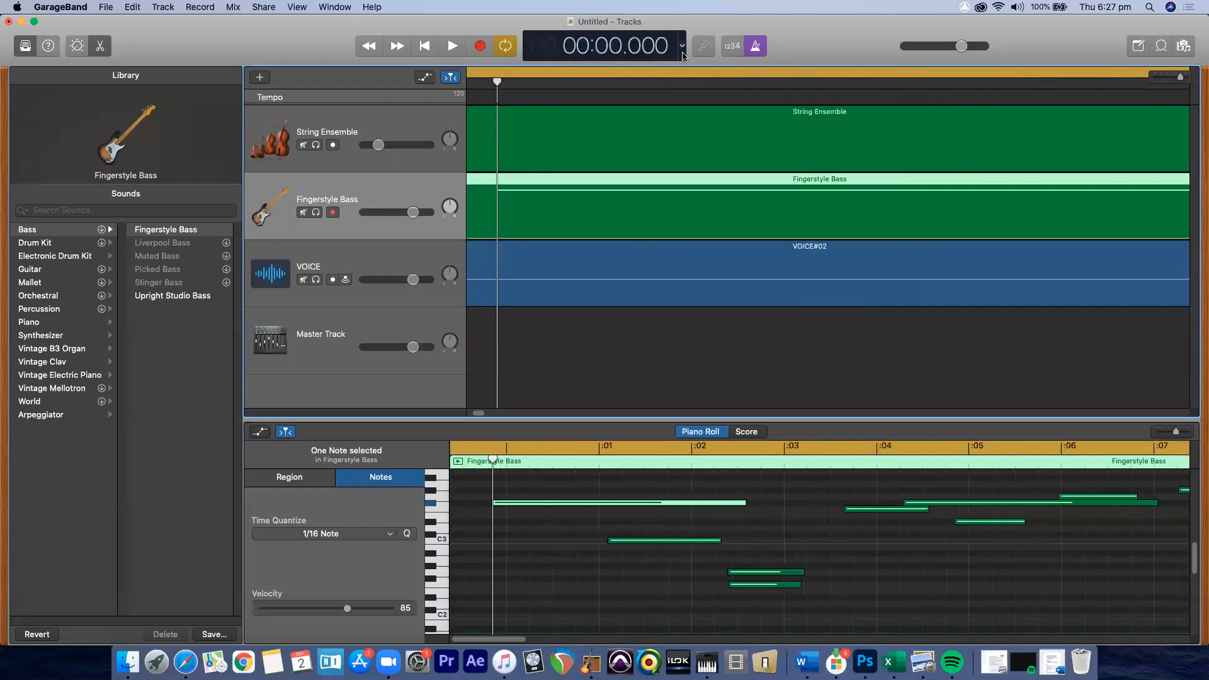
{"action": "left_click", "coordinate": [683, 54]}
{"action": "left_click", "coordinate": [692, 52]}
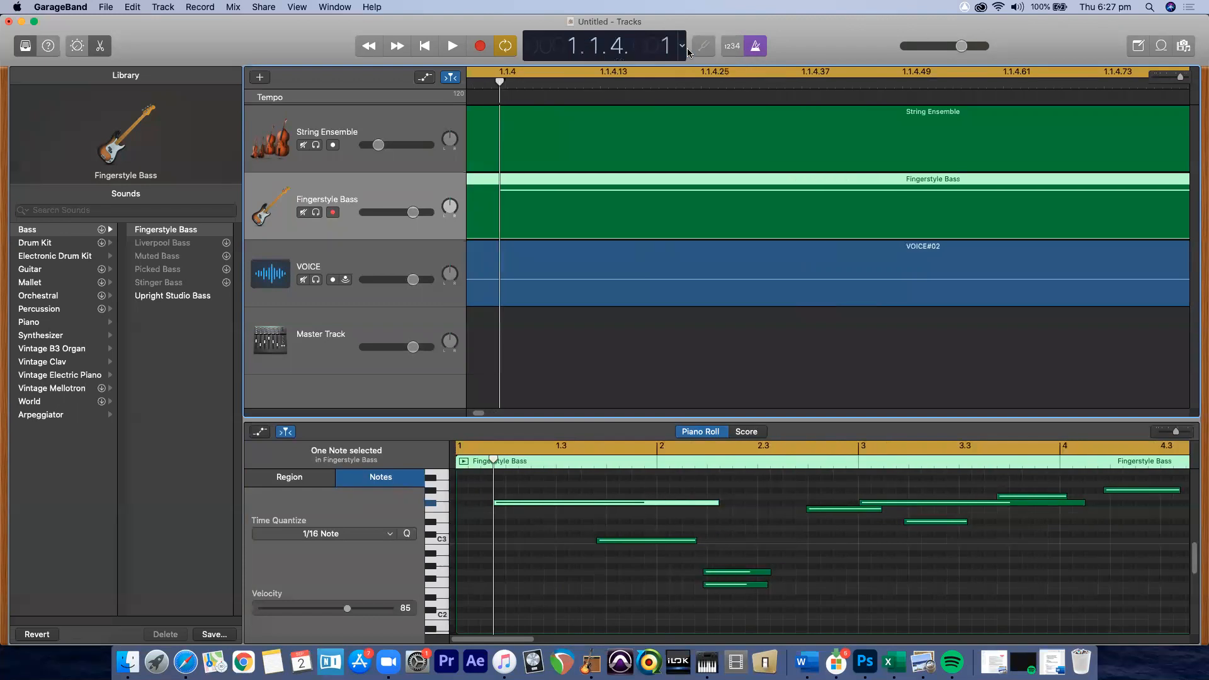
{"action": "left_click", "coordinate": [683, 48]}
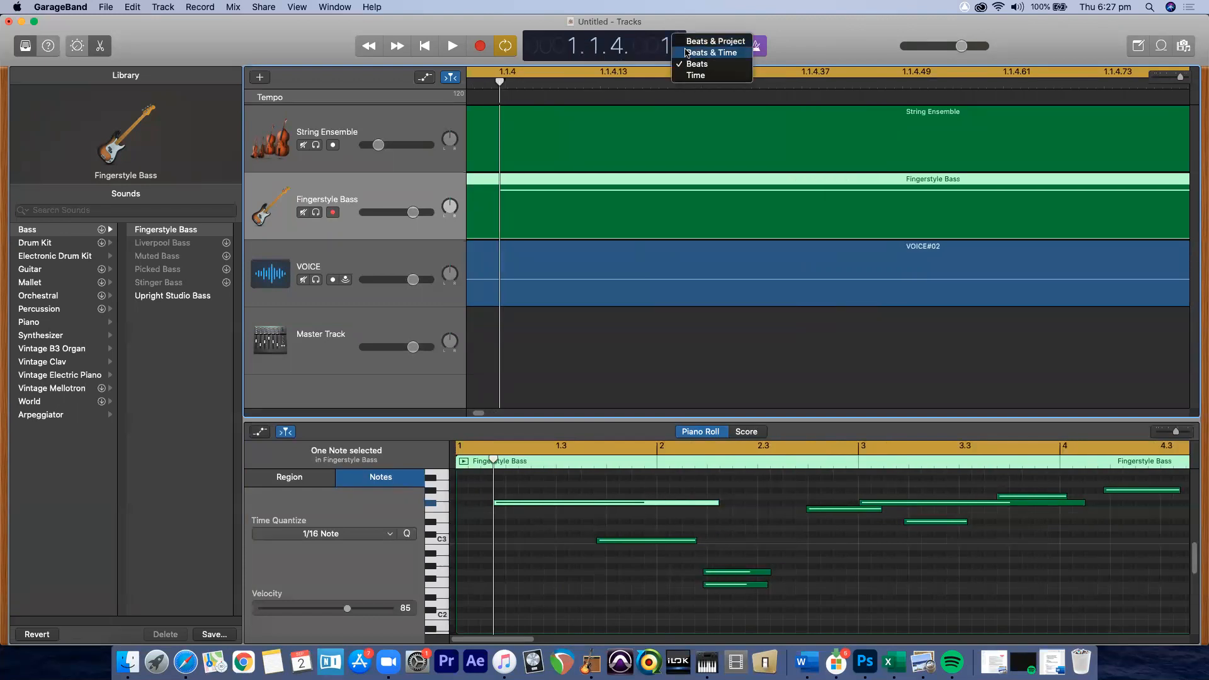
{"action": "left_click", "coordinate": [690, 52]}
{"action": "left_click", "coordinate": [692, 51]}
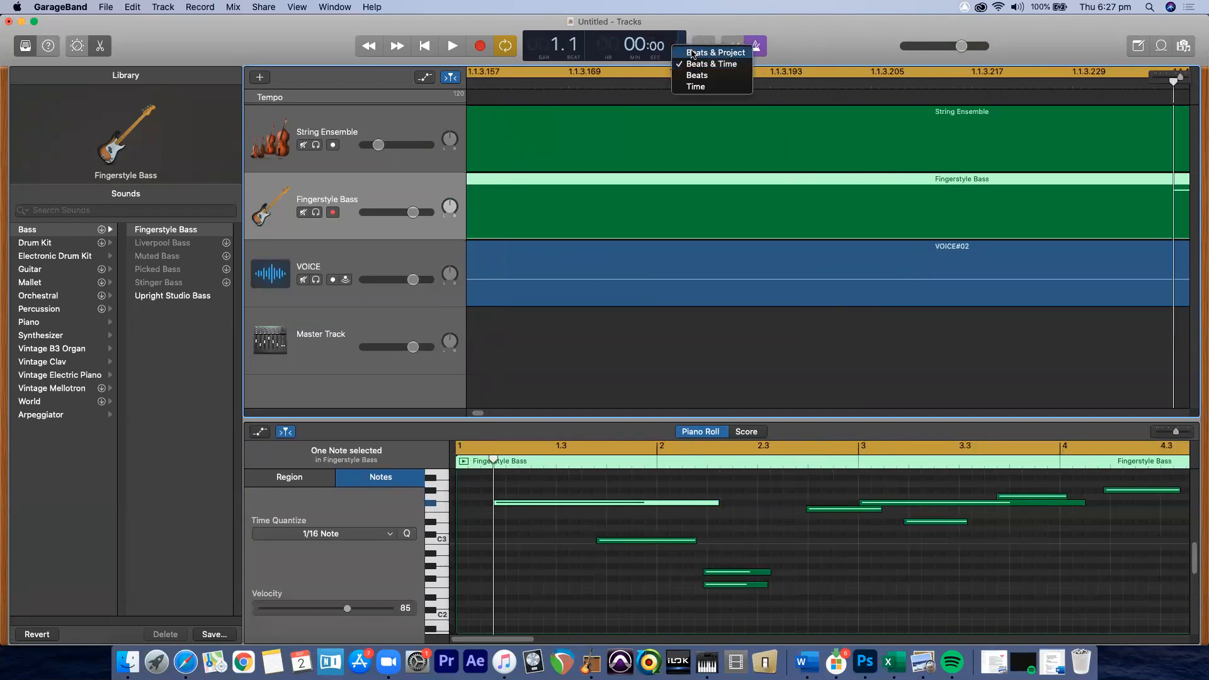
{"action": "left_click", "coordinate": [692, 52]}
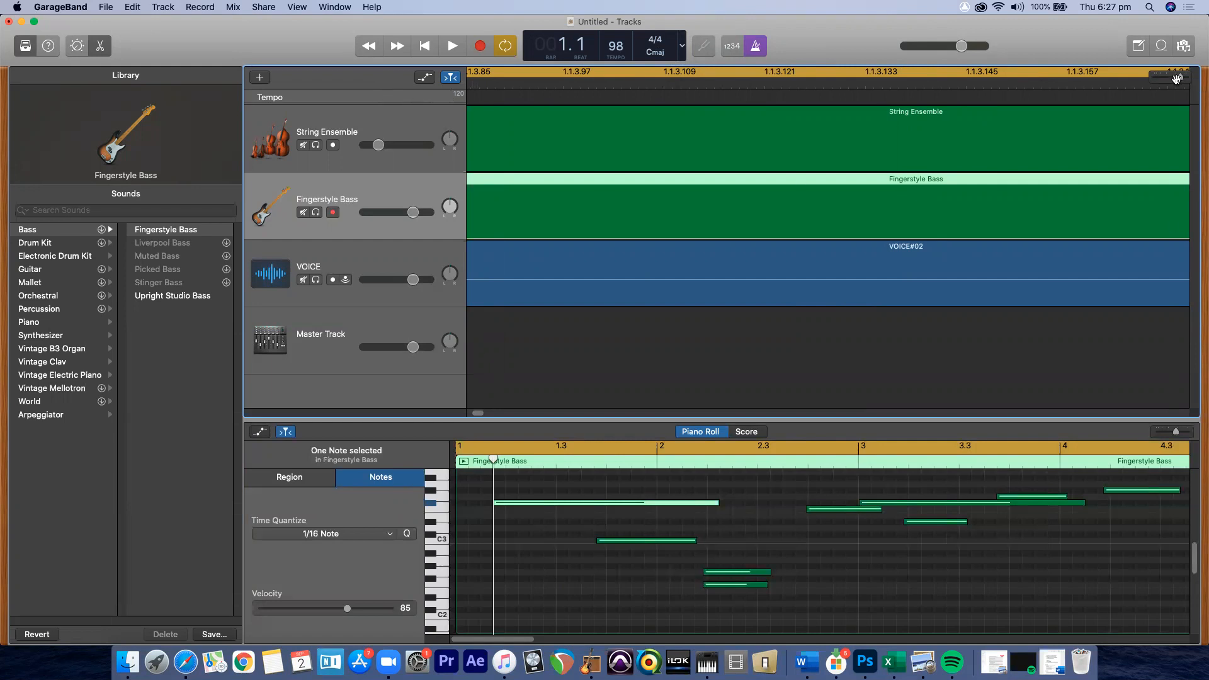
Step: Move the project window lower on the screen and place the playhead at the start of bar 1
{"action": "left_click_drag", "start_coordinate": [1176, 78], "coordinate": [1169, 80]}
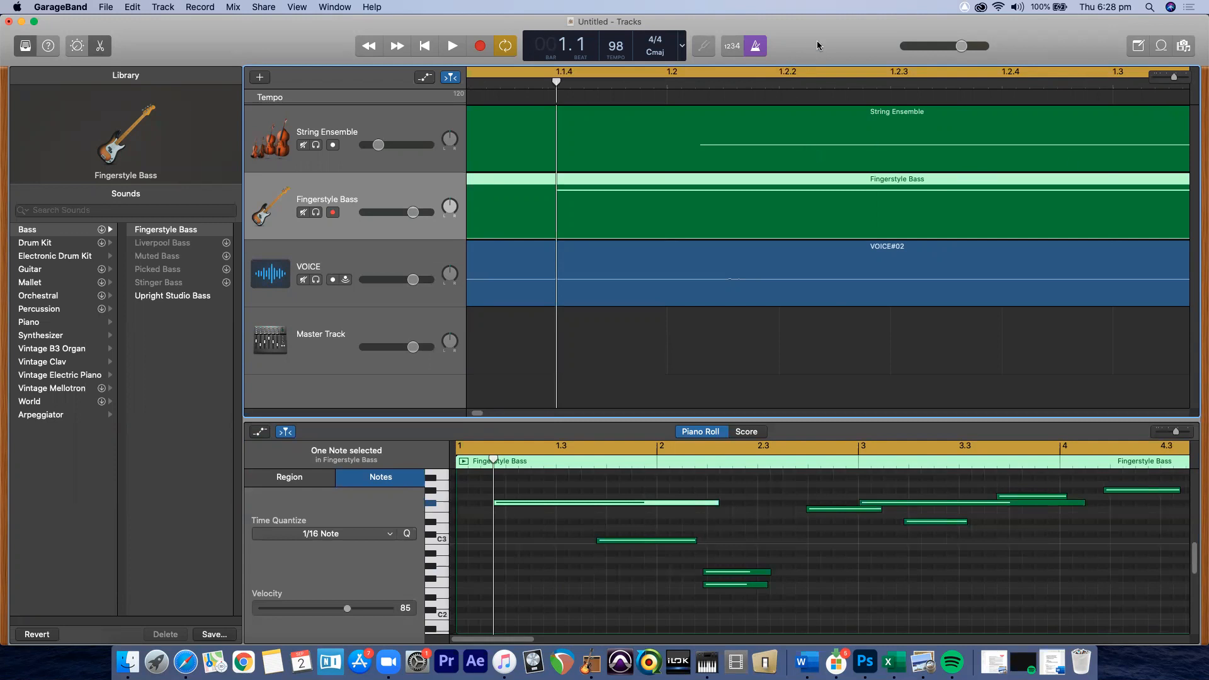
{"action": "left_click_drag", "start_coordinate": [817, 45], "coordinate": [812, 104]}
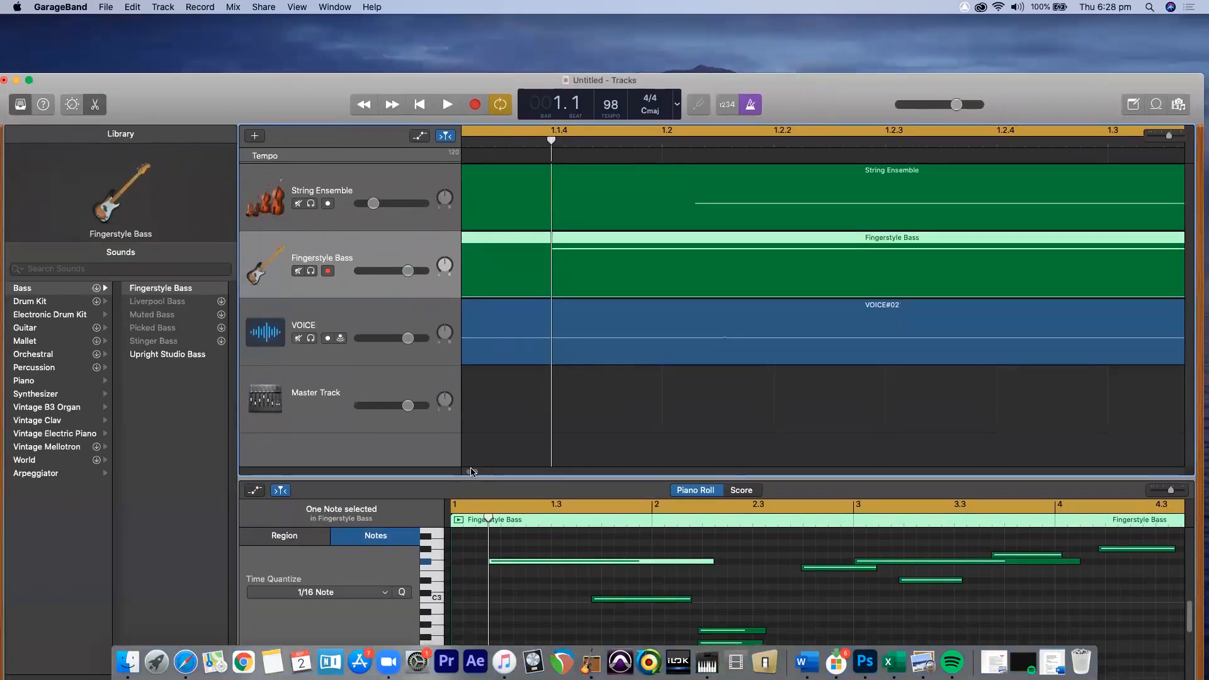
{"action": "scroll", "coordinate": [472, 471], "scroll_direction": "left", "scroll_amount": 5}
{"action": "left_click", "coordinate": [471, 142]}
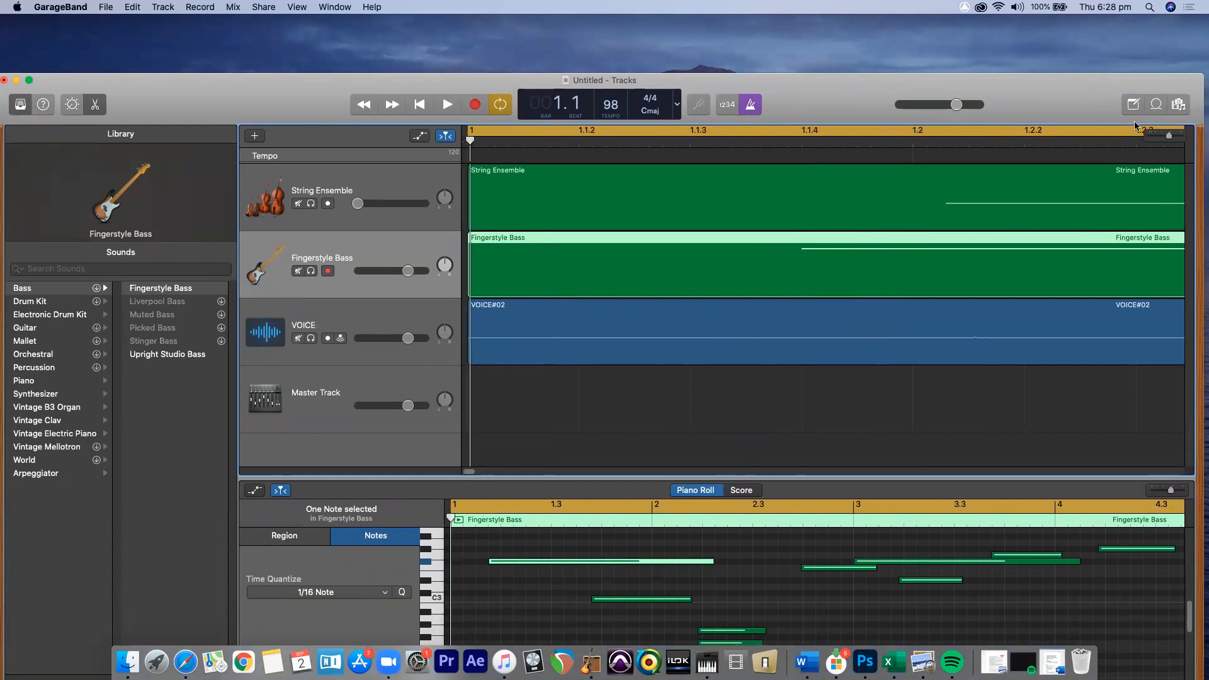
Step: Turn off the cycle range, play the project briefly from bar 2, and stop playback
{"action": "left_click_drag", "start_coordinate": [1167, 135], "coordinate": [1153, 139]}
{"action": "left_click", "coordinate": [649, 135]}
{"action": "left_click", "coordinate": [655, 135]}
{"action": "key", "text": "space"}
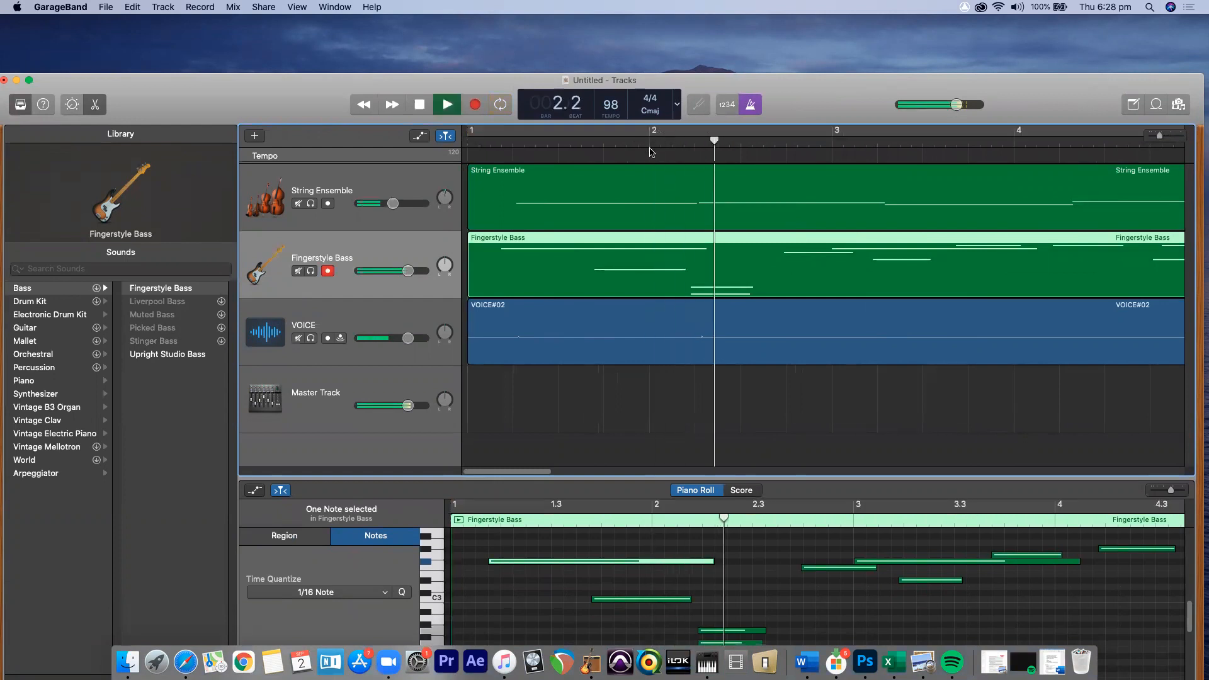
{"action": "key", "text": "space"}
Step: Place the playhead just after beat 2 of bar 1 in the timeline
{"action": "left_click_drag", "start_coordinate": [1159, 136], "coordinate": [1165, 141]}
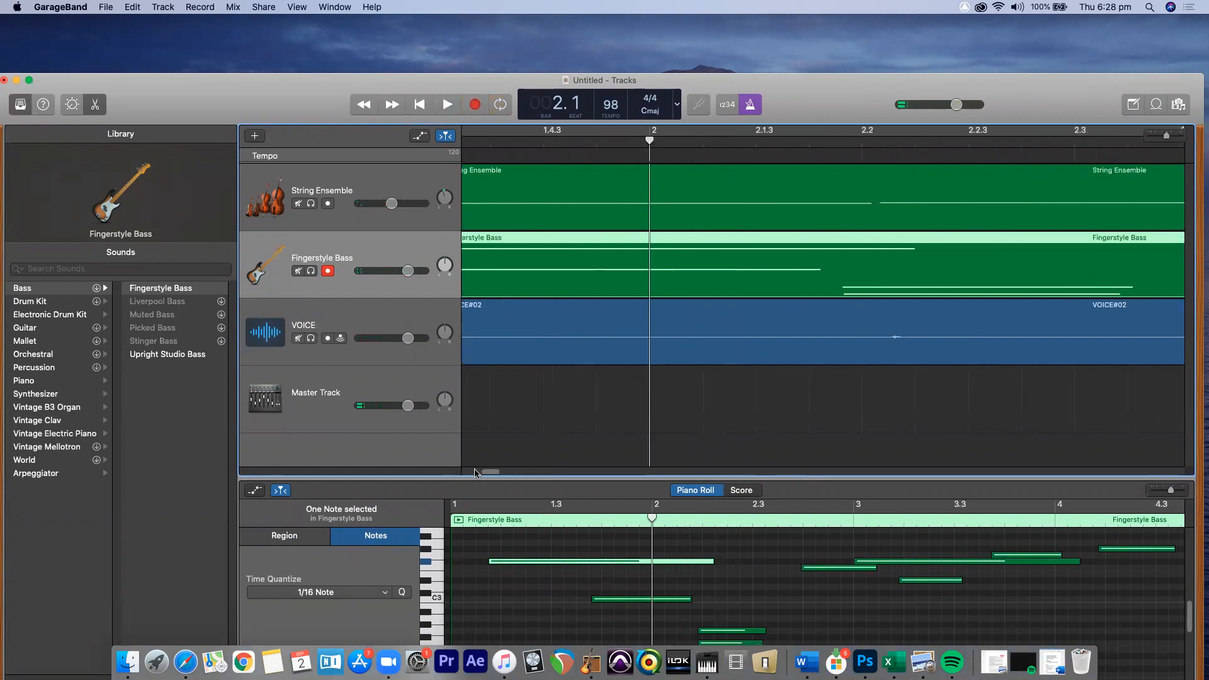
{"action": "left_click_drag", "start_coordinate": [485, 473], "coordinate": [466, 476]}
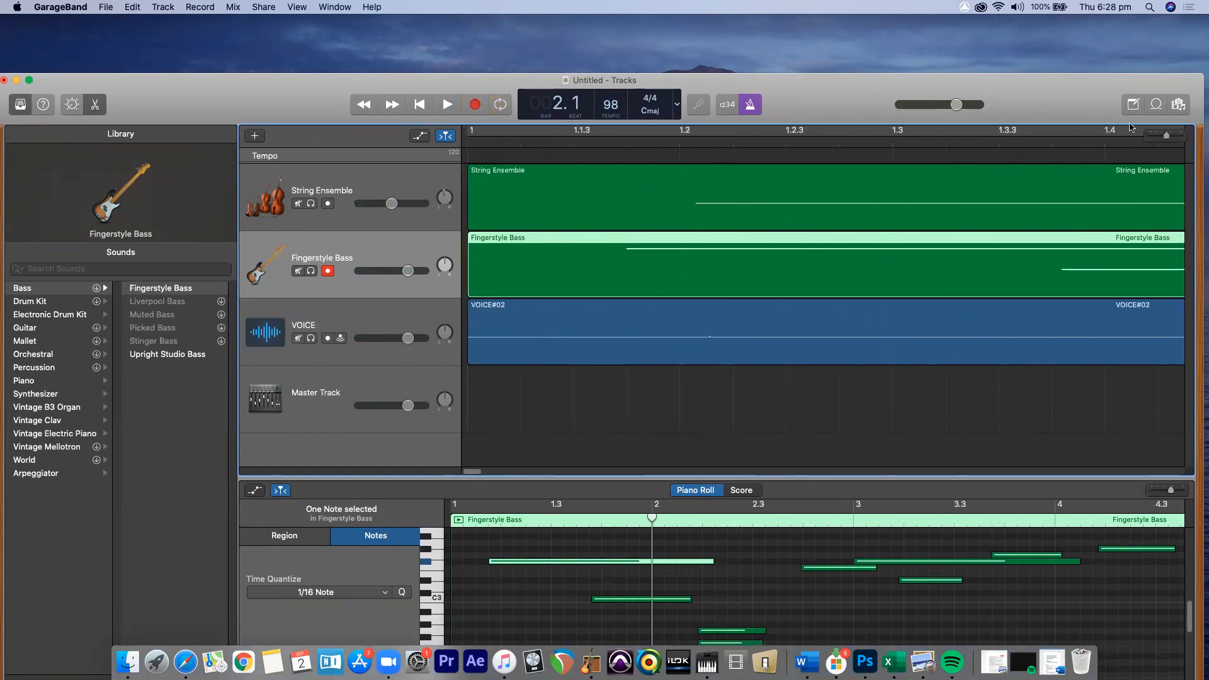
{"action": "left_click_drag", "start_coordinate": [1164, 135], "coordinate": [1160, 135]}
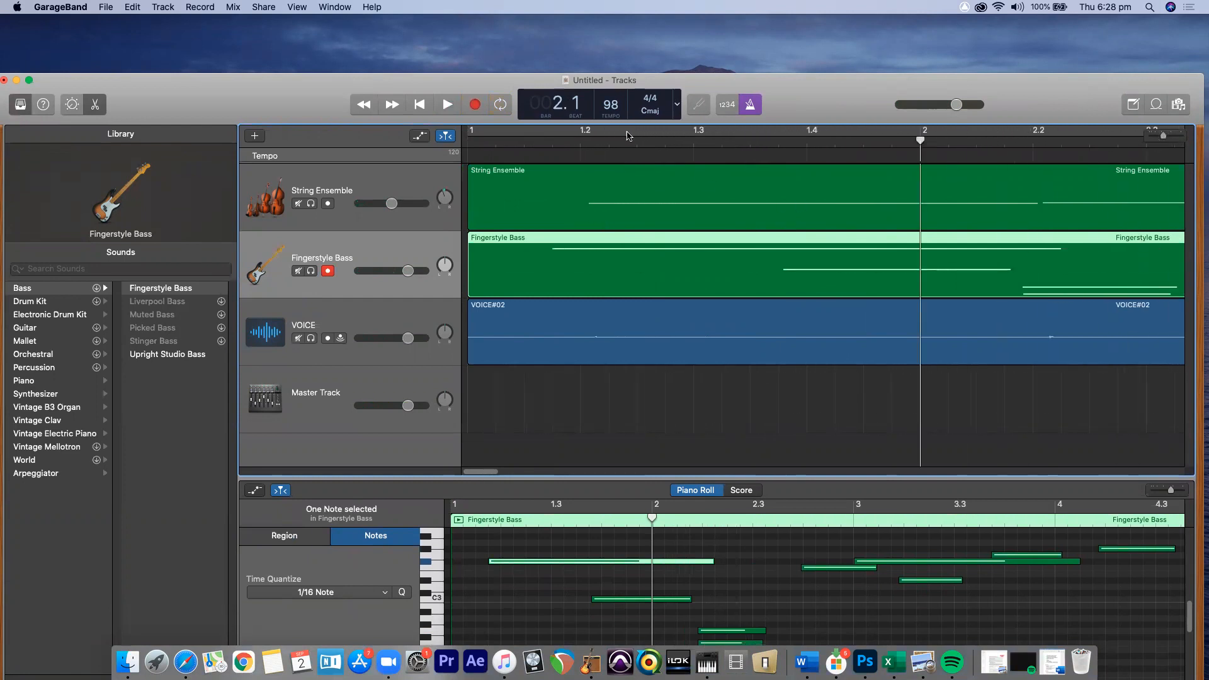
{"action": "left_click", "coordinate": [627, 142]}
{"action": "left_click_drag", "start_coordinate": [632, 142], "coordinate": [604, 151]}
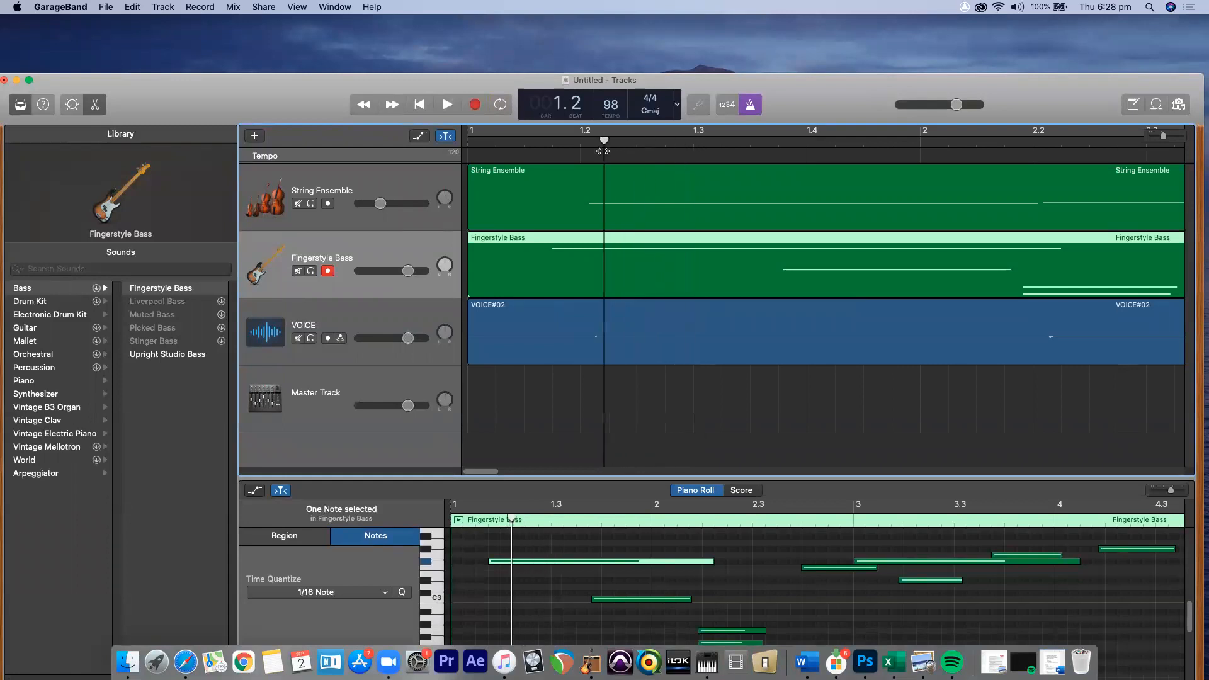
Step: Switch the LCD display mode through Beats & Time, Beats & Project, Beats, and Beats & Time, then restore Beats & Project
{"action": "left_click", "coordinate": [676, 104]}
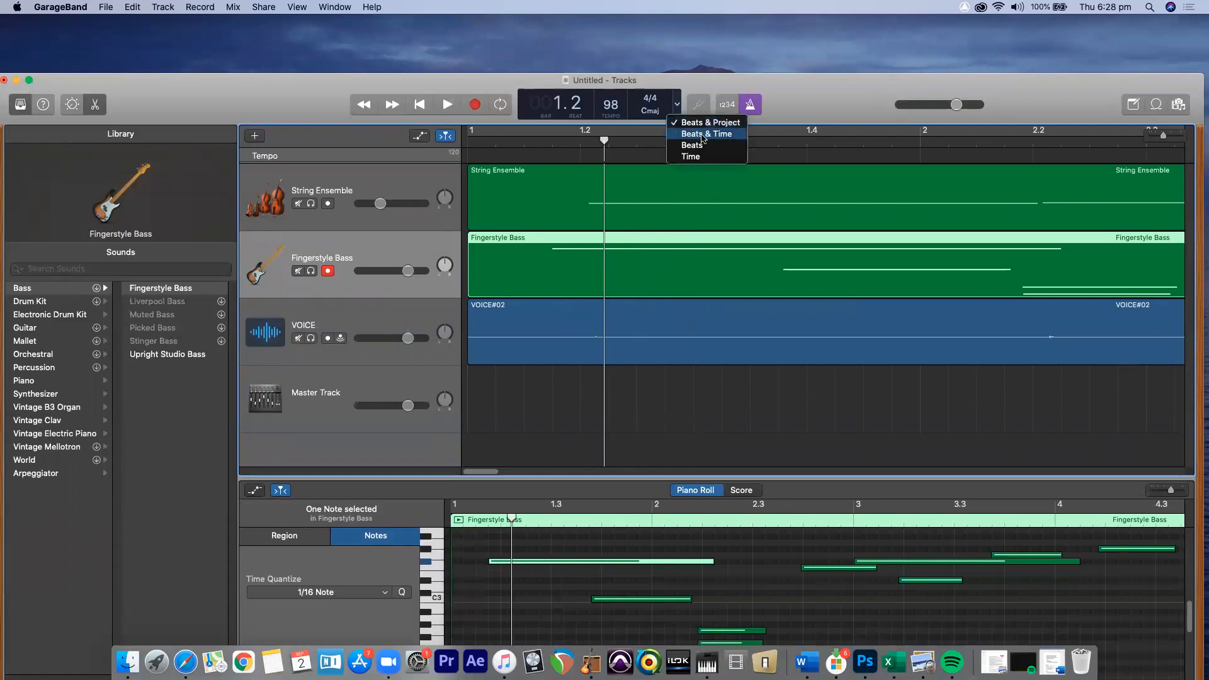
{"action": "left_click", "coordinate": [700, 134]}
{"action": "left_click", "coordinate": [673, 104]}
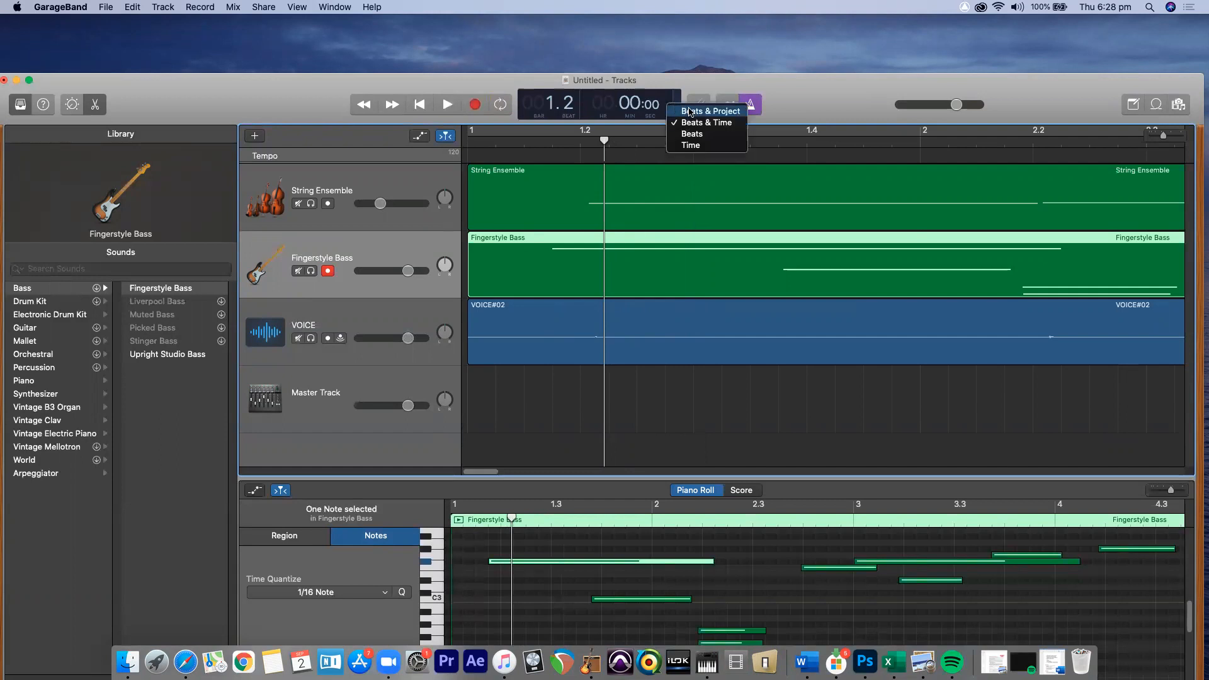
{"action": "left_click", "coordinate": [692, 112]}
{"action": "left_click", "coordinate": [677, 104]}
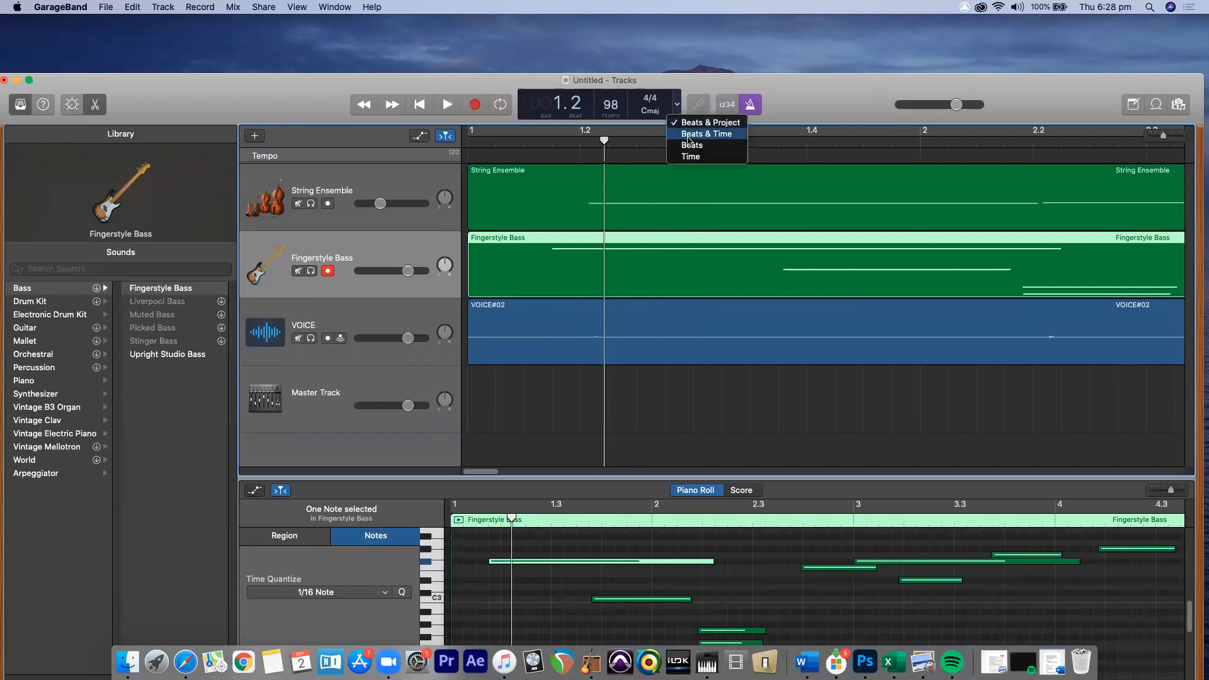
{"action": "left_click", "coordinate": [693, 144]}
{"action": "left_click", "coordinate": [676, 106]}
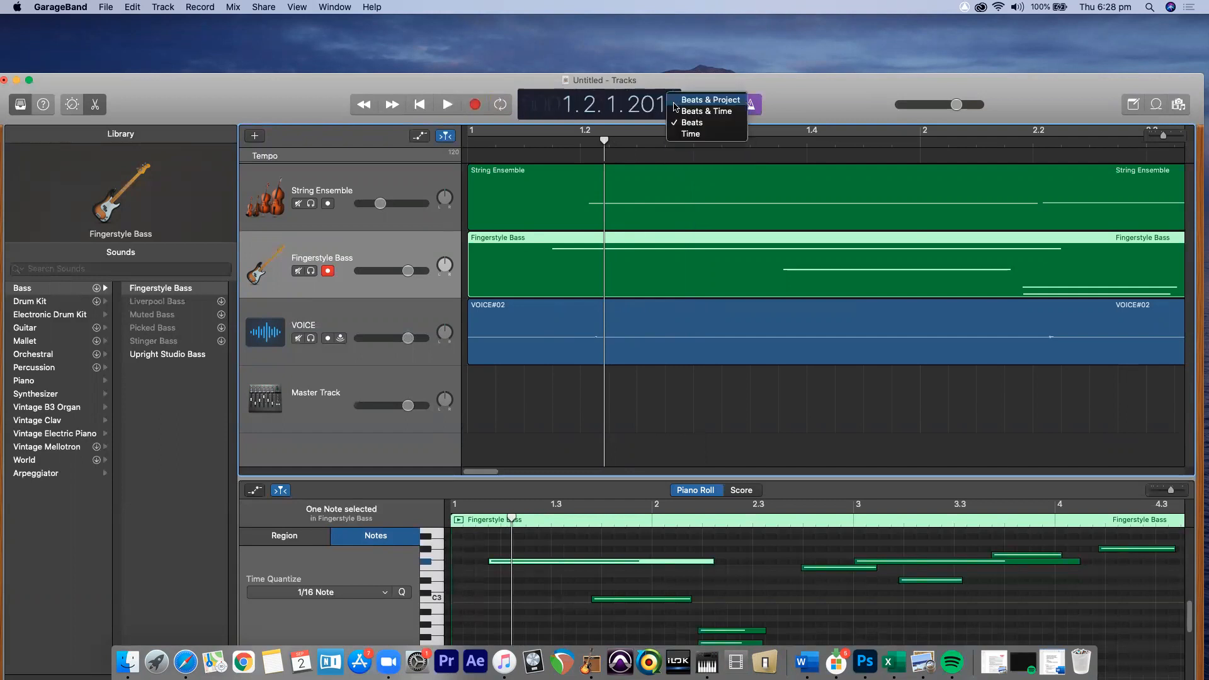
{"action": "left_click", "coordinate": [698, 110]}
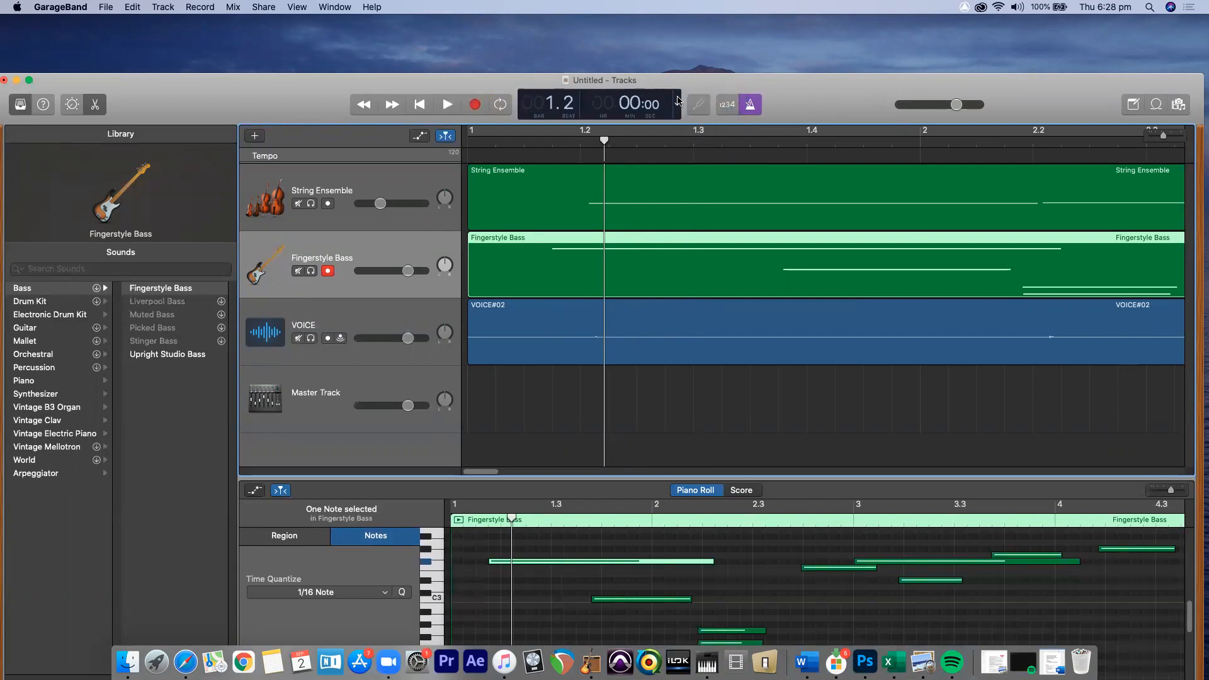
{"action": "left_click", "coordinate": [677, 101]}
Step: Try to raise the project tempo to 100 directly in the LCD display, and dismiss the alert
{"action": "left_click", "coordinate": [786, 86]}
{"action": "left_click_drag", "start_coordinate": [785, 86], "coordinate": [773, 137]}
{"action": "left_click", "coordinate": [664, 154]}
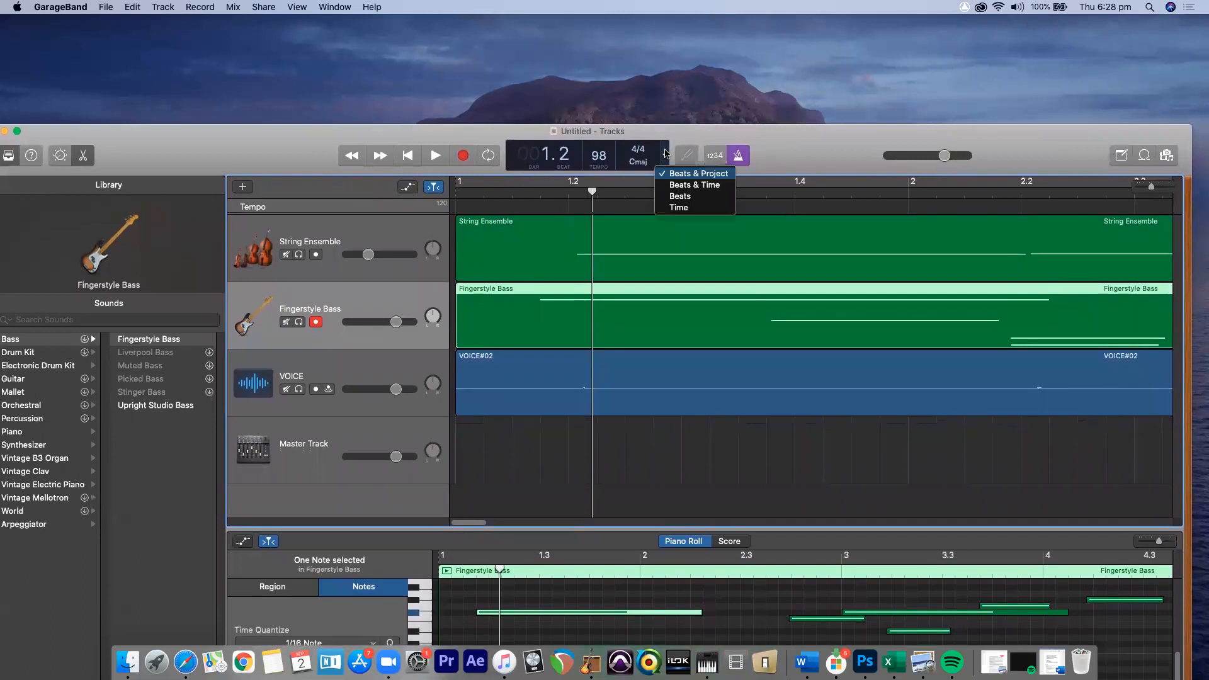
{"action": "left_click", "coordinate": [607, 159]}
{"action": "double_click", "coordinate": [598, 153]}
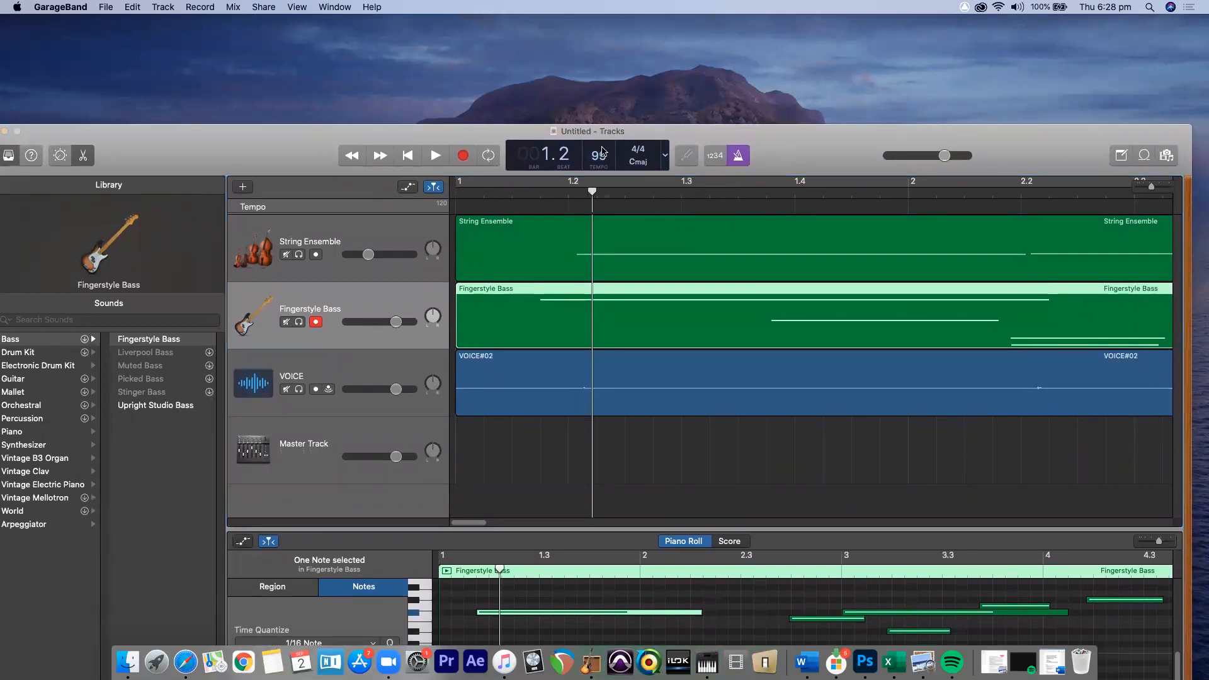
{"action": "left_click", "coordinate": [698, 225]}
{"action": "left_click_drag", "start_coordinate": [733, 140], "coordinate": [735, 64]}
{"action": "left_click_drag", "start_coordinate": [597, 79], "coordinate": [600, 56]}
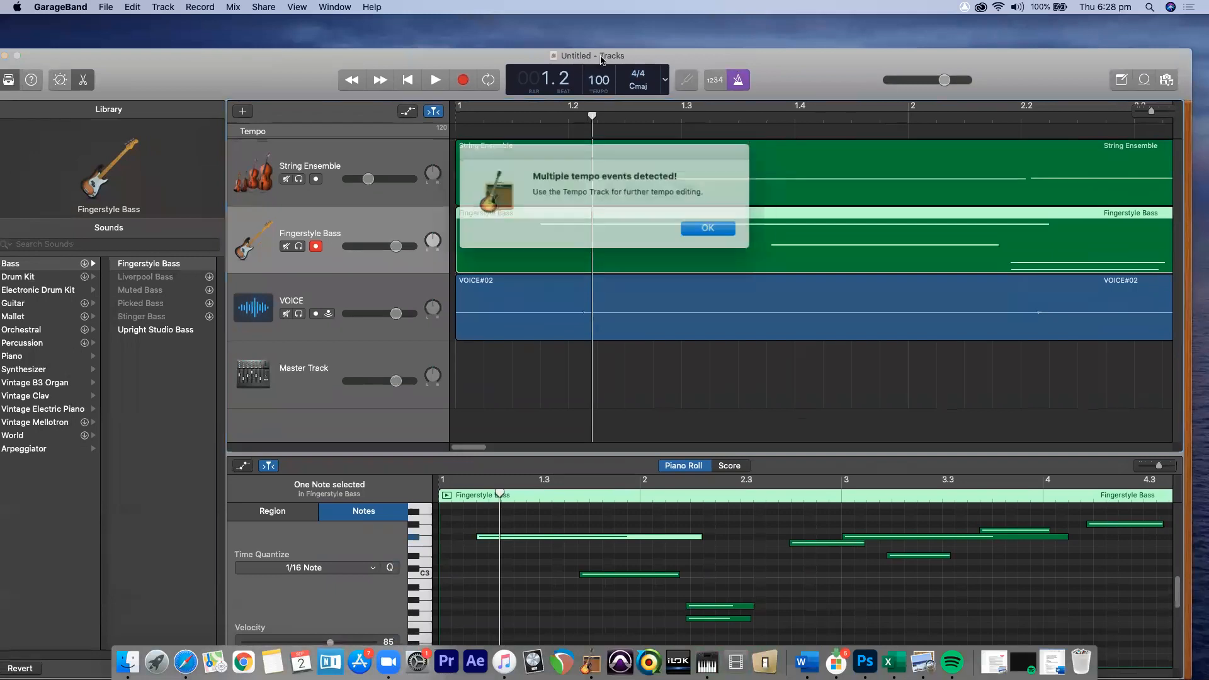
{"action": "left_click", "coordinate": [681, 225]}
{"action": "left_click_drag", "start_coordinate": [338, 64], "coordinate": [349, 131]}
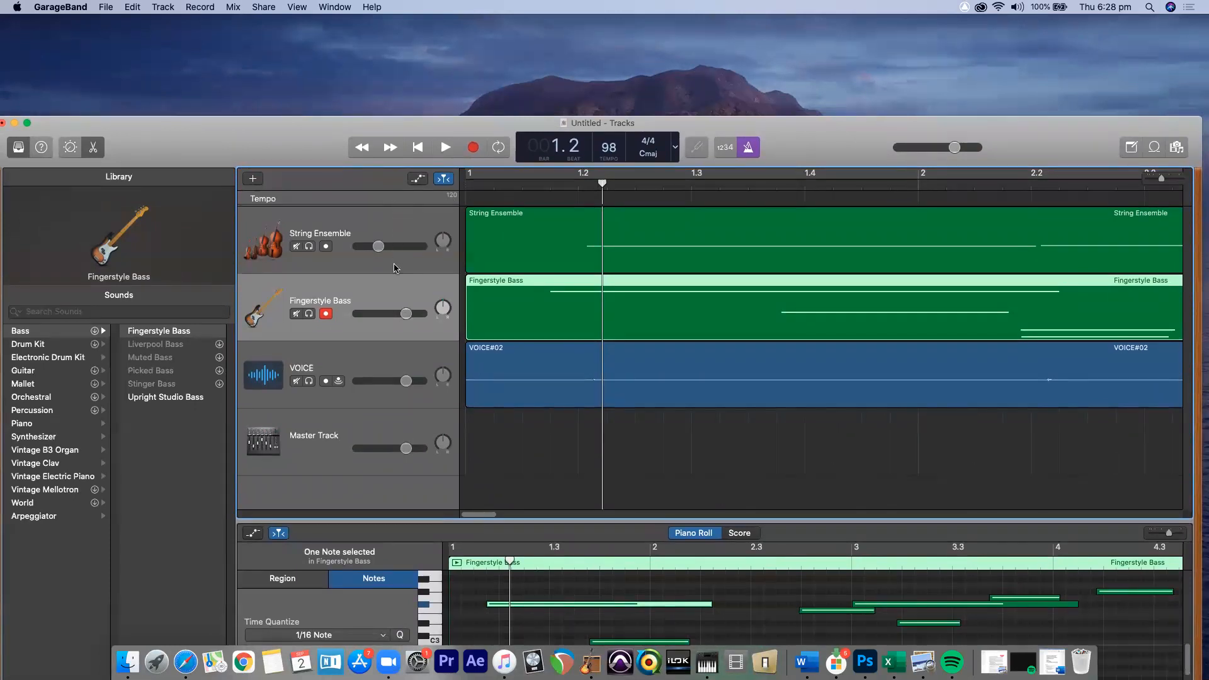
Step: Hide the Tempo track, then show it again with its tempo curve expanded
{"action": "left_click", "coordinate": [378, 205]}
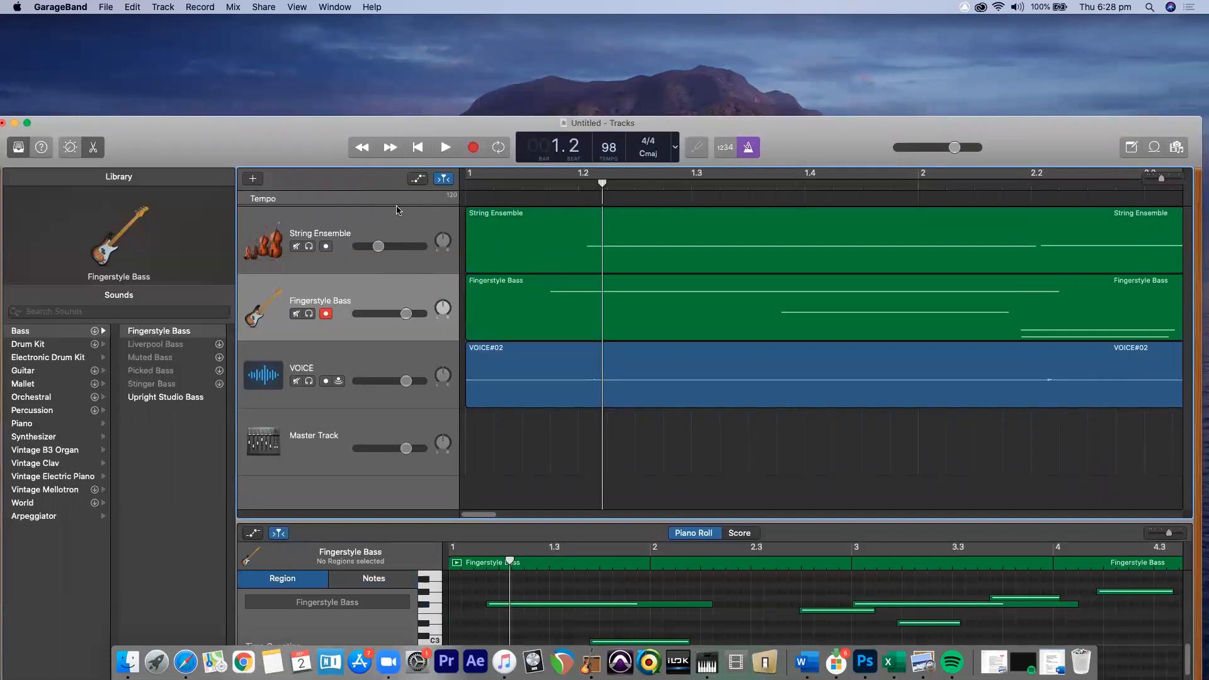
{"action": "left_click", "coordinate": [264, 7]}
{"action": "mouse_move", "coordinate": [163, 7]}
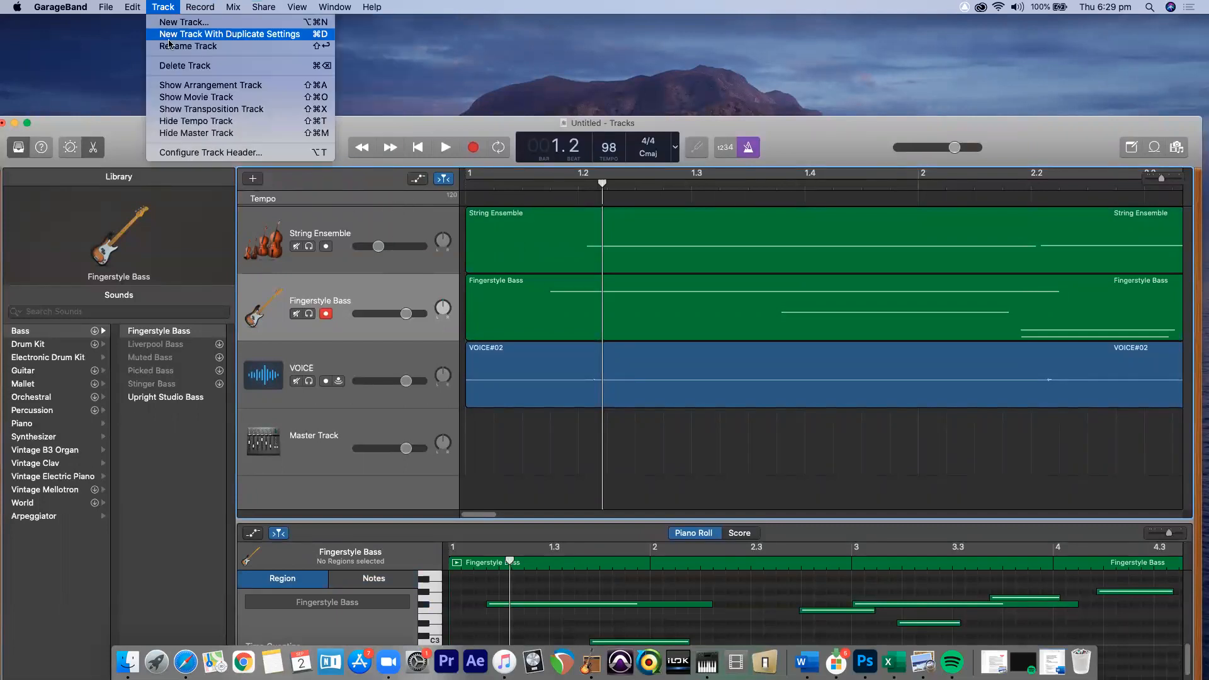
{"action": "left_click", "coordinate": [210, 122]}
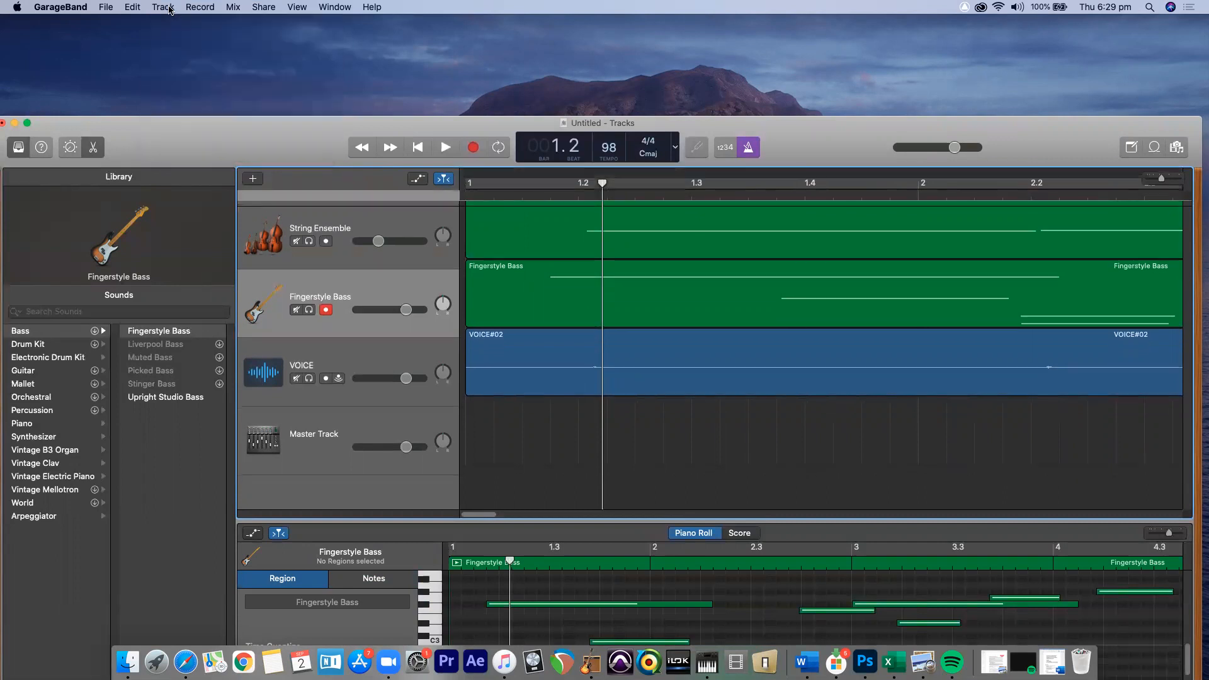
{"action": "left_click", "coordinate": [163, 7]}
{"action": "left_click", "coordinate": [187, 122]}
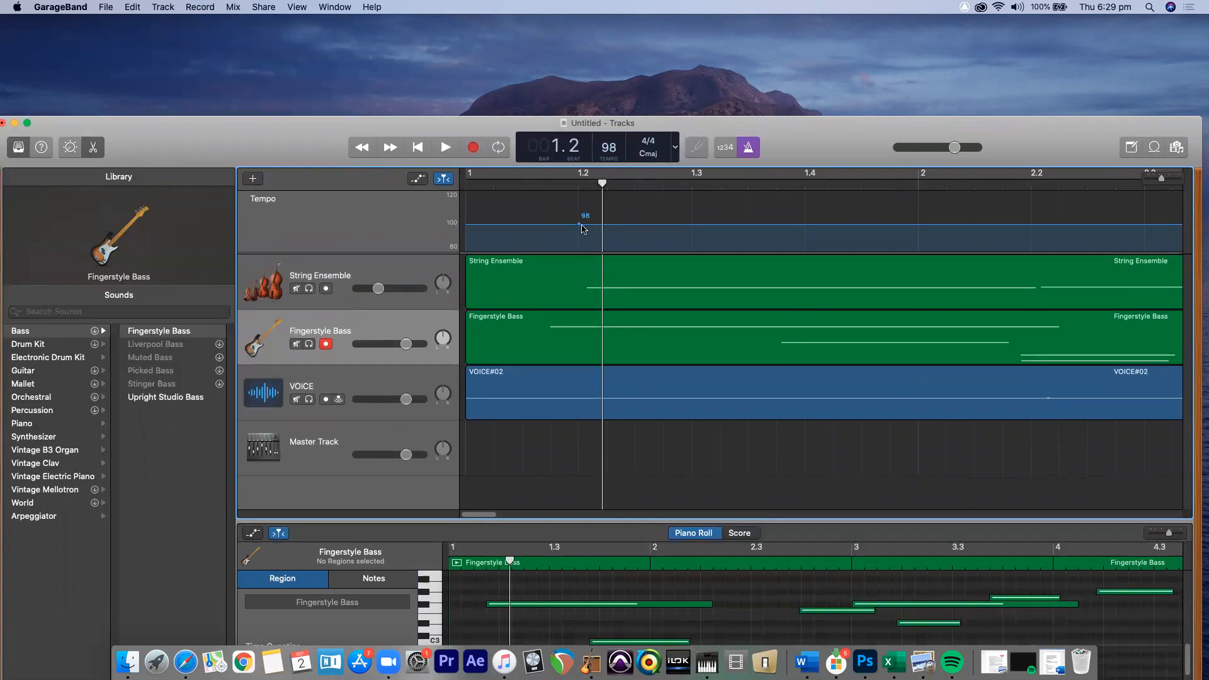
Step: Delete the tempo change points from the Tempo track and set the project tempo to 100
{"action": "key", "text": "super+a"}
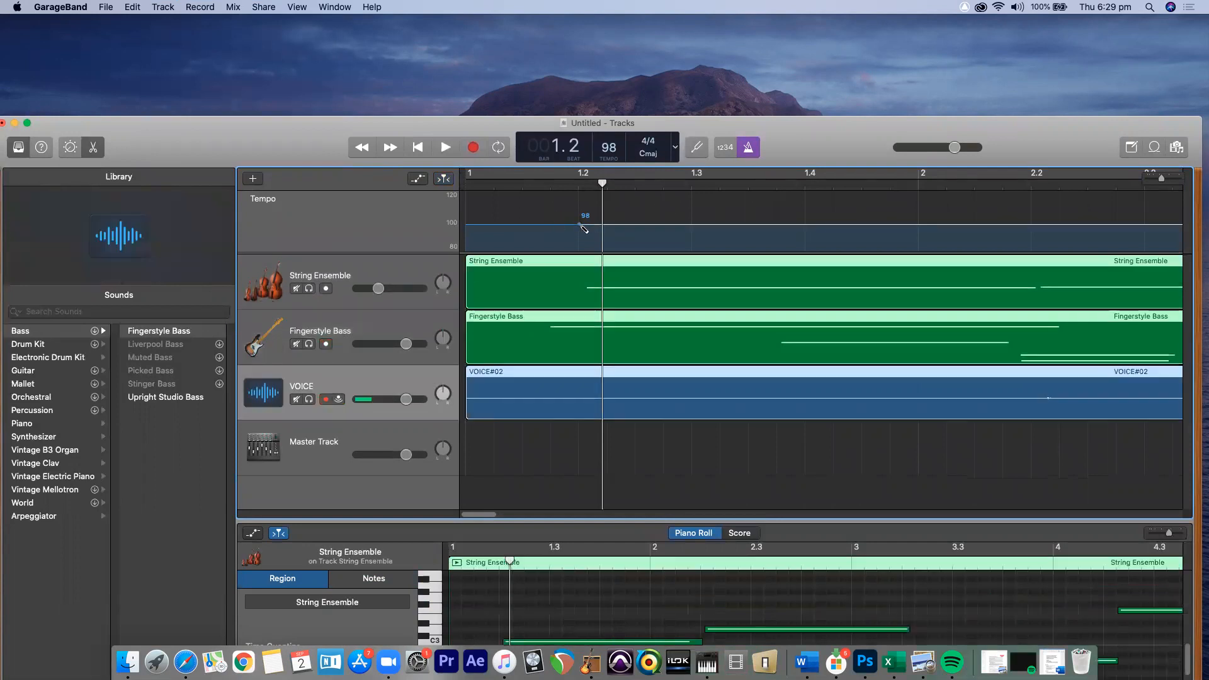
{"action": "left_click", "coordinate": [614, 206]}
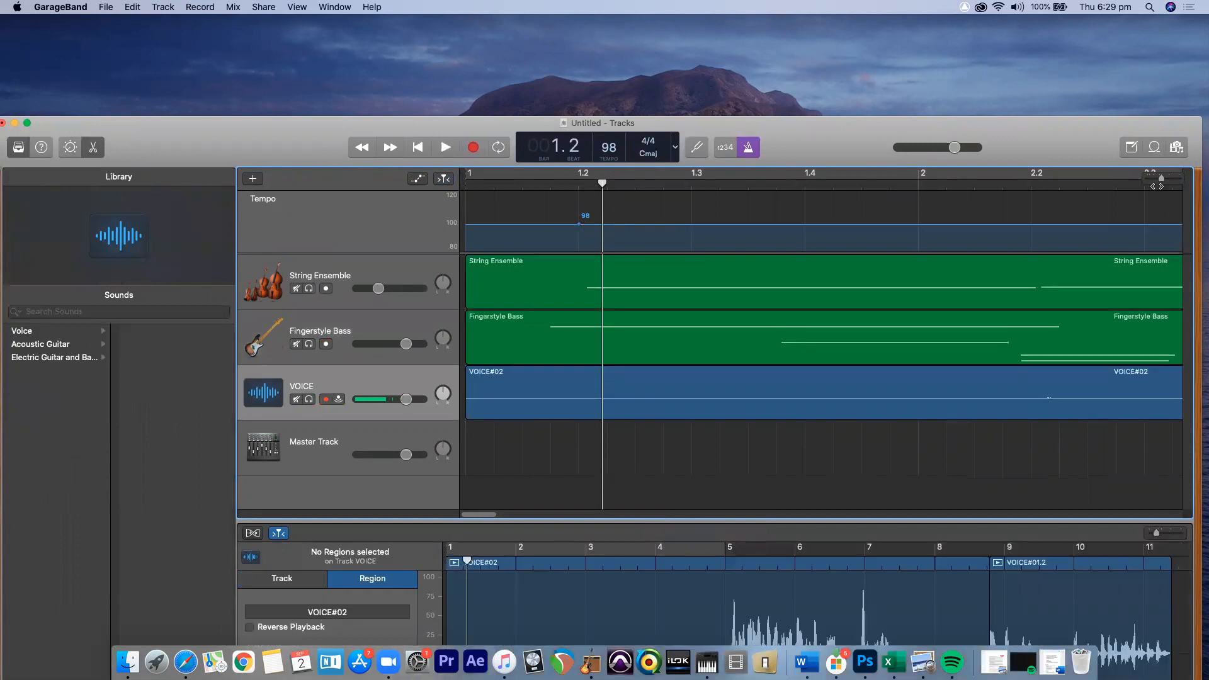
{"action": "left_click_drag", "start_coordinate": [1156, 185], "coordinate": [460, 222]}
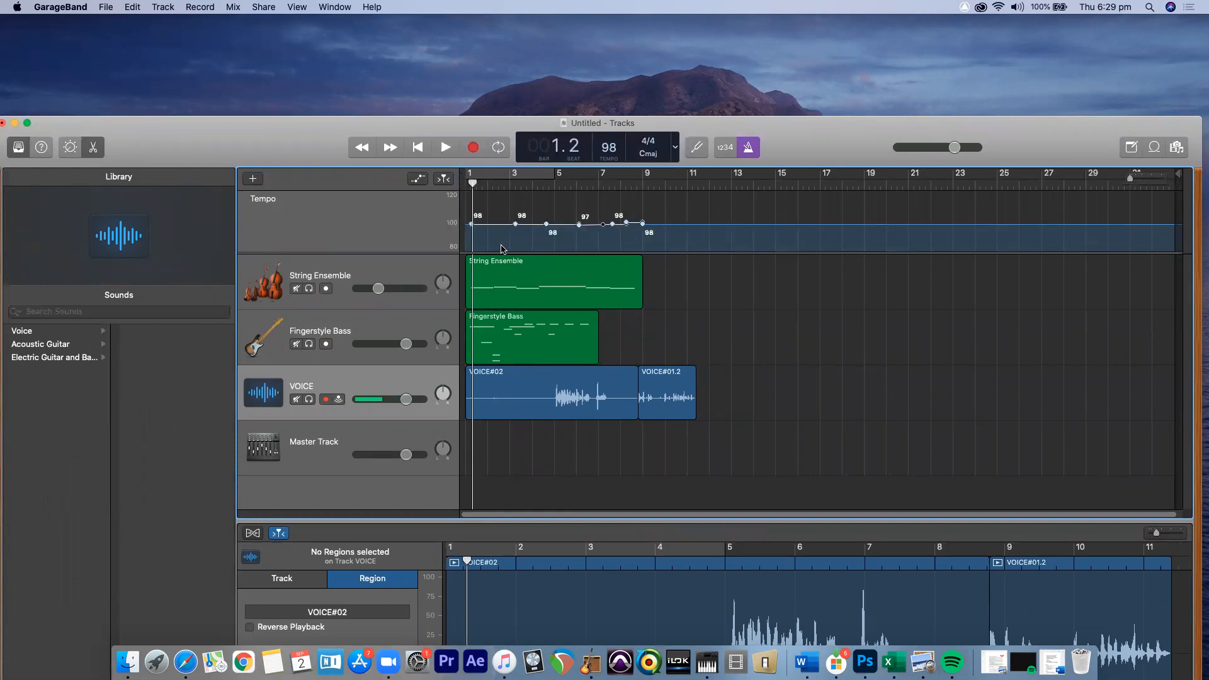
{"action": "key", "text": "Delete"}
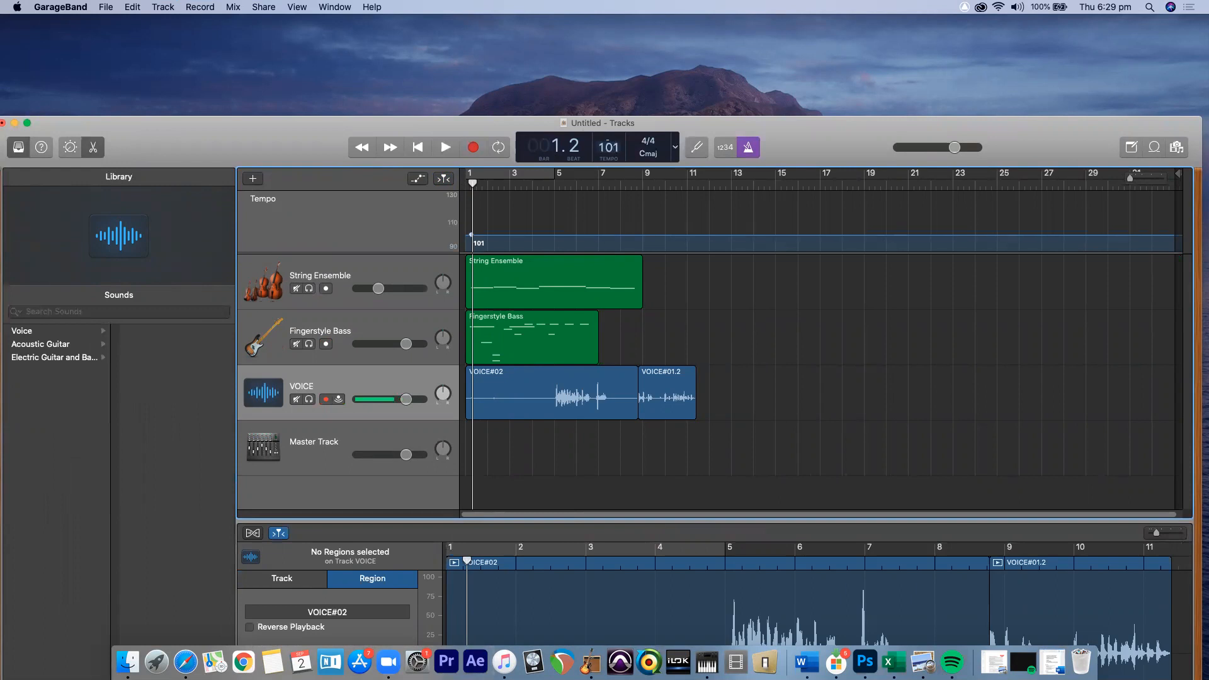
{"action": "left_click_drag", "start_coordinate": [612, 148], "coordinate": [609, 143]}
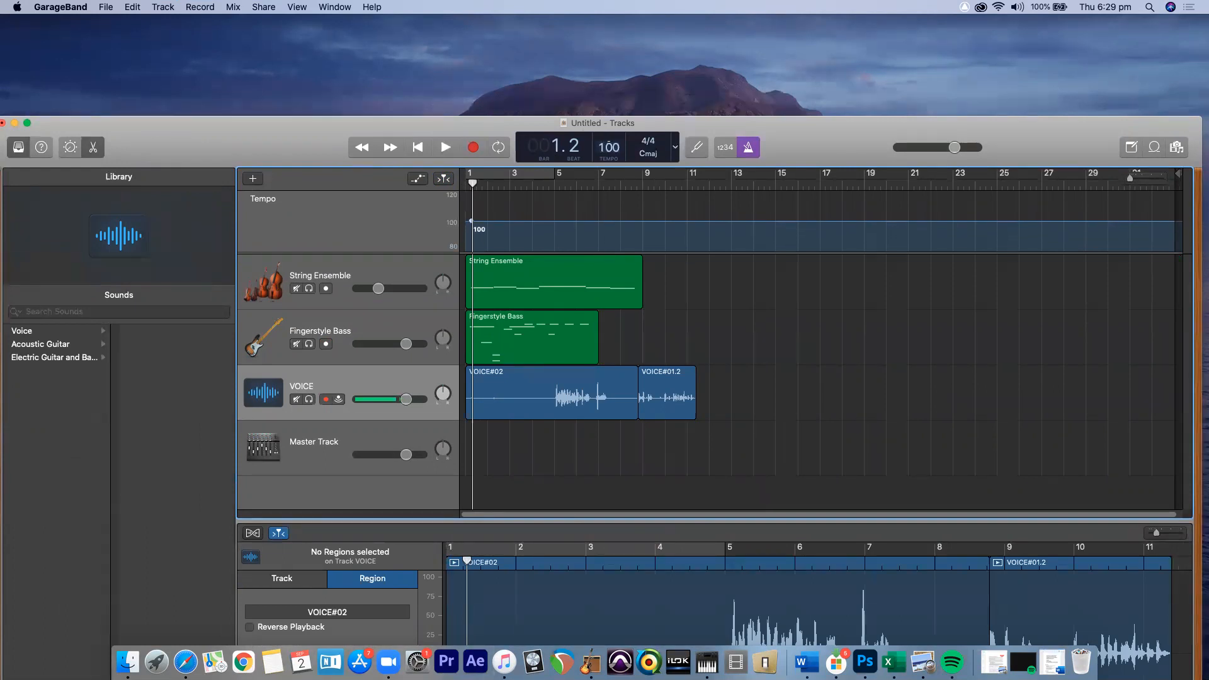
{"action": "left_click_drag", "start_coordinate": [408, 121], "coordinate": [433, 83]}
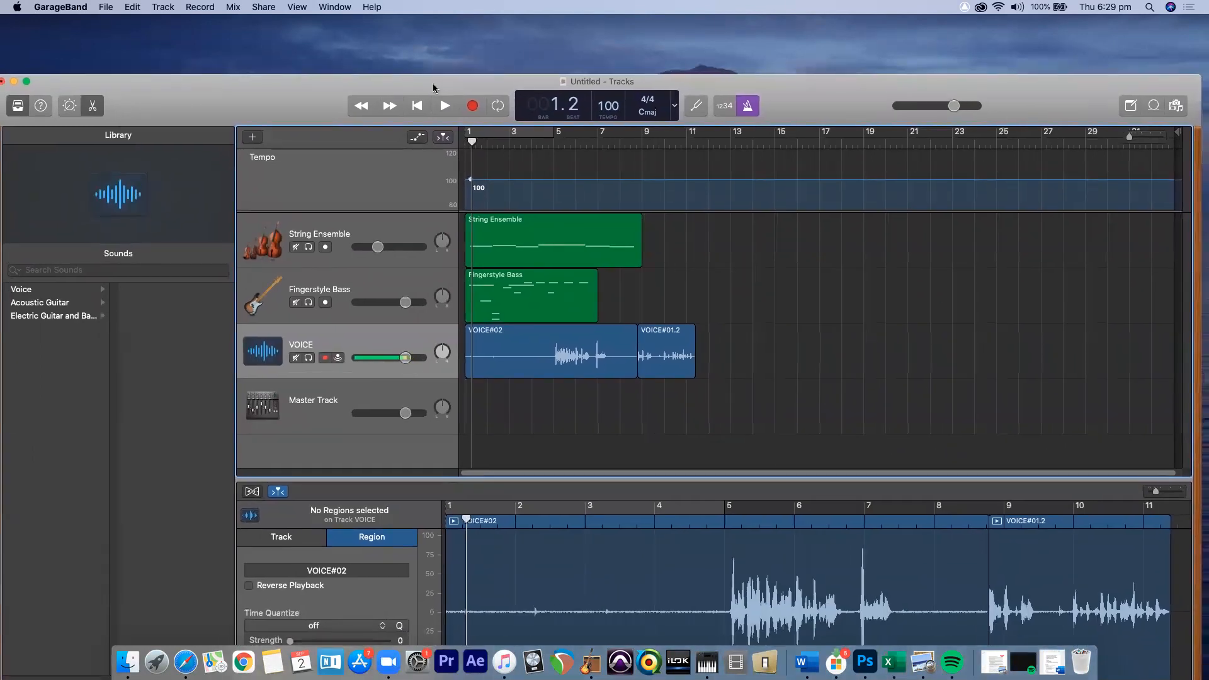
Step: Add a tempo point of 94 at bar 3 and try to change the tempo from the LCD display
{"action": "left_click", "coordinate": [515, 182]}
{"action": "left_click_drag", "start_coordinate": [515, 181], "coordinate": [515, 188]}
{"action": "left_click", "coordinate": [614, 106]}
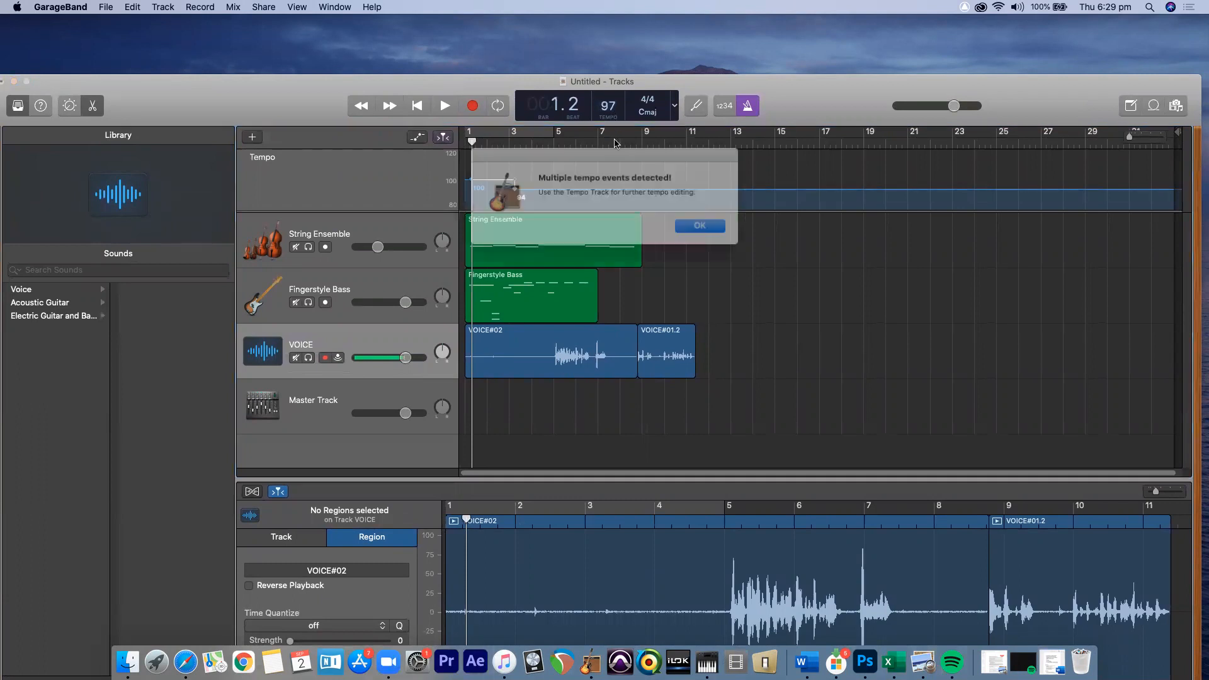
{"action": "left_click", "coordinate": [705, 224]}
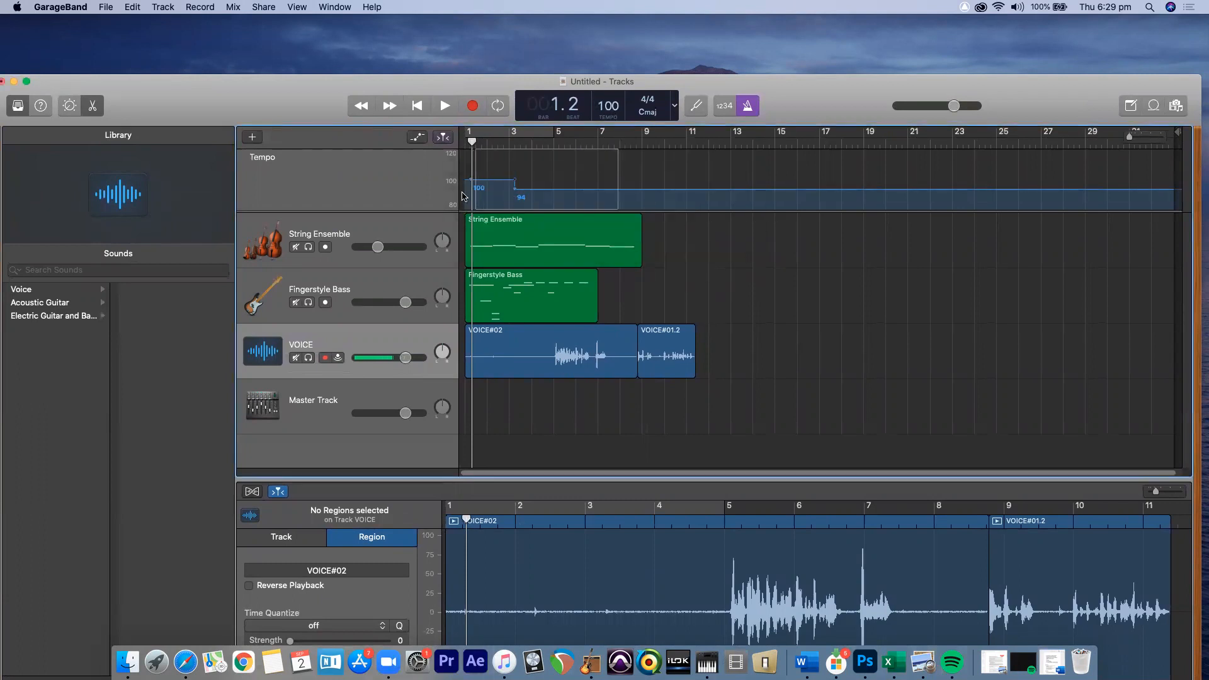
Step: Remove the added tempo point at bar 3 and move the project window higher on the screen
{"action": "key", "text": "super+z"}
{"action": "left_click_drag", "start_coordinate": [786, 117], "coordinate": [807, 79]}
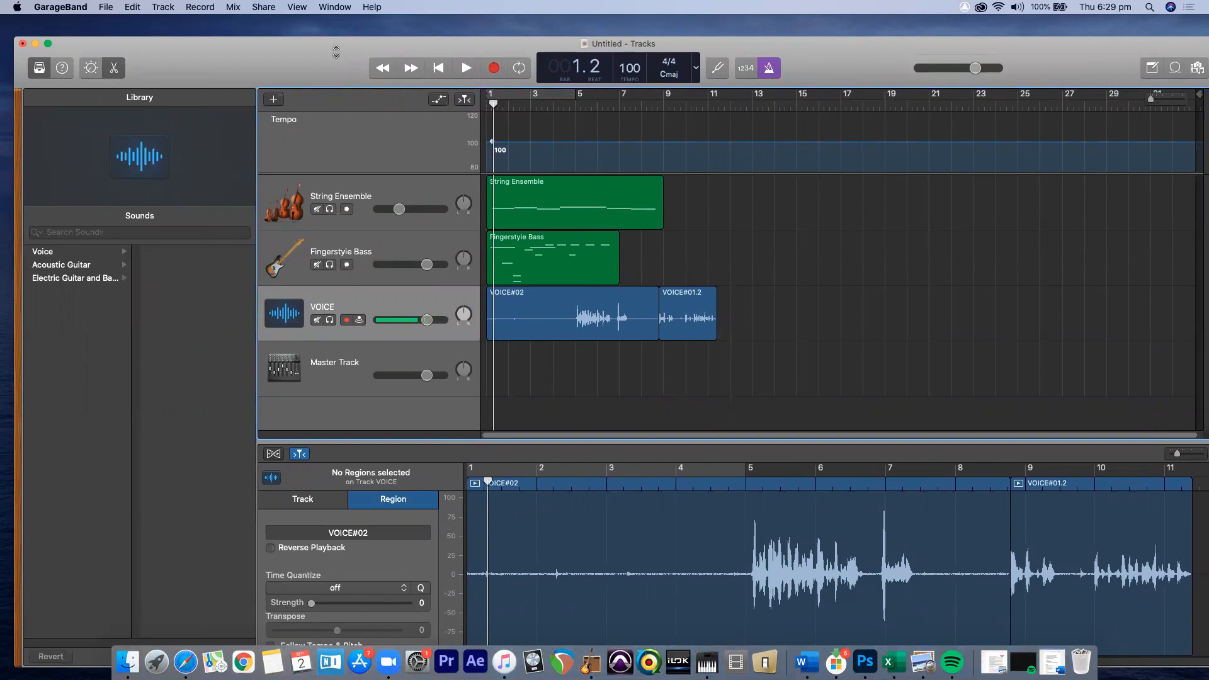
{"action": "left_click_drag", "start_coordinate": [336, 52], "coordinate": [336, 31]}
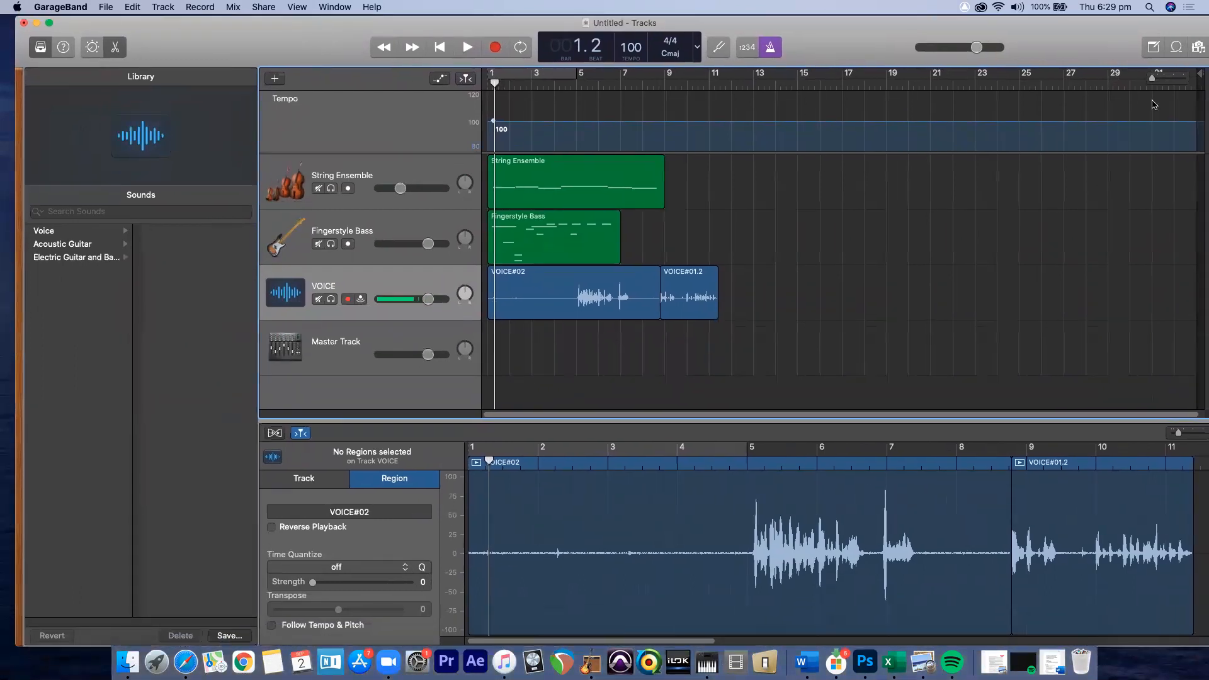
Step: Move the project window slightly lower and place the playhead at beat 3 of bar 2
{"action": "left_click_drag", "start_coordinate": [1152, 79], "coordinate": [1171, 79]}
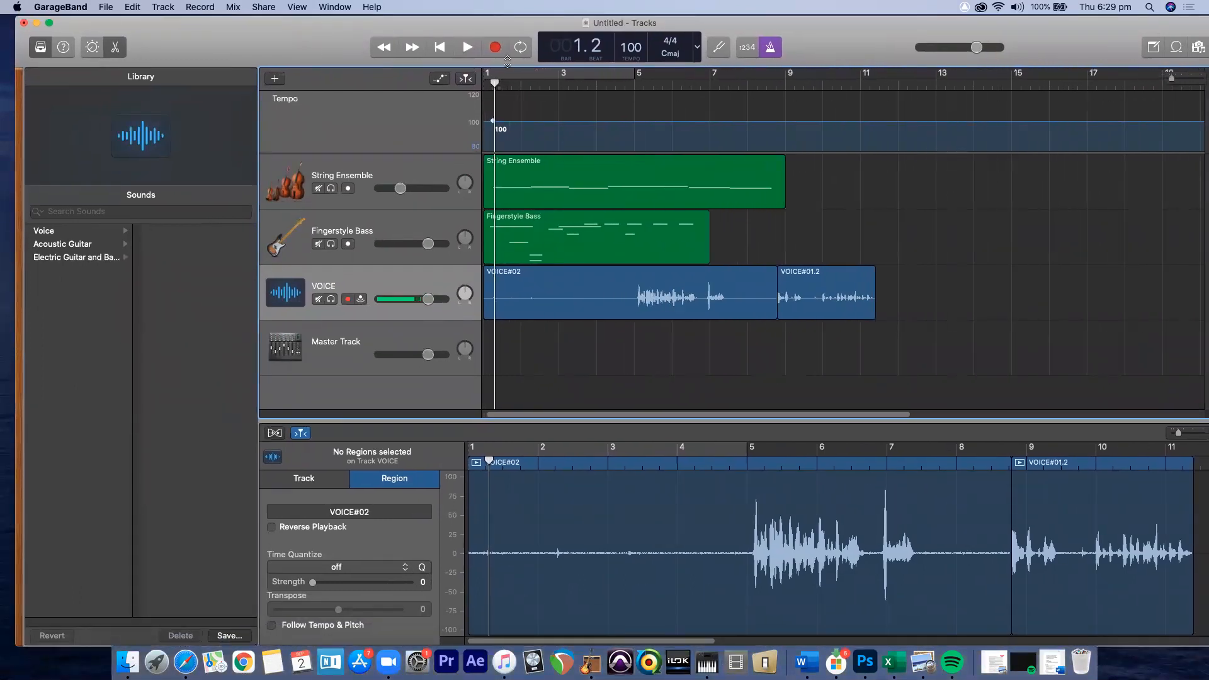
{"action": "left_click_drag", "start_coordinate": [435, 22], "coordinate": [428, 54]}
{"action": "left_click_drag", "start_coordinate": [489, 116], "coordinate": [526, 116]}
{"action": "left_click_drag", "start_coordinate": [1165, 107], "coordinate": [1173, 109]}
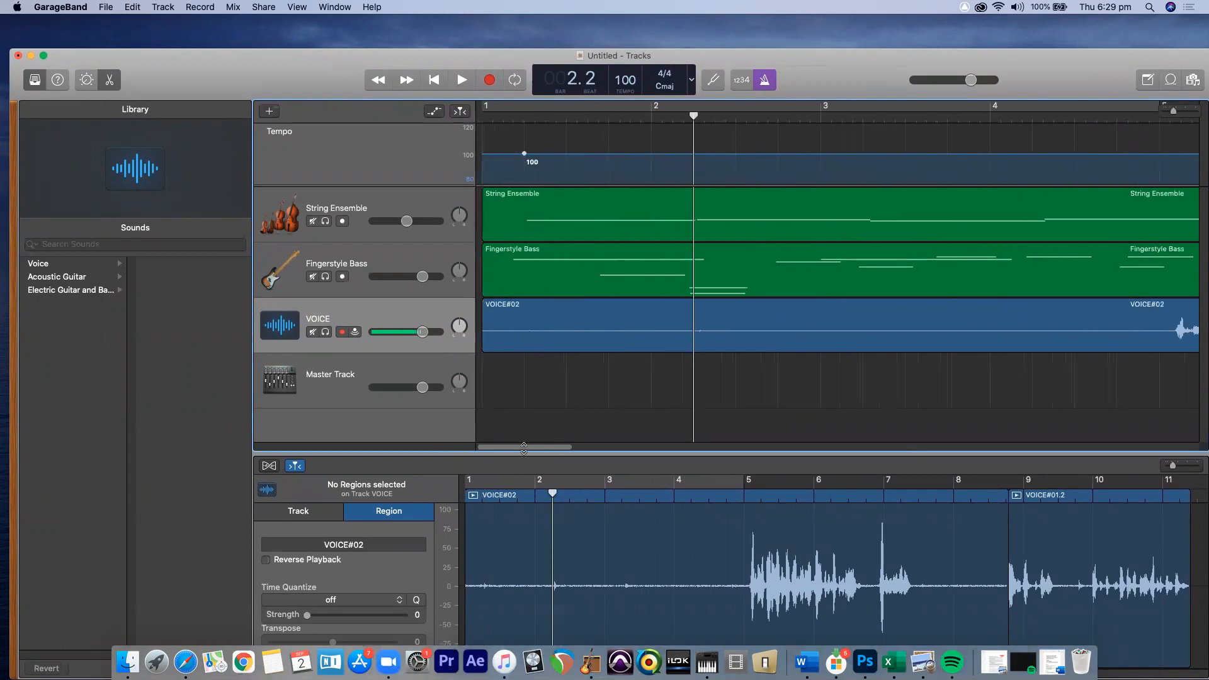
{"action": "left_click_drag", "start_coordinate": [693, 115], "coordinate": [746, 116]}
Step: Split the Fingerstyle Bass region at the playhead
{"action": "left_click", "coordinate": [748, 261]}
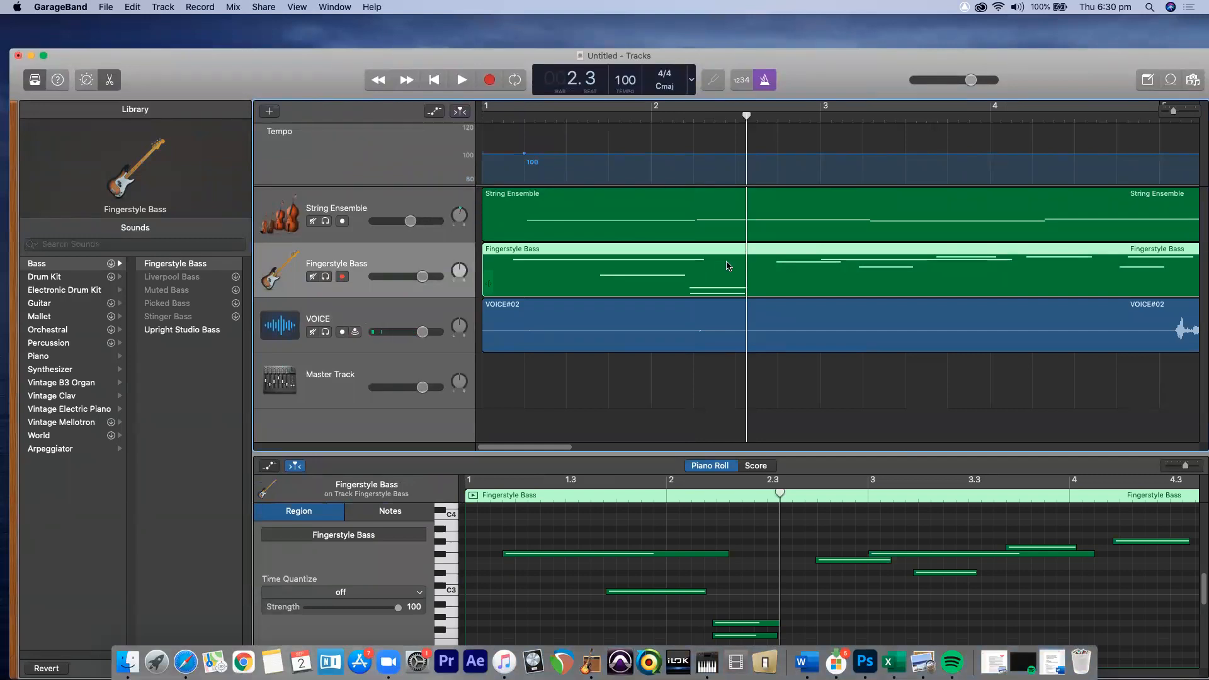
{"action": "left_click", "coordinate": [133, 7]}
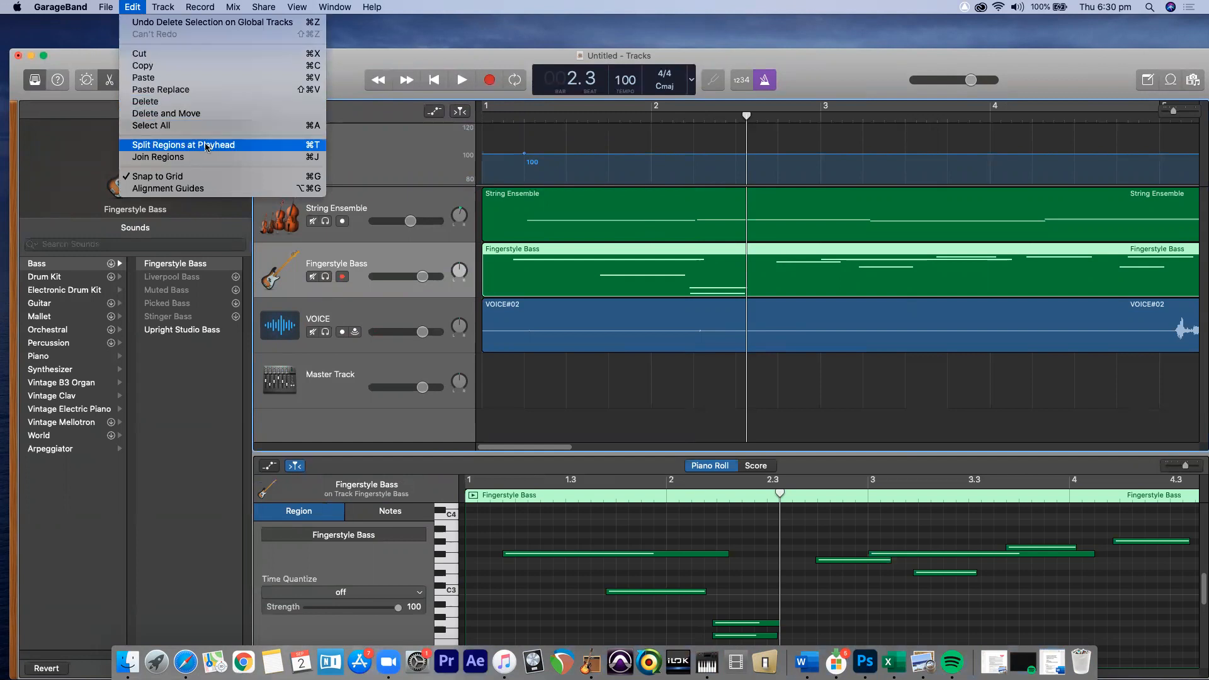
{"action": "left_click", "coordinate": [878, 301]}
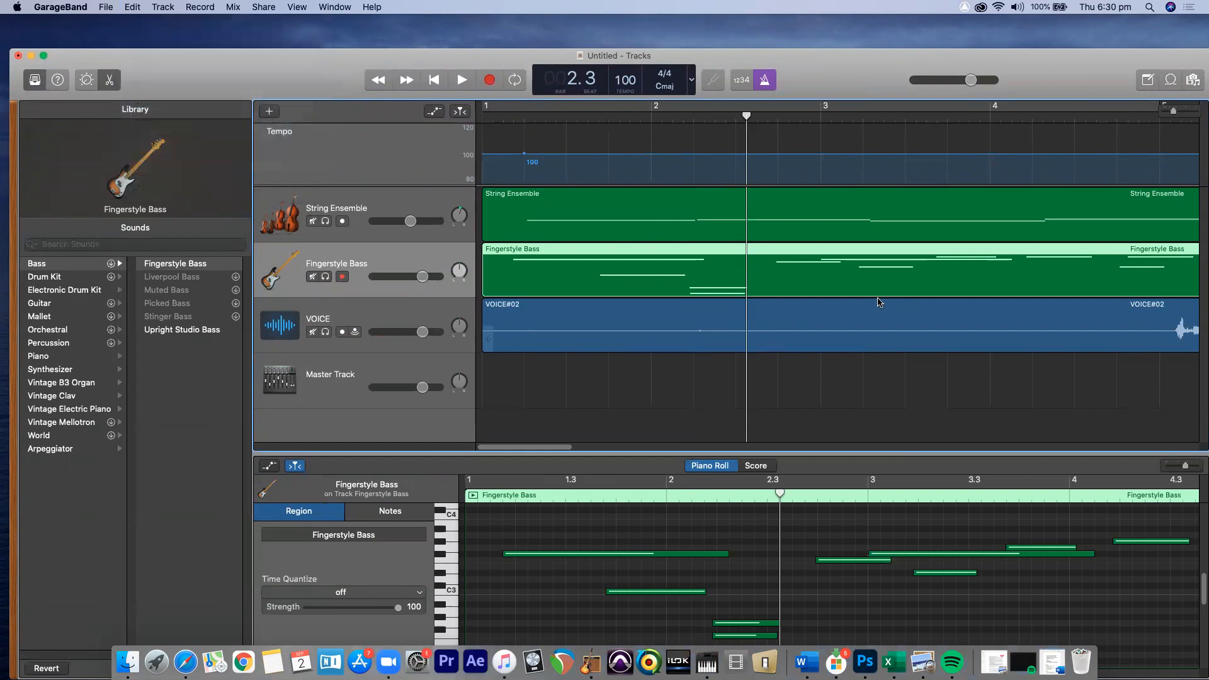
{"action": "key", "text": "super+t"}
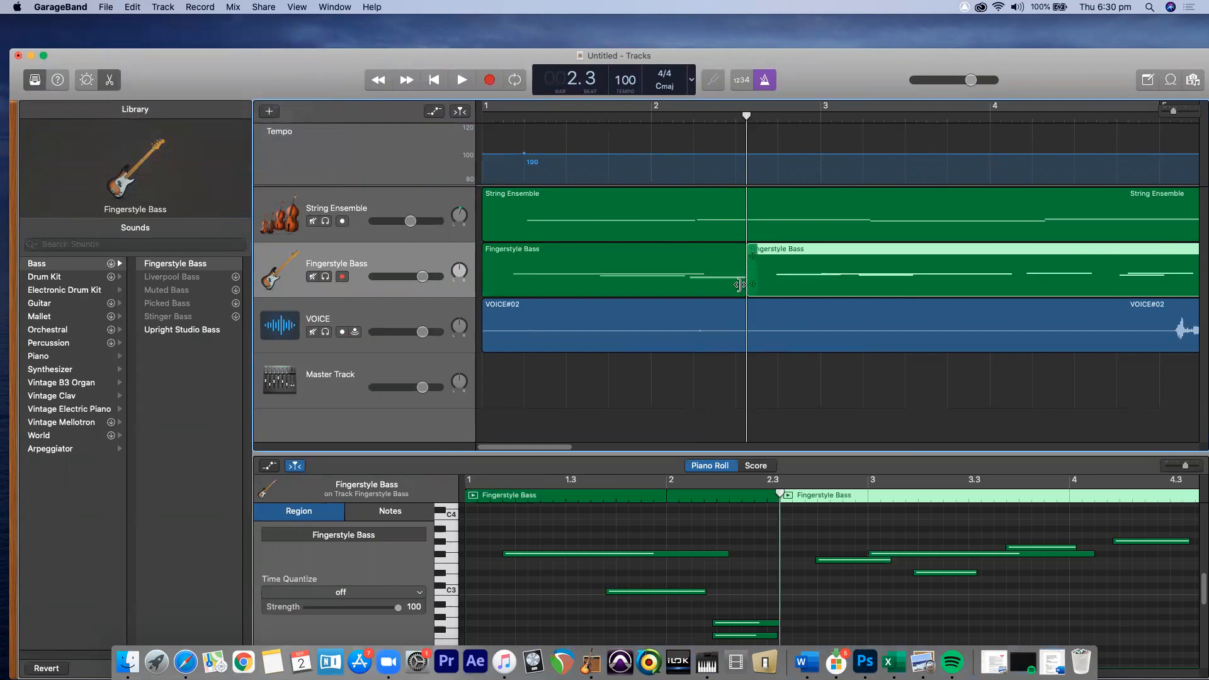
Step: Select both parts of the split Fingerstyle Bass region and join them into one region
{"action": "left_click", "coordinate": [715, 288]}
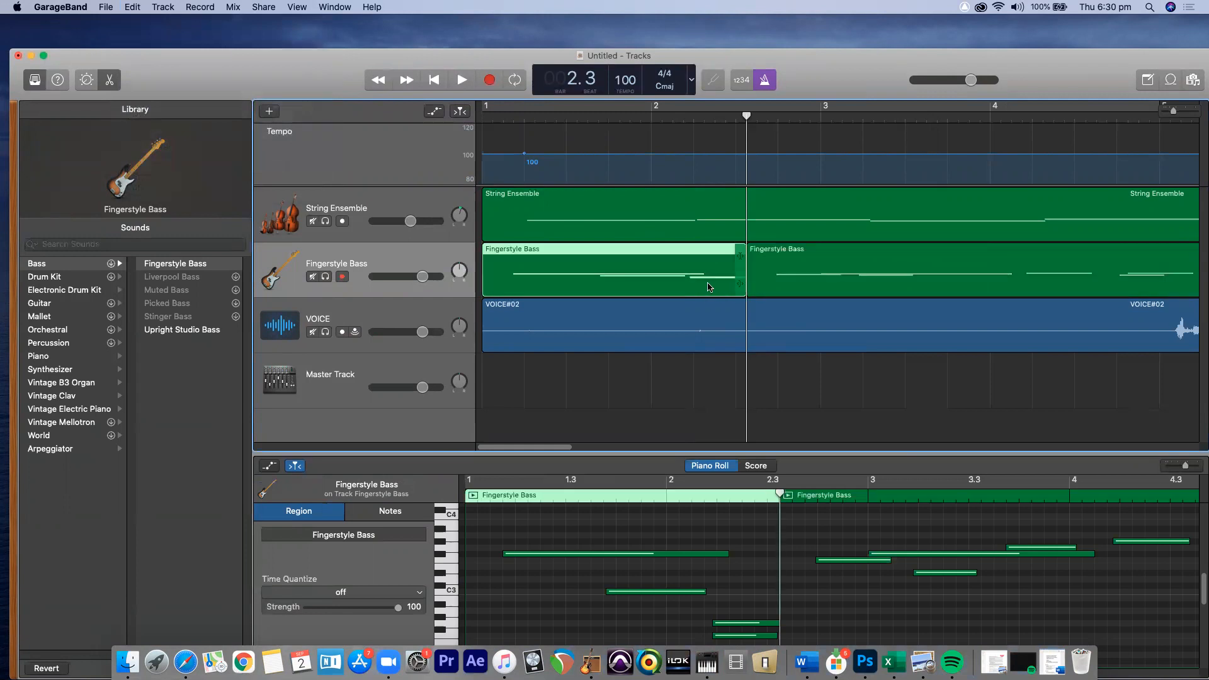
{"action": "left_click", "coordinate": [131, 7]}
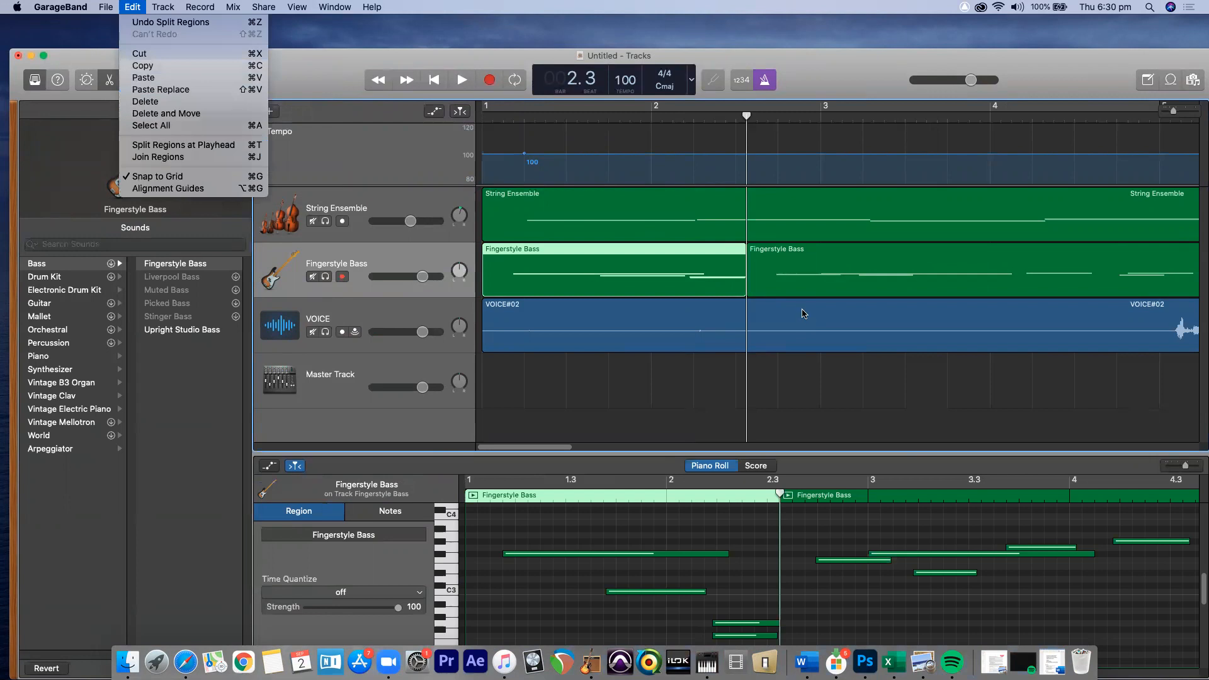
{"action": "left_click", "coordinate": [839, 263]}
{"action": "left_click", "coordinate": [812, 265]}
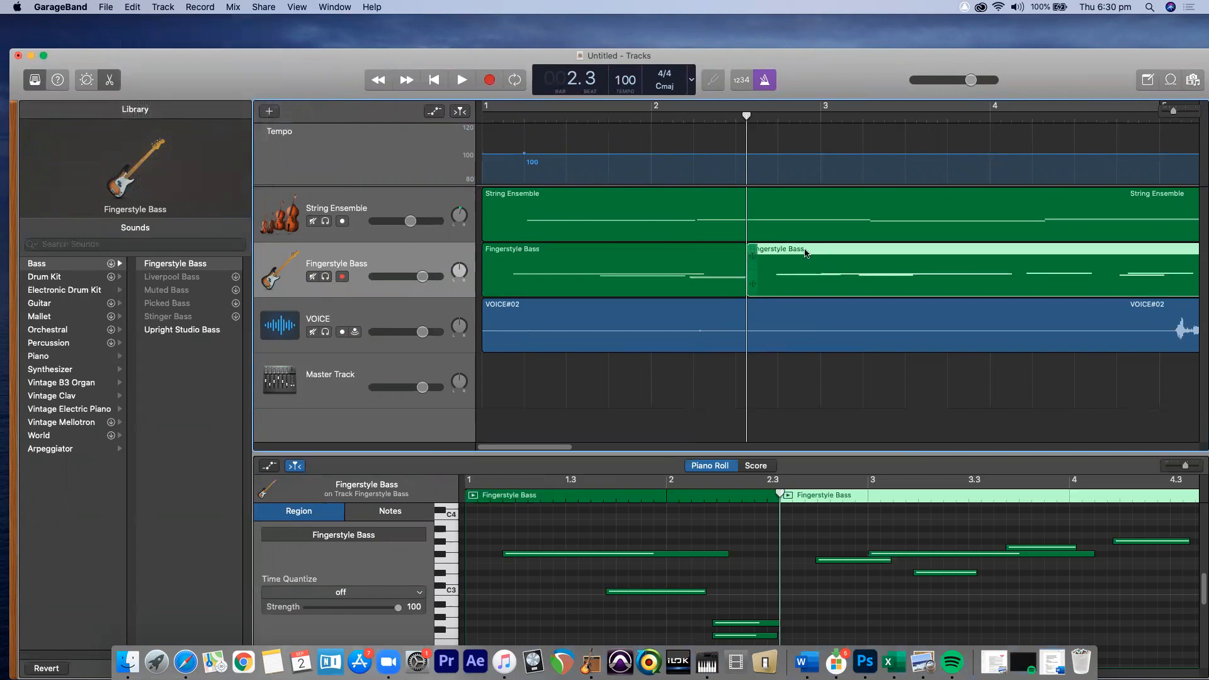
{"action": "left_click", "coordinate": [677, 254], "text": "shift"}
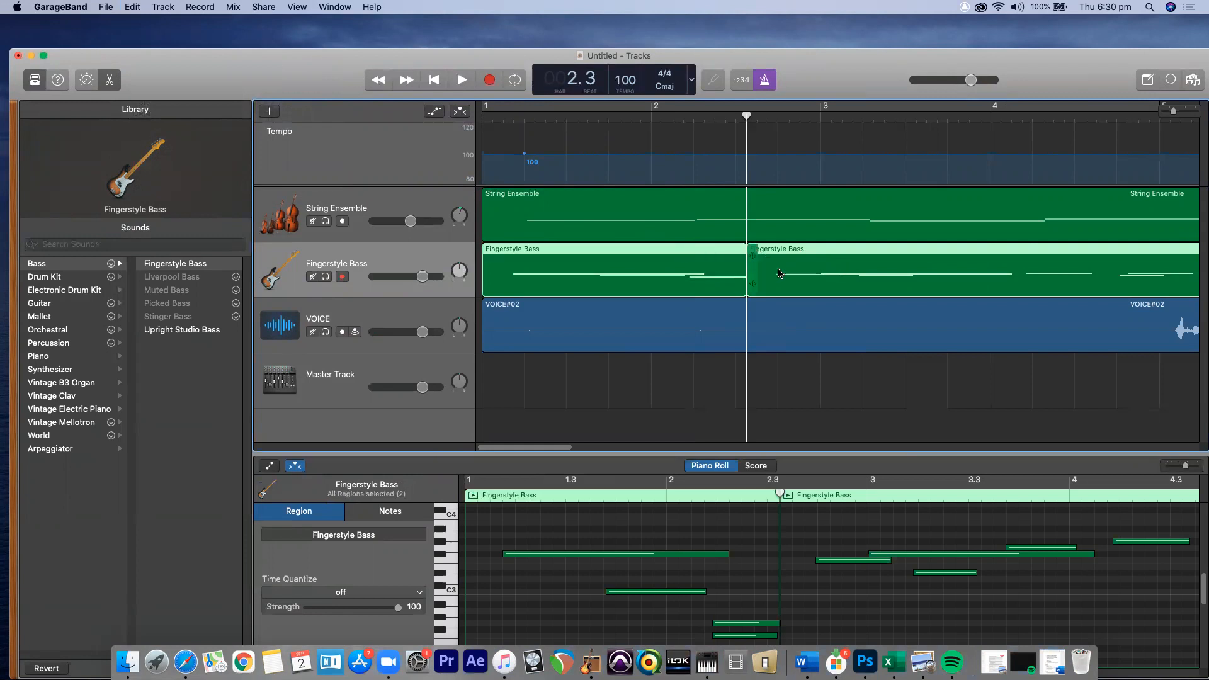
{"action": "key", "text": "super+j"}
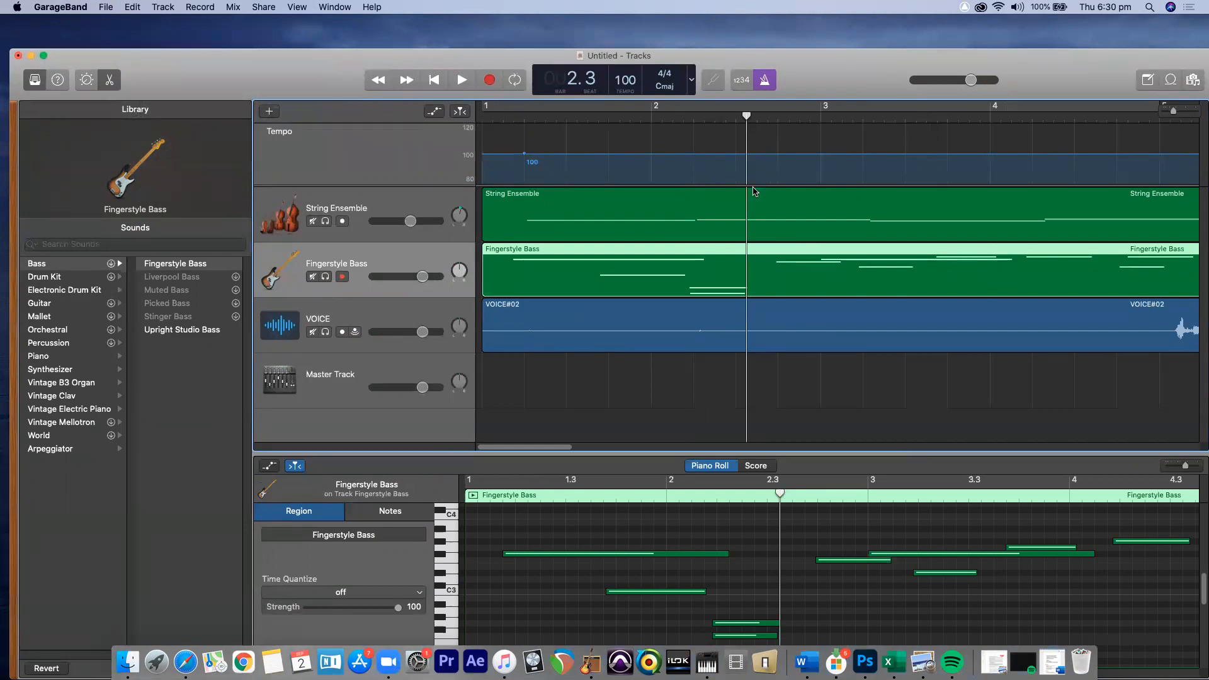
Step: Split the joined Fingerstyle Bass region again at beat 3 of bar 2
{"action": "key", "text": "super+t"}
{"action": "left_click_drag", "start_coordinate": [1172, 113], "coordinate": [1171, 114]}
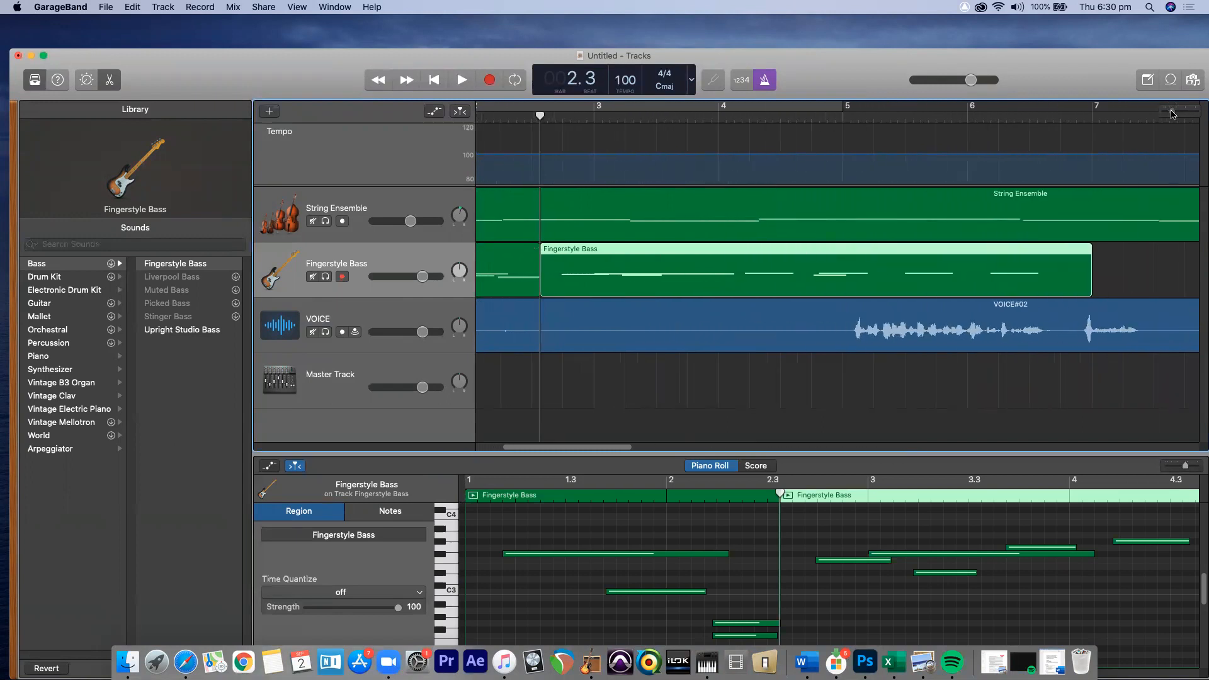
{"action": "left_click_drag", "start_coordinate": [542, 447], "coordinate": [516, 447]}
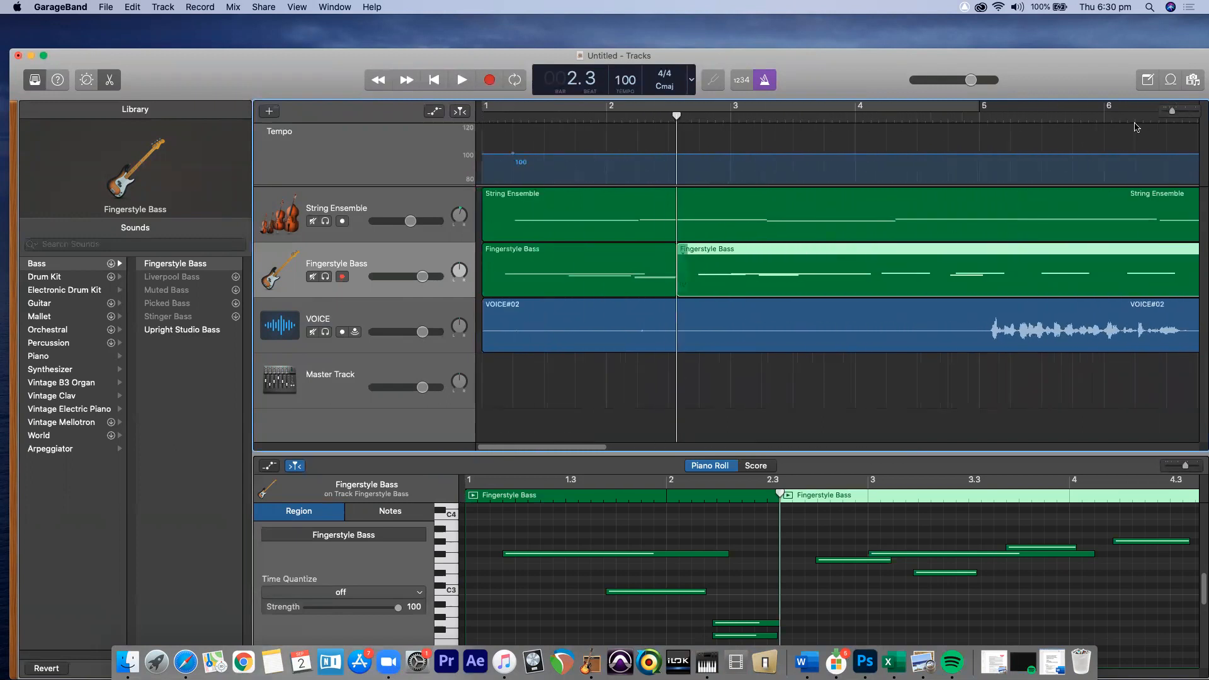
Step: Split the first Fingerstyle Bass region where its first note starts in bar 1 and delete the short empty piece before it
{"action": "left_click_drag", "start_coordinate": [650, 120], "coordinate": [505, 117]}
{"action": "left_click_drag", "start_coordinate": [1173, 112], "coordinate": [1176, 112]}
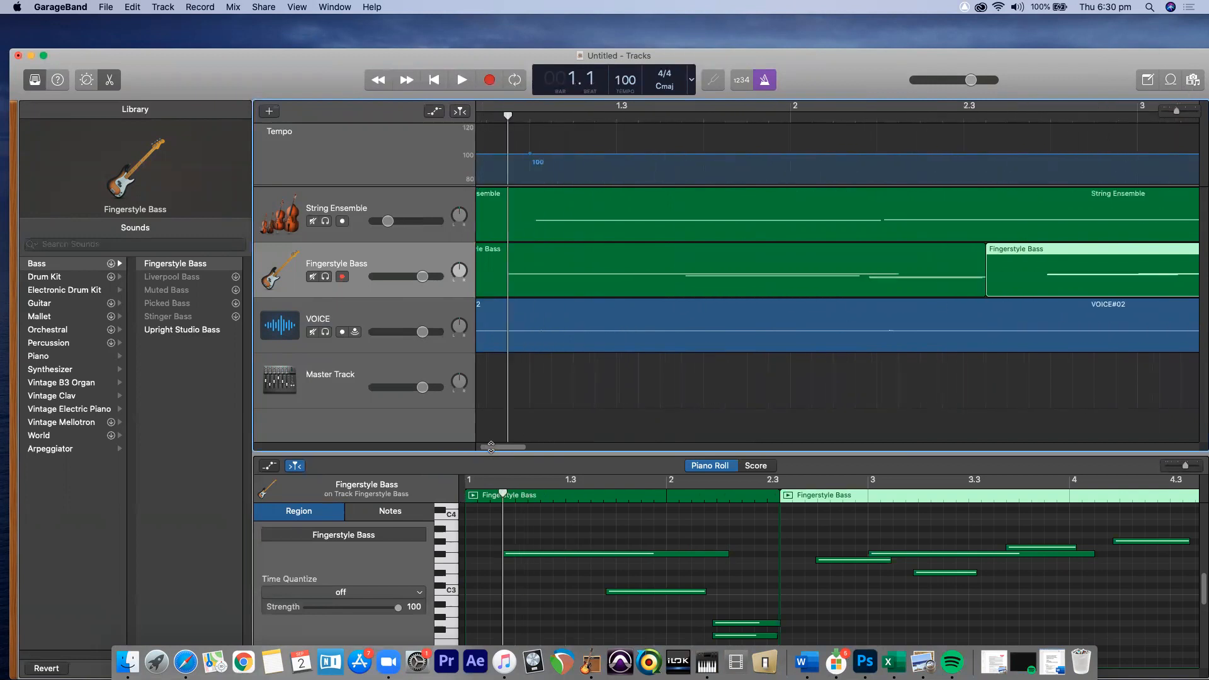
{"action": "left_click", "coordinate": [504, 282]}
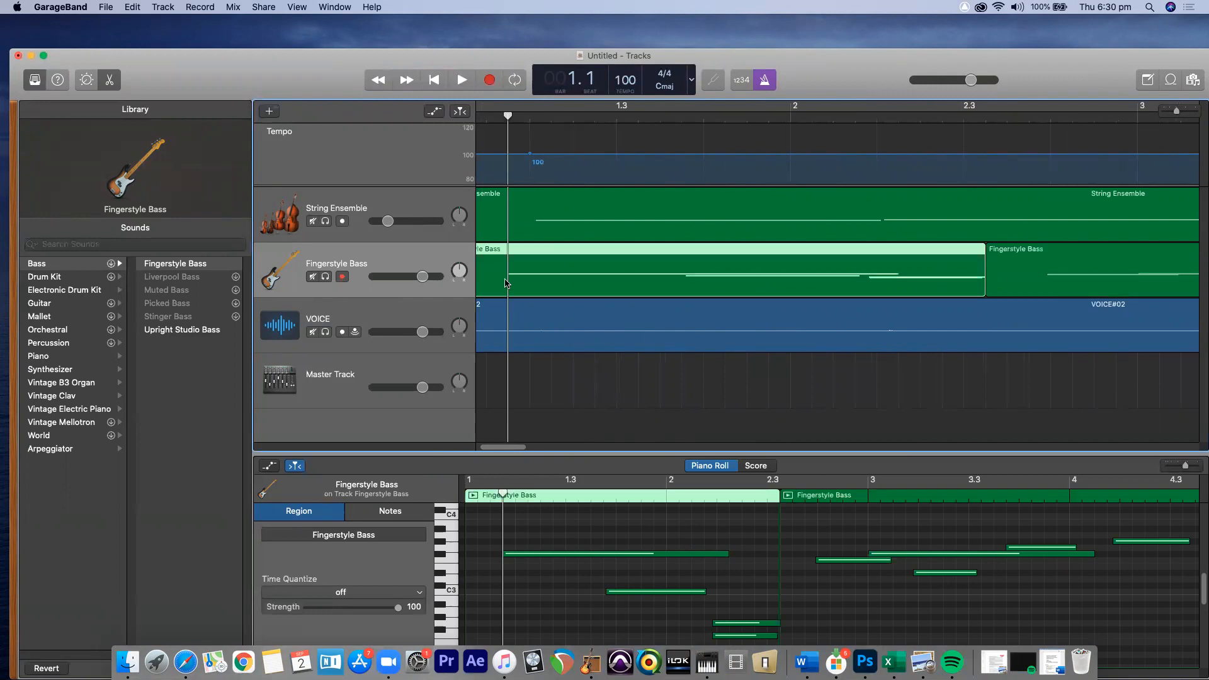
{"action": "key", "text": "super+t"}
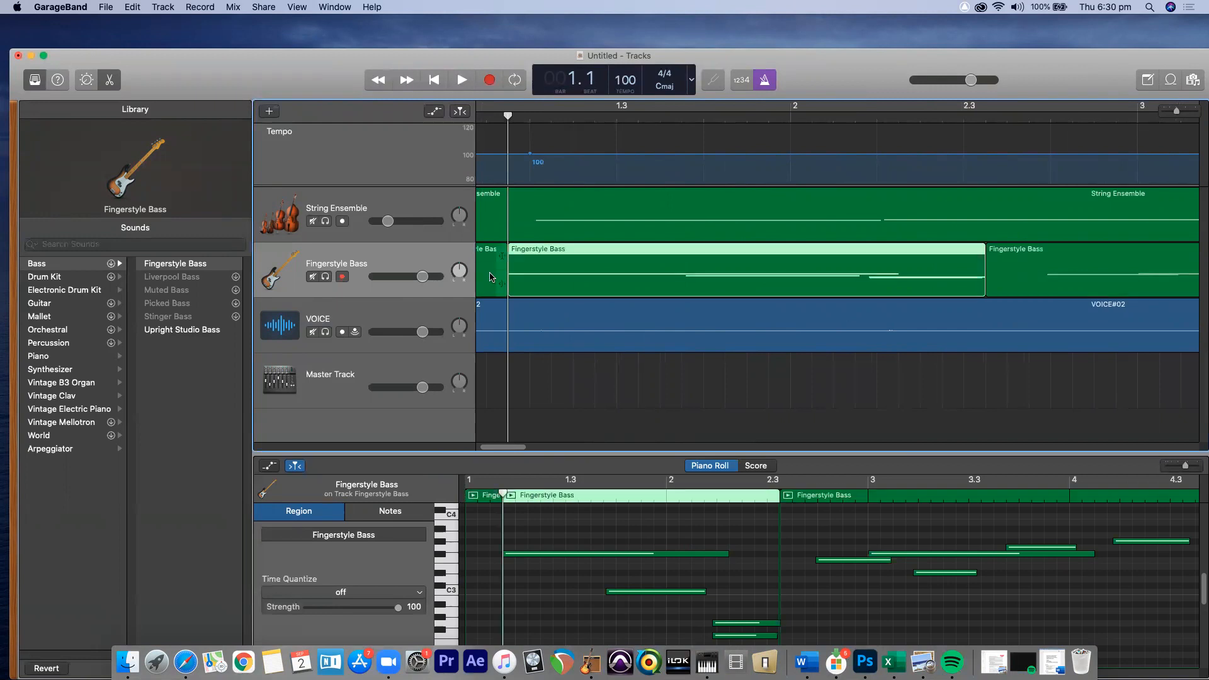
{"action": "left_click", "coordinate": [497, 276]}
{"action": "key", "text": "Delete"}
Step: Try deleting the longer Fingerstyle Bass region that starts at beat 3 of bar 2, and undo the deletion
{"action": "left_click_drag", "start_coordinate": [1174, 107], "coordinate": [1164, 109]}
{"action": "left_click", "coordinate": [603, 271]}
{"action": "key", "text": "Delete"}
{"action": "left_click", "coordinate": [380, 257]}
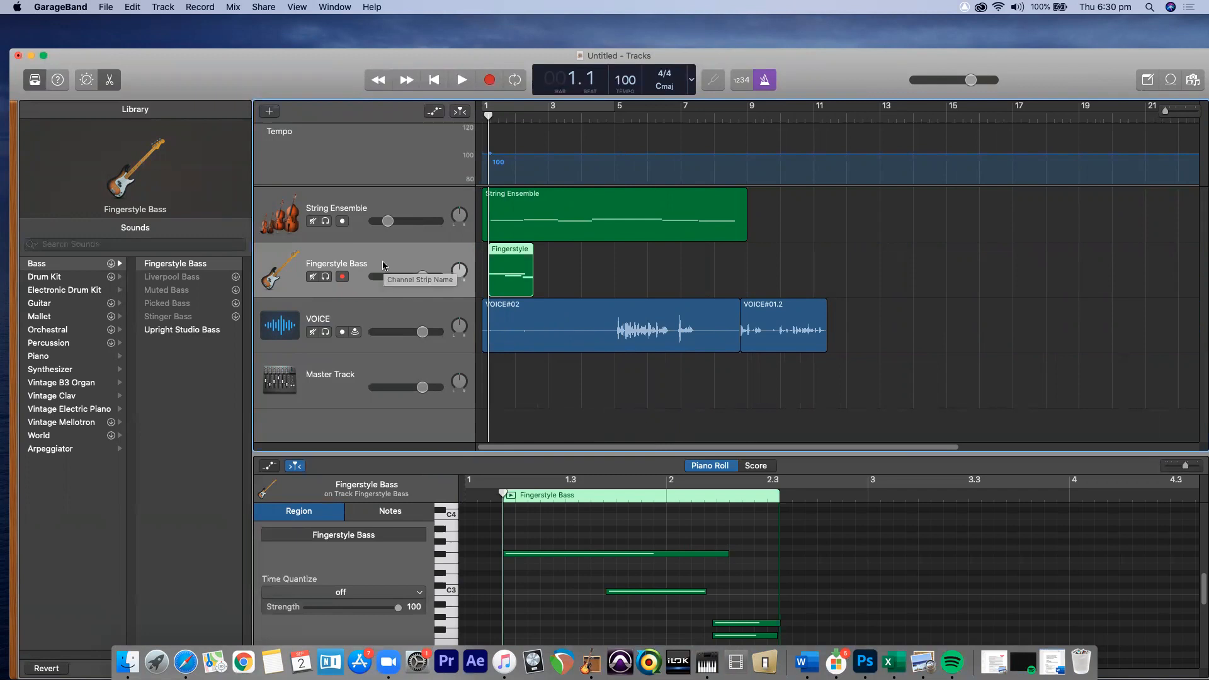
{"action": "key", "text": "super+z"}
Step: Duplicate the Fingerstyle Bass track with its settings and copy the short first bass region onto the new track at the same position
{"action": "left_click", "coordinate": [369, 258]}
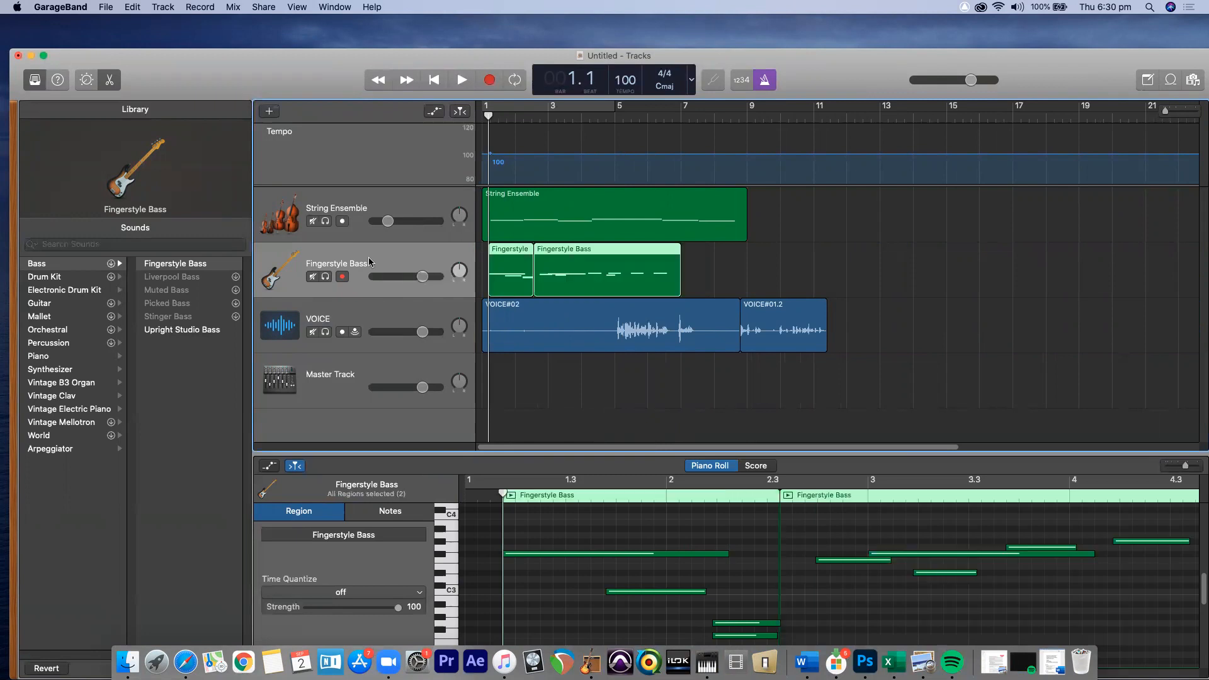
{"action": "key", "text": "super+d"}
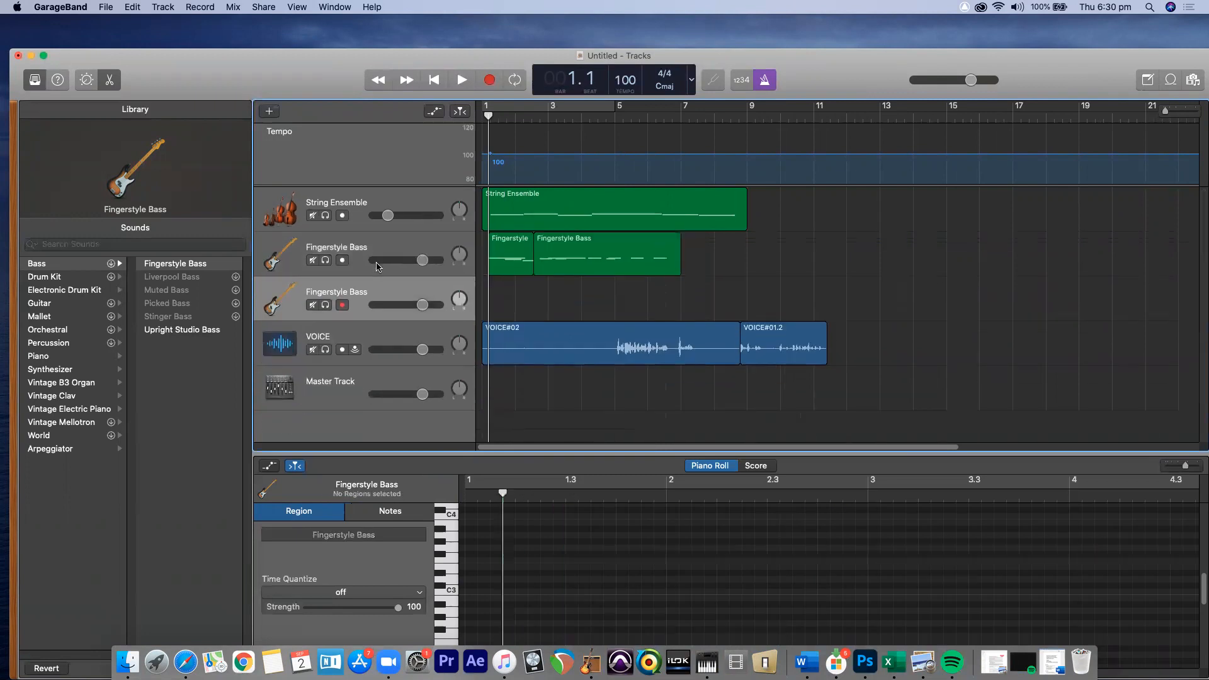
{"action": "left_click", "coordinate": [508, 265]}
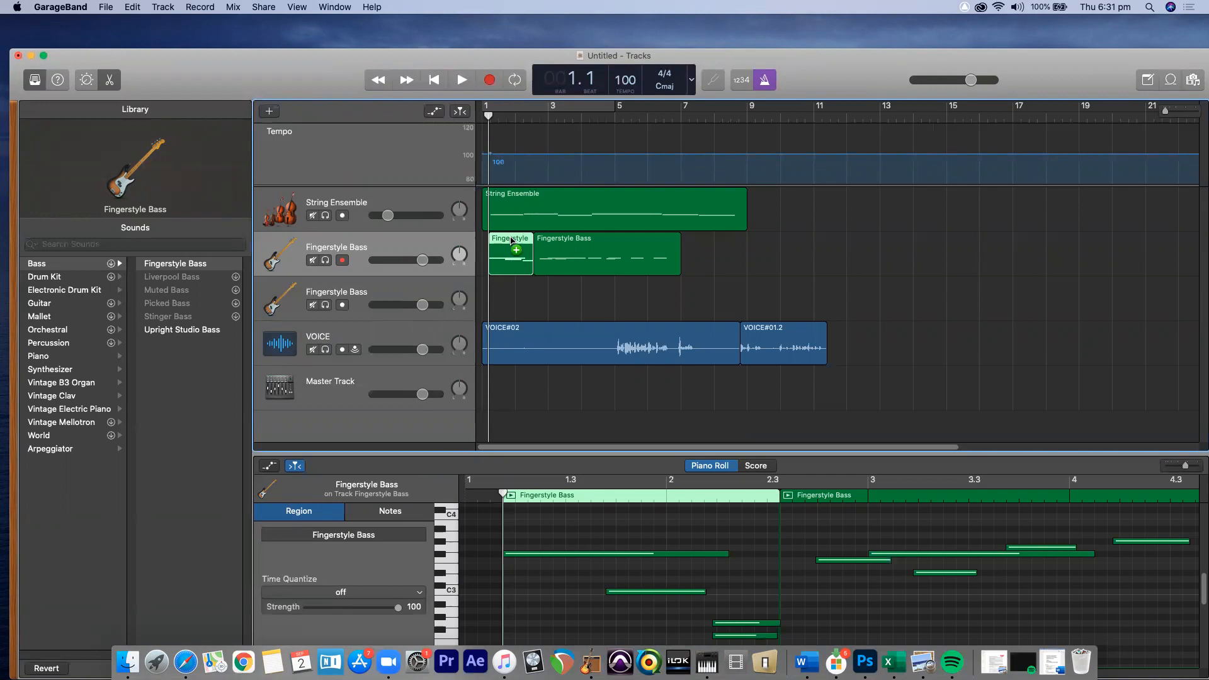
{"action": "left_click_drag", "start_coordinate": [510, 240], "coordinate": [511, 240]}
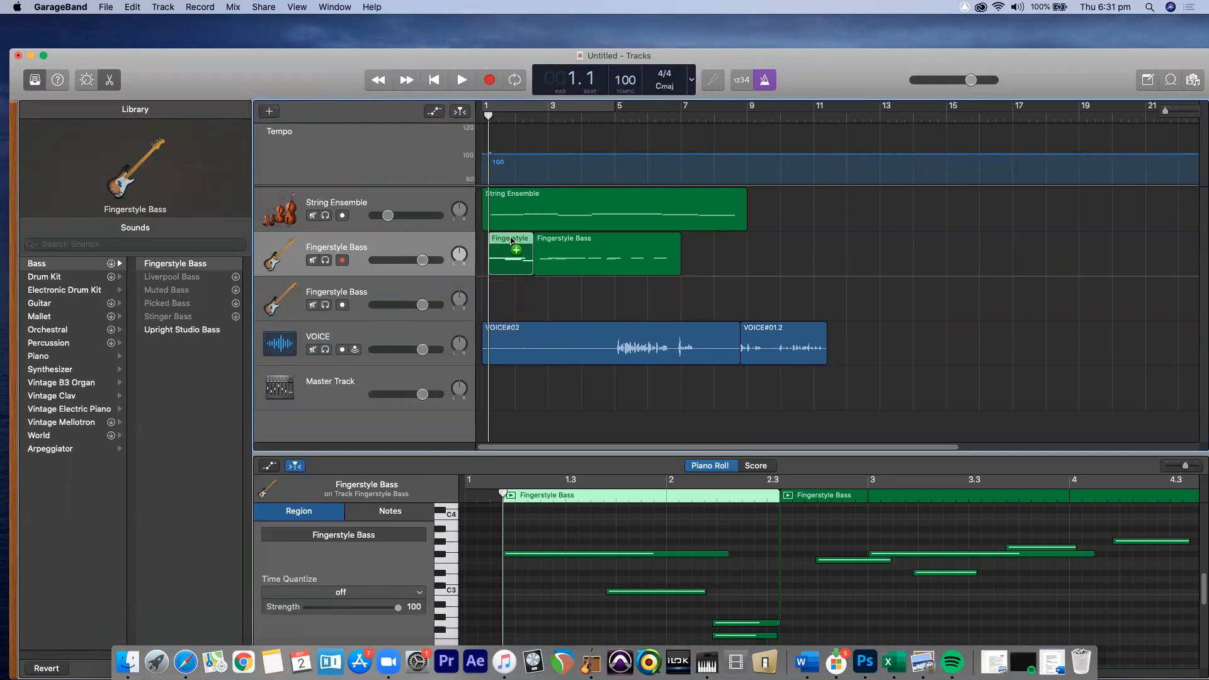
{"action": "left_click_drag", "start_coordinate": [510, 241], "coordinate": [510, 240]}
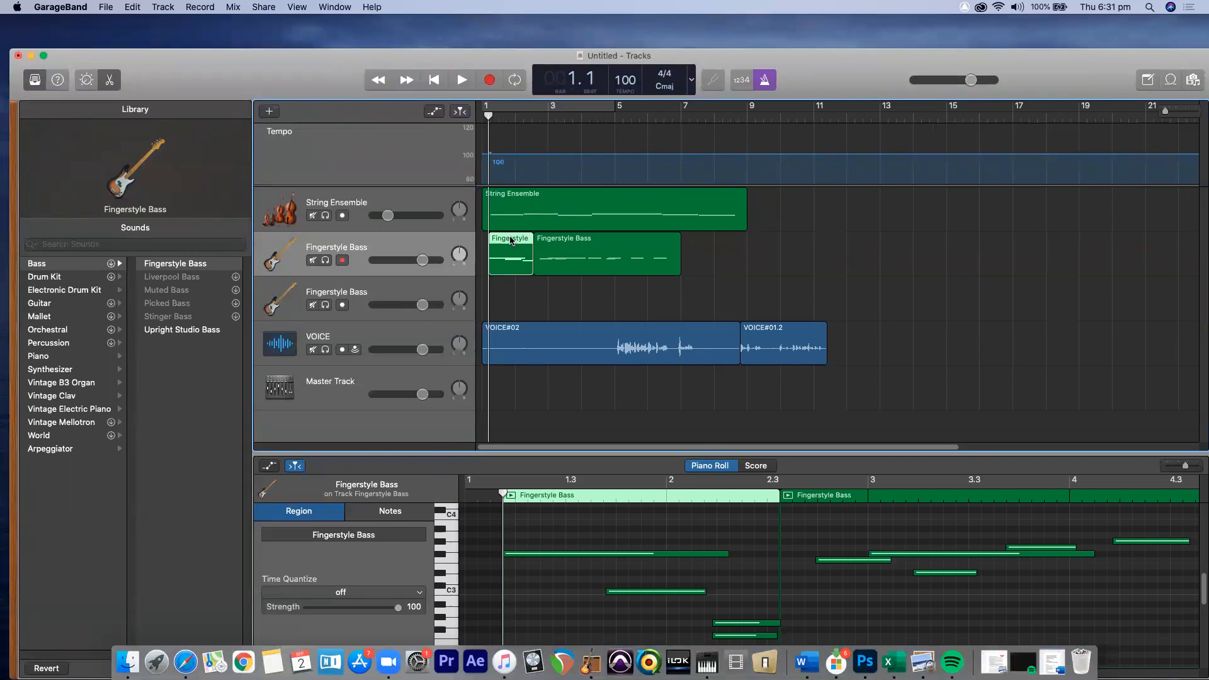
{"action": "left_click_drag", "start_coordinate": [510, 239], "coordinate": [510, 289]}
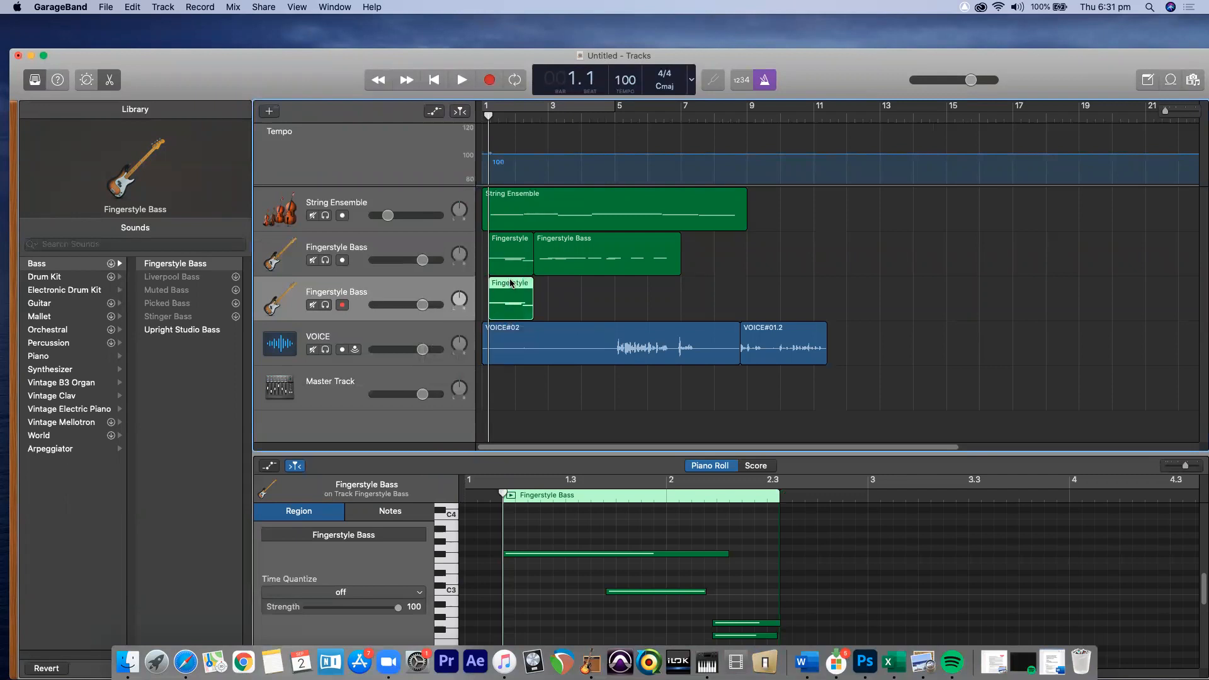
Step: Add two copies of the short bass region end to end on the duplicate track, and paste further repeats from bar 5 beat 2 to bar 19
{"action": "left_click_drag", "start_coordinate": [509, 285], "coordinate": [596, 291]}
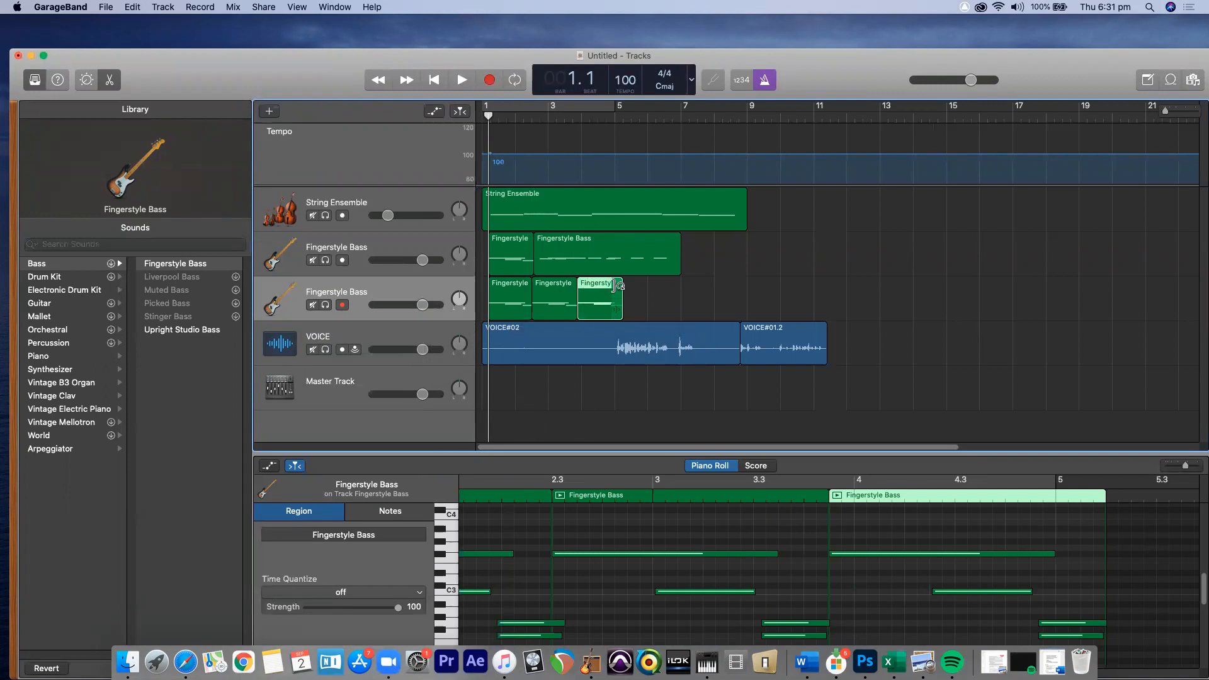
{"action": "left_click", "coordinate": [623, 117]}
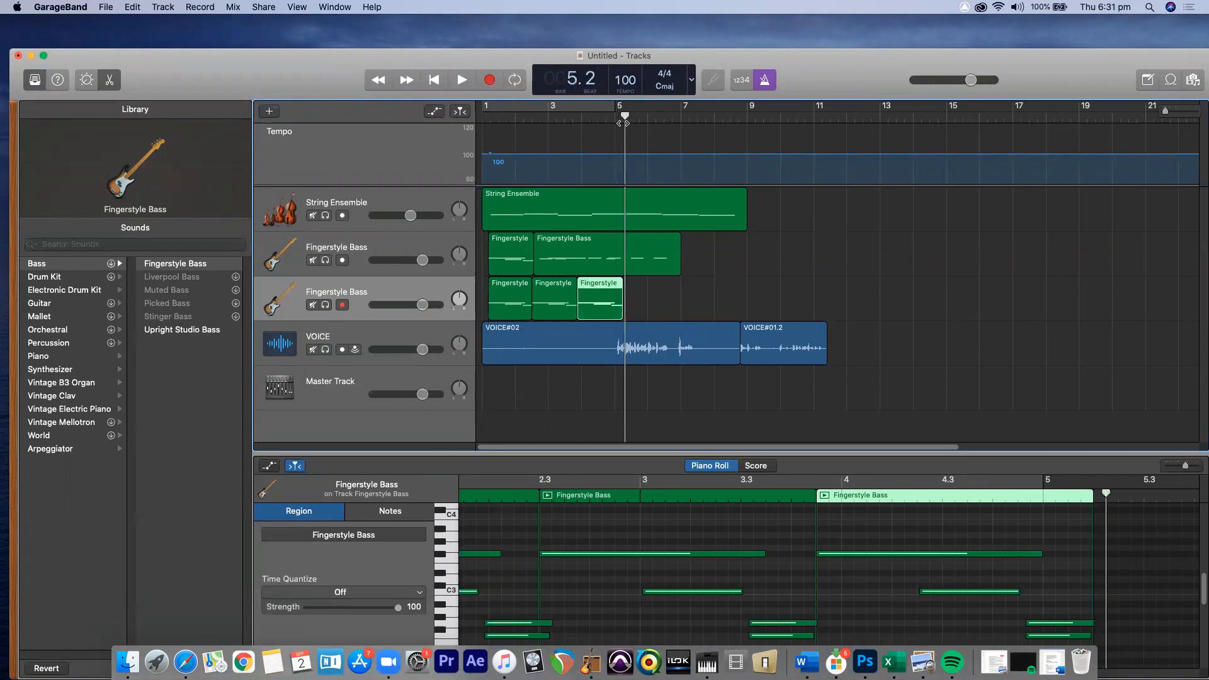
{"action": "key", "text": "super+v"}
{"action": "key", "text": "super+v"}
{"action": "key", "text": "super+v"}
{"action": "key", "text": "super+v"}
{"action": "key", "text": "super+v"}
{"action": "key", "text": "super+v"}
{"action": "key", "text": "super+v"}
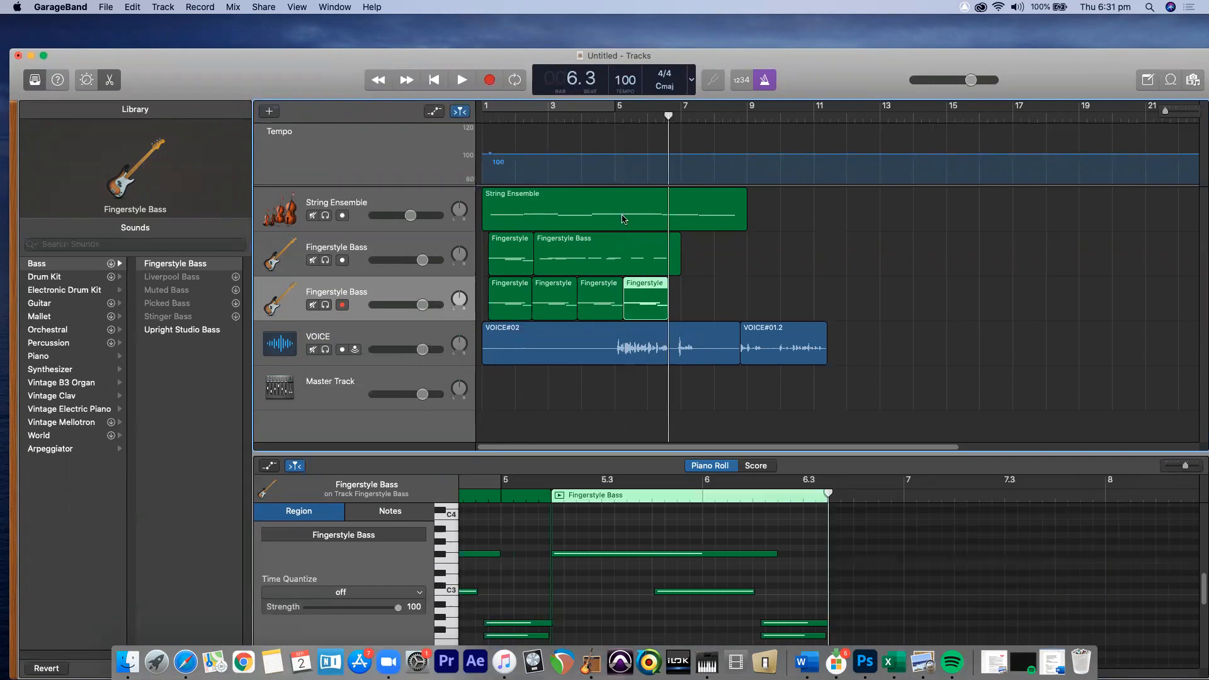
{"action": "key", "text": "super+v"}
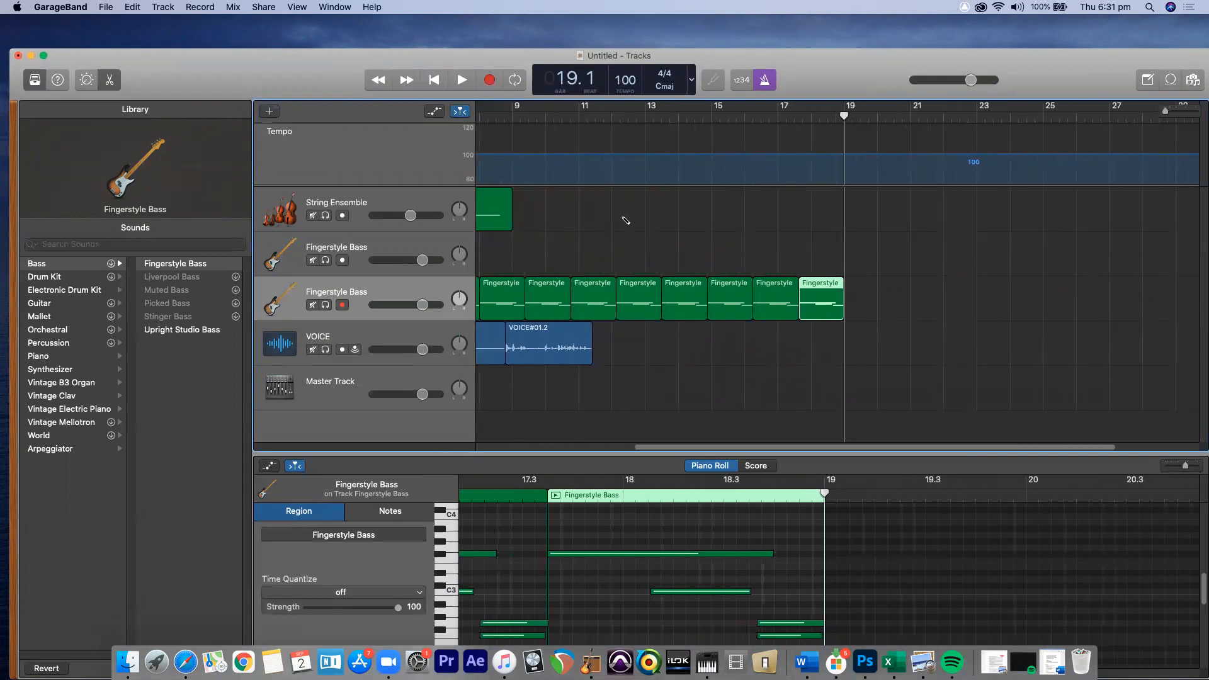
Step: Undo all the pasted and copied repeats on the duplicate Fingerstyle Bass track, back to the single first region
{"action": "key", "text": "super+z"}
{"action": "key", "text": "super+z"}
{"action": "key", "text": "super+z"}
{"action": "key", "text": "super+z"}
{"action": "key", "text": "super+z"}
{"action": "key", "text": "super+z"}
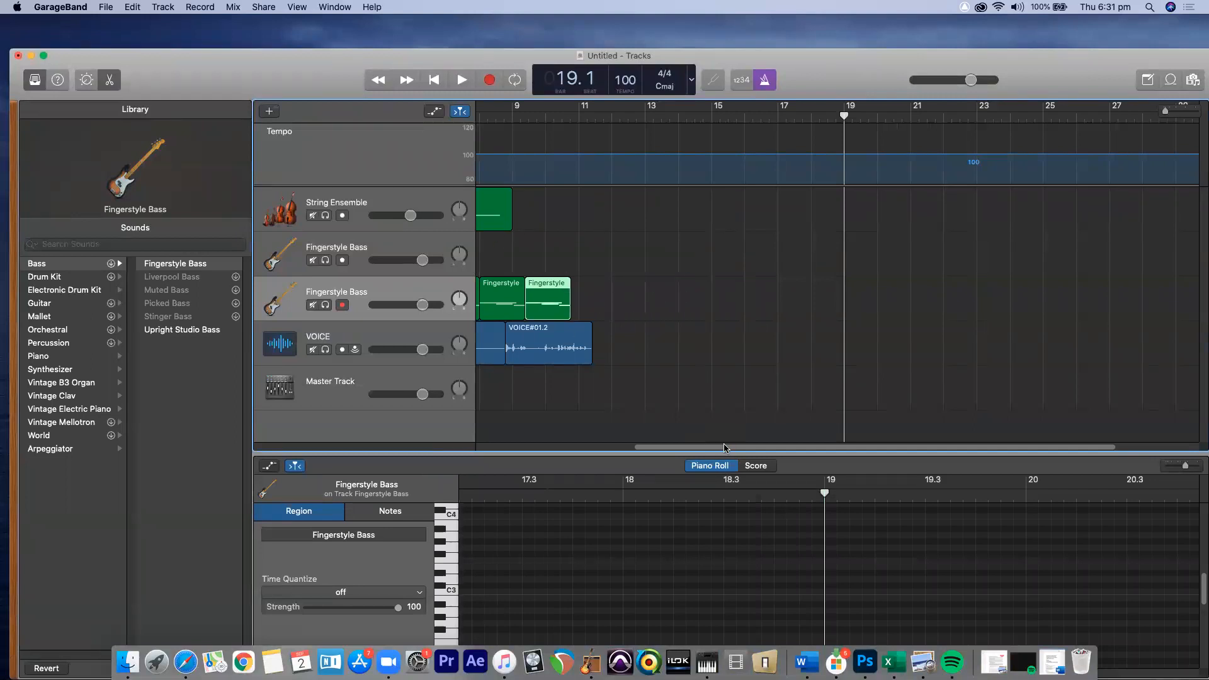
{"action": "left_click_drag", "start_coordinate": [725, 447], "coordinate": [501, 446]}
{"action": "key", "text": "super+z"}
{"action": "key", "text": "super+z"}
{"action": "key", "text": "super+z"}
{"action": "key", "text": "super+z"}
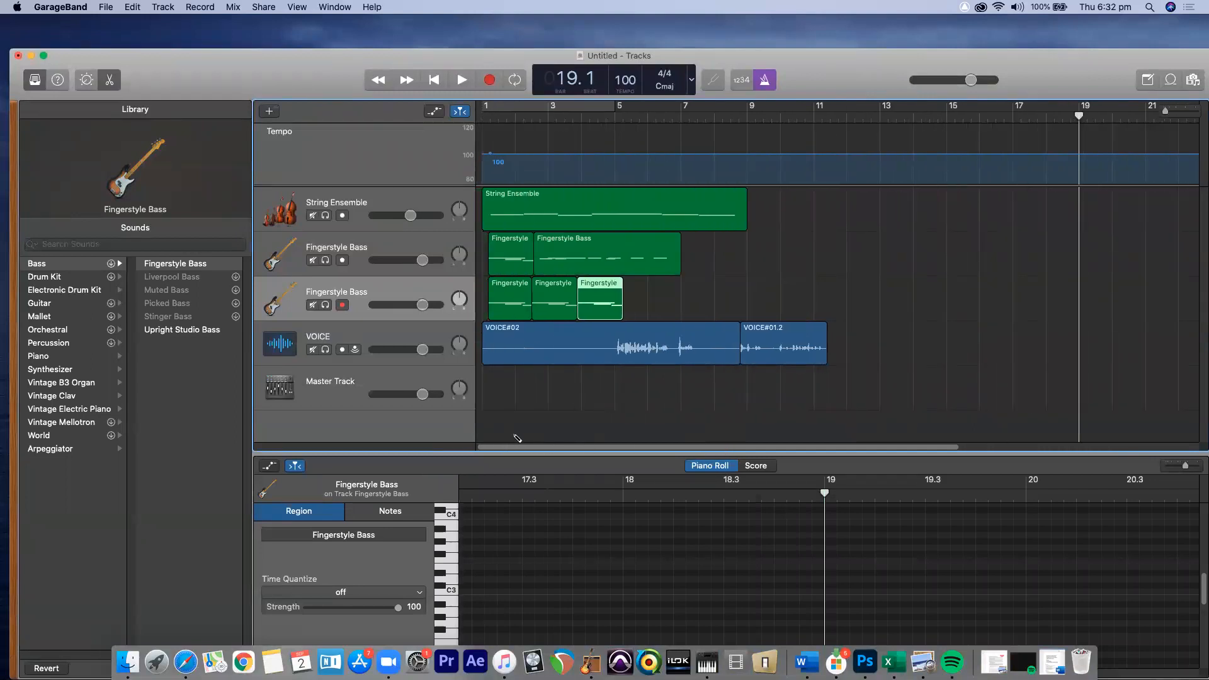
{"action": "key", "text": "super+z"}
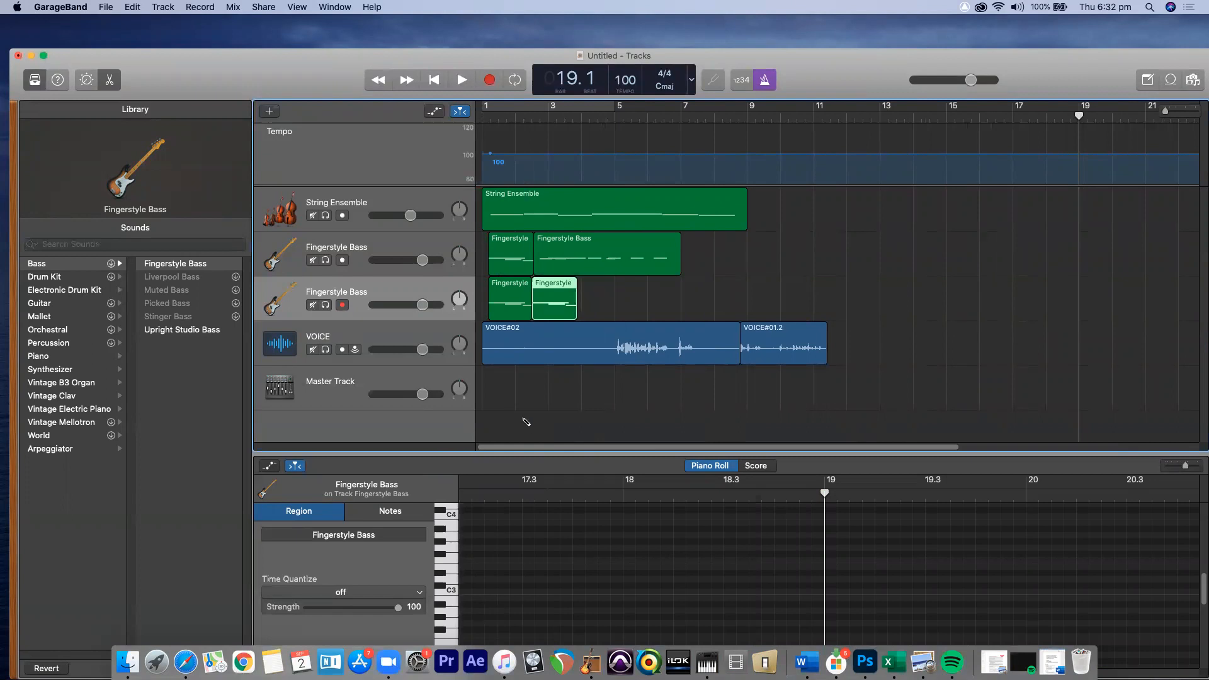
{"action": "key", "text": "super+z"}
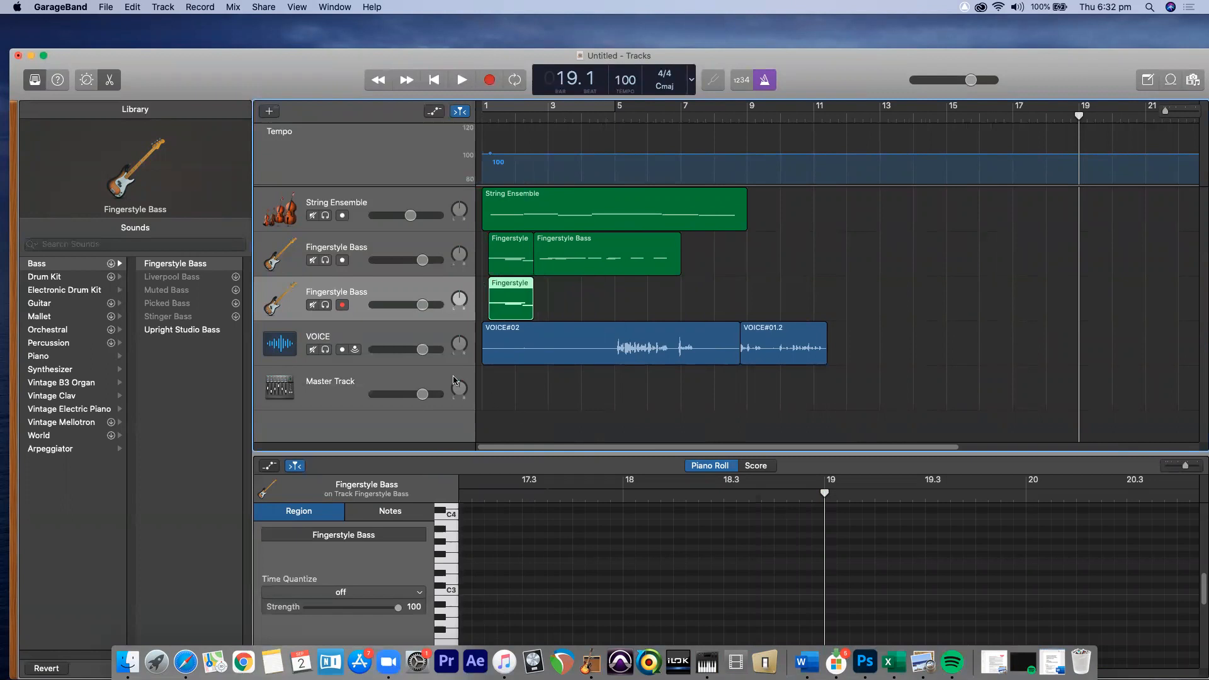
Step: Select the VOICE track with its audio regions and place the playhead at beat 4 of bar 6
{"action": "left_click", "coordinate": [400, 368]}
{"action": "left_click", "coordinate": [400, 358]}
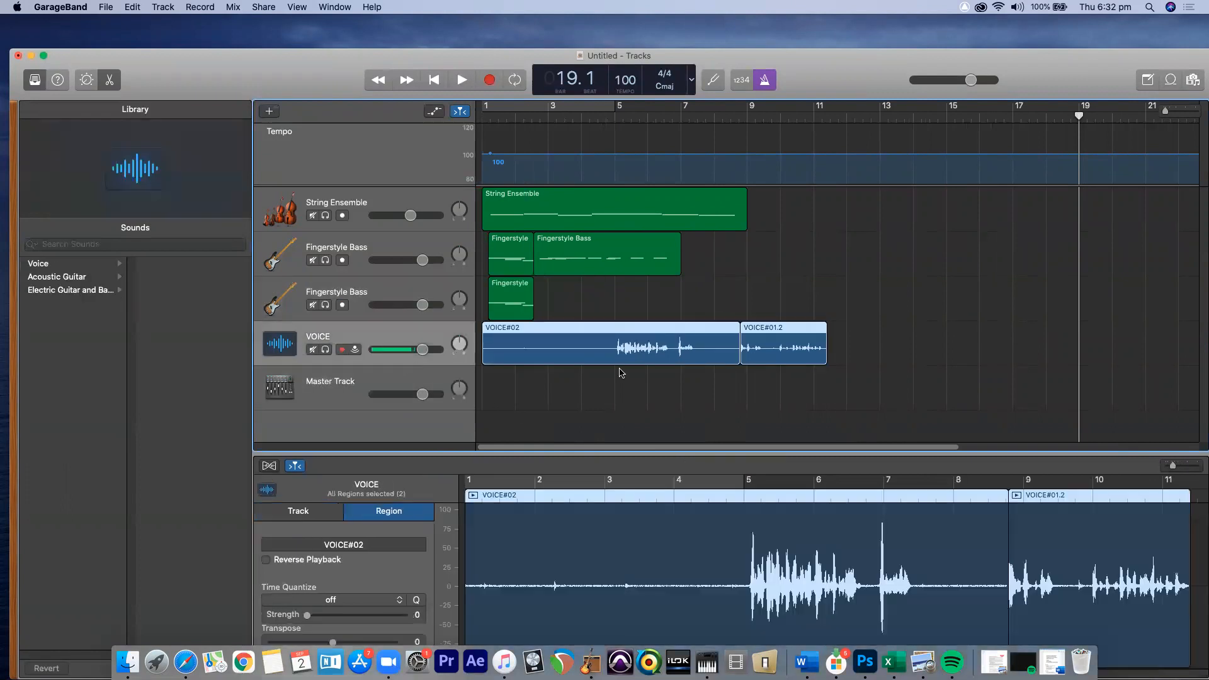
{"action": "left_click_drag", "start_coordinate": [857, 112], "coordinate": [781, 122]}
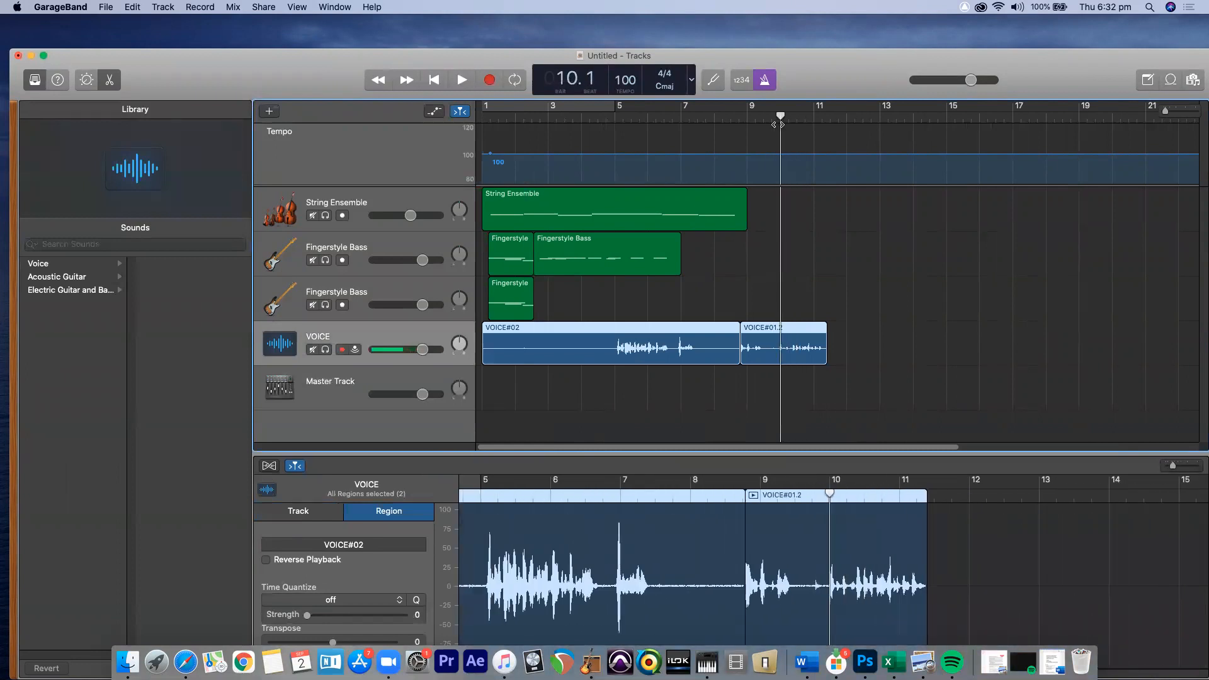
{"action": "left_click_drag", "start_coordinate": [829, 495], "coordinate": [605, 495]}
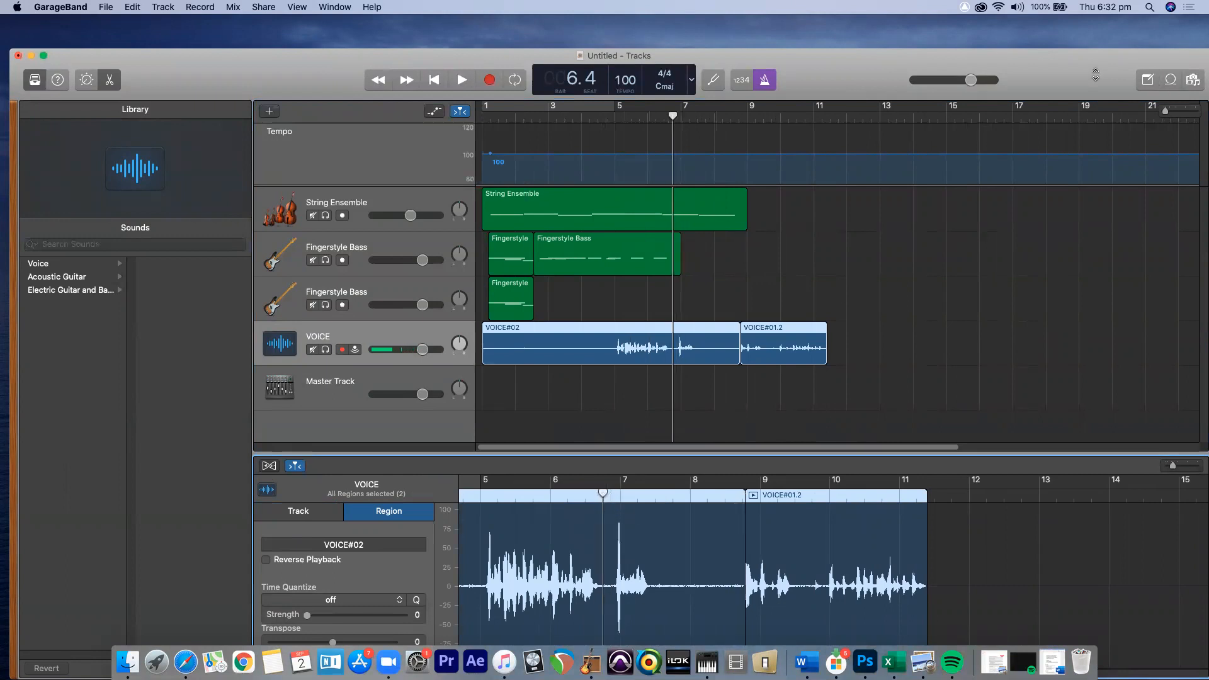
Step: Move the project window up to the top of the screen and zoom out the tracks timeline horizontally
{"action": "double_click", "coordinate": [1096, 58]}
{"action": "mouse_move", "coordinate": [1097, 36]}
{"action": "left_mouse_down"}
{"action": "mouse_move", "coordinate": [1082, 38]}
{"action": "mouse_move", "coordinate": [1097, 33]}
{"action": "mouse_move", "coordinate": [1089, 30]}
{"action": "left_mouse_up"}
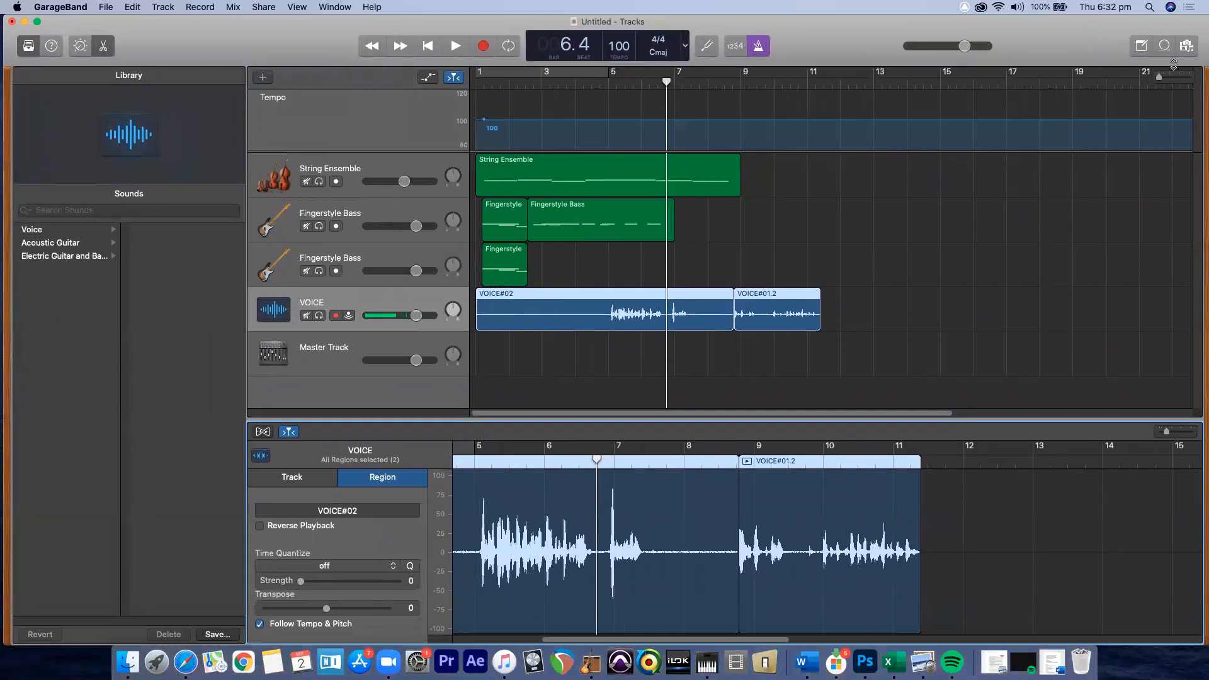
{"action": "left_click_drag", "start_coordinate": [1159, 77], "coordinate": [1139, 77]}
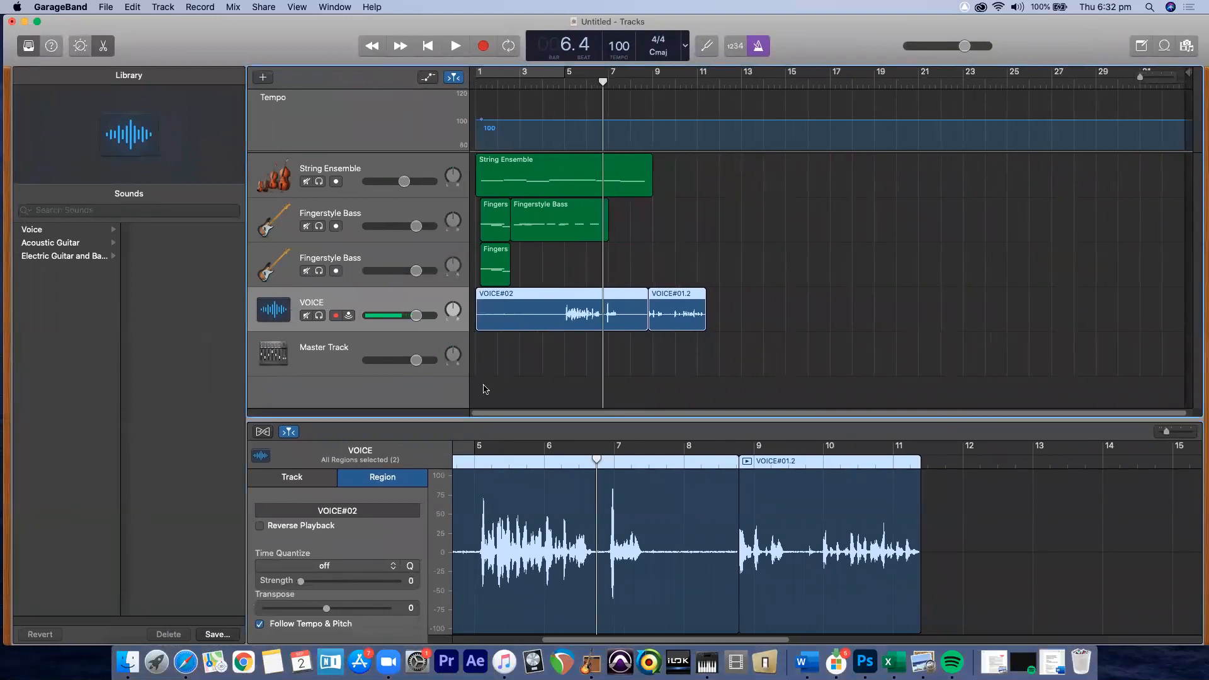
Step: Enable Flex on the VOICE track and show its track-level pitch correction settings
{"action": "left_click", "coordinate": [263, 432]}
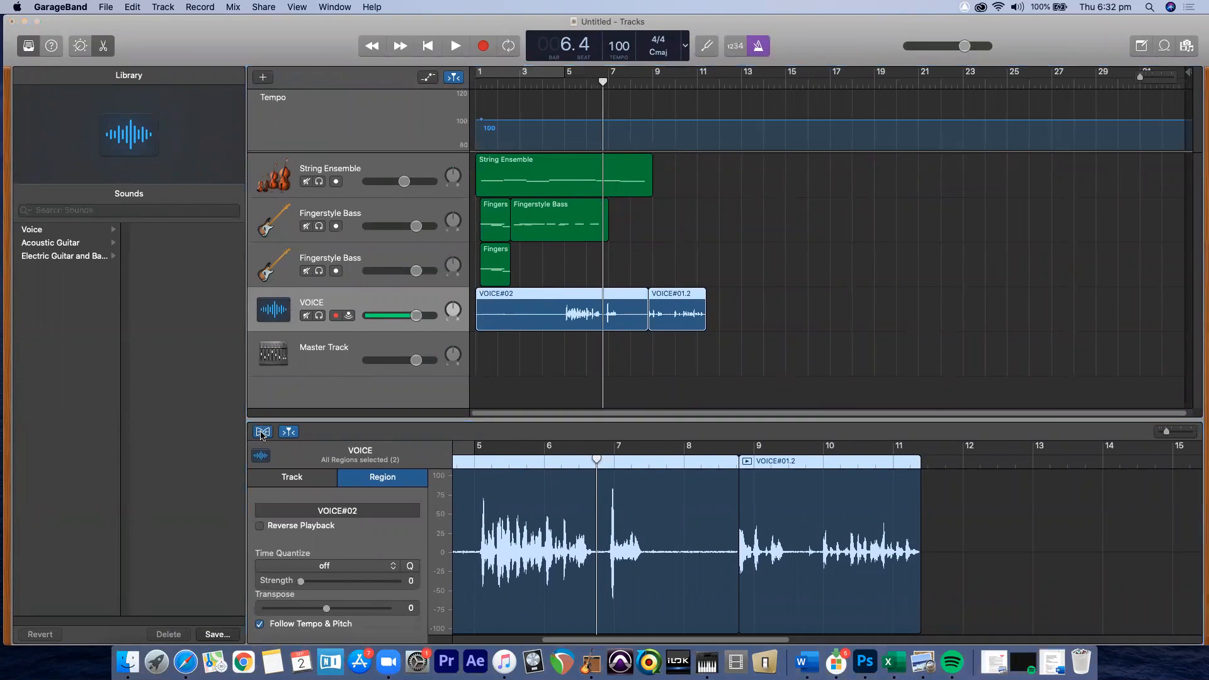
{"action": "left_click", "coordinate": [284, 476]}
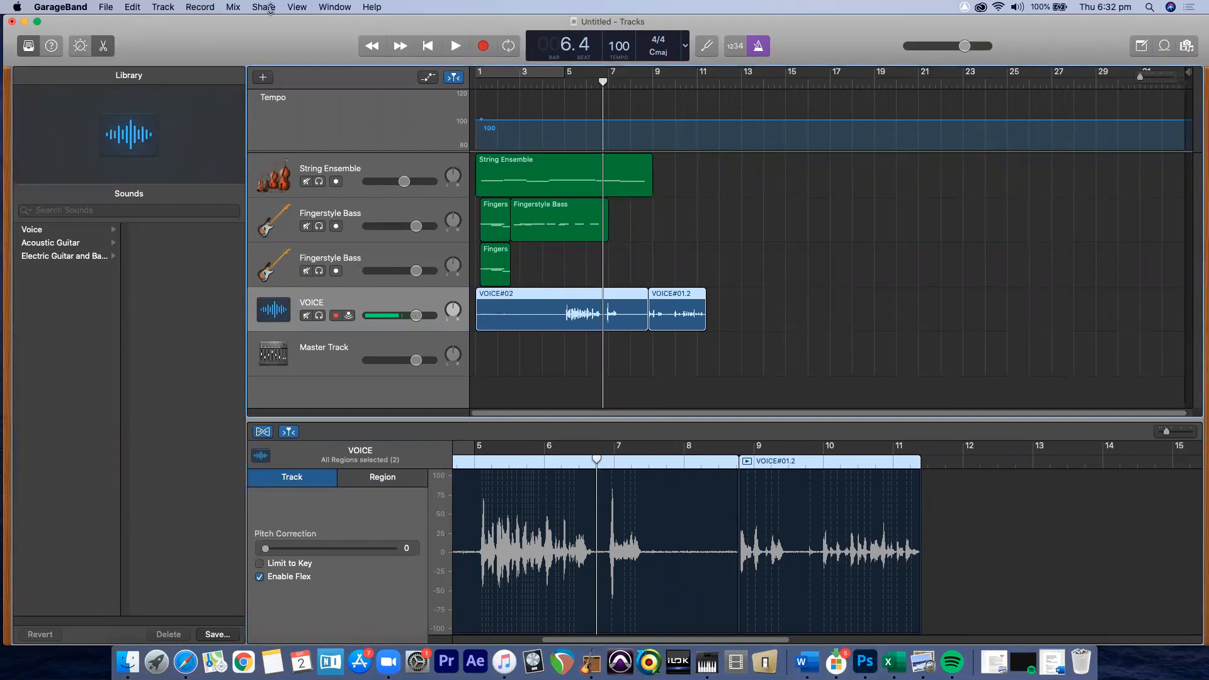
{"action": "left_click", "coordinate": [299, 7]}
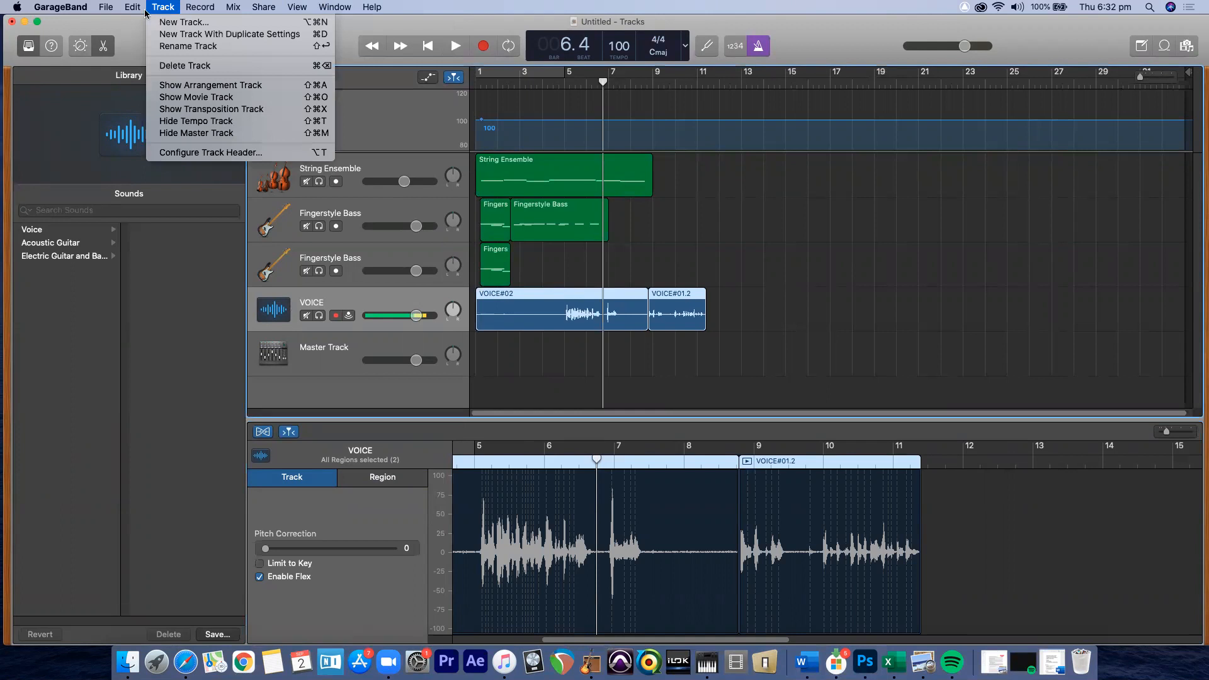
{"action": "mouse_move", "coordinate": [143, 12]}
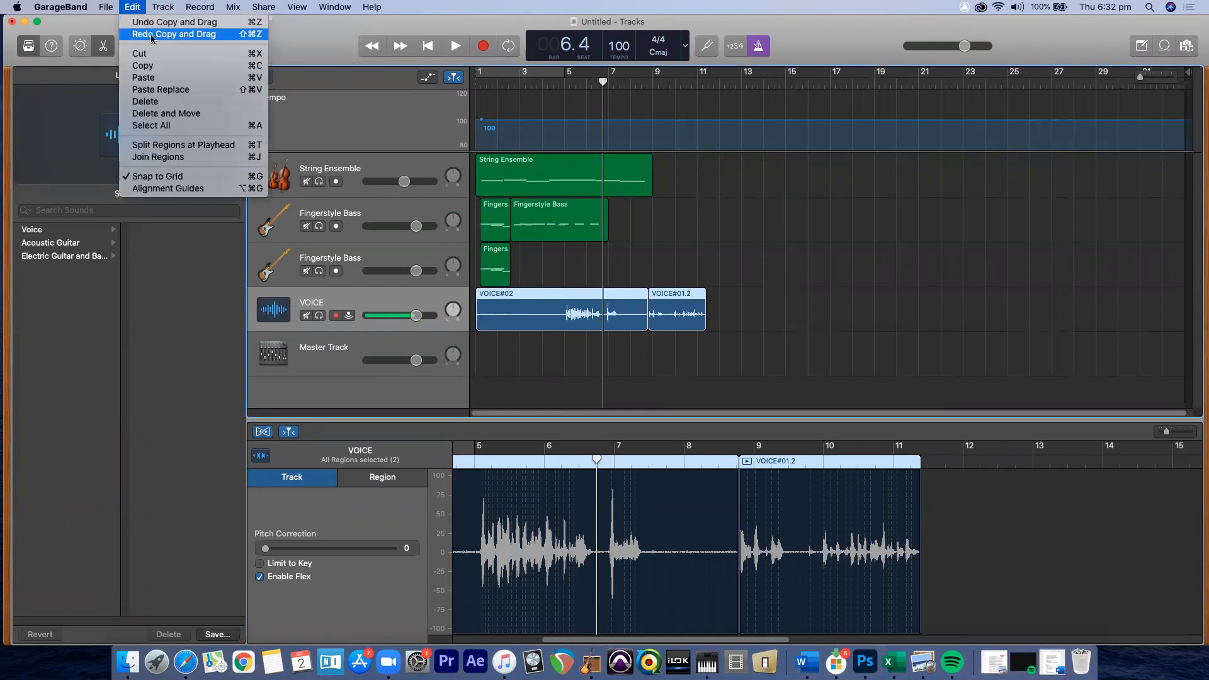
{"action": "left_click", "coordinate": [298, 53]}
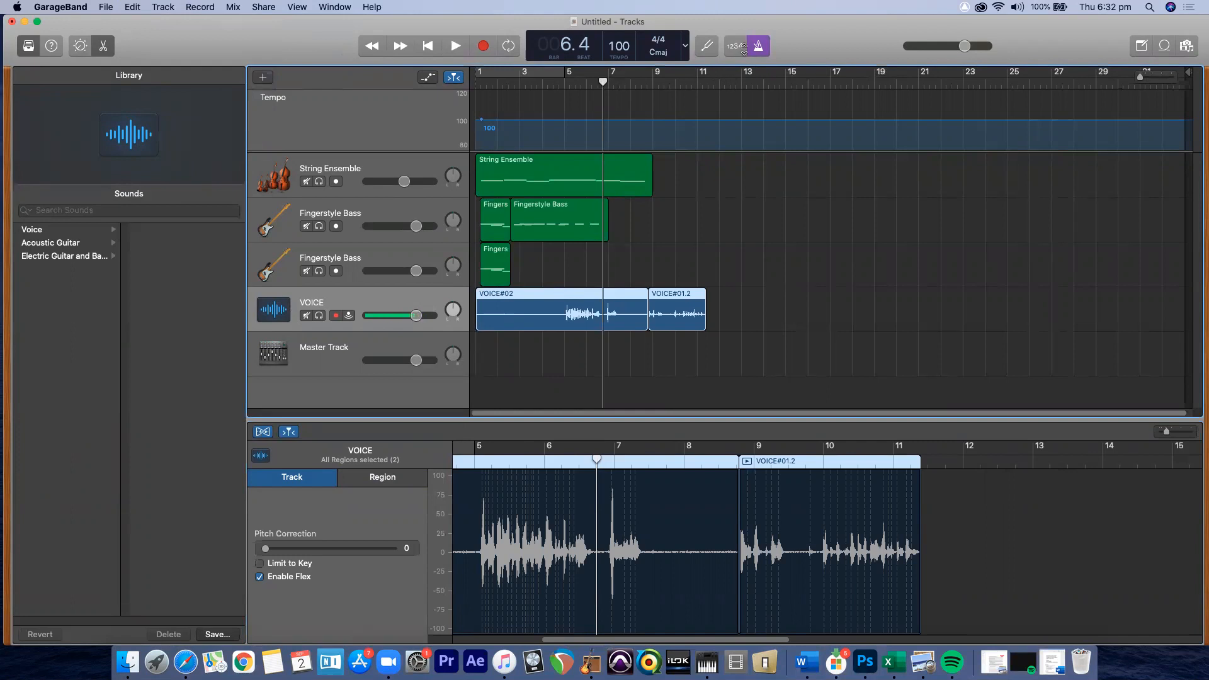
{"action": "mouse_move", "coordinate": [787, 31]}
{"action": "left_mouse_down"}
{"action": "mouse_move", "coordinate": [771, 35]}
{"action": "mouse_move", "coordinate": [796, 31]}
{"action": "left_mouse_up"}
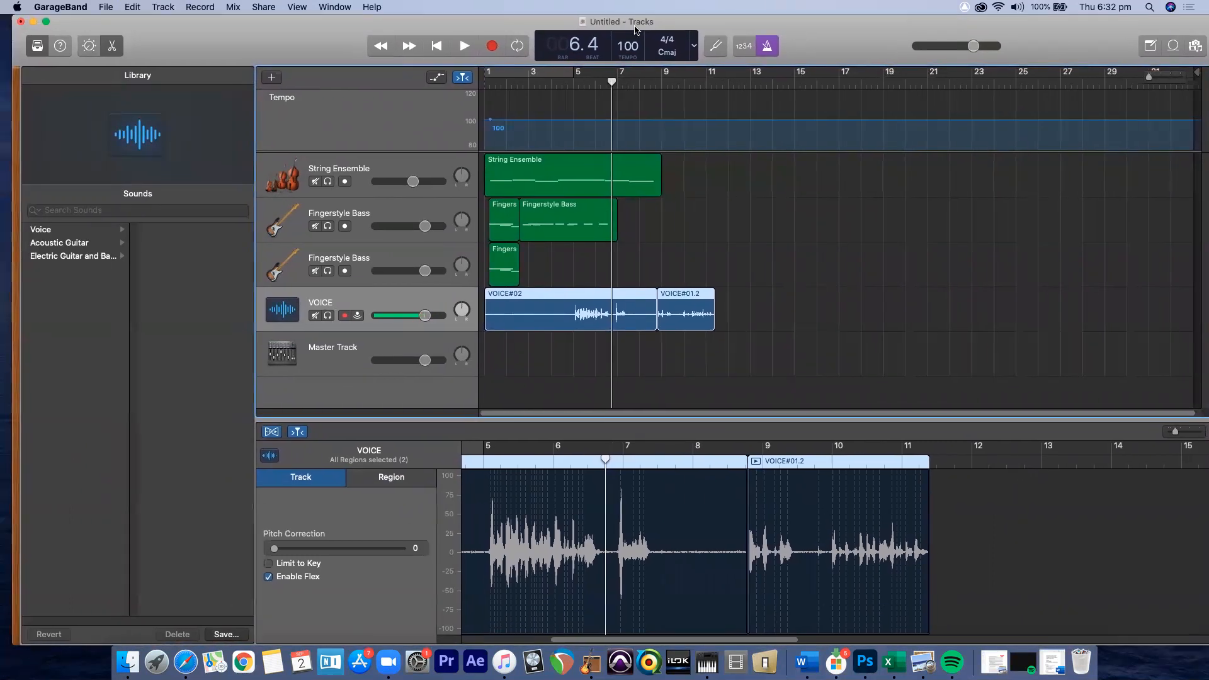
{"action": "mouse_move", "coordinate": [606, 21]}
{"action": "left_mouse_down"}
{"action": "mouse_move", "coordinate": [599, 43]}
{"action": "mouse_move", "coordinate": [611, 2]}
{"action": "left_mouse_up"}
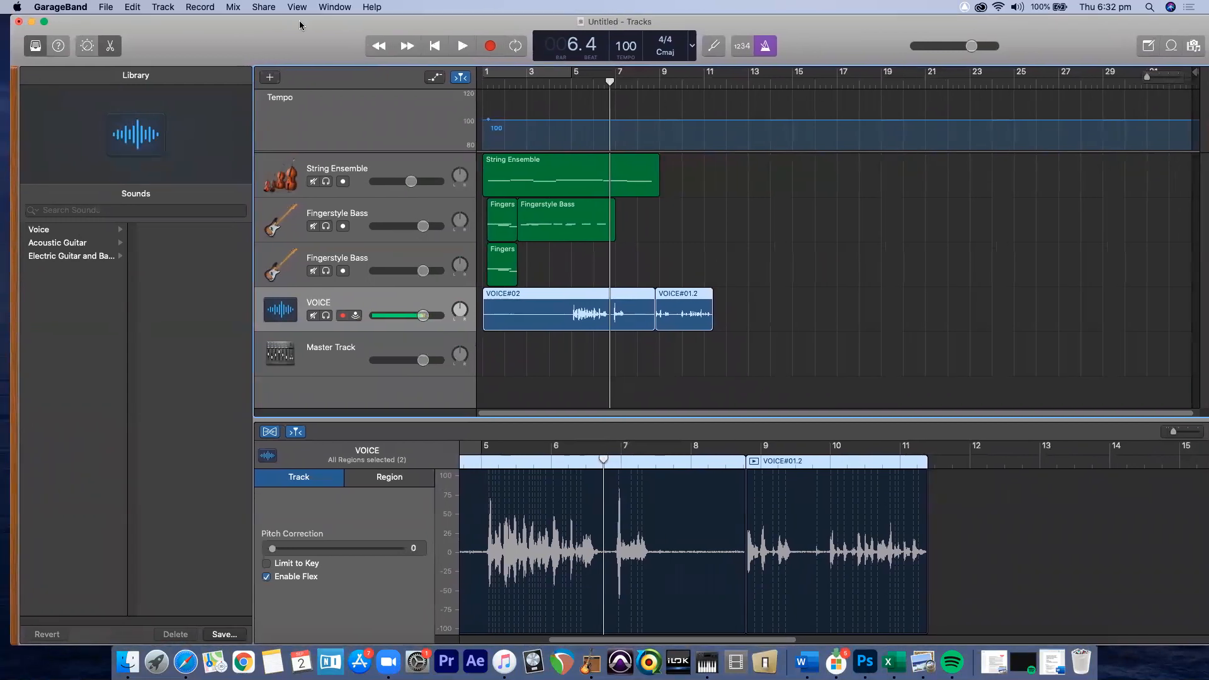
{"action": "mouse_move", "coordinate": [285, 44]}
{"action": "left_mouse_down"}
{"action": "mouse_move", "coordinate": [284, 62]}
{"action": "mouse_move", "coordinate": [279, 43]}
{"action": "left_mouse_up"}
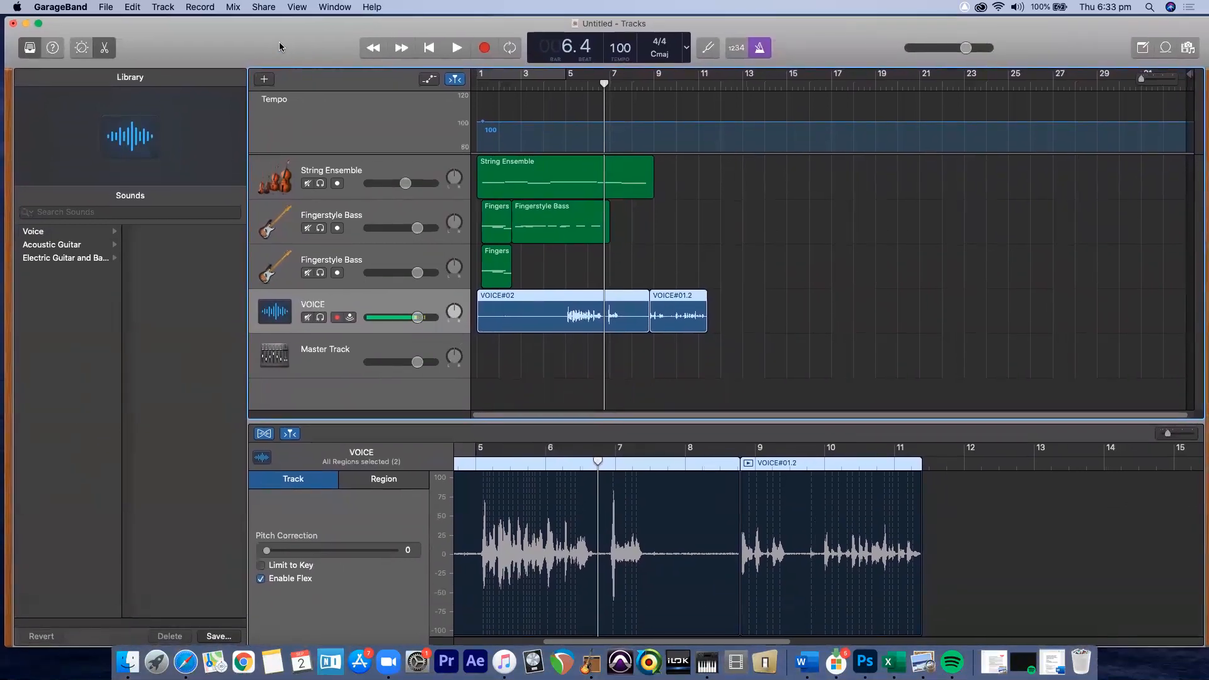
Step: Start saving the project under a new name and create a Desktop folder named "NEW TRACKS - tutorial example for", the student's first name and 020921
{"action": "left_click", "coordinate": [100, 7]}
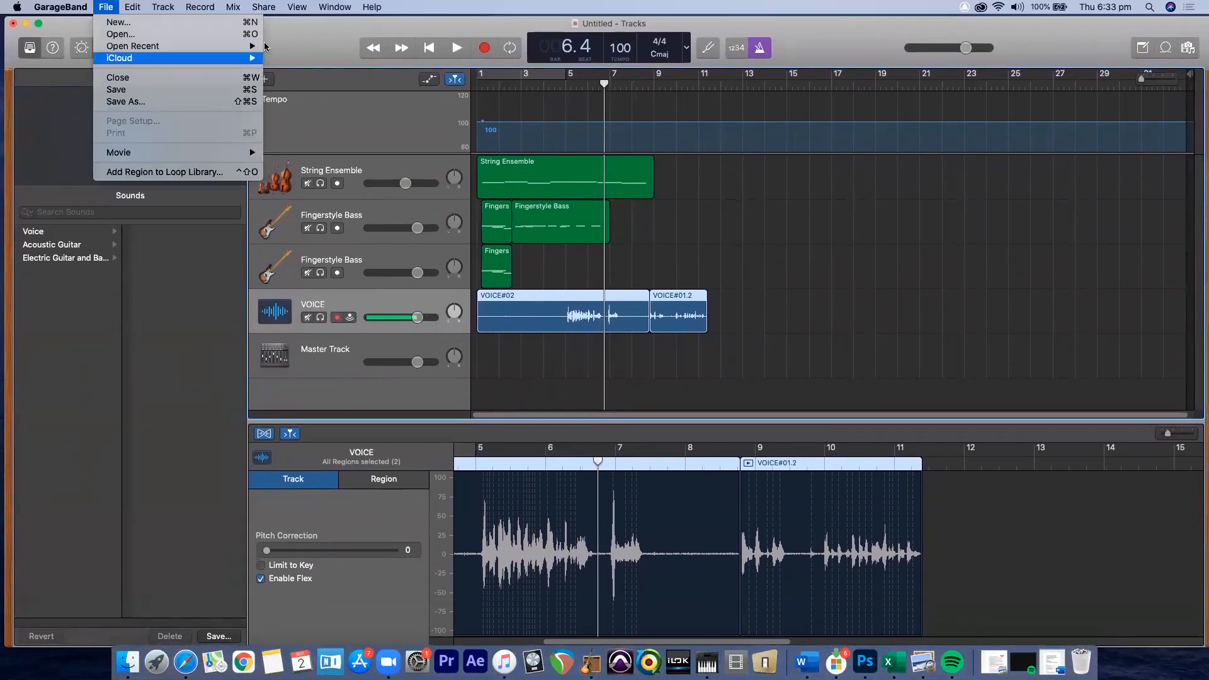
{"action": "left_click", "coordinate": [181, 102]}
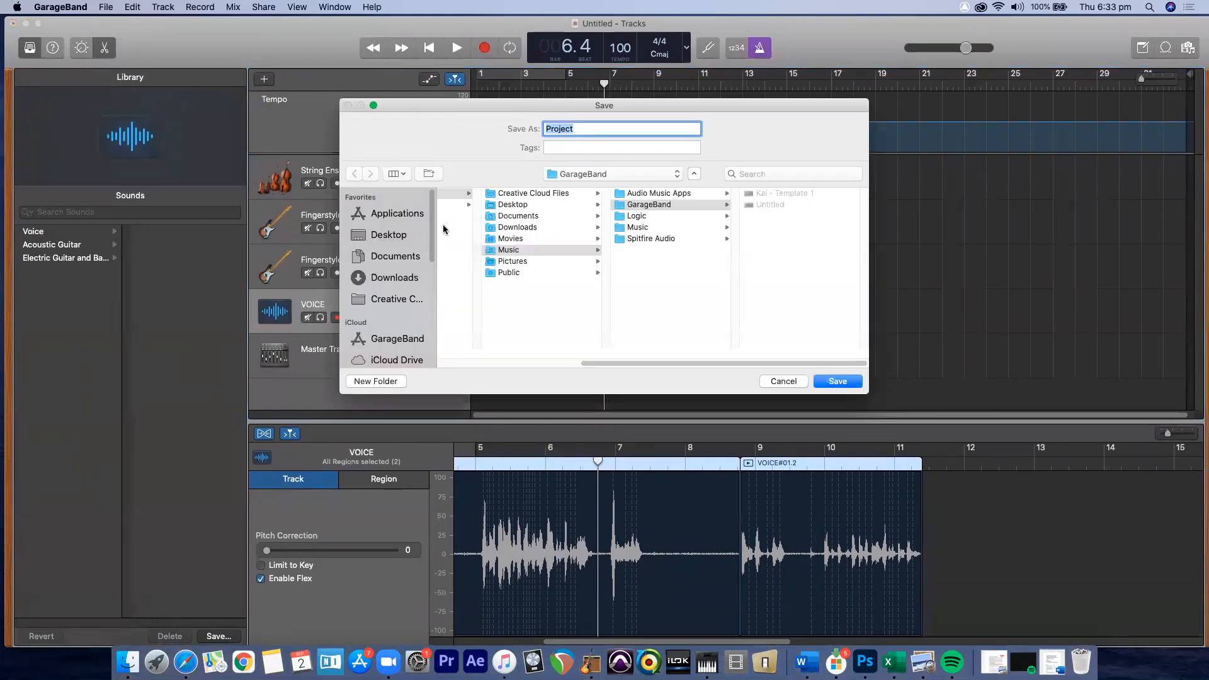
{"action": "left_click", "coordinate": [385, 238]}
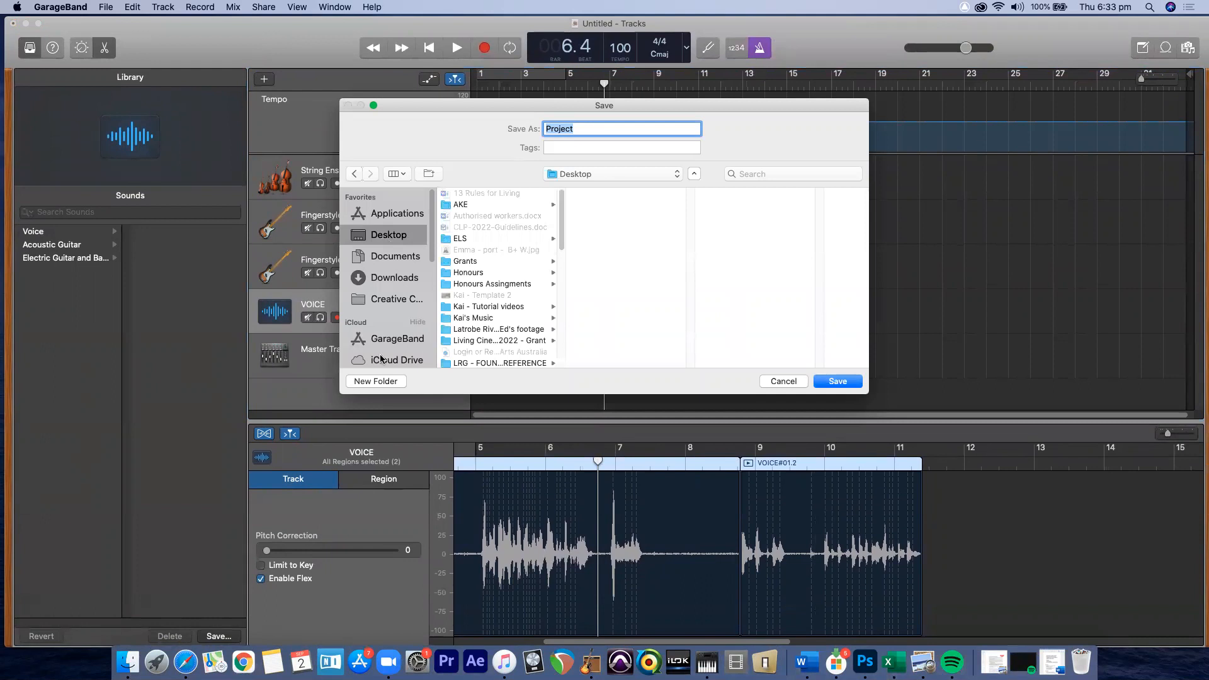
{"action": "left_click", "coordinate": [378, 380]}
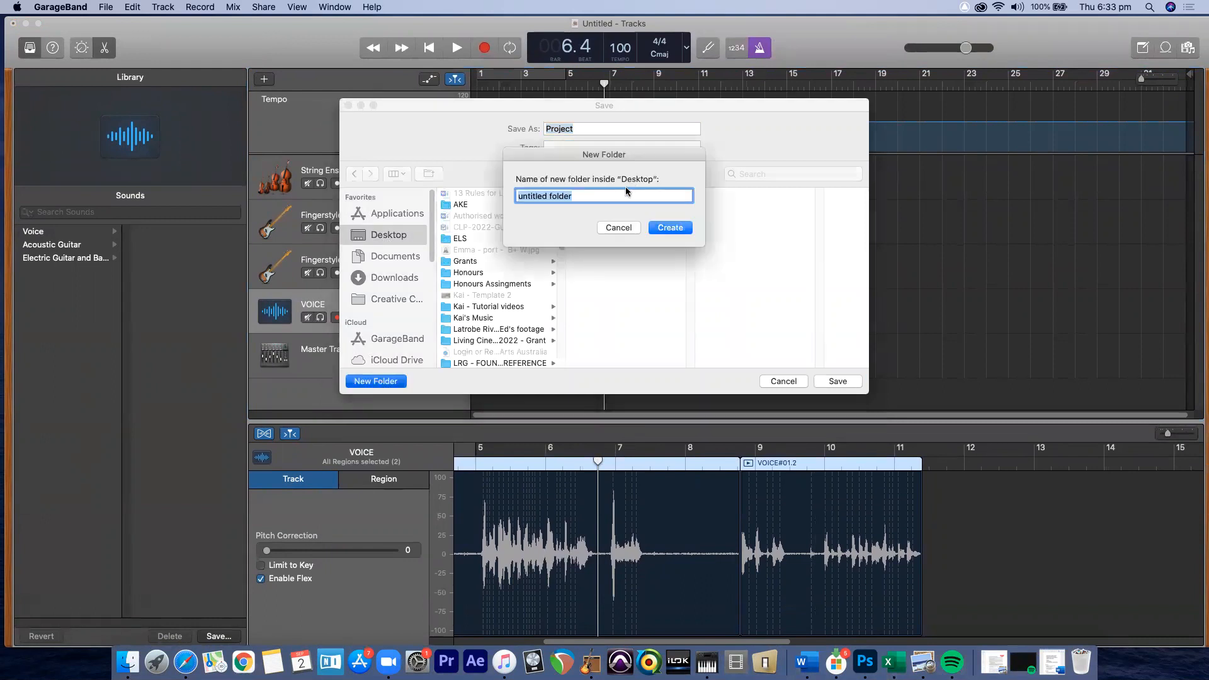
{"action": "type", "text": "K"}
{"action": "key", "text": "BackSpace"}
{"action": "type", "text": "NEW TRA"}
{"action": "type", "text": "CKS - tutorial example for Kai 02"}
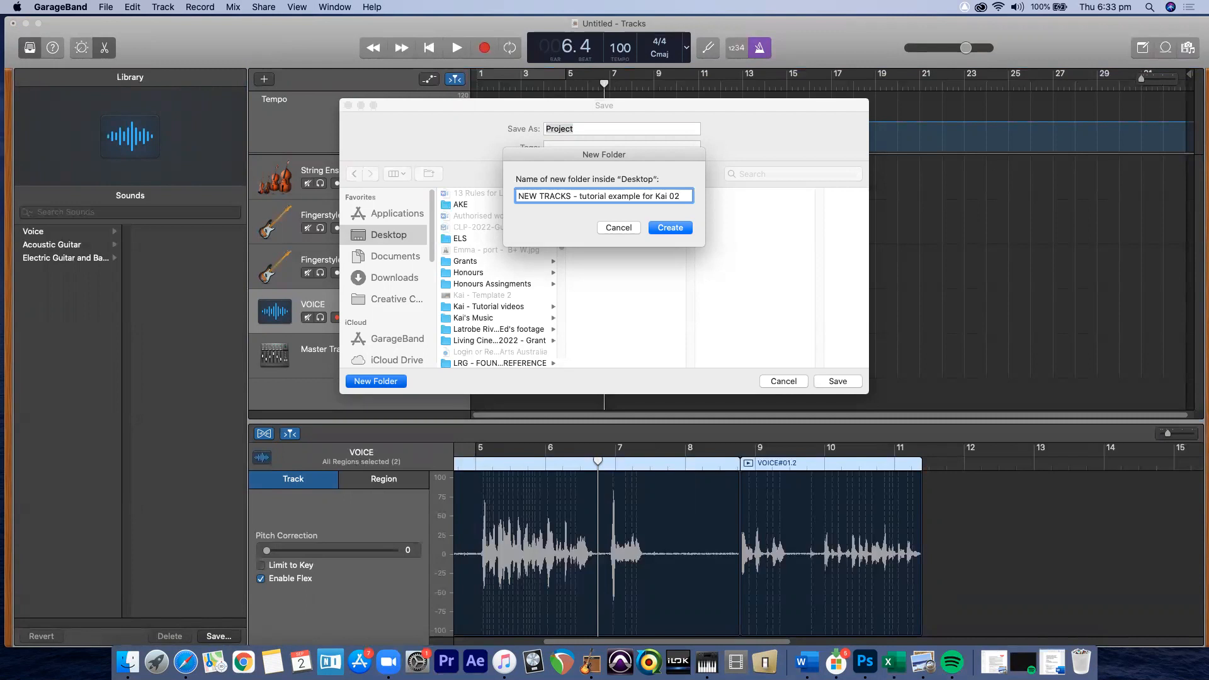
{"action": "type", "text": "0921"}
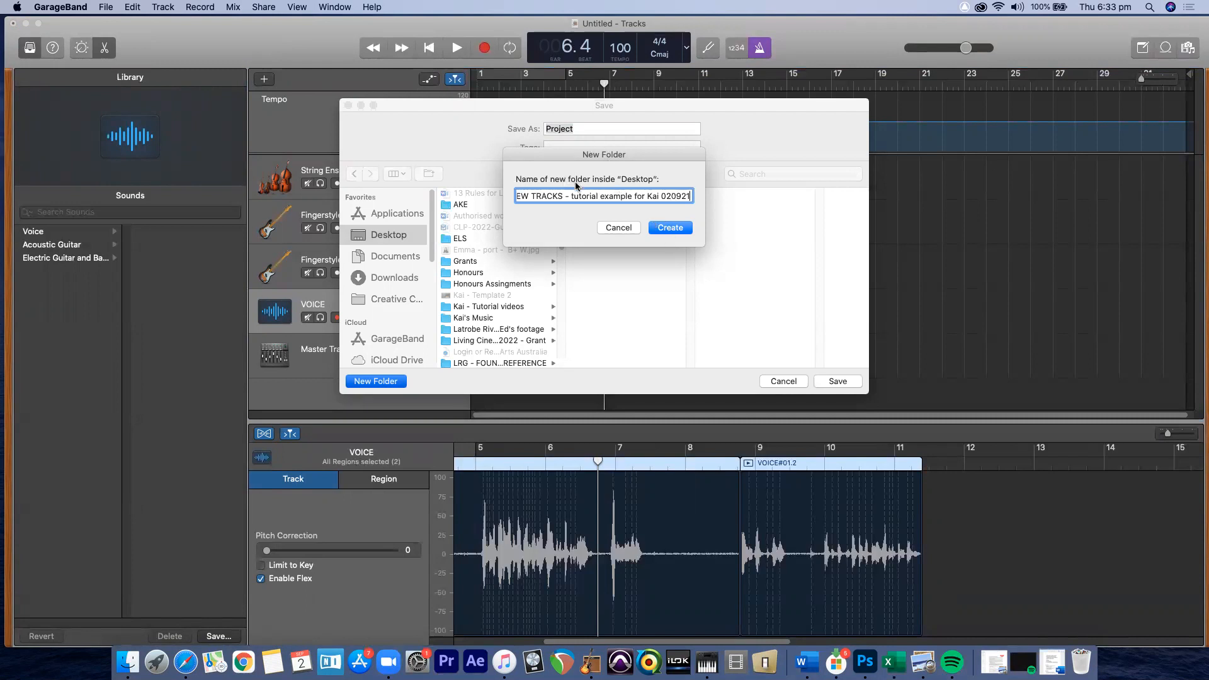
{"action": "left_click", "coordinate": [672, 228]}
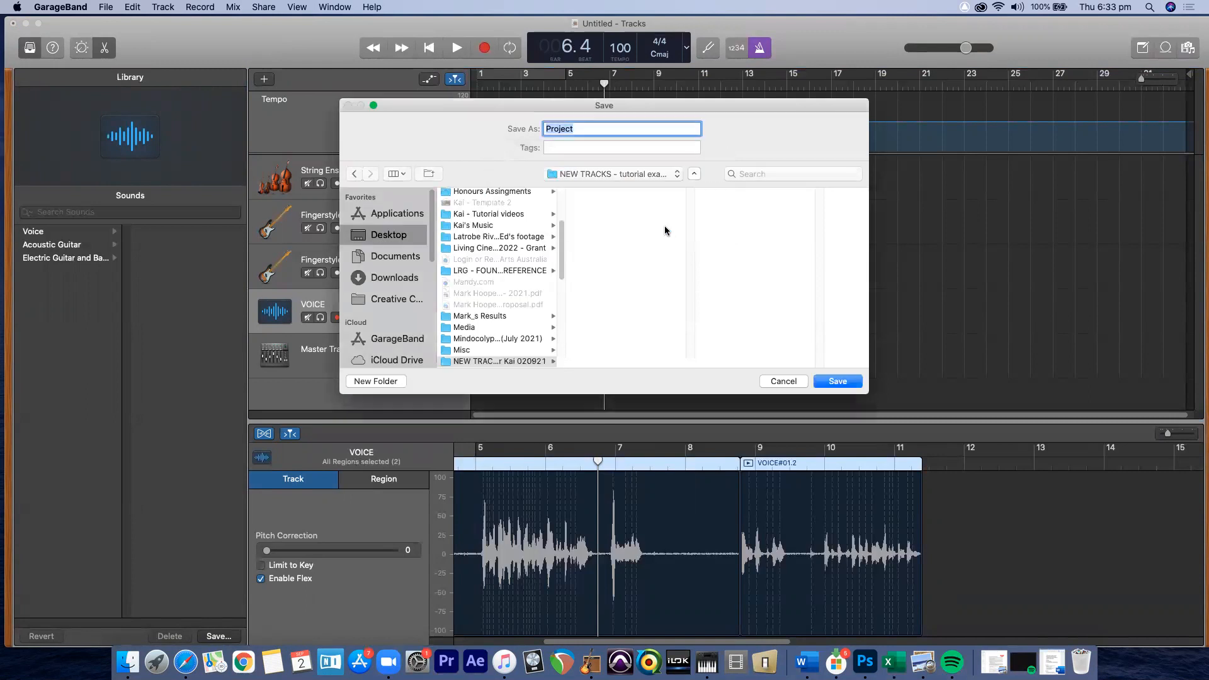
Step: Save the project as "Example 1" in the new NEW TRACKS folder
{"action": "left_click", "coordinate": [606, 174]}
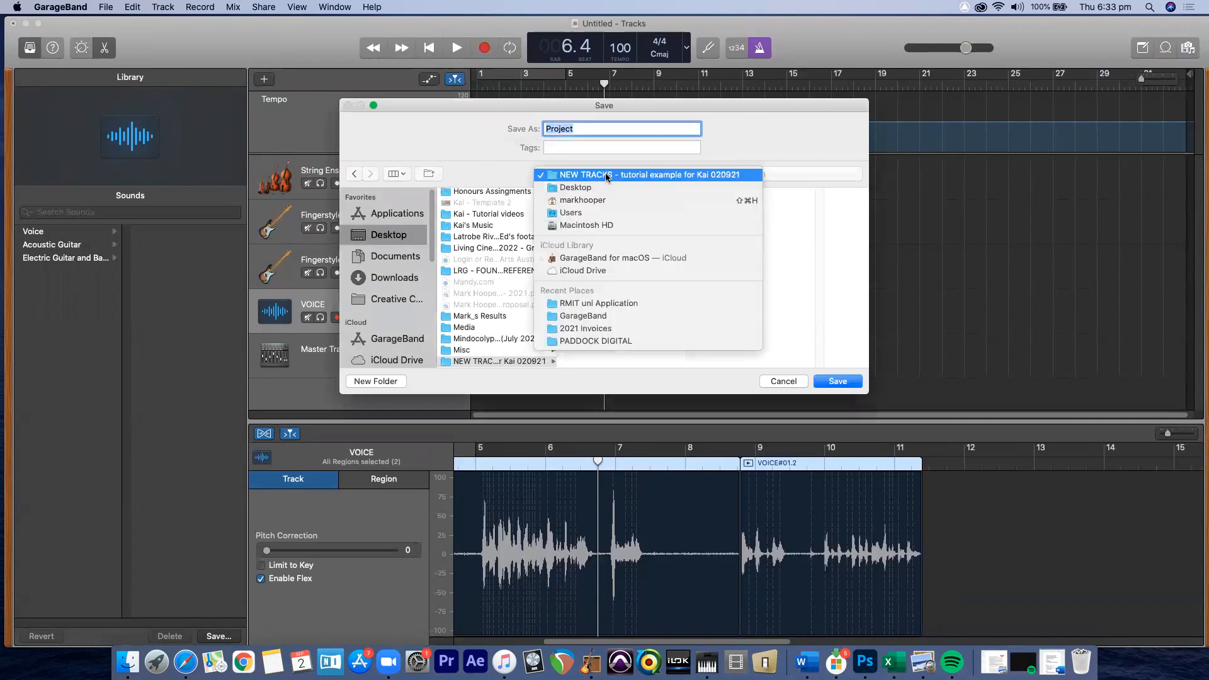
{"action": "left_click", "coordinate": [737, 128]}
{"action": "type", "text": "Example 1"}
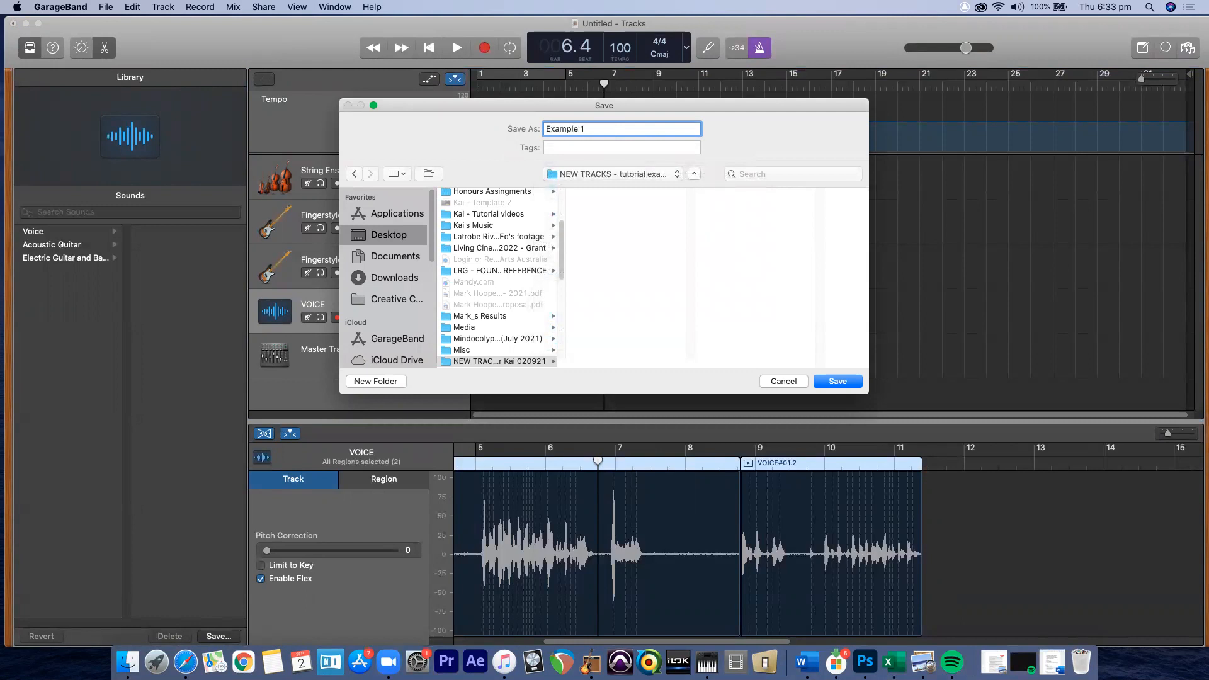
{"action": "left_click", "coordinate": [857, 381]}
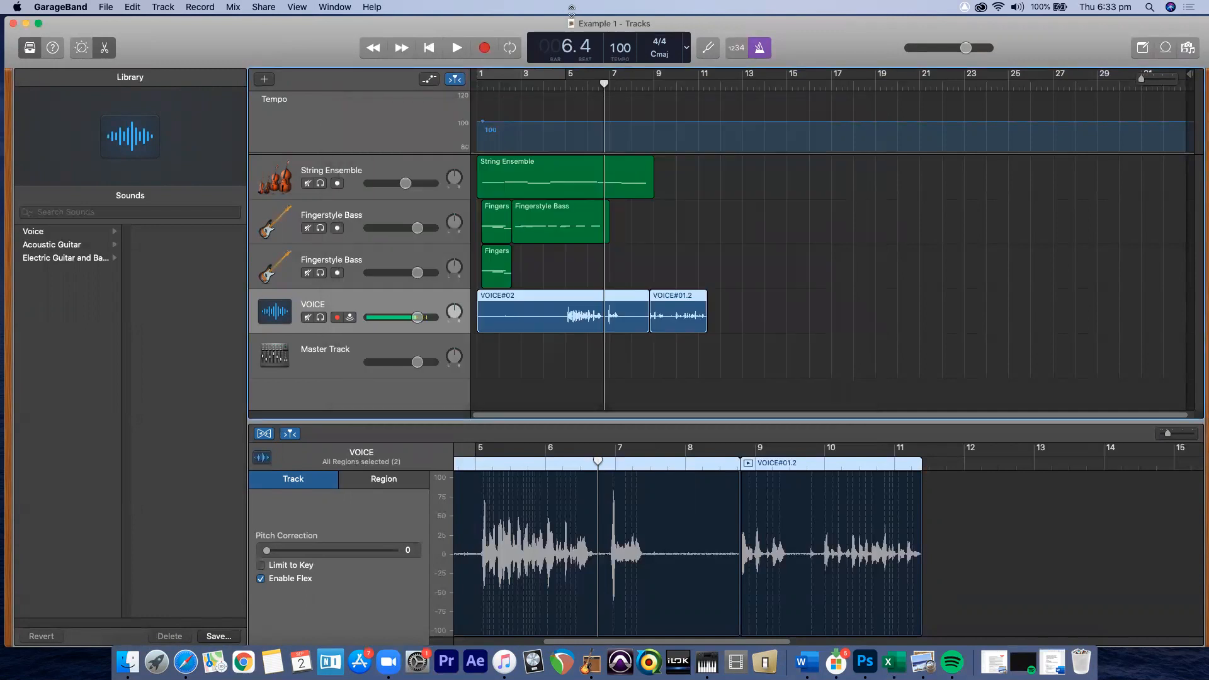
{"action": "left_click", "coordinate": [108, 8]}
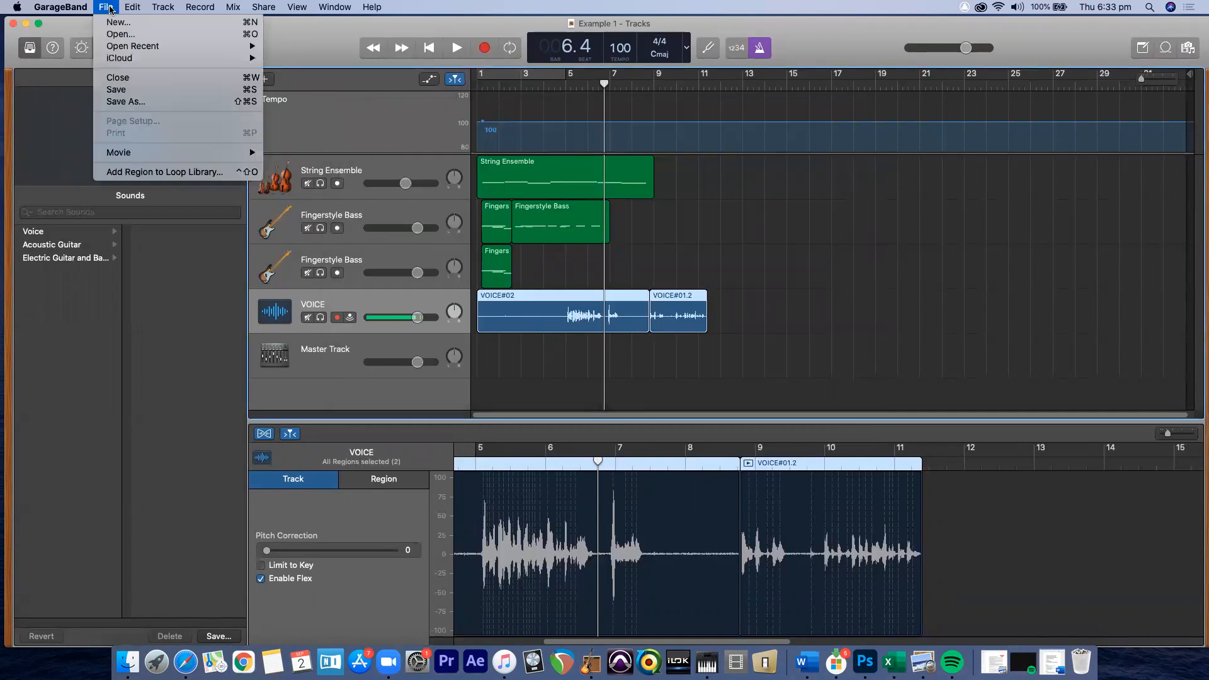
{"action": "mouse_move", "coordinate": [268, 8]}
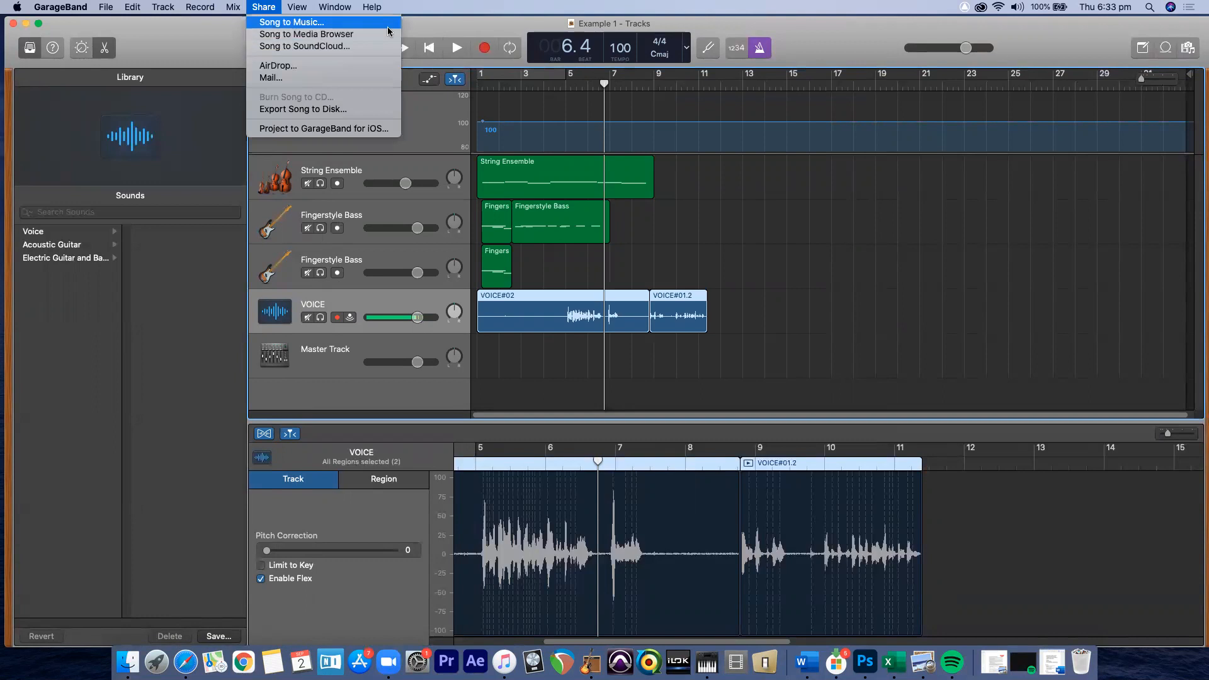
{"action": "left_click", "coordinate": [466, 26]}
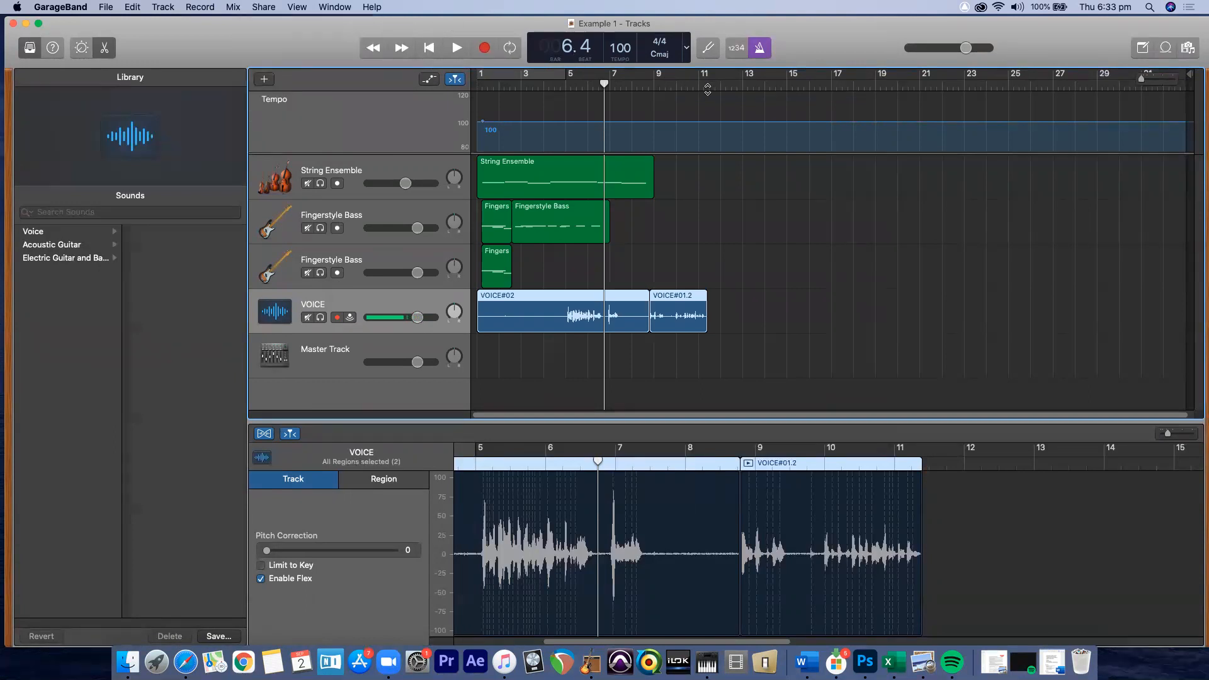
Step: Create a cycle area from bar 1 to bar 12 and shorten it to the start of bar 1
{"action": "left_click_drag", "start_coordinate": [796, 55], "coordinate": [806, 87]}
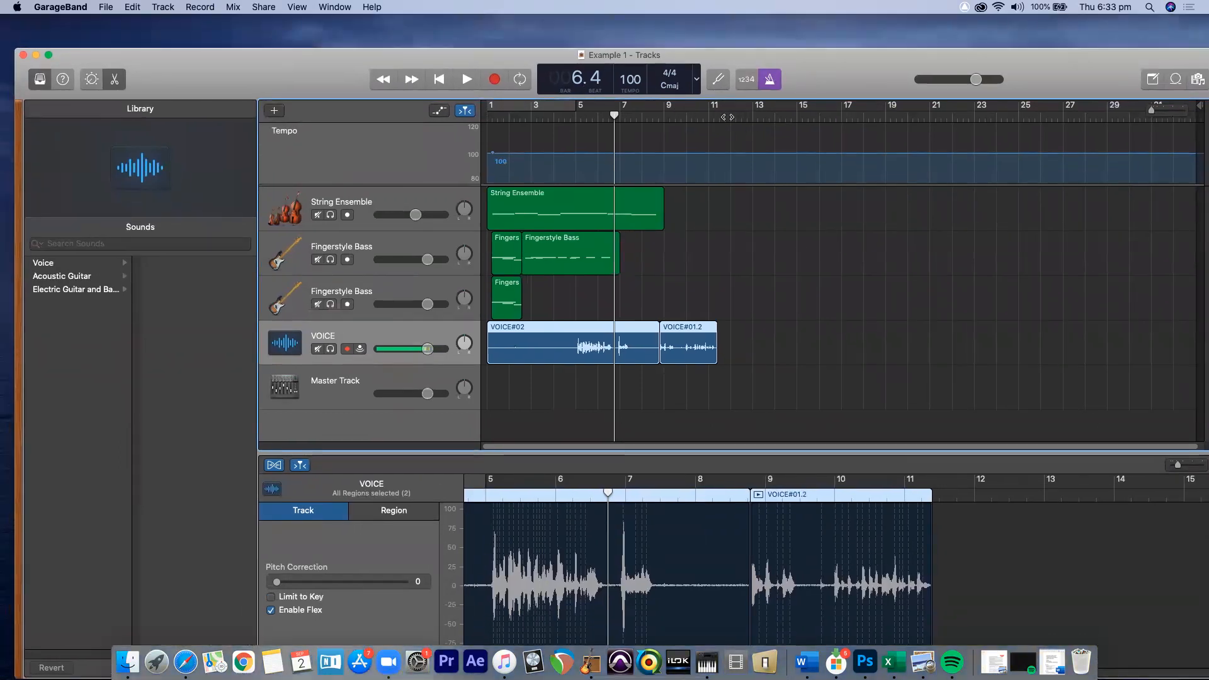
{"action": "left_click_drag", "start_coordinate": [725, 116], "coordinate": [466, 184]}
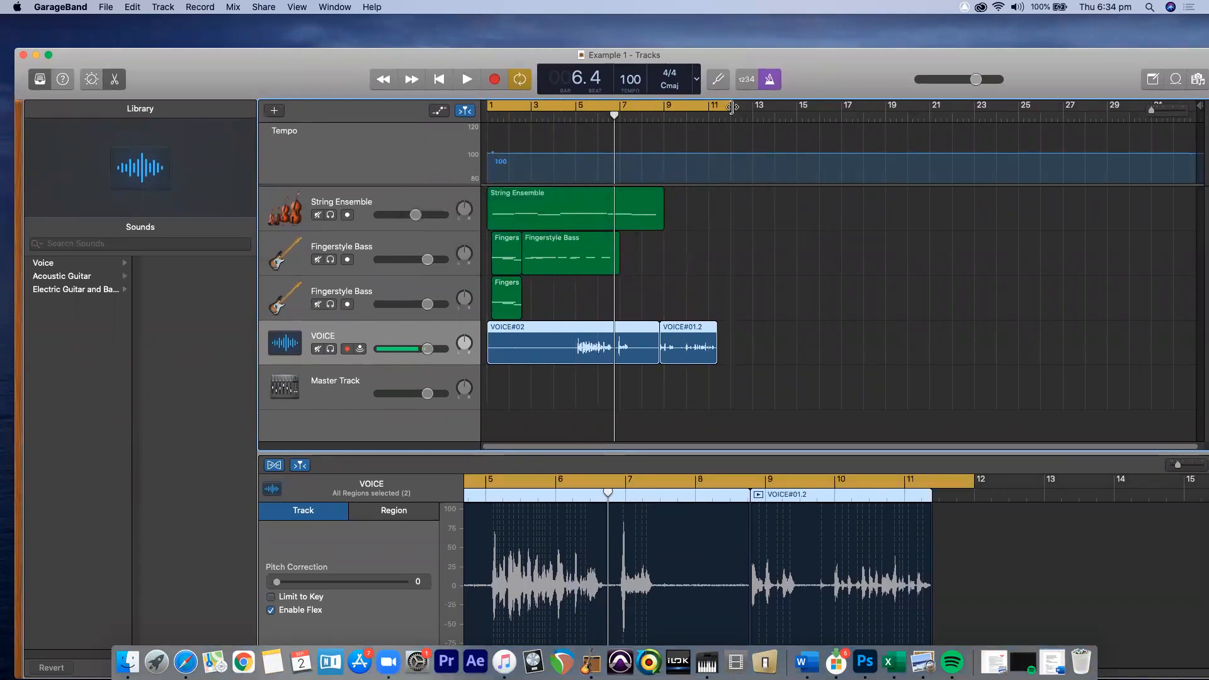
{"action": "left_click_drag", "start_coordinate": [731, 107], "coordinate": [493, 120]}
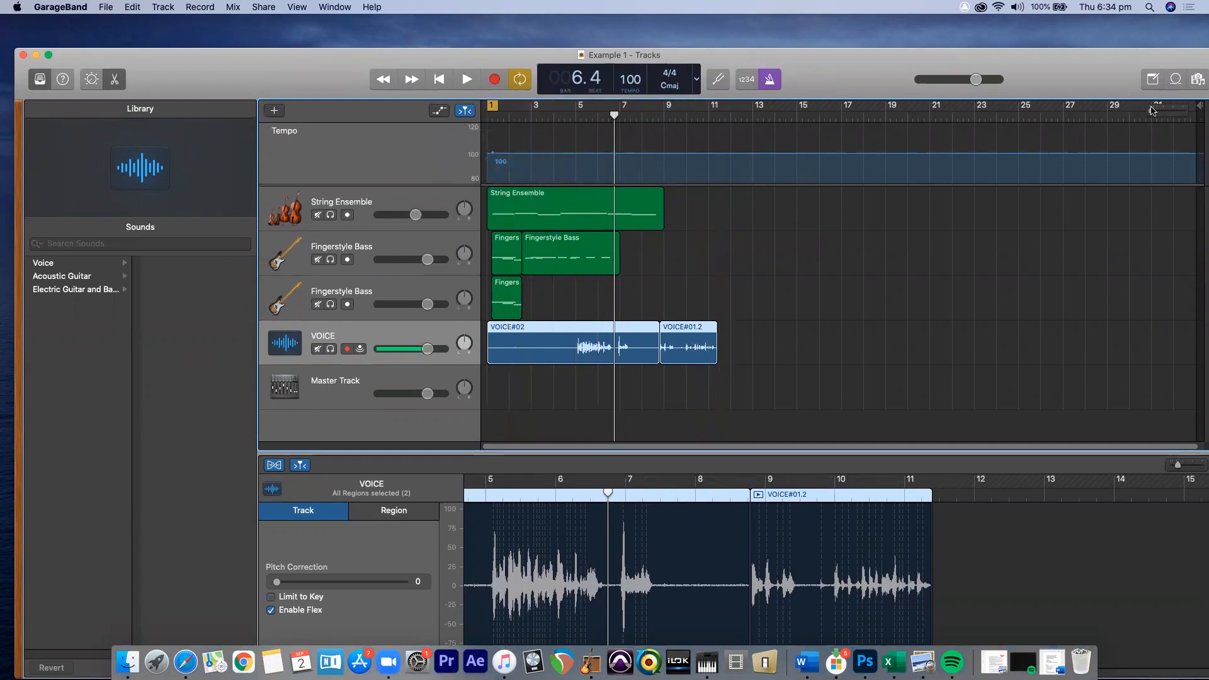
Step: Play the project from the beginning with the short cycle area looping
{"action": "left_click_drag", "start_coordinate": [1151, 111], "coordinate": [1158, 112]}
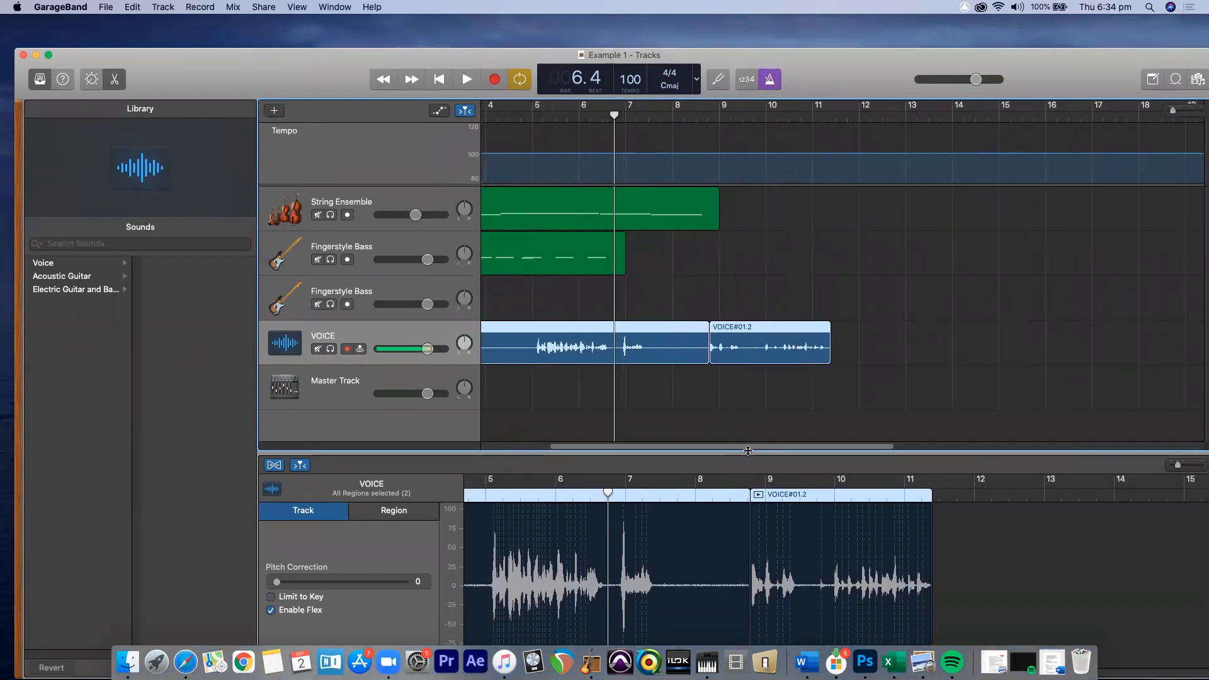
{"action": "scroll", "coordinate": [599, 432], "scroll_direction": "left", "scroll_amount": 5}
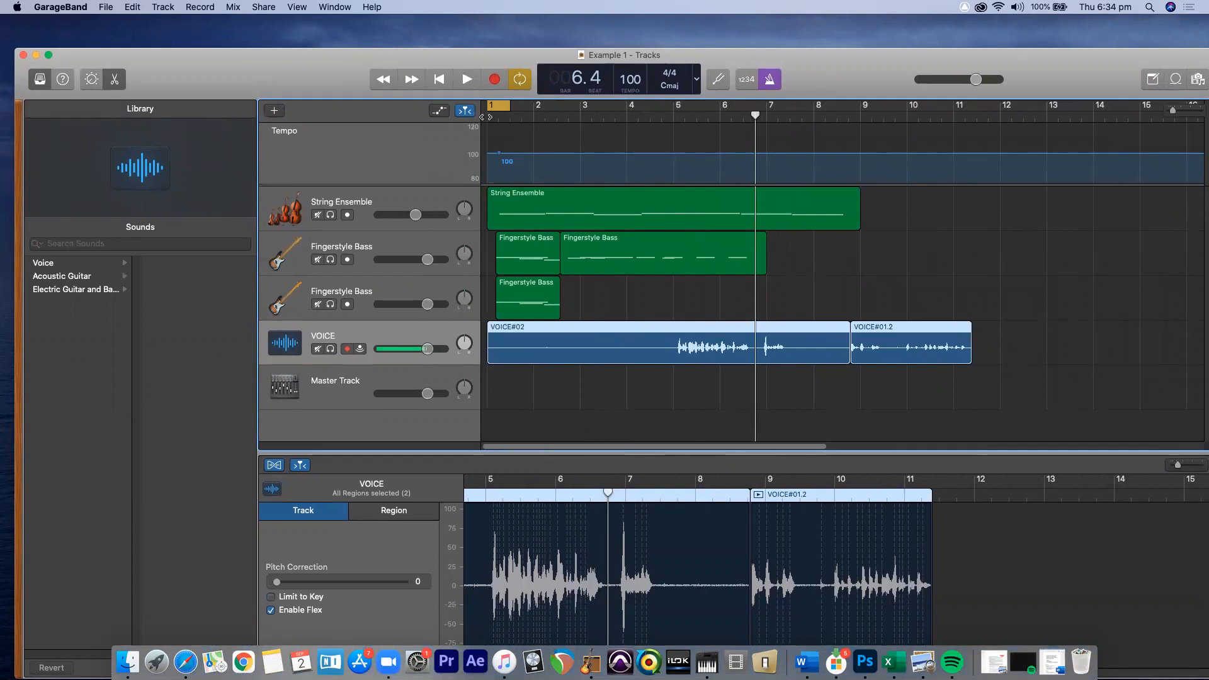
{"action": "key", "text": "Return"}
{"action": "key", "text": "space"}
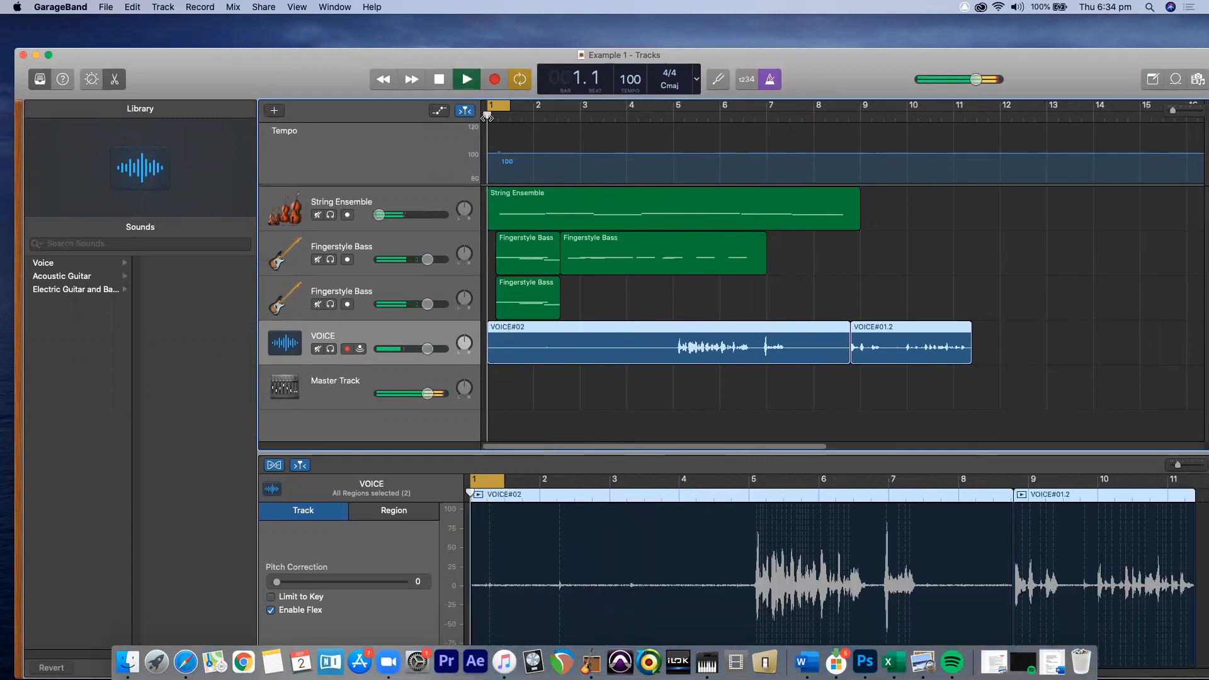
Step: Stop playback and extend the cycle area to the end of the last VOICE region, just past bar 11
{"action": "left_click_drag", "start_coordinate": [510, 106], "coordinate": [587, 110]}
{"action": "key", "text": "space"}
{"action": "left_click_drag", "start_coordinate": [580, 116], "coordinate": [964, 224]}
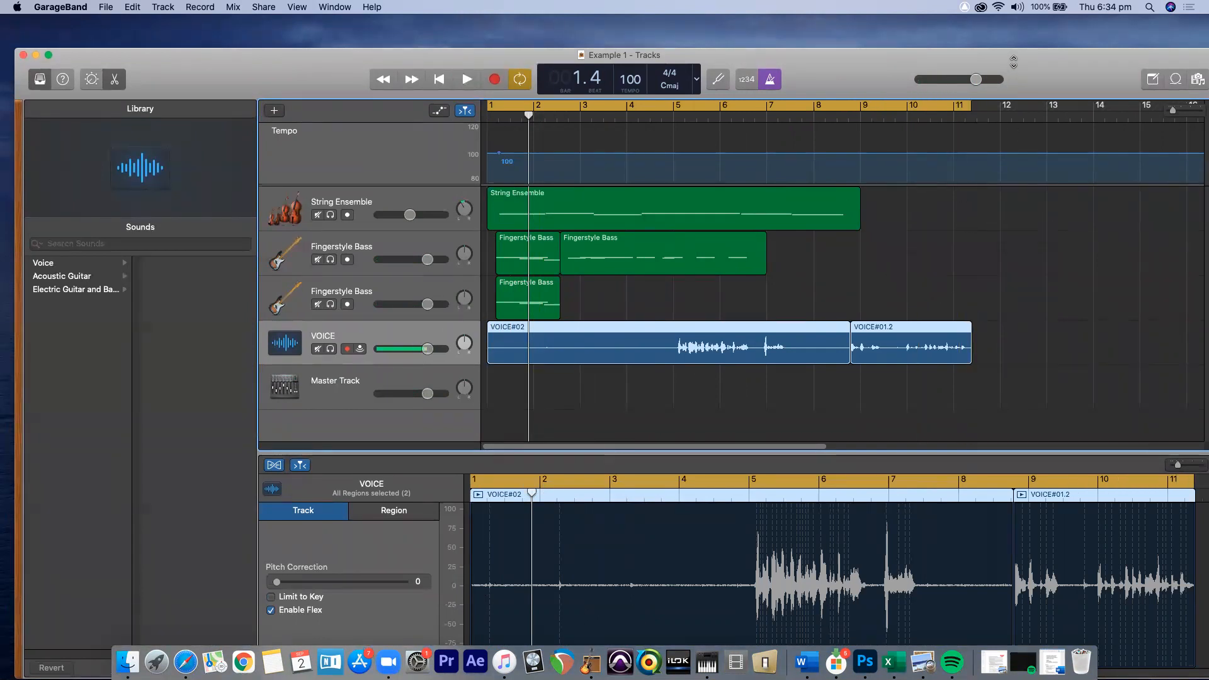
{"action": "left_click_drag", "start_coordinate": [935, 55], "coordinate": [815, 21]}
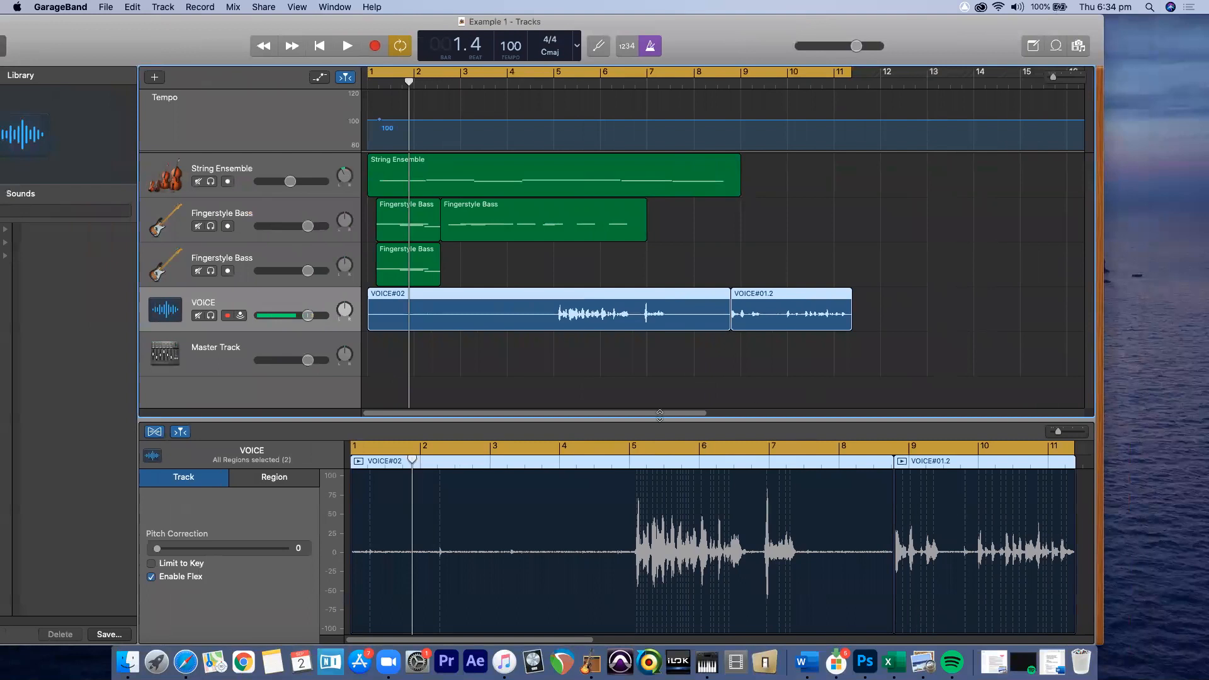
{"action": "left_click_drag", "start_coordinate": [659, 418], "coordinate": [807, 418]}
{"action": "left_click_drag", "start_coordinate": [667, 417], "coordinate": [480, 409]}
{"action": "left_click_drag", "start_coordinate": [923, 41], "coordinate": [940, 105]}
{"action": "mouse_move", "coordinate": [868, 140]}
{"action": "left_mouse_down"}
{"action": "mouse_move", "coordinate": [884, 140]}
{"action": "mouse_move", "coordinate": [868, 141]}
{"action": "left_mouse_up"}
{"action": "left_click_drag", "start_coordinate": [151, 93], "coordinate": [228, 39]}
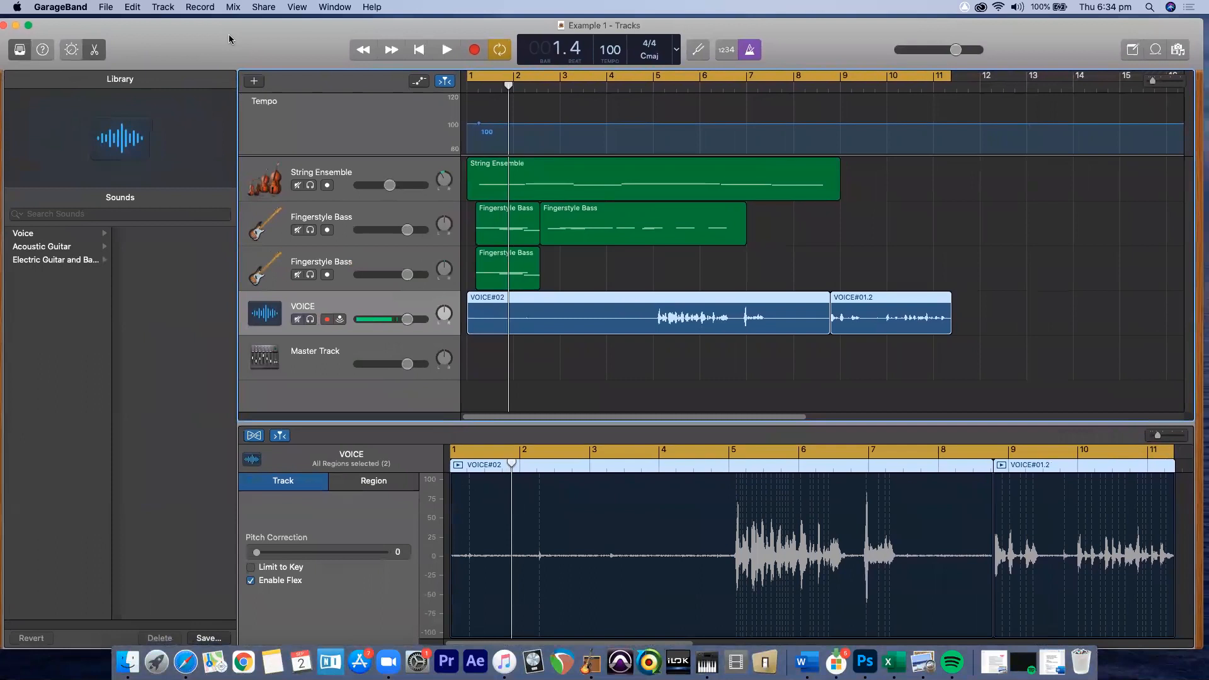
{"action": "left_click_drag", "start_coordinate": [795, 420], "coordinate": [688, 450]}
Step: Open the settings for exporting the song to disk and check the proposed file name
{"action": "left_click", "coordinate": [260, 8]}
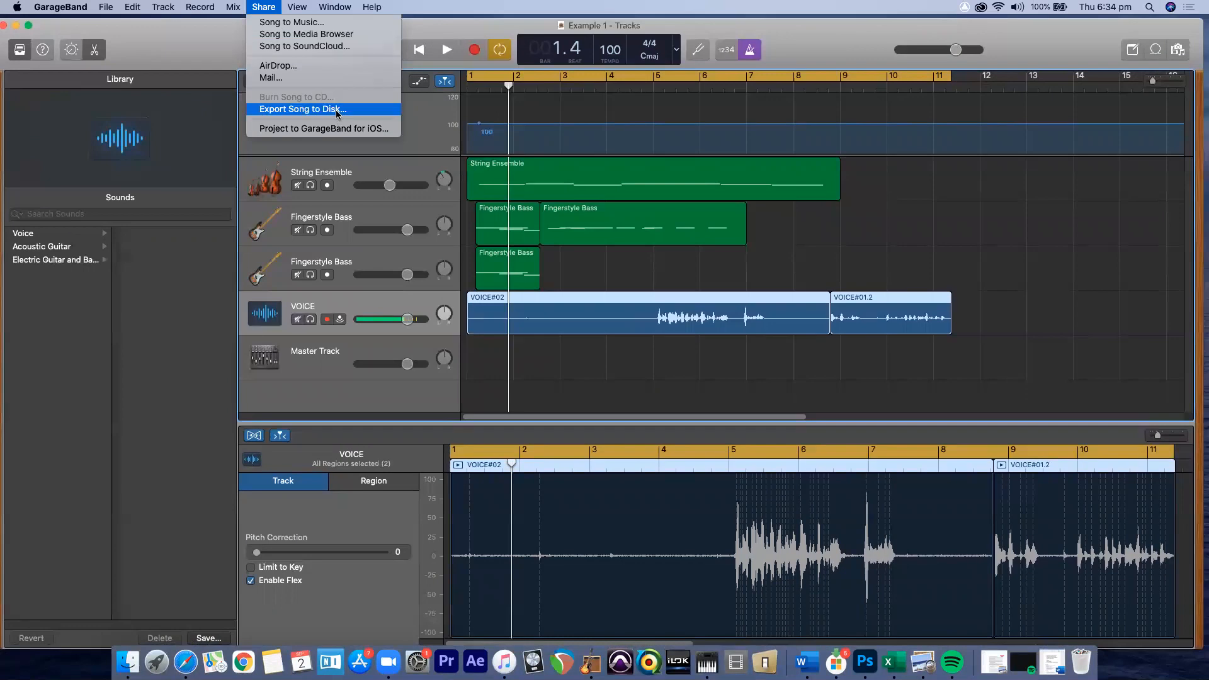
{"action": "left_click", "coordinate": [338, 112]}
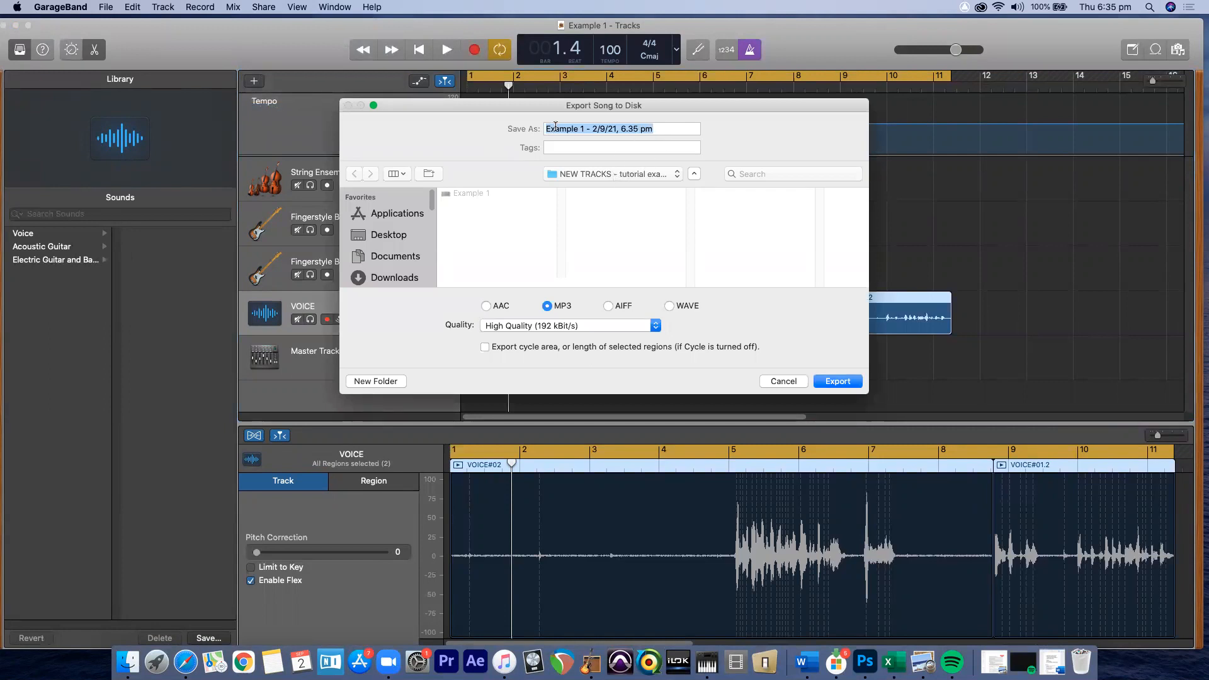
{"action": "left_click", "coordinate": [581, 129]}
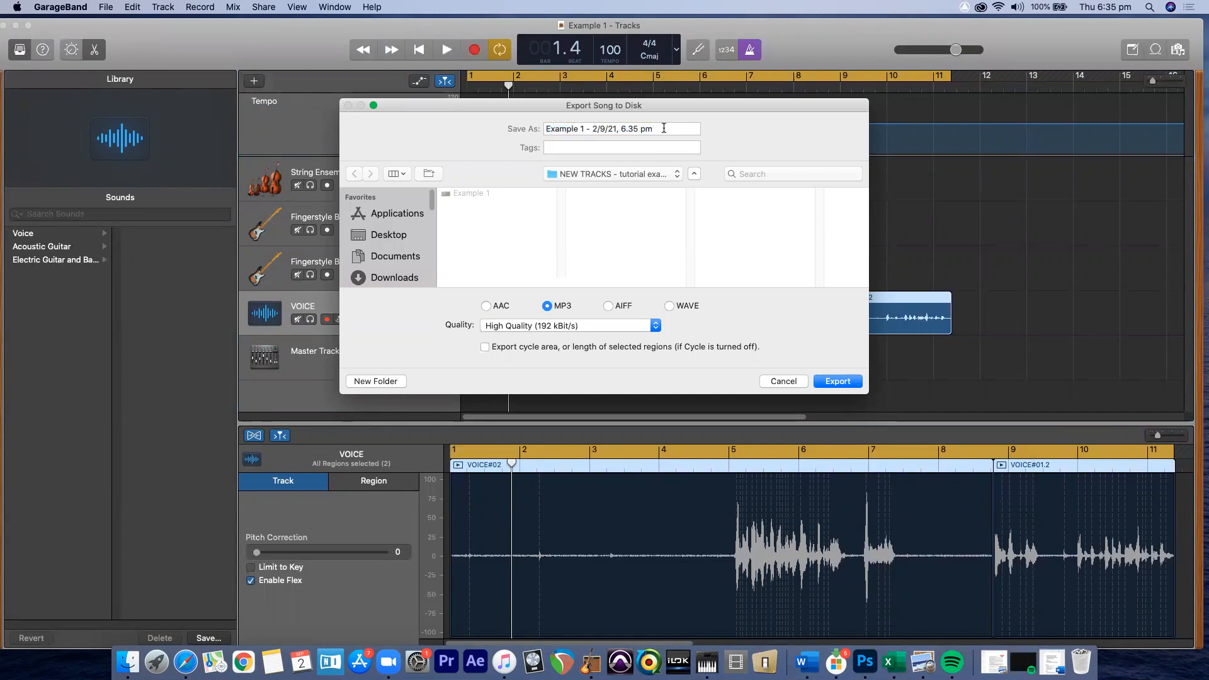
Step: Compare the quality settings offered for the AAC, MP3, AIFF and WAVE export formats
{"action": "left_click", "coordinate": [487, 307]}
{"action": "left_click", "coordinate": [549, 305]}
{"action": "left_click", "coordinate": [608, 307]}
{"action": "left_click", "coordinate": [672, 306]}
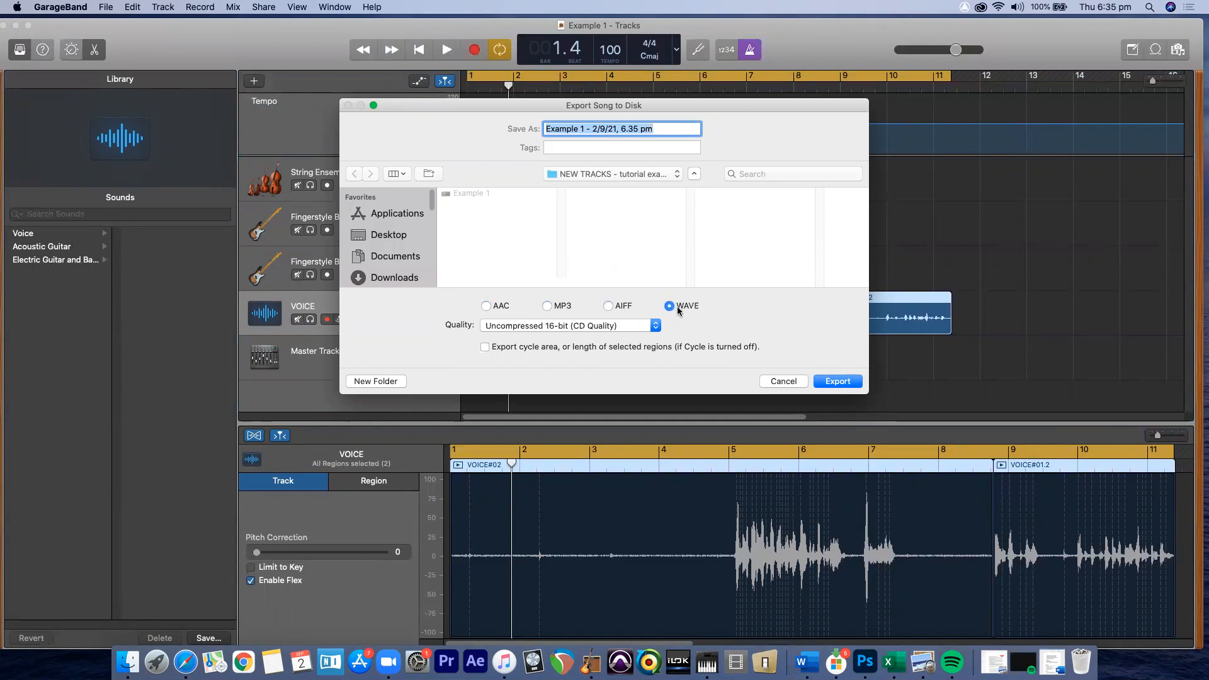
{"action": "left_click", "coordinate": [549, 307]}
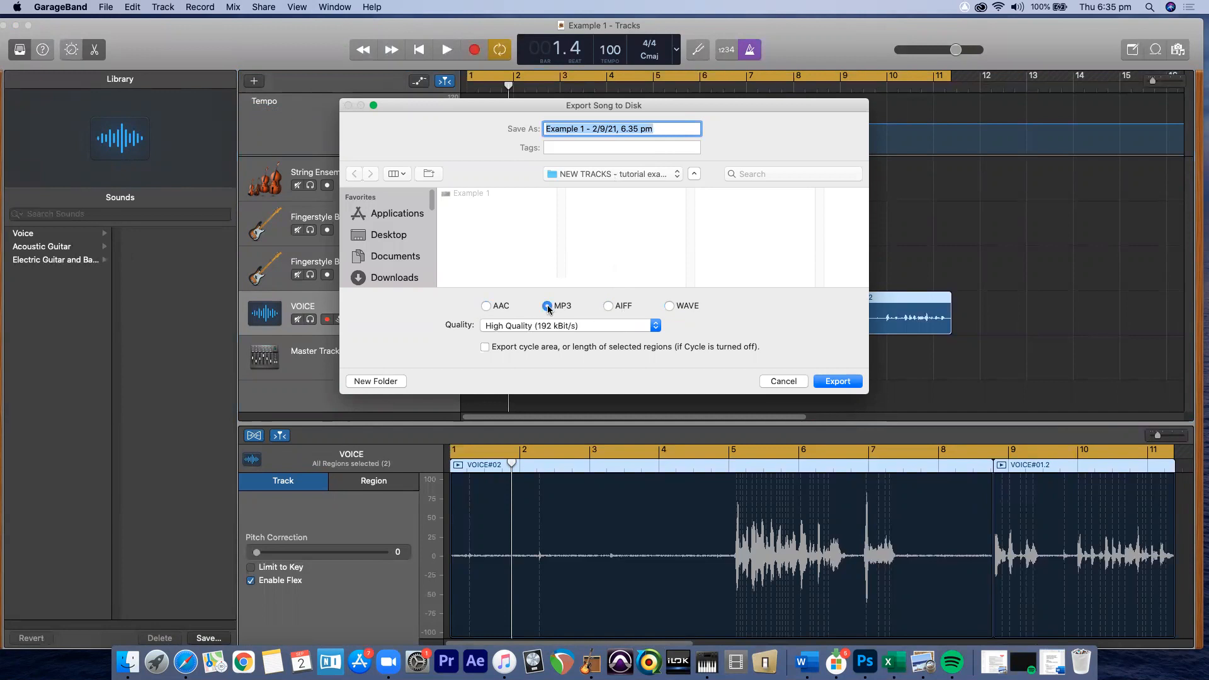
{"action": "left_click", "coordinate": [608, 307]}
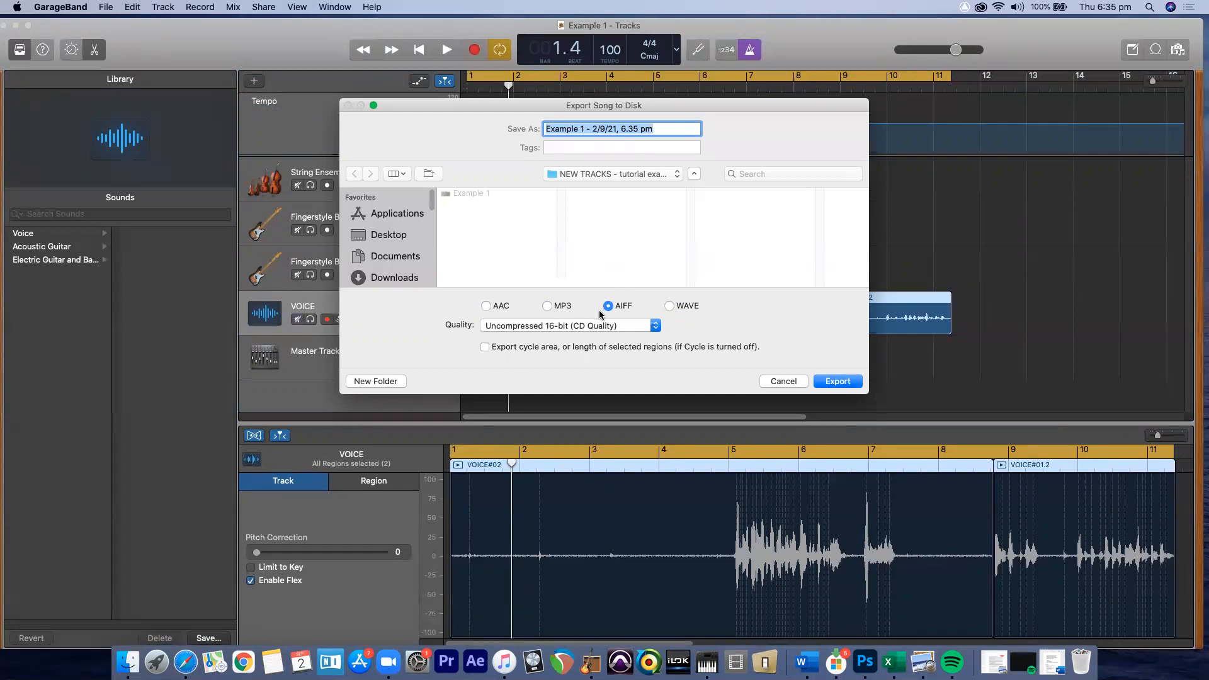
{"action": "left_click", "coordinate": [487, 307]}
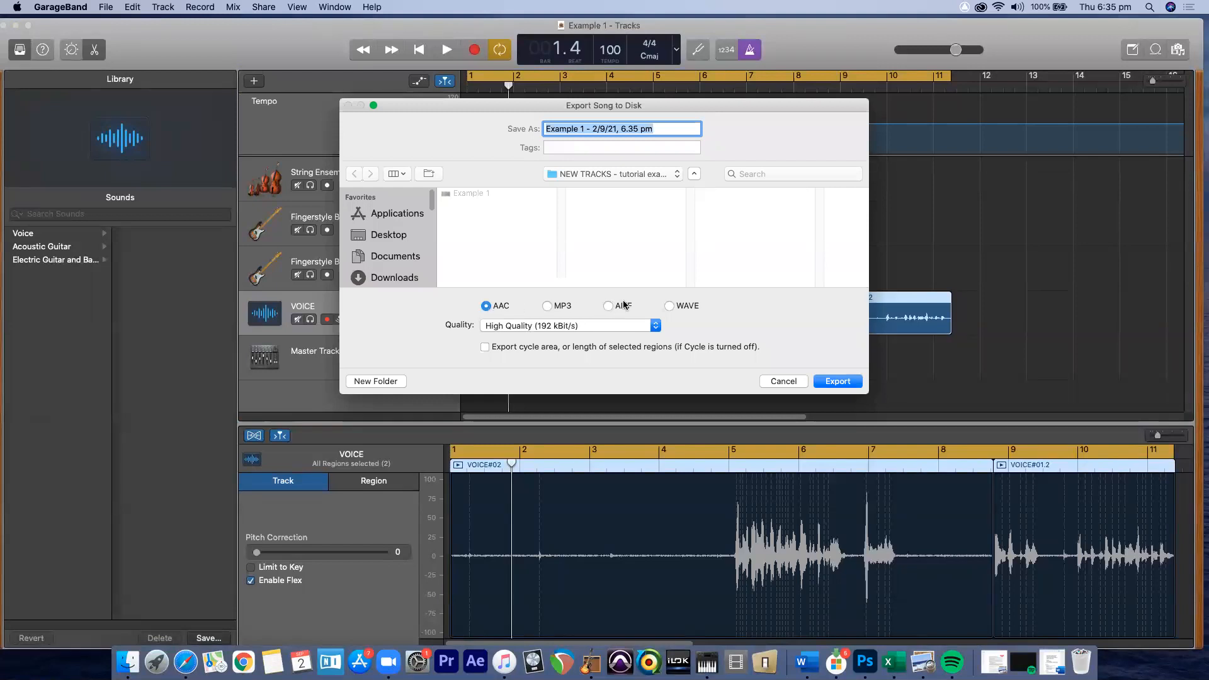
{"action": "left_click", "coordinate": [608, 306]}
{"action": "left_click", "coordinate": [489, 306]}
{"action": "left_click", "coordinate": [547, 307]}
{"action": "left_click", "coordinate": [487, 306]}
{"action": "left_click", "coordinate": [488, 306]}
{"action": "left_click", "coordinate": [608, 307]}
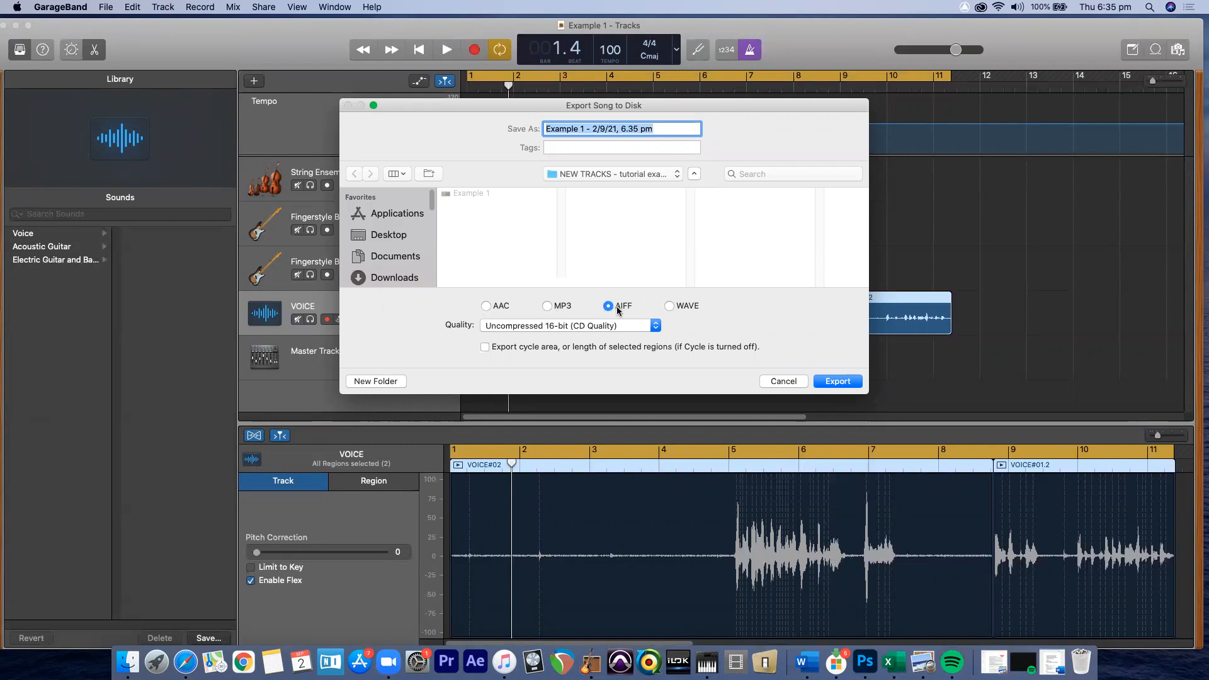
Step: Export the song as an uncompressed 16-bit WAVE file to the NEW TRACKS folder
{"action": "left_click", "coordinate": [670, 308]}
{"action": "left_click", "coordinate": [547, 306]}
{"action": "left_click", "coordinate": [669, 306]}
{"action": "left_click", "coordinate": [547, 306]}
{"action": "left_click", "coordinate": [669, 306]}
{"action": "left_click", "coordinate": [838, 381]}
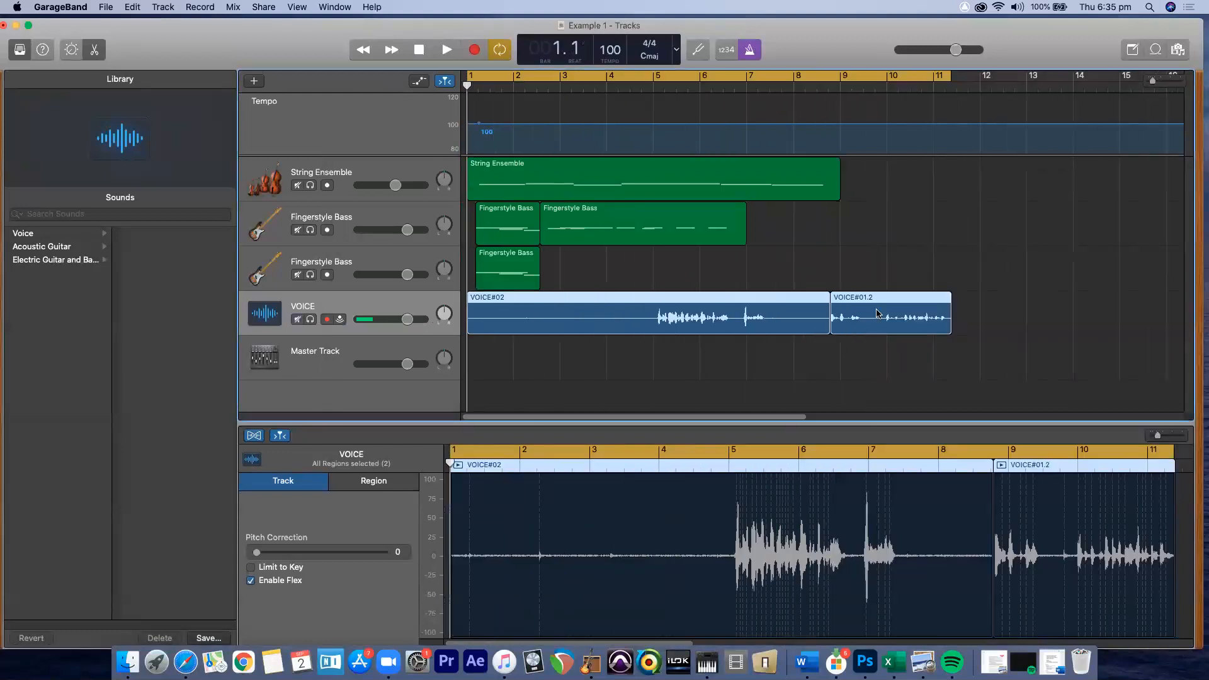
Step: Select all regions on the String Ensemble, both Fingerstyle Bass and VOICE tracks
{"action": "left_click_drag", "start_coordinate": [960, 168], "coordinate": [463, 345]}
{"action": "left_click", "coordinate": [513, 281]}
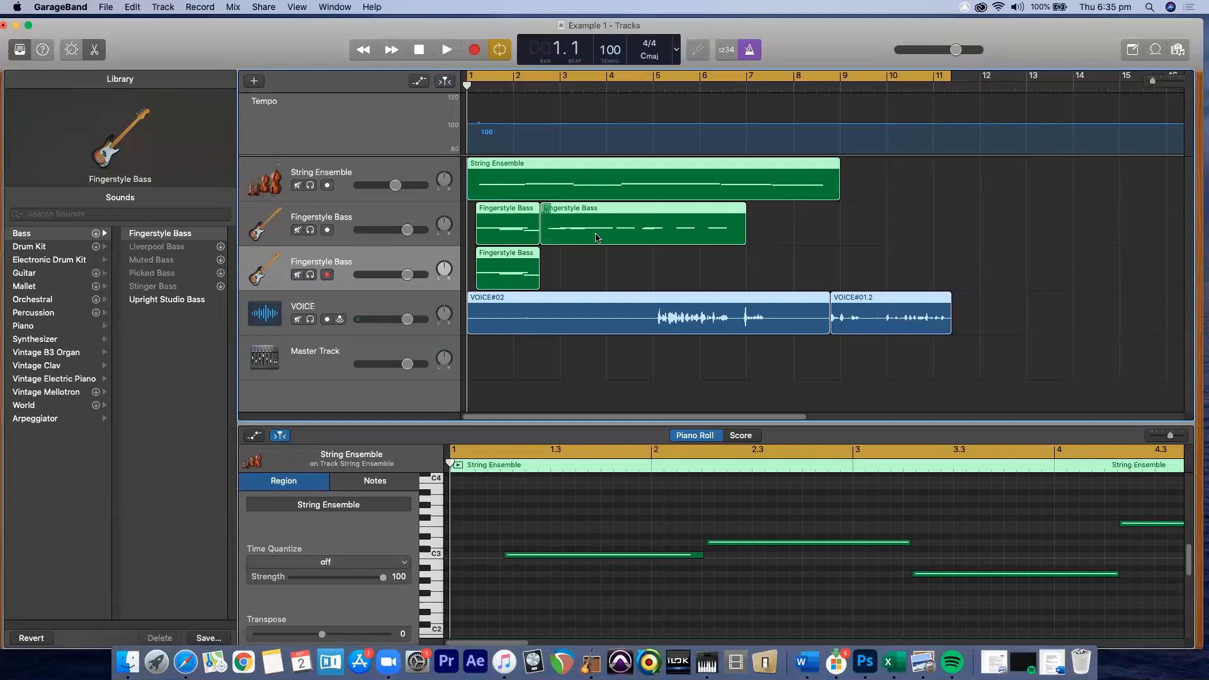
Step: Solo the String Ensemble track and shorten the cycle area so it ends at bar 9 with the strings region
{"action": "left_click", "coordinate": [610, 271]}
{"action": "left_click", "coordinate": [378, 165]}
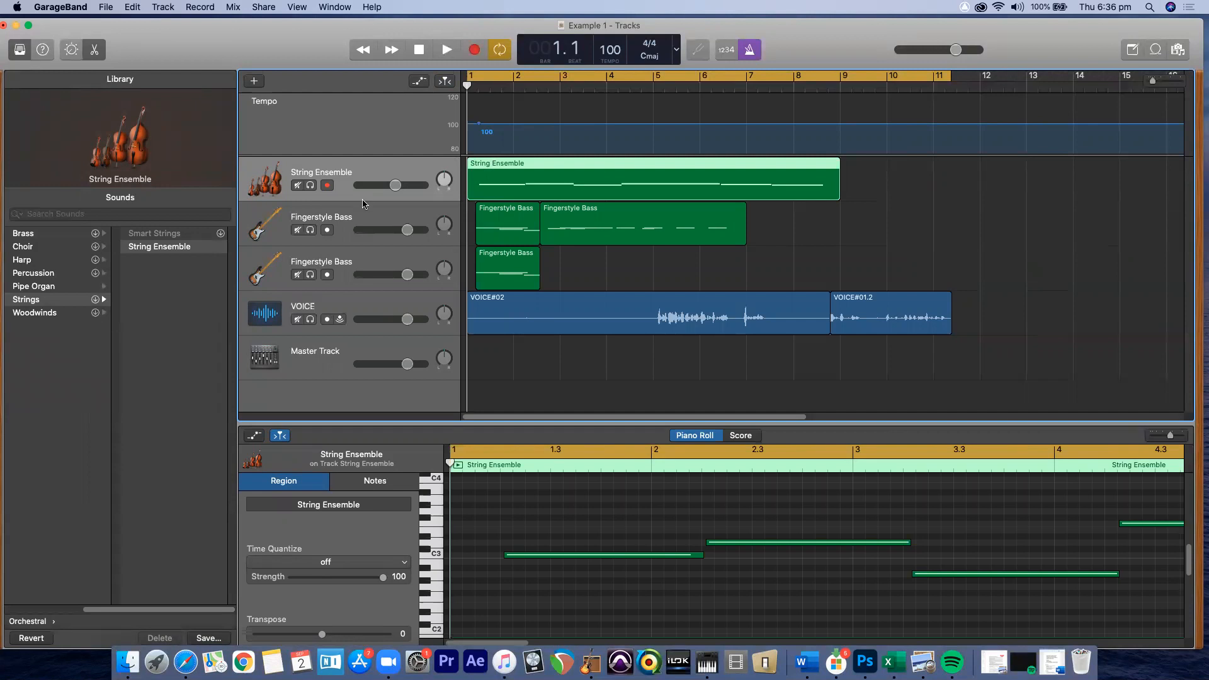
{"action": "left_click", "coordinate": [311, 185]}
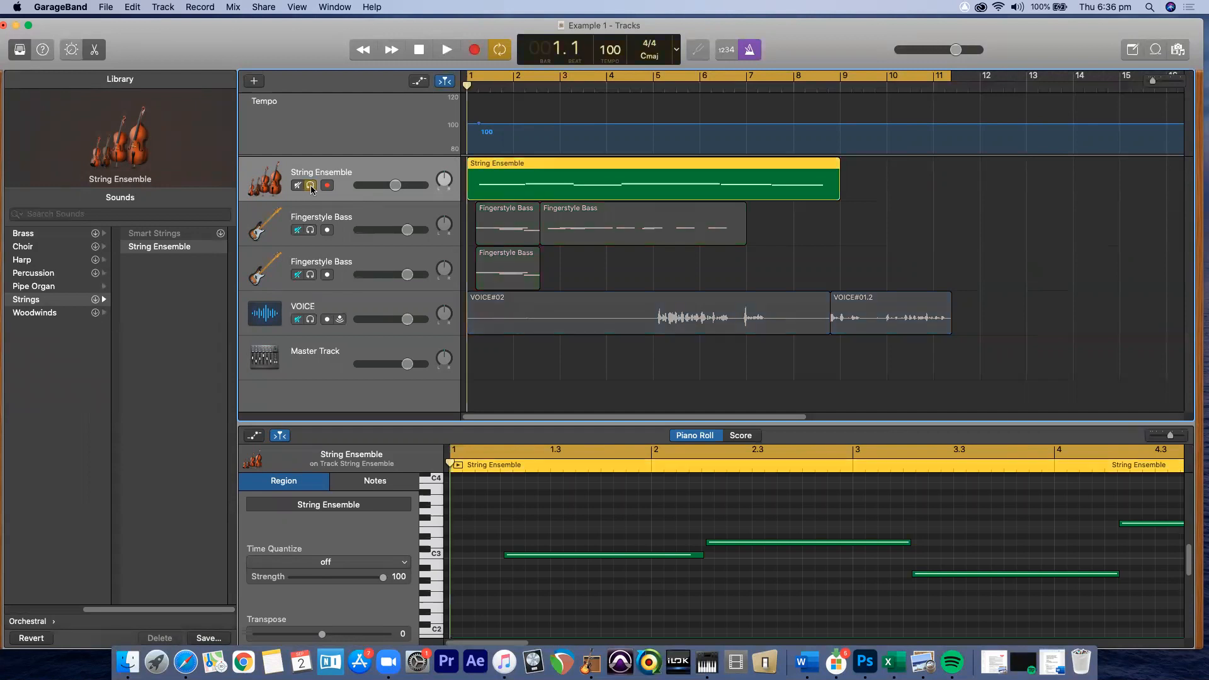
{"action": "left_click", "coordinate": [310, 185]}
{"action": "left_click", "coordinate": [311, 185]}
{"action": "left_click_drag", "start_coordinate": [1006, 220], "coordinate": [857, 252]}
{"action": "left_click_drag", "start_coordinate": [706, 263], "coordinate": [906, 263]}
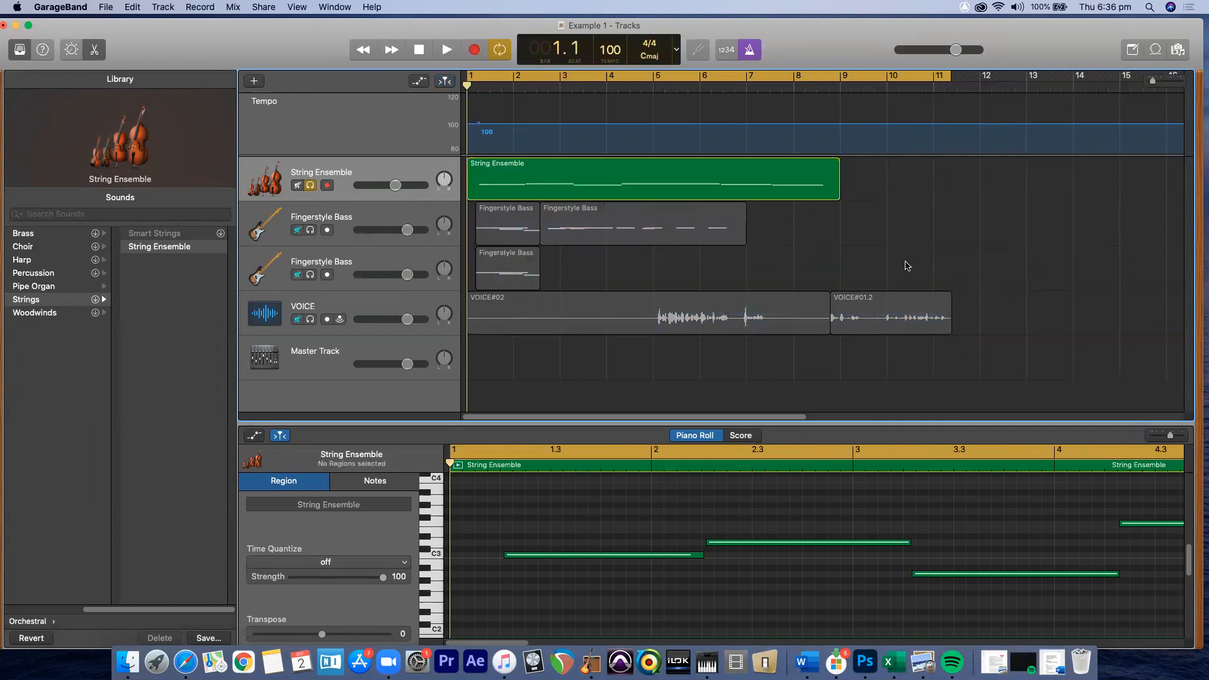
{"action": "left_click", "coordinate": [351, 171]}
{"action": "left_click", "coordinate": [327, 185]}
{"action": "left_click", "coordinate": [312, 187]}
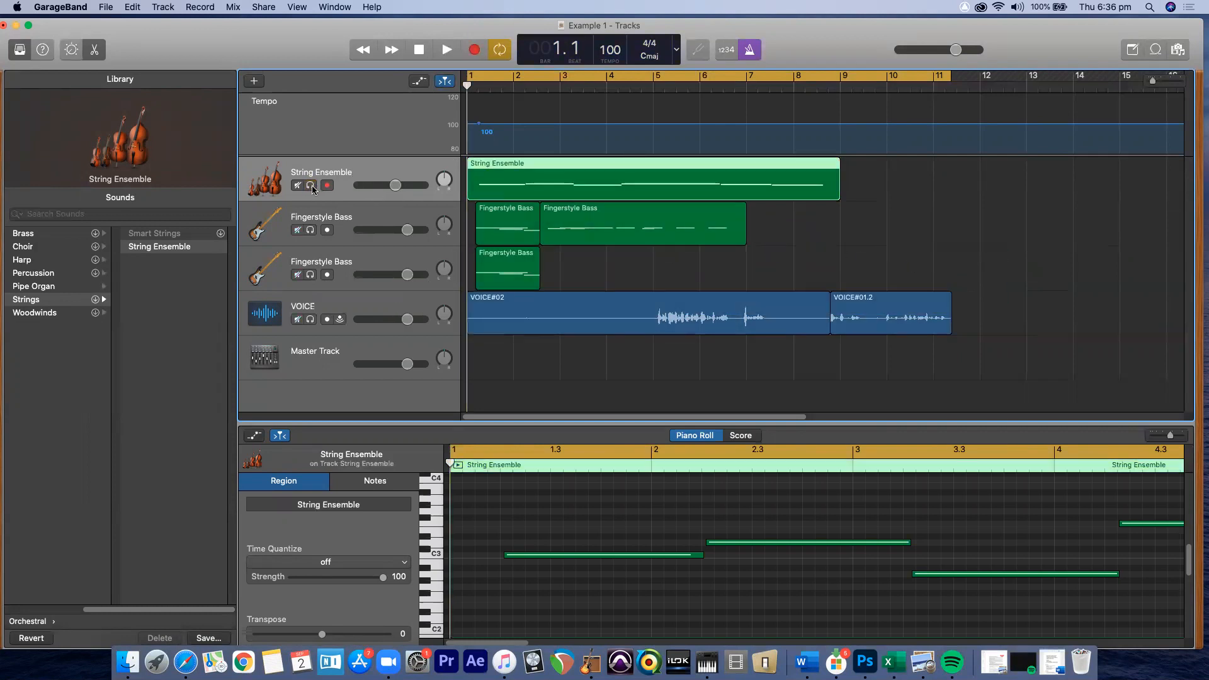
{"action": "left_click", "coordinate": [311, 186]}
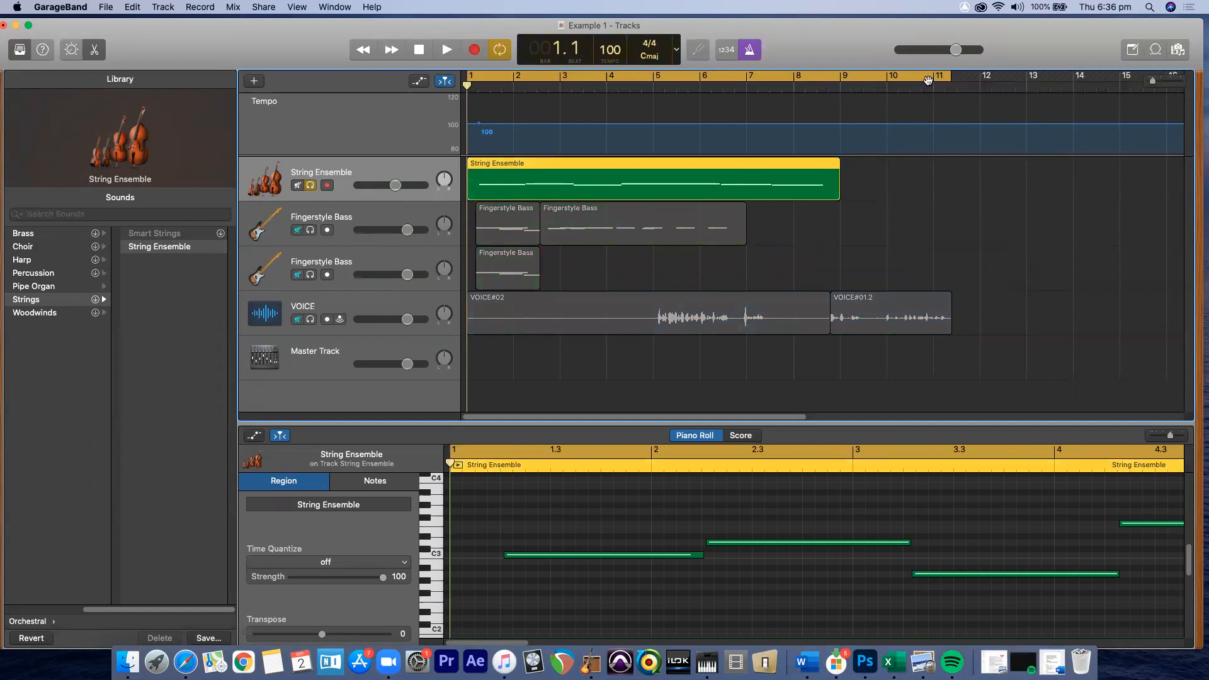
{"action": "left_click_drag", "start_coordinate": [949, 78], "coordinate": [835, 115]}
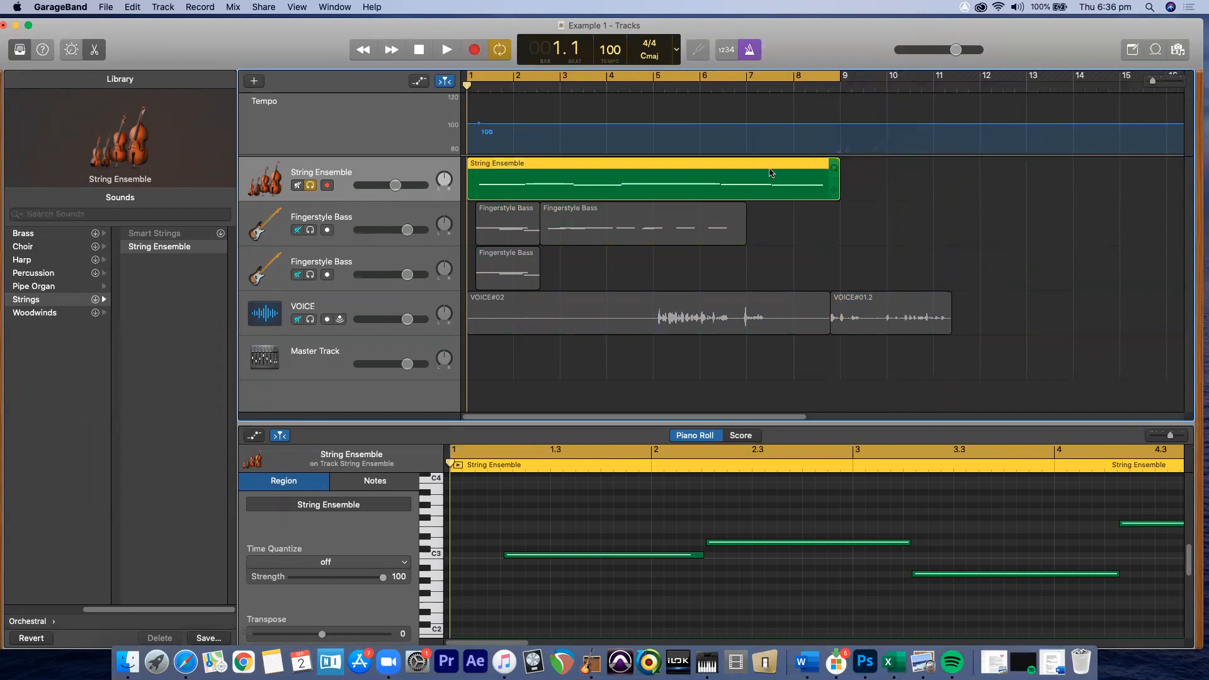
Step: Start exporting the soloed track to disk and name the file "Example 1 - Strings"
{"action": "left_click", "coordinate": [275, 6]}
{"action": "left_click", "coordinate": [327, 109]}
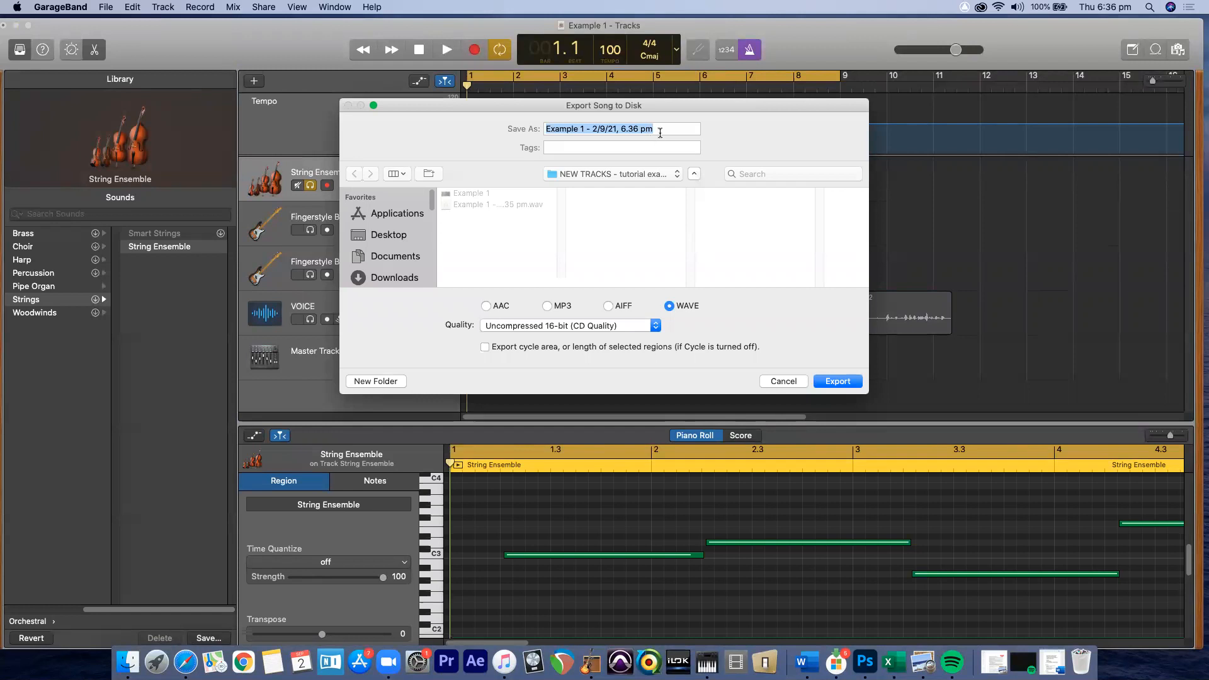
{"action": "left_click", "coordinate": [660, 132]}
{"action": "mouse_move", "coordinate": [659, 129]}
{"action": "left_mouse_down"}
{"action": "mouse_move", "coordinate": [630, 128]}
{"action": "mouse_move", "coordinate": [658, 126]}
{"action": "left_mouse_up"}
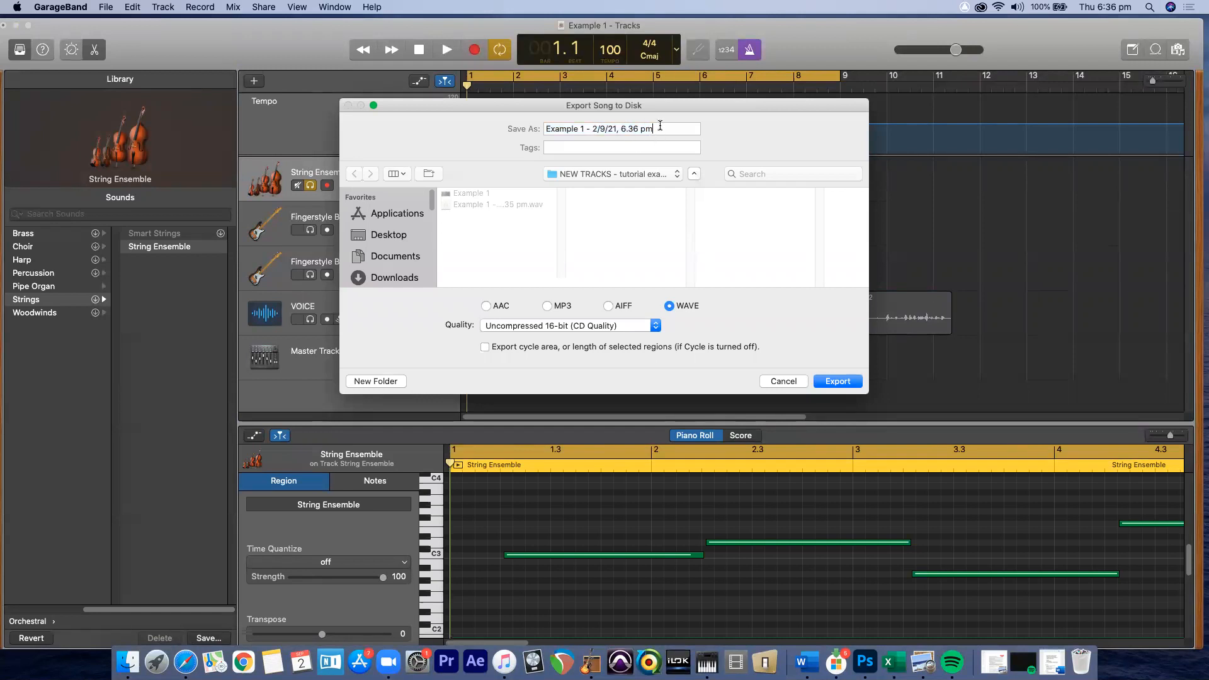
{"action": "type", "text": "- Stri"}
{"action": "left_click_drag", "start_coordinate": [656, 130], "coordinate": [591, 130]}
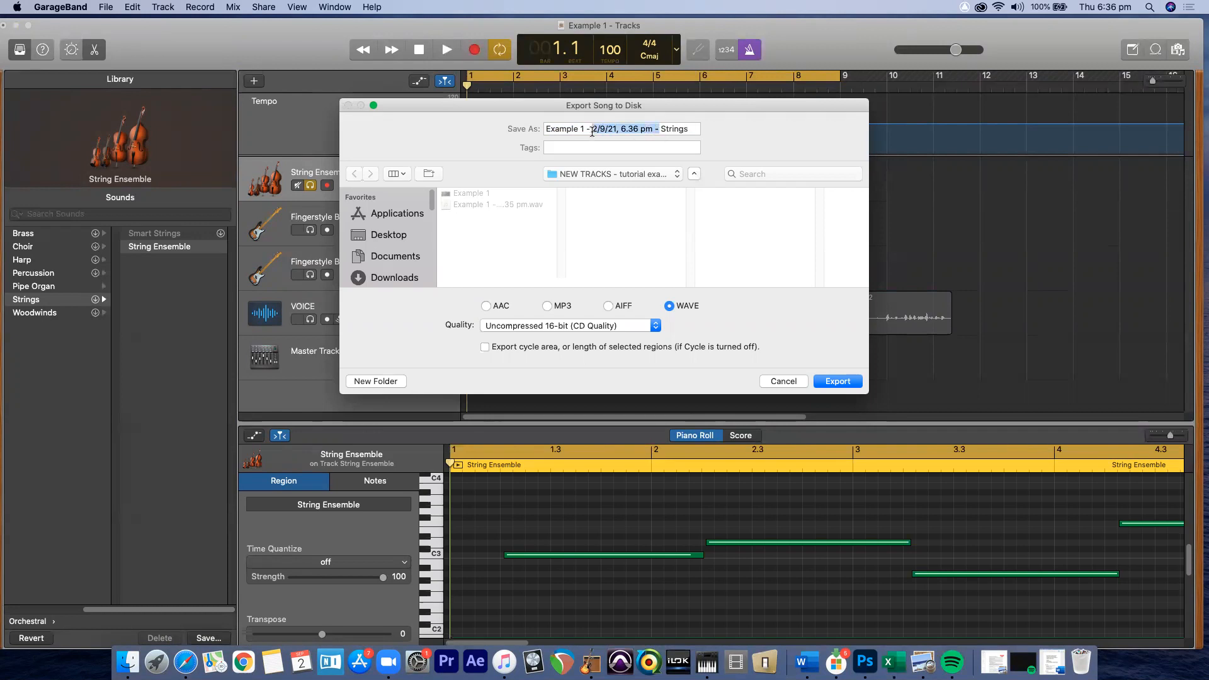
{"action": "key", "text": "BackSpace"}
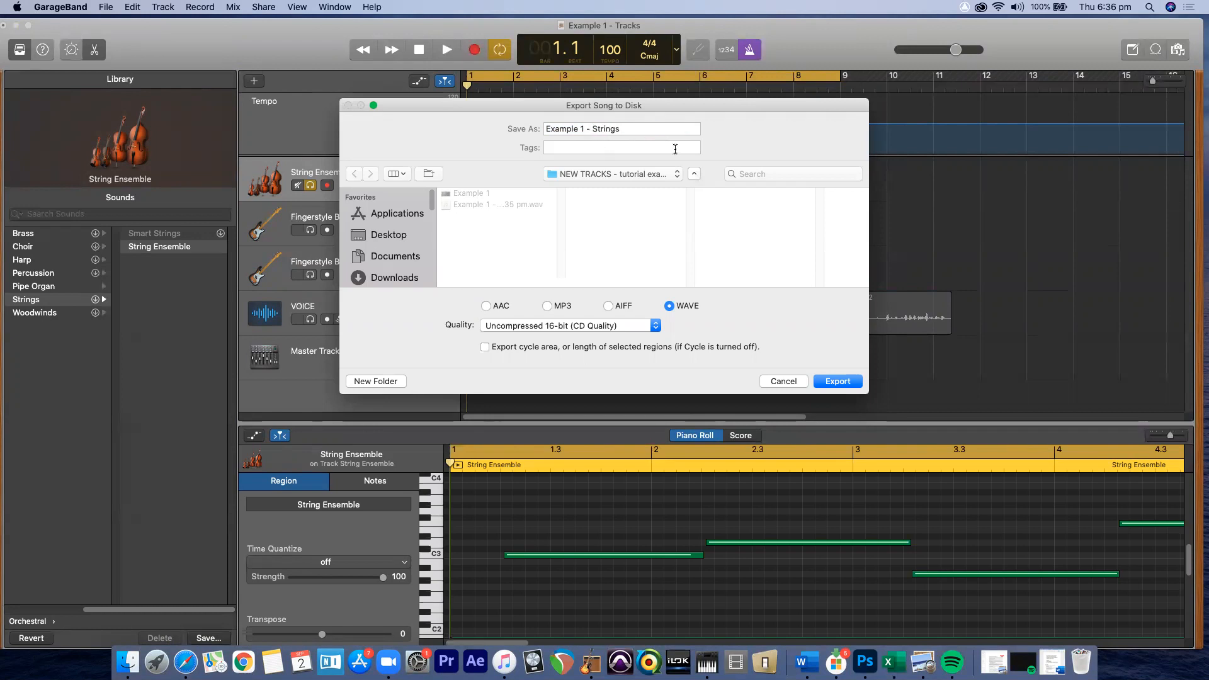
Step: Set the WAVE quality to Uncompressed 24-bit and export the strings file to the NEW TRACKS folder
{"action": "left_click", "coordinate": [652, 327]}
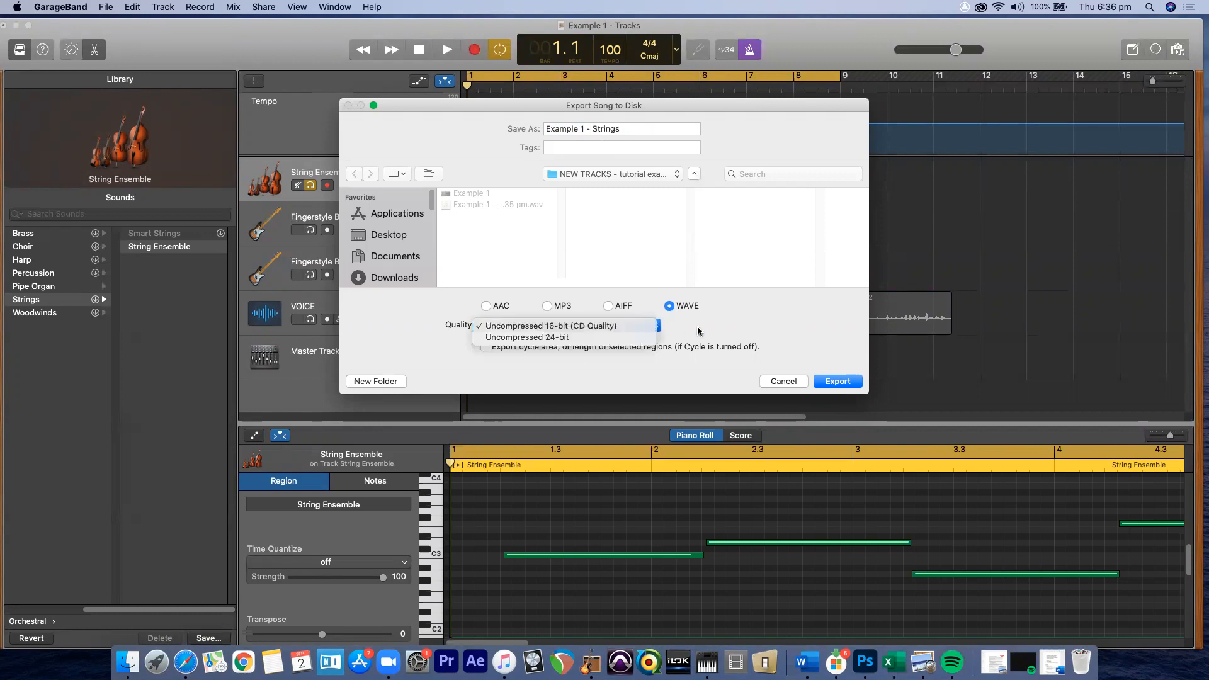
{"action": "left_click", "coordinate": [577, 343]}
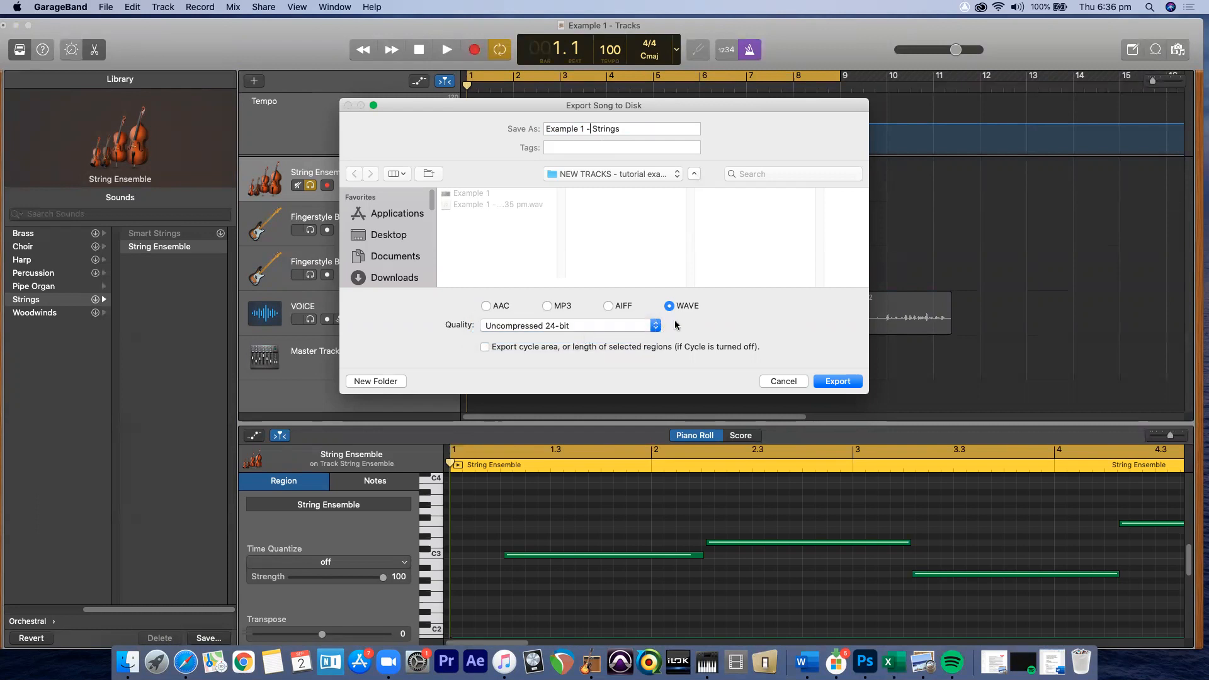
{"action": "left_click", "coordinate": [656, 326]}
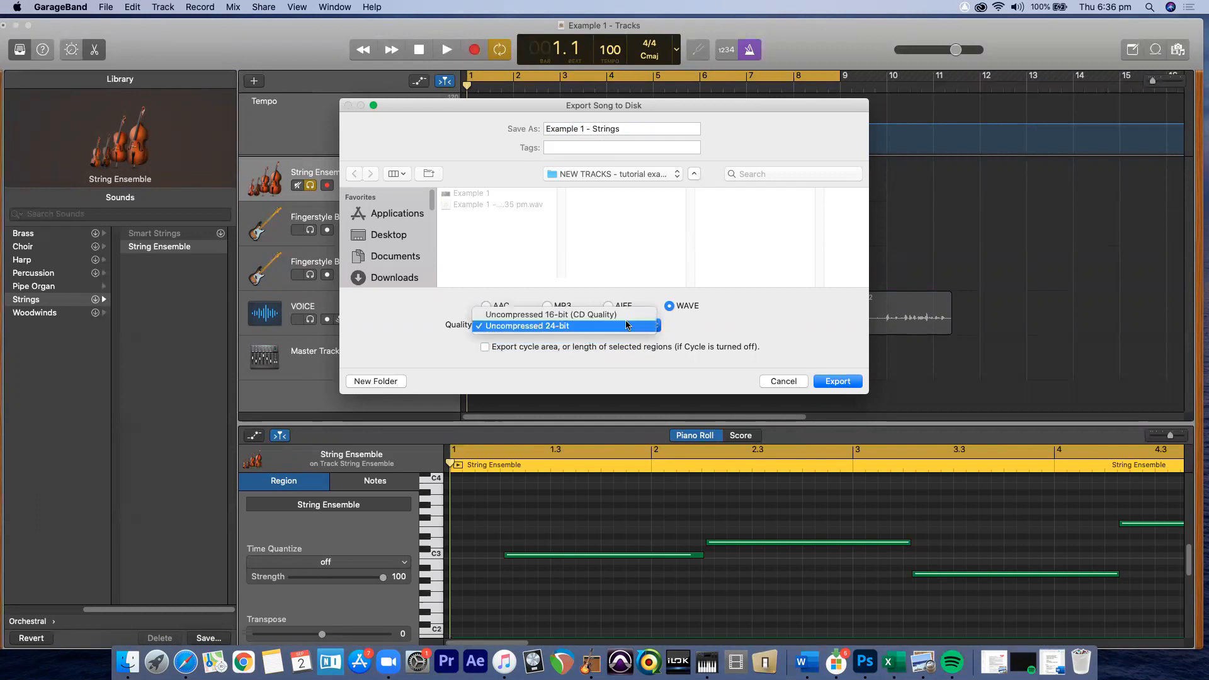
{"action": "left_click", "coordinate": [690, 326]}
{"action": "left_click", "coordinate": [648, 329]}
{"action": "left_click", "coordinate": [648, 329]}
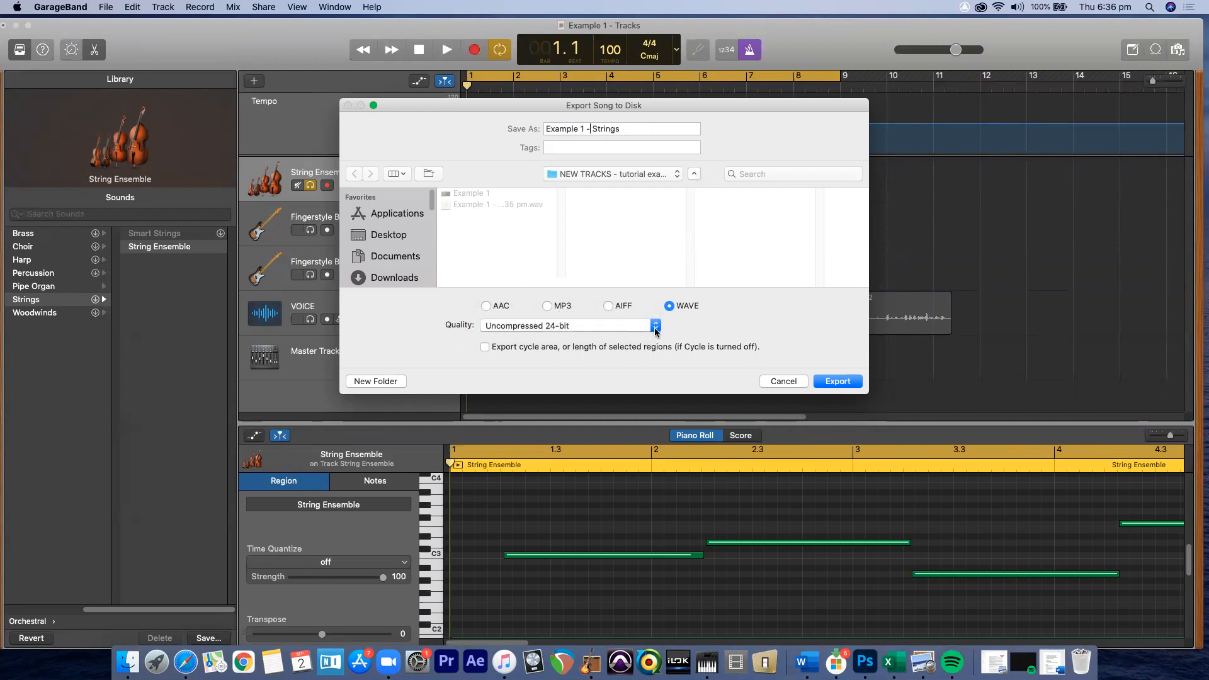
{"action": "left_click", "coordinate": [657, 328]}
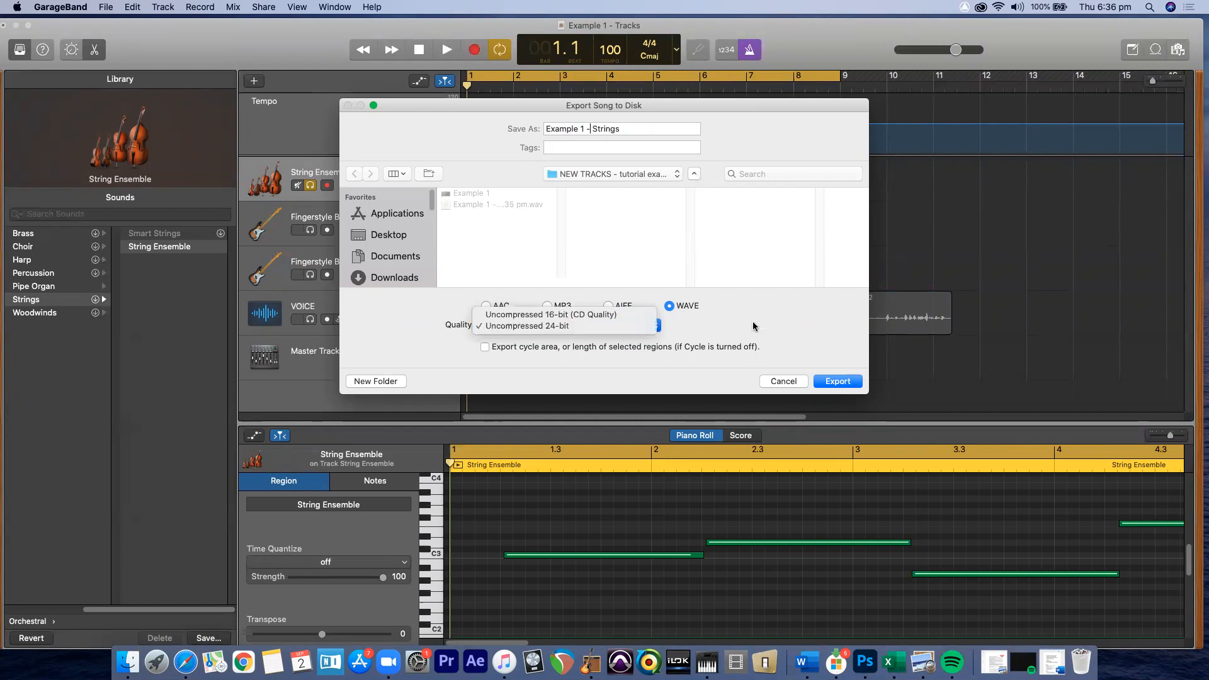
{"action": "left_click", "coordinate": [738, 341]}
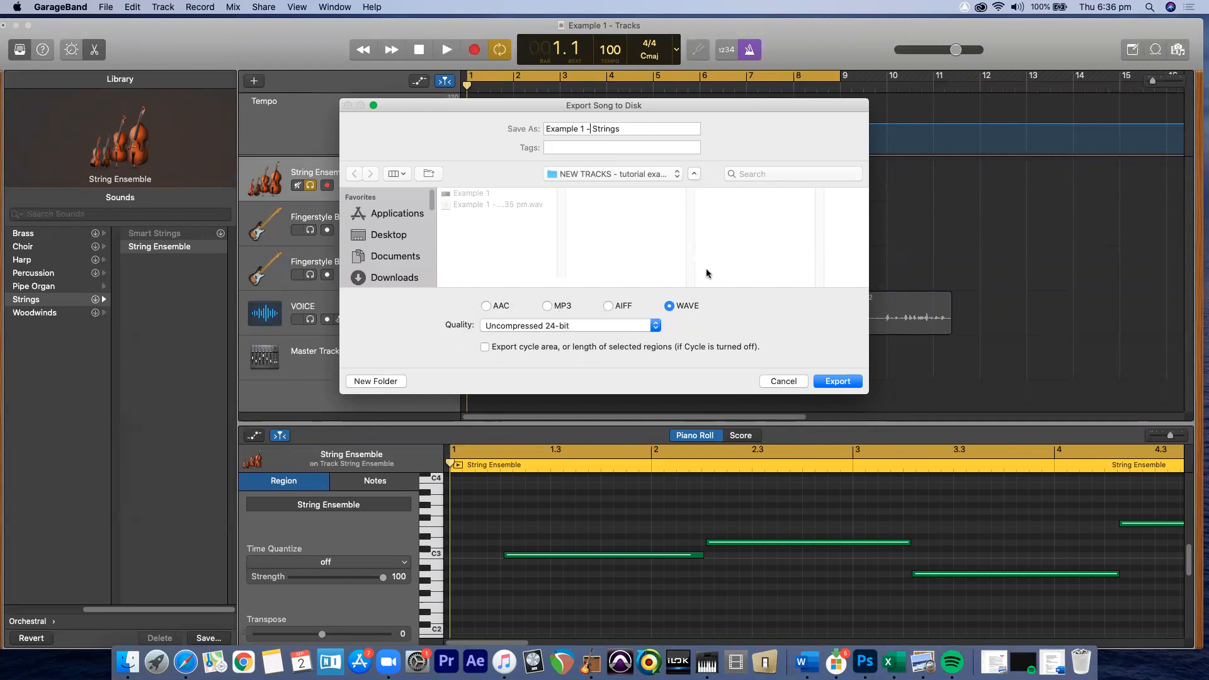
{"action": "left_click", "coordinate": [838, 382]}
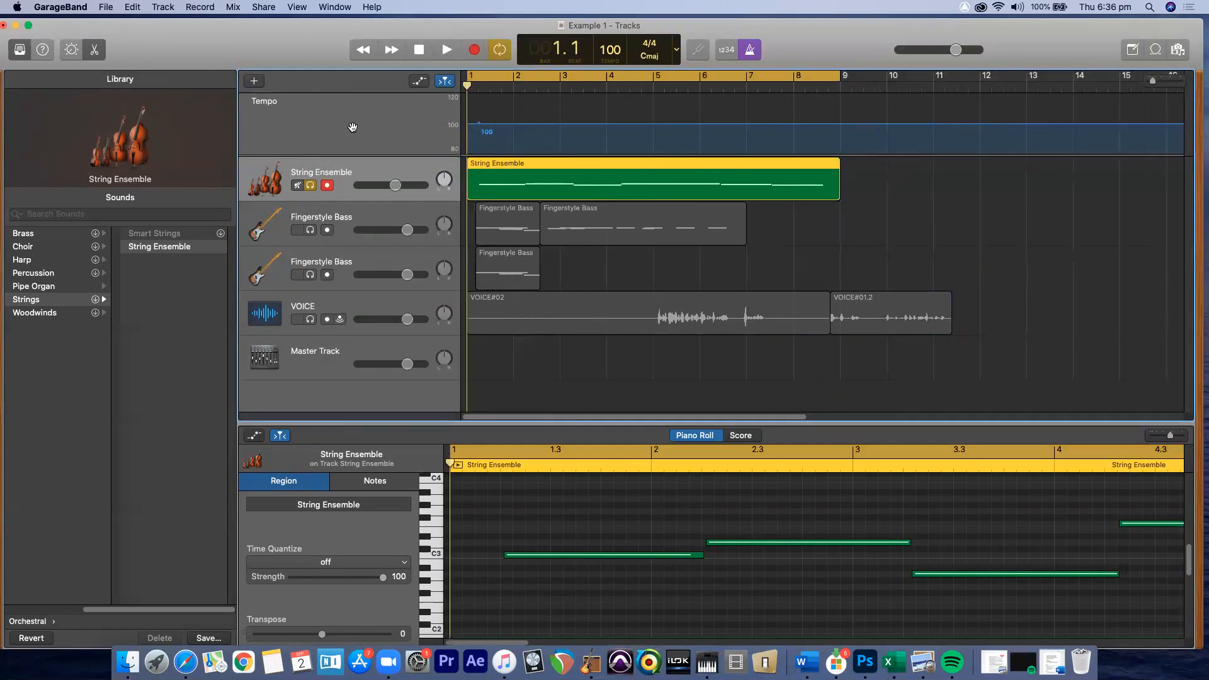
Step: Minimise the project, switch to Finder, check the project and exported WAV files in the NEW TRACKS folder, and close the folder
{"action": "left_click", "coordinate": [17, 25]}
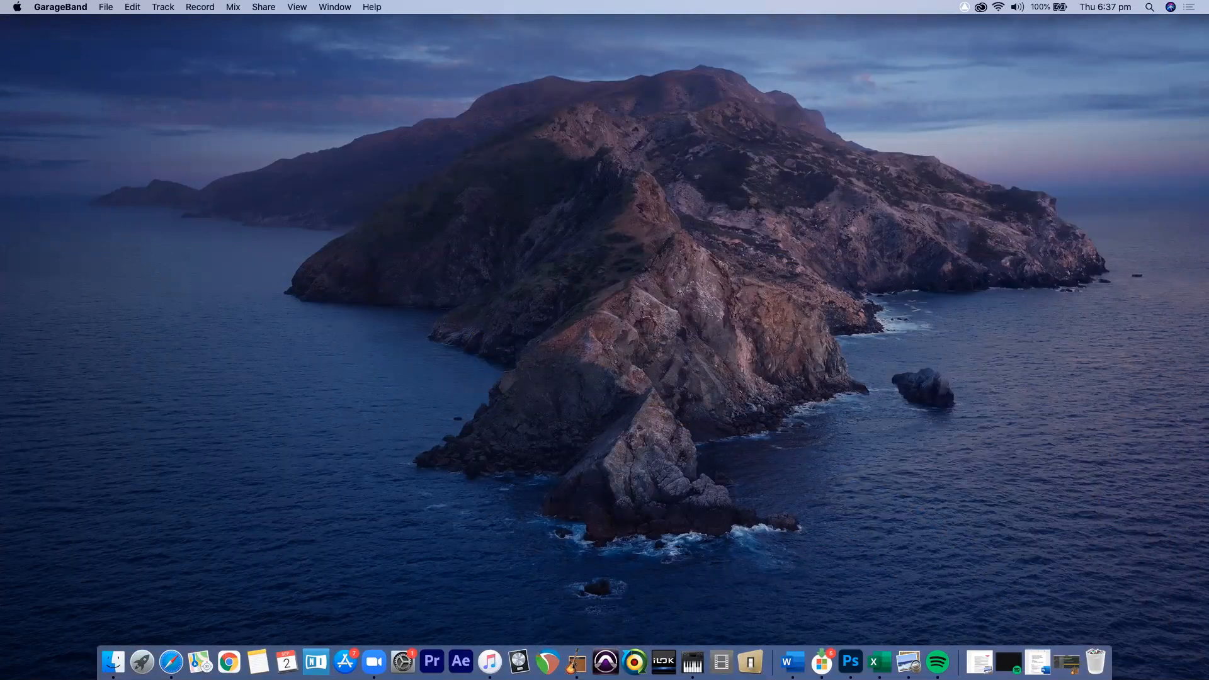
{"action": "double_click", "coordinate": [500, 218]}
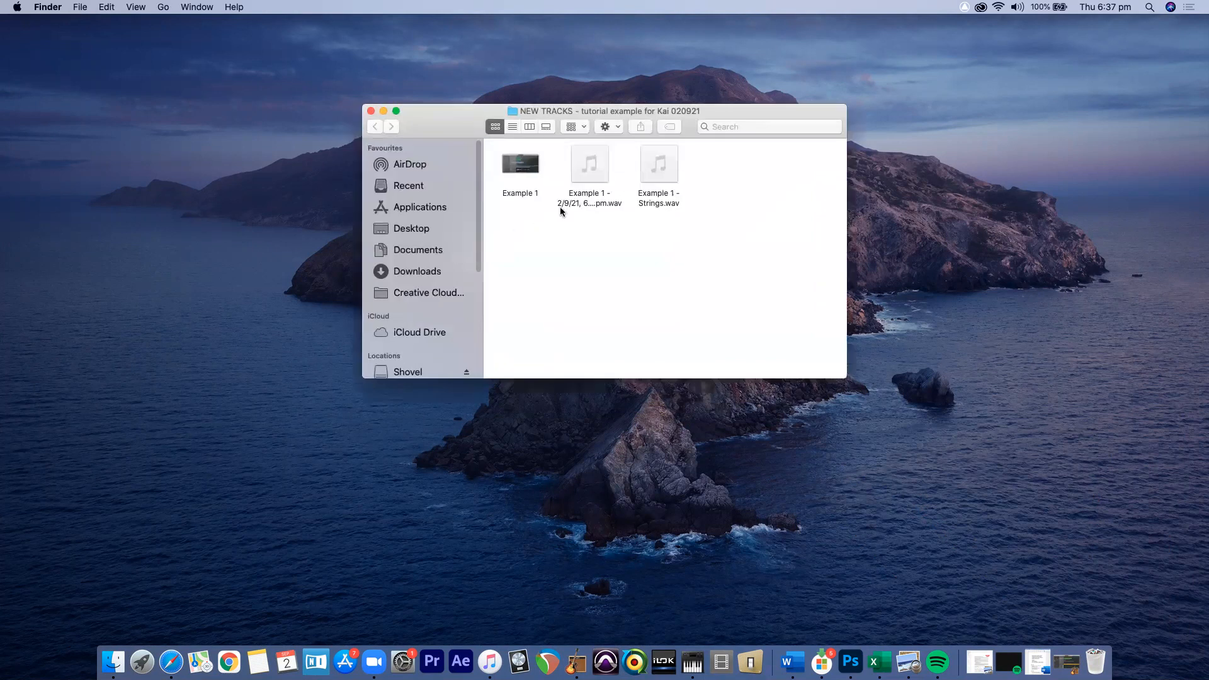
{"action": "left_click", "coordinate": [511, 166]}
{"action": "mouse_move", "coordinate": [604, 171]}
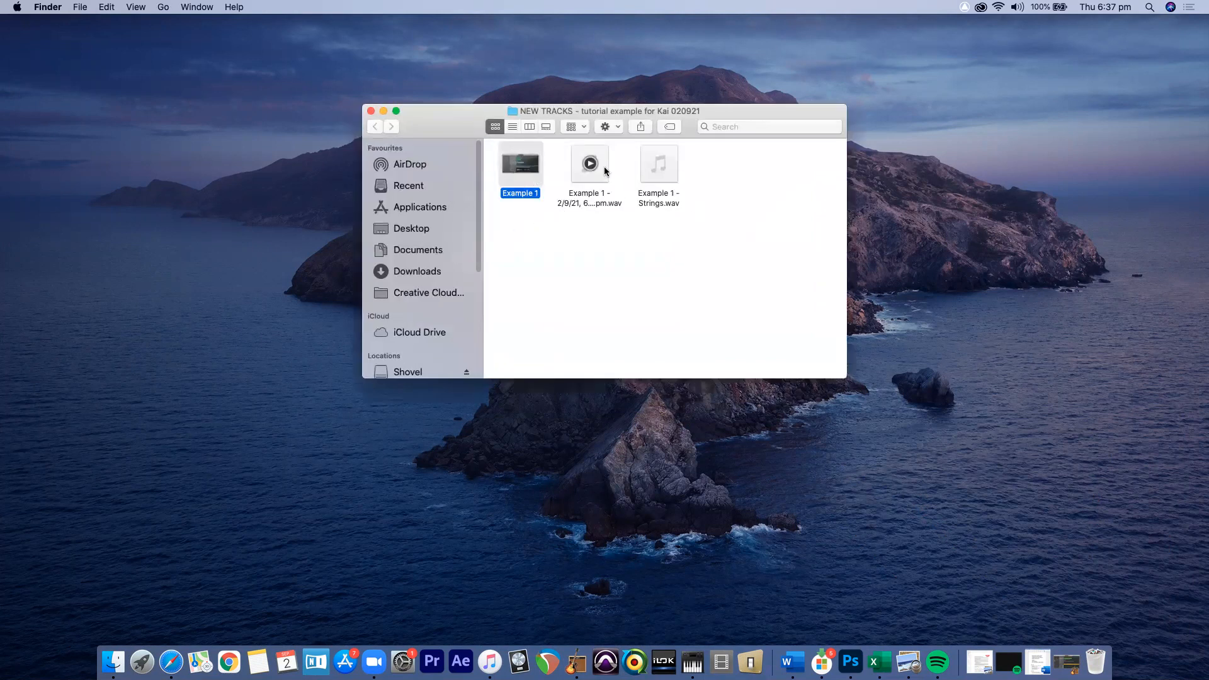
{"action": "mouse_move", "coordinate": [583, 201]}
{"action": "left_mouse_down"}
{"action": "mouse_move", "coordinate": [589, 211]}
{"action": "mouse_move", "coordinate": [591, 195]}
{"action": "left_mouse_up"}
{"action": "left_click", "coordinate": [659, 201]}
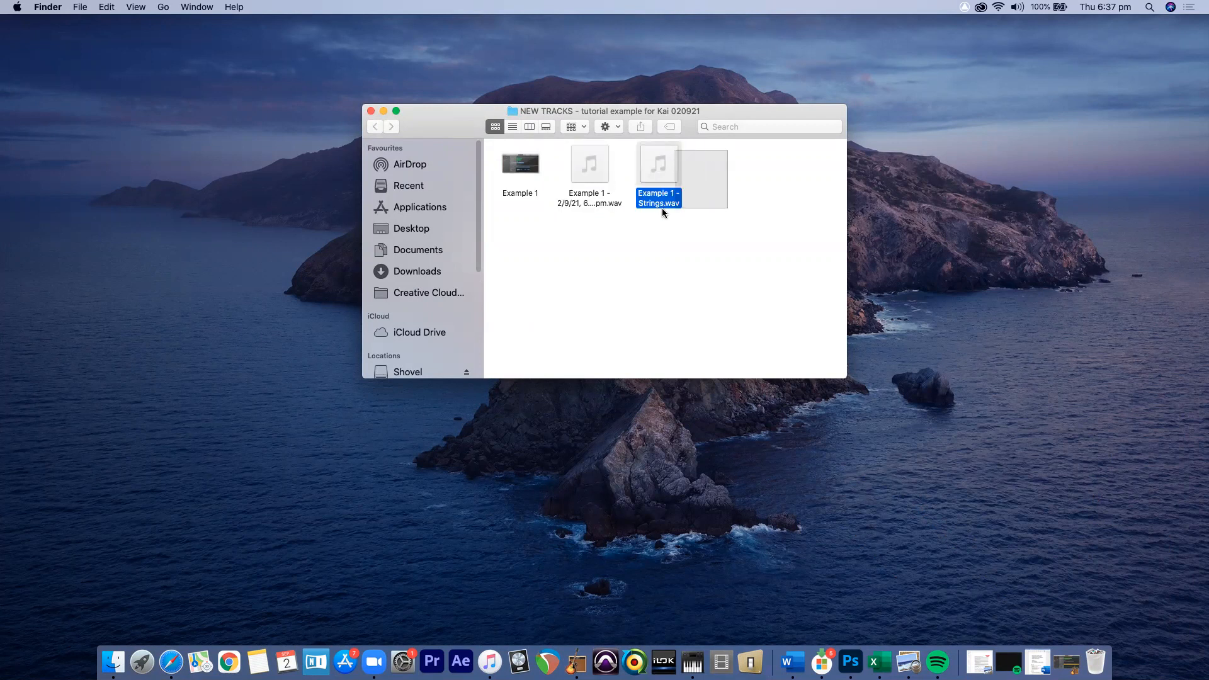
{"action": "mouse_move", "coordinate": [662, 163]}
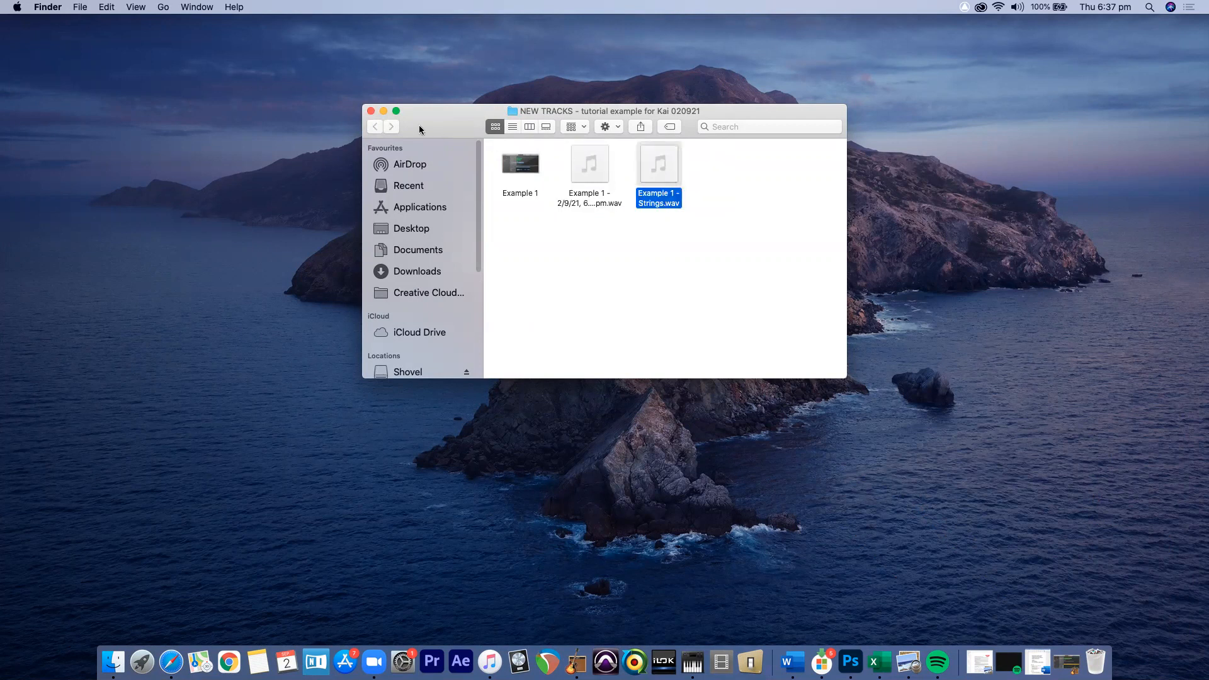
{"action": "left_click", "coordinate": [371, 111]}
Step: Return to GarageBand and review the available output and input devices in its Audio/MIDI preferences
{"action": "left_click", "coordinate": [574, 651]}
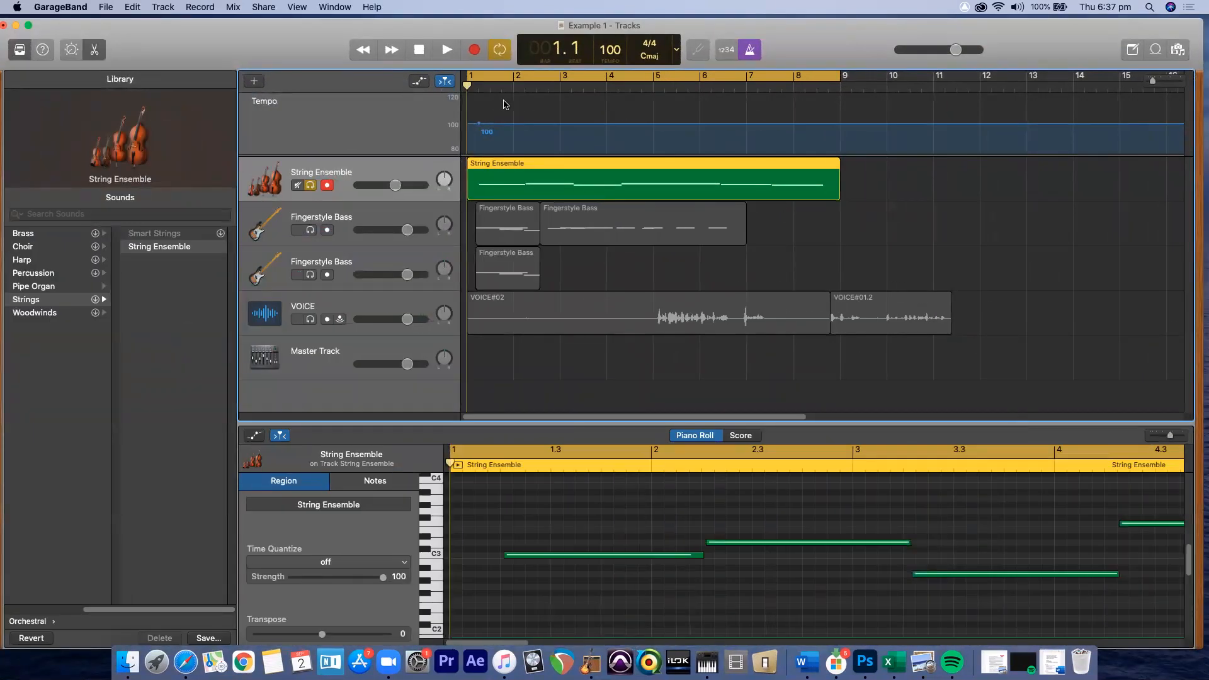
{"action": "left_click", "coordinate": [80, 7]}
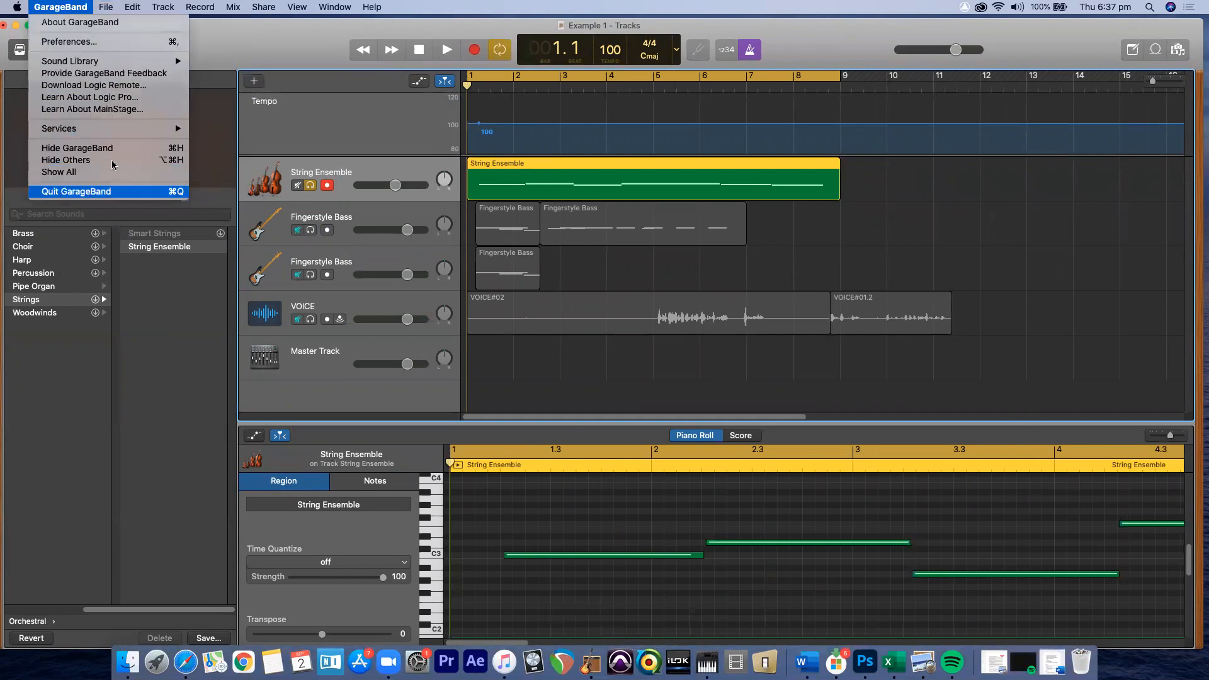
{"action": "left_click", "coordinate": [90, 44]}
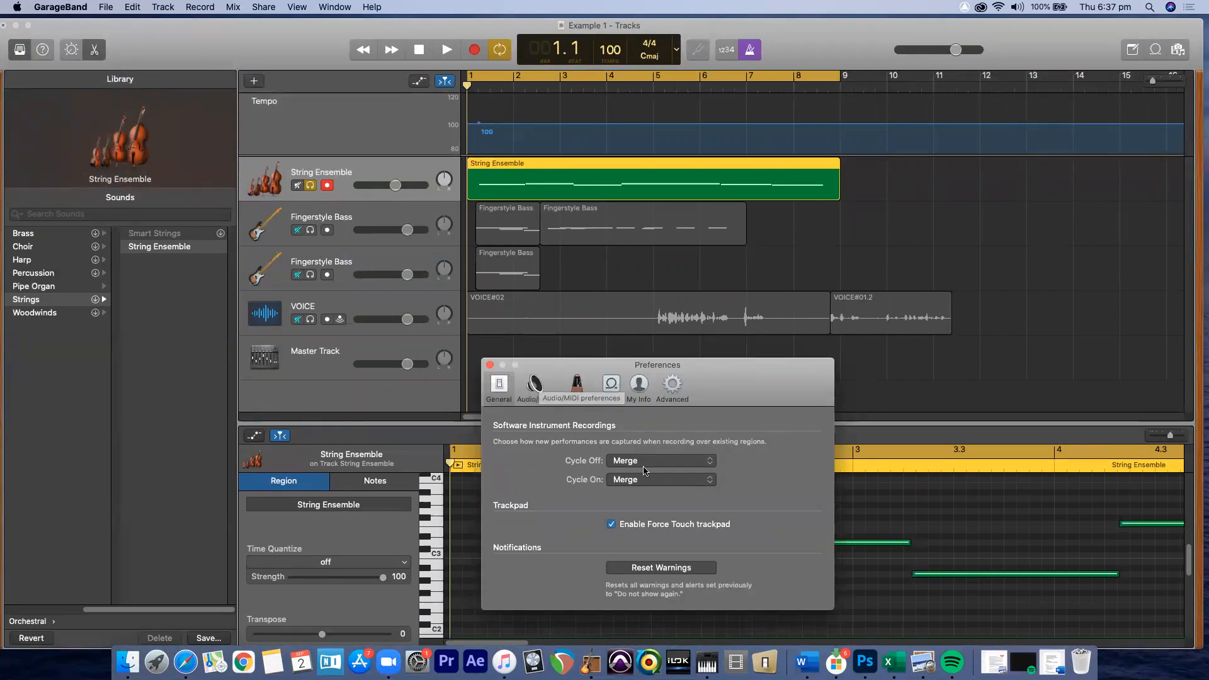
{"action": "left_click", "coordinate": [535, 386]}
{"action": "left_click_drag", "start_coordinate": [728, 391], "coordinate": [724, 286]}
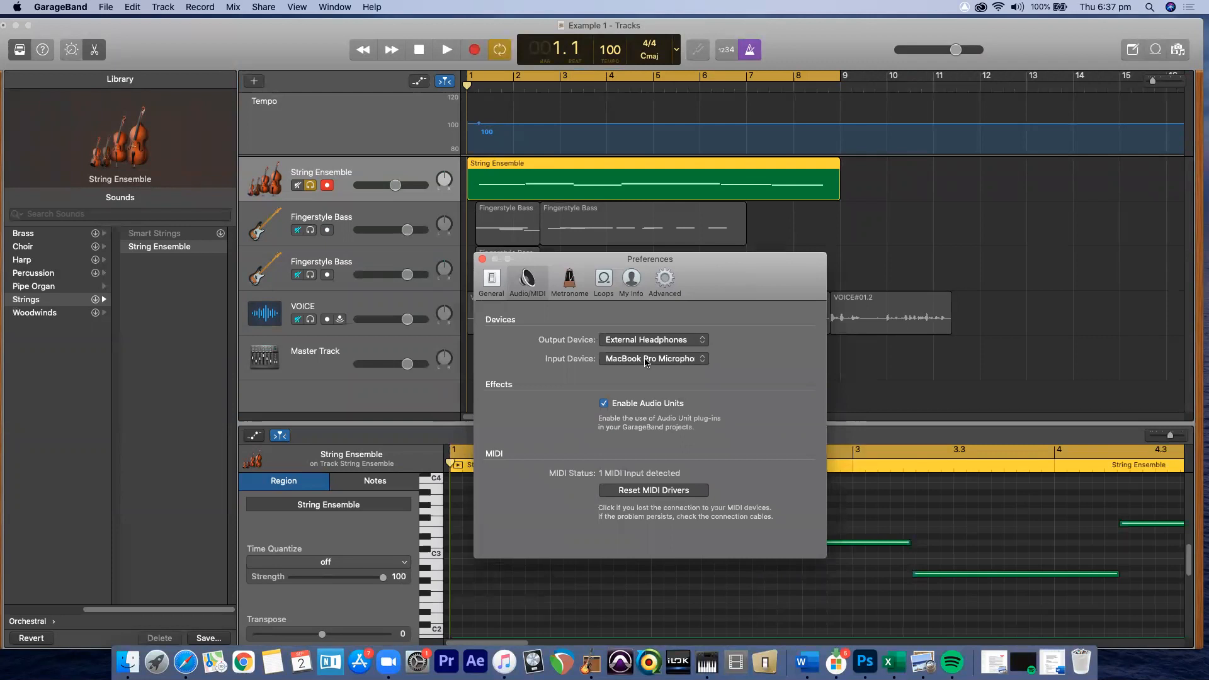
{"action": "left_click", "coordinate": [703, 344]}
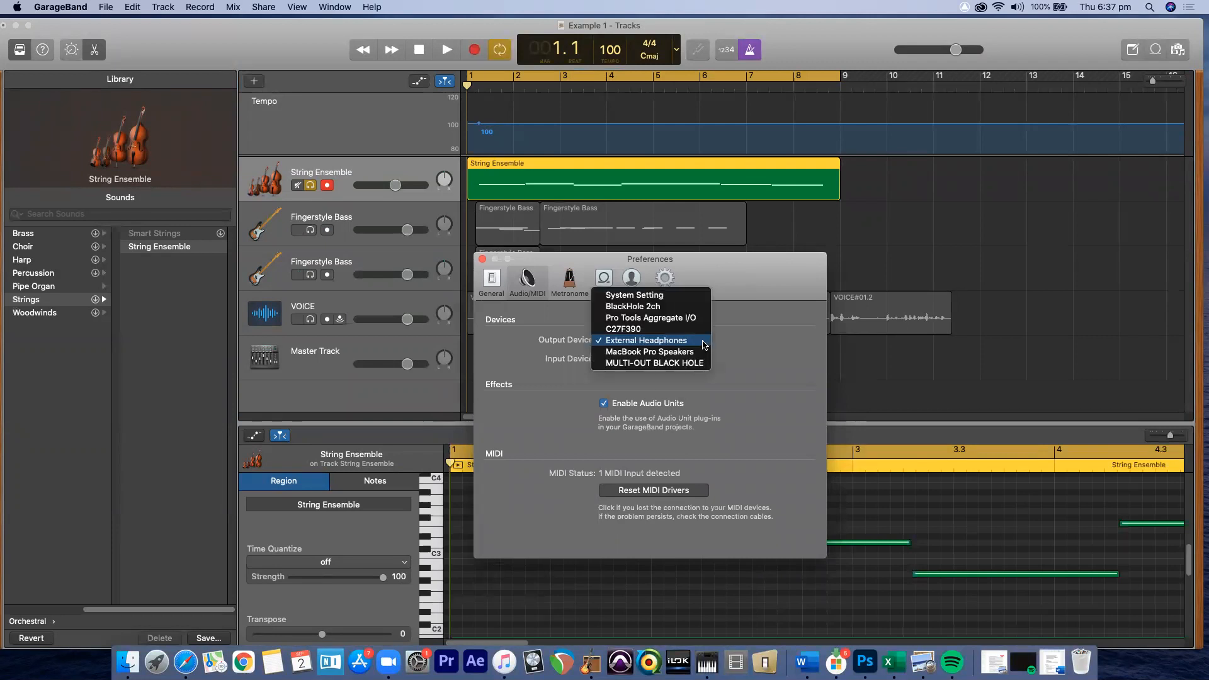
{"action": "left_click", "coordinate": [732, 341]}
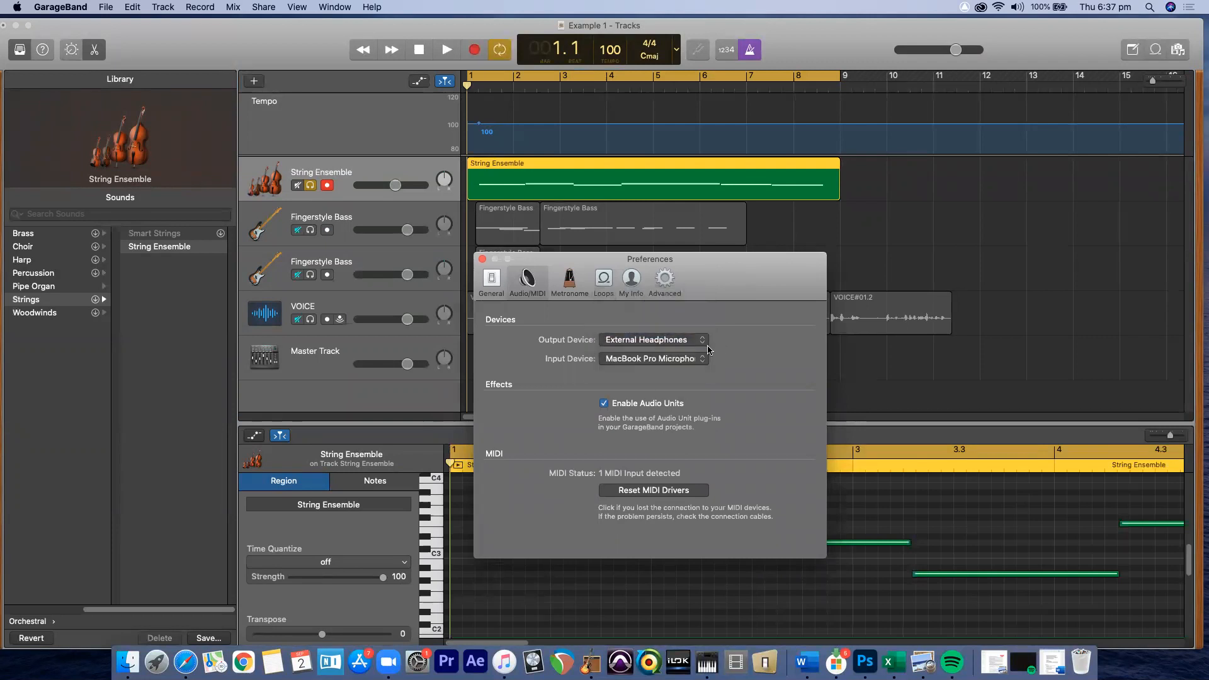
{"action": "left_click", "coordinate": [704, 365]}
{"action": "left_click", "coordinate": [741, 353]}
Step: Open the Sound settings in System Preferences, minimise the project window, and place them beside the GarageBand preferences
{"action": "left_click", "coordinate": [12, 7]}
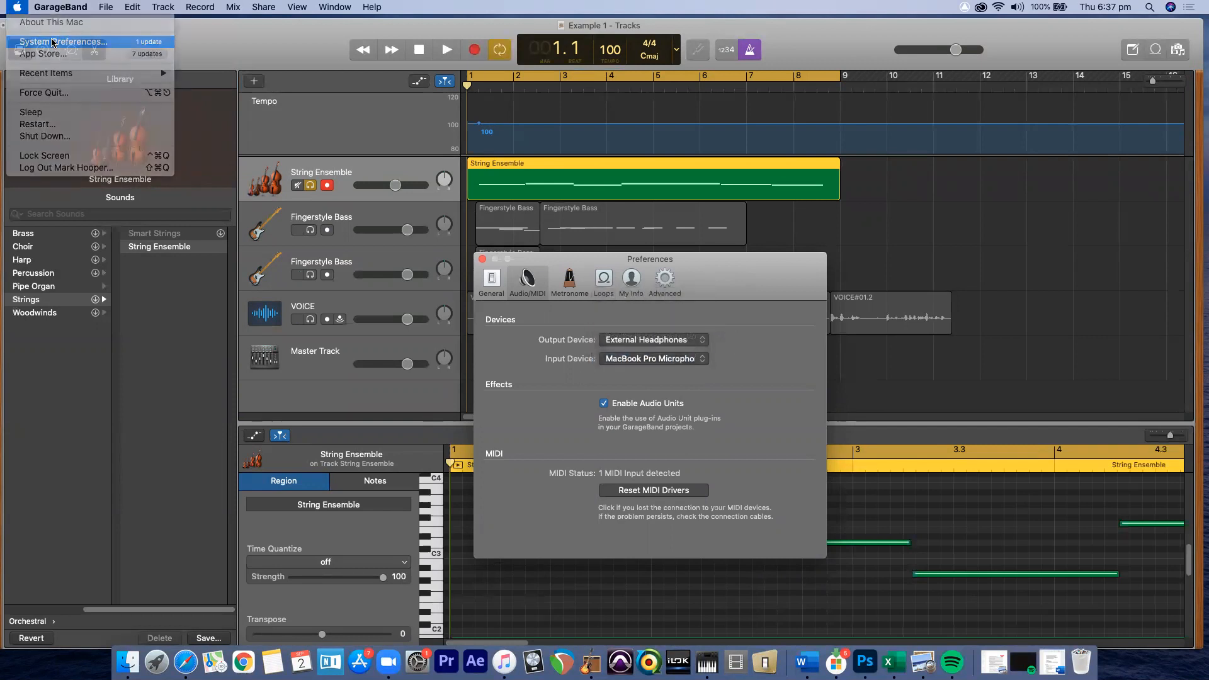
{"action": "left_click", "coordinate": [60, 39]}
{"action": "left_click", "coordinate": [808, 346]}
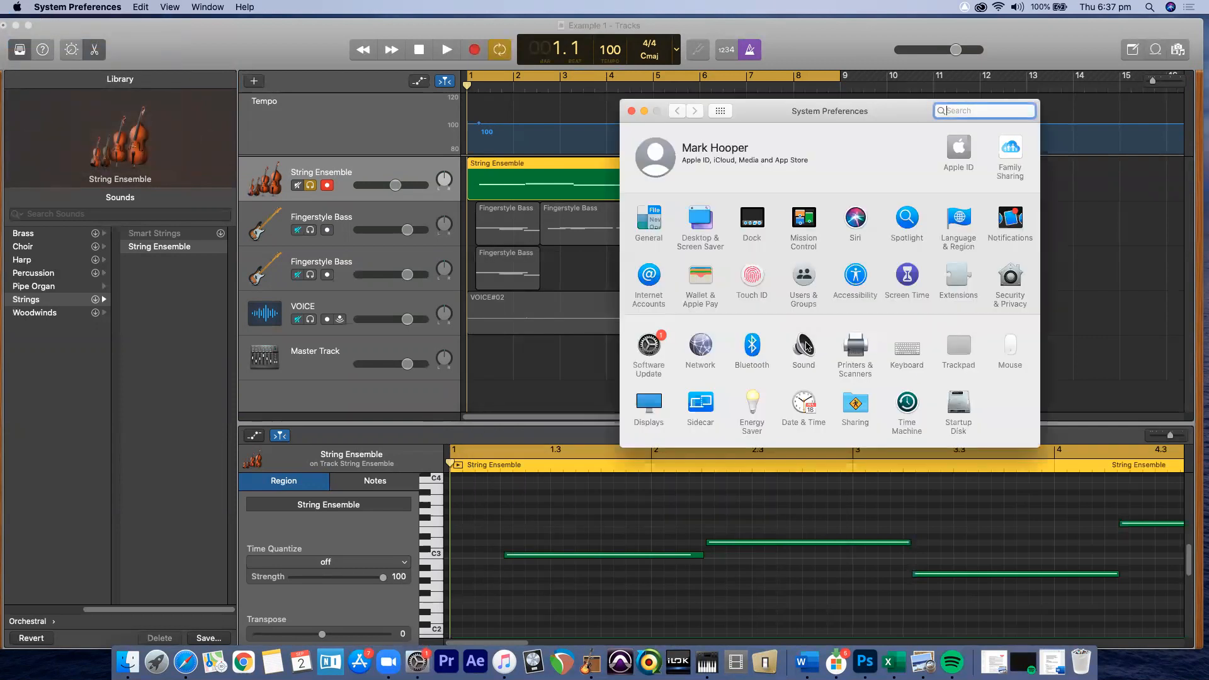
{"action": "left_click_drag", "start_coordinate": [712, 129], "coordinate": [117, 124]}
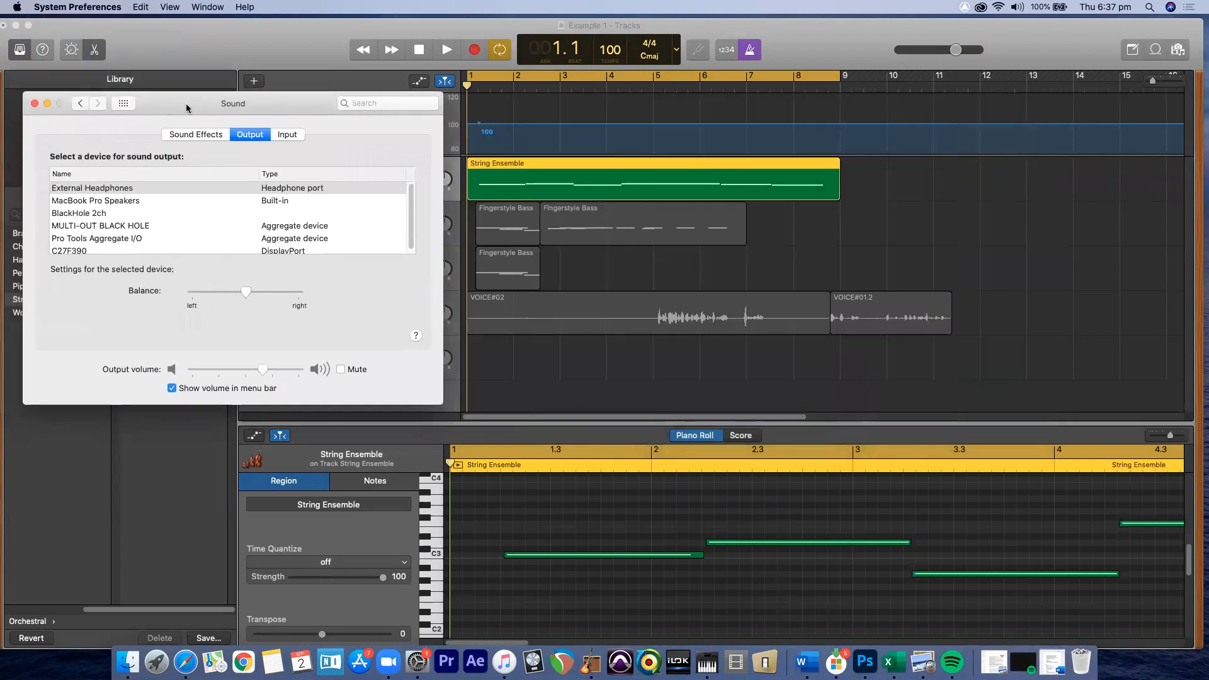
{"action": "left_click", "coordinate": [16, 26]}
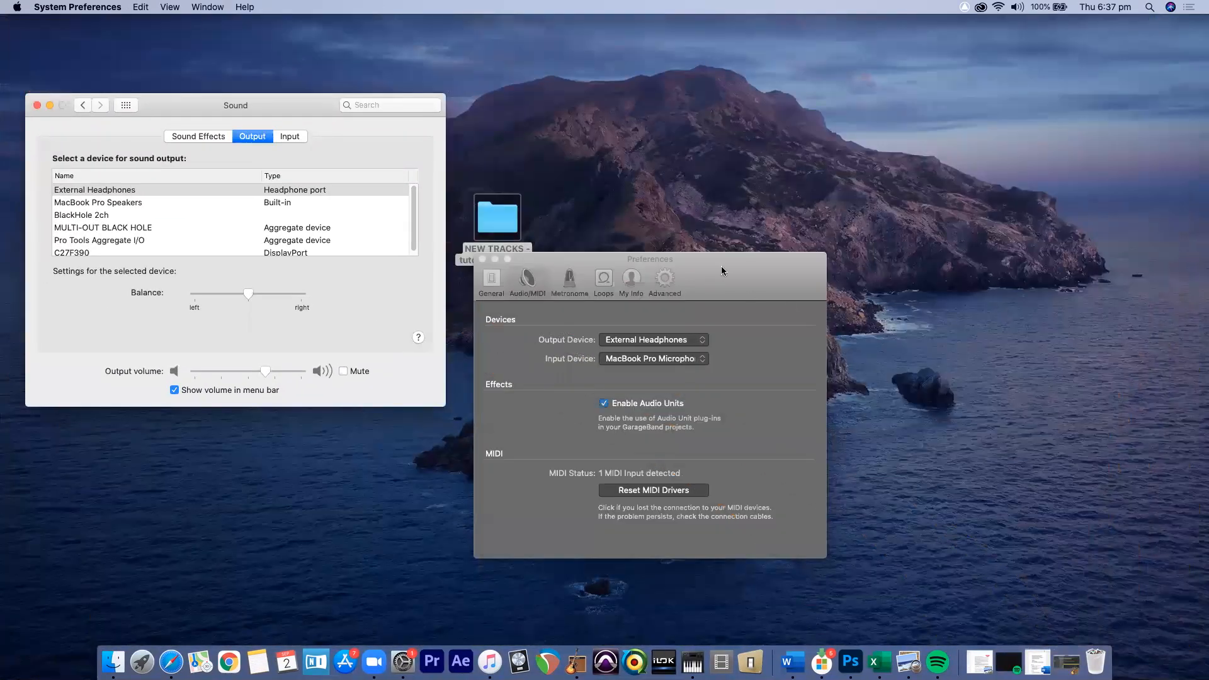
{"action": "left_click_drag", "start_coordinate": [721, 270], "coordinate": [907, 157]}
{"action": "left_click_drag", "start_coordinate": [318, 105], "coordinate": [498, 131]}
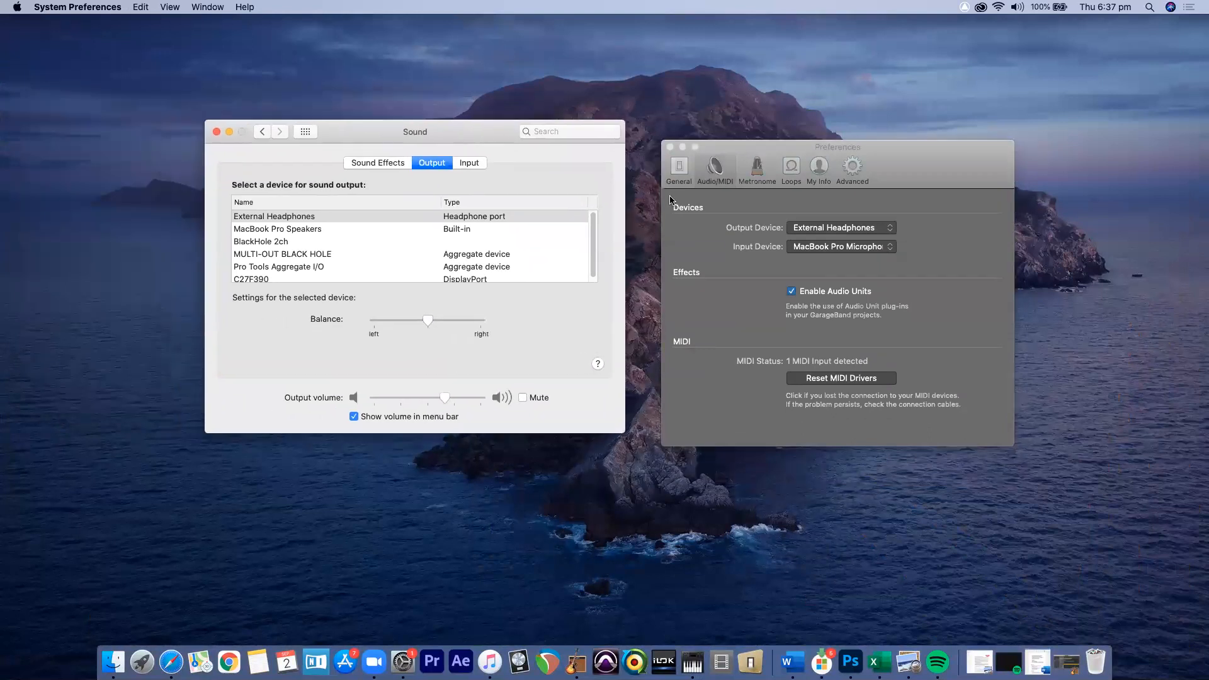
Step: Compare the output and input devices offered in the Audio/MIDI preferences with the system Sound settings, without changing the selection
{"action": "left_click", "coordinate": [671, 236]}
{"action": "left_click", "coordinate": [463, 175]}
{"action": "left_click", "coordinate": [835, 232]}
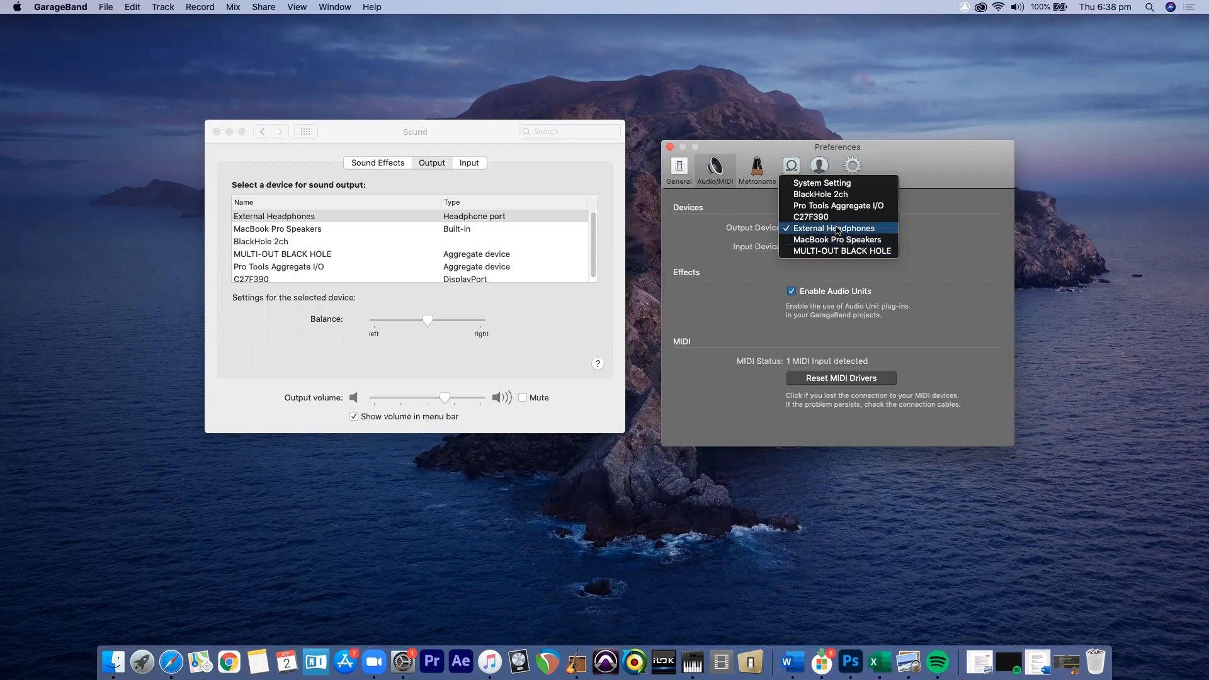
{"action": "left_click", "coordinate": [967, 236]}
{"action": "left_click", "coordinate": [883, 247]}
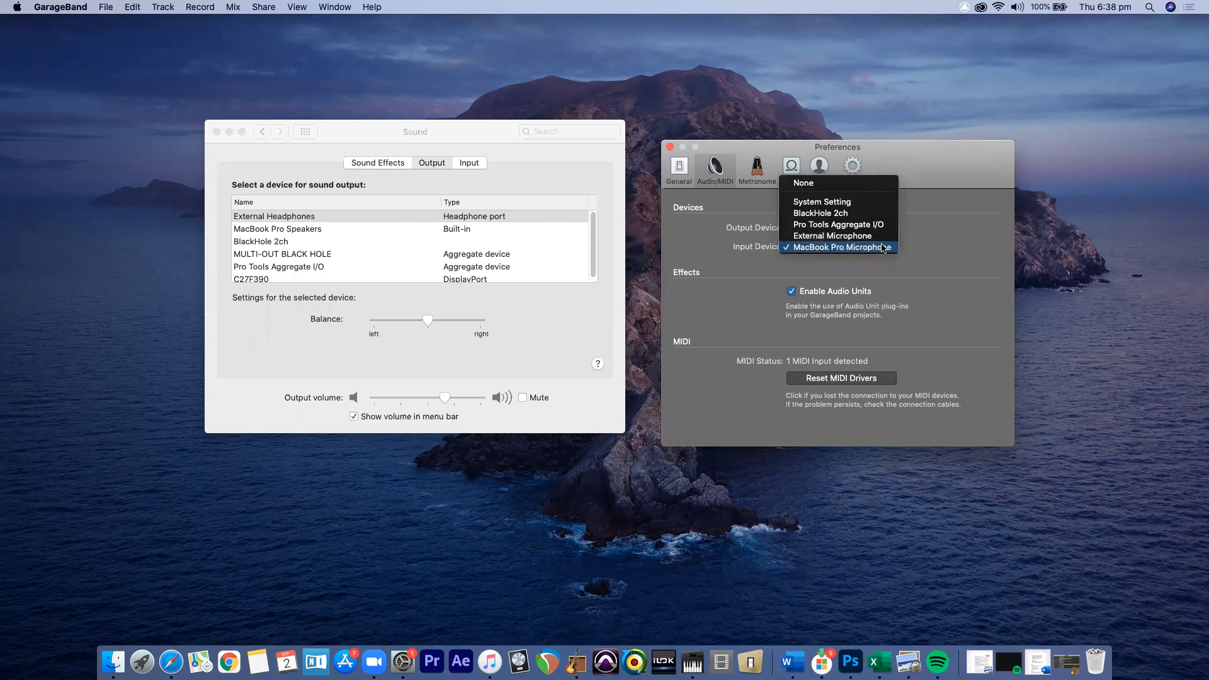
{"action": "left_click", "coordinate": [938, 252]}
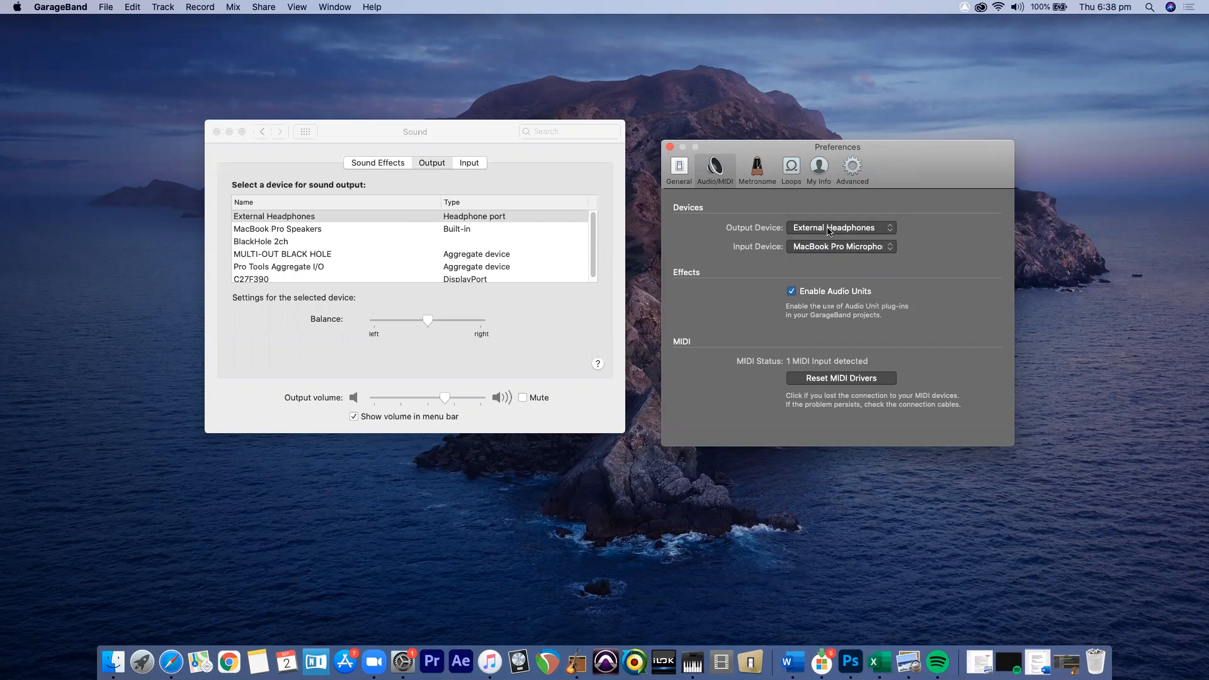
Step: Review the Metronome, Loops, My Info and Advanced preferences in turn
{"action": "left_click", "coordinate": [759, 180]}
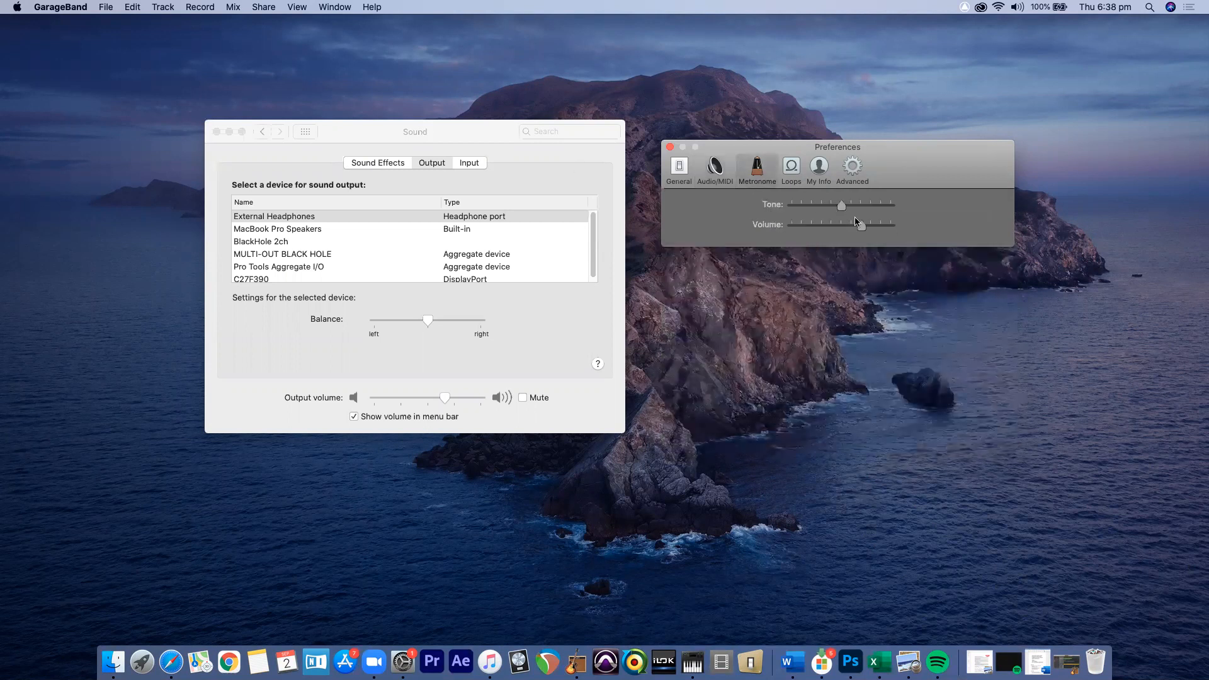
{"action": "left_click", "coordinate": [797, 177]}
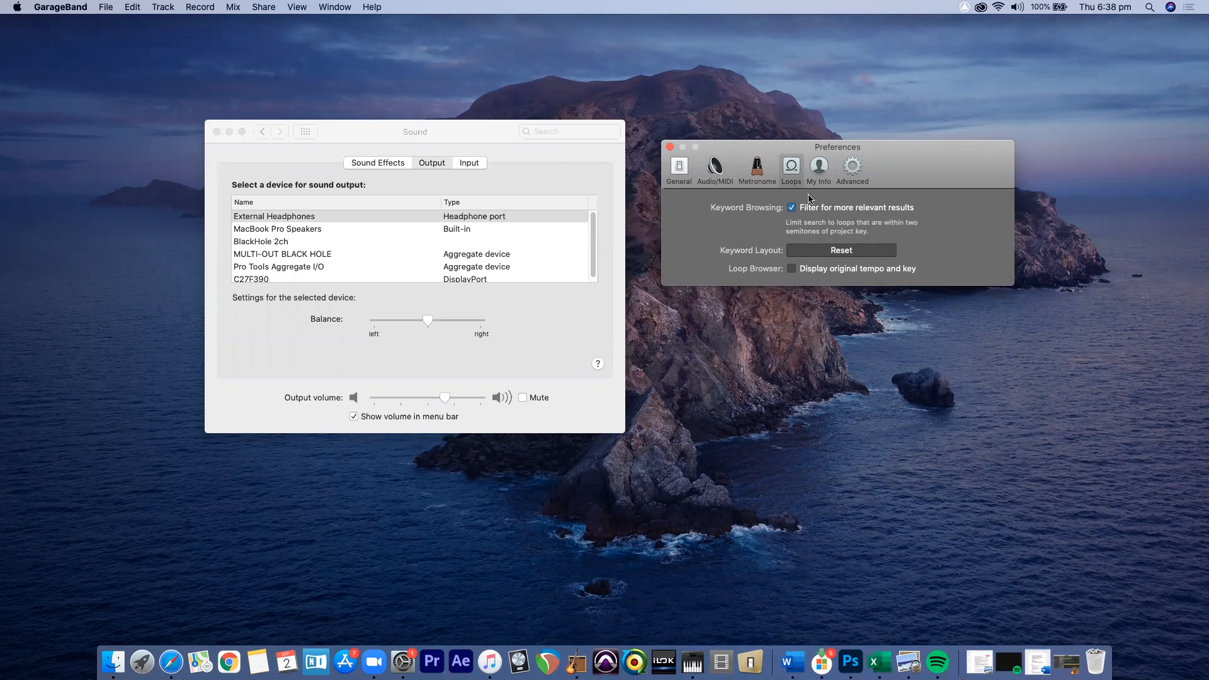
{"action": "left_click", "coordinate": [828, 165]}
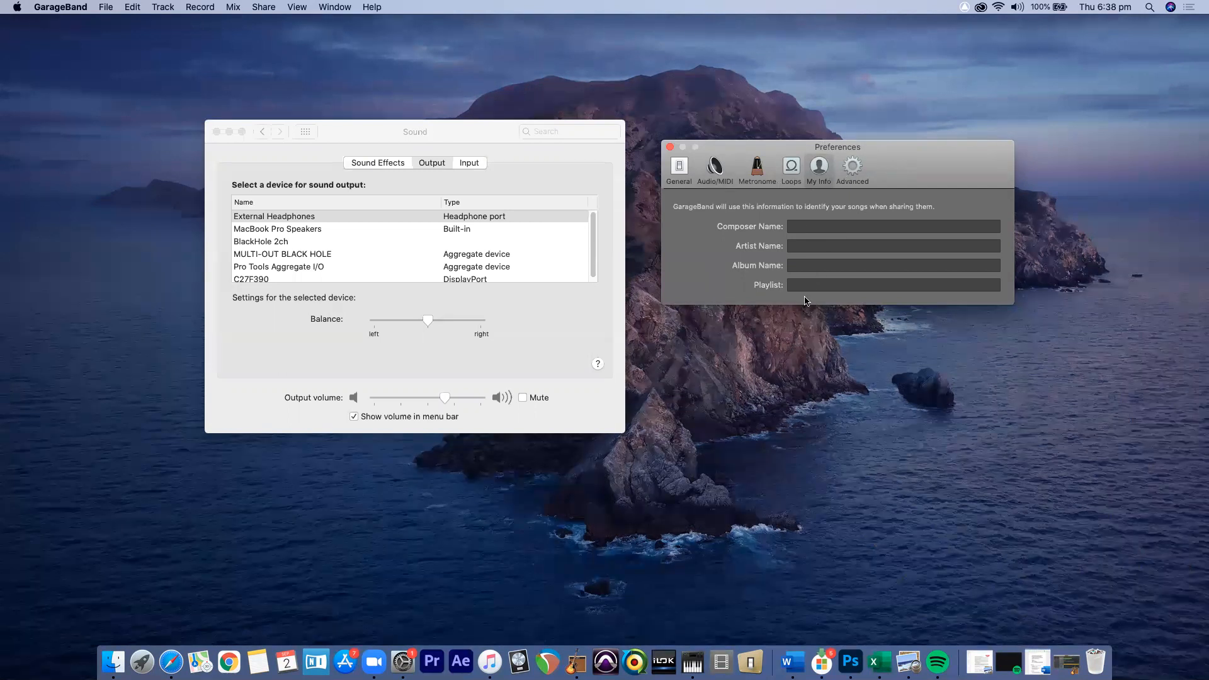
{"action": "left_click", "coordinate": [853, 175]}
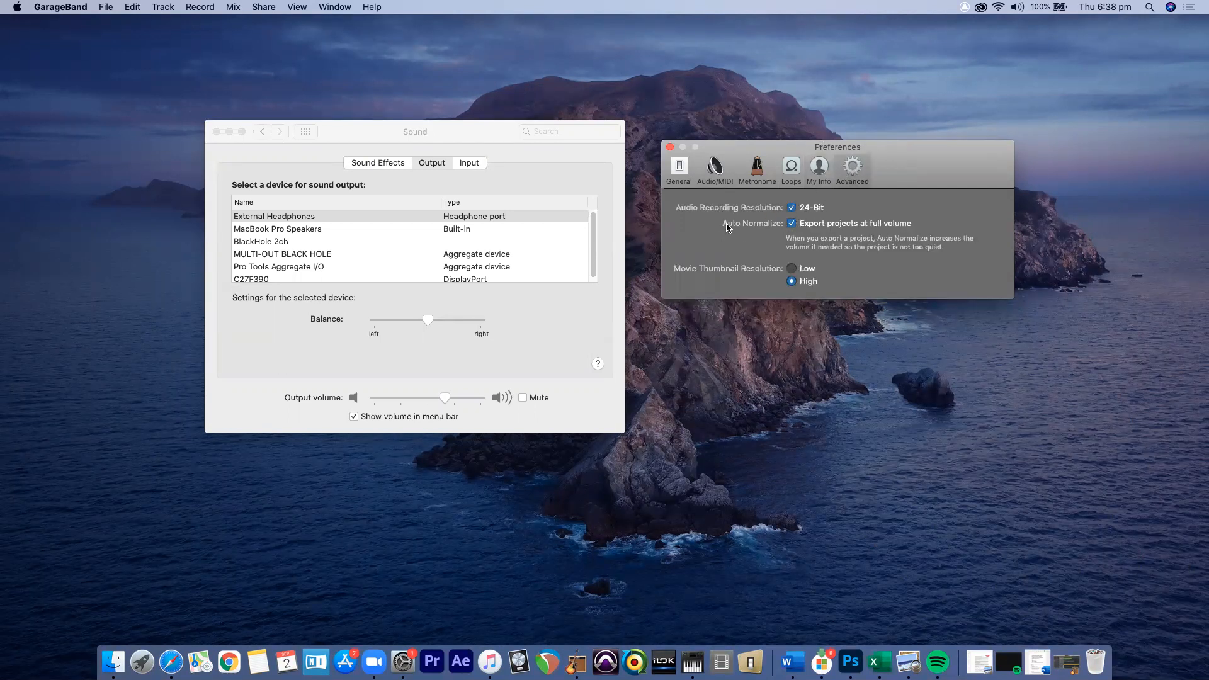
Step: Check the Cycle Off recording options in the General preferences, keep Merge, and close the preferences
{"action": "left_click", "coordinate": [685, 178]}
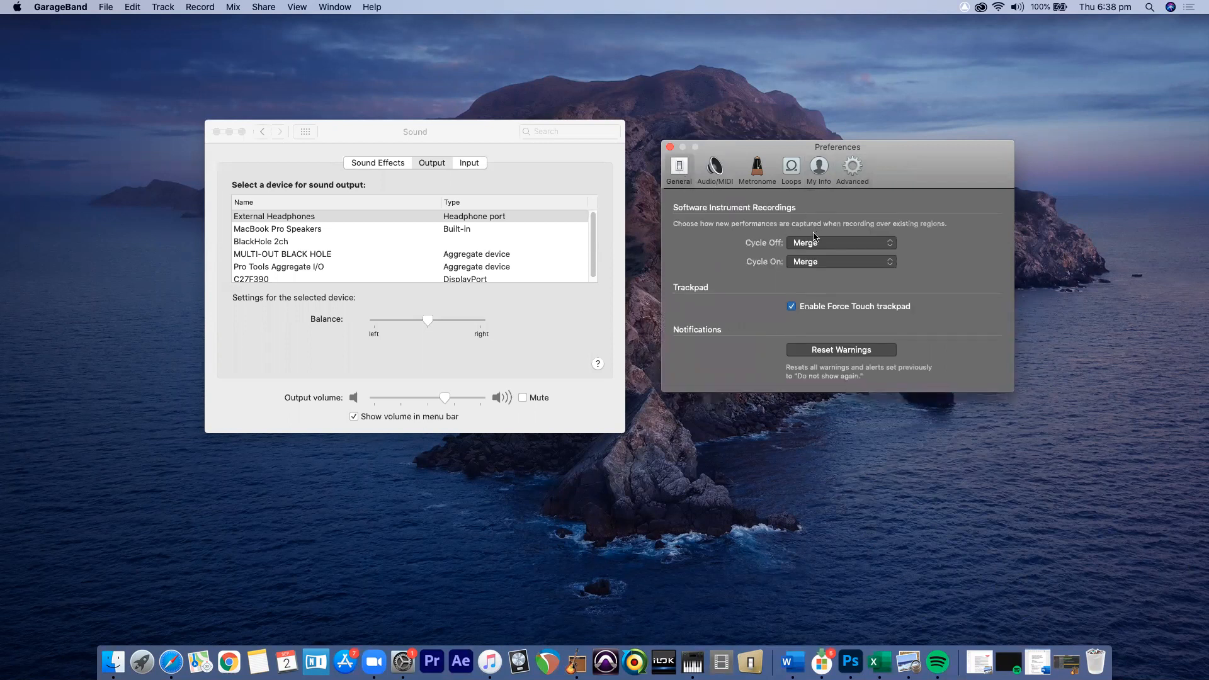
{"action": "left_click", "coordinate": [860, 244]}
{"action": "left_click", "coordinate": [889, 240]}
{"action": "left_click", "coordinate": [842, 245]}
{"action": "left_click", "coordinate": [834, 244]}
{"action": "left_click", "coordinate": [827, 248]}
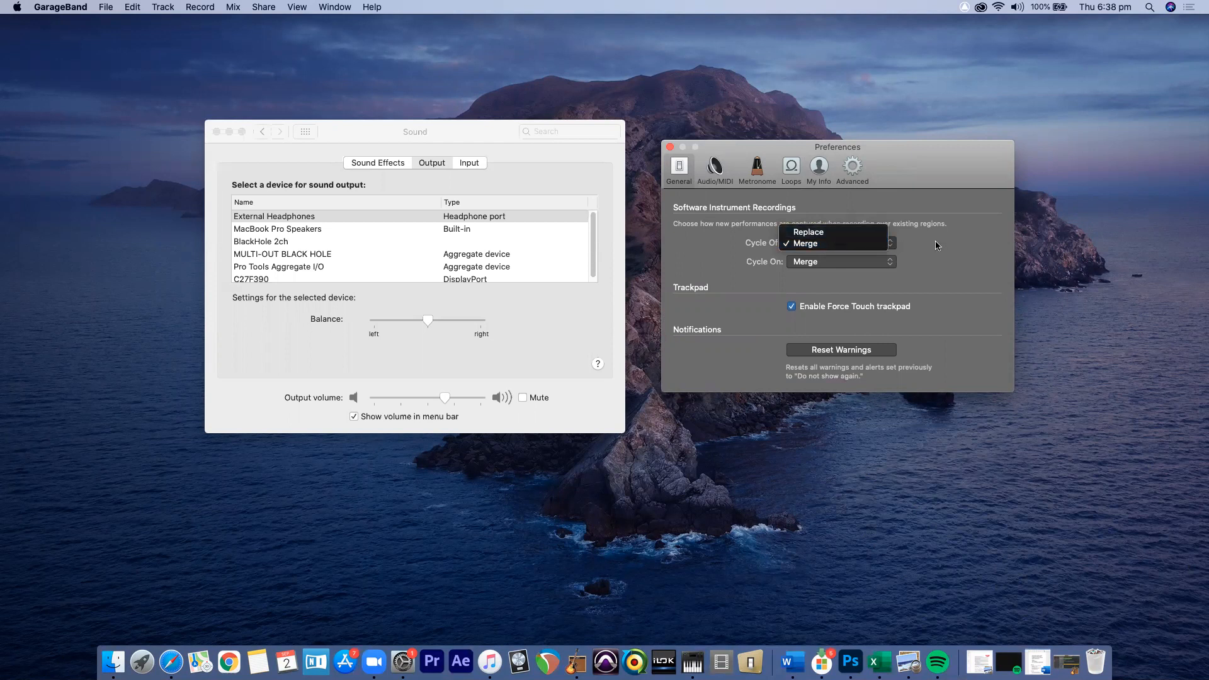
{"action": "left_click", "coordinate": [908, 221]}
{"action": "left_click", "coordinate": [669, 147]}
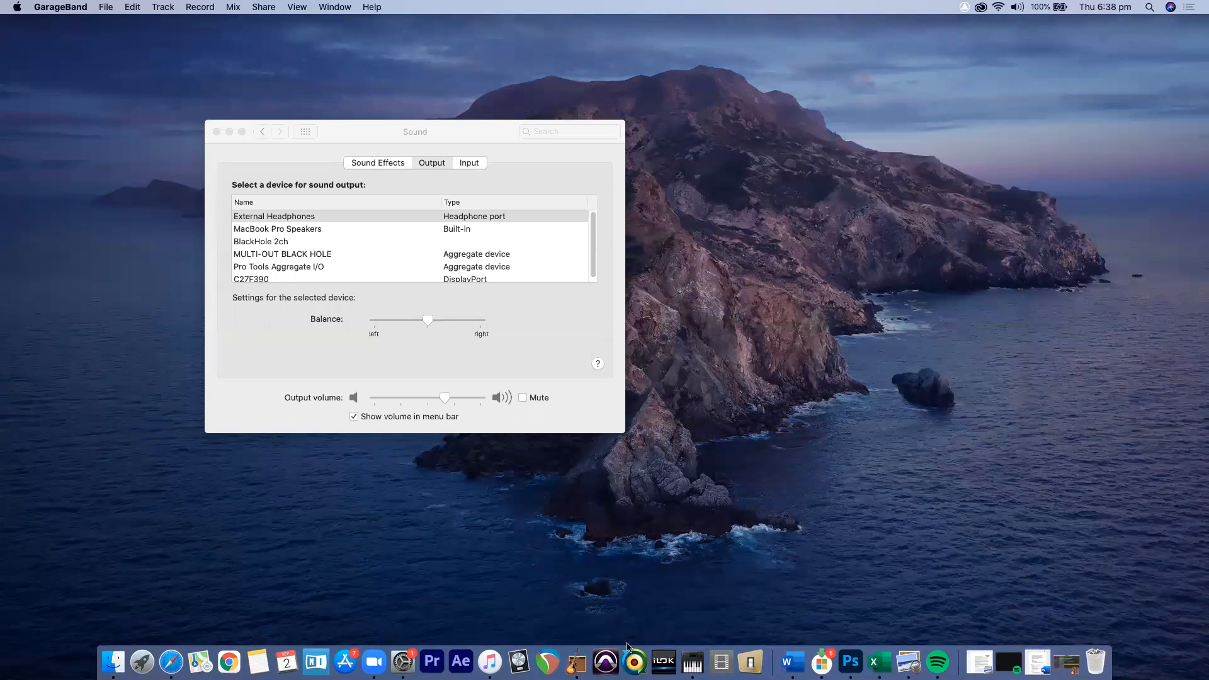
Step: Return to the Example 1 project and open the Carnival of Souls full movie MP4 from the Desktop's Media > Movies folder
{"action": "left_click", "coordinate": [575, 661]}
{"action": "left_click", "coordinate": [59, 7]}
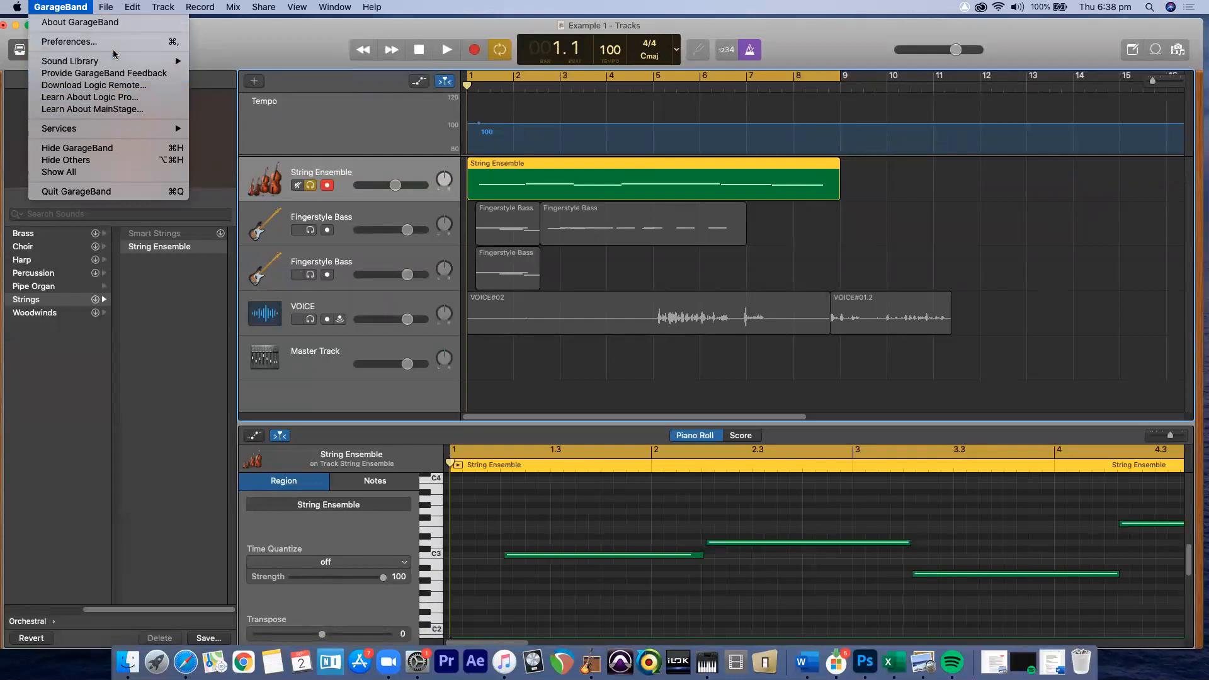
{"action": "mouse_move", "coordinate": [112, 6]}
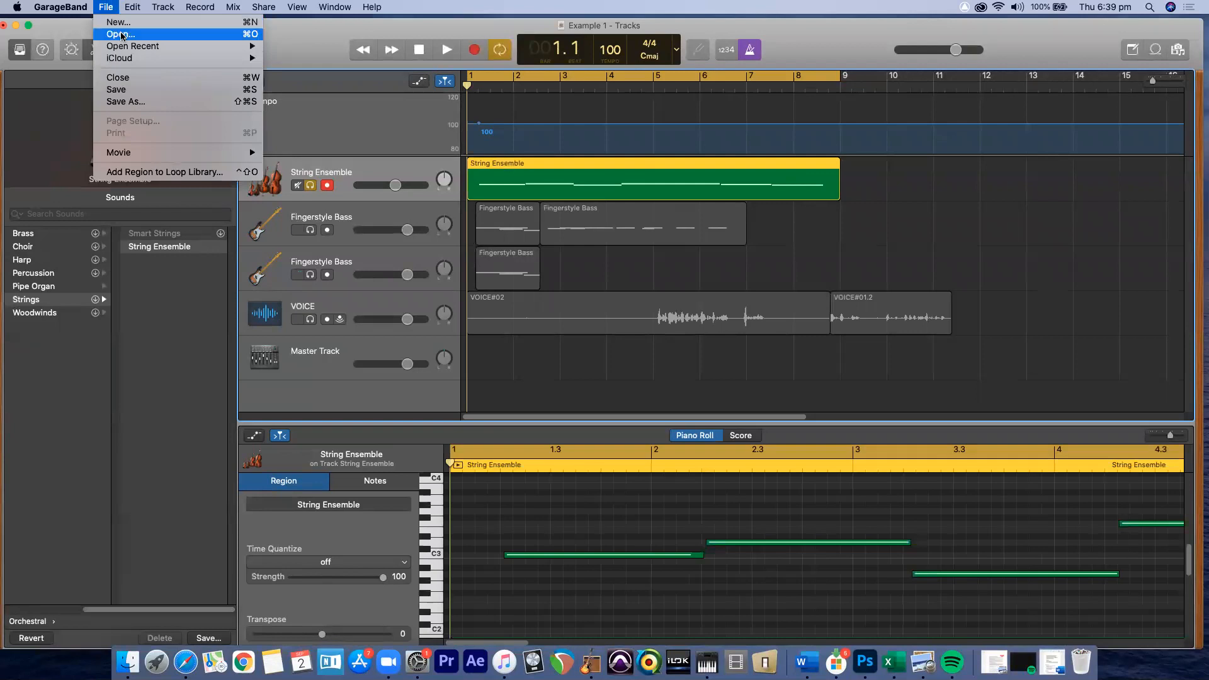
{"action": "mouse_move", "coordinate": [157, 153]}
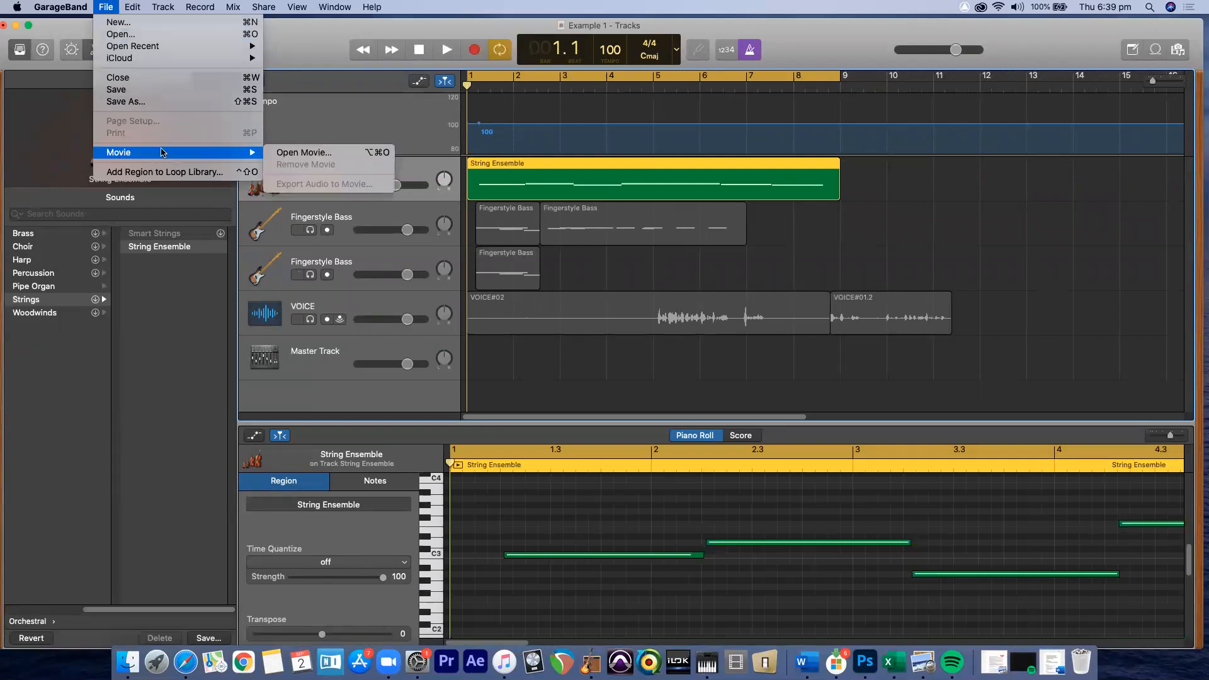
{"action": "left_click", "coordinate": [318, 153]}
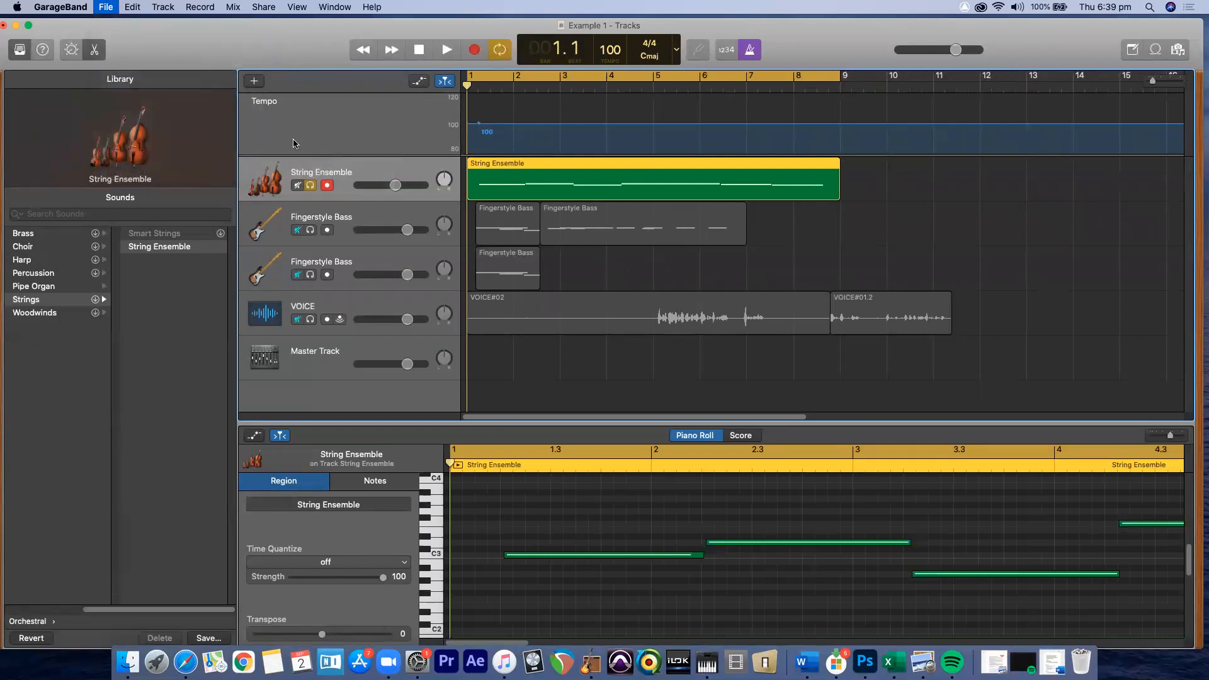
{"action": "left_click", "coordinate": [397, 201]}
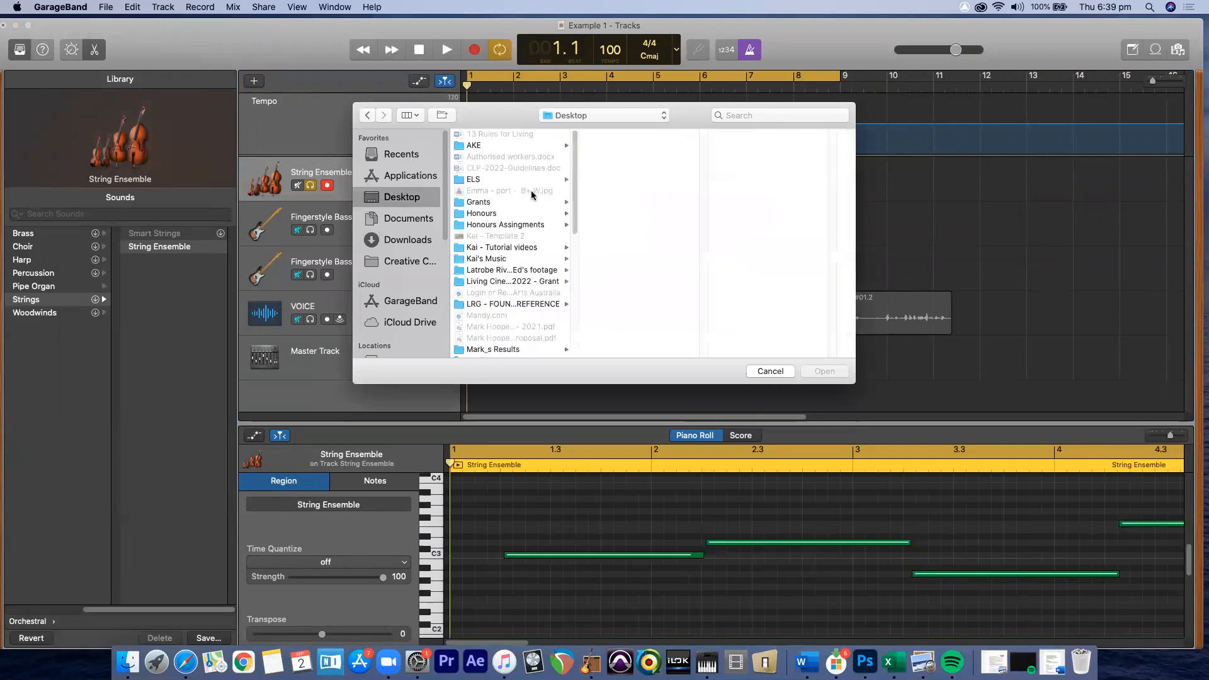
{"action": "left_click_drag", "start_coordinate": [575, 216], "coordinate": [495, 203]}
{"action": "scroll", "coordinate": [474, 301], "scroll_direction": "down", "scroll_amount": 10}
{"action": "scroll", "coordinate": [479, 252], "scroll_direction": "up", "scroll_amount": 6}
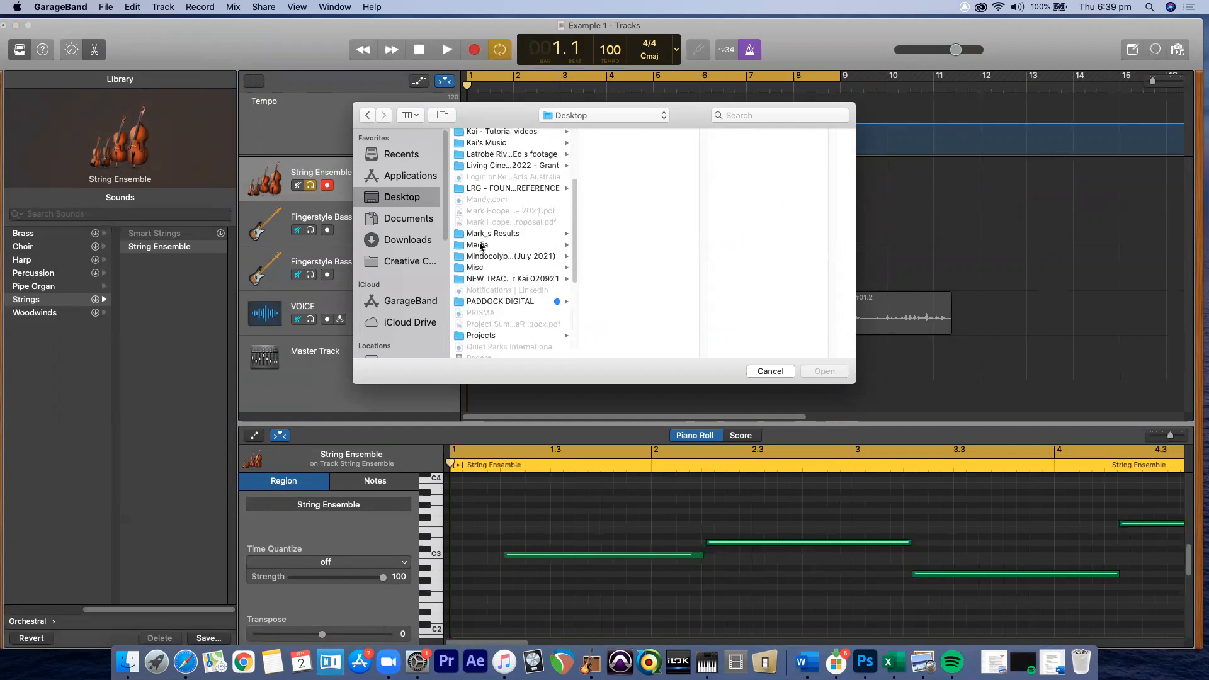
{"action": "left_click", "coordinate": [480, 245]}
{"action": "left_click", "coordinate": [614, 202]}
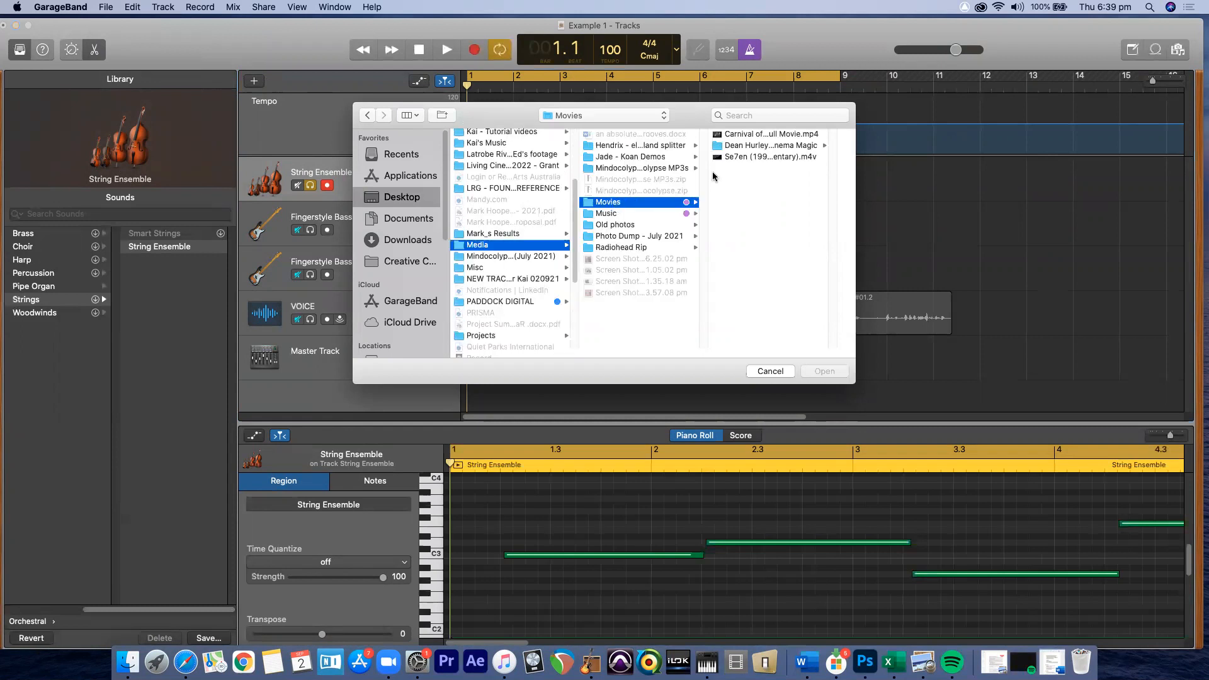
{"action": "left_click", "coordinate": [762, 134]}
{"action": "left_click", "coordinate": [824, 370]}
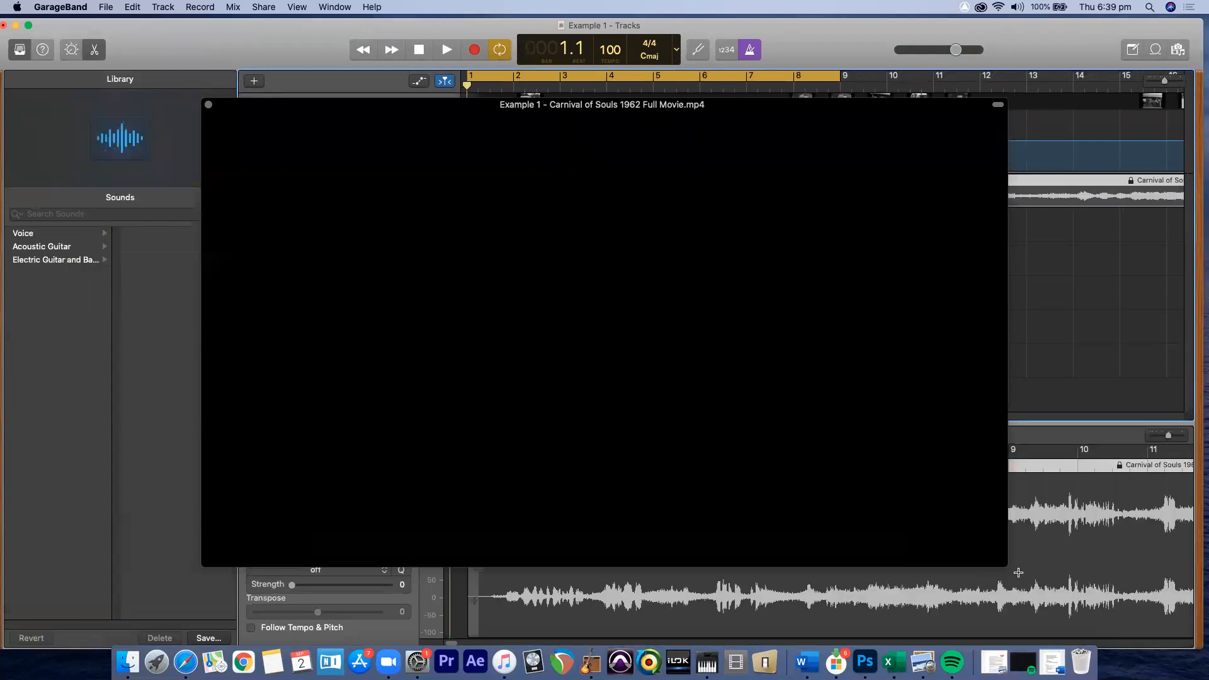
Step: Shrink the movie window, move it clear of the timeline, and play a short section of the project with the picture
{"action": "left_click_drag", "start_coordinate": [1001, 563], "coordinate": [595, 338]}
{"action": "left_click_drag", "start_coordinate": [445, 98], "coordinate": [278, 26]}
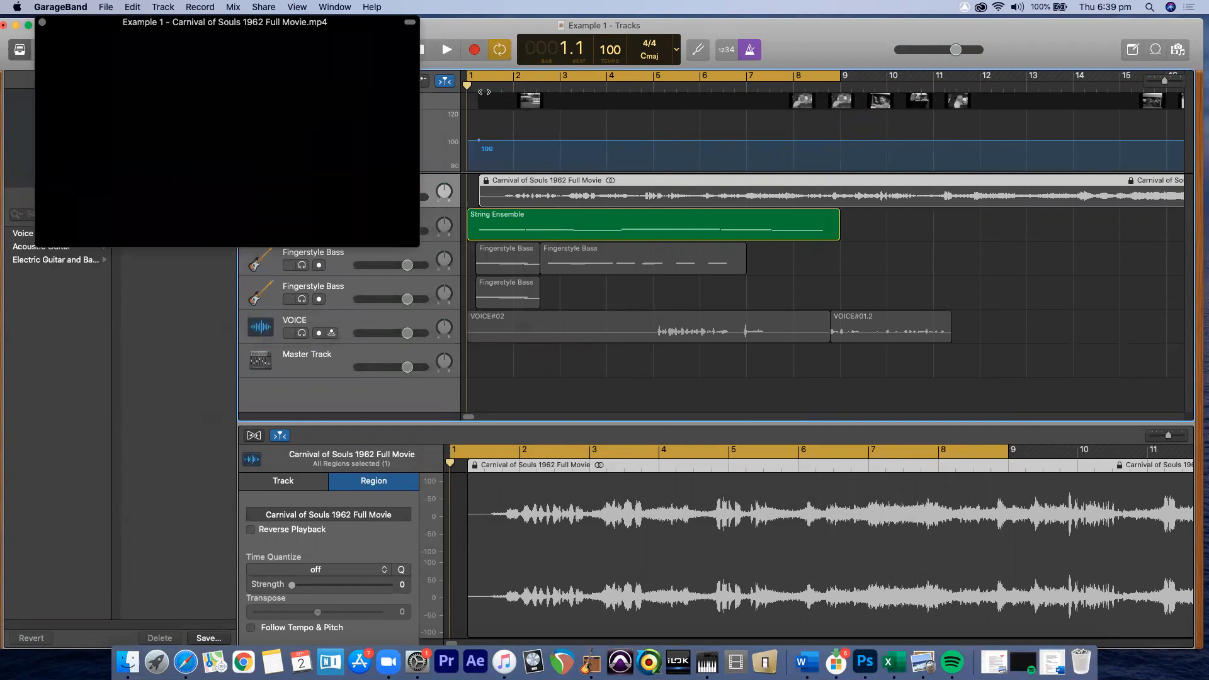
{"action": "key", "text": "space"}
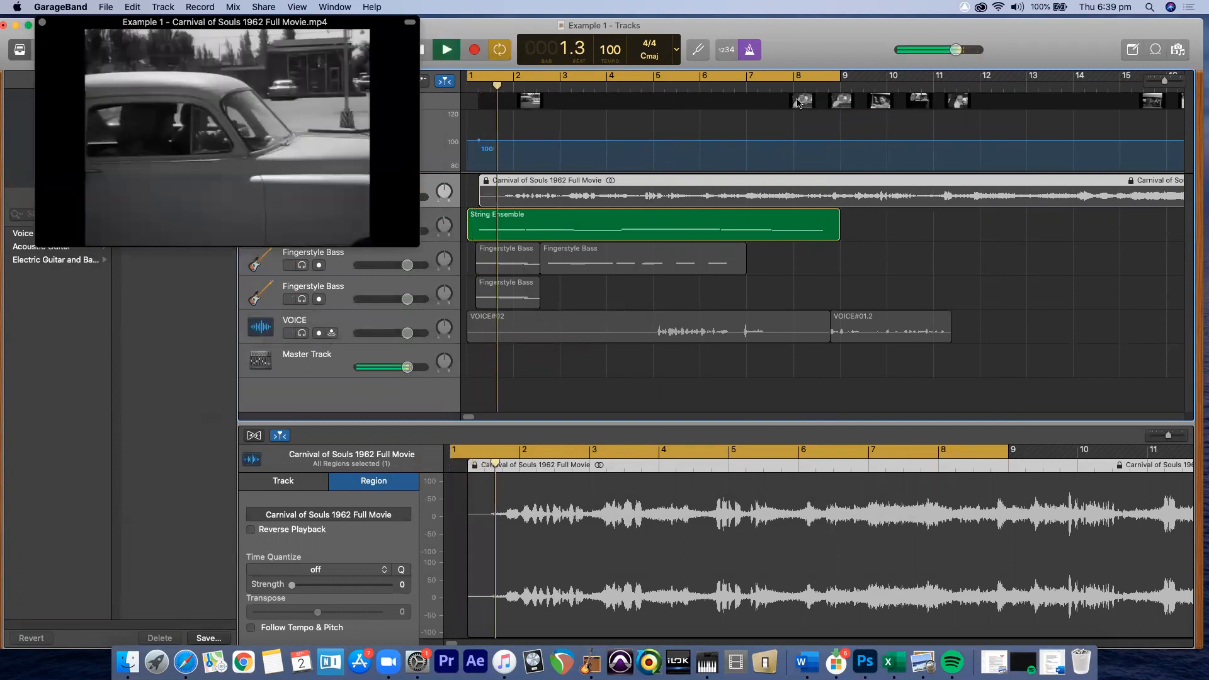
{"action": "key", "text": "space"}
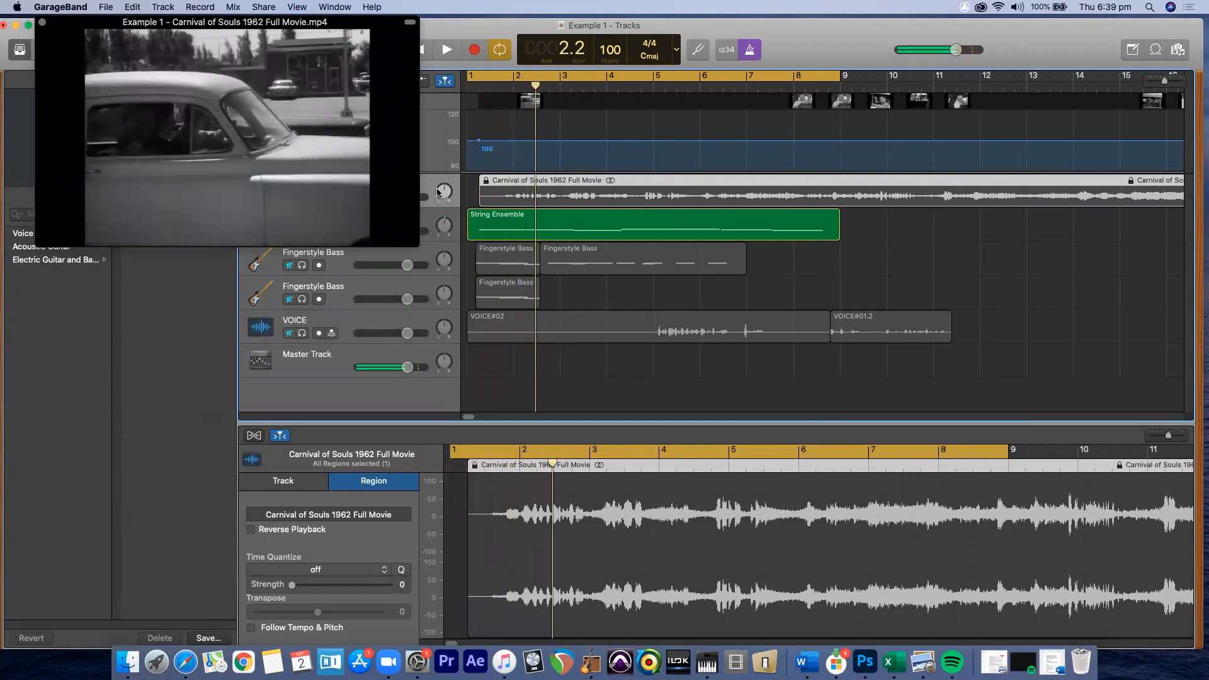
Step: Move the movie window off the track headers, unsolo the String Ensemble track, and try solo and mute on the movie's audio track
{"action": "left_click_drag", "start_coordinate": [382, 54], "coordinate": [422, 353]}
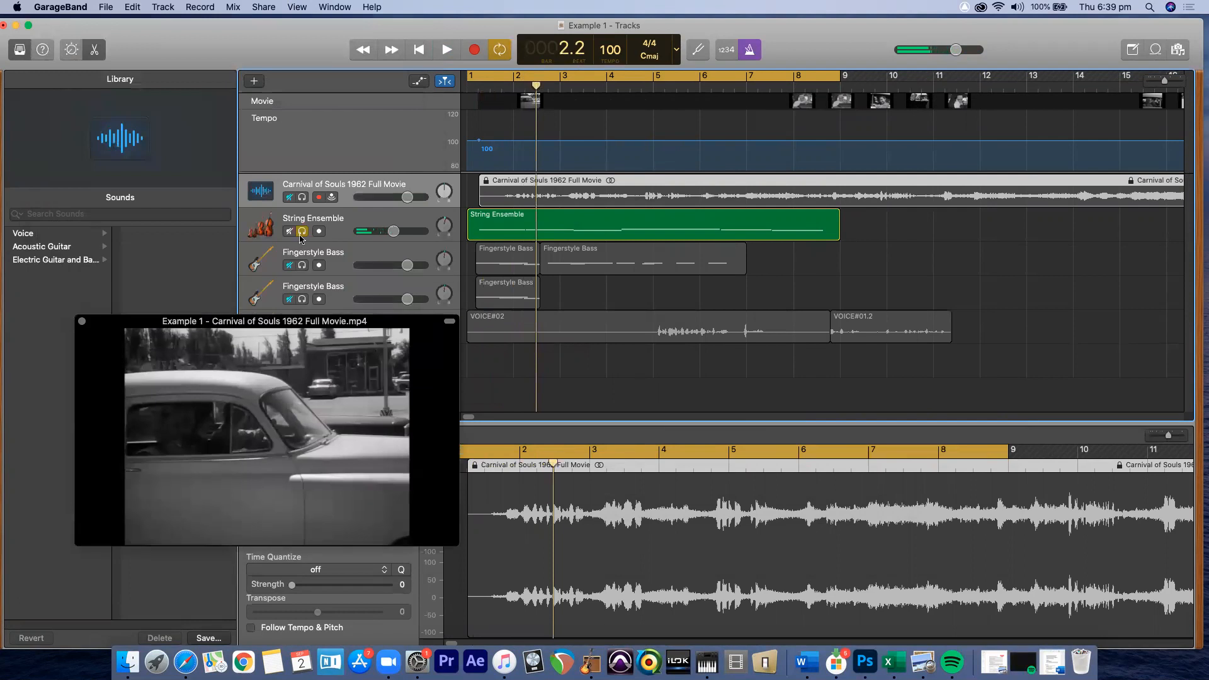
{"action": "left_click", "coordinate": [318, 190]}
{"action": "left_click", "coordinate": [302, 197]}
{"action": "left_click", "coordinate": [302, 197]}
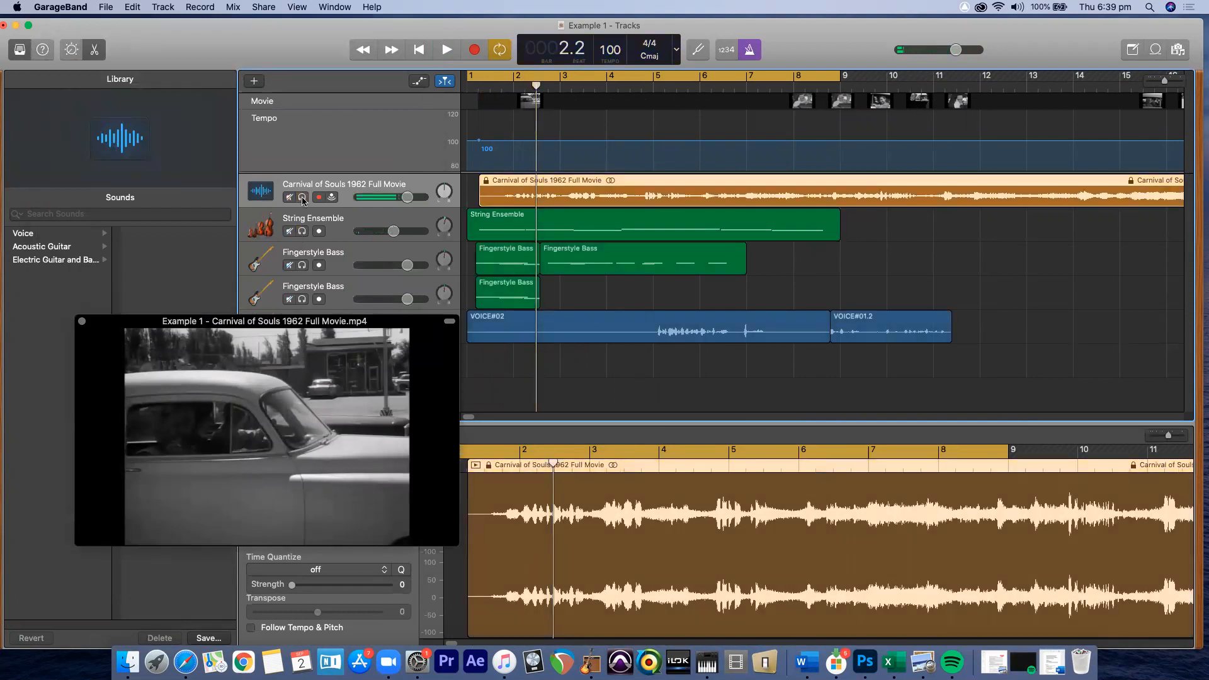
{"action": "left_click", "coordinate": [289, 197]}
{"action": "left_click", "coordinate": [289, 197]}
{"action": "left_click", "coordinate": [302, 197]}
{"action": "left_click", "coordinate": [302, 198]}
Step: Move the movie window back up and briefly play the project from the start with all tracks audible
{"action": "left_click_drag", "start_coordinate": [357, 318], "coordinate": [357, 90]}
{"action": "key", "text": "Return"}
{"action": "key", "text": "space"}
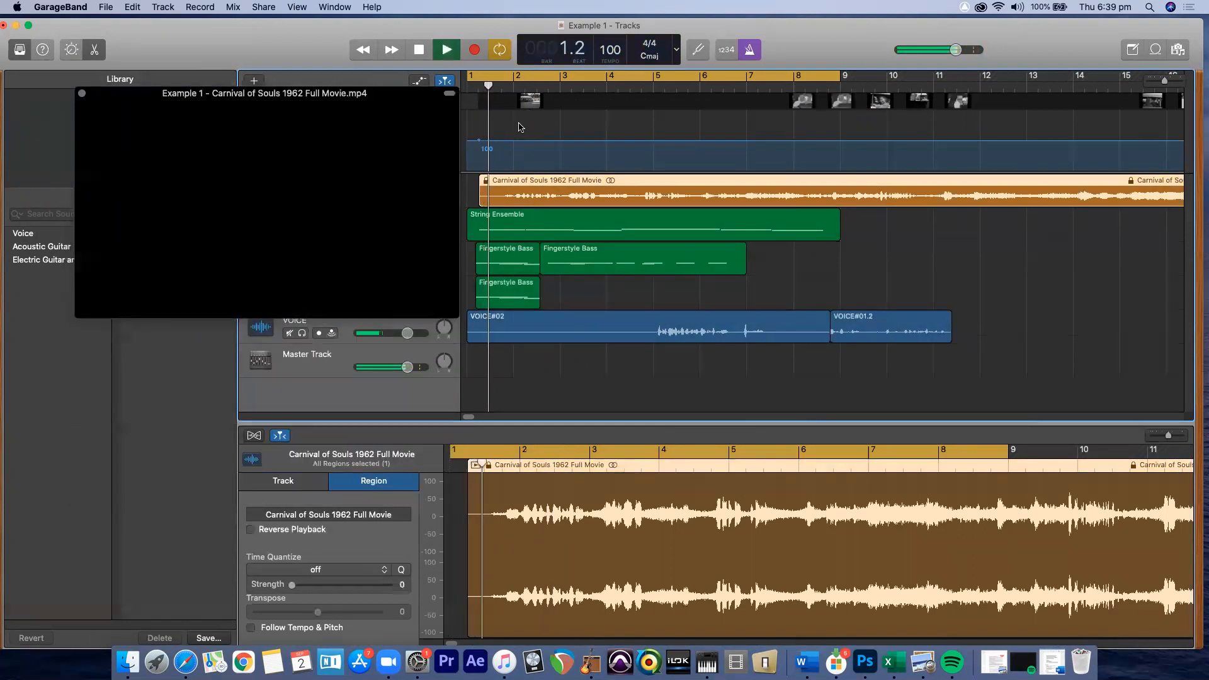
{"action": "key", "text": "space"}
Step: Move and shrink the movie window to uncover the track headers, and zoom the timeline in slightly for more movie thumbnails
{"action": "mouse_move", "coordinate": [202, 130]}
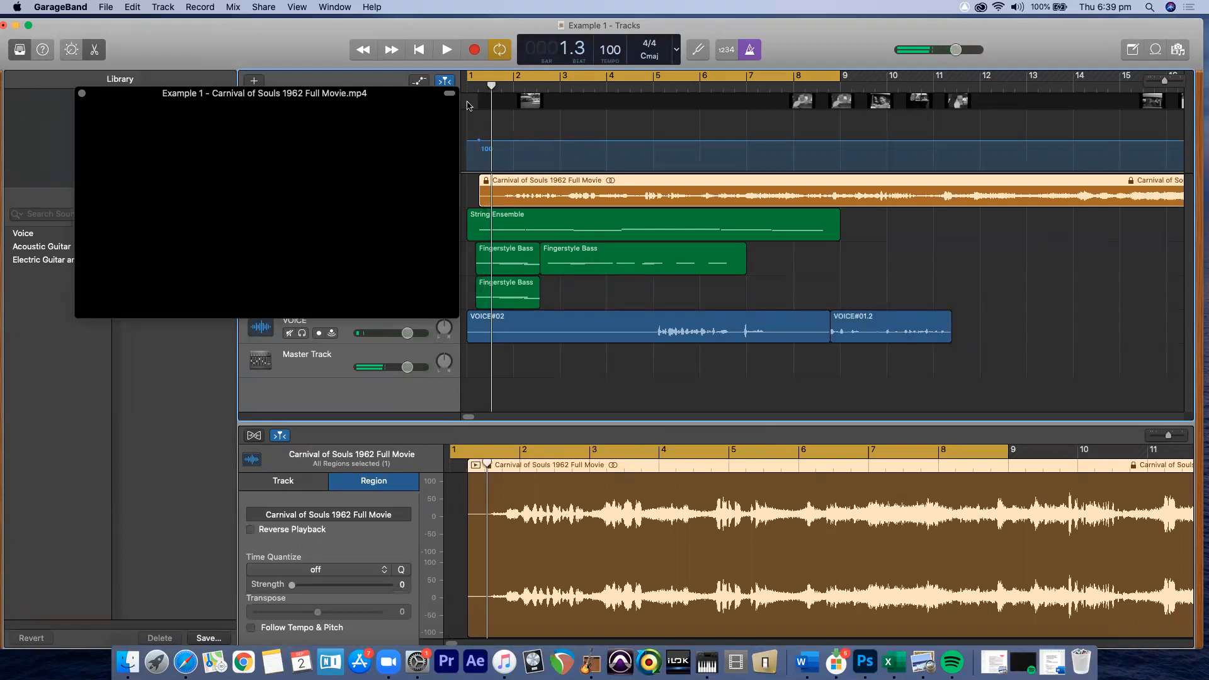
{"action": "left_click_drag", "start_coordinate": [424, 96], "coordinate": [419, 25]}
{"action": "mouse_move", "coordinate": [443, 237]}
{"action": "left_click_drag", "start_coordinate": [443, 237], "coordinate": [371, 197]}
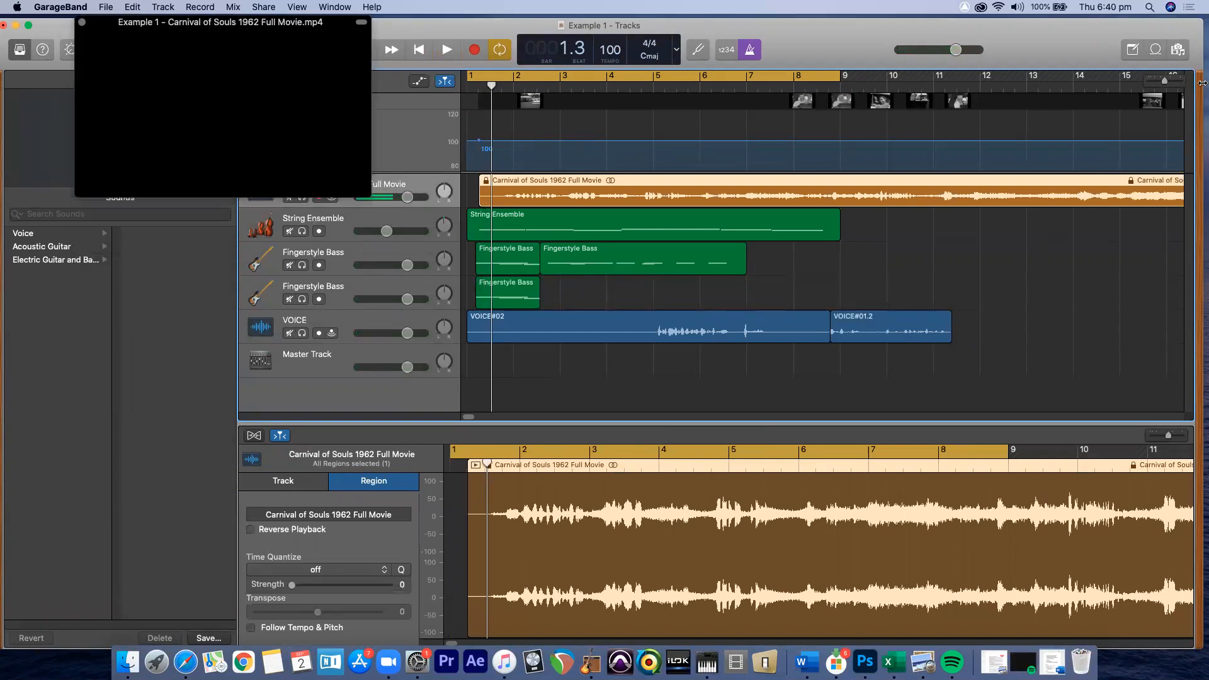
{"action": "mouse_move", "coordinate": [1164, 81]}
{"action": "left_mouse_down"}
{"action": "mouse_move", "coordinate": [1135, 81]}
{"action": "mouse_move", "coordinate": [1165, 80]}
{"action": "left_mouse_up"}
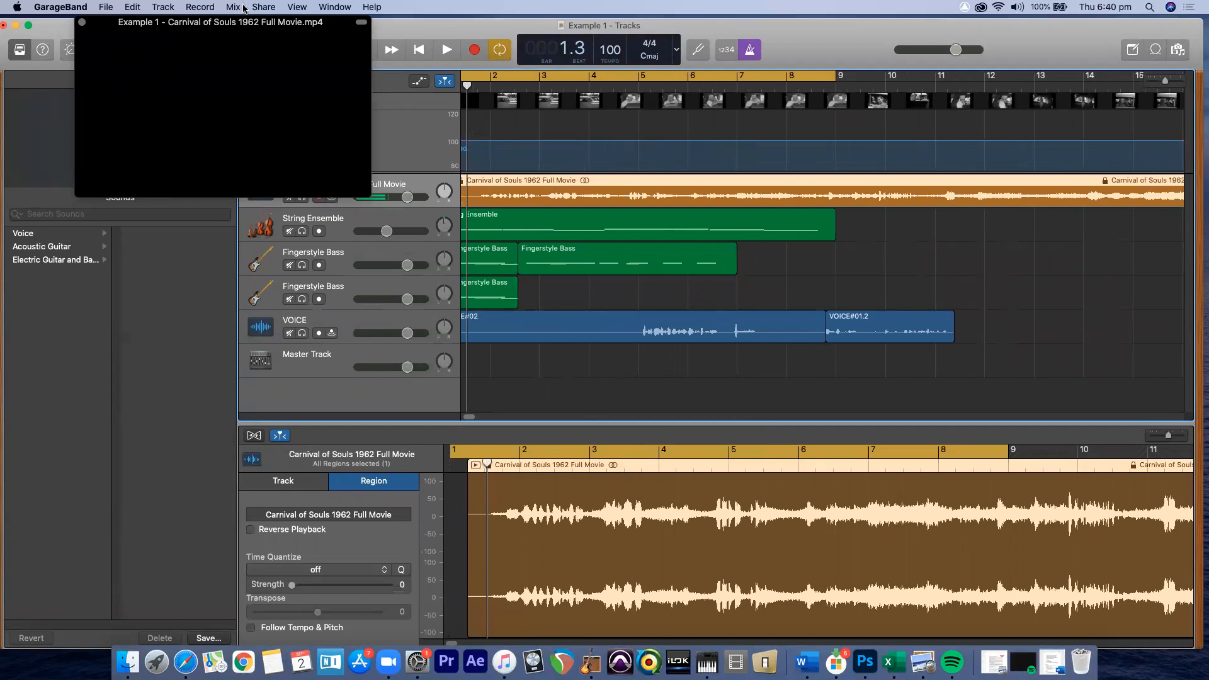
Step: Close the movie window, reopen it from the Movie track's preview thumbnail, and close it again
{"action": "left_click_drag", "start_coordinate": [255, 34], "coordinate": [186, 108]}
{"action": "left_click", "coordinate": [142, 103]}
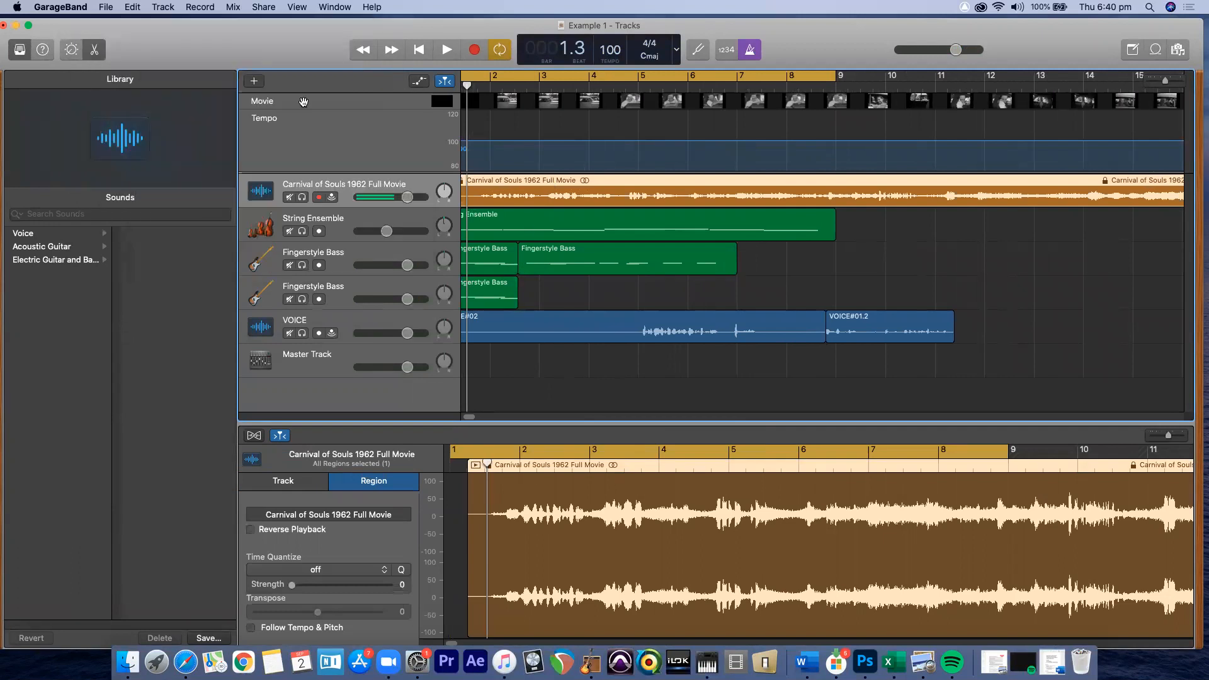
{"action": "left_click", "coordinate": [440, 102]}
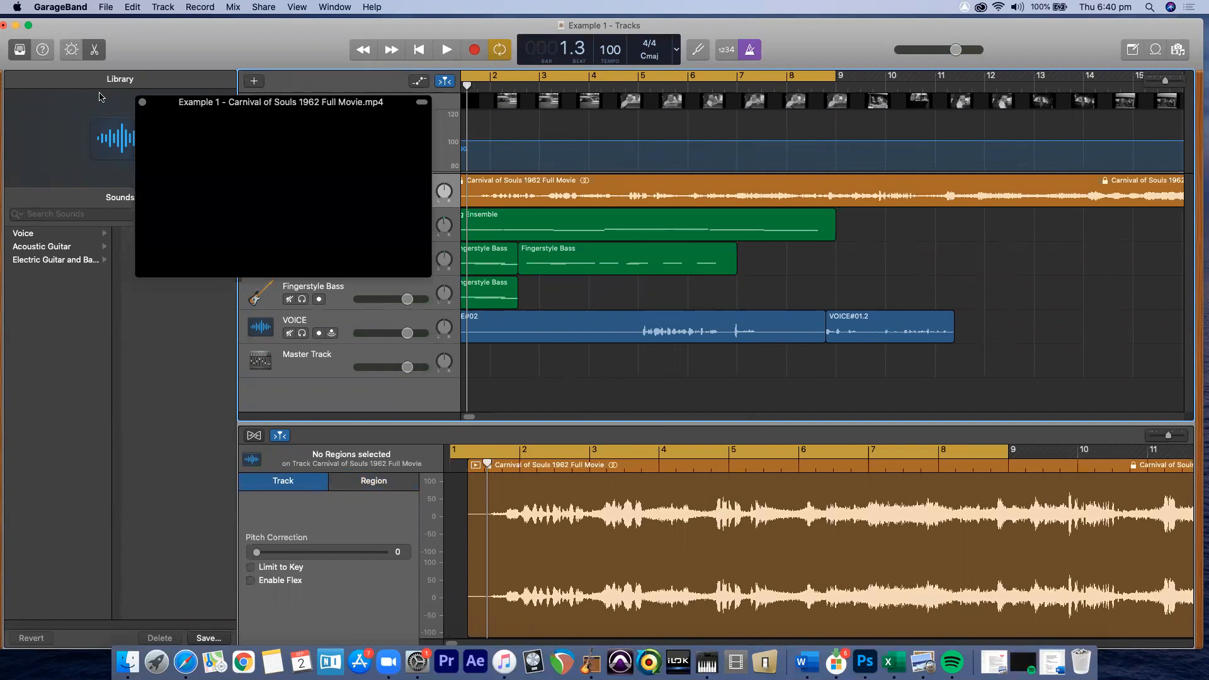
{"action": "left_click", "coordinate": [141, 102]}
Step: Check the display options for the Arrangement, Movie, Transposition and Tempo global tracks without changing them
{"action": "right_click", "coordinate": [343, 106]}
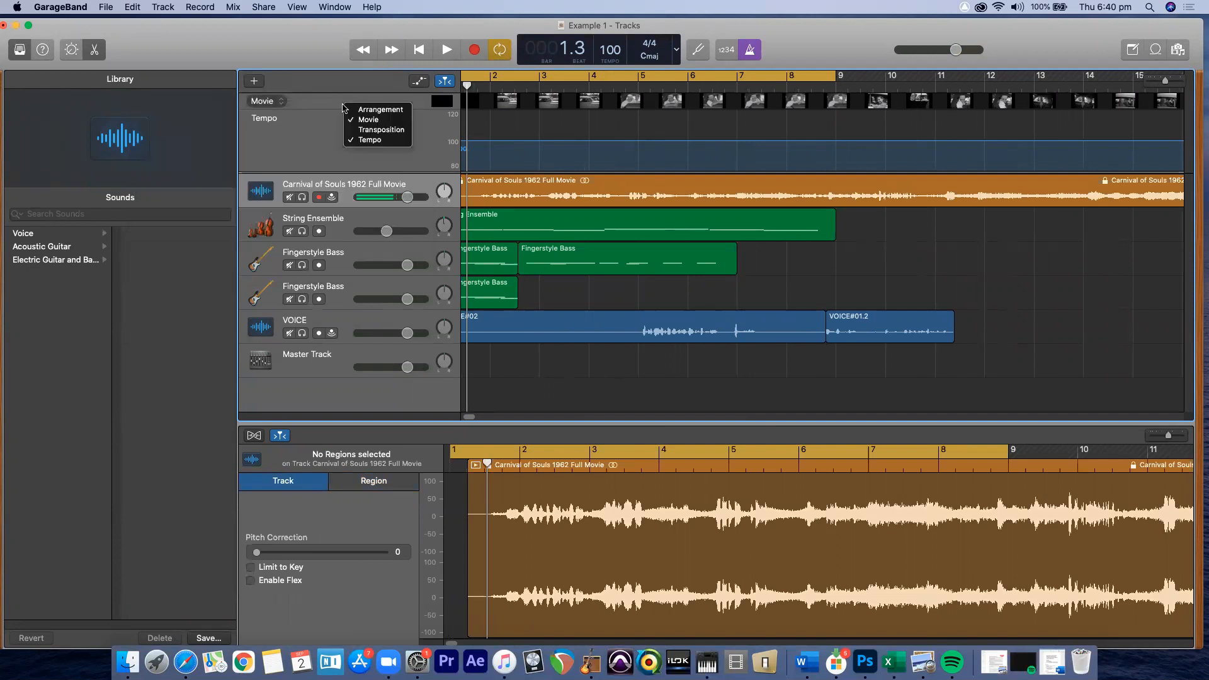
{"action": "left_click", "coordinate": [330, 112]}
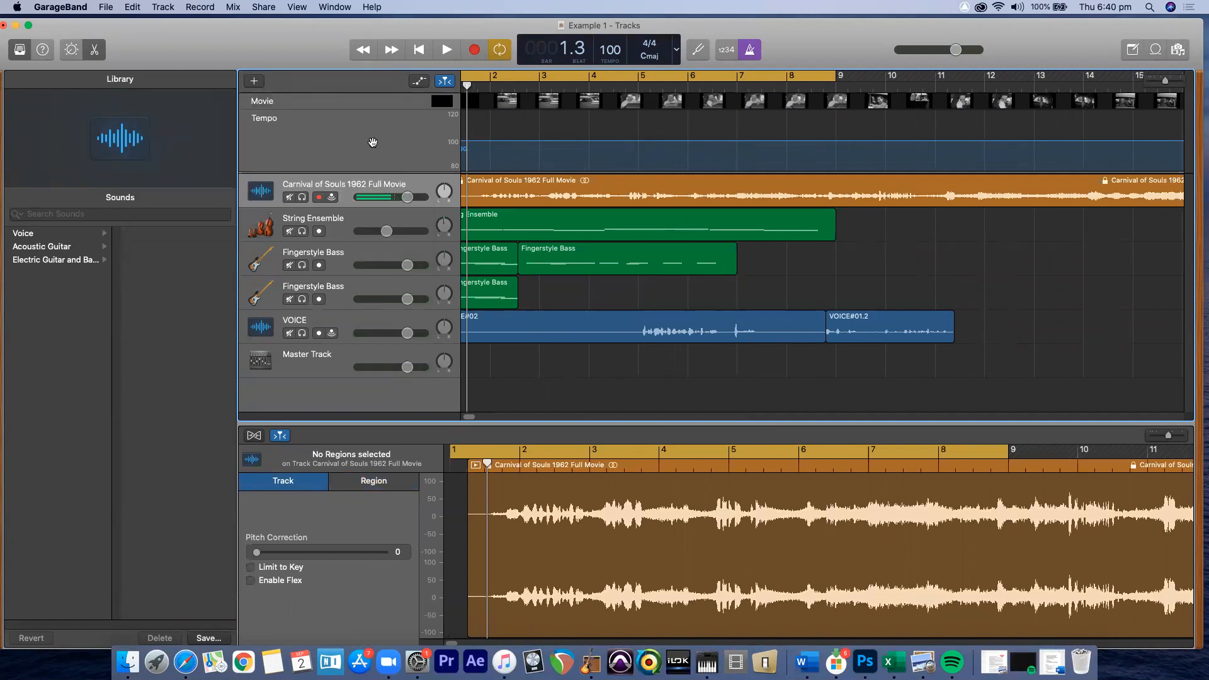
{"action": "left_click", "coordinate": [383, 182]}
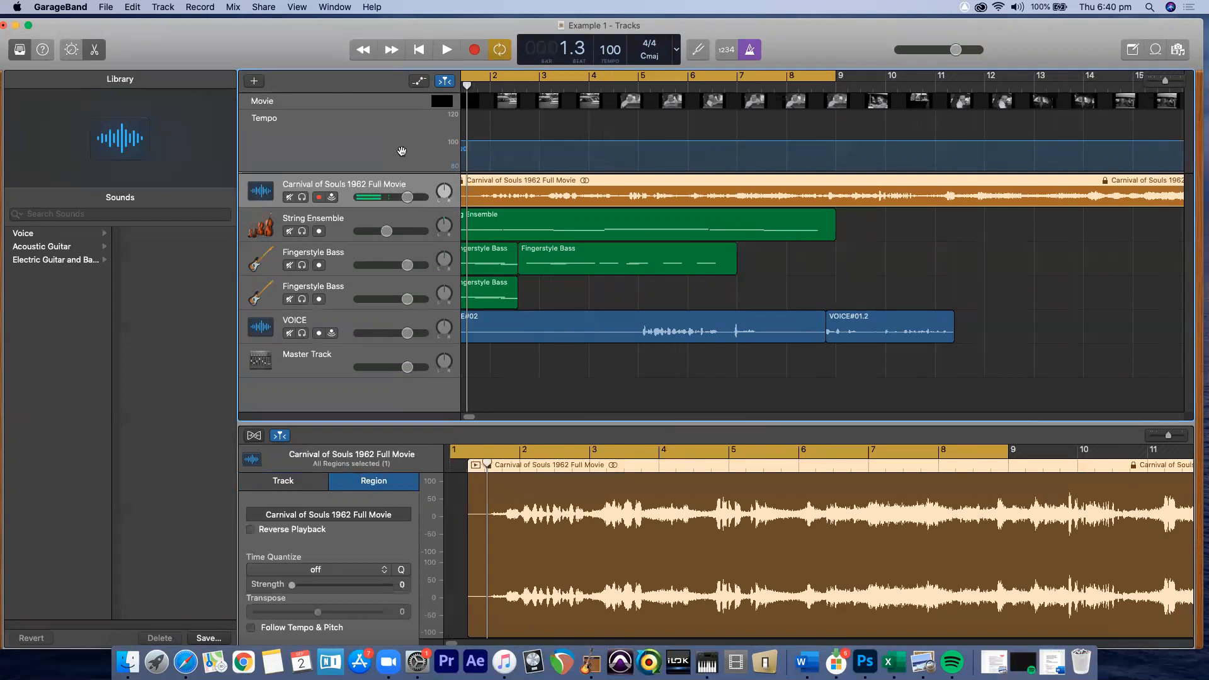
{"action": "left_click", "coordinate": [410, 132]}
{"action": "right_click", "coordinate": [328, 111]}
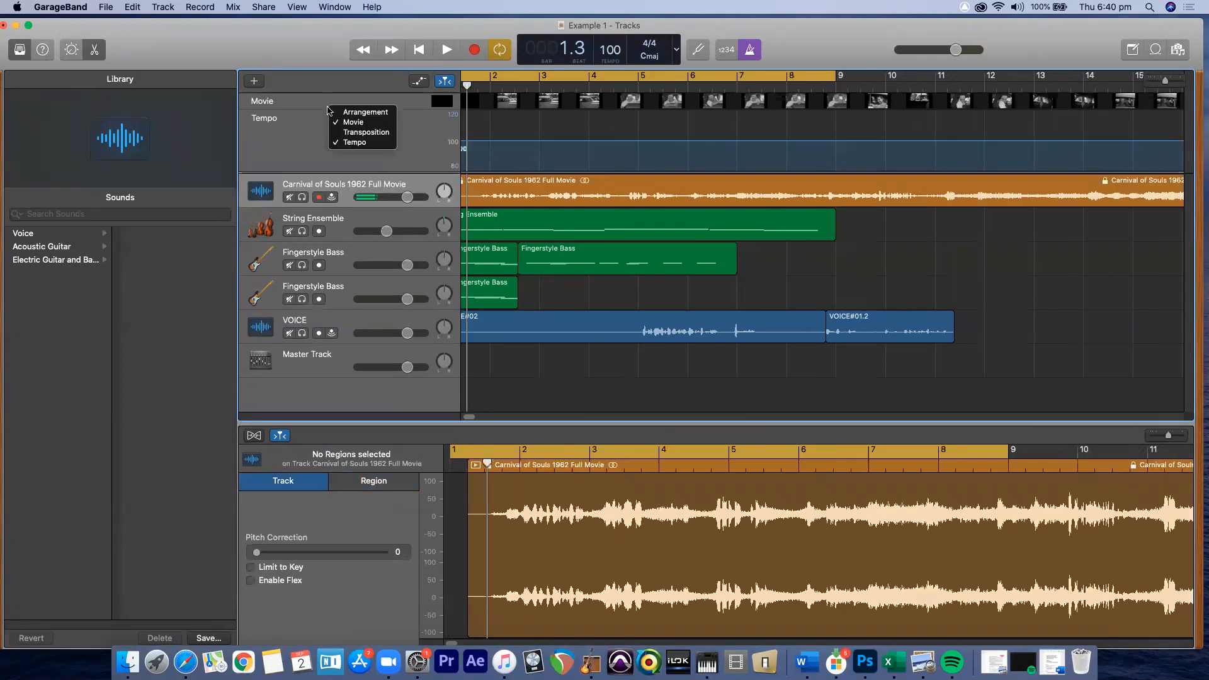
{"action": "left_click", "coordinate": [546, 108]}
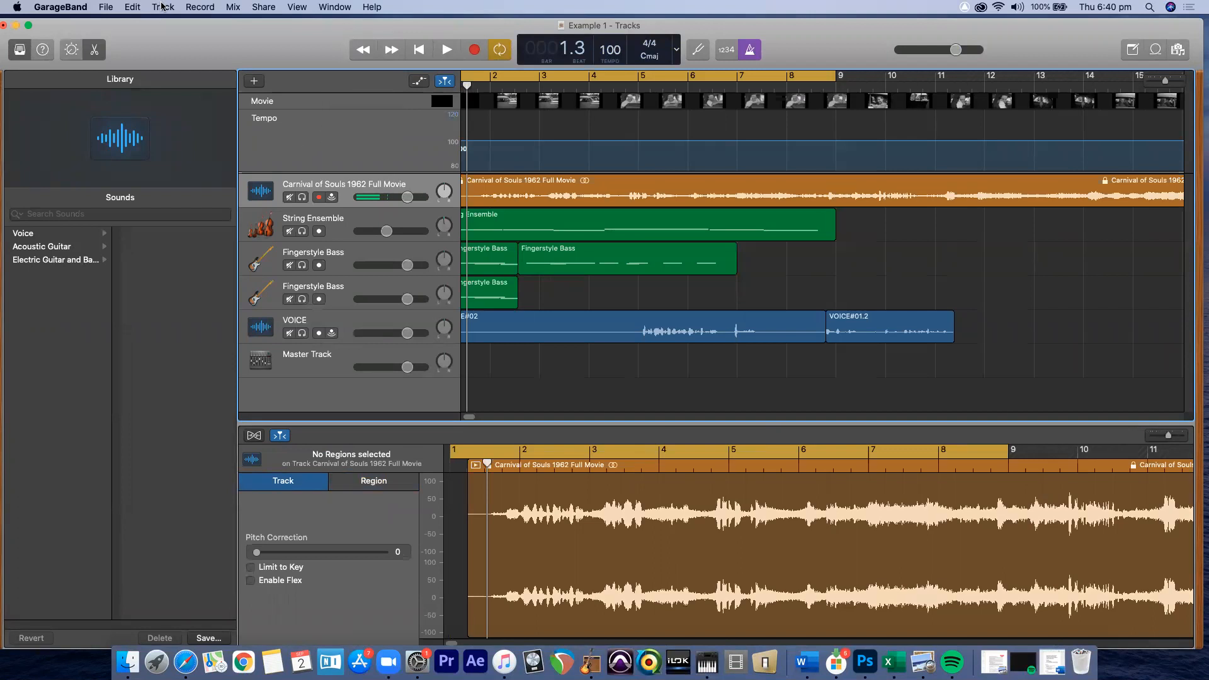
Step: Remove the movie from the project and delete its leftover Carnival of Souls audio region and track
{"action": "left_click", "coordinate": [105, 7]}
{"action": "mouse_move", "coordinate": [179, 154]}
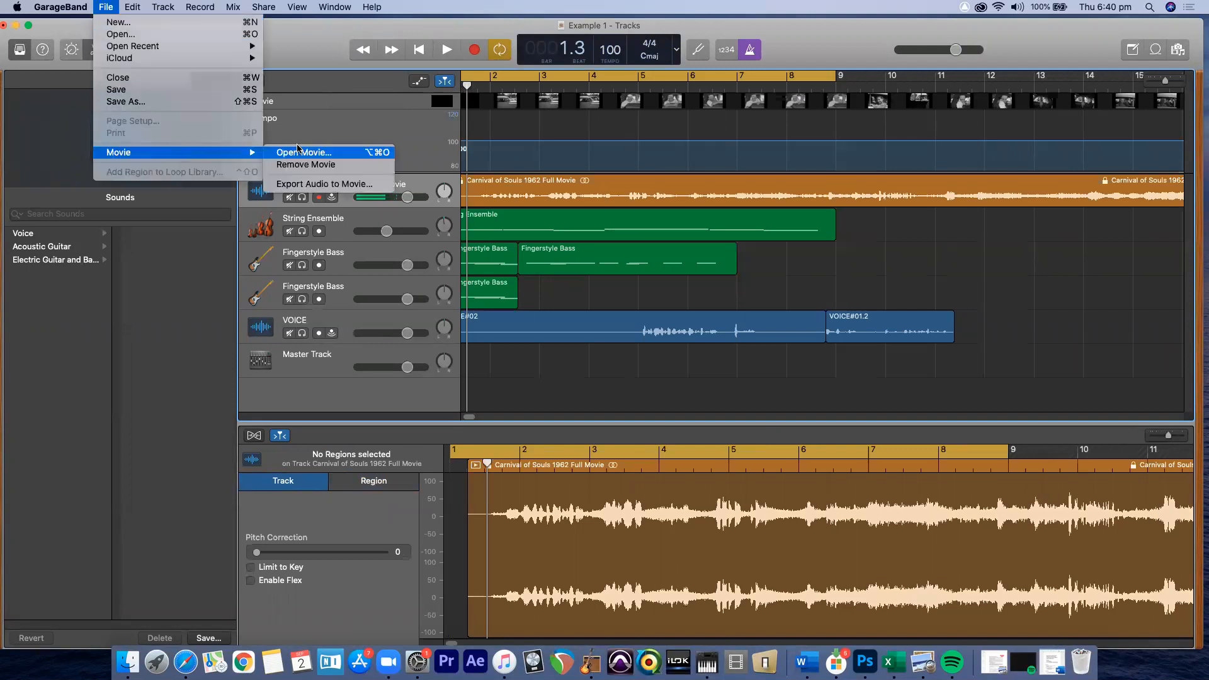
{"action": "left_click", "coordinate": [306, 164]}
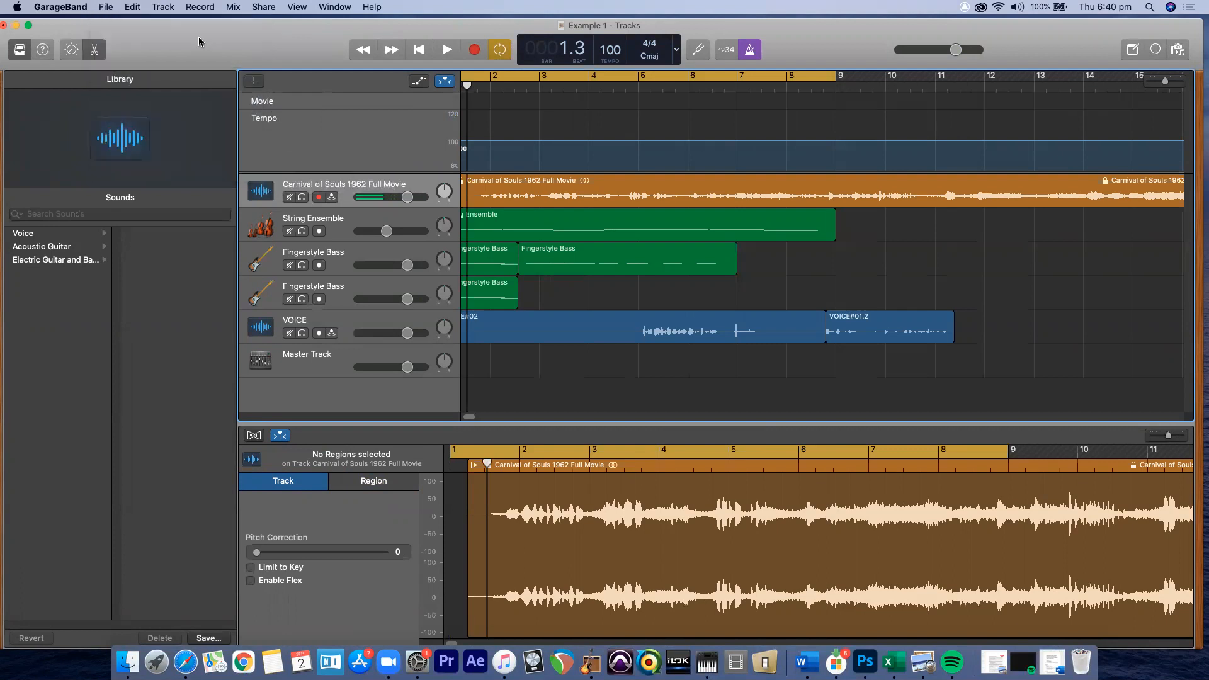
{"action": "left_click", "coordinate": [423, 182]}
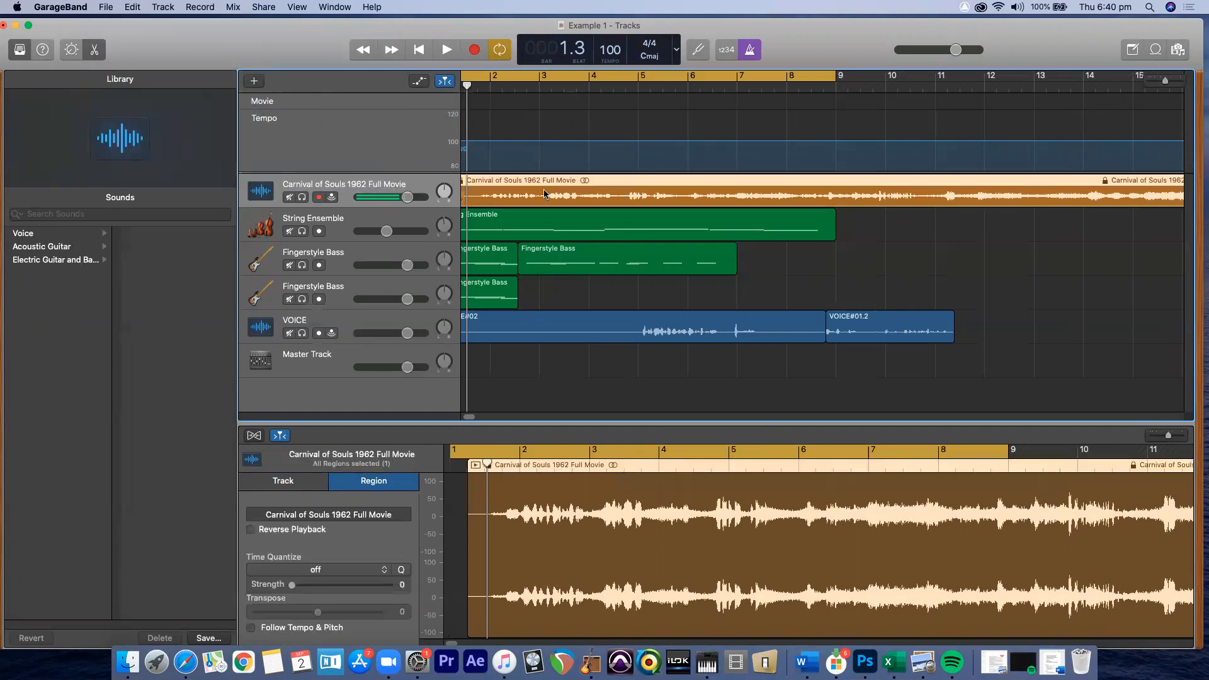
{"action": "key", "text": "Delete"}
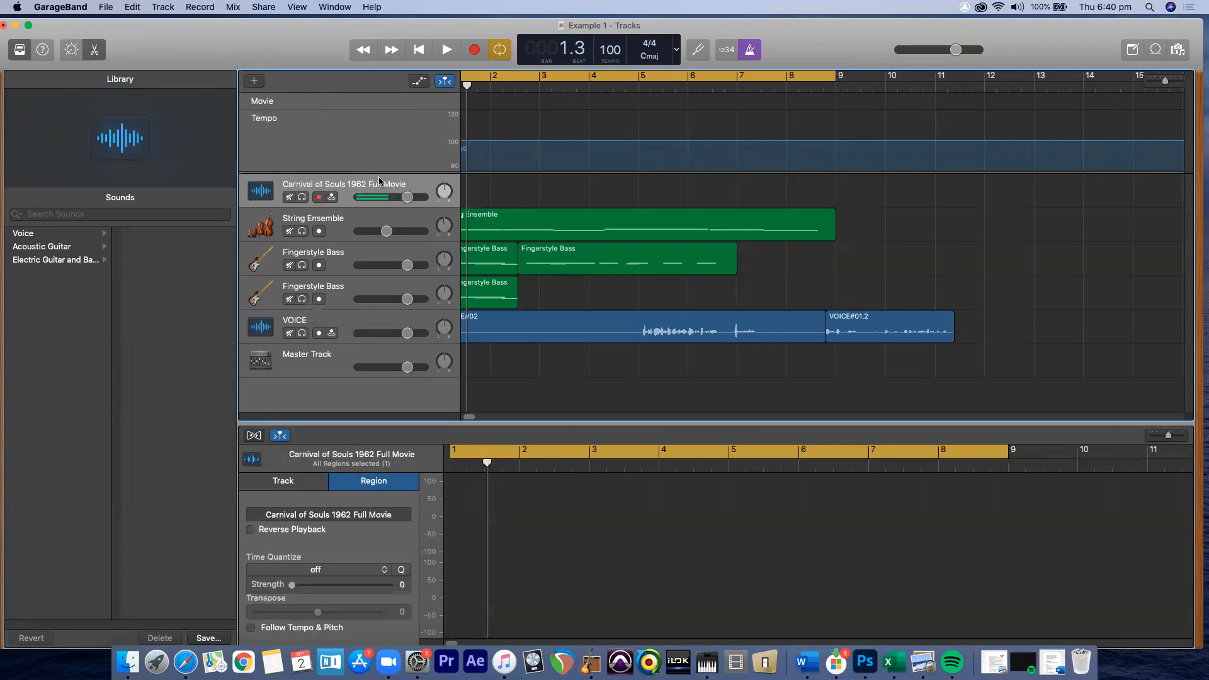
{"action": "key", "text": "super+BackSpace"}
Step: Review the editing commands available for the String Ensemble and second Fingerstyle Bass regions
{"action": "left_click", "coordinate": [126, 7]}
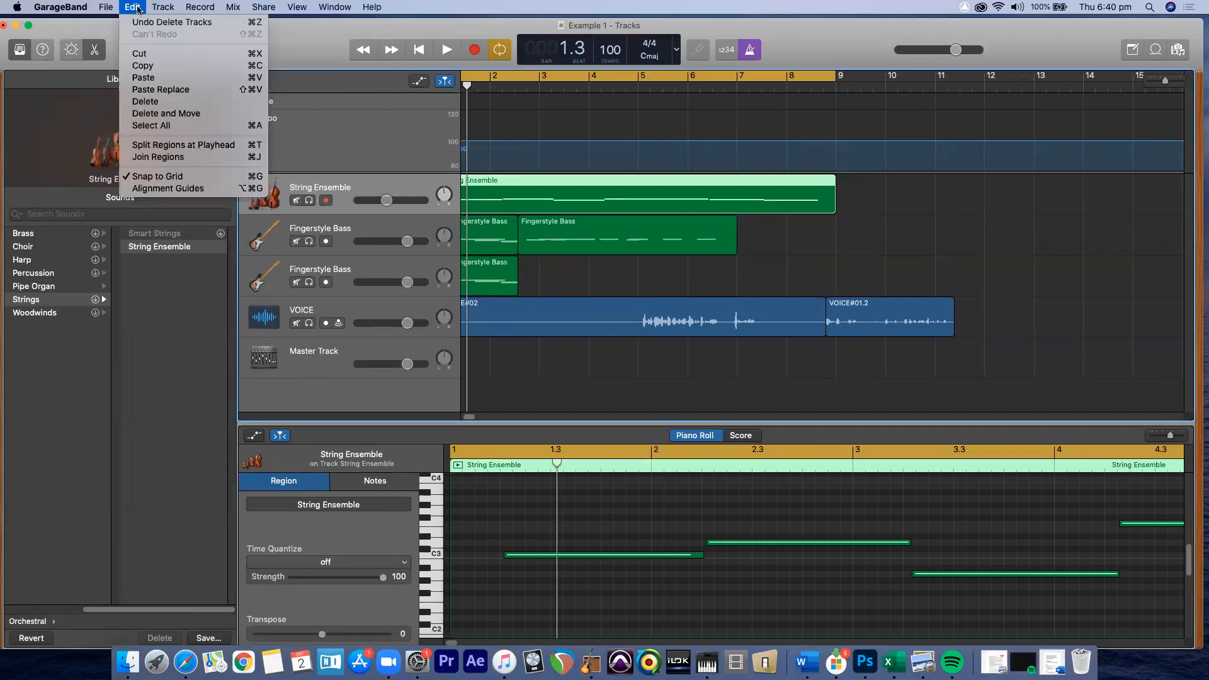
{"action": "right_click", "coordinate": [624, 174]}
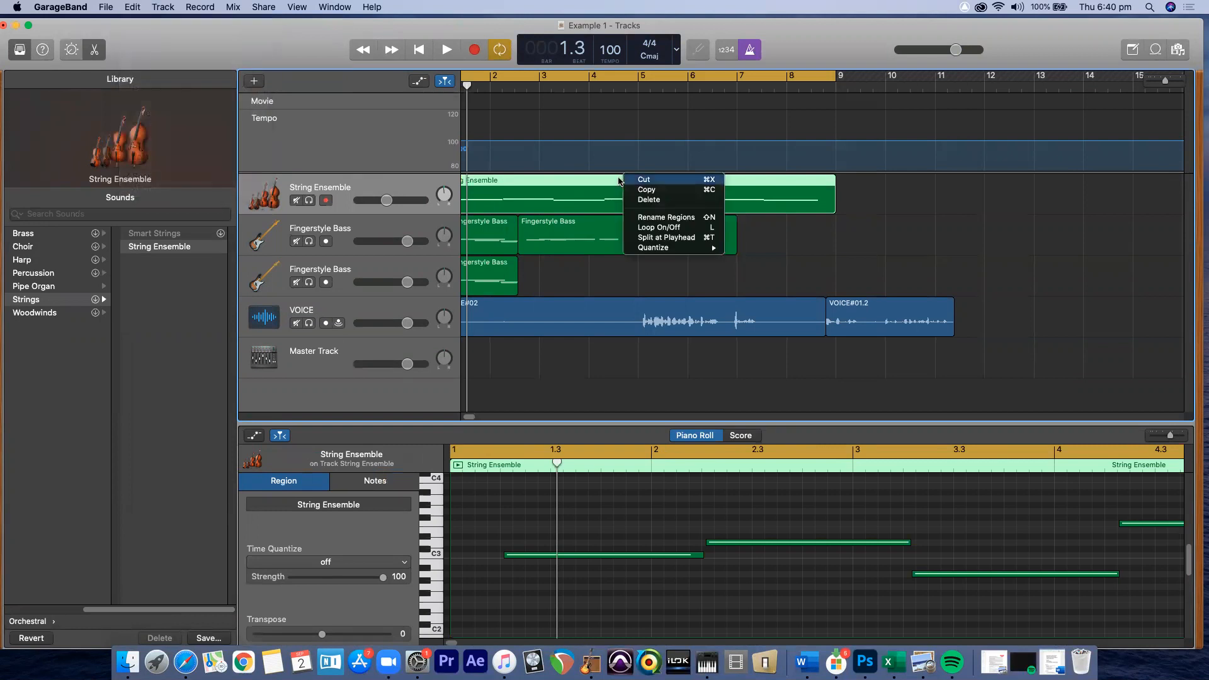
{"action": "right_click", "coordinate": [584, 262]}
{"action": "right_click", "coordinate": [580, 242]}
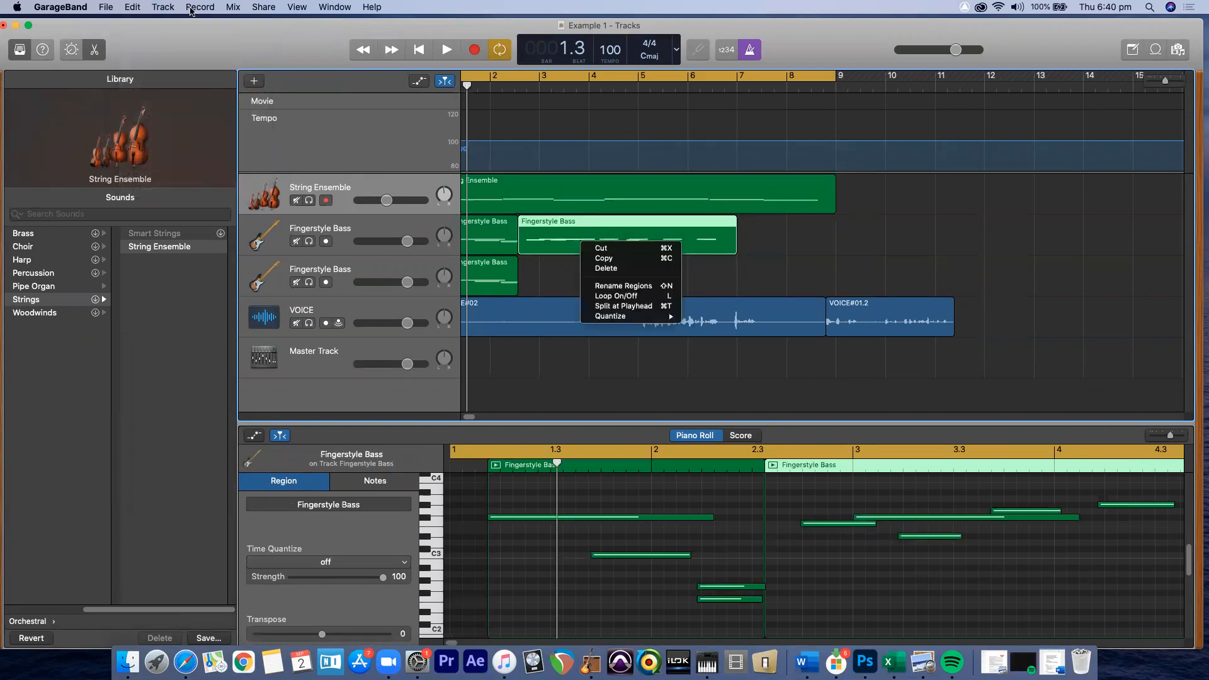
{"action": "left_click", "coordinate": [124, 7]}
{"action": "left_click", "coordinate": [125, 7]}
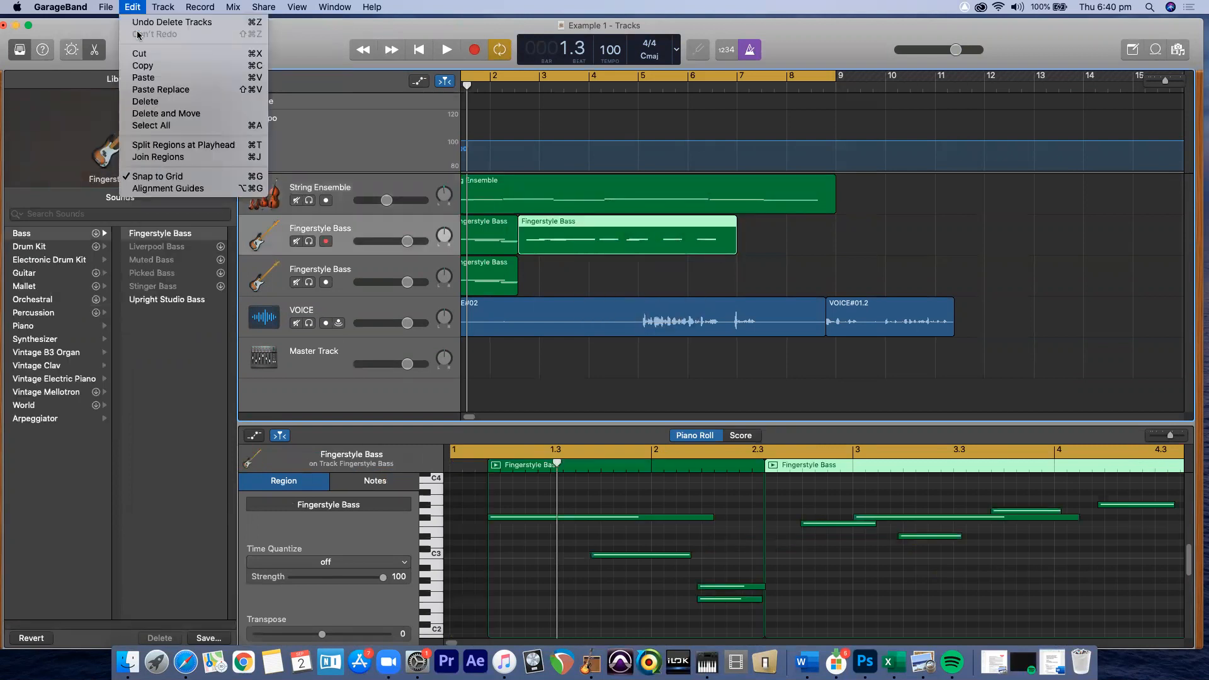
Step: Show and hide the Transposition track, and do the same with the Arrangement track
{"action": "mouse_move", "coordinate": [150, 6]}
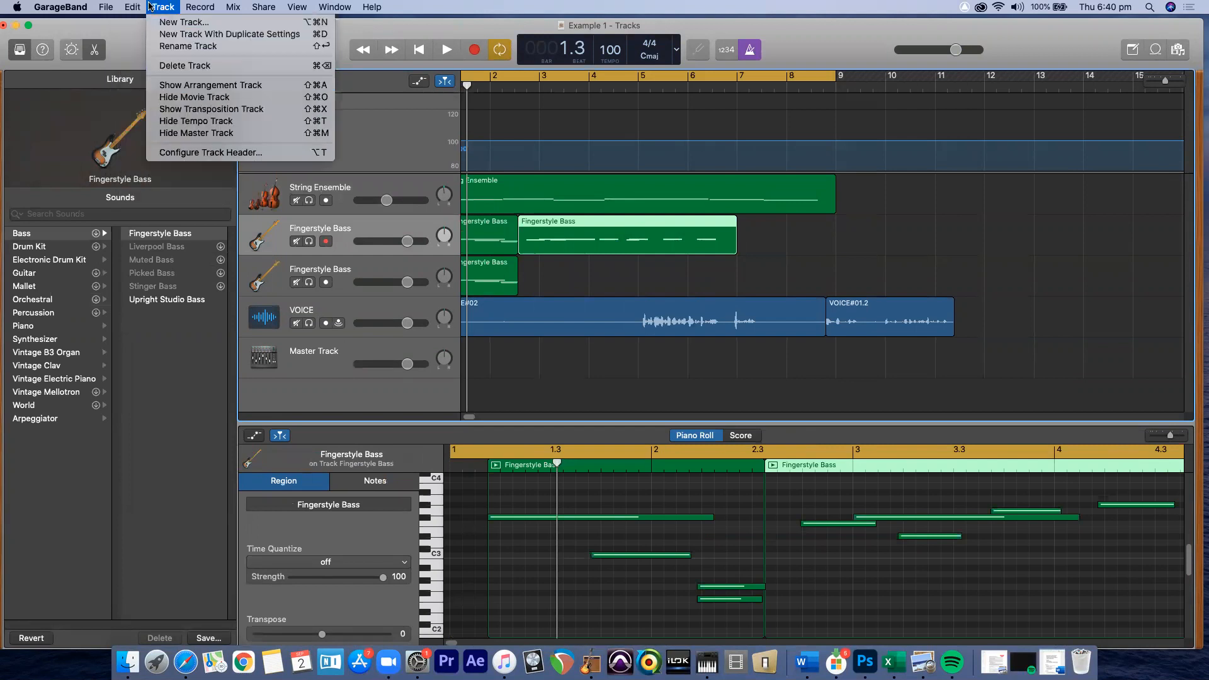
{"action": "left_click", "coordinate": [252, 110]}
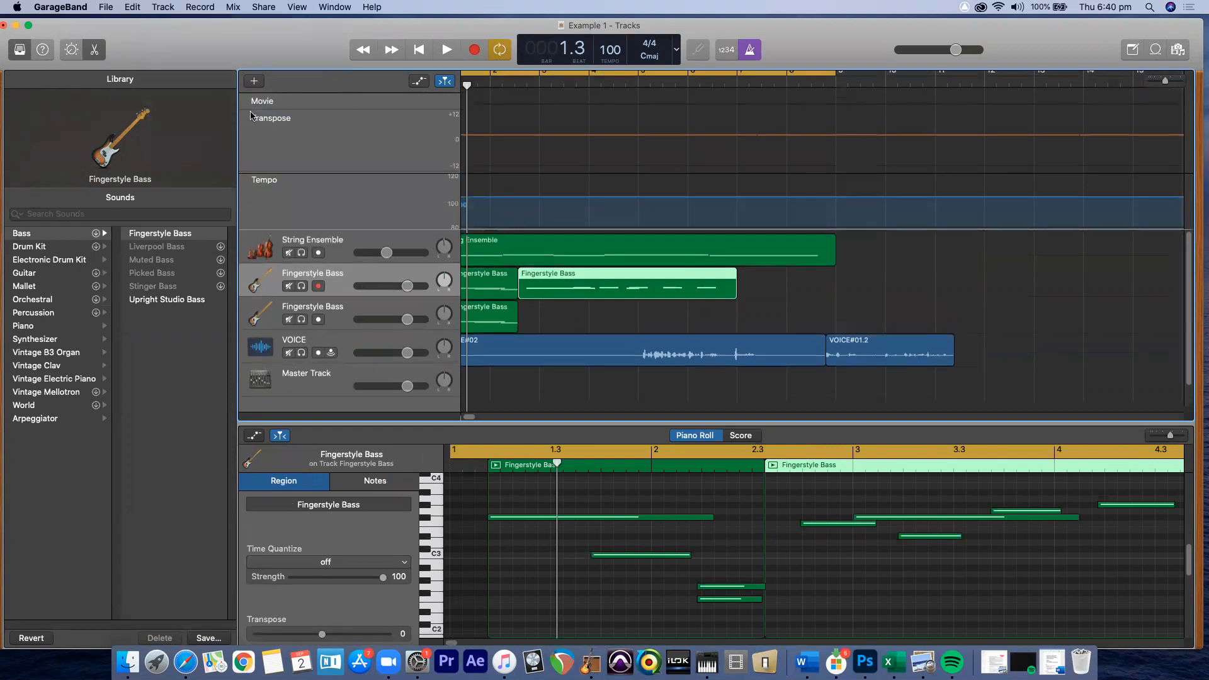
{"action": "left_click", "coordinate": [166, 7]}
{"action": "left_click", "coordinate": [204, 109]}
{"action": "left_click", "coordinate": [163, 7]}
{"action": "left_click", "coordinate": [195, 85]}
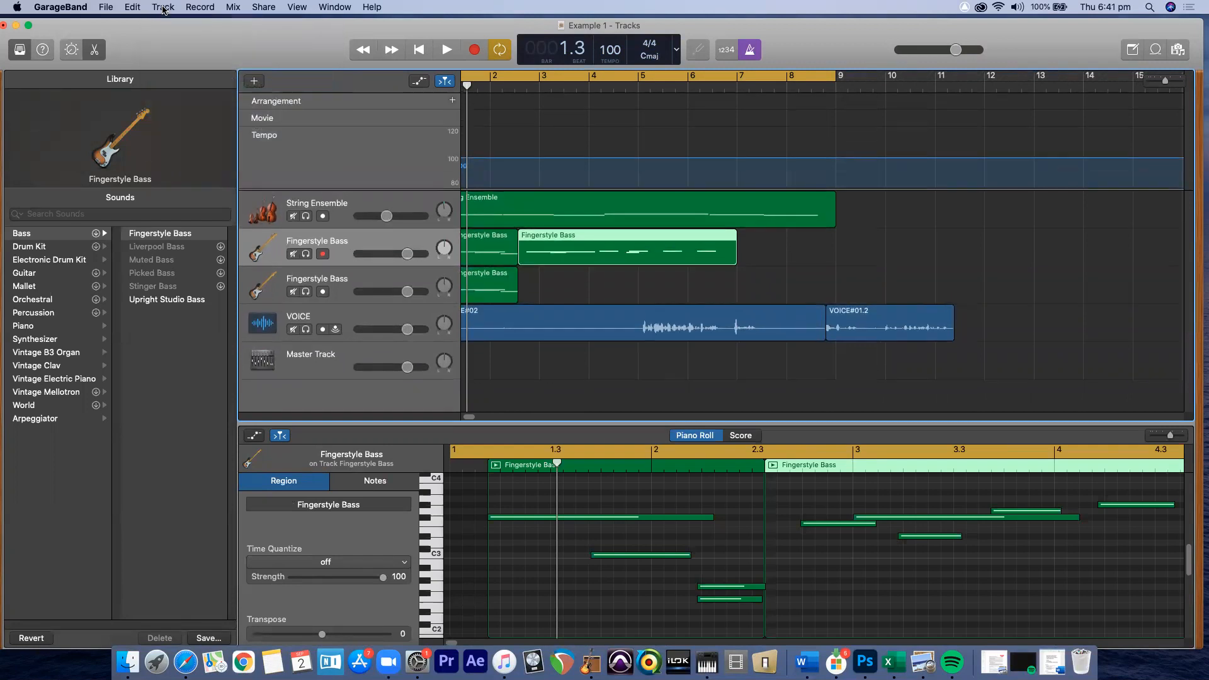
{"action": "left_click", "coordinate": [163, 7]}
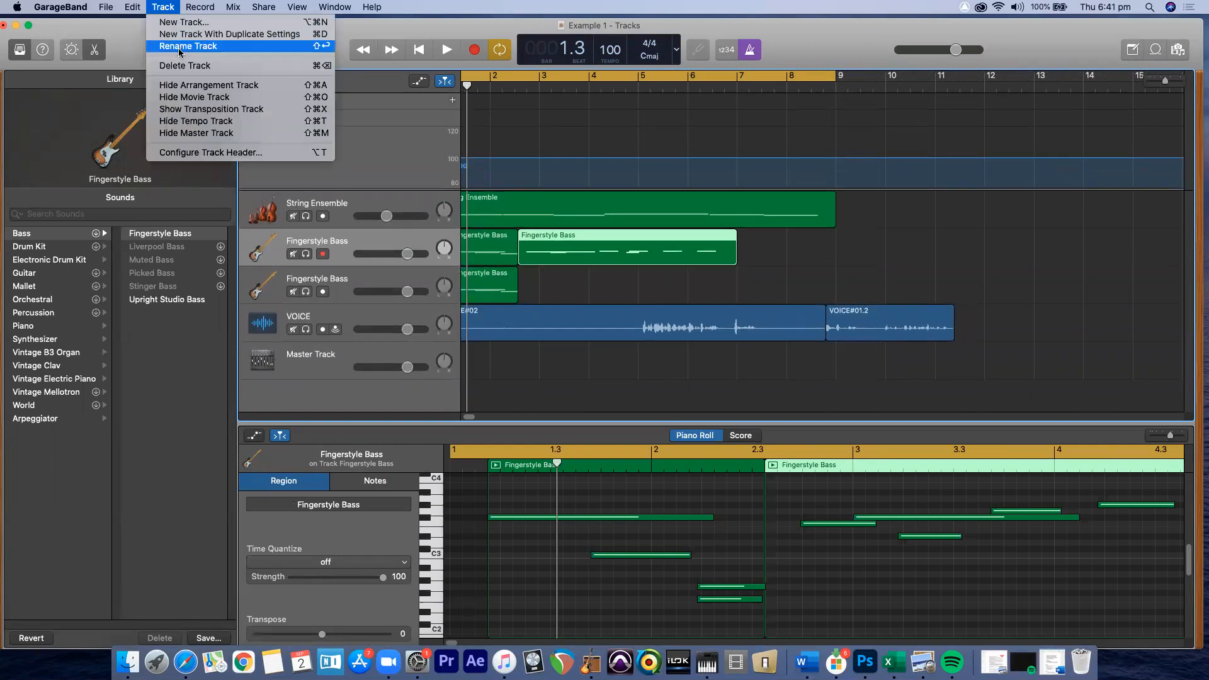
{"action": "left_click", "coordinate": [186, 87]}
Step: Review the available recording and mixing commands, including automation and the main output volume fade-out
{"action": "left_click", "coordinate": [168, 8]}
{"action": "mouse_move", "coordinate": [190, 6]}
{"action": "mouse_move", "coordinate": [257, 23]}
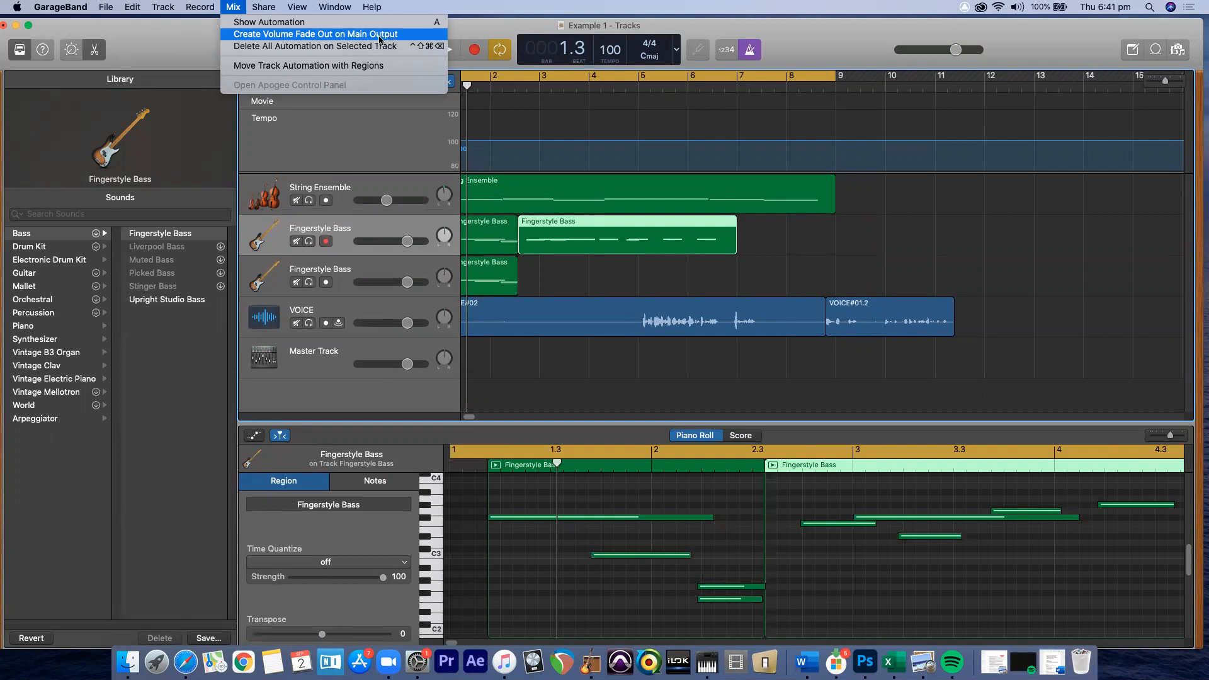
Step: Show the Media Browser and add Big Boom Bang!'s 0:09 Track 05 on a new track below VOICE, starting at about bar 10.4
{"action": "mouse_move", "coordinate": [306, 6]}
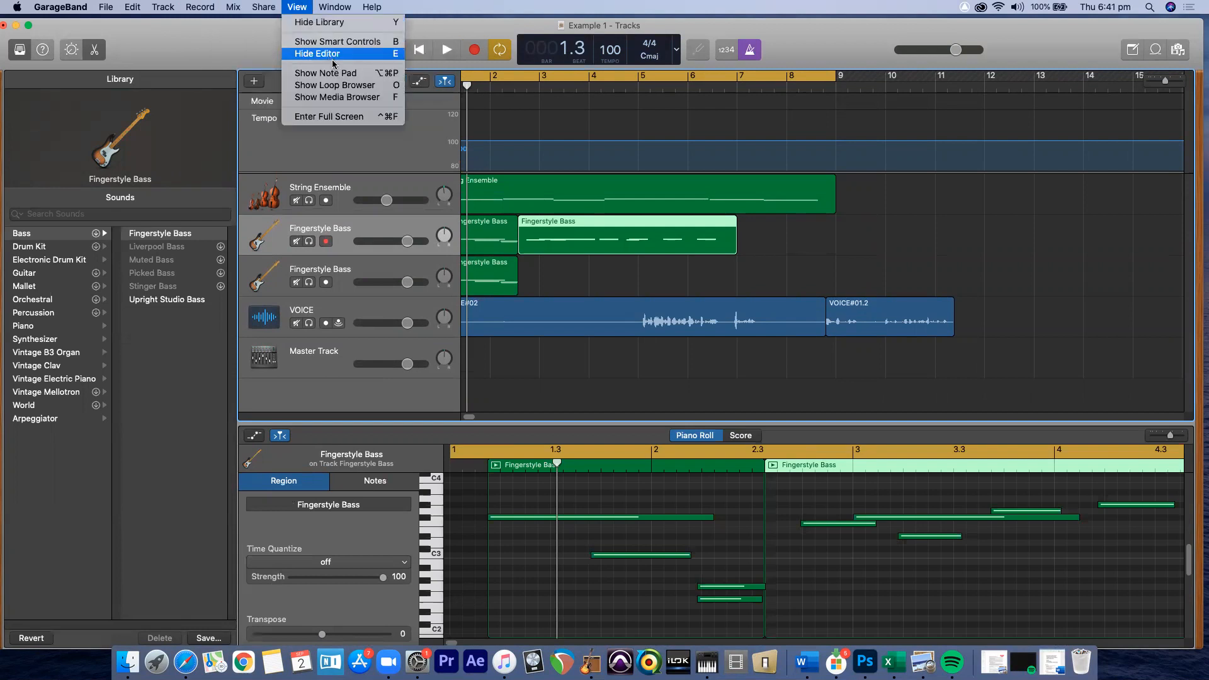
{"action": "left_click", "coordinate": [338, 97]}
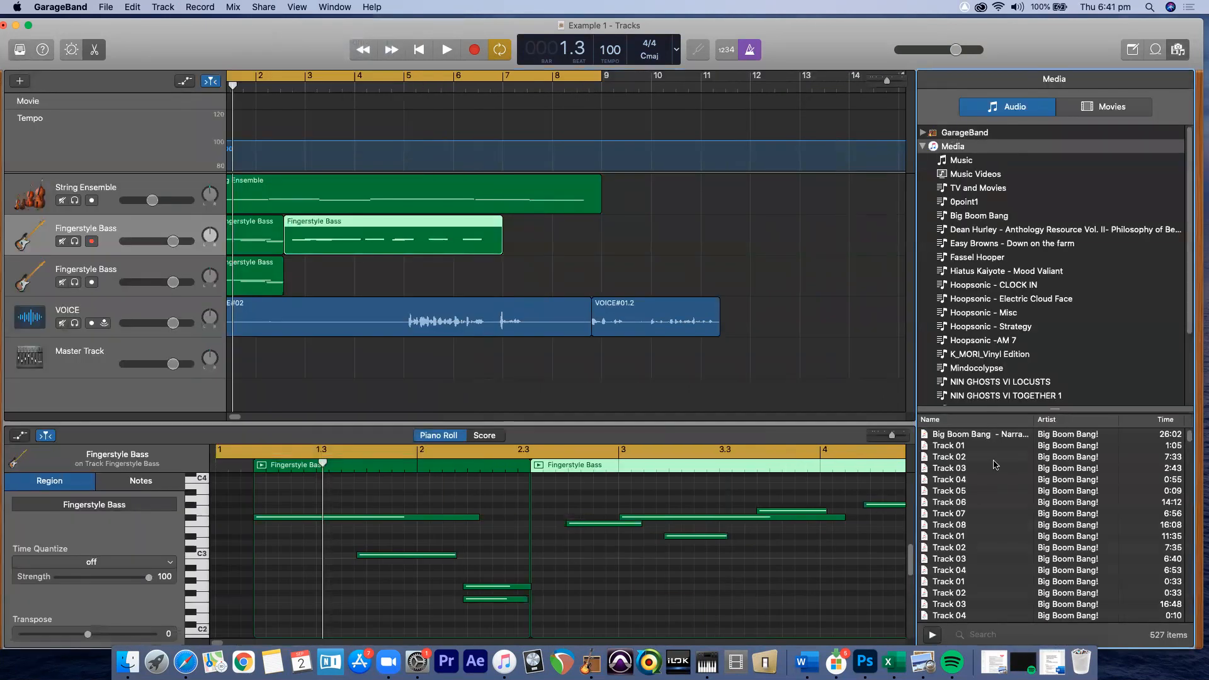
{"action": "left_click", "coordinate": [981, 503]}
{"action": "left_click_drag", "start_coordinate": [951, 490], "coordinate": [693, 375]}
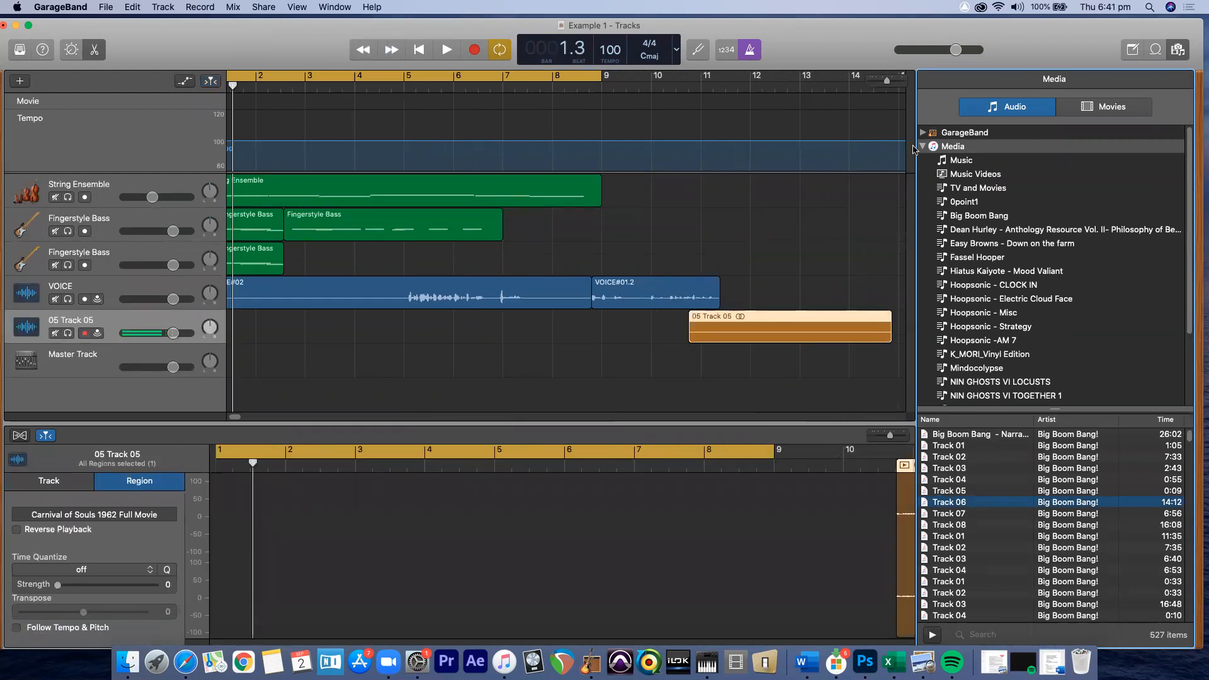
Step: Examine the GarageBand, Media and Logic audio sources and the files listed under each
{"action": "left_click", "coordinate": [921, 146]}
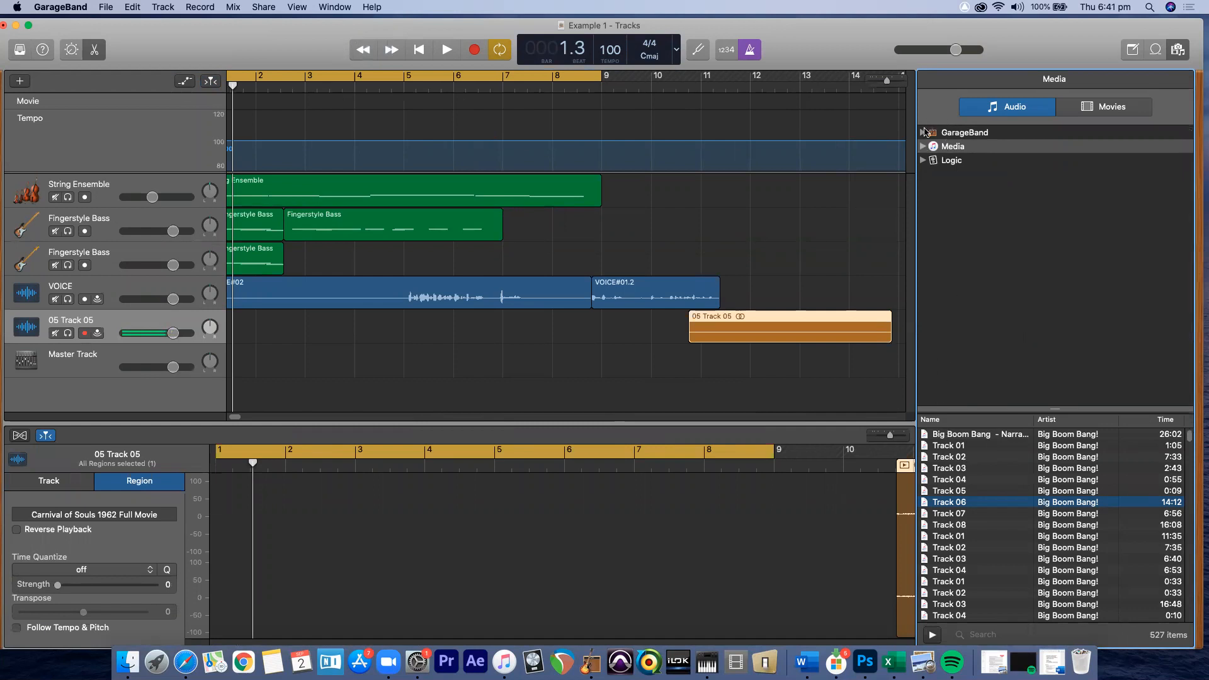
{"action": "left_click", "coordinate": [922, 132]}
{"action": "left_click", "coordinate": [923, 161]}
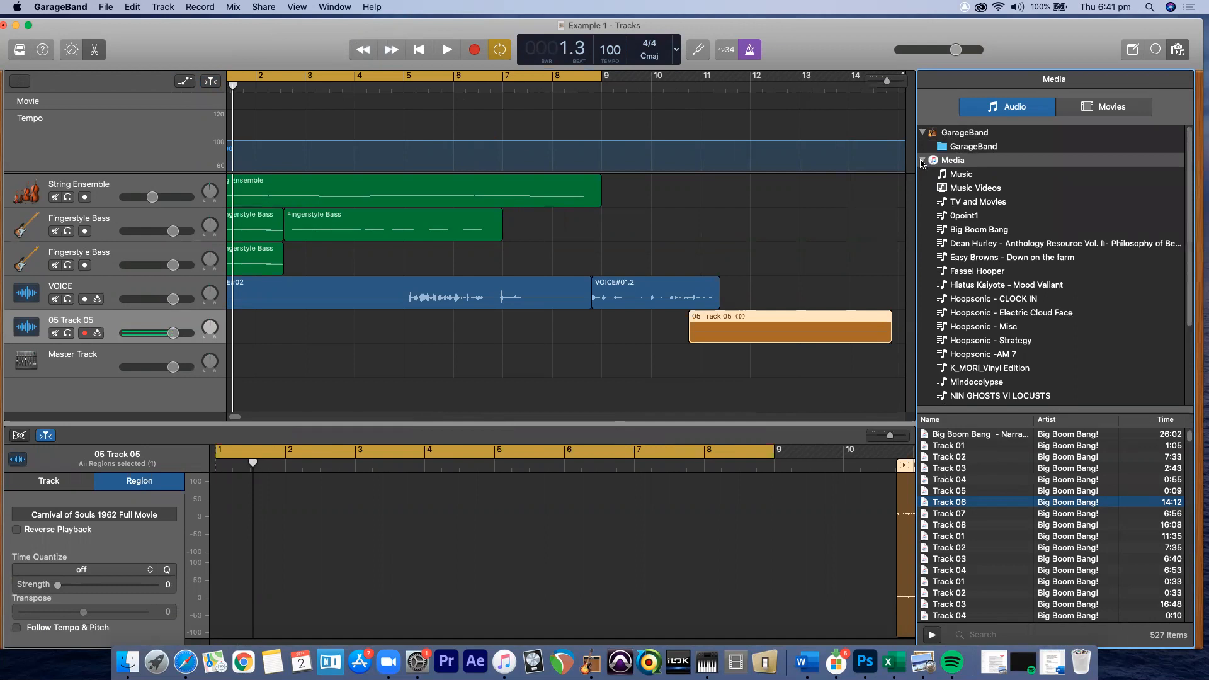
{"action": "left_click", "coordinate": [922, 161]}
{"action": "left_click", "coordinate": [923, 133]}
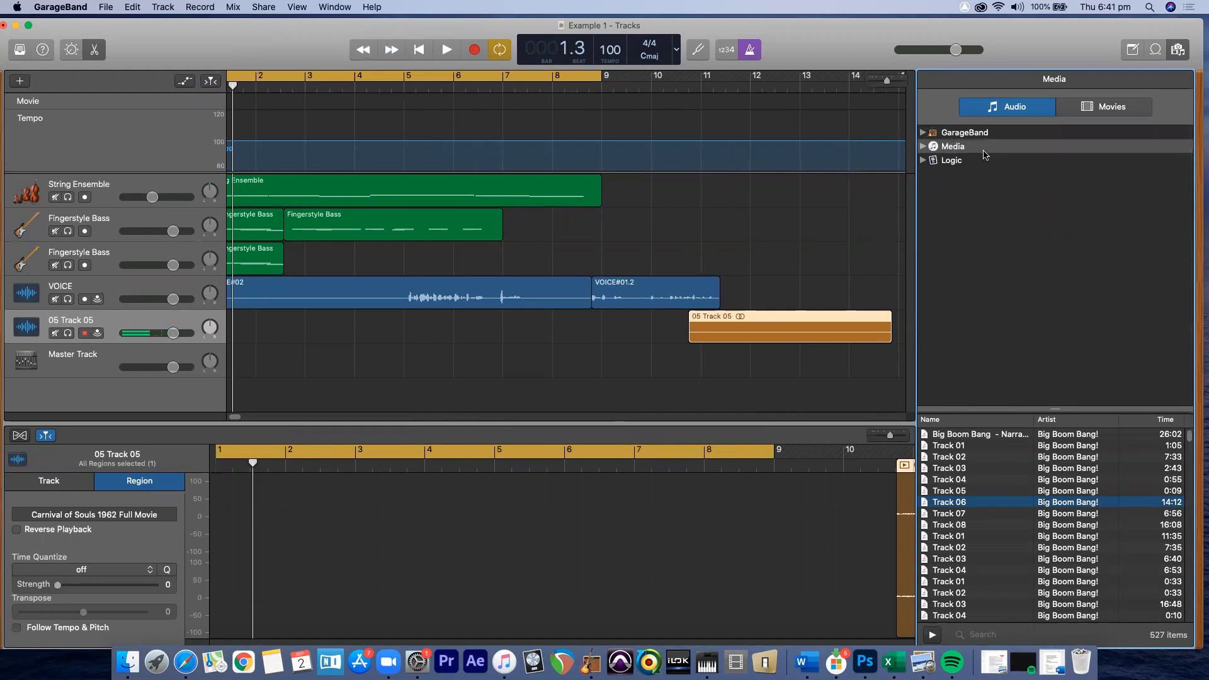
{"action": "left_click", "coordinate": [923, 146]}
{"action": "left_click", "coordinate": [922, 132]}
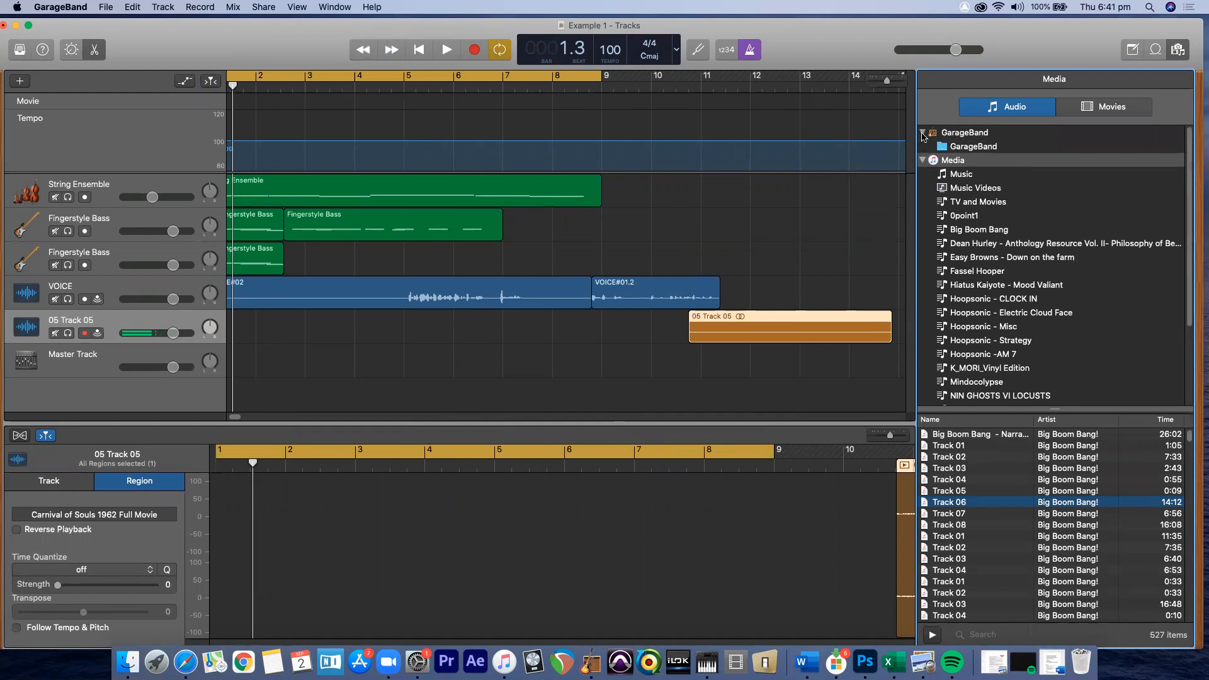
{"action": "left_click", "coordinate": [942, 148]}
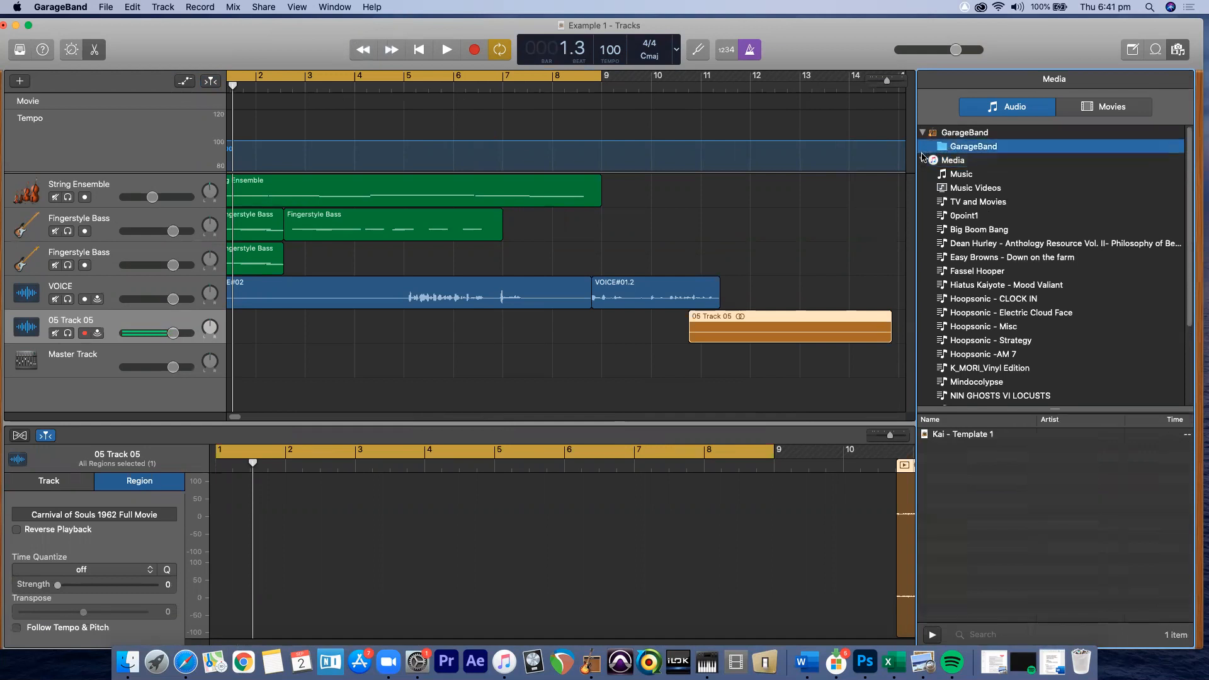
{"action": "left_click", "coordinate": [922, 159]}
{"action": "left_click", "coordinate": [963, 164]}
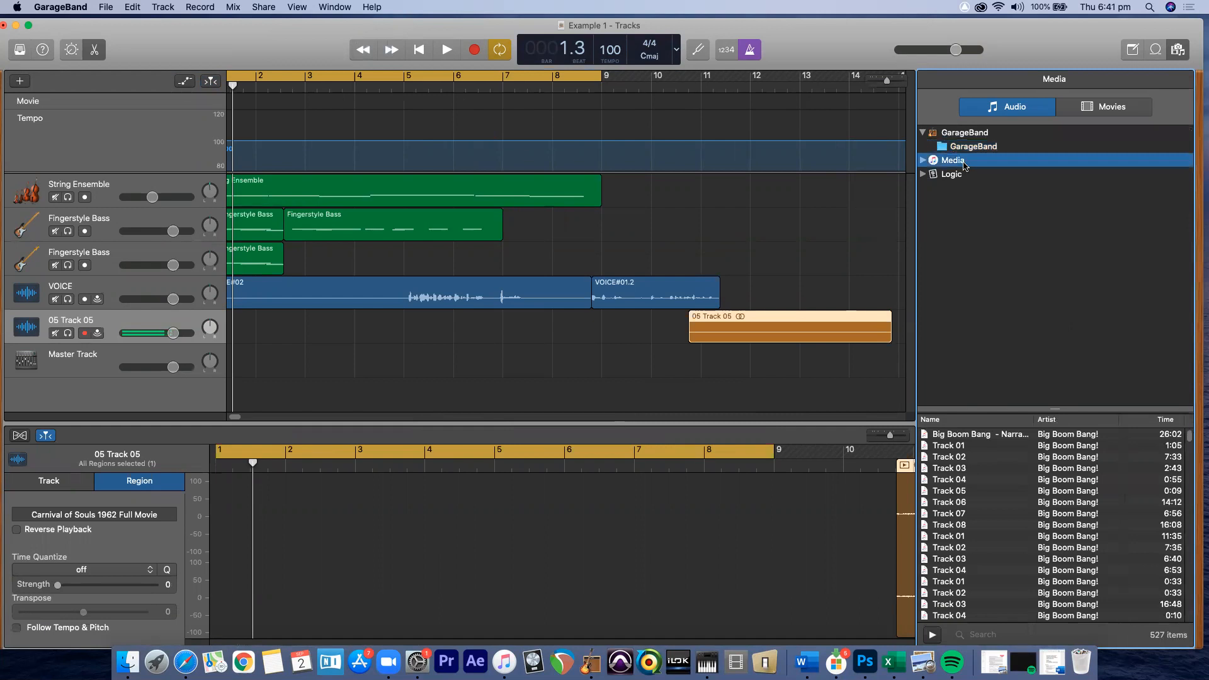
{"action": "left_click", "coordinate": [959, 176]}
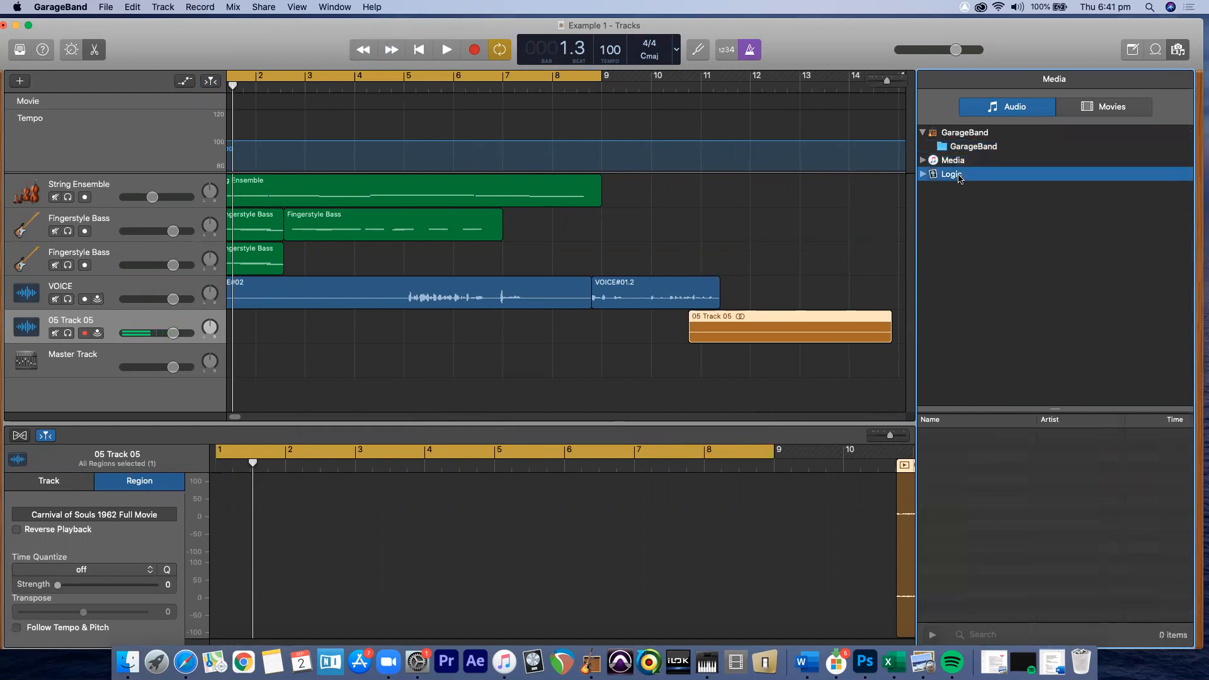
{"action": "left_click", "coordinate": [977, 150]}
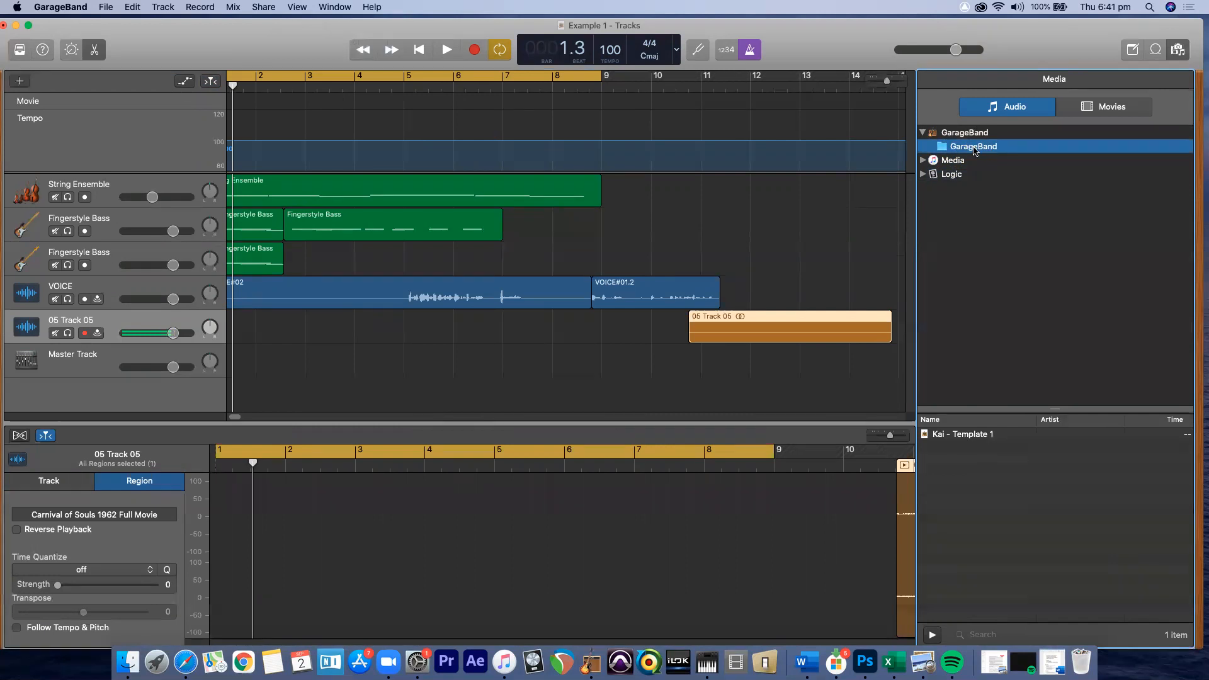
Step: View the browser's Movies category, hide the Media Browser, and check the window options
{"action": "left_click", "coordinate": [1076, 108]}
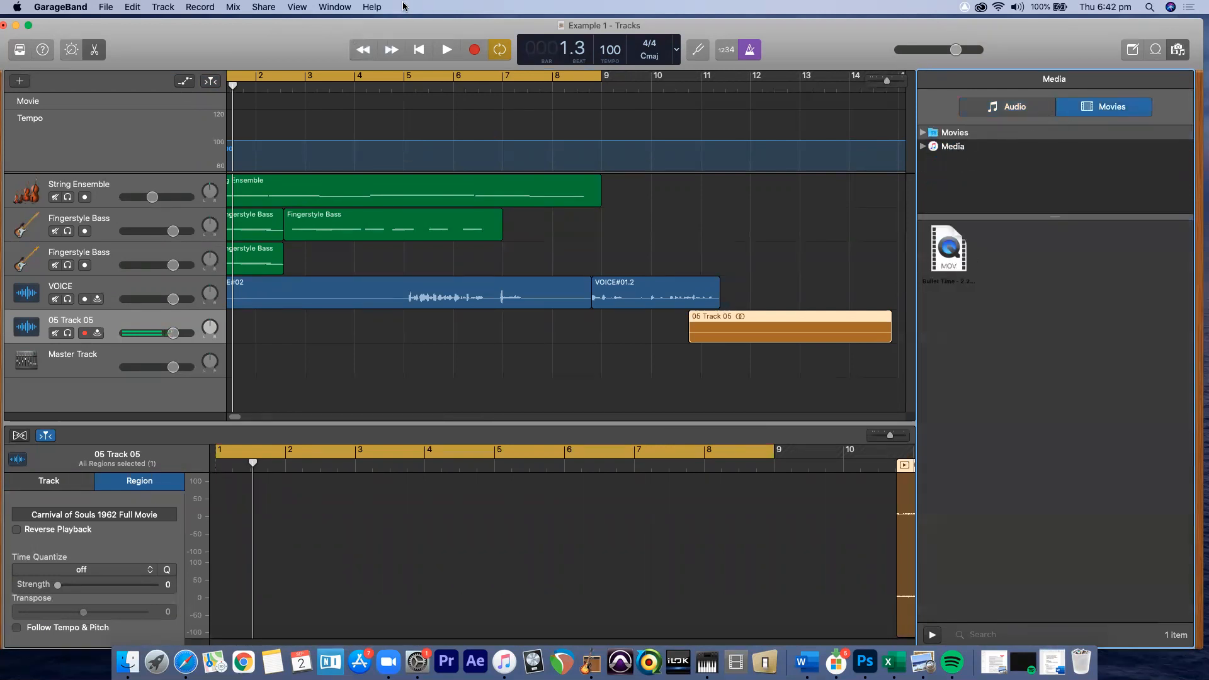
{"action": "left_click", "coordinate": [334, 7]}
{"action": "mouse_move", "coordinate": [297, 8]}
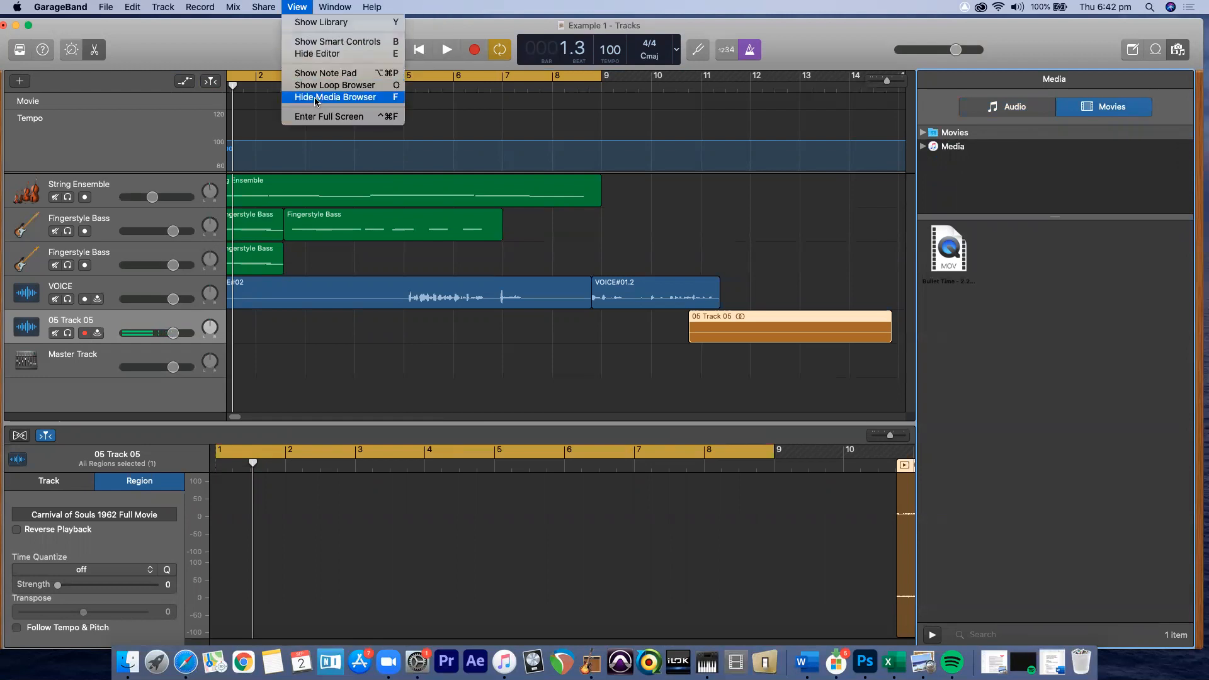
{"action": "left_click", "coordinate": [360, 98]}
{"action": "left_click", "coordinate": [334, 7]}
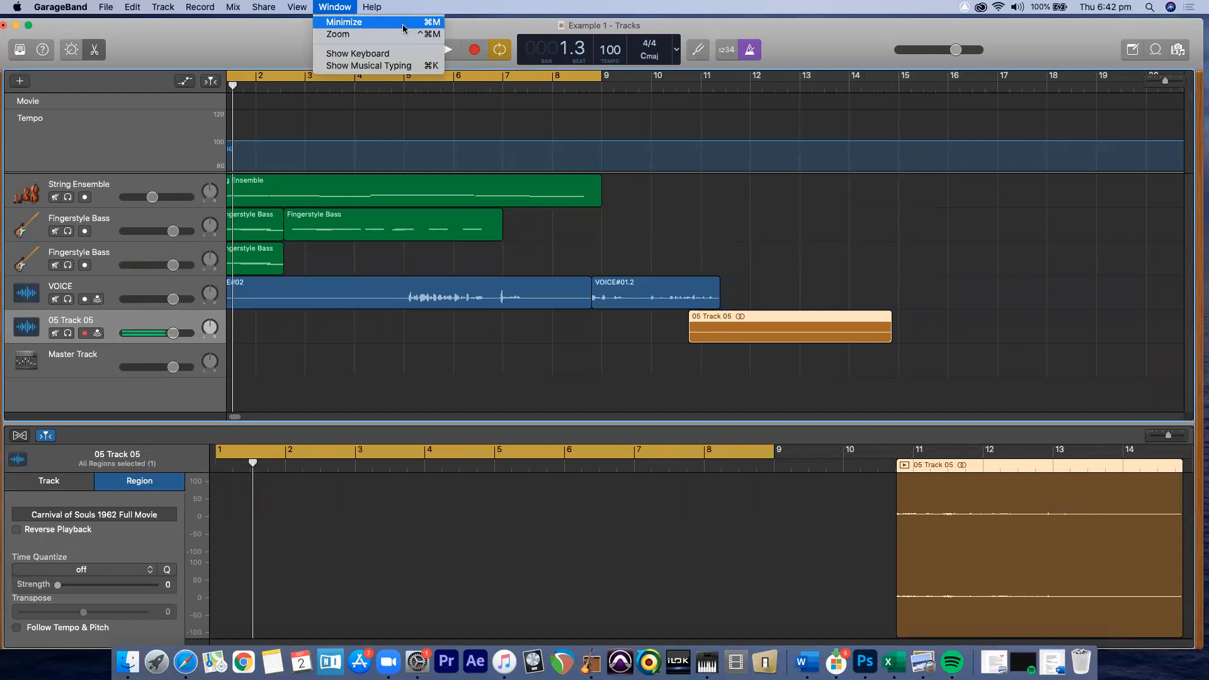
{"action": "left_click", "coordinate": [486, 25]}
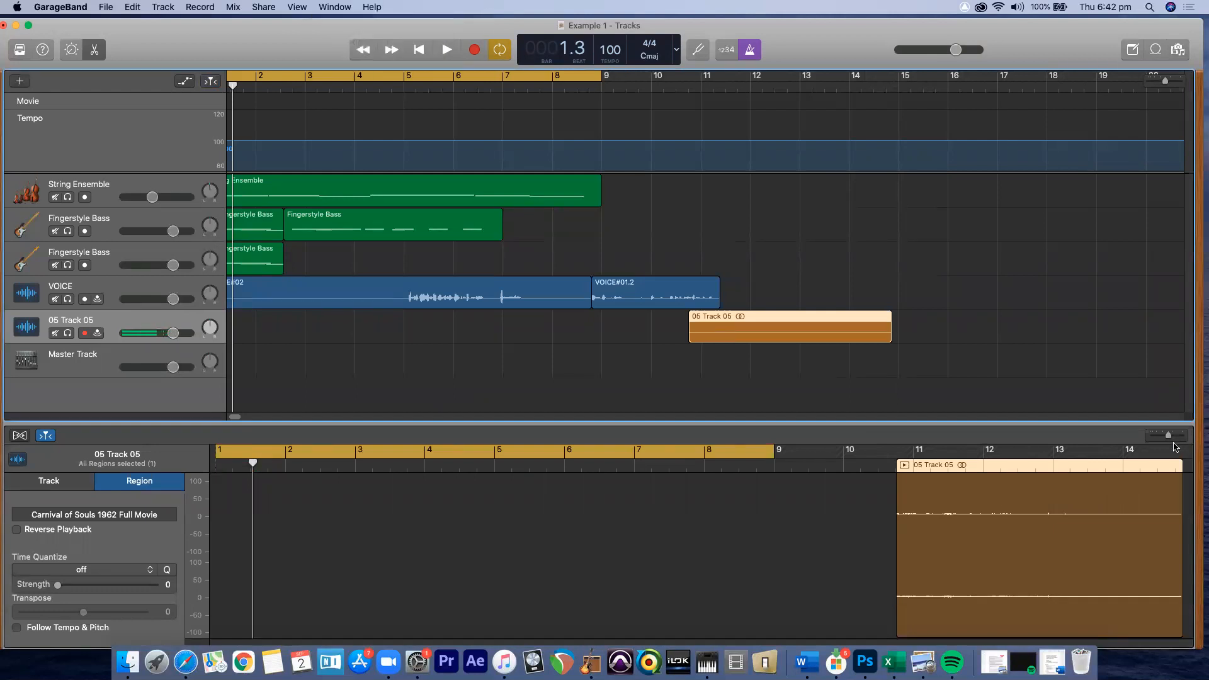
Step: Show the Smart Controls for the 05 Track 05 track and return to the audio editor
{"action": "left_click_drag", "start_coordinate": [1168, 435], "coordinate": [1173, 435]}
{"action": "left_click_drag", "start_coordinate": [1165, 81], "coordinate": [1163, 87]}
{"action": "left_click", "coordinate": [72, 50]}
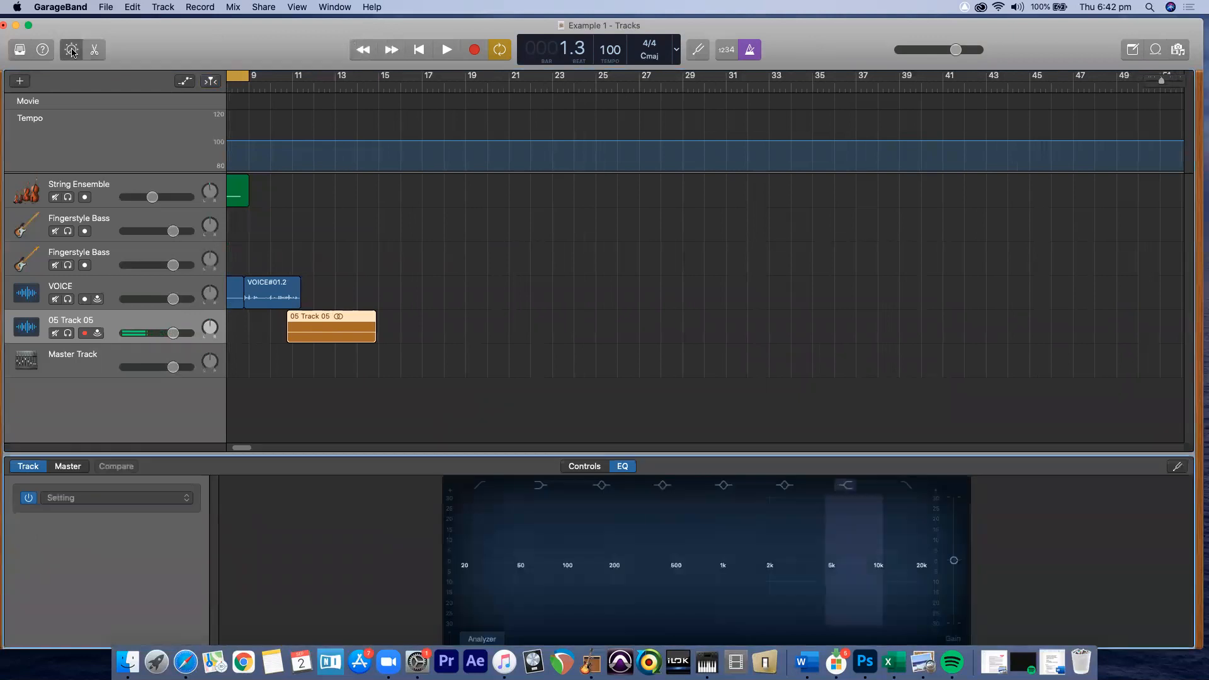
{"action": "left_click_drag", "start_coordinate": [130, 26], "coordinate": [140, 22]}
{"action": "left_click", "coordinate": [103, 48]}
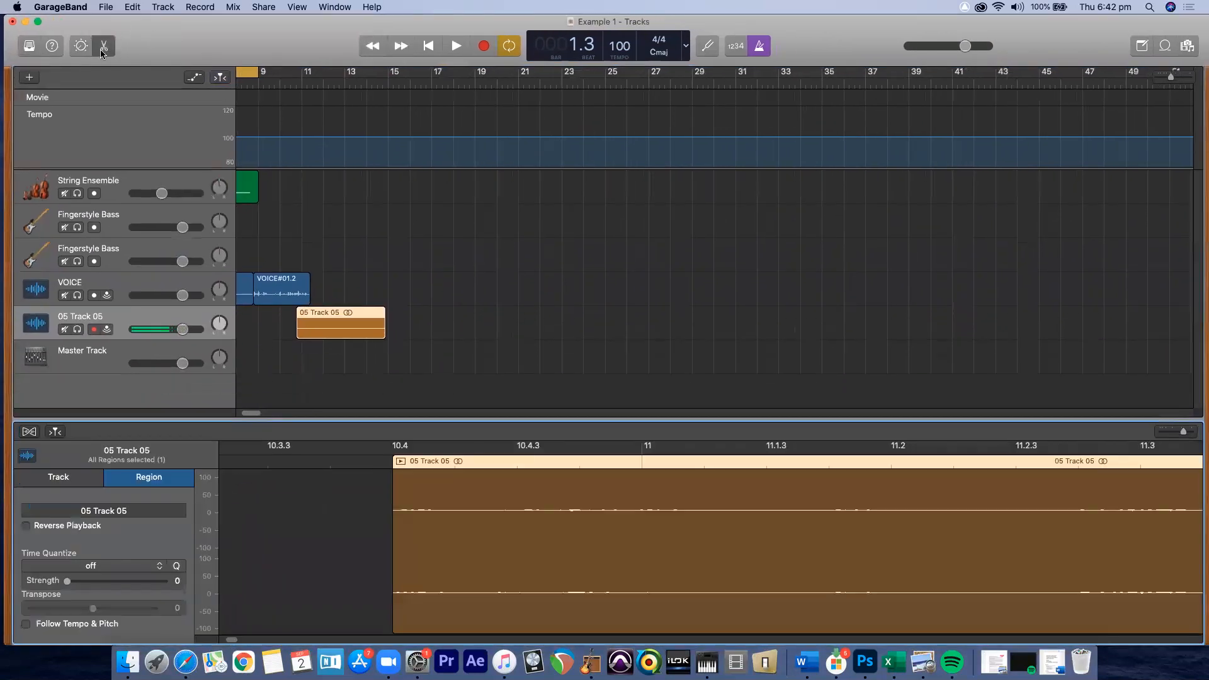
{"action": "left_click", "coordinate": [103, 47]}
{"action": "left_click", "coordinate": [102, 48]}
Step: Look up the view and mixing commands, and hide and reshow the audio editor
{"action": "left_click", "coordinate": [296, 7]}
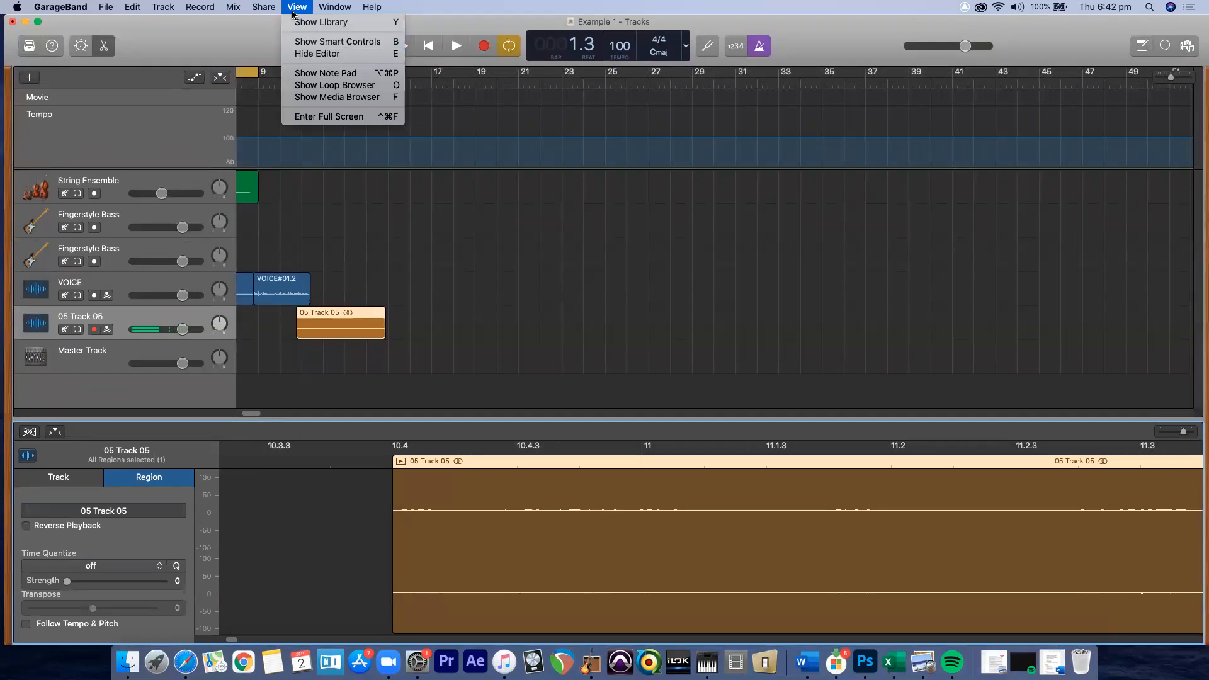
{"action": "mouse_move", "coordinate": [319, 8]}
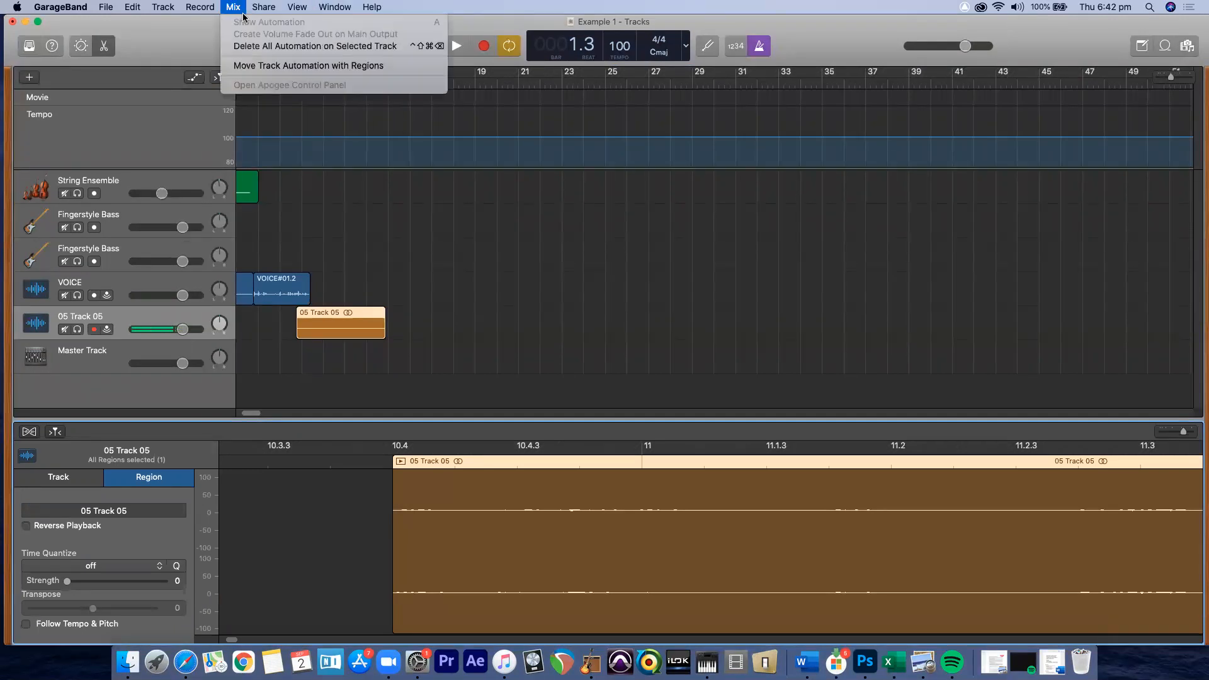
{"action": "left_click", "coordinate": [174, 42]}
{"action": "key", "text": "e"}
{"action": "key", "text": "e"}
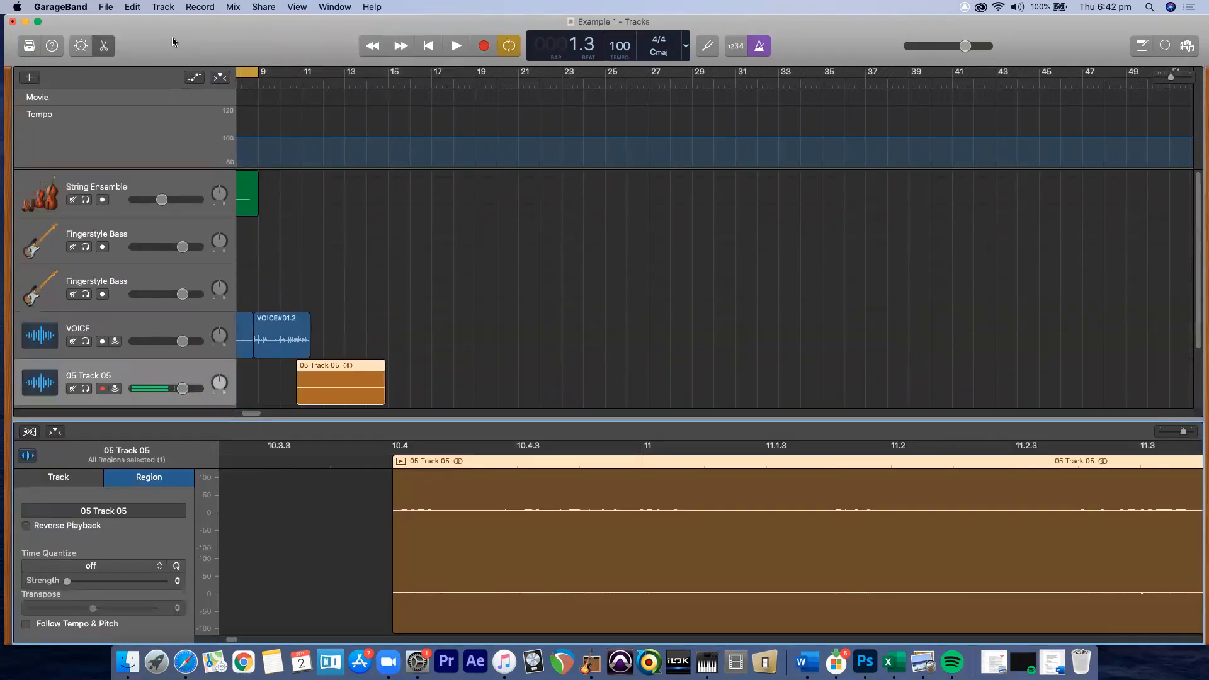
Step: Check the available help resources and open the Tuner for the selected 05 Track 05 track
{"action": "left_click", "coordinate": [381, 7]}
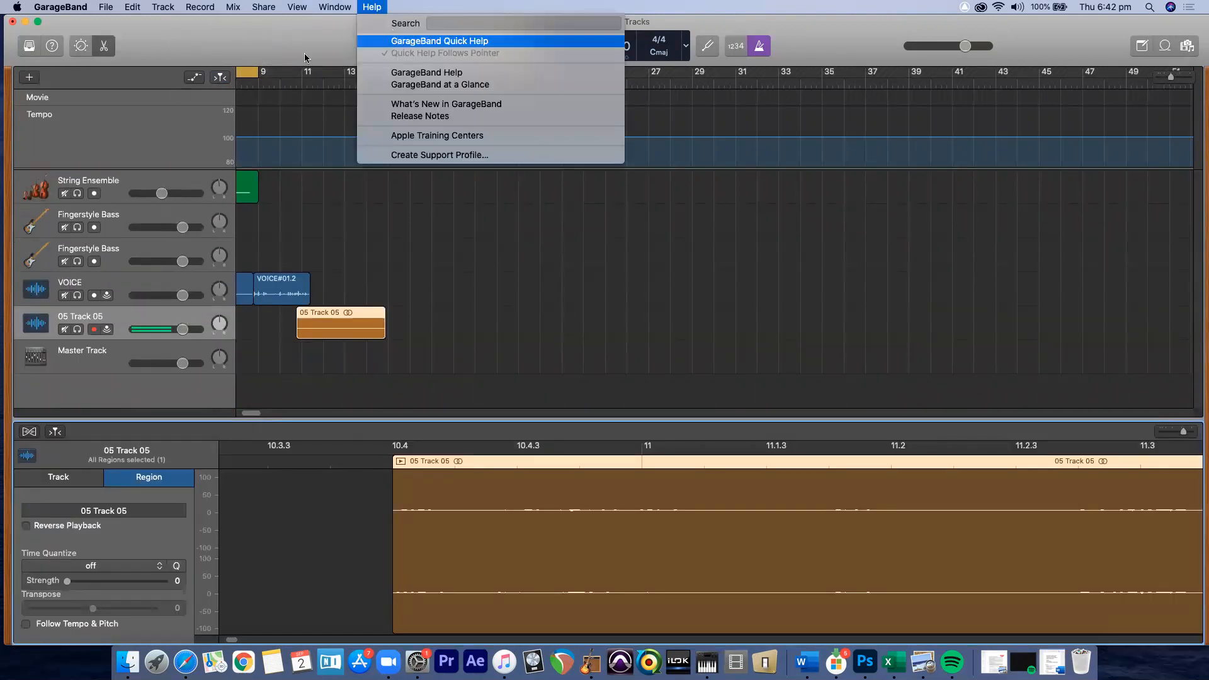
{"action": "left_click", "coordinate": [278, 46]}
{"action": "left_click_drag", "start_coordinate": [301, 44], "coordinate": [290, 42]}
{"action": "left_click", "coordinate": [693, 47]}
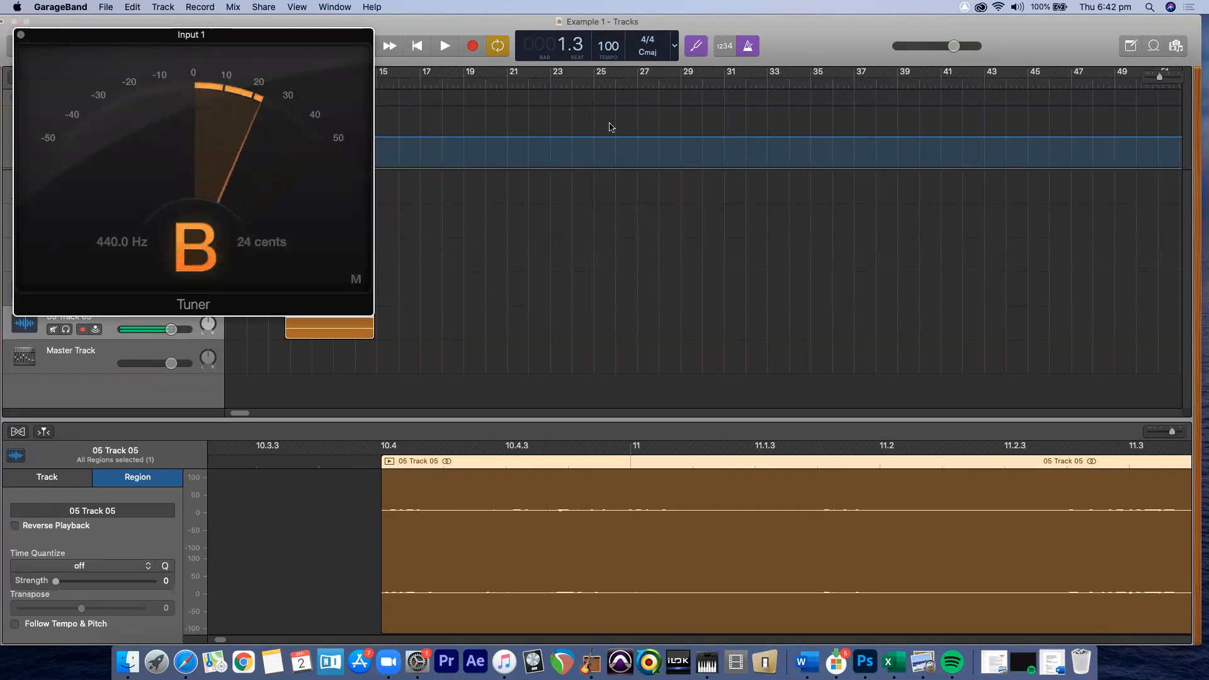
Step: Close the Tuner and write a short "HELLO" greeting with a first name in the project's Note Pad, then hide it
{"action": "left_click", "coordinate": [695, 55]}
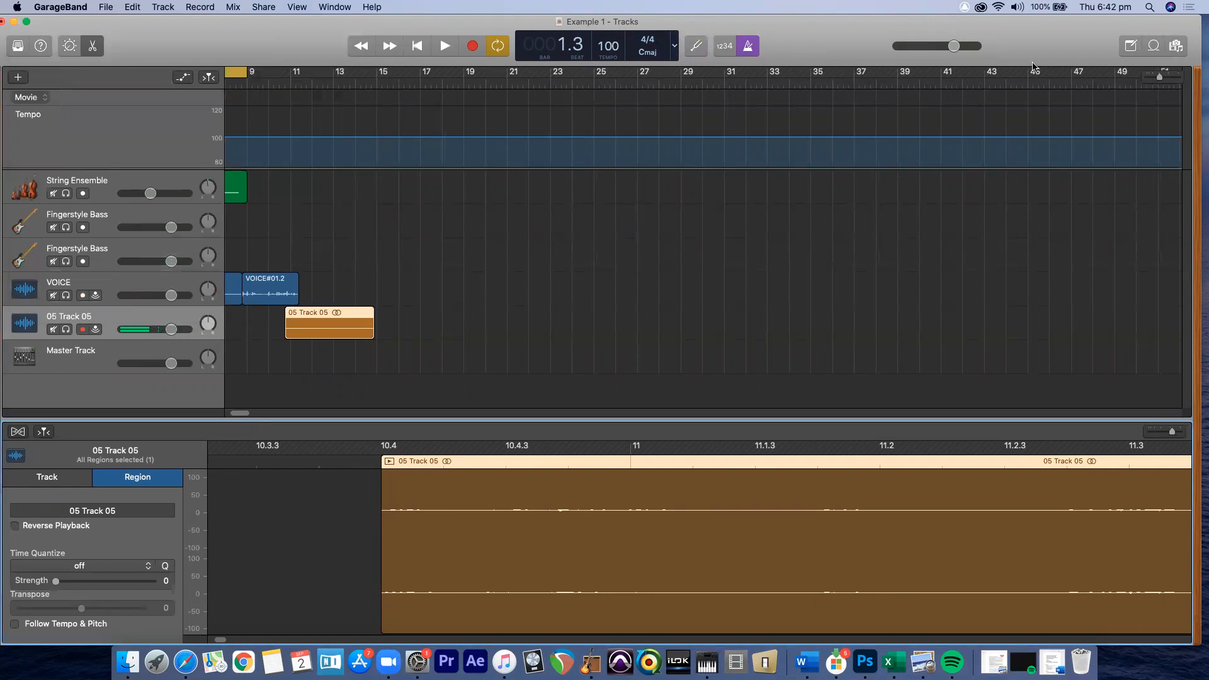
{"action": "left_click", "coordinate": [1138, 49]}
{"action": "left_click", "coordinate": [1136, 48]}
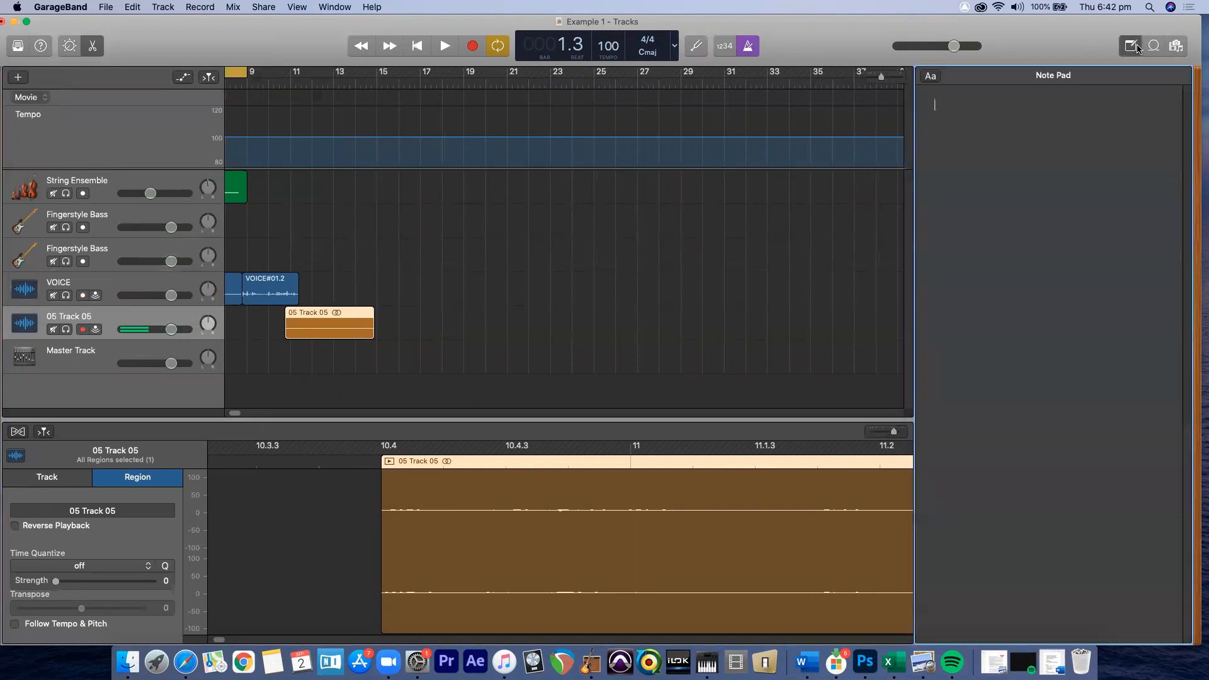
{"action": "left_click", "coordinate": [1131, 45]}
{"action": "type", "text": "HELLO KAI"}
{"action": "left_click", "coordinate": [1130, 45]}
Step: Preview the 60s Shuffle Drumset 03 loop in the Loop Browser, and briefly view the Media Browser's movies
{"action": "left_click", "coordinate": [1153, 47]}
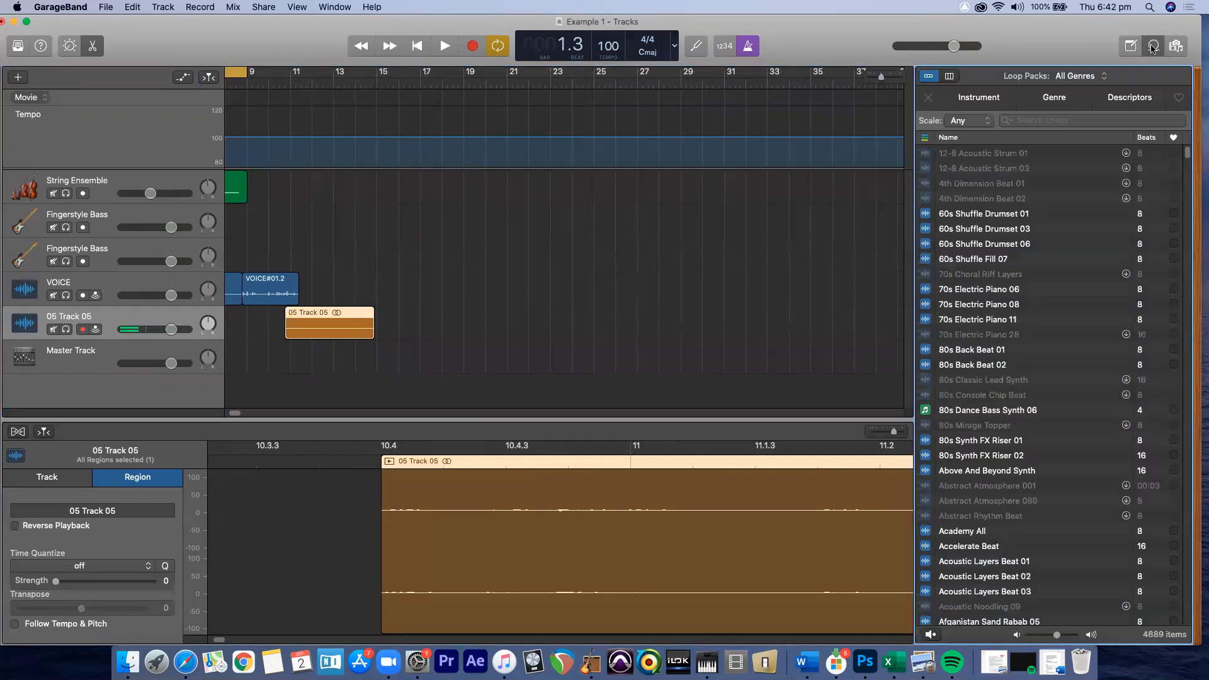
{"action": "left_click", "coordinate": [1027, 230]}
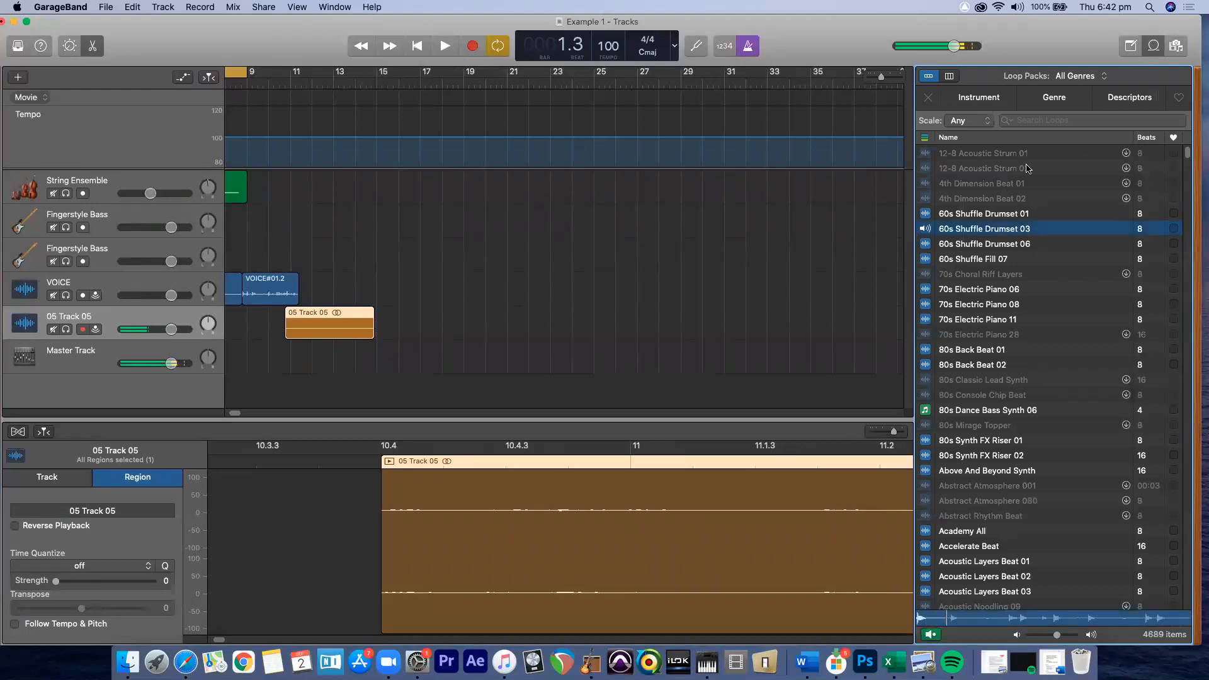
{"action": "left_click", "coordinate": [1175, 45]}
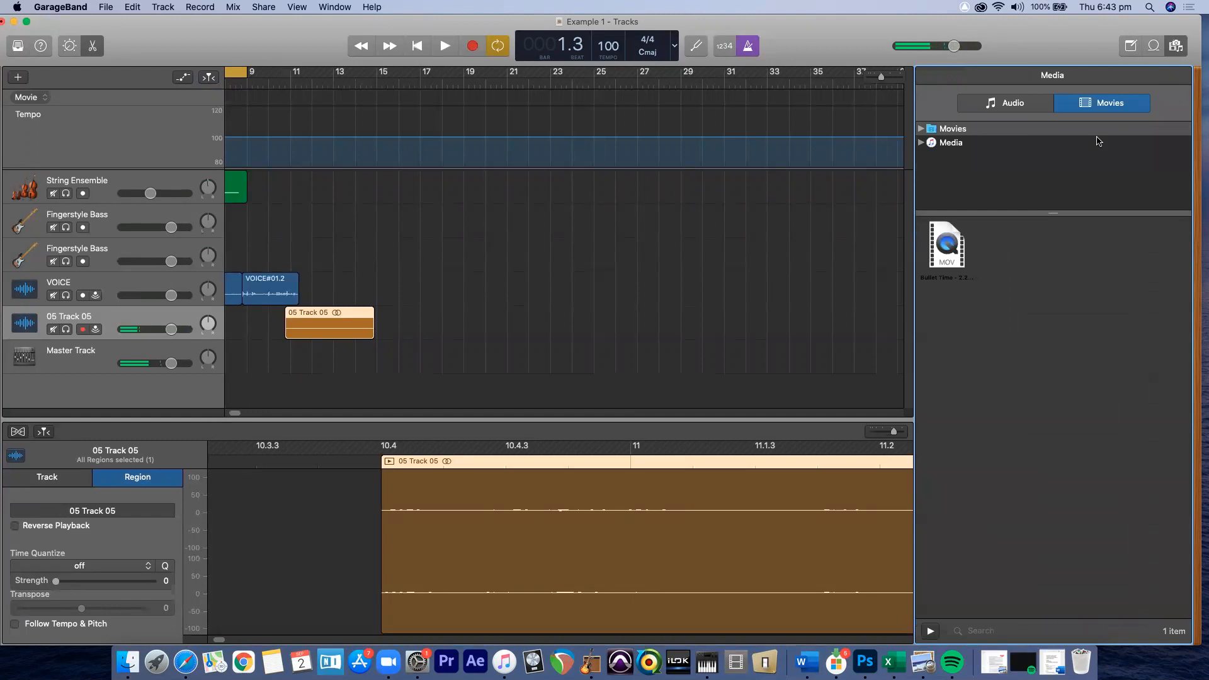
{"action": "left_click", "coordinate": [1176, 45]}
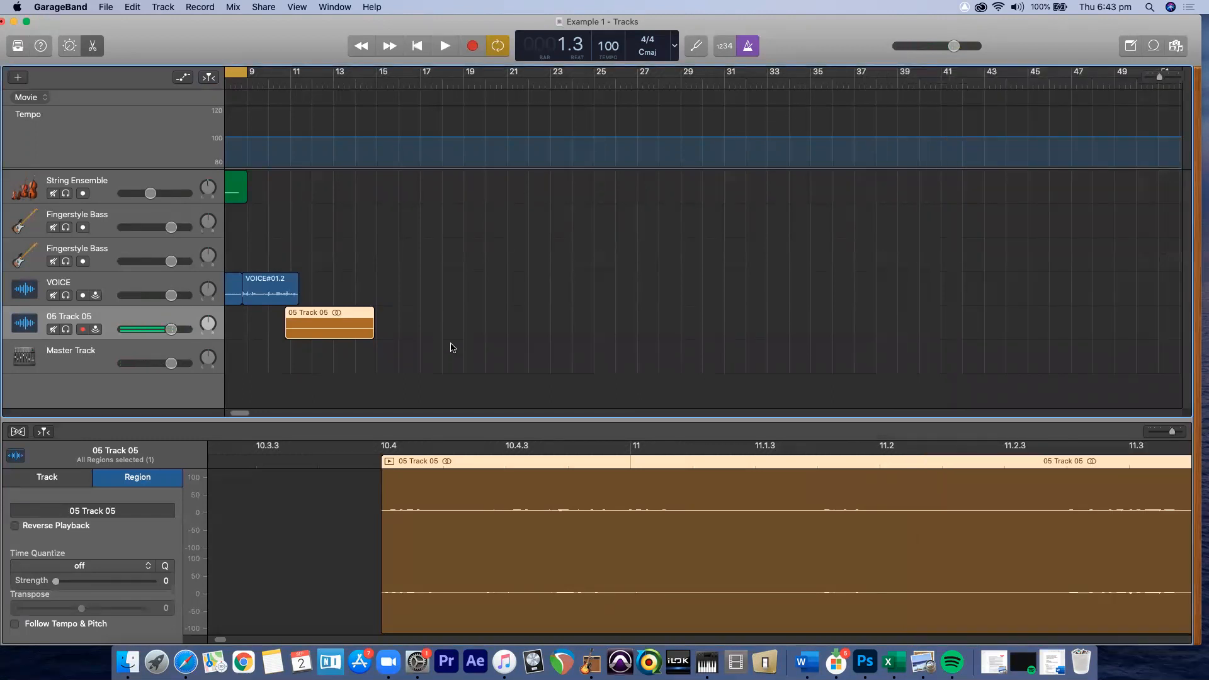
Step: Check the commands available in the empty track area and view the arrangement enlarged from bar 1
{"action": "right_click", "coordinate": [456, 251]}
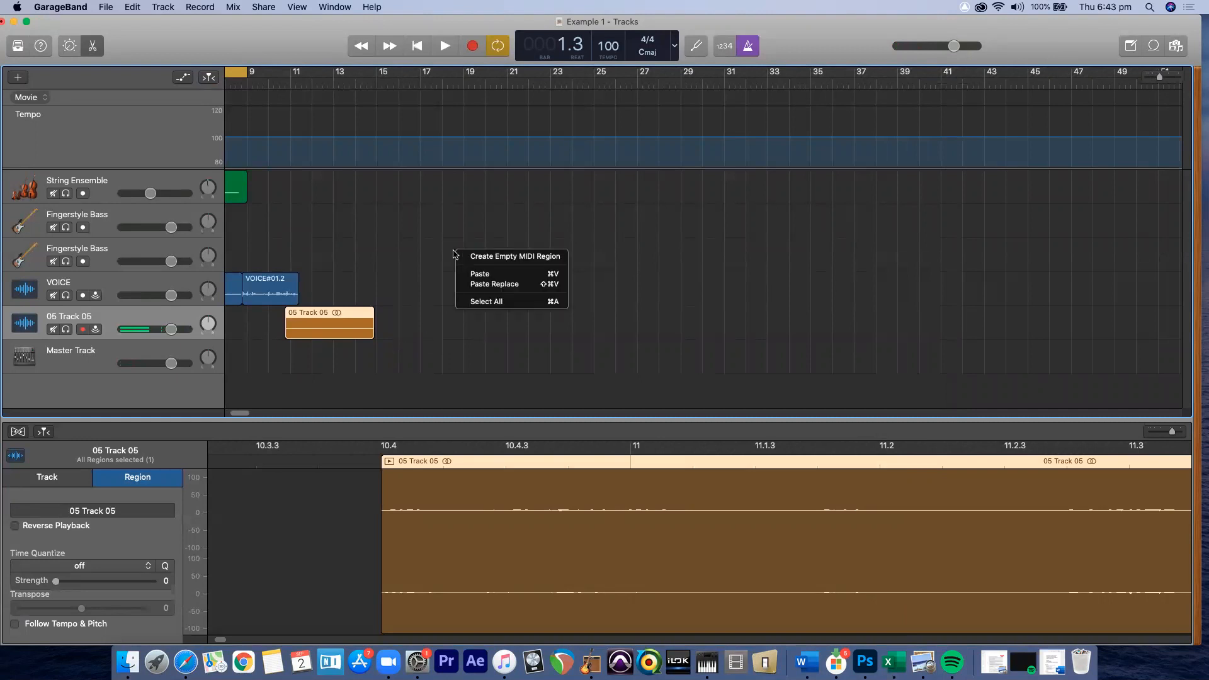
{"action": "left_click", "coordinate": [449, 193]}
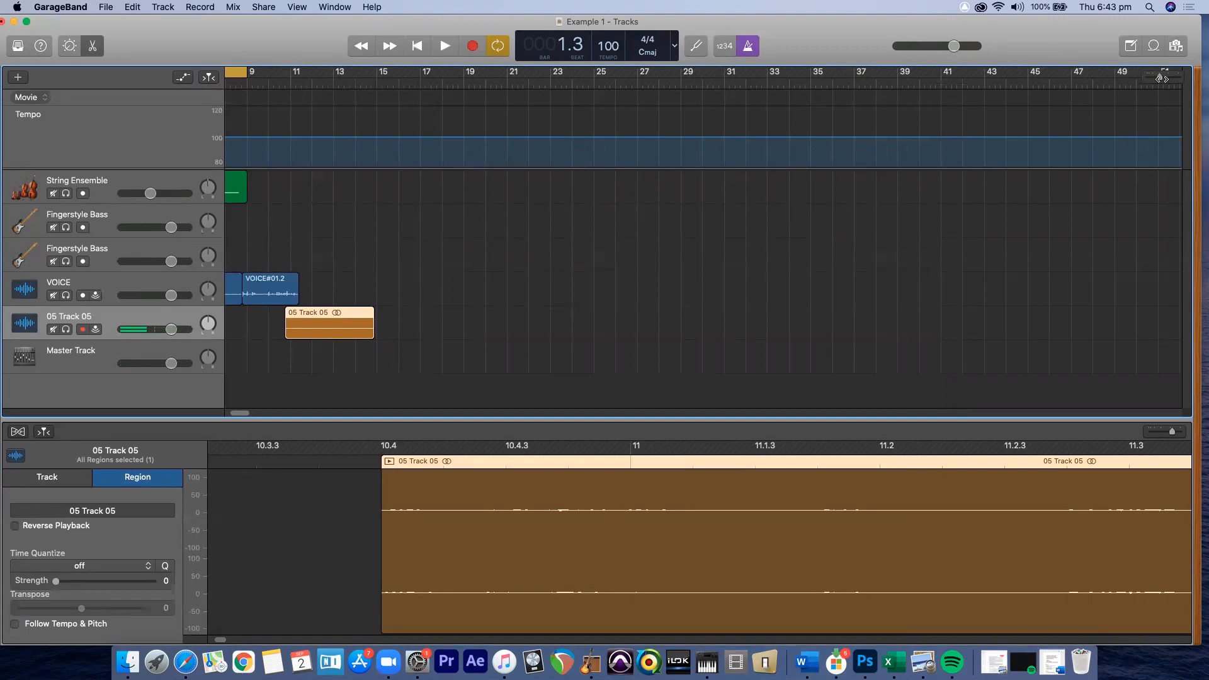
{"action": "left_click_drag", "start_coordinate": [1162, 78], "coordinate": [1164, 78]}
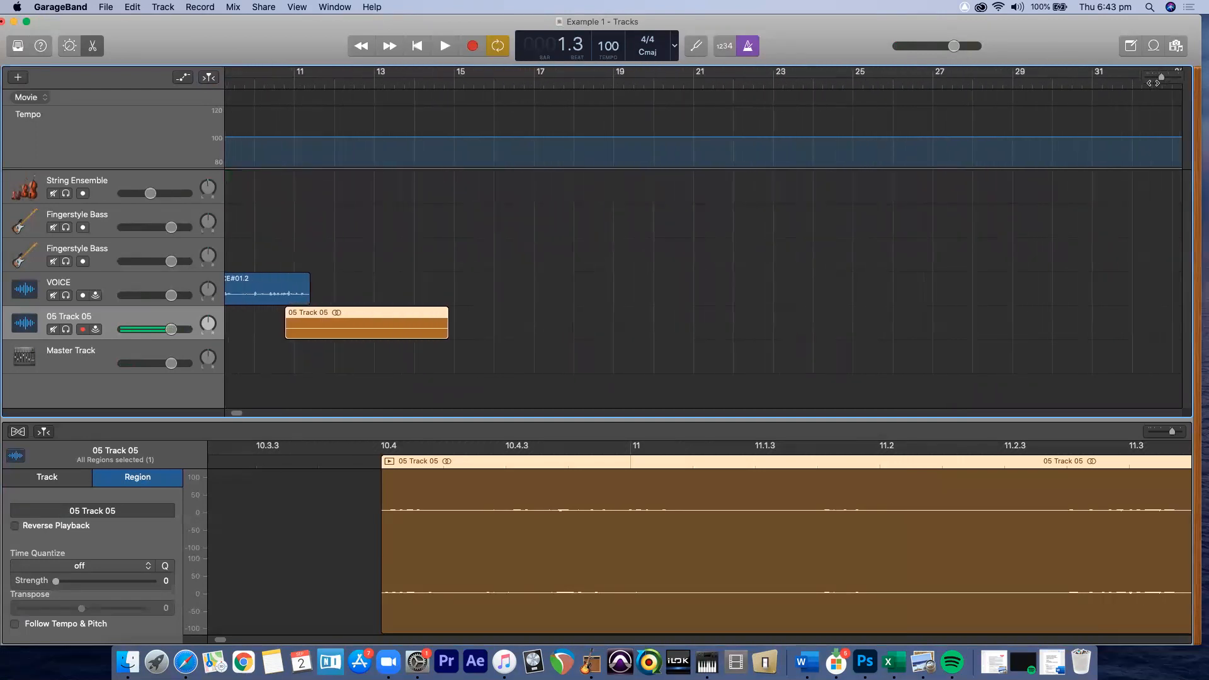
{"action": "left_click_drag", "start_coordinate": [235, 414], "coordinate": [231, 417]}
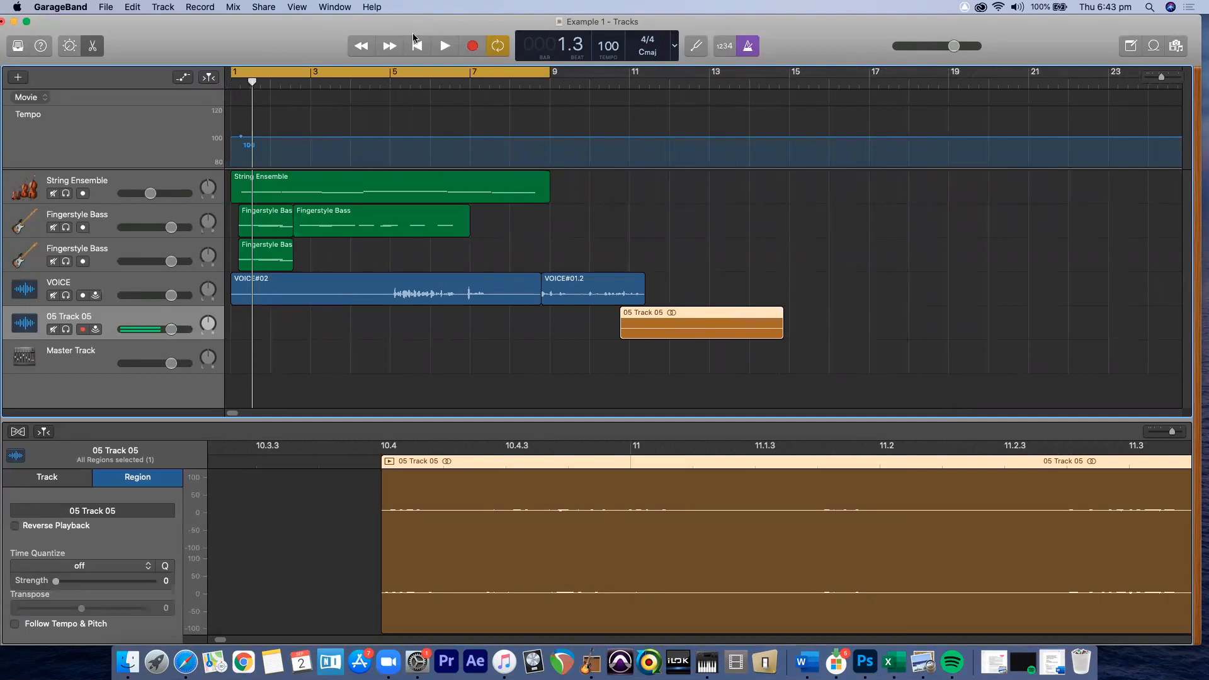
{"action": "left_click_drag", "start_coordinate": [413, 32], "coordinate": [399, 85]}
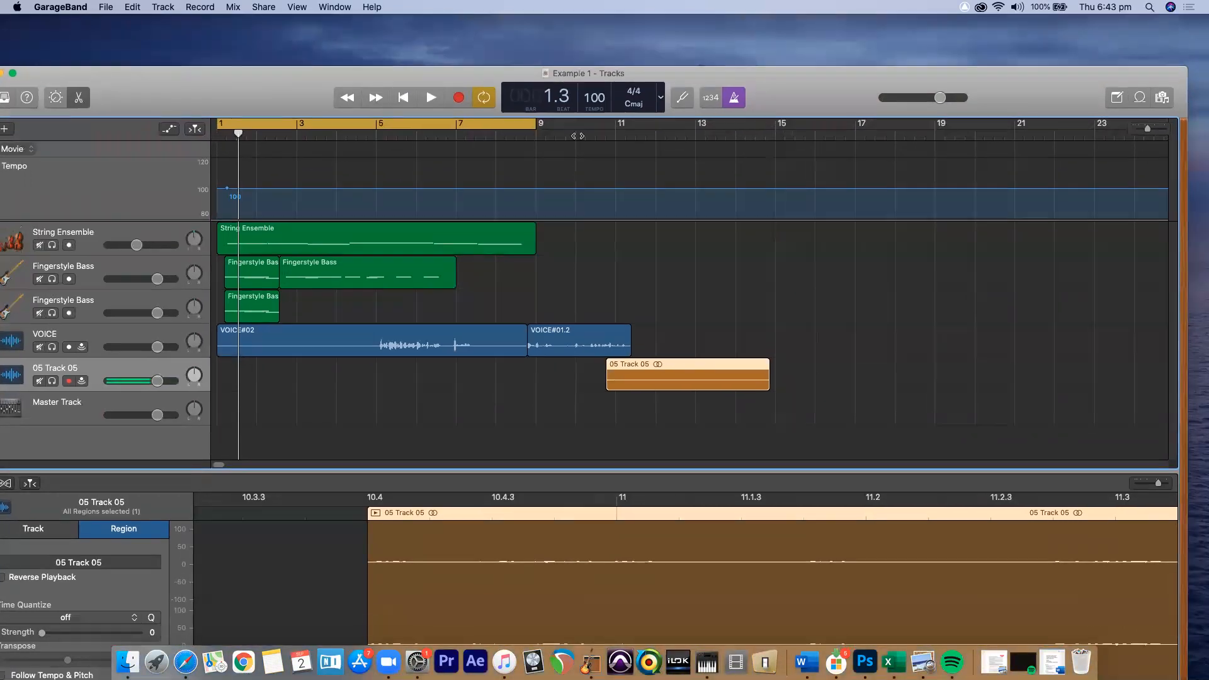